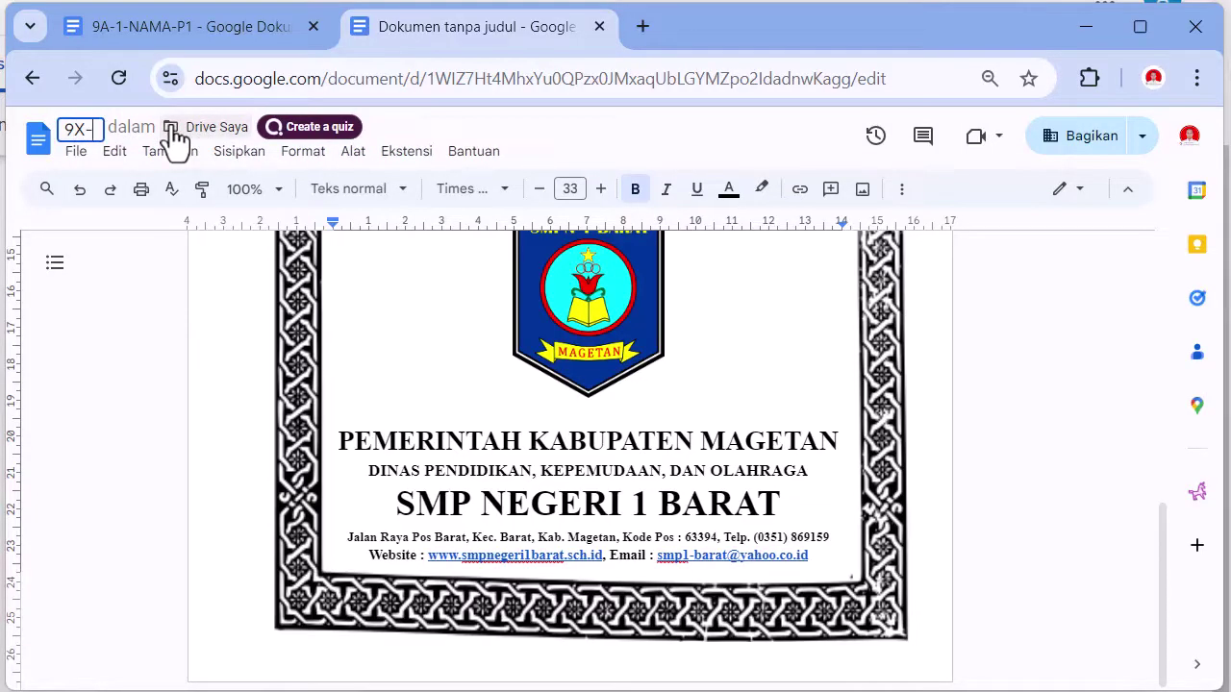
- Set the document title to 9X-0-DEPAN-P1
{"action": "type", "text": "0"}
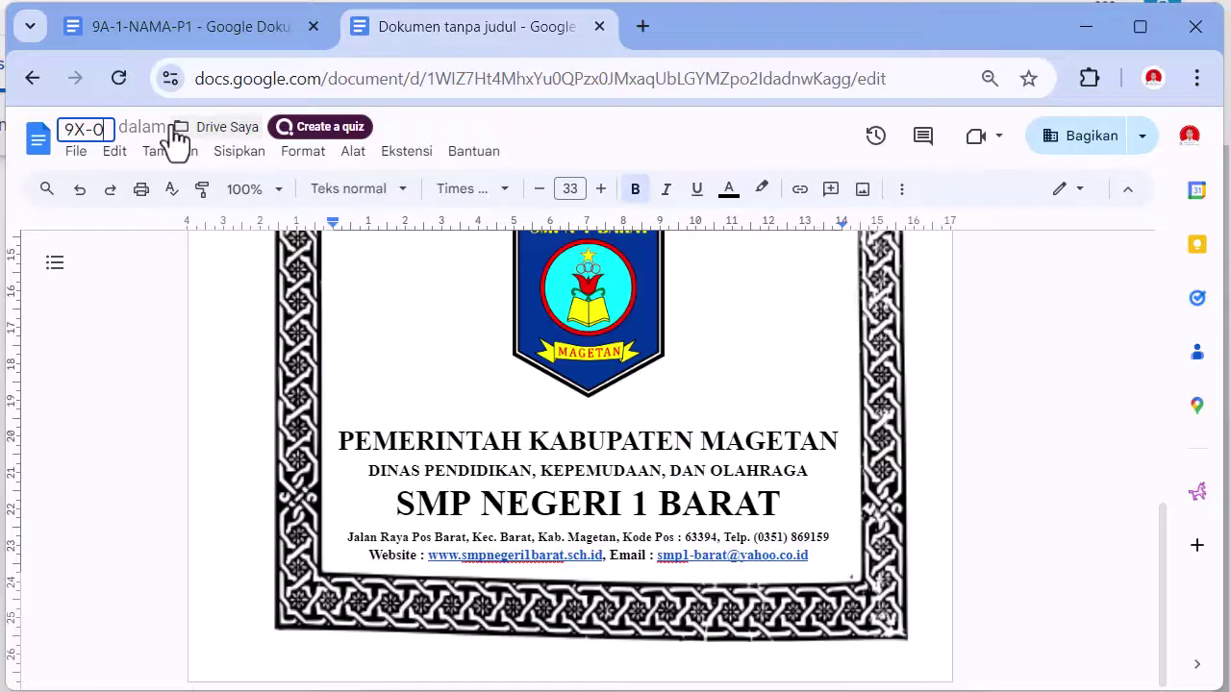
{"action": "type", "text": "-DEPAN"}
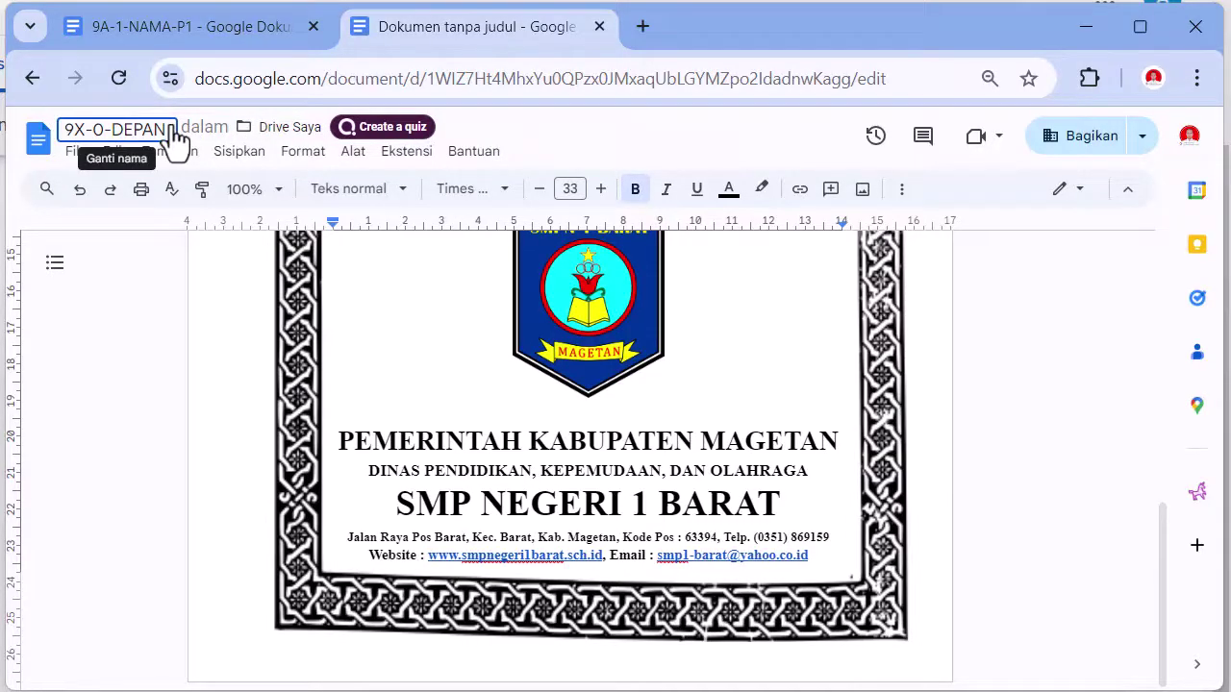
{"action": "key", "text": "BackSpace"}
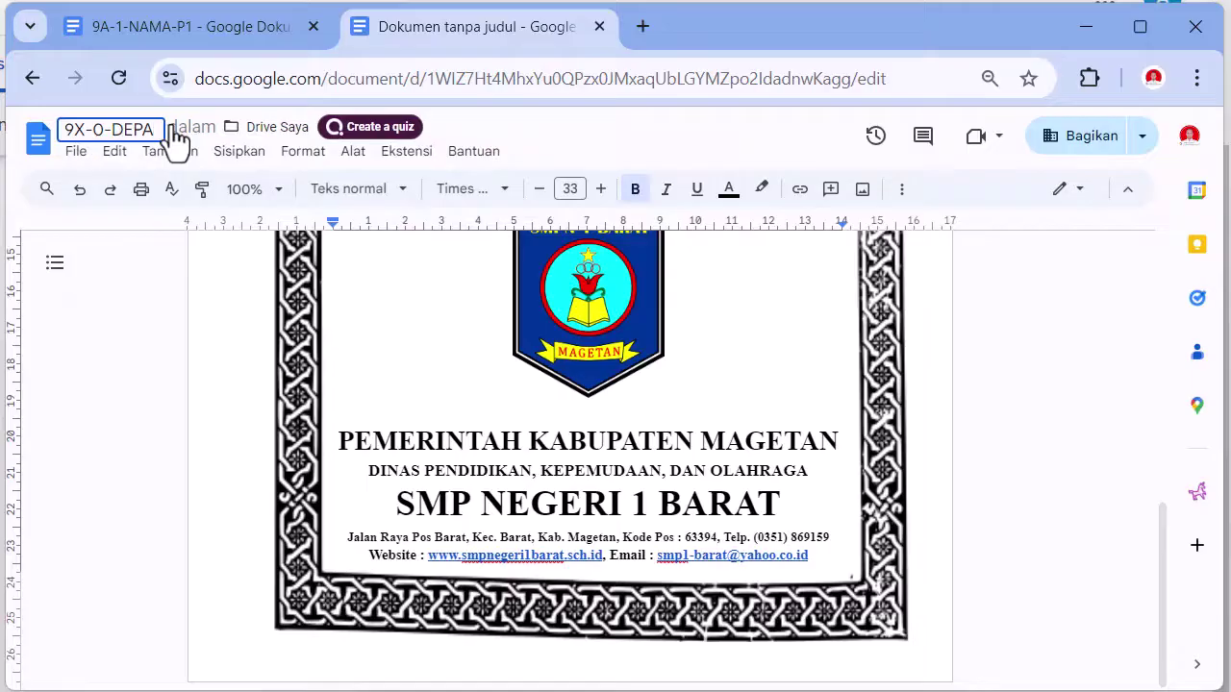
{"action": "type", "text": "N-P1"}
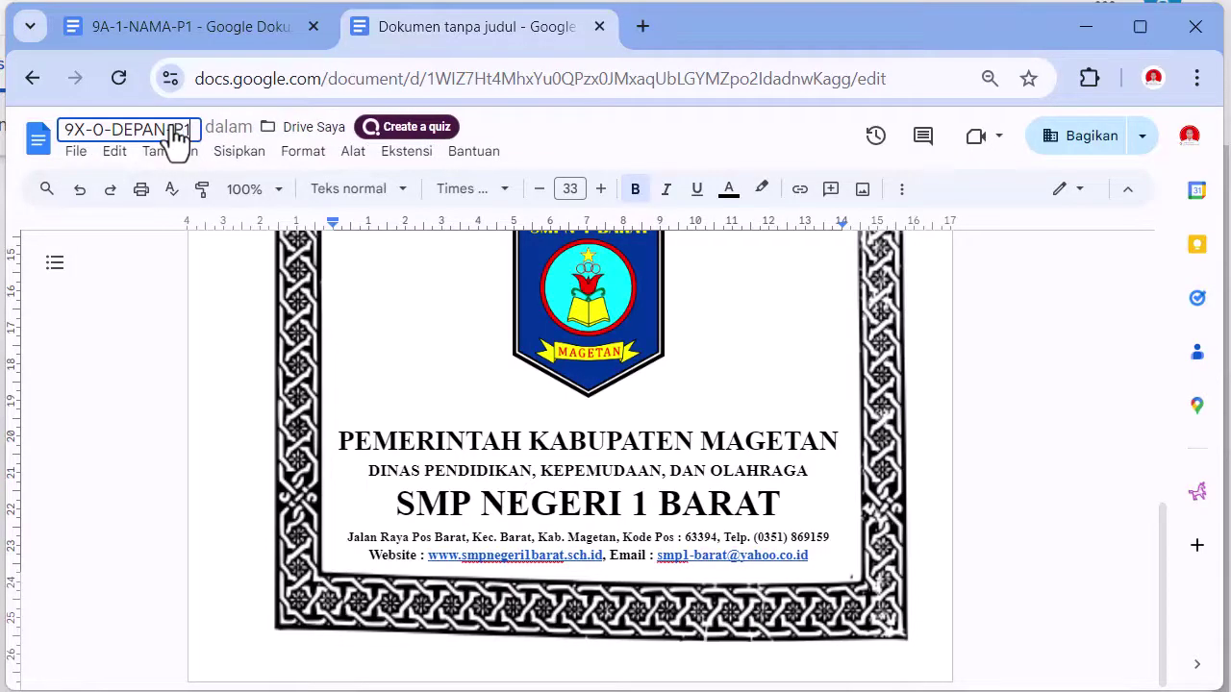
{"action": "key", "text": "Return"}
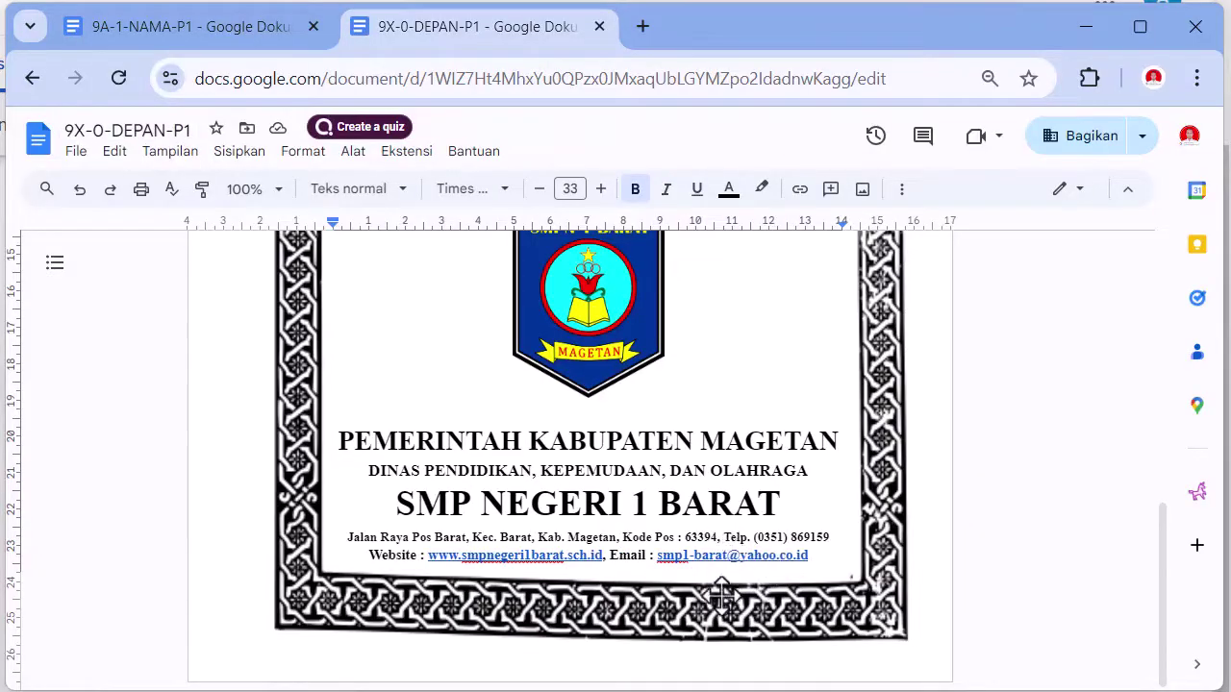
- Shorten the letterhead border image and insert a page break after the Website line
{"action": "left_click", "coordinate": [923, 612]}
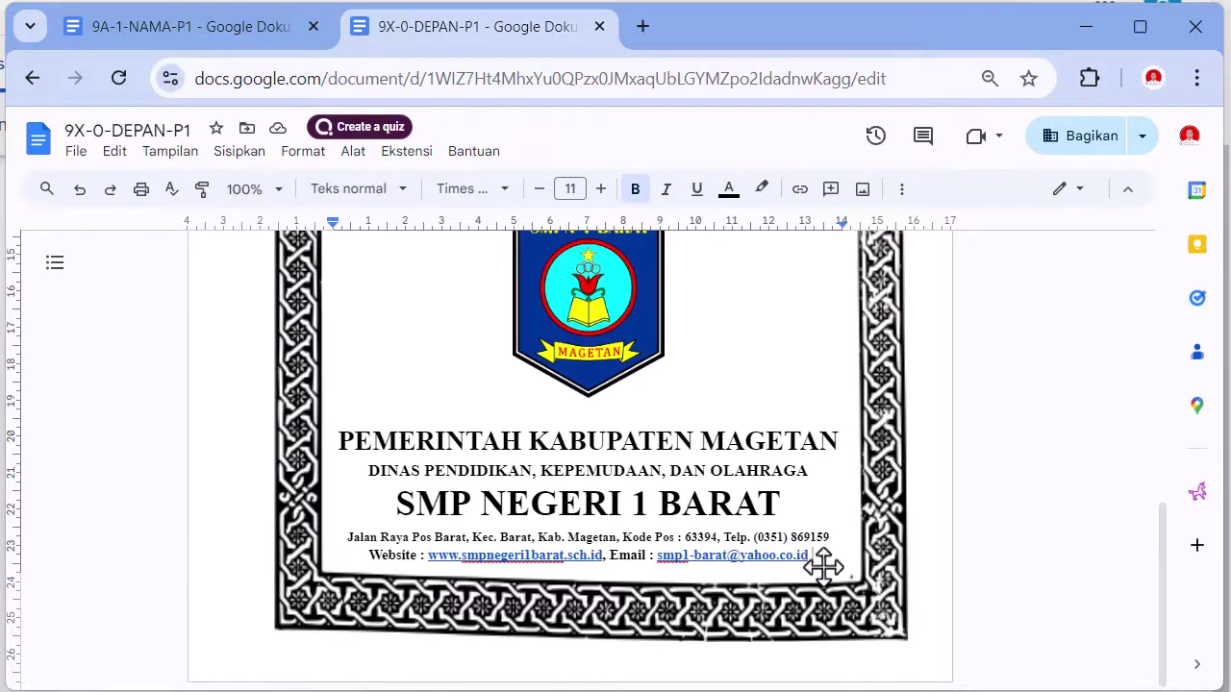
{"action": "left_click", "coordinate": [639, 623]}
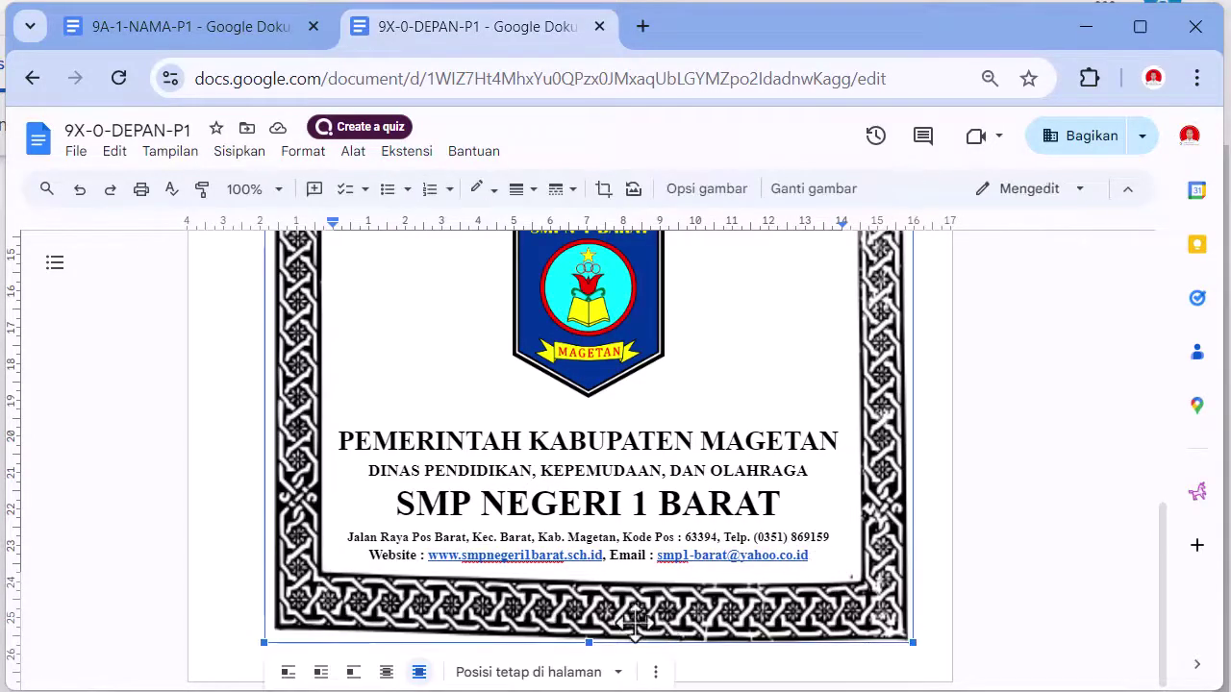
{"action": "left_click_drag", "start_coordinate": [589, 642], "coordinate": [603, 408]}
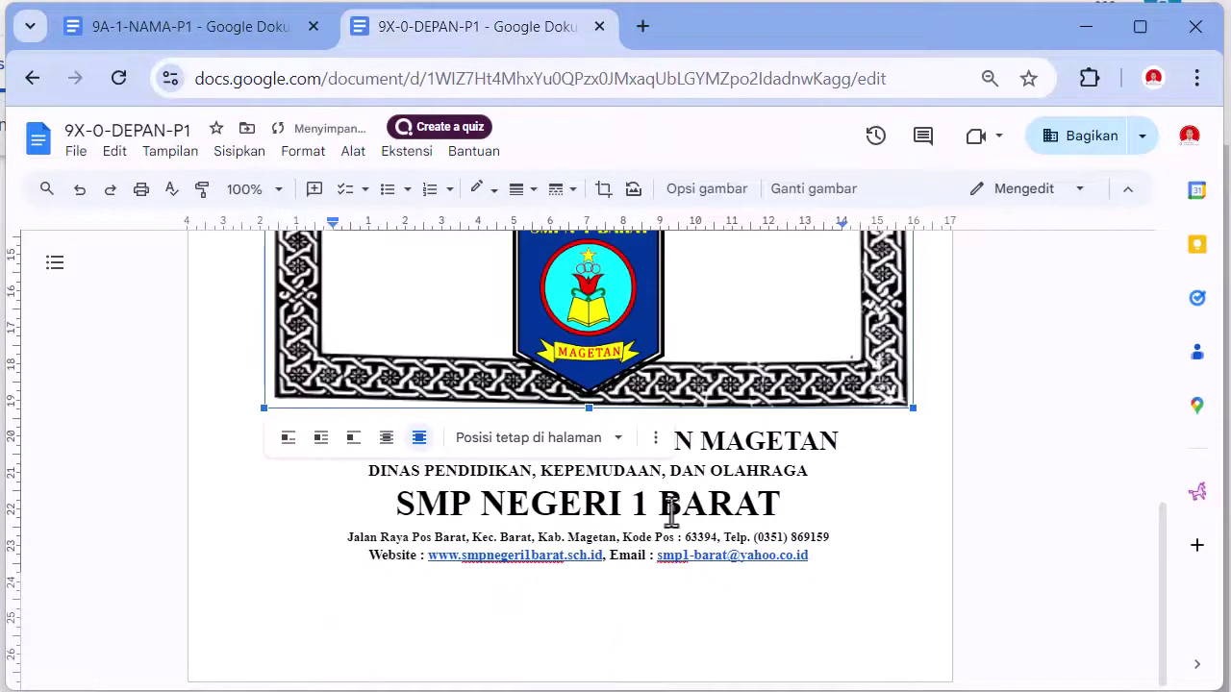
{"action": "left_click", "coordinate": [845, 575]}
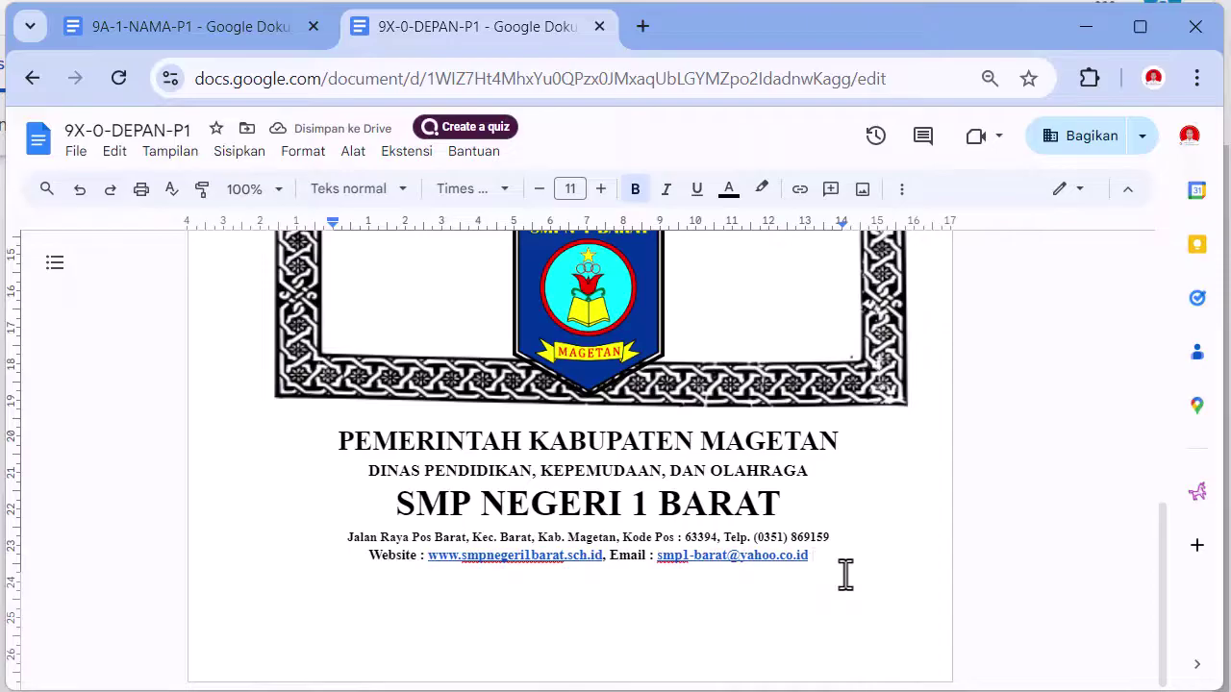
{"action": "key", "text": "ctrl+Return"}
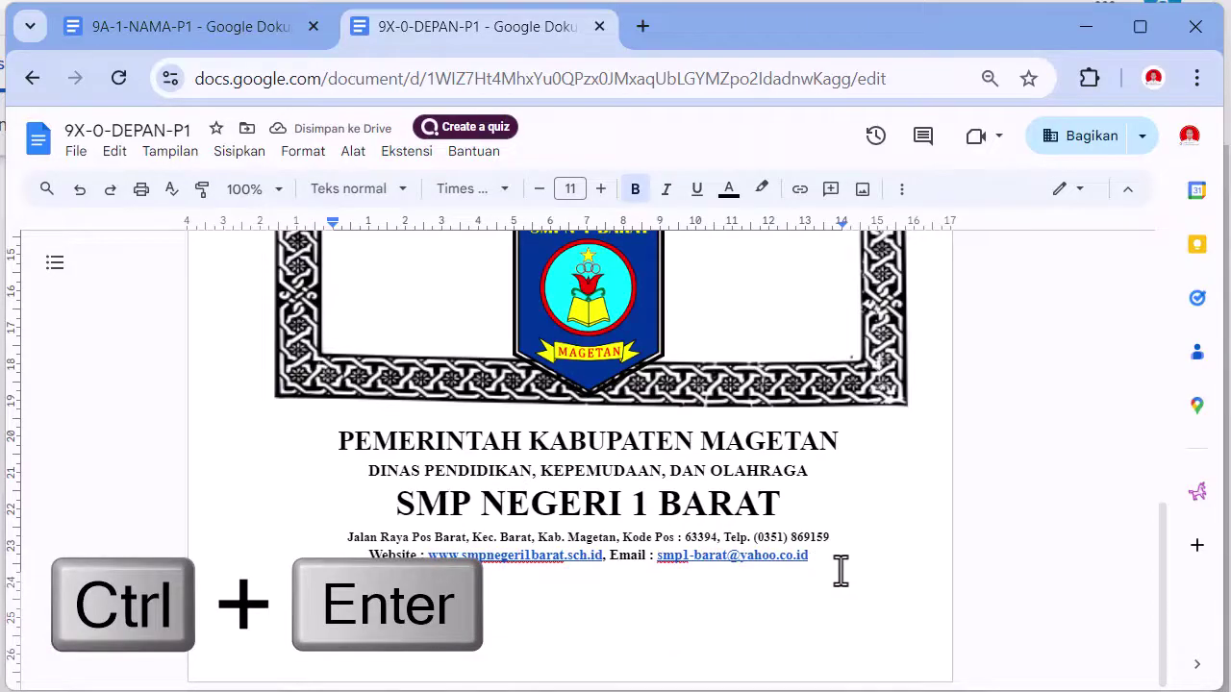
{"action": "key", "text": "ctrl+Return"}
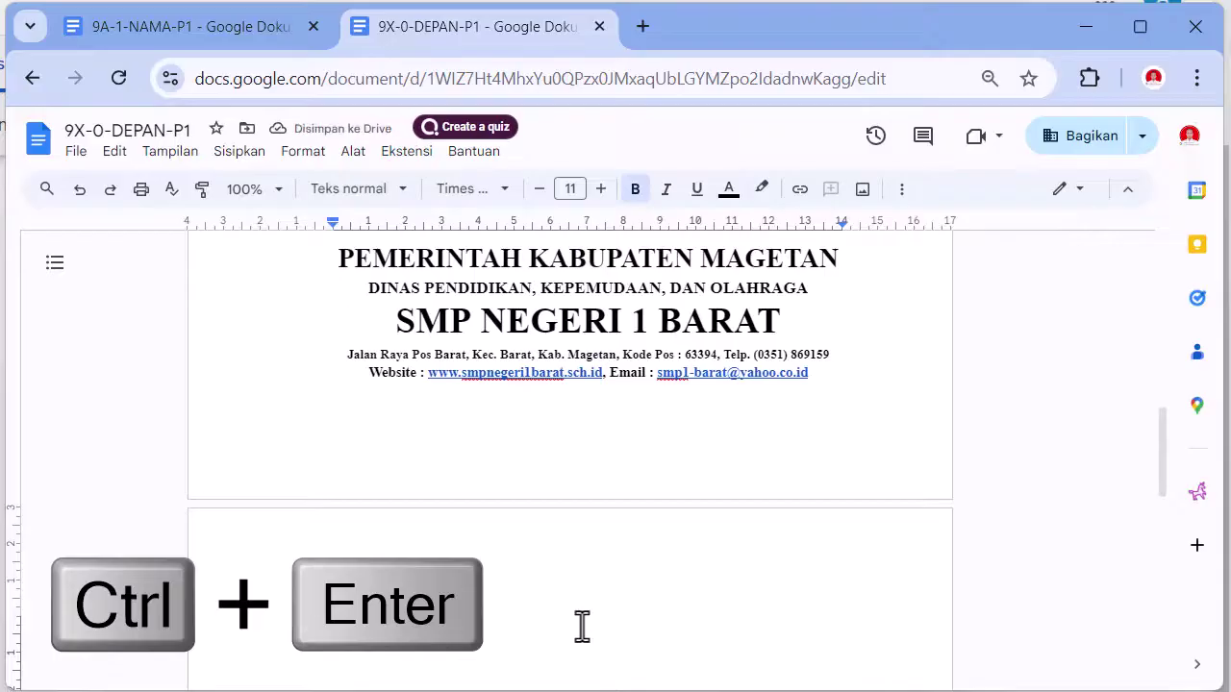
- Stretch the ornate border back down so it frames the letterhead text
{"action": "scroll", "coordinate": [706, 491], "scroll_direction": "up", "scroll_amount": 4}
{"action": "scroll", "coordinate": [813, 366], "scroll_direction": "down", "scroll_amount": 2}
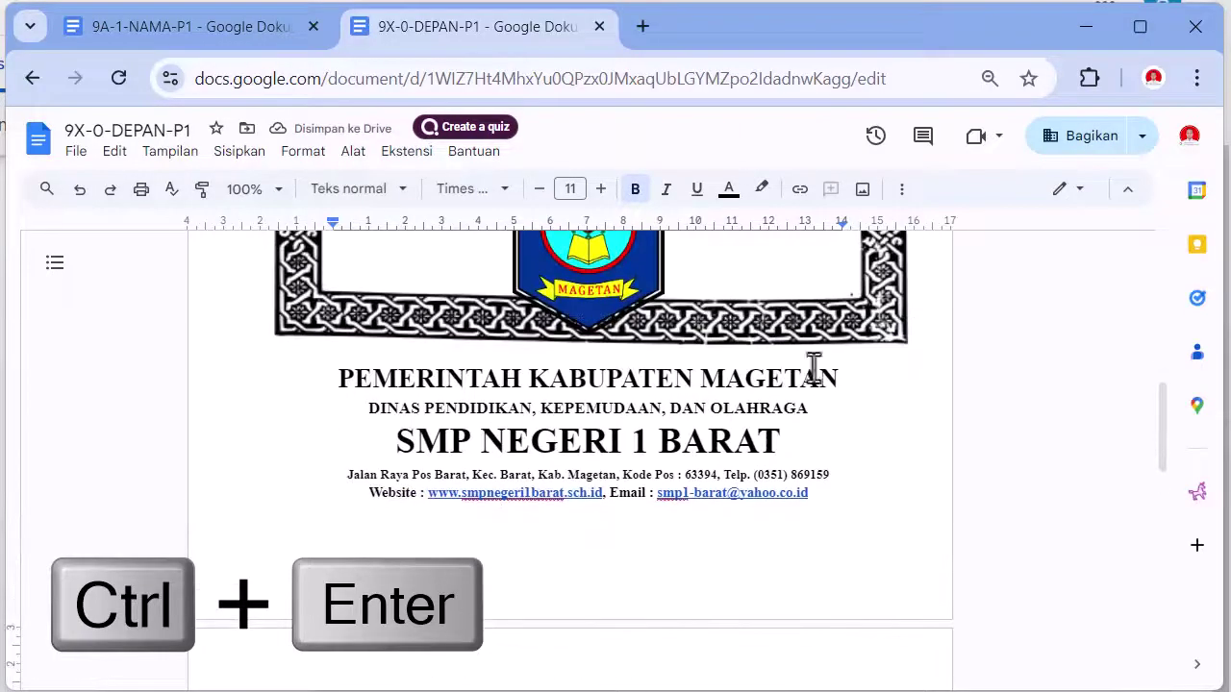
{"action": "left_click", "coordinate": [886, 315]}
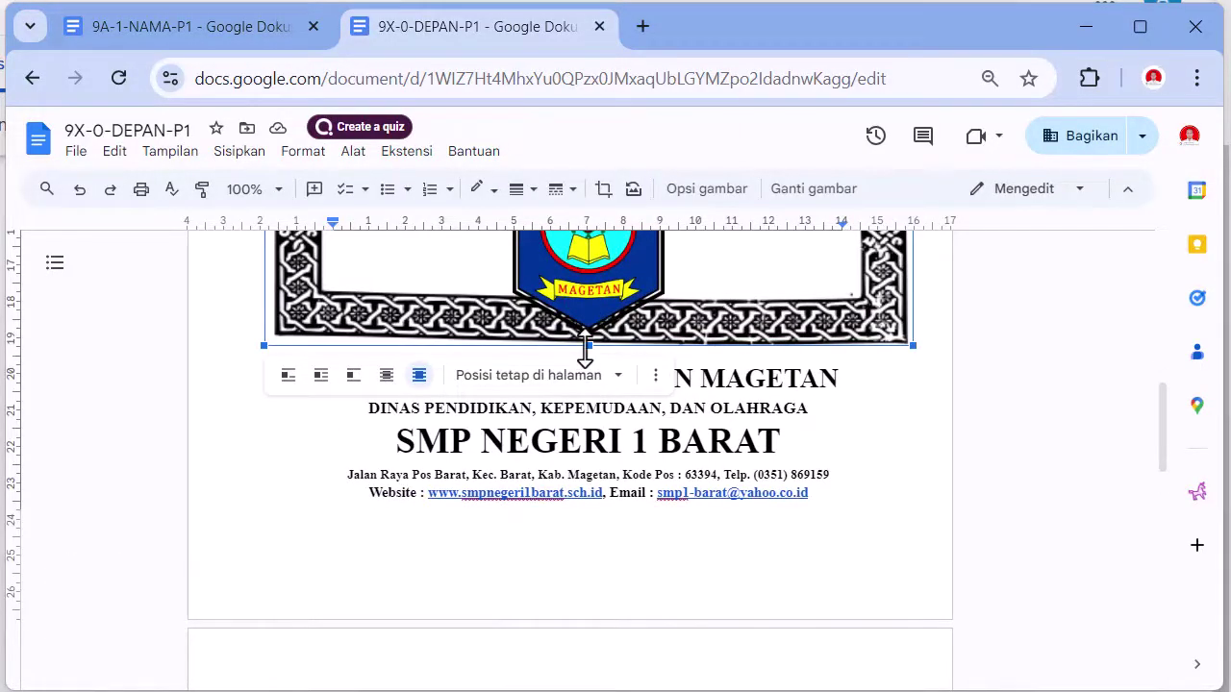
{"action": "left_click_drag", "start_coordinate": [586, 349], "coordinate": [582, 574]}
{"action": "left_click", "coordinate": [583, 577]}
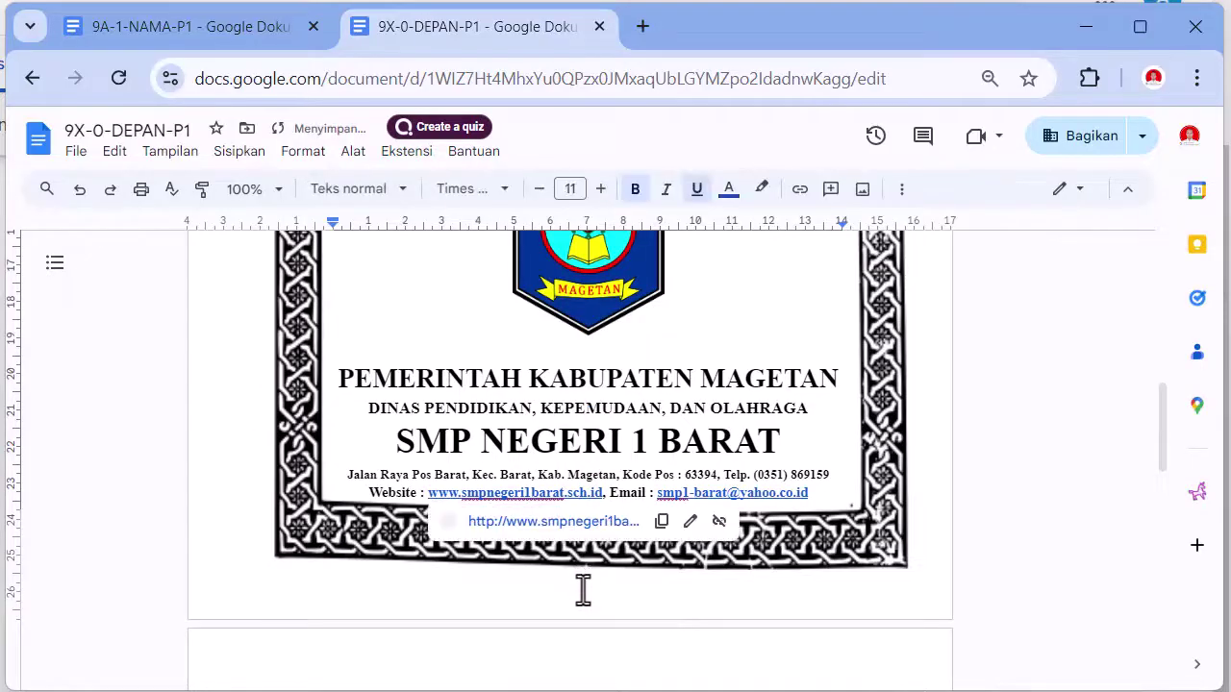
{"action": "left_click", "coordinate": [899, 544]}
{"action": "scroll", "coordinate": [618, 426], "scroll_direction": "down", "scroll_amount": 3}
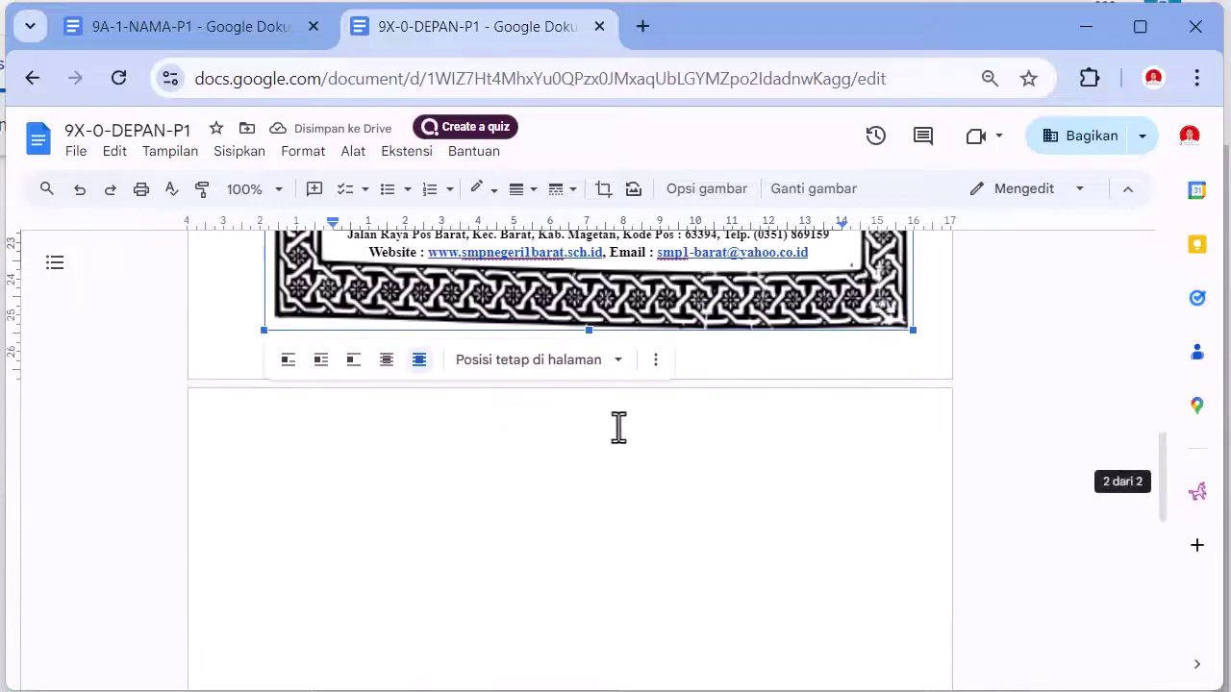
- Type DAFTAR ISI on the new page and enlarge it to size 14 in Times New Roman
{"action": "left_click", "coordinate": [645, 539]}
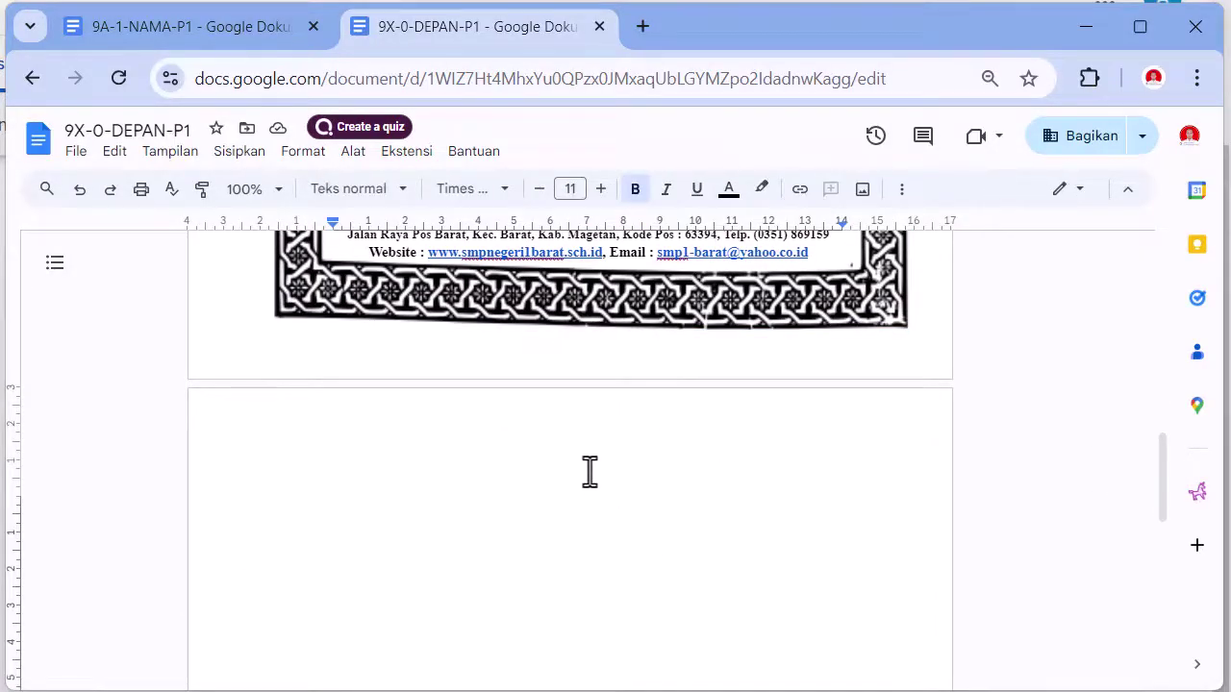
{"action": "type", "text": "DAFTA"}
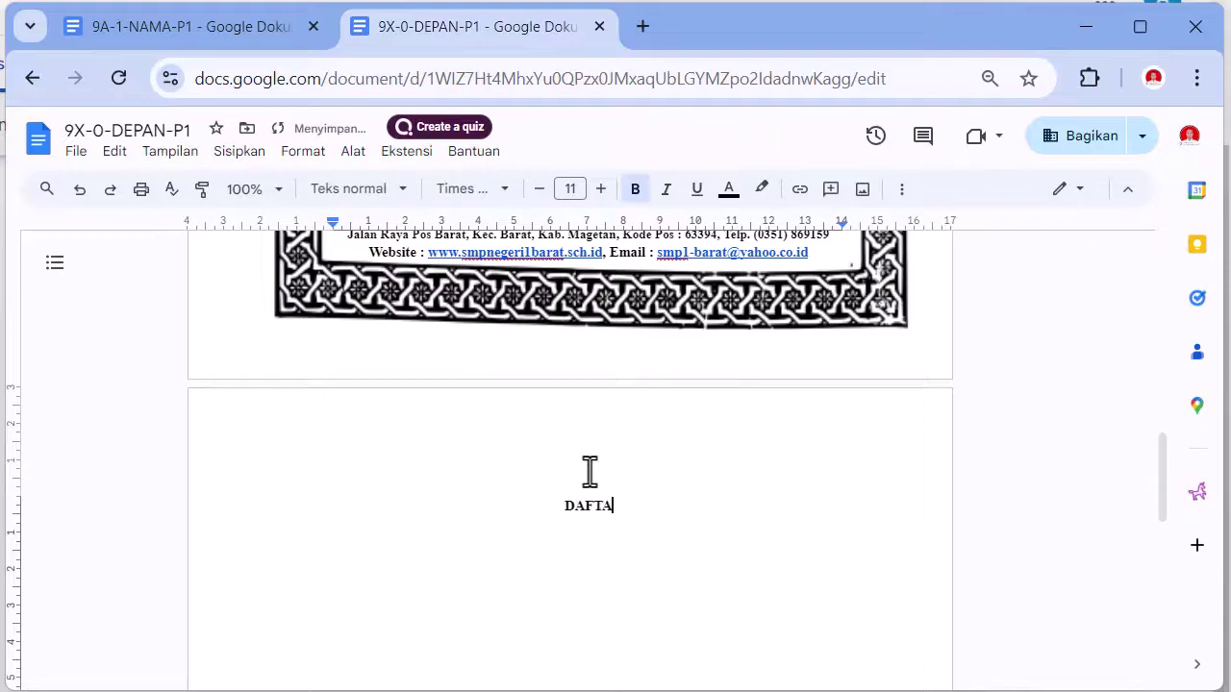
{"action": "type", "text": "R ISI"}
{"action": "triple_click", "coordinate": [535, 508]}
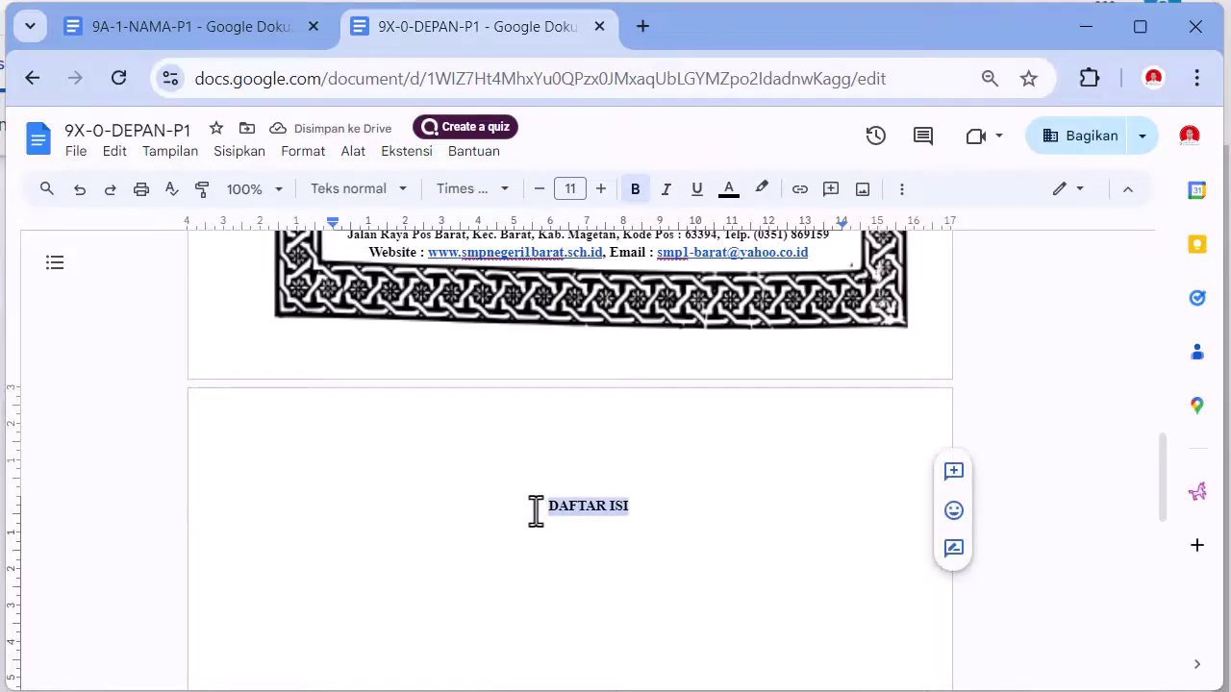
{"action": "left_click", "coordinate": [365, 204]}
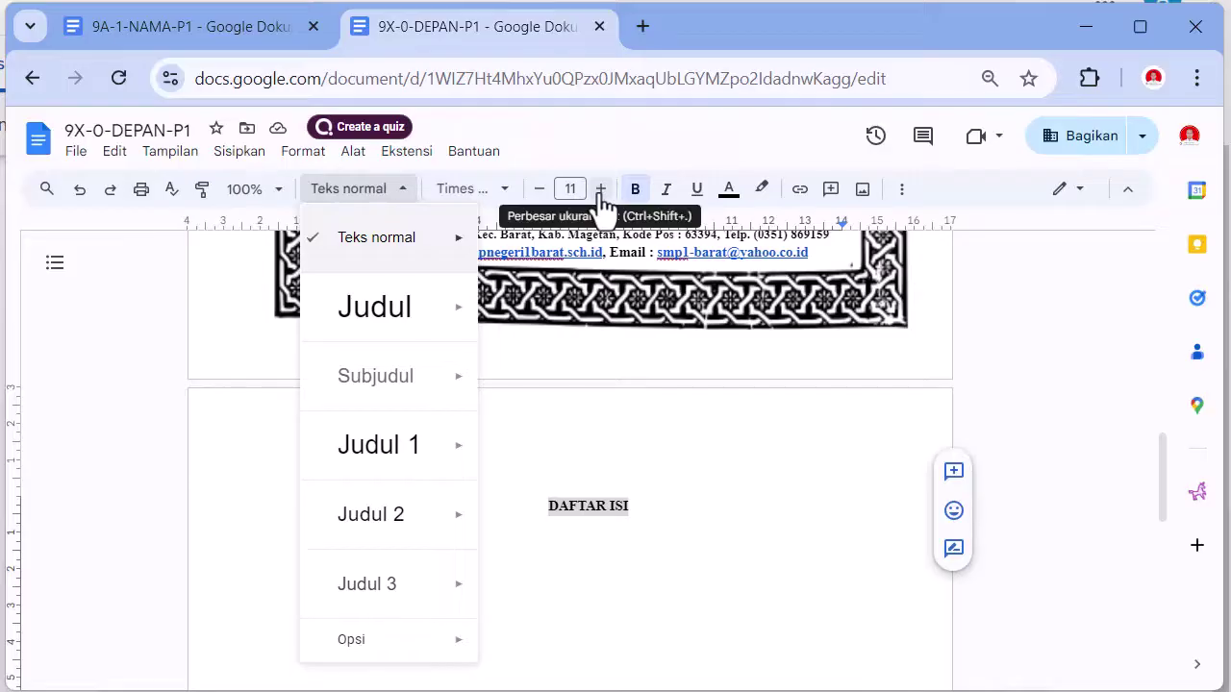
{"action": "left_click", "coordinate": [511, 198]}
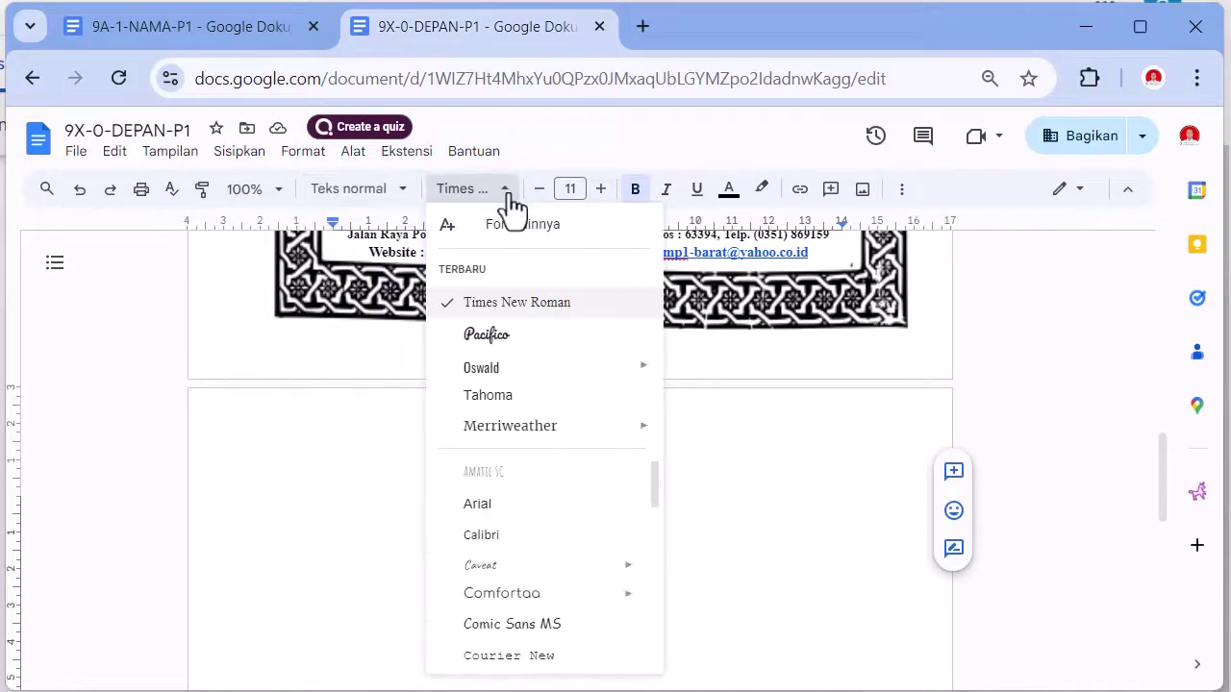
{"action": "left_click", "coordinate": [510, 198]}
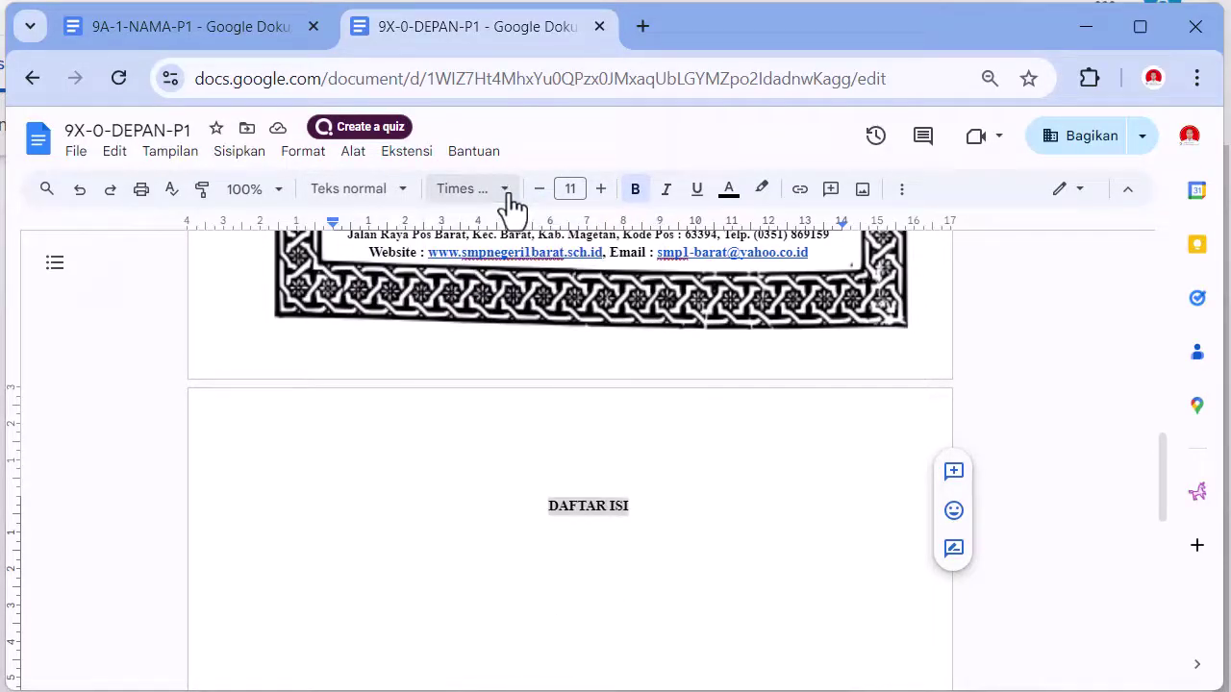
{"action": "left_click", "coordinate": [601, 193]}
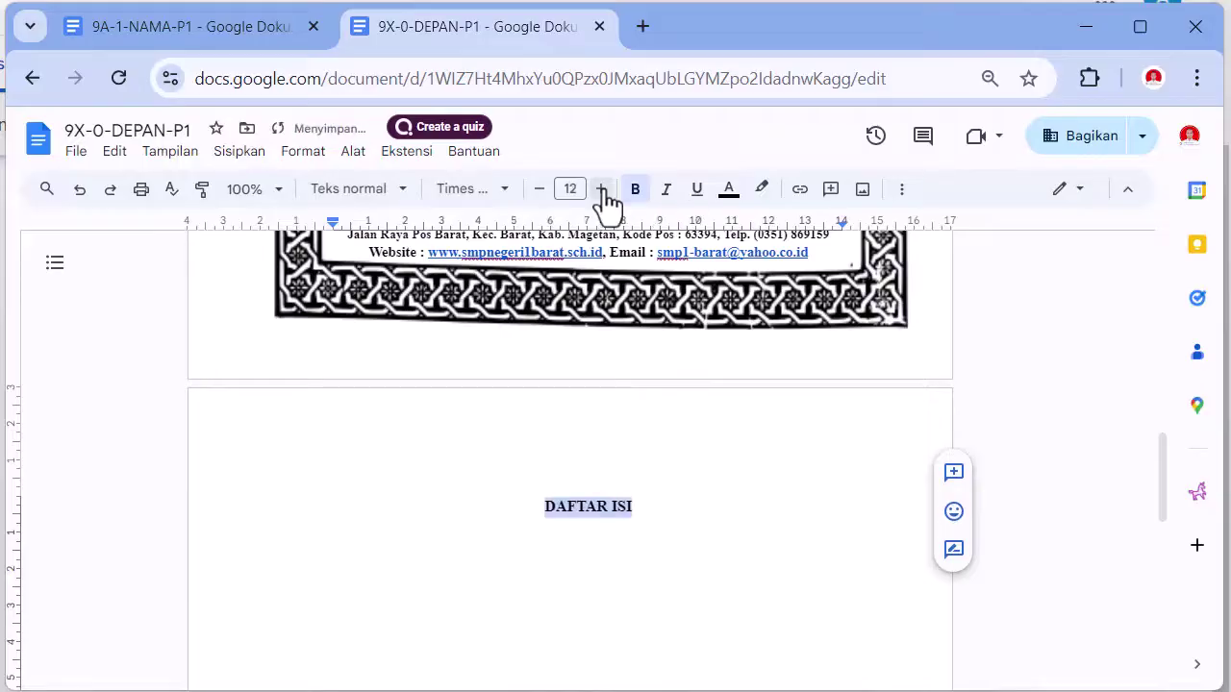
{"action": "left_click", "coordinate": [601, 192]}
{"action": "left_click", "coordinate": [601, 192]}
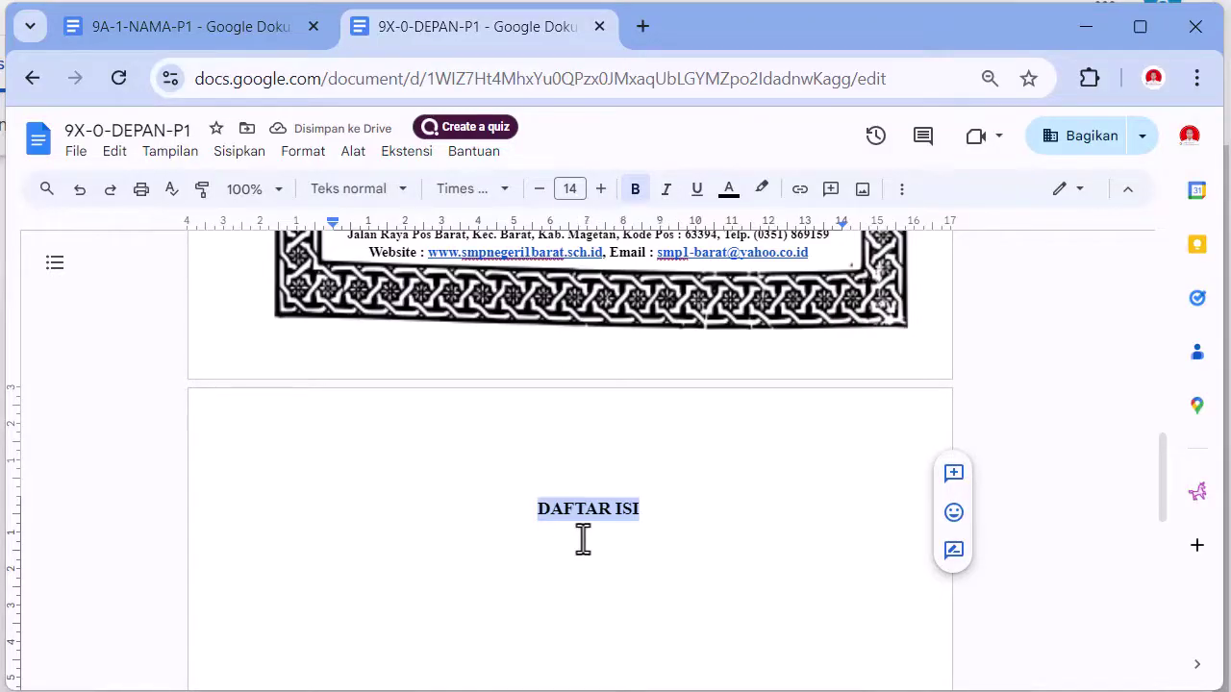
- Update Heading 1 to match the DAFTAR ISI formatting and show the document outline
{"action": "left_click", "coordinate": [403, 192]}
{"action": "mouse_move", "coordinate": [394, 460]}
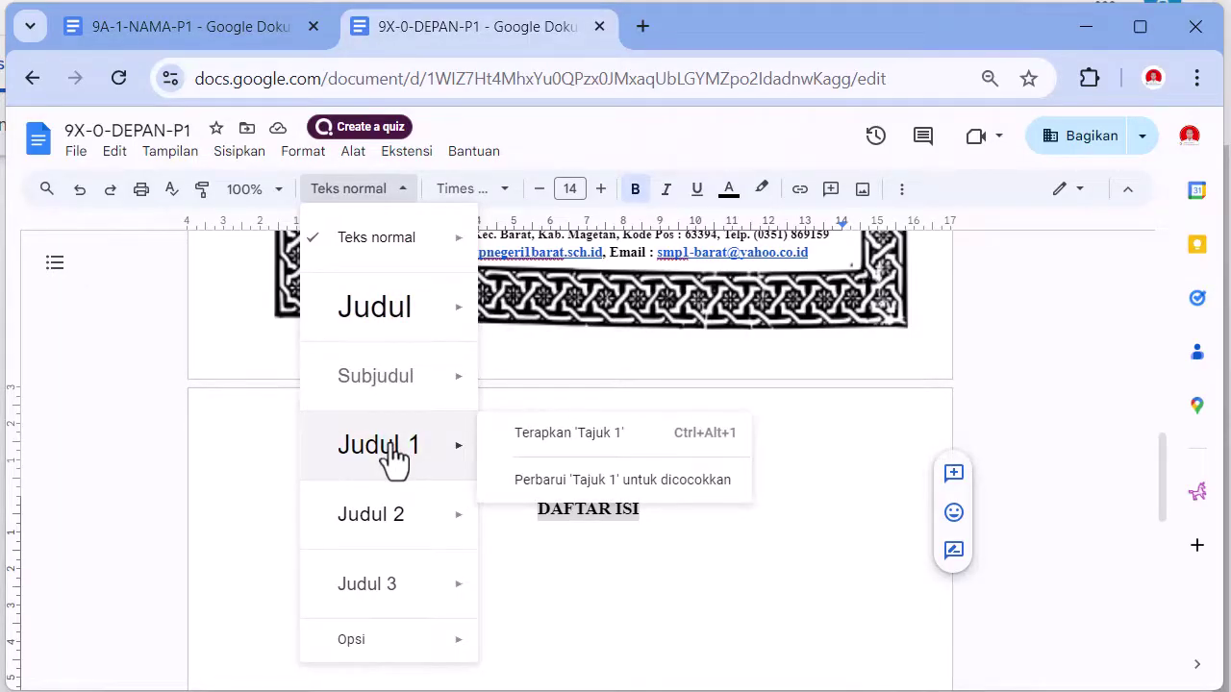
{"action": "left_click", "coordinate": [634, 487]}
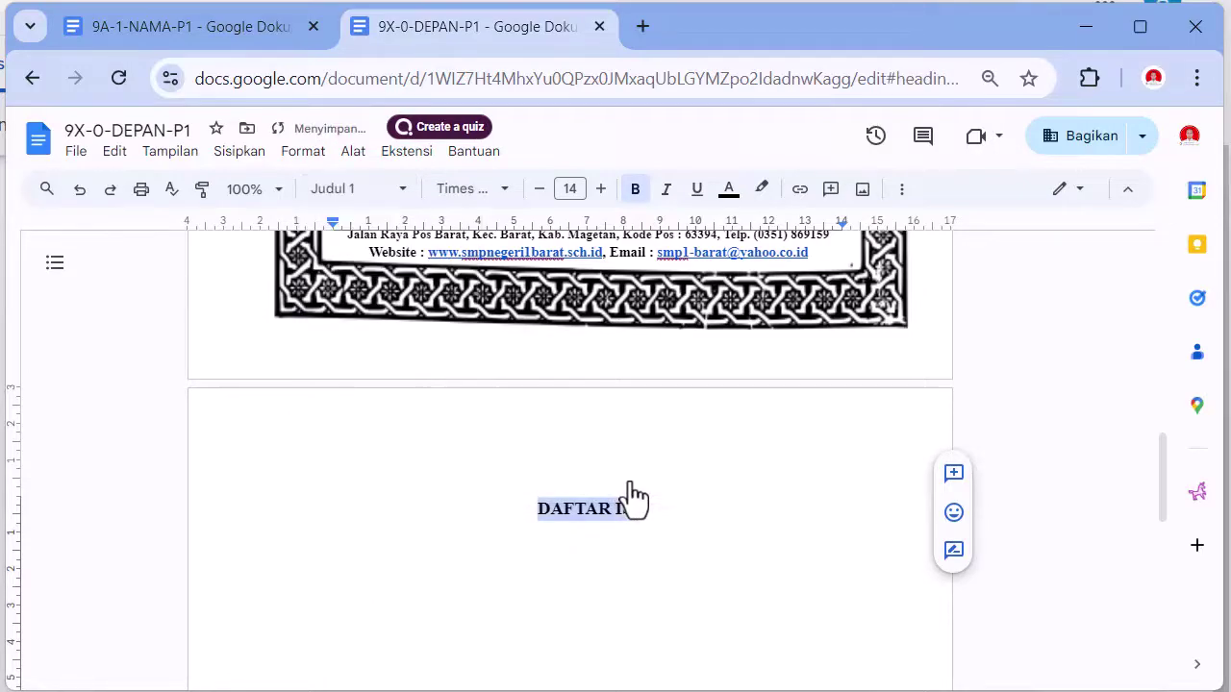
{"action": "left_click", "coordinate": [55, 262]}
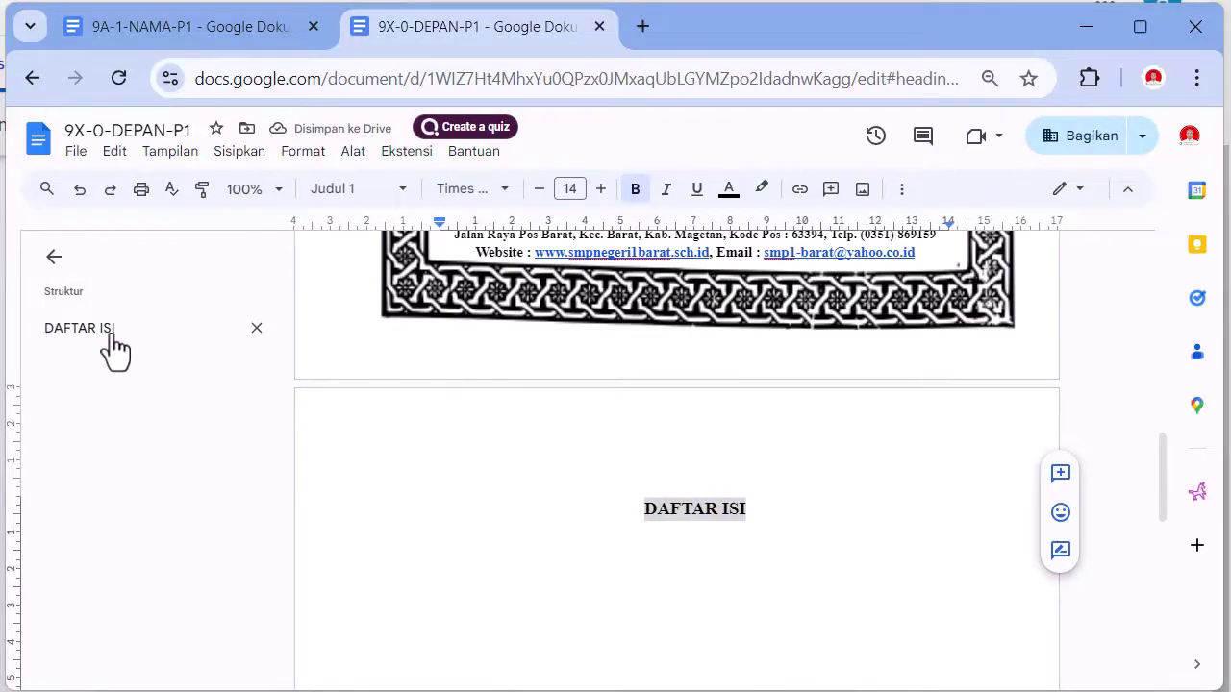
- Add KATA PENGANTAR on a new page after DAFTAR ISI and style it as Heading 1
{"action": "left_click", "coordinate": [806, 516]}
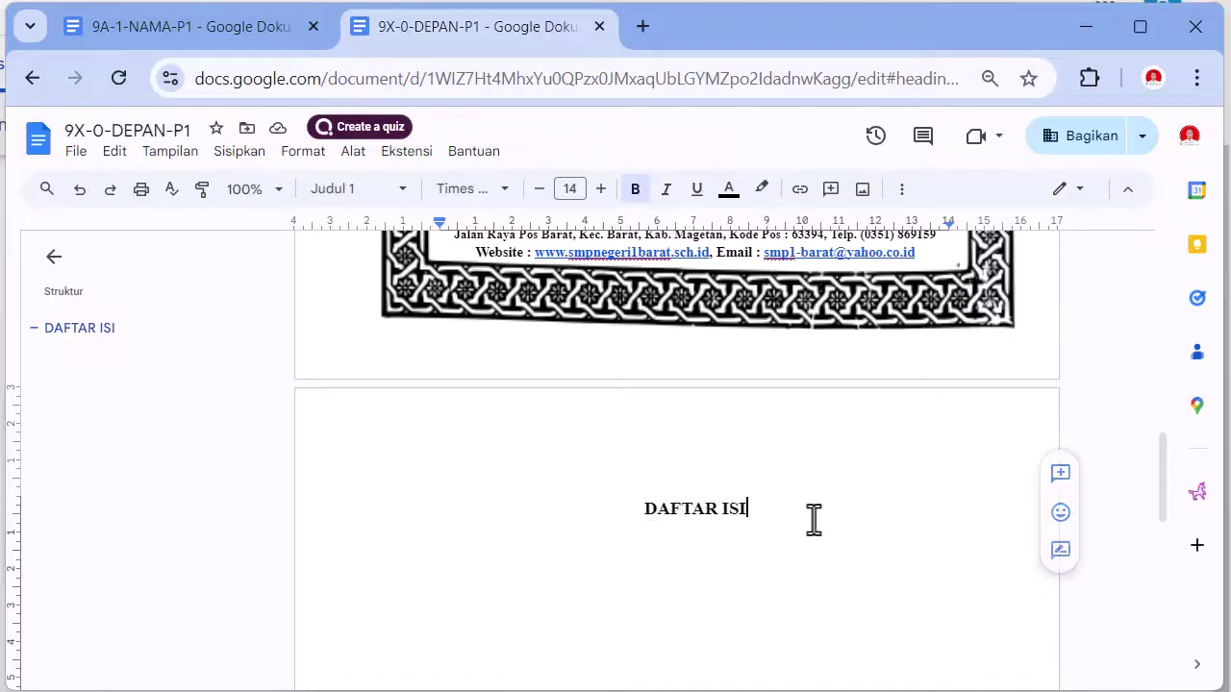
{"action": "key", "text": "ctrl+Return"}
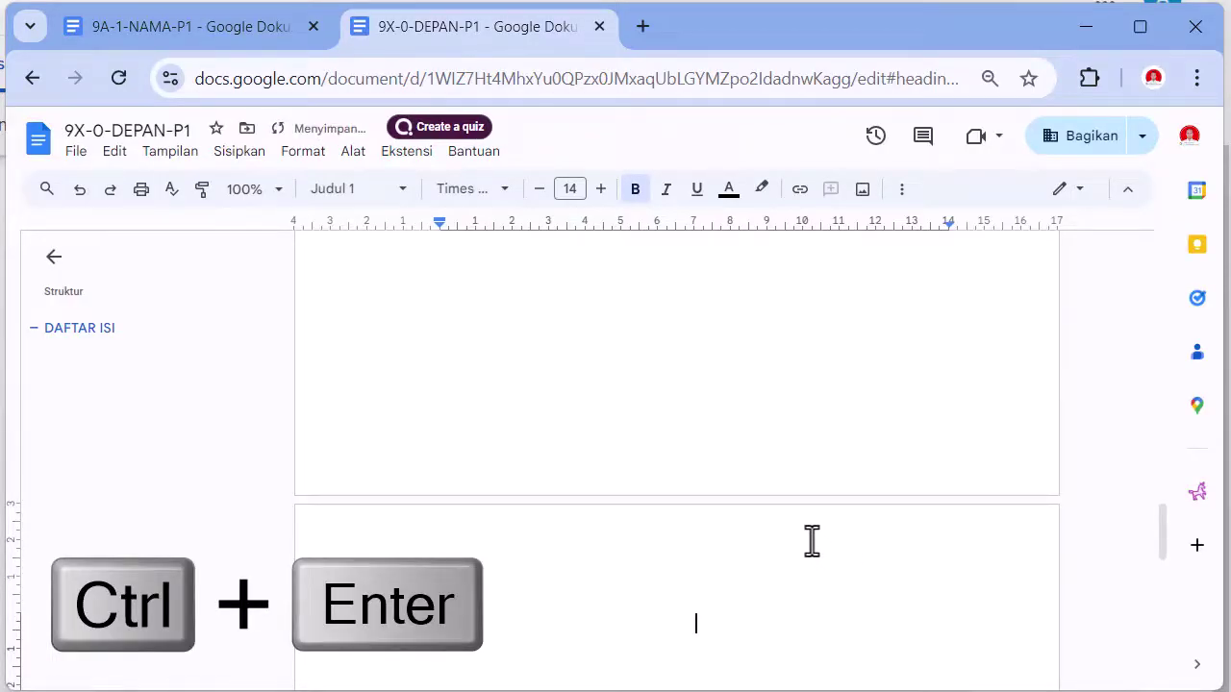
{"action": "type", "text": "KATA PENGANTAR"}
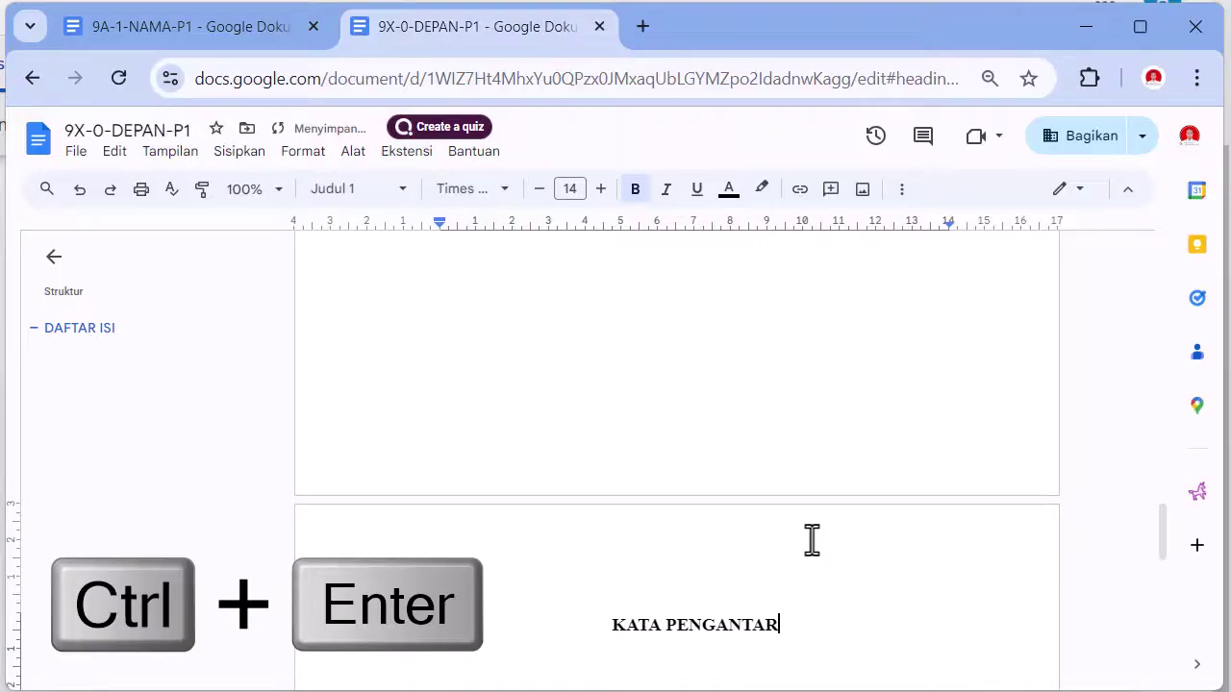
{"action": "triple_click", "coordinate": [603, 632]}
{"action": "left_click", "coordinate": [356, 192]}
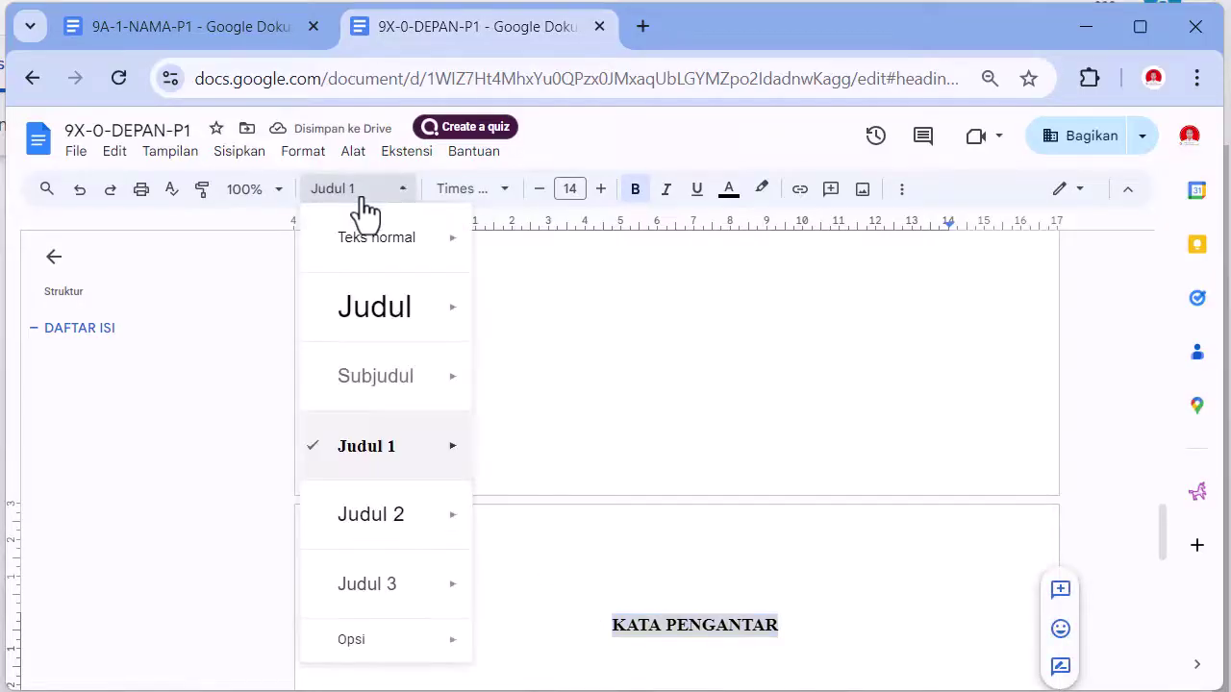
{"action": "mouse_move", "coordinate": [356, 416]}
{"action": "mouse_move", "coordinate": [357, 440]}
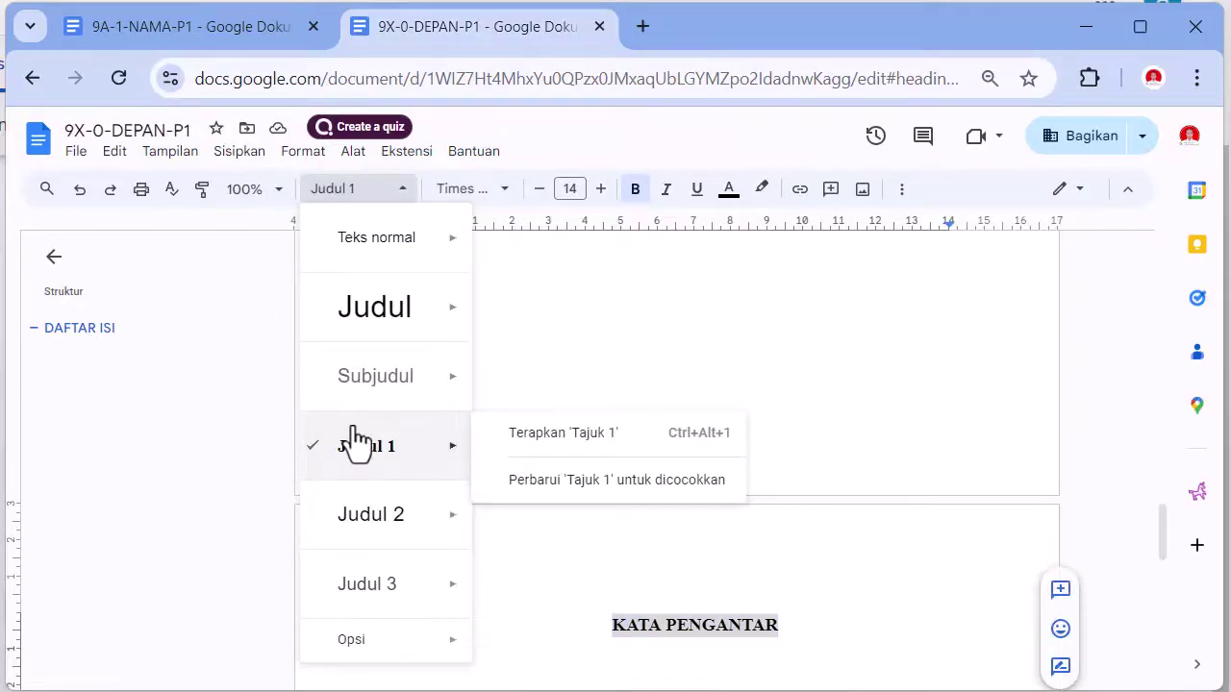
{"action": "left_click", "coordinate": [575, 448]}
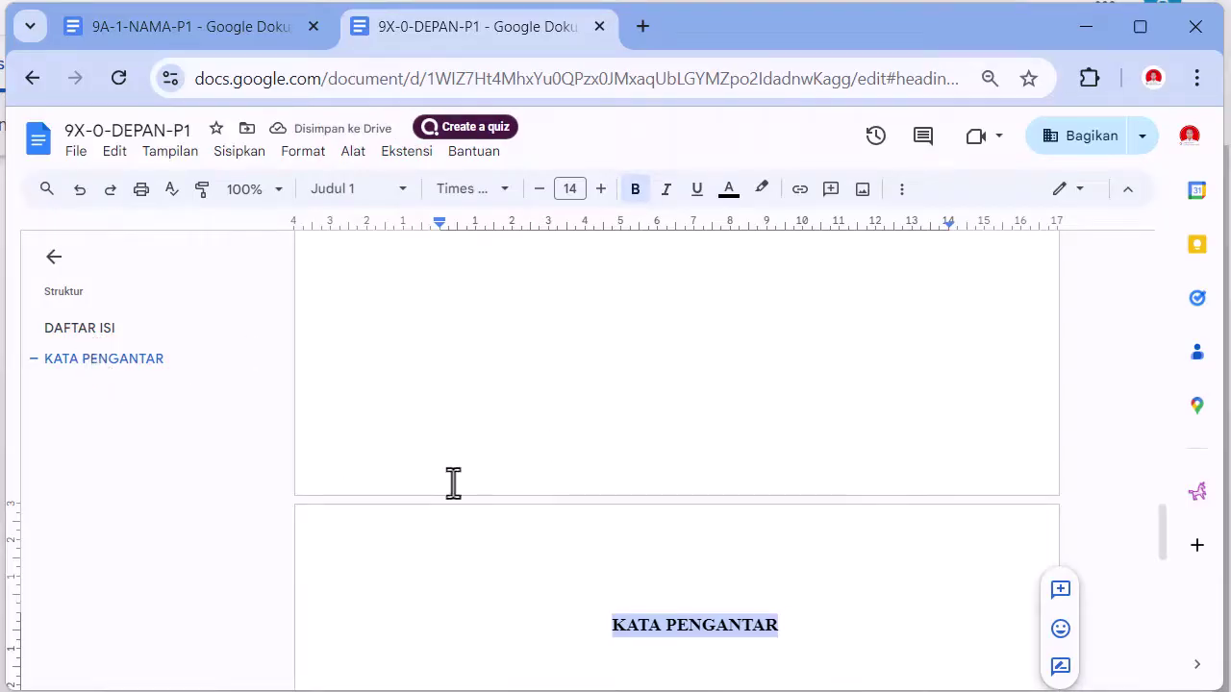
{"action": "left_click", "coordinate": [820, 619]}
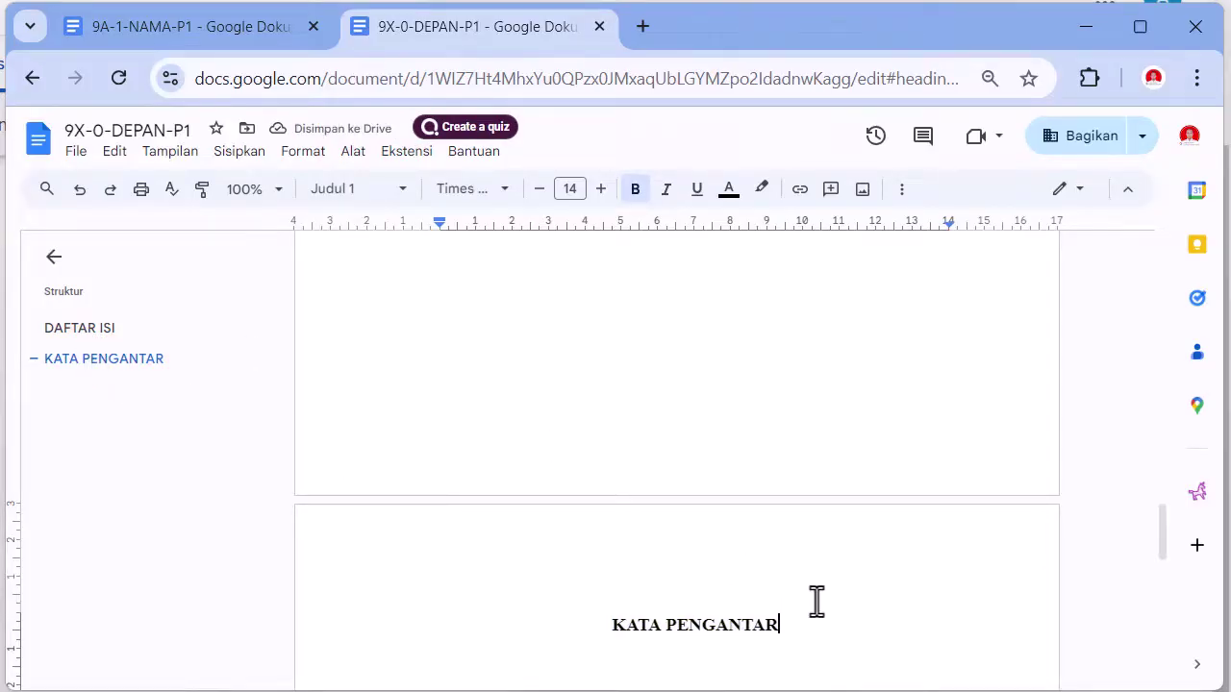
- Add BAB 1 PENDAHULUAN on a new page as a Heading 1 title
{"action": "key", "text": "ctrl+Return"}
{"action": "type", "text": "B"}
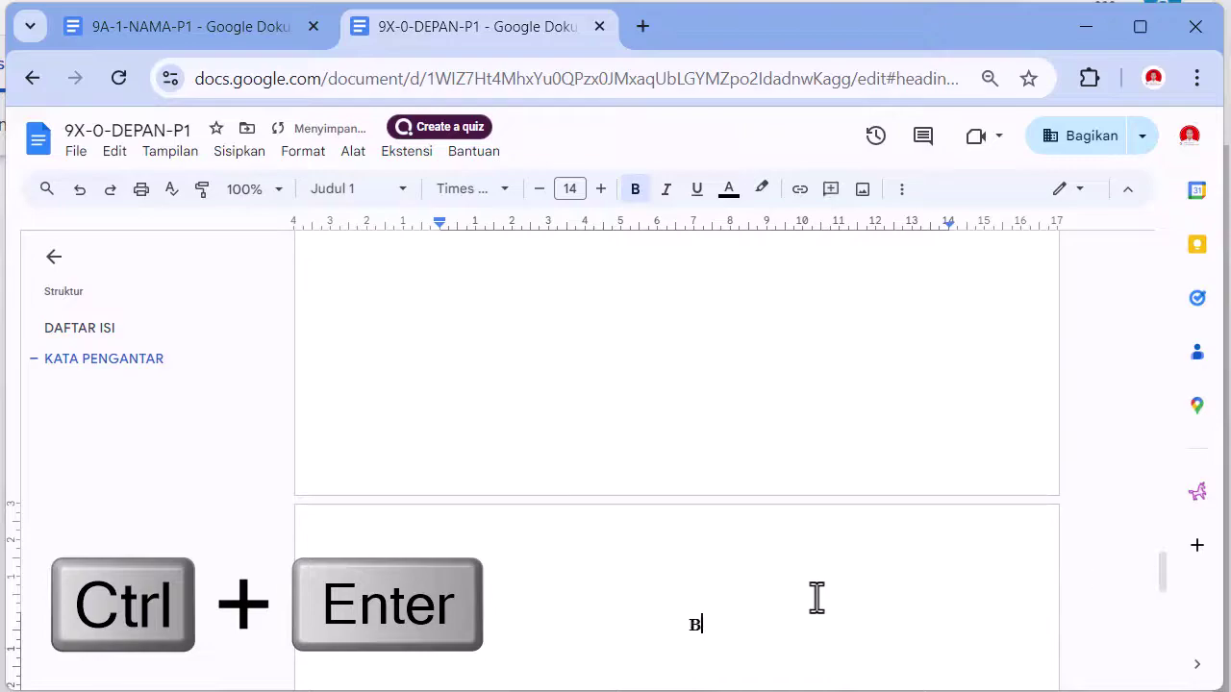
{"action": "type", "text": "AB 1 PENDAHULUAN"}
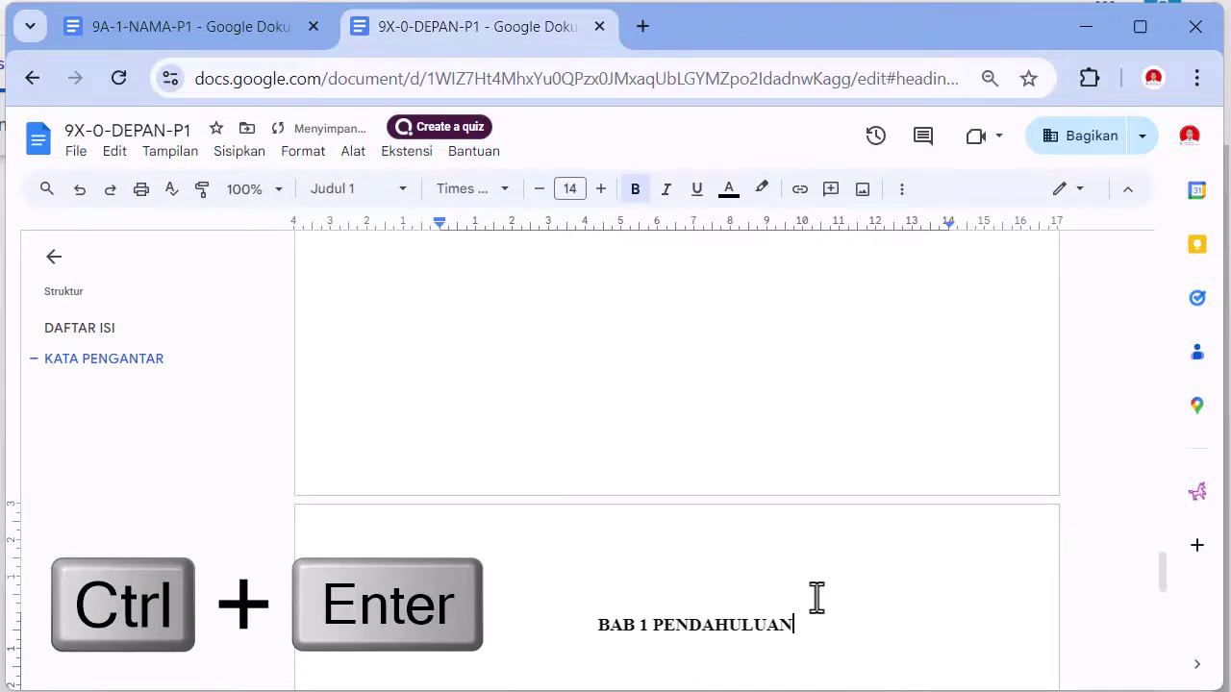
{"action": "triple_click", "coordinate": [578, 624]}
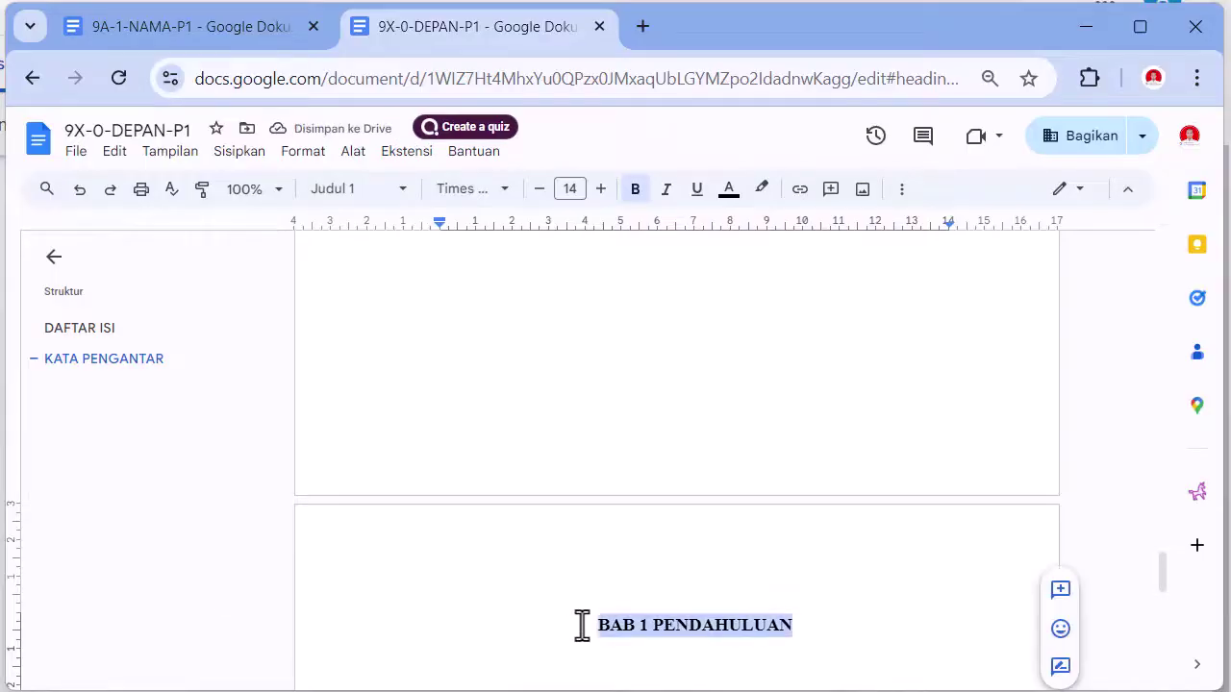
{"action": "left_click", "coordinate": [348, 190]}
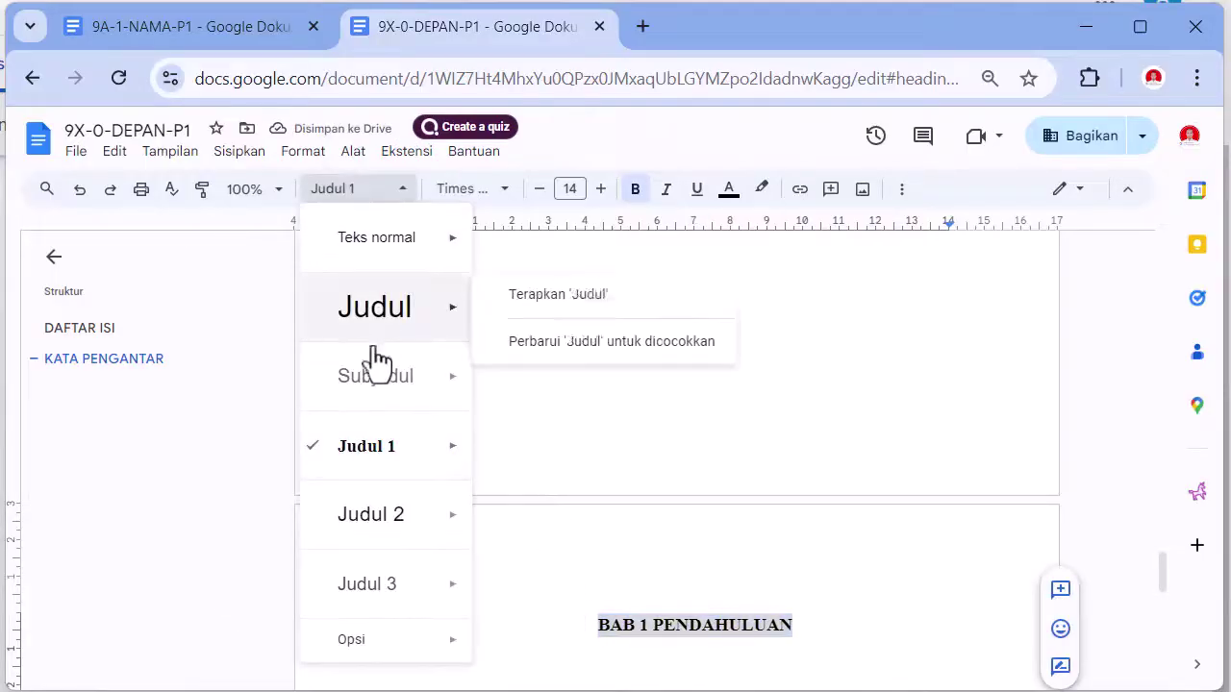
{"action": "mouse_move", "coordinate": [377, 457]}
{"action": "left_click", "coordinate": [583, 444]}
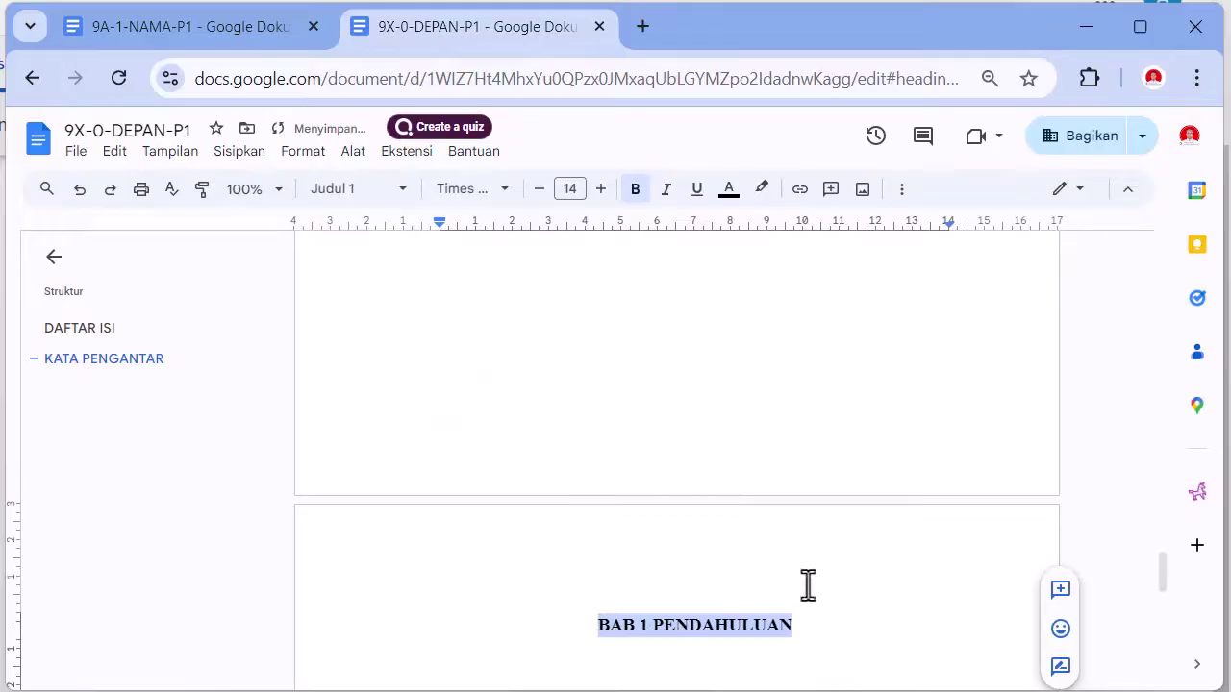
{"action": "left_click", "coordinate": [847, 635]}
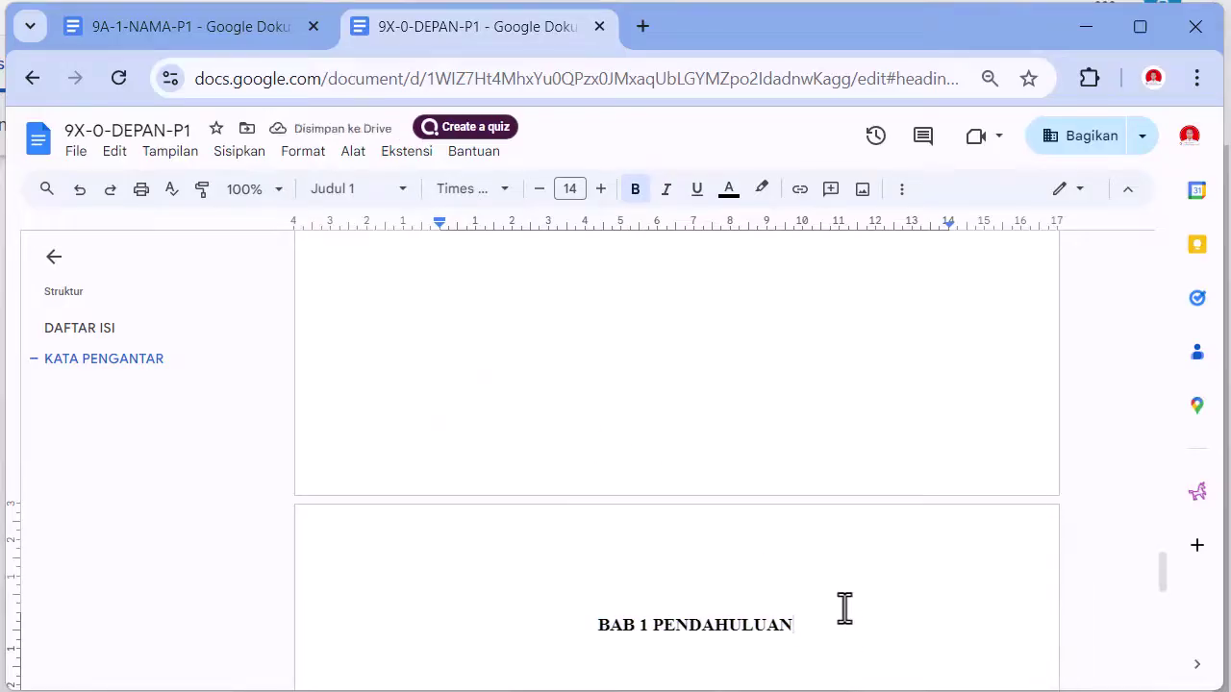
- Add BAB 2 ISI on a new page as a Heading 1 title
{"action": "key", "text": "ctrl+Return"}
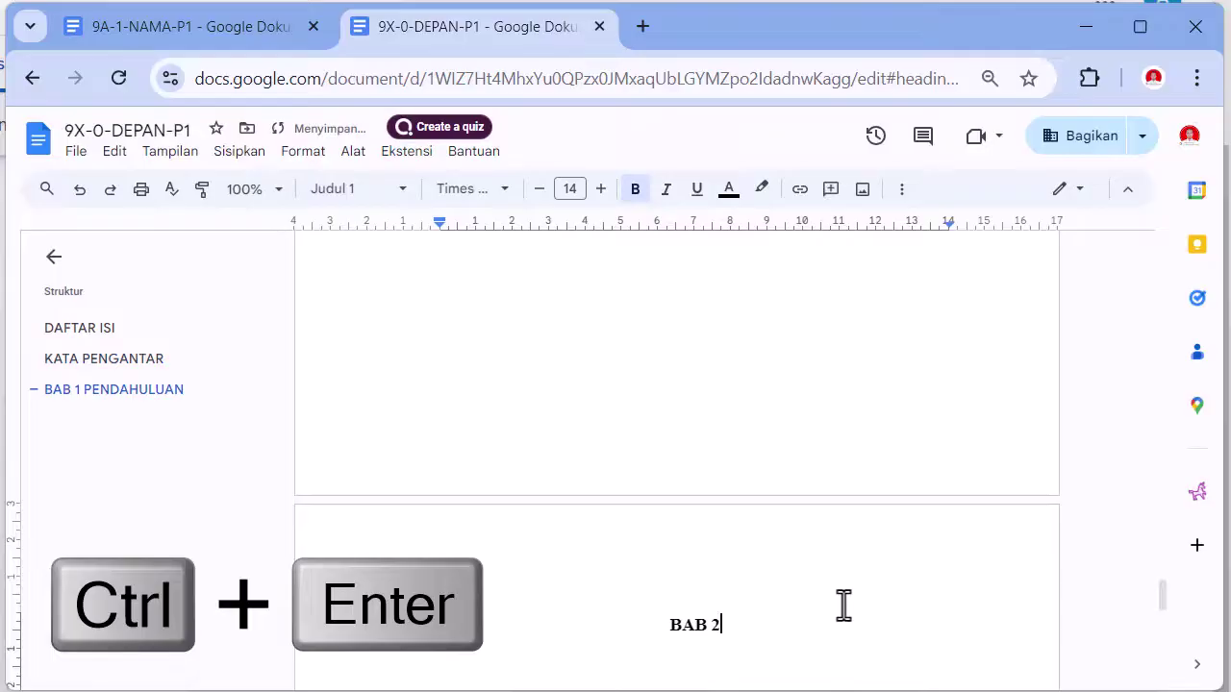
{"action": "type", "text": "BAB 2 ISI"}
{"action": "triple_click", "coordinate": [643, 625]}
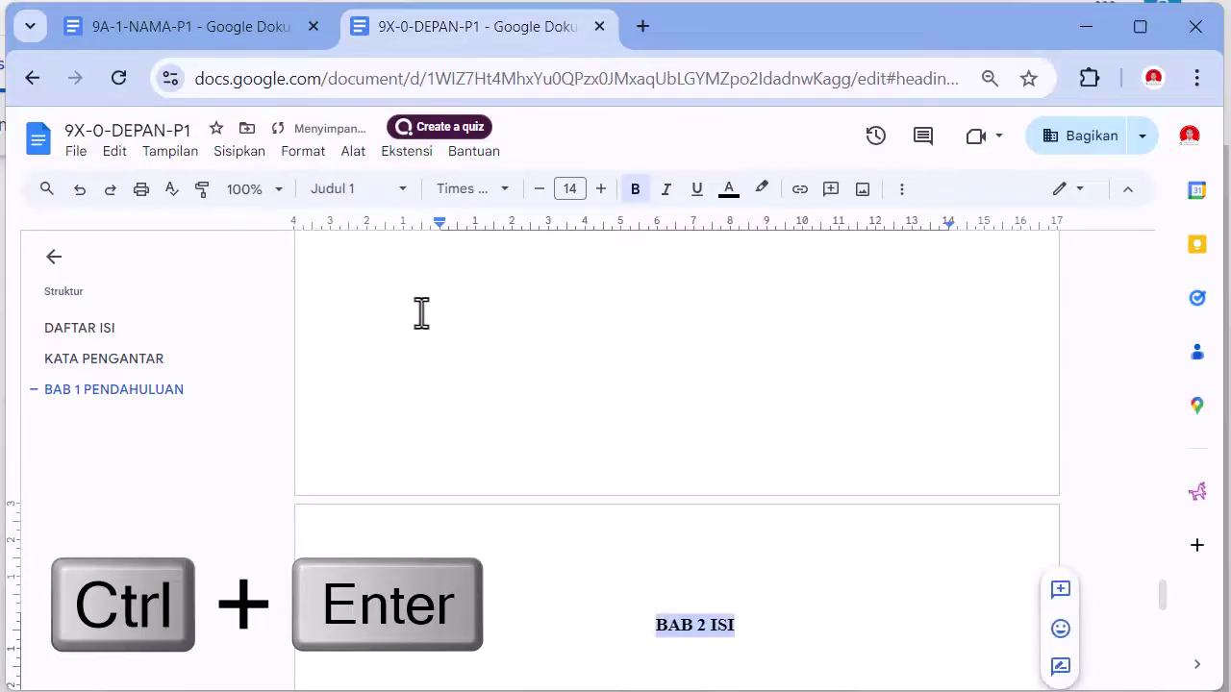
{"action": "left_click", "coordinate": [352, 191]}
{"action": "mouse_move", "coordinate": [368, 447]}
{"action": "left_click", "coordinate": [540, 453]}
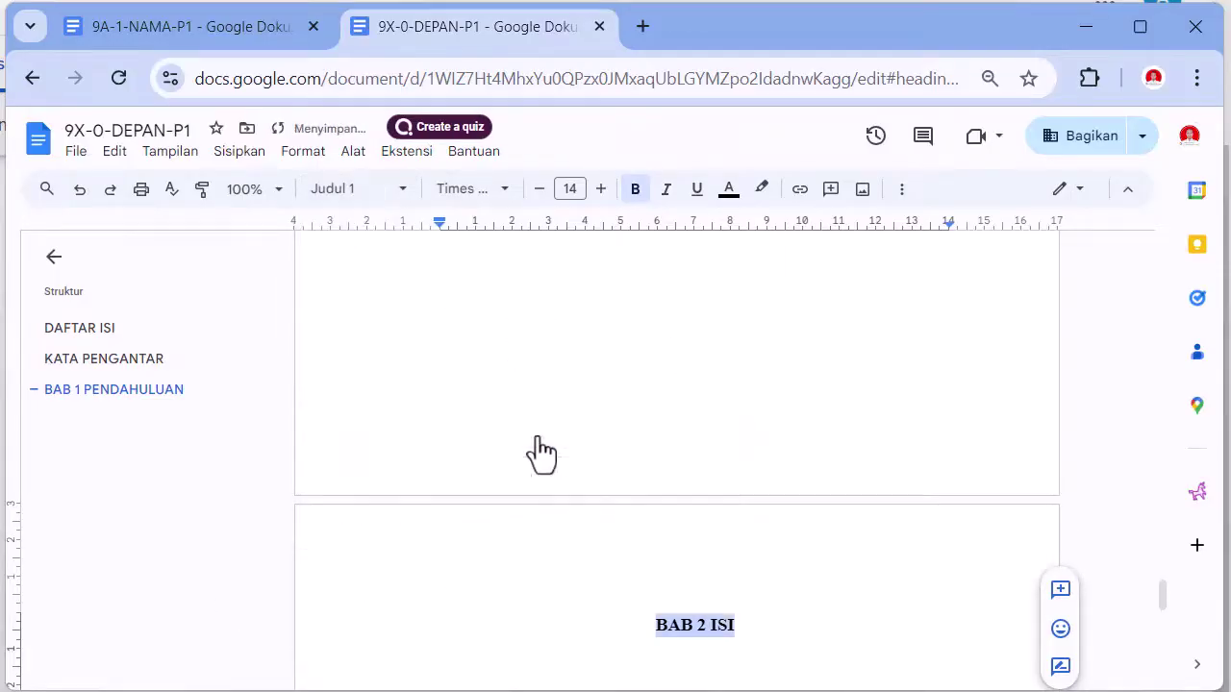
{"action": "left_click", "coordinate": [798, 621]}
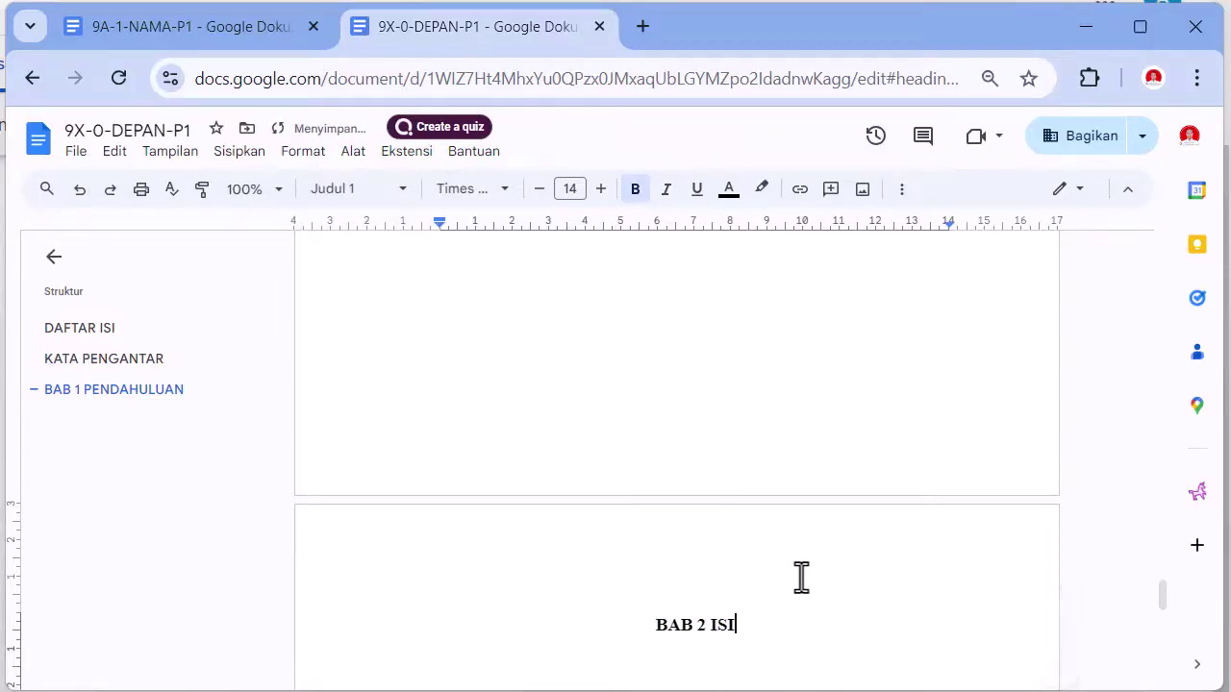
- Add BAB 3 PENUTUP on a new page as a Heading 1 title
{"action": "key", "text": "ctrl+Return"}
{"action": "type", "text": "BAB 3"}
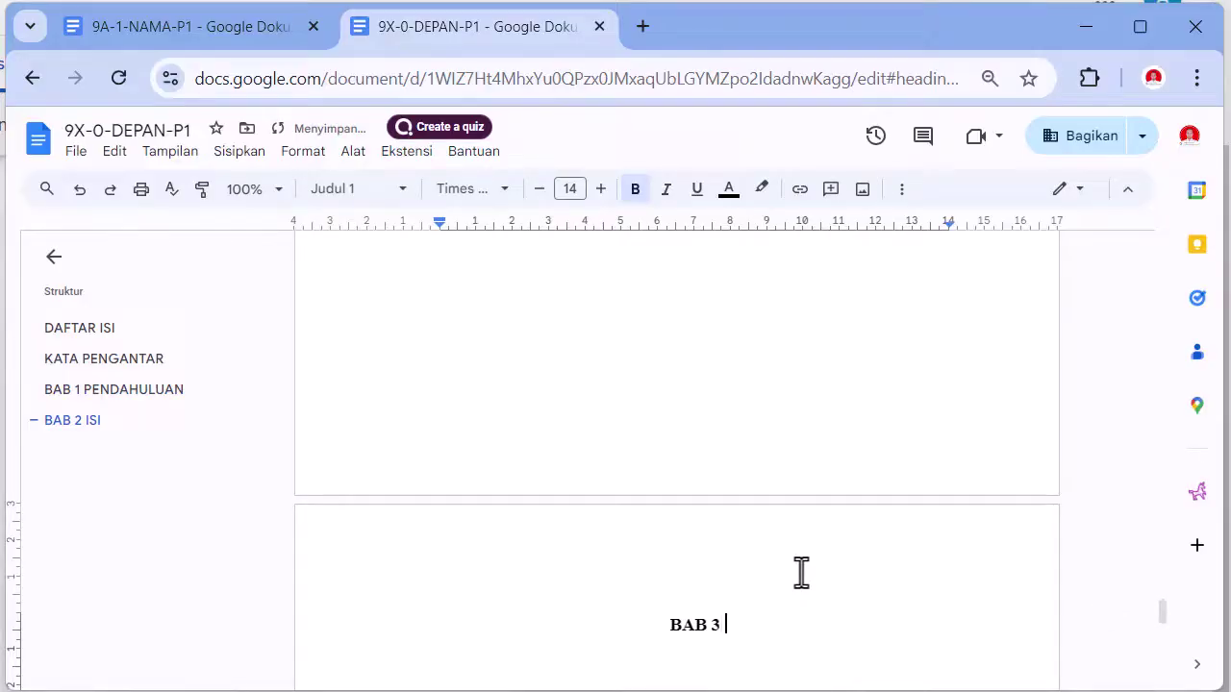
{"action": "type", "text": " PENUTUP"}
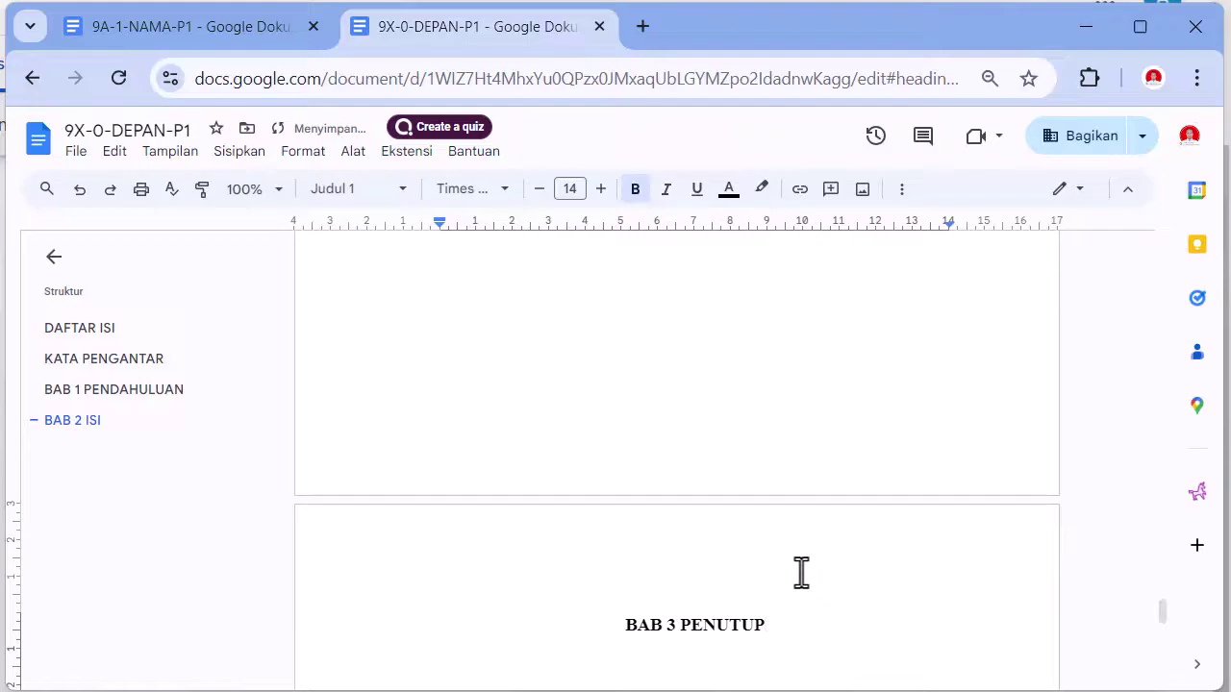
{"action": "triple_click", "coordinate": [609, 624]}
{"action": "left_click", "coordinate": [360, 190]}
{"action": "mouse_move", "coordinate": [375, 450]}
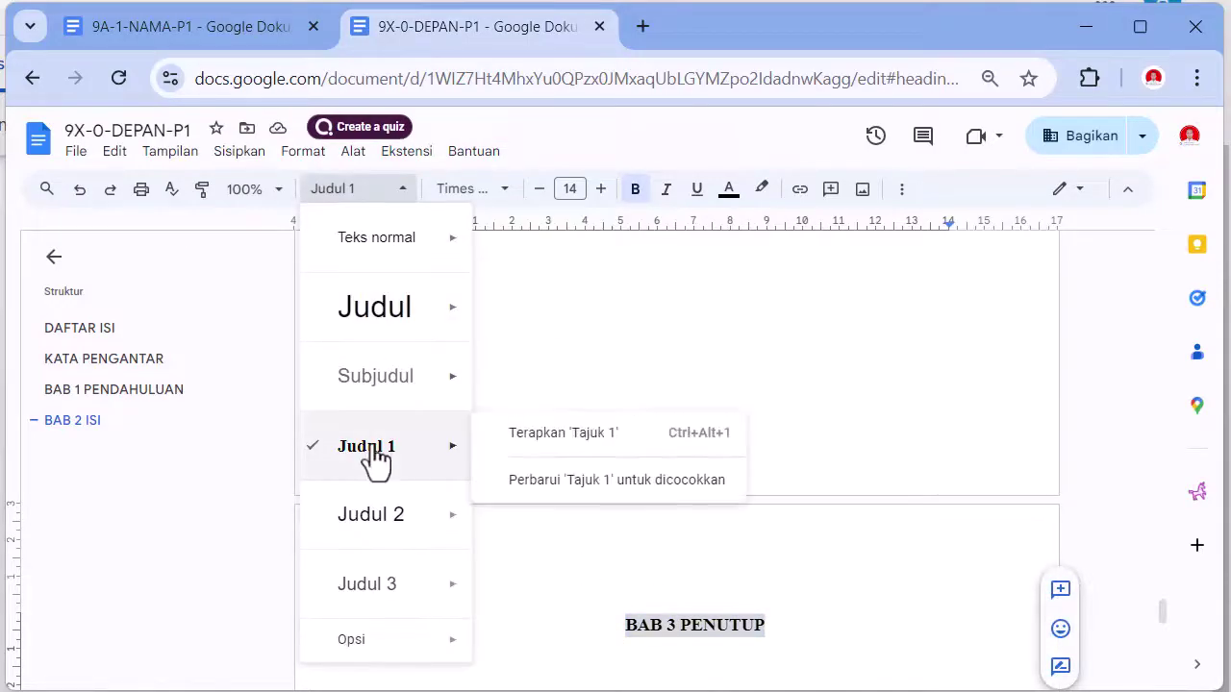
{"action": "left_click", "coordinate": [541, 441]}
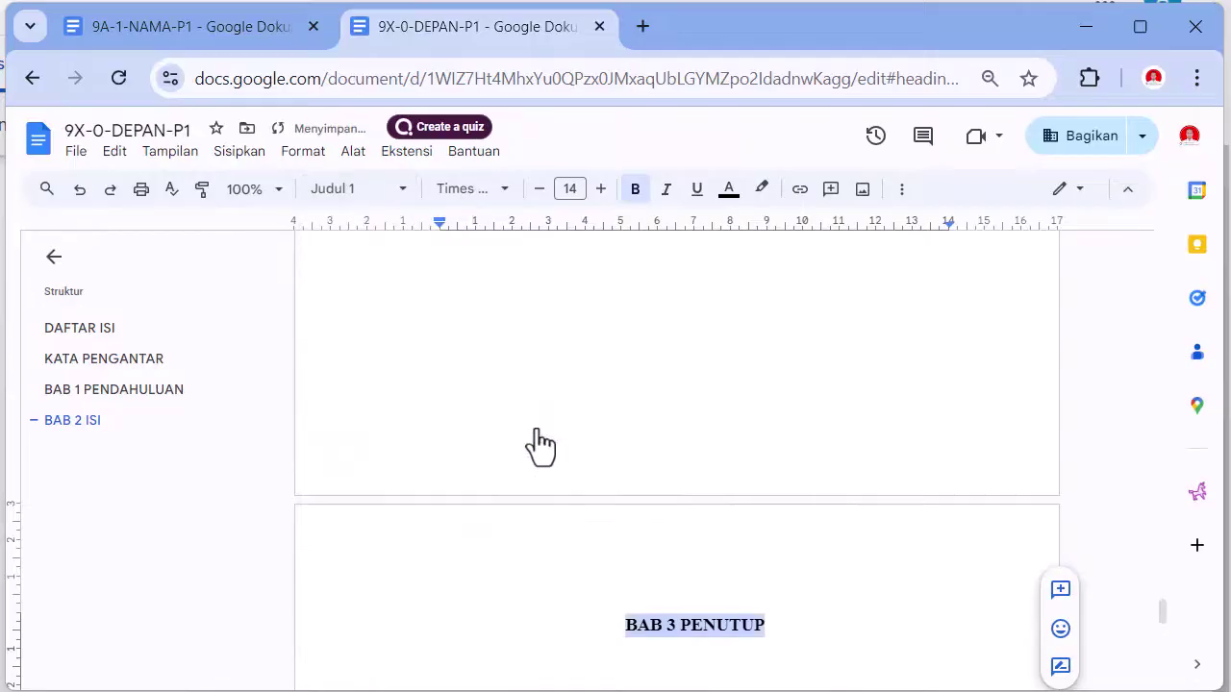
{"action": "left_click", "coordinate": [812, 623]}
- Add DAFTAR PUSTAKA on a new page as a Heading 1 title
{"action": "key", "text": "ctrl+Return"}
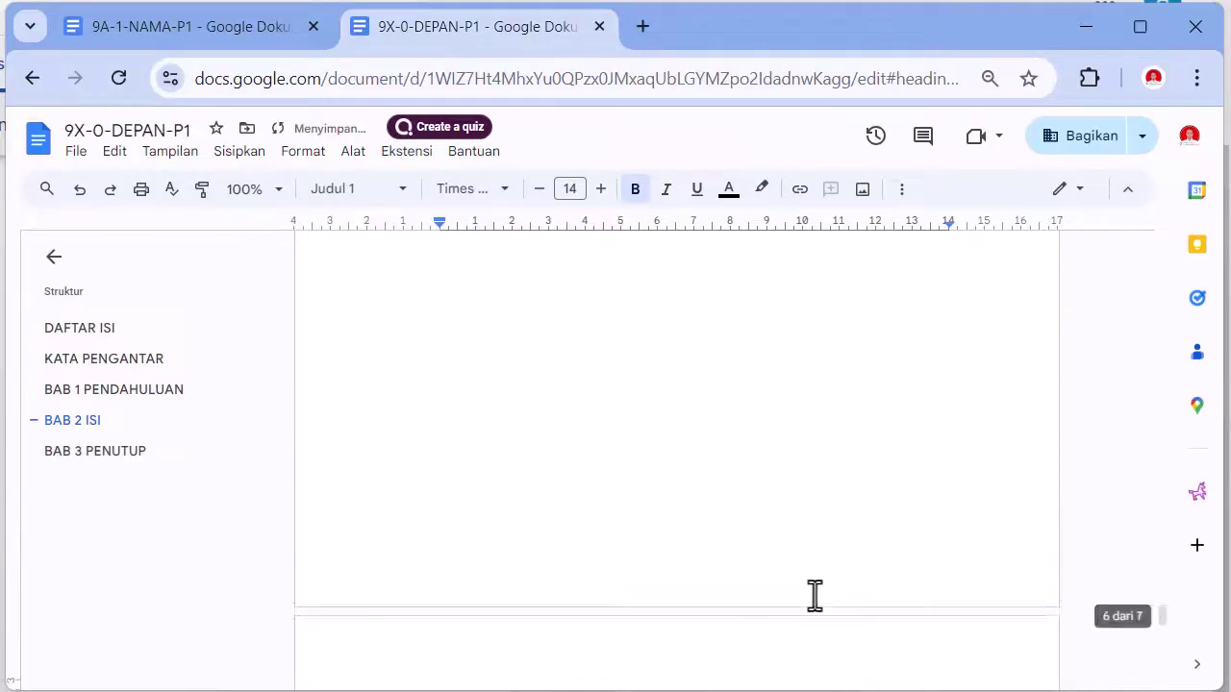
{"action": "type", "text": "DAFTAR"}
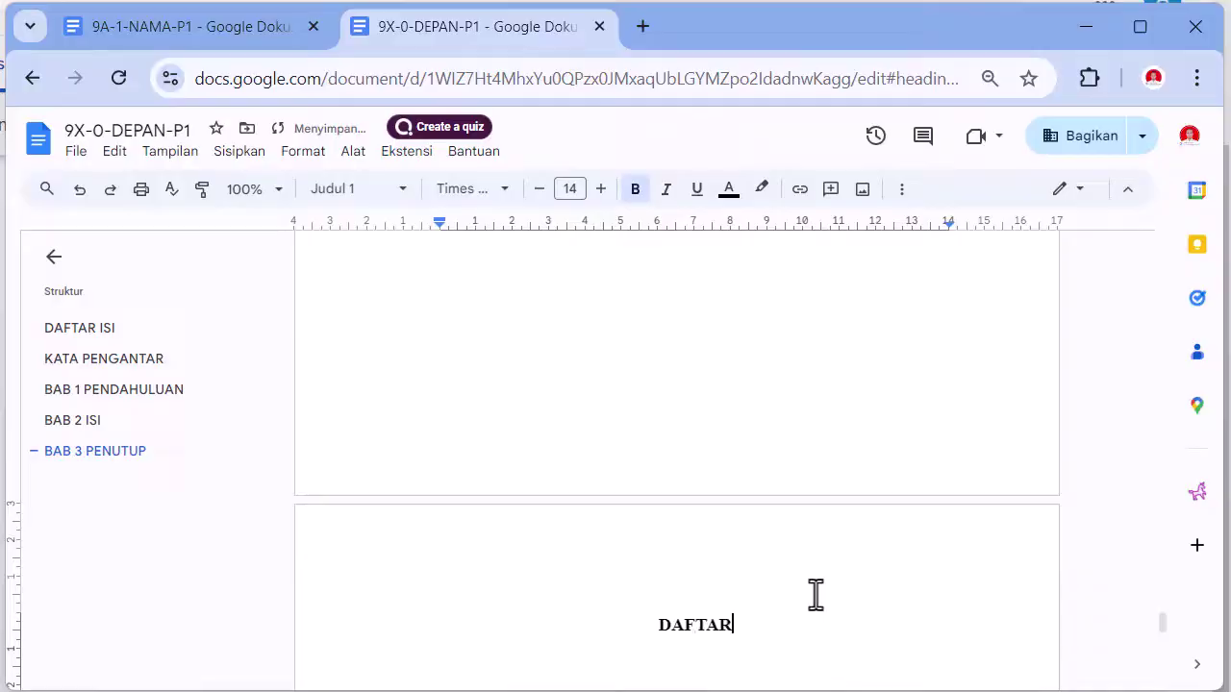
{"action": "type", "text": " PUSTAKA"}
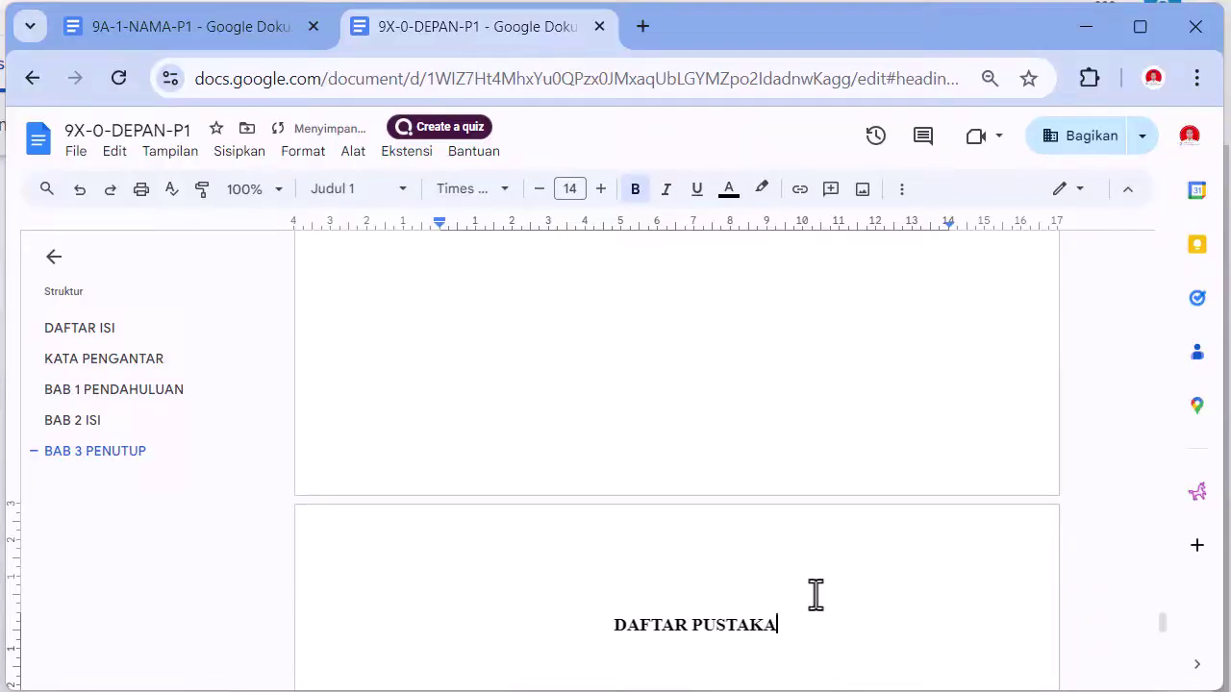
{"action": "triple_click", "coordinate": [601, 624]}
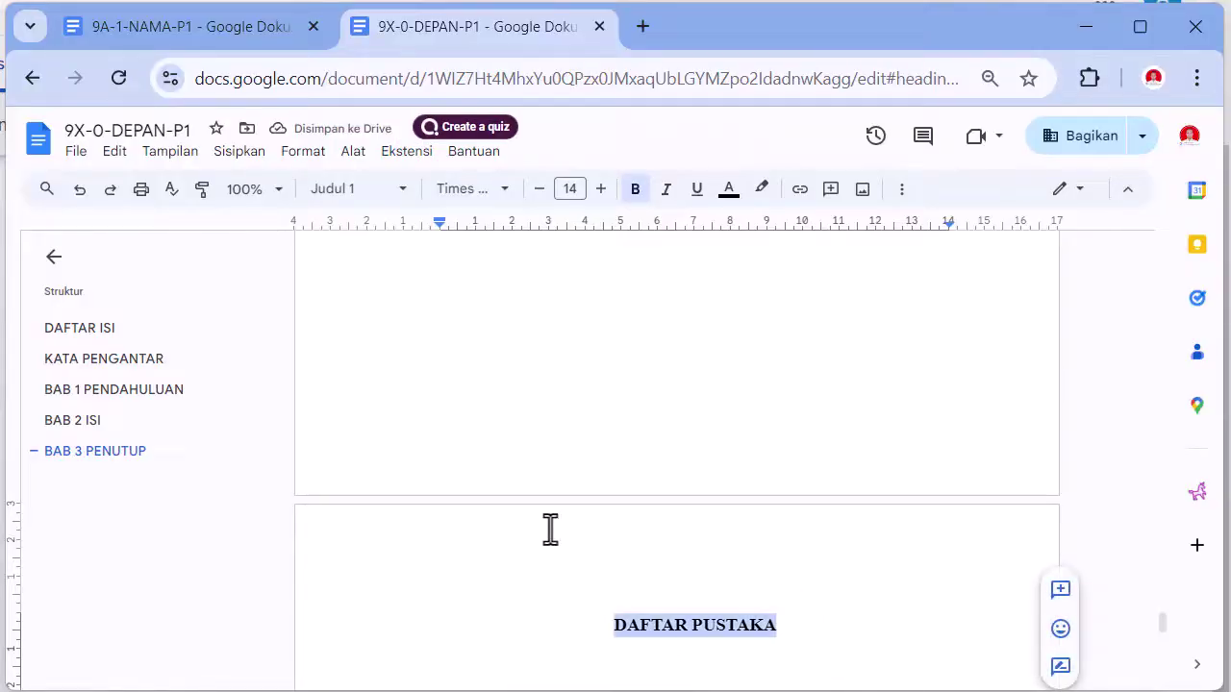
{"action": "left_click", "coordinate": [332, 188]}
{"action": "mouse_move", "coordinate": [356, 439]}
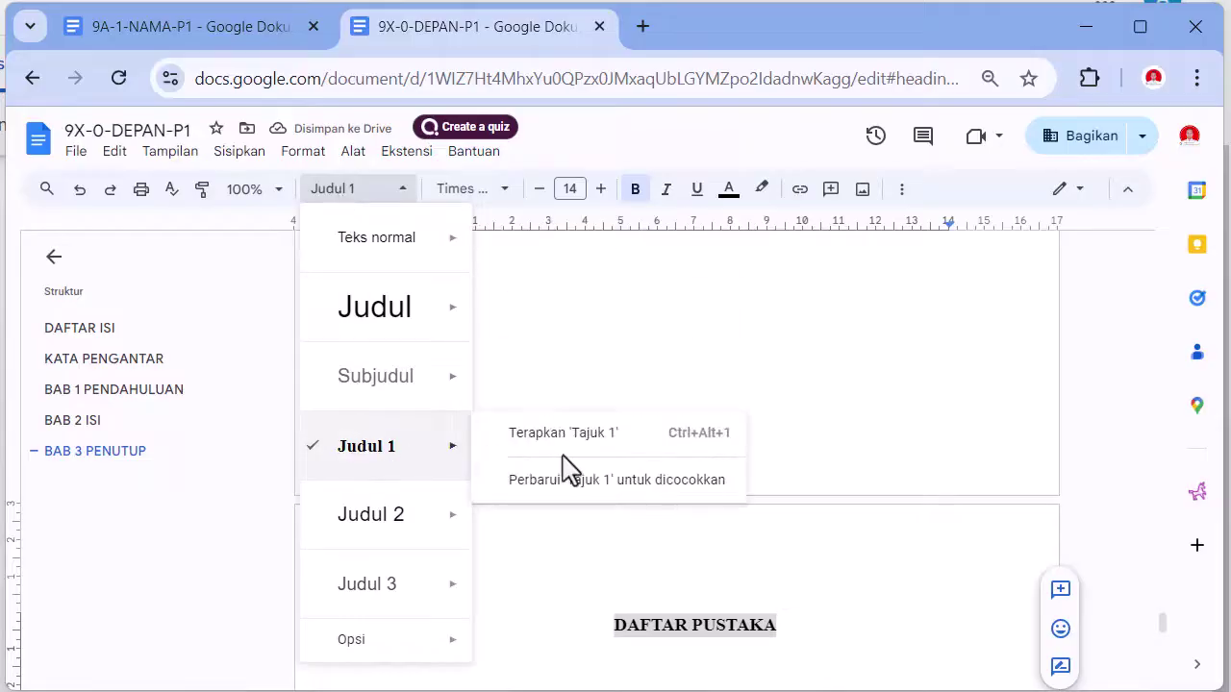
{"action": "left_click", "coordinate": [575, 435]}
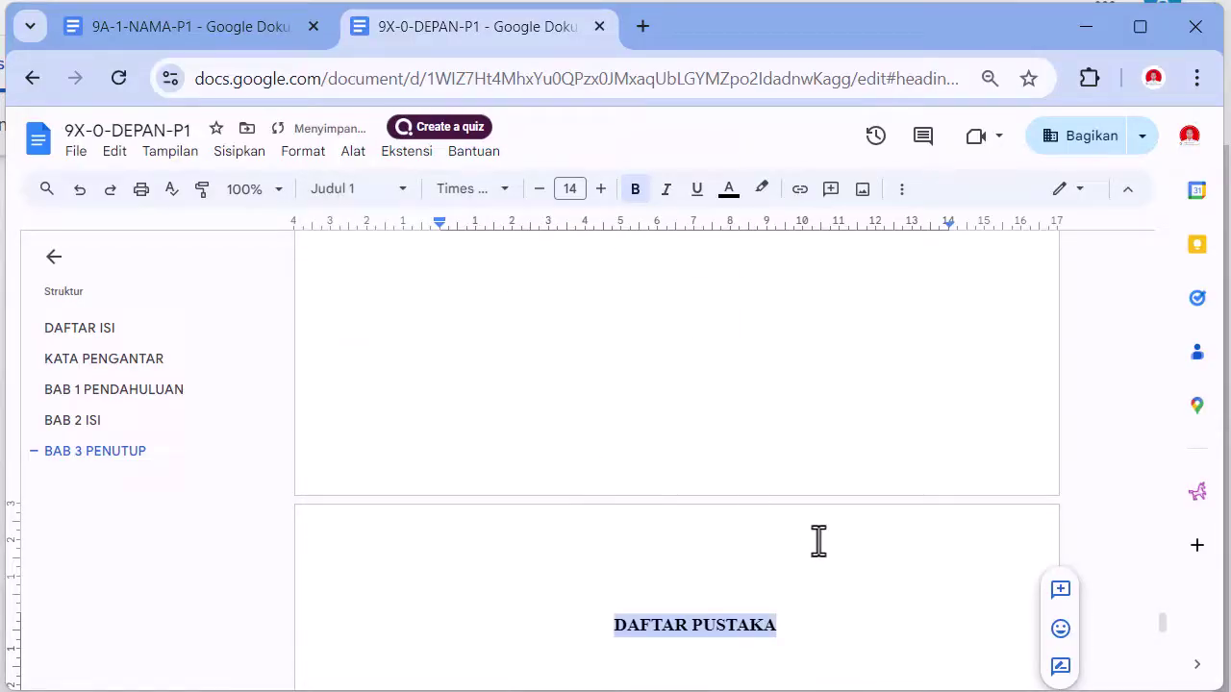
{"action": "scroll", "coordinate": [820, 623], "scroll_direction": "down", "scroll_amount": 4}
{"action": "scroll", "coordinate": [818, 634], "scroll_direction": "up", "scroll_amount": 3}
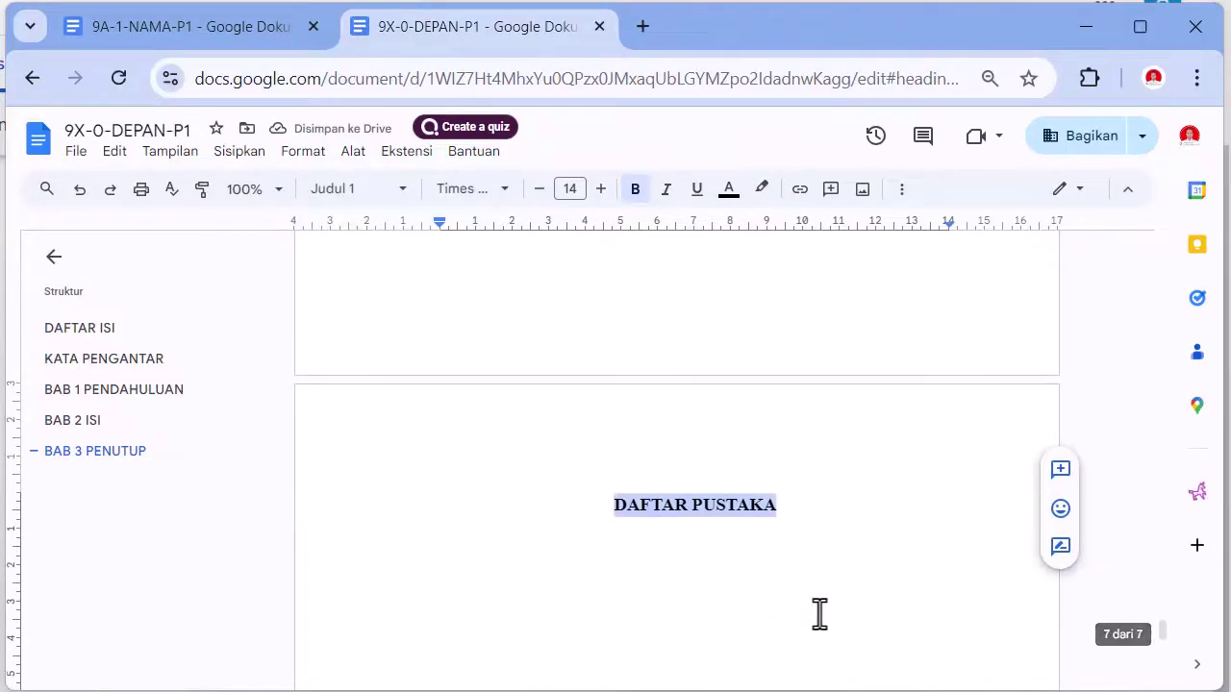
{"action": "left_click", "coordinate": [820, 498]}
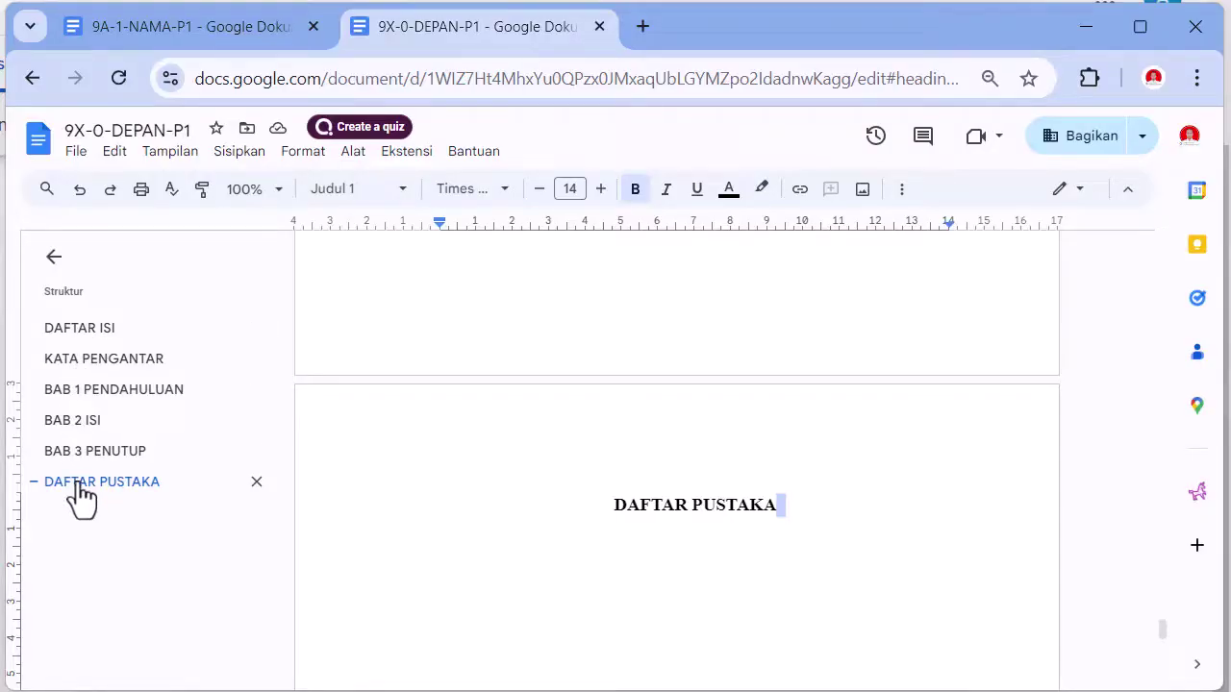
- Add an empty line below the KATA PENGANTAR heading
{"action": "scroll", "coordinate": [679, 528], "scroll_direction": "up", "scroll_amount": 10}
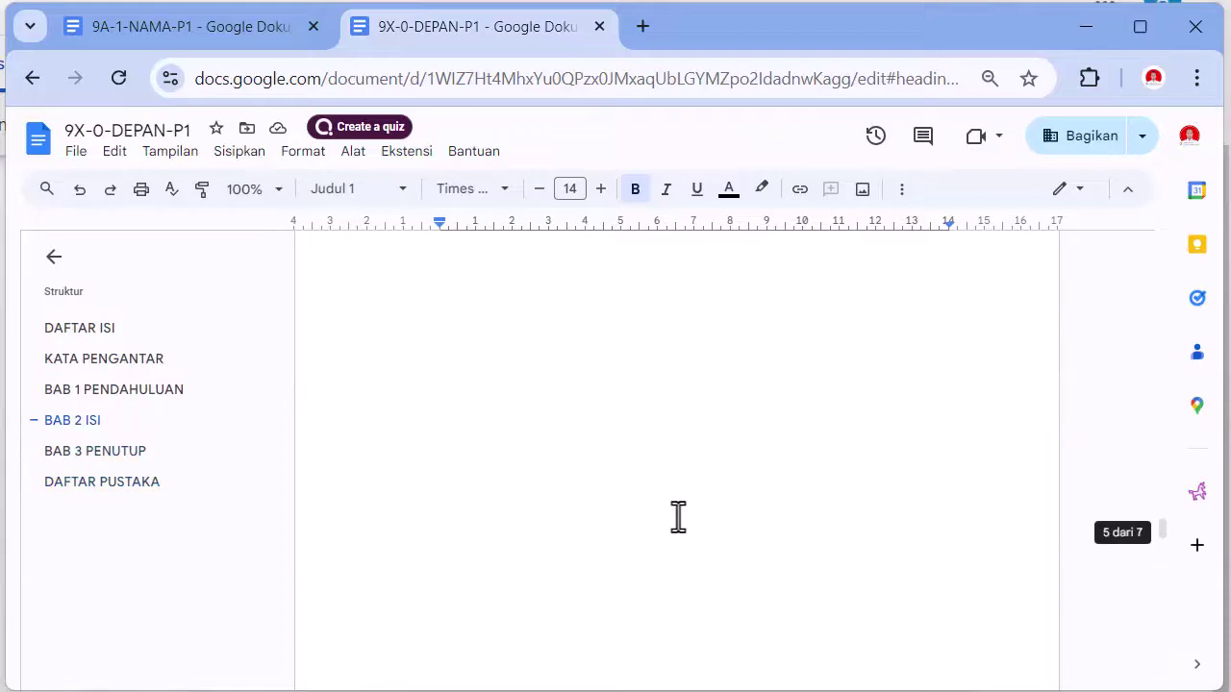
{"action": "scroll", "coordinate": [678, 516], "scroll_direction": "up", "scroll_amount": 10}
{"action": "scroll", "coordinate": [679, 515], "scroll_direction": "up", "scroll_amount": 10}
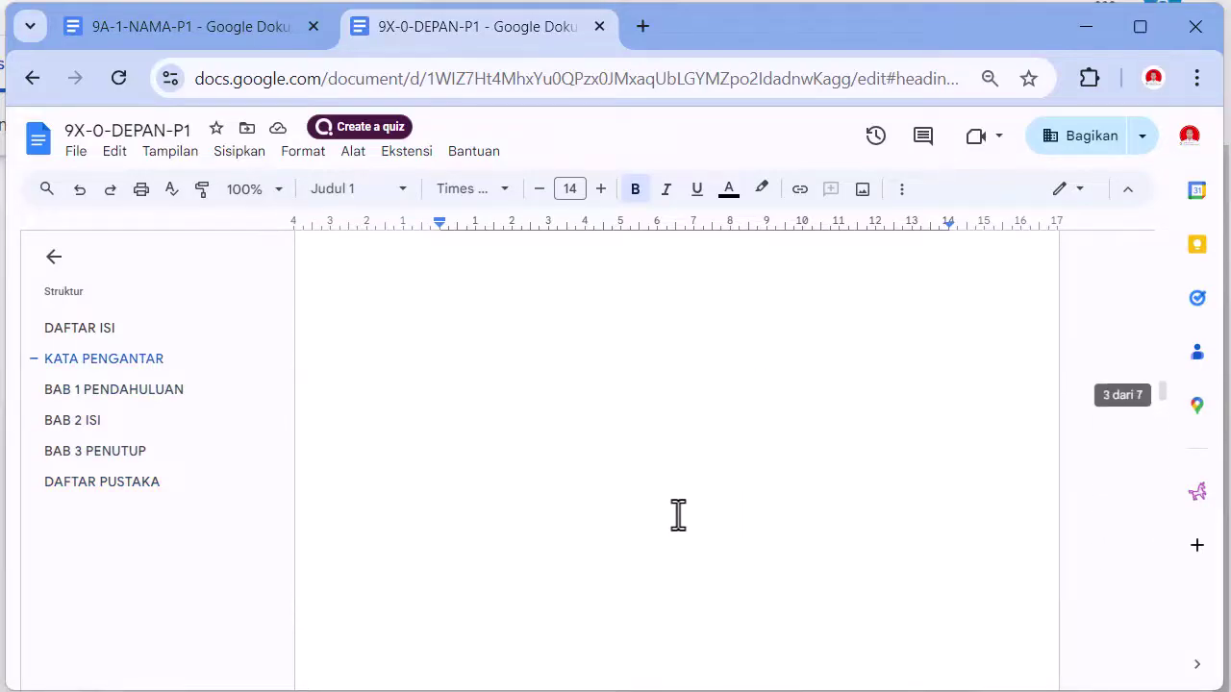
{"action": "scroll", "coordinate": [679, 516], "scroll_direction": "down", "scroll_amount": 4}
{"action": "left_click", "coordinate": [832, 355]}
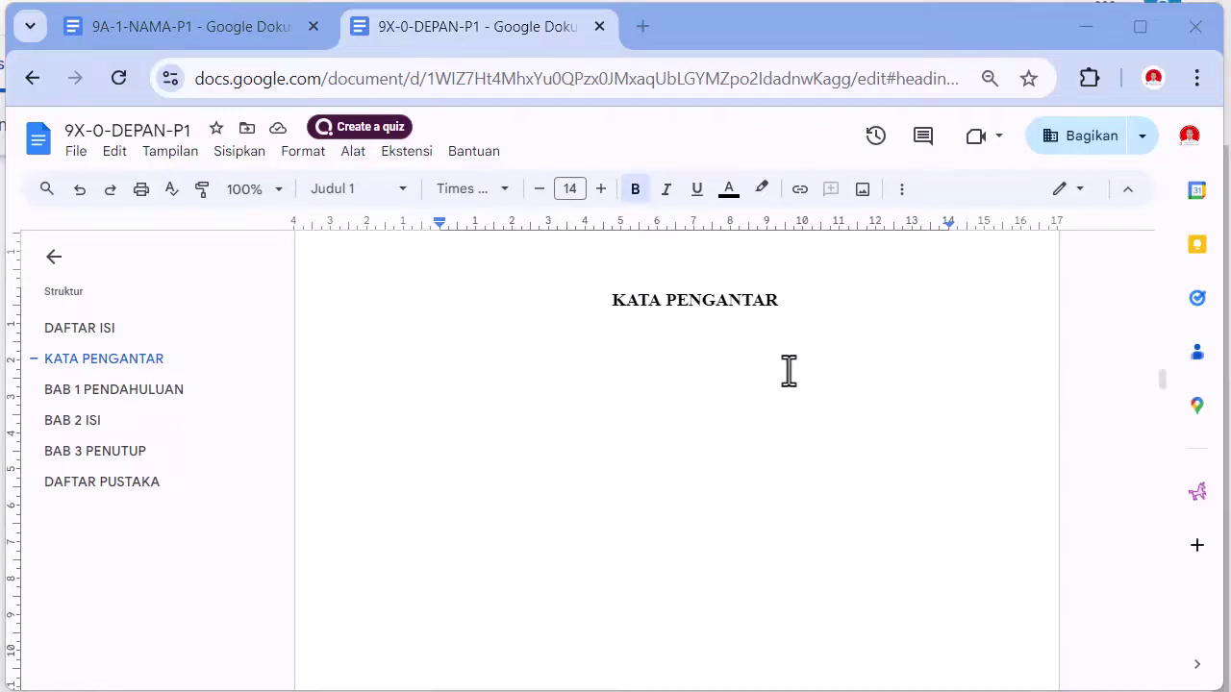
{"action": "left_click", "coordinate": [786, 306]}
{"action": "key", "text": "Return"}
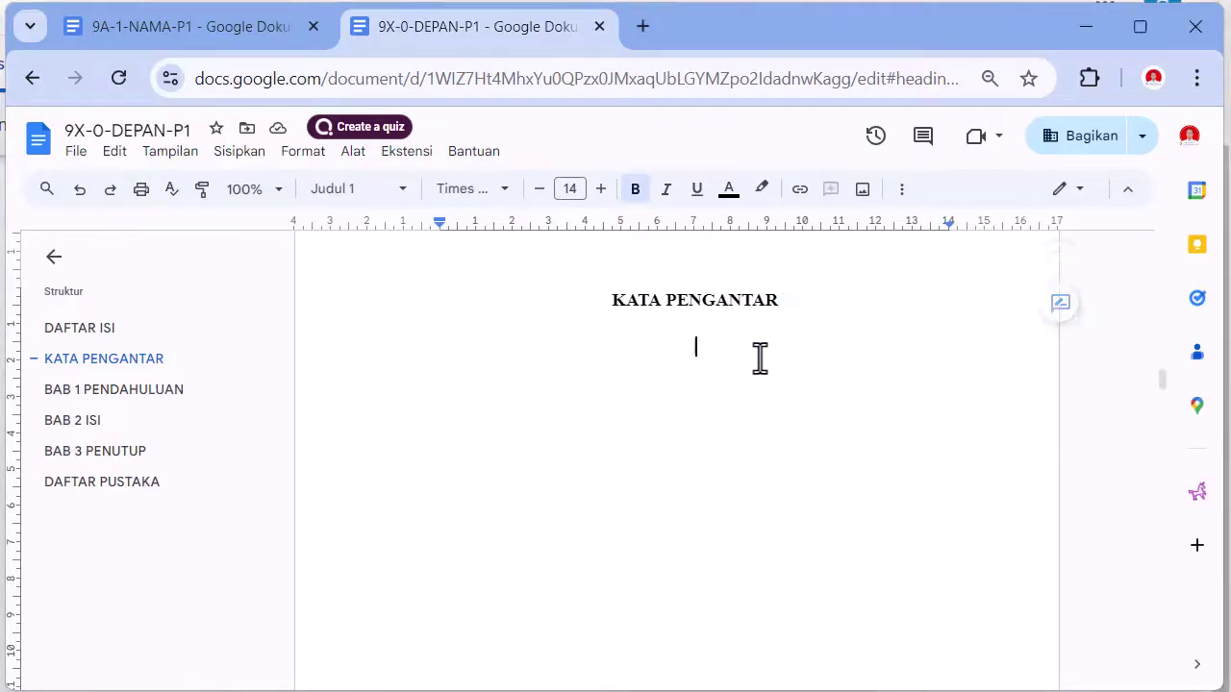
{"action": "left_click", "coordinate": [641, 28]}
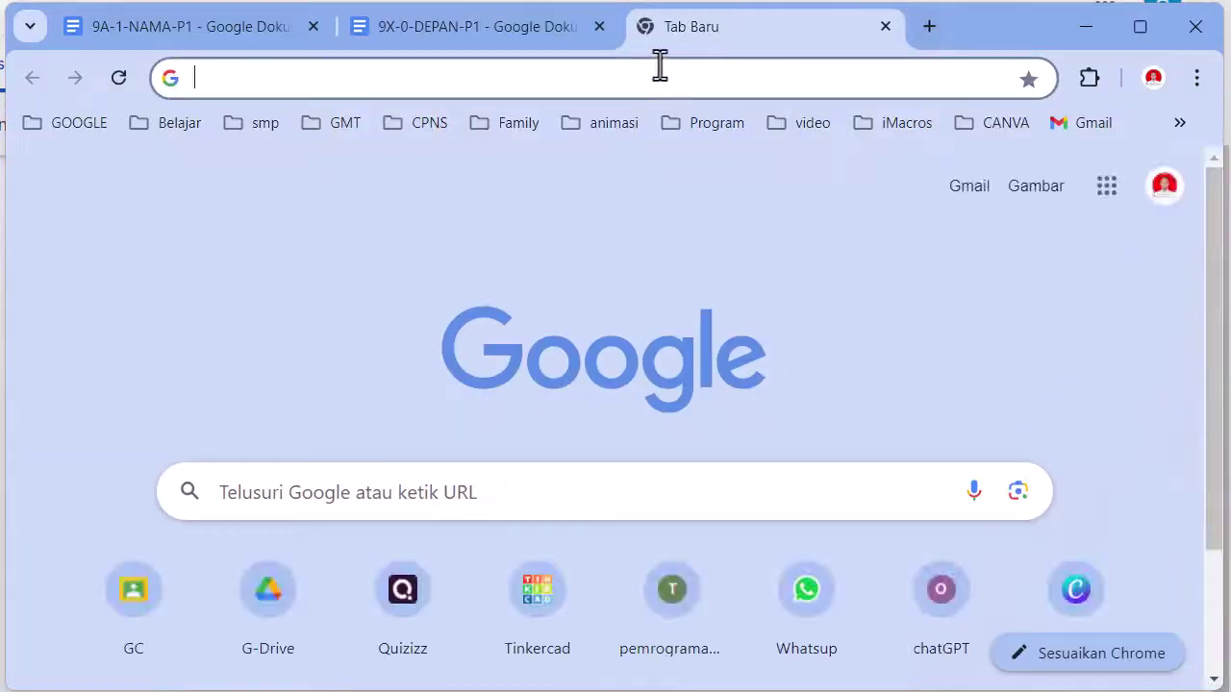
- Search the web for CHATGPT and start a new chat at chatgpt.com in its own tab
{"action": "type", "text": "CHATGPT"}
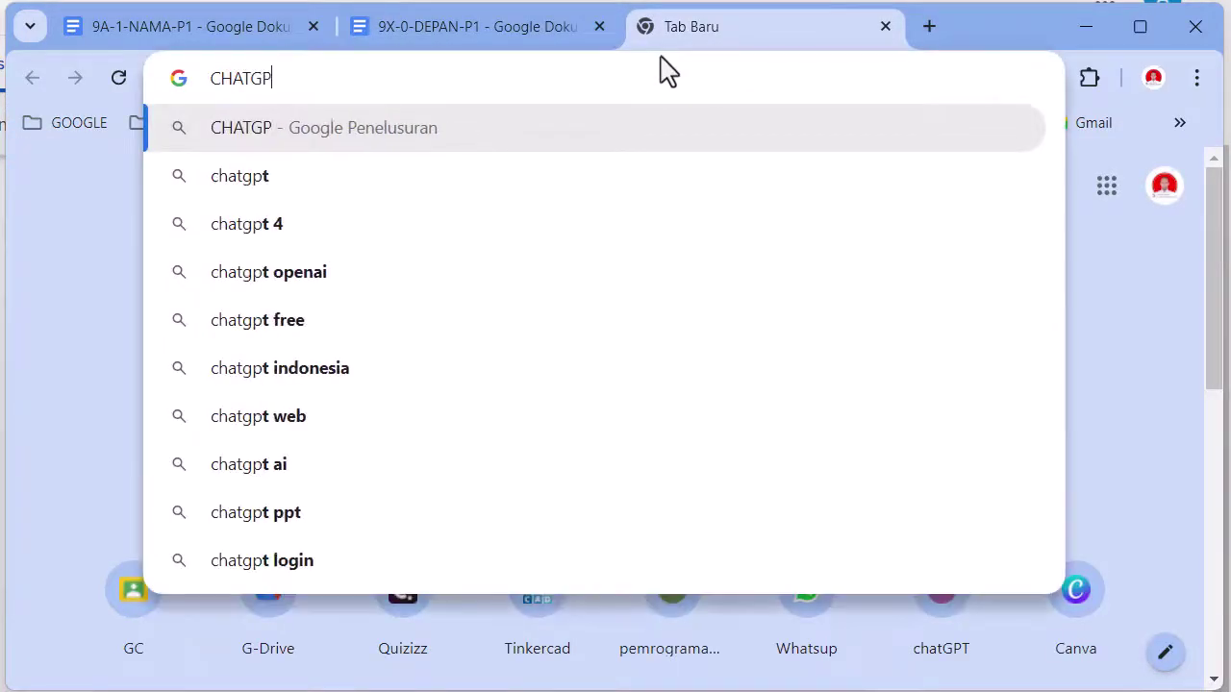
{"action": "key", "text": "Return"}
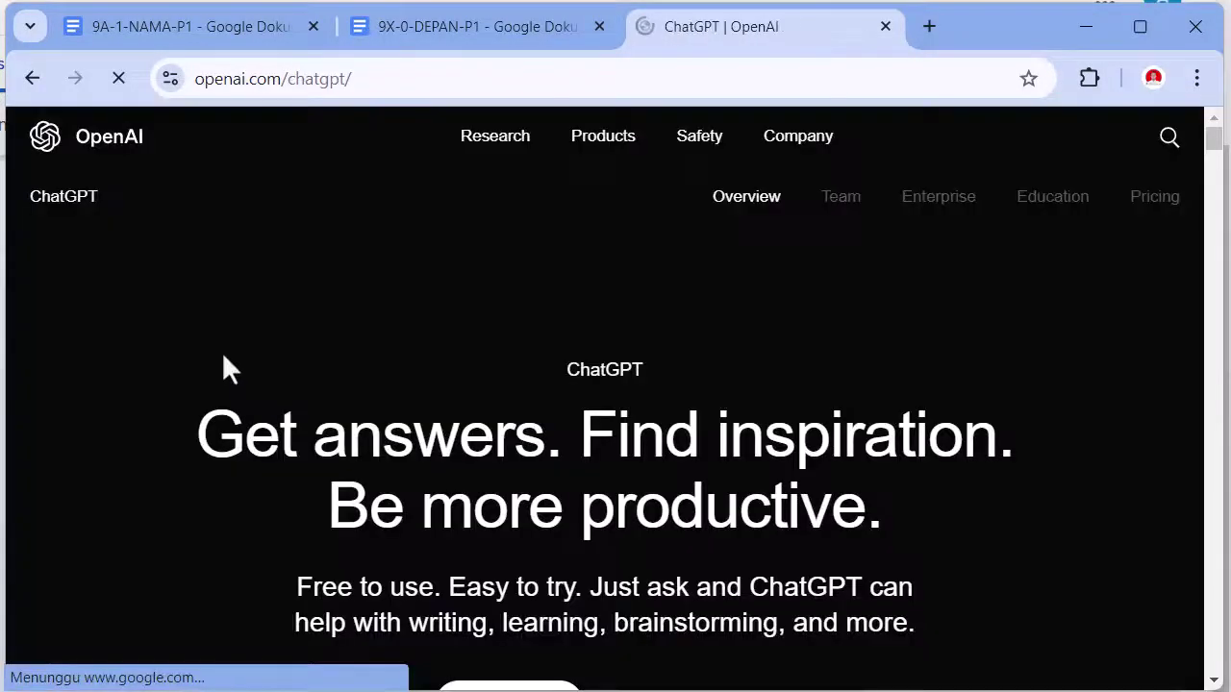
{"action": "scroll", "coordinate": [574, 426], "scroll_direction": "down", "scroll_amount": 3}
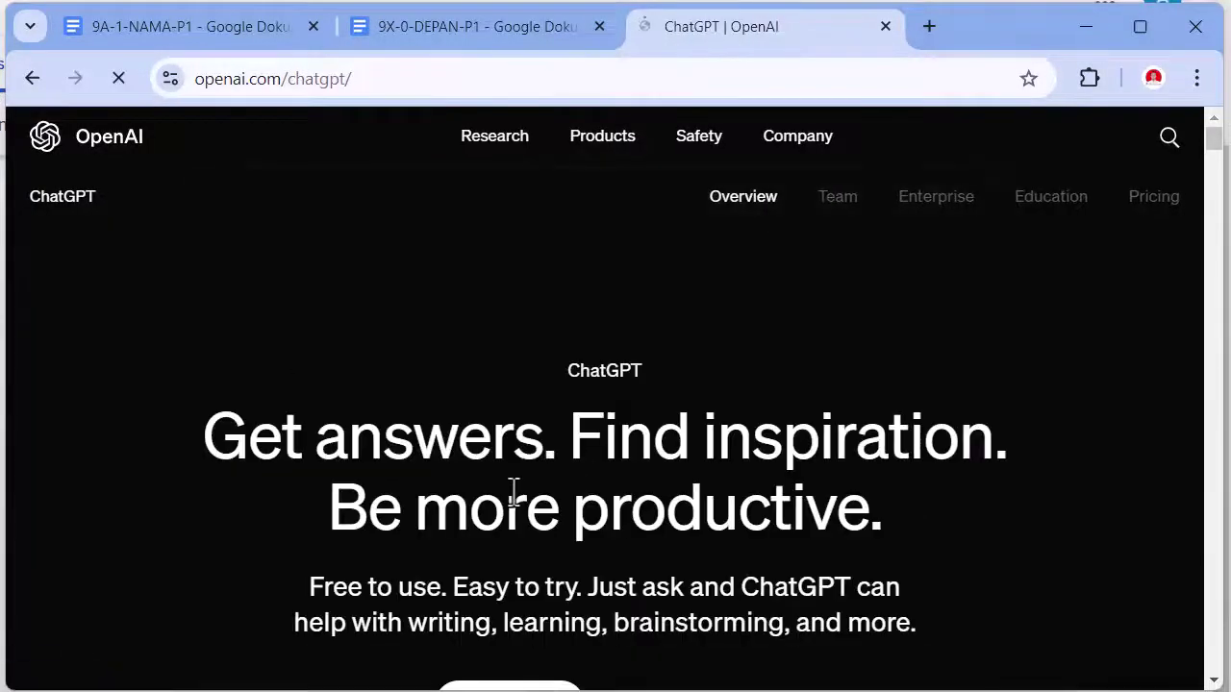
{"action": "scroll", "coordinate": [513, 493], "scroll_direction": "down", "scroll_amount": 3}
{"action": "left_click", "coordinate": [533, 475]}
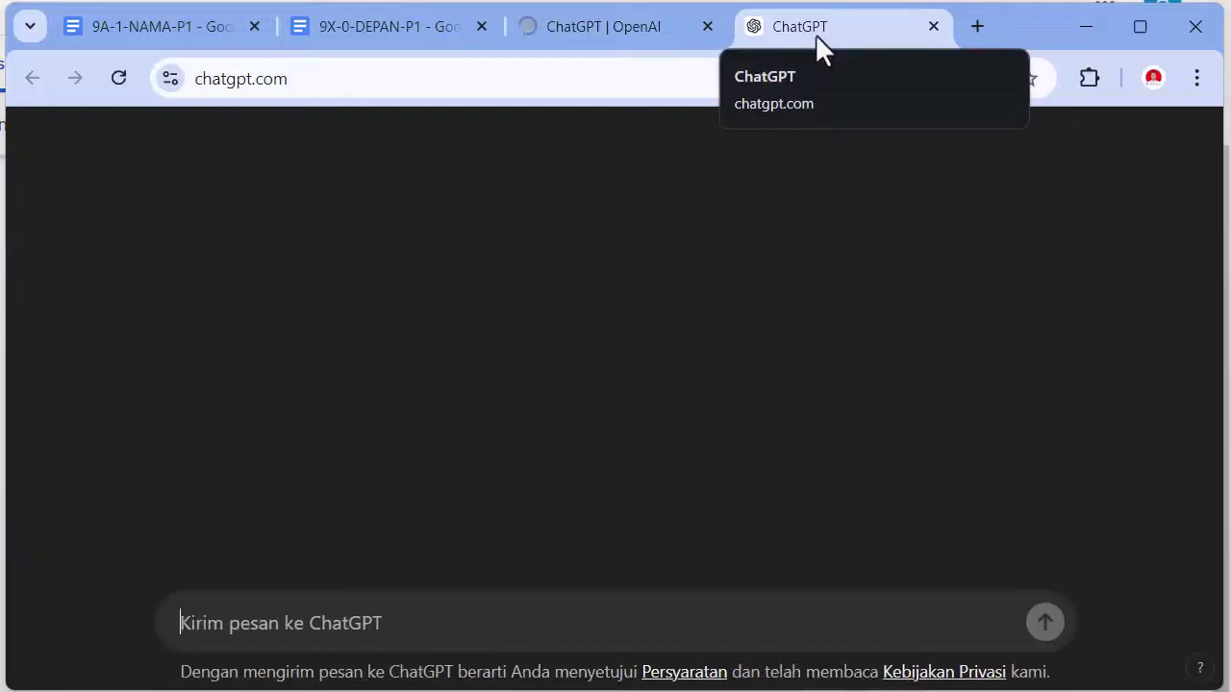
- Close the extra OpenAI tab and ask ChatGPT for a foreword to the PKS patrol report
{"action": "left_click", "coordinate": [648, 29]}
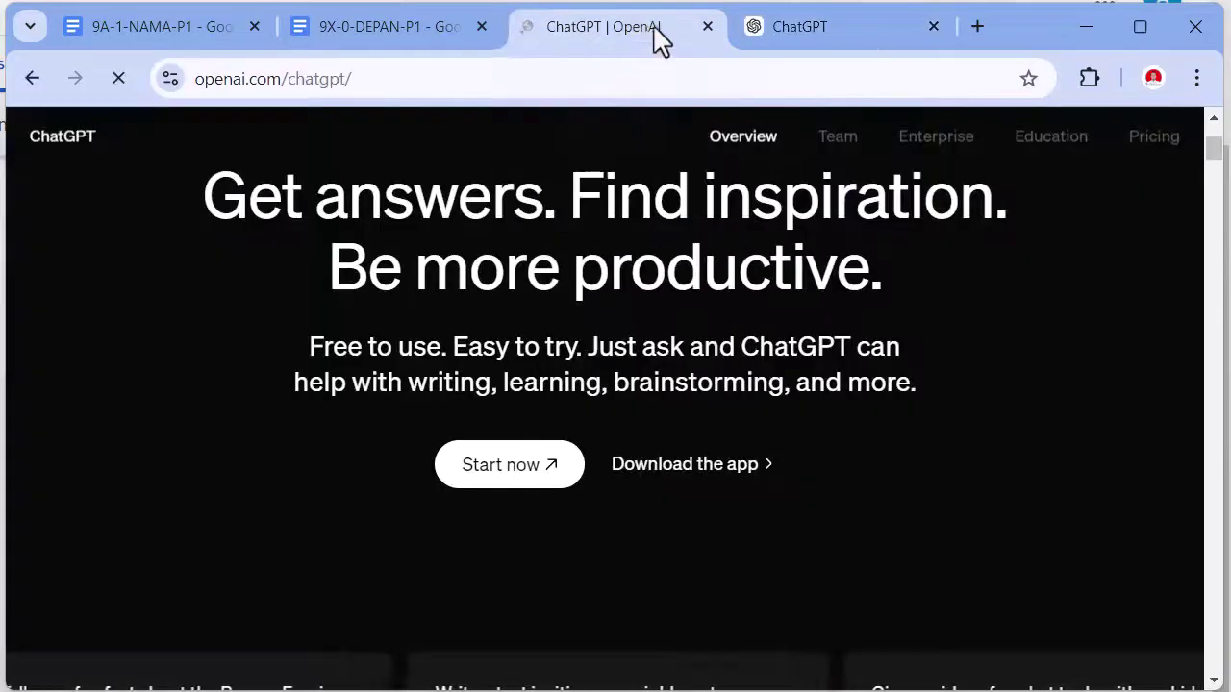
{"action": "left_click", "coordinate": [708, 27]}
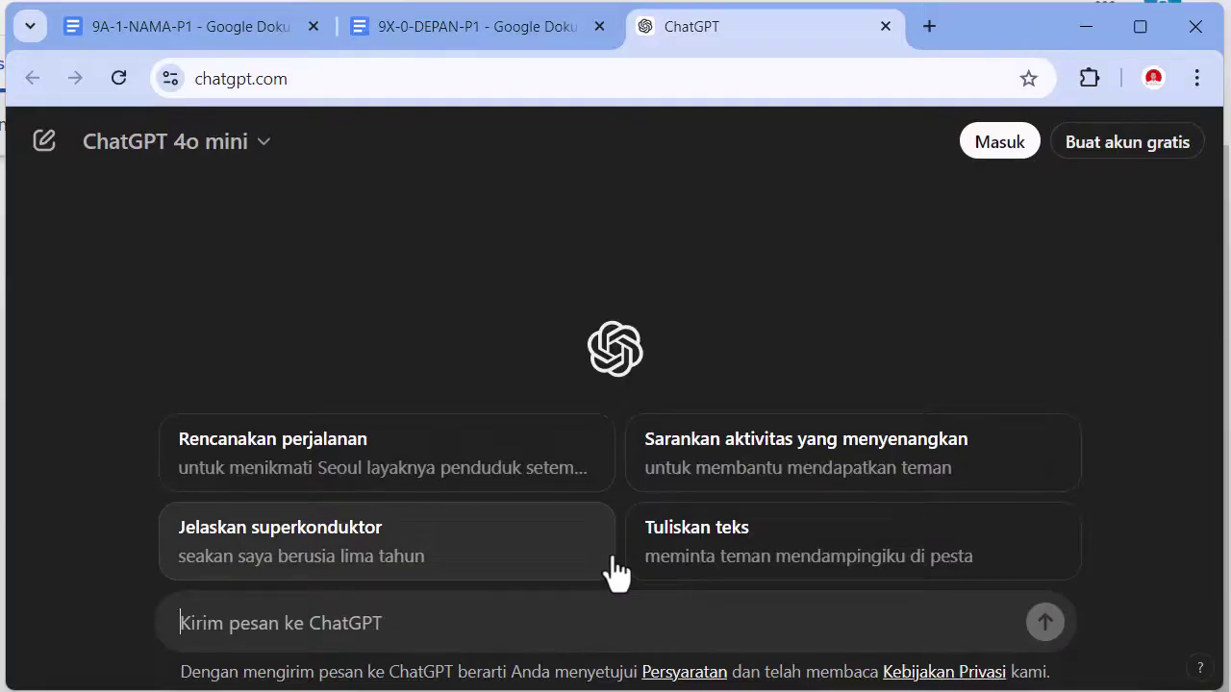
{"action": "type", "text": "Bua"}
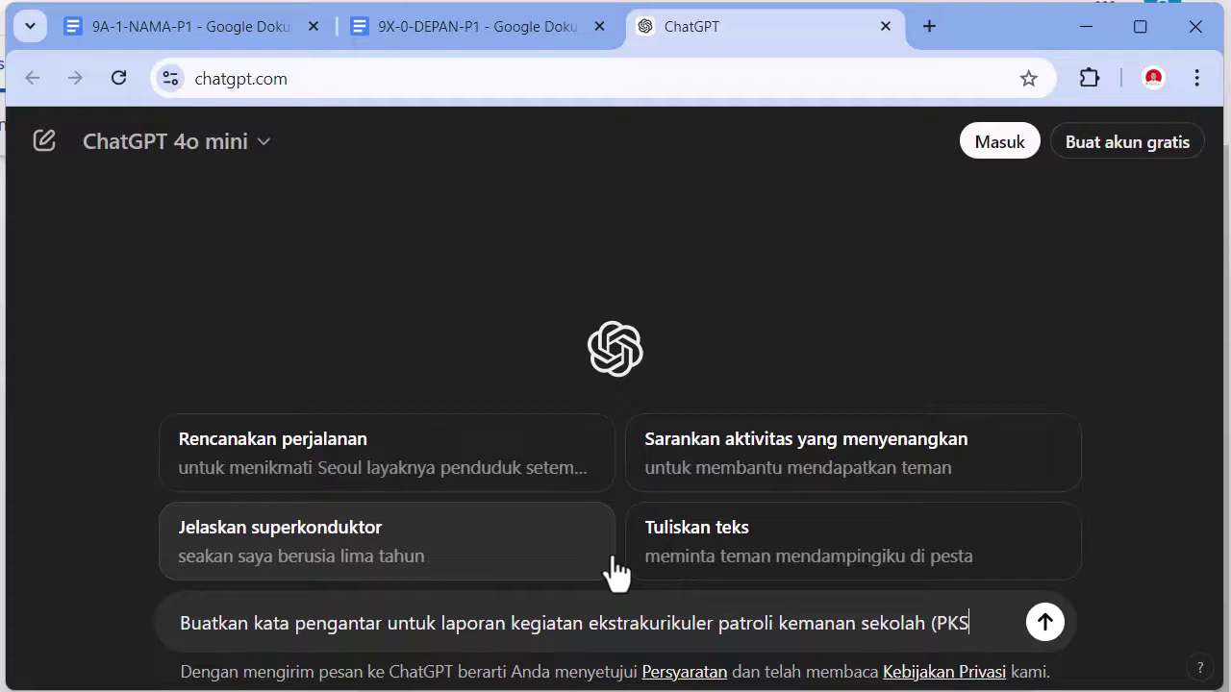
{"action": "key", "text": "Return"}
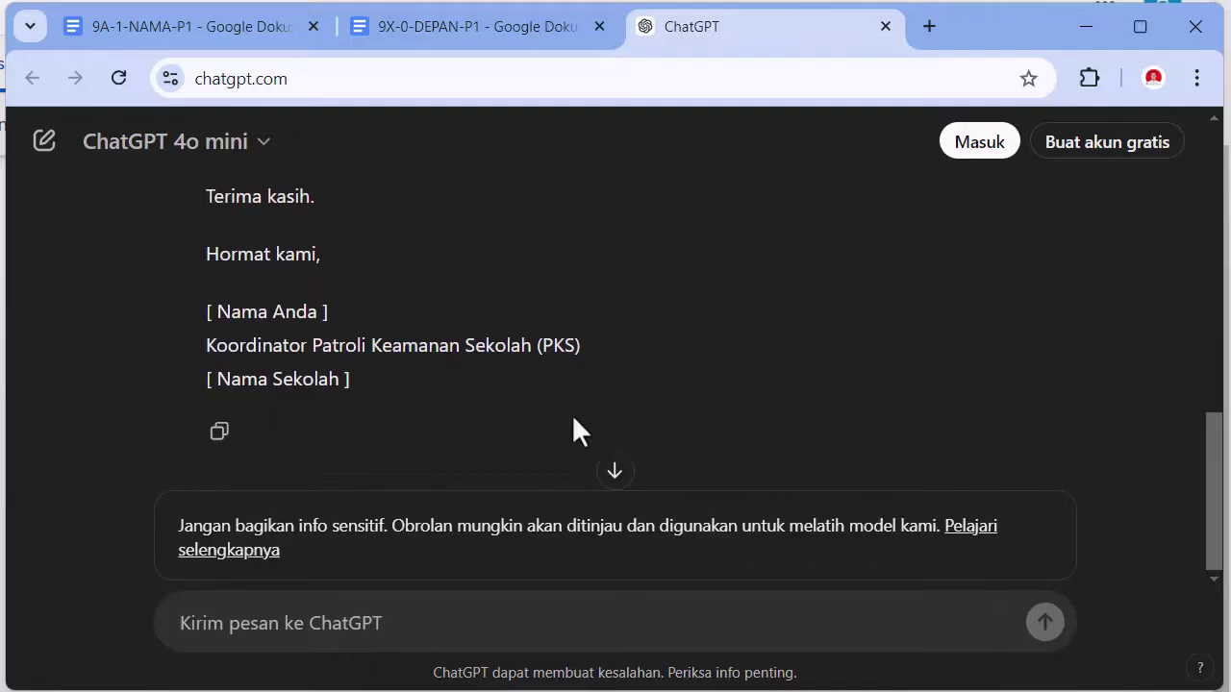
- Copy ChatGPT's foreword reply and switch back to the 9X-0-DEPAN-P1 document
{"action": "scroll", "coordinate": [571, 413], "scroll_direction": "up", "scroll_amount": 10}
{"action": "scroll", "coordinate": [289, 358], "scroll_direction": "down", "scroll_amount": 10}
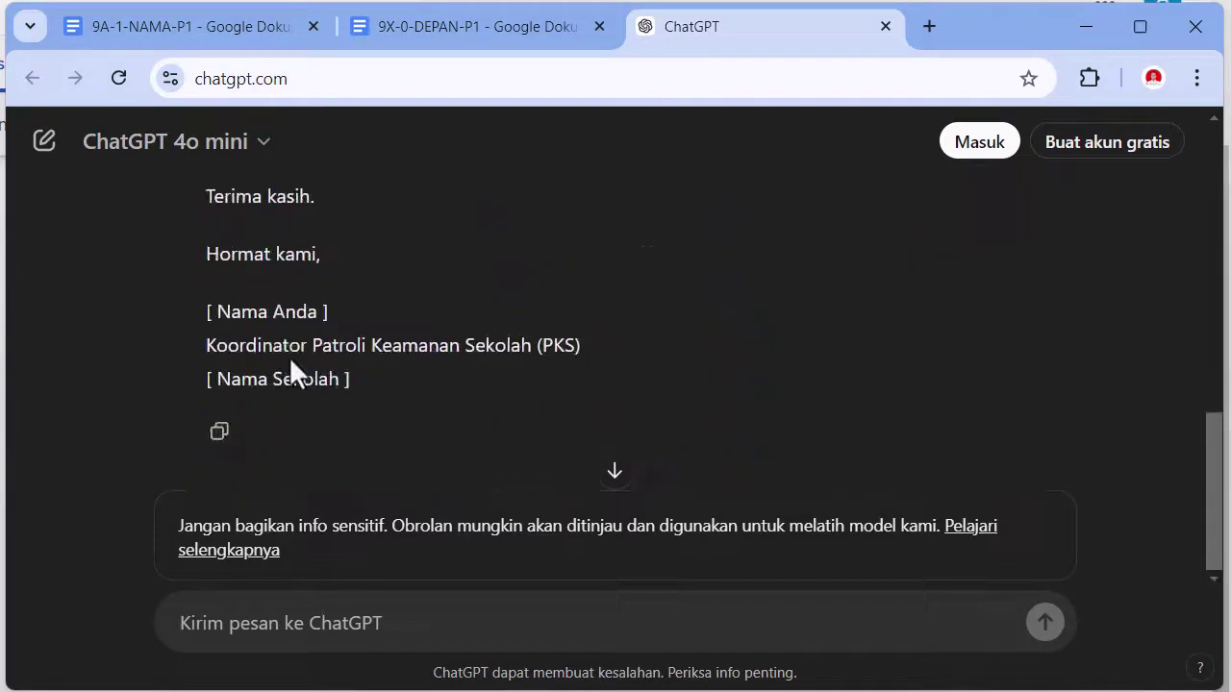
{"action": "left_click", "coordinate": [220, 434]}
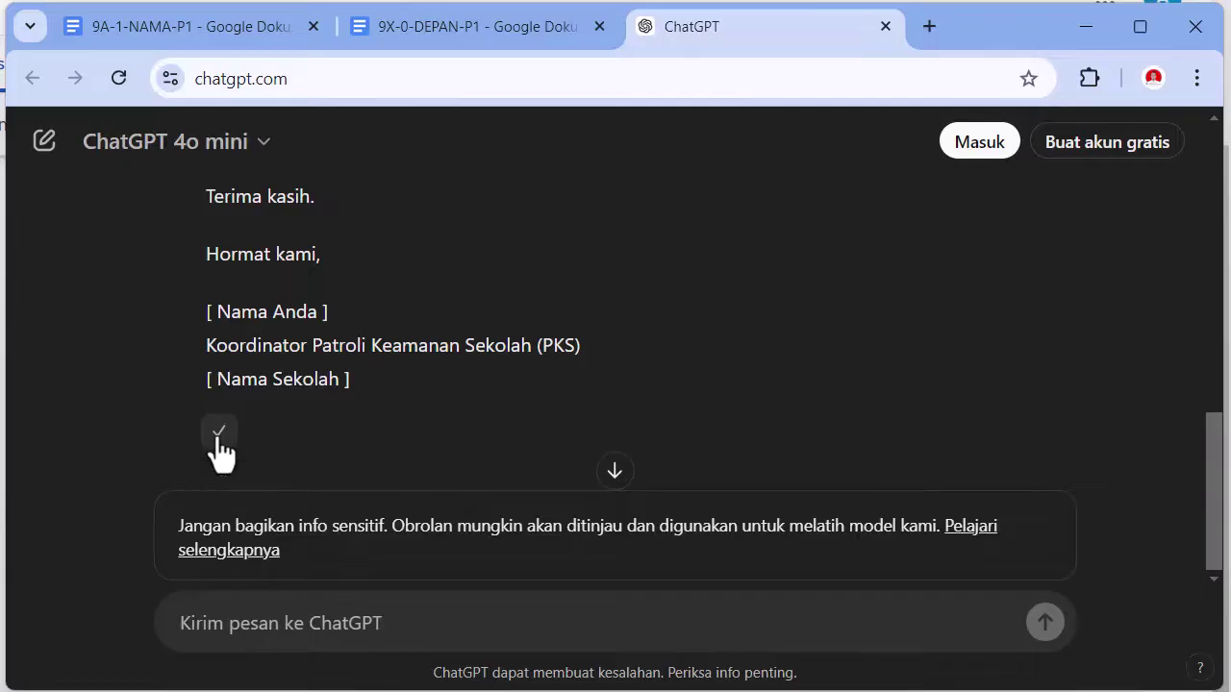
{"action": "left_click", "coordinate": [446, 28]}
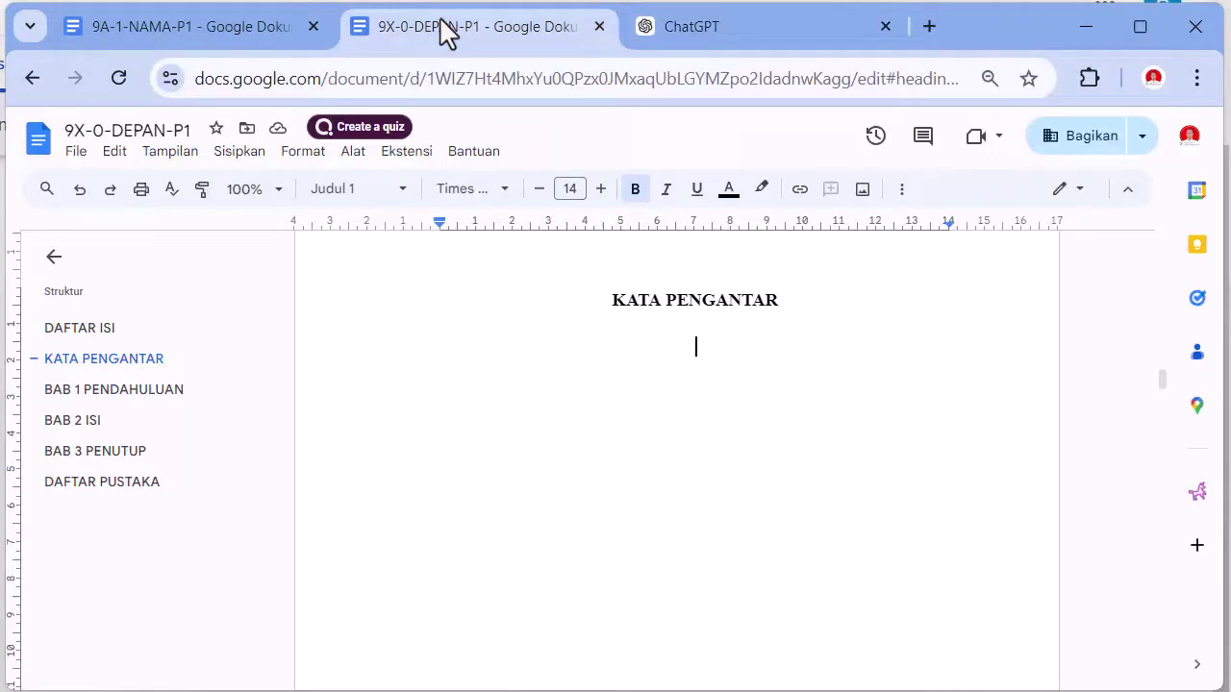
- Paste the foreword without formatting below KATA PENGANTAR and select it from Kata Pengantar onward
{"action": "right_click", "coordinate": [693, 353]}
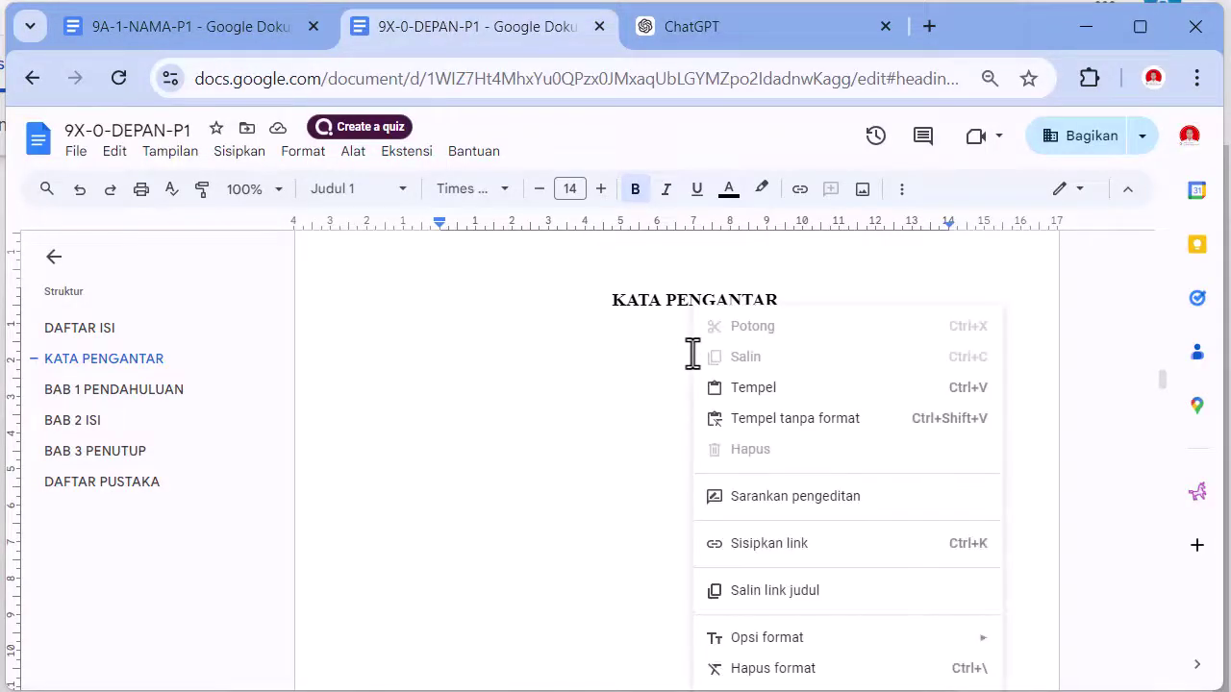
{"action": "left_click", "coordinate": [746, 419]}
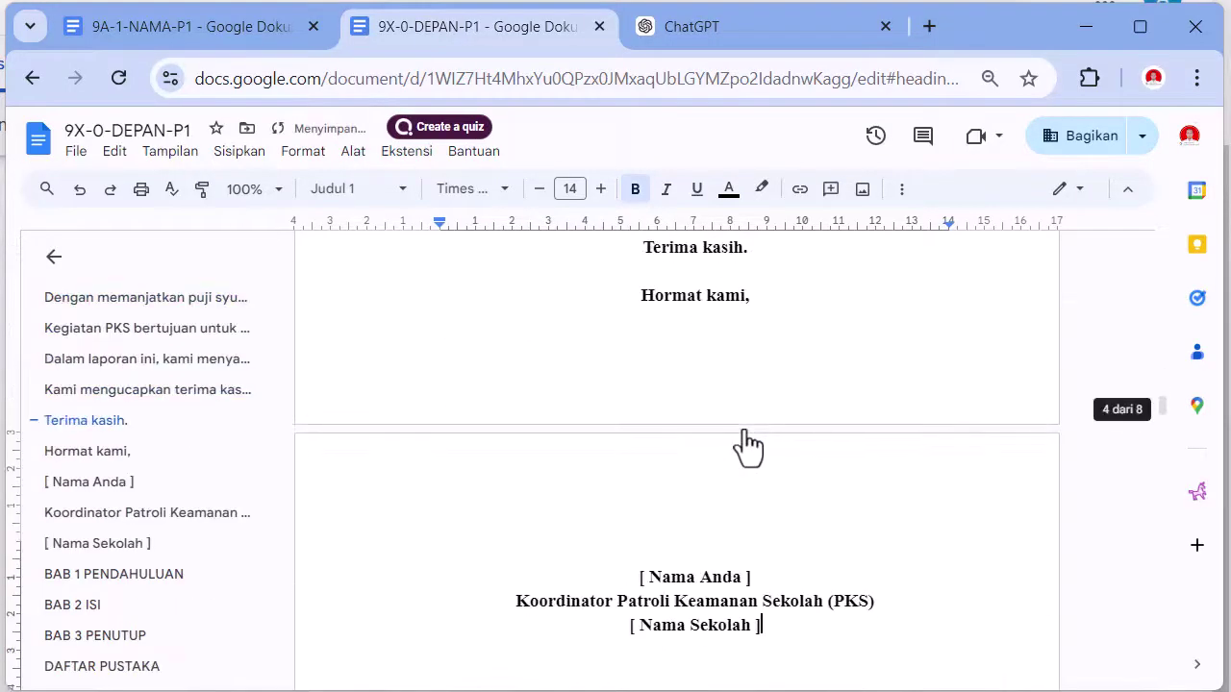
{"action": "scroll", "coordinate": [748, 444], "scroll_direction": "up", "scroll_amount": 8}
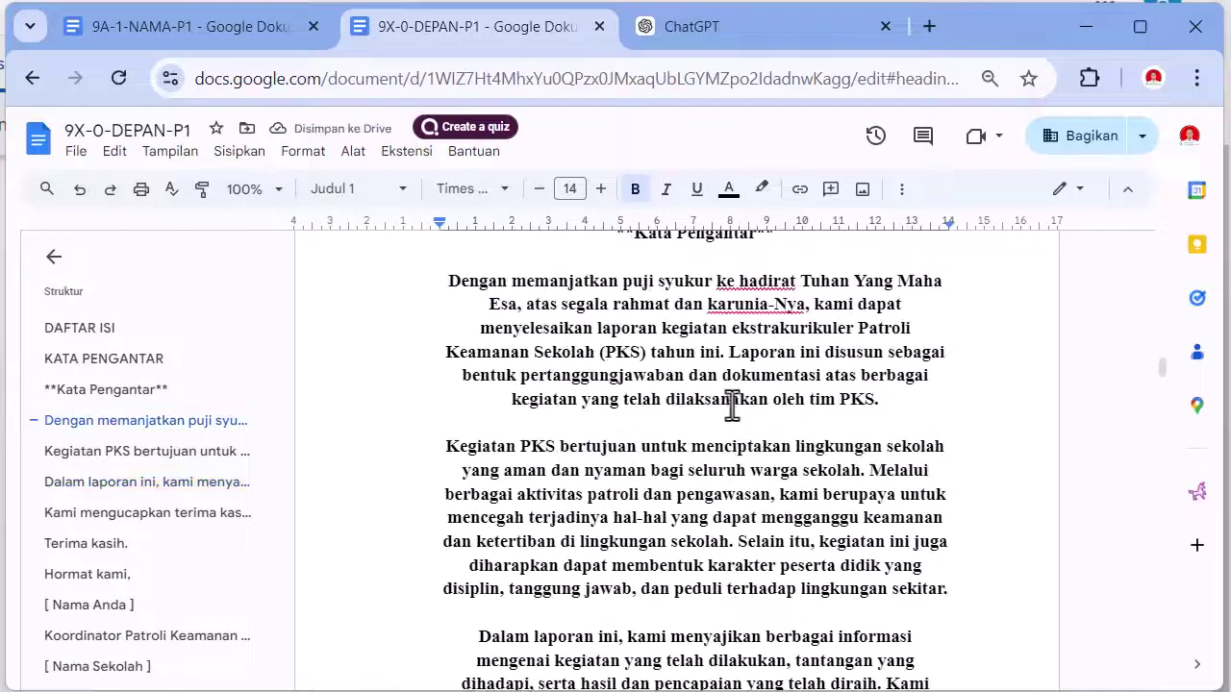
{"action": "scroll", "coordinate": [728, 399], "scroll_direction": "up", "scroll_amount": 3}
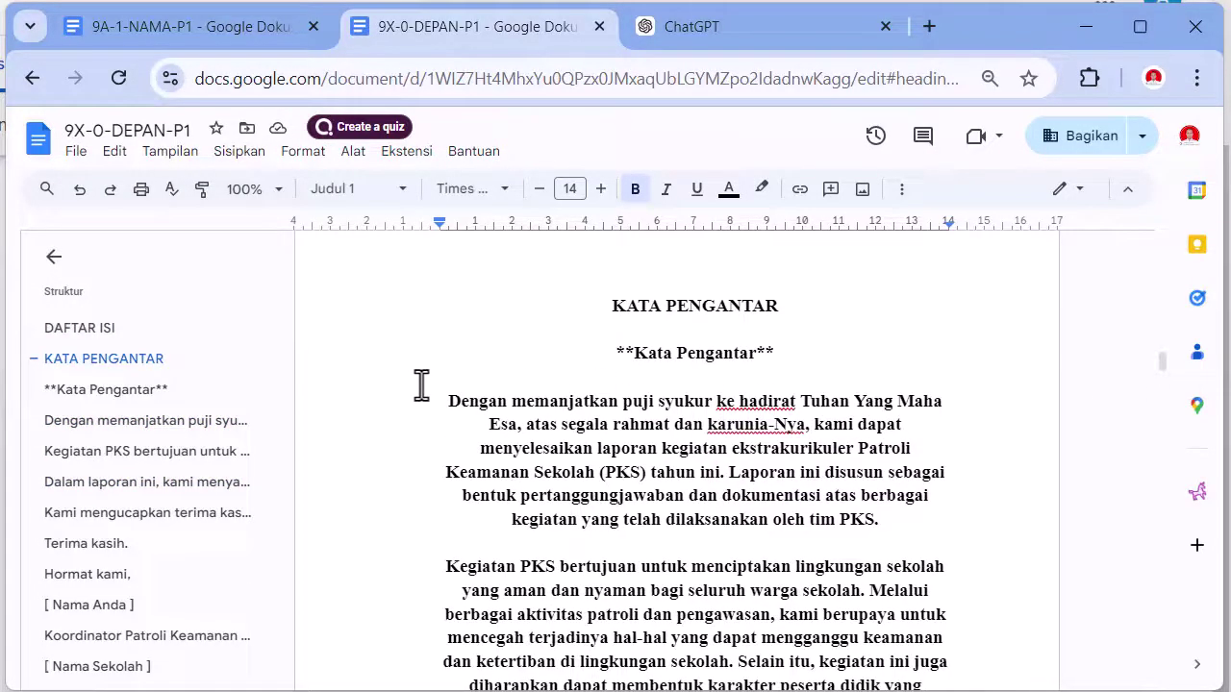
{"action": "left_click", "coordinate": [442, 354], "text": "shift"}
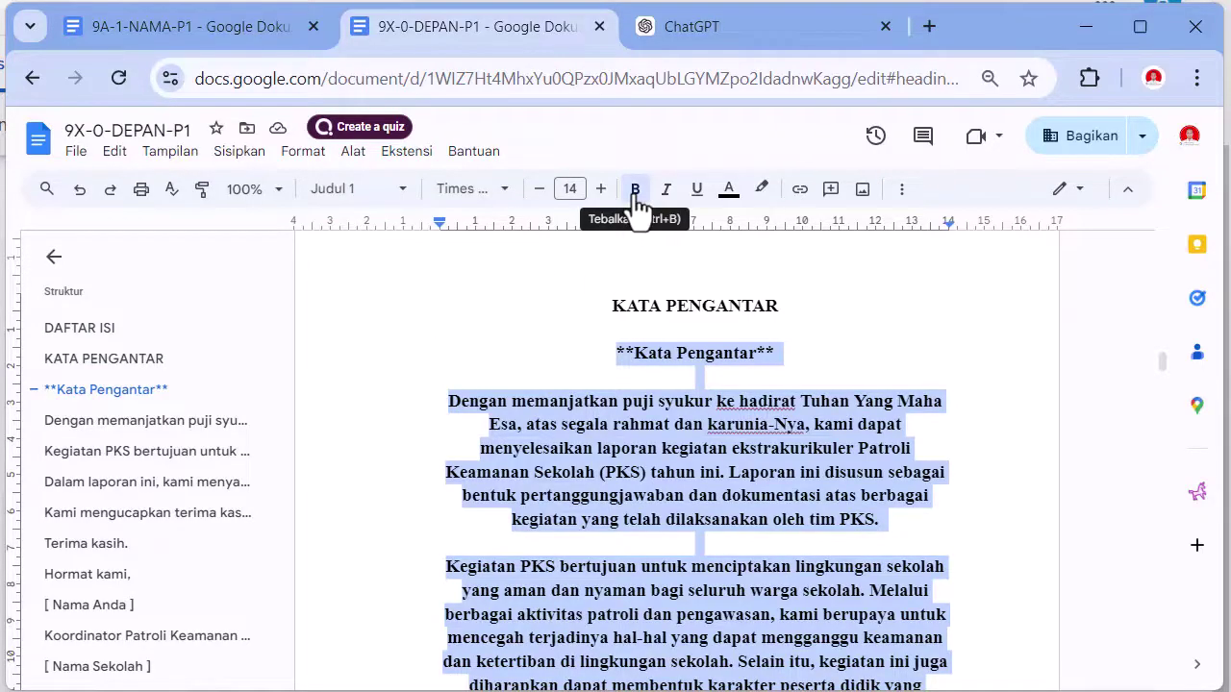
- Make the pasted foreword non-bold, size 12 and justified
{"action": "left_click", "coordinate": [635, 189]}
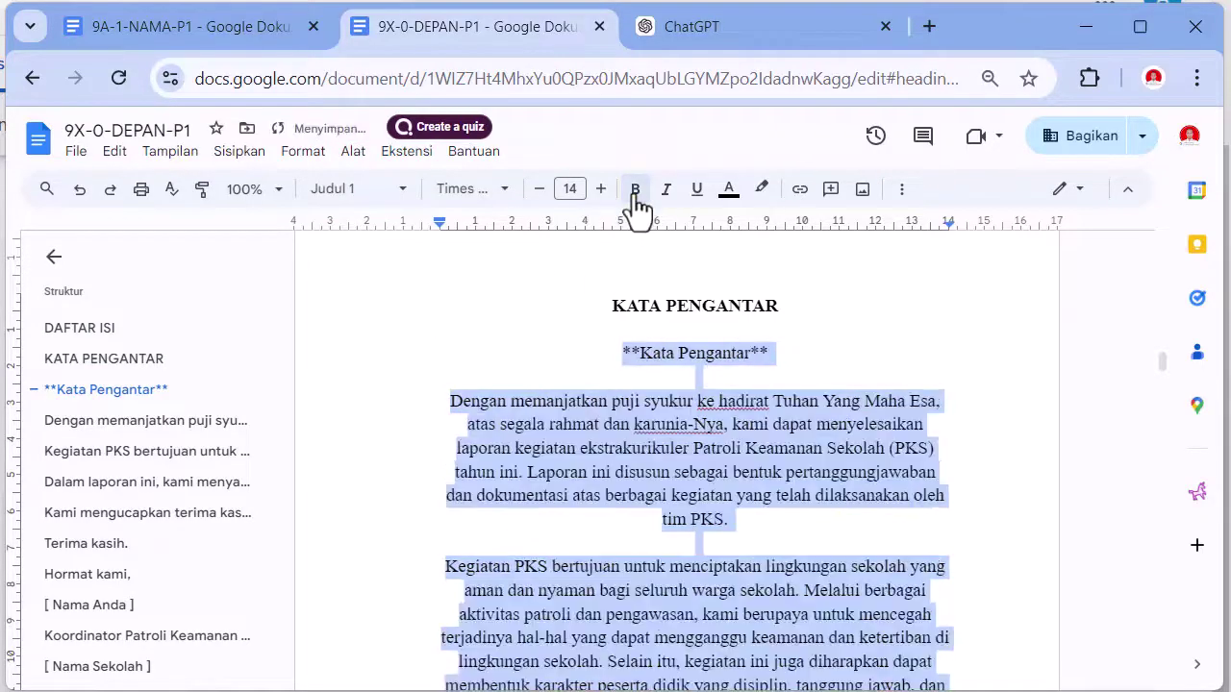
{"action": "left_click", "coordinate": [539, 189]}
{"action": "left_click", "coordinate": [539, 189]}
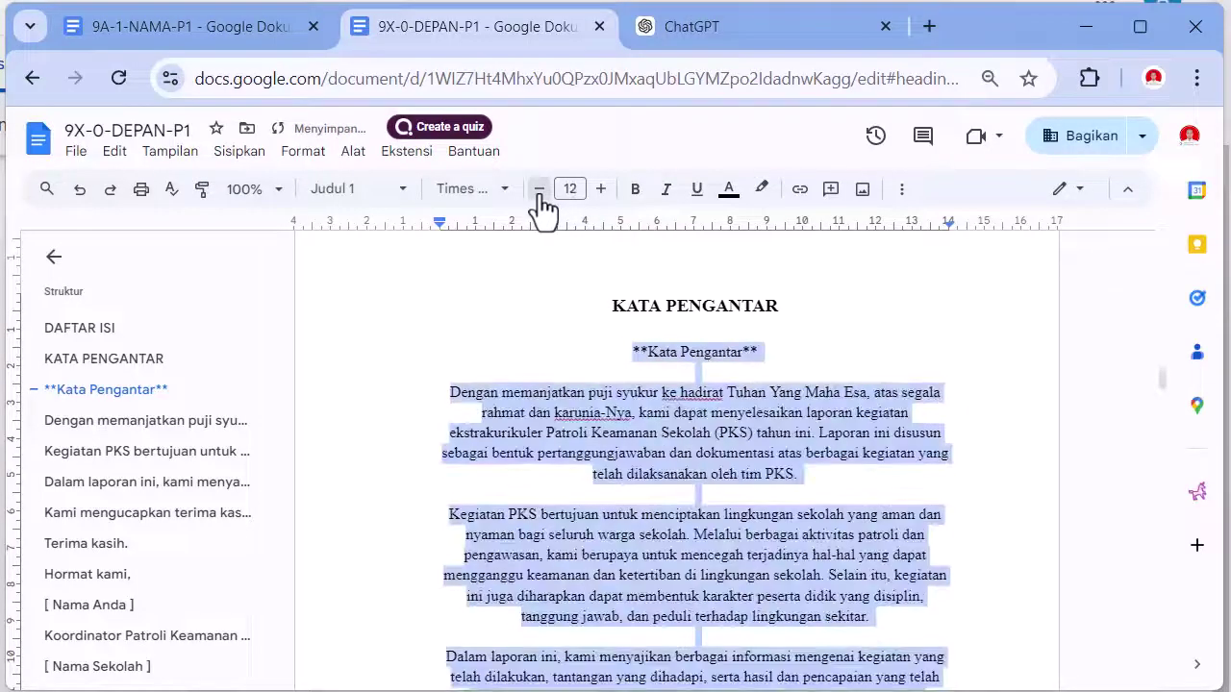
{"action": "left_click", "coordinate": [904, 192]}
{"action": "left_click", "coordinate": [642, 229]}
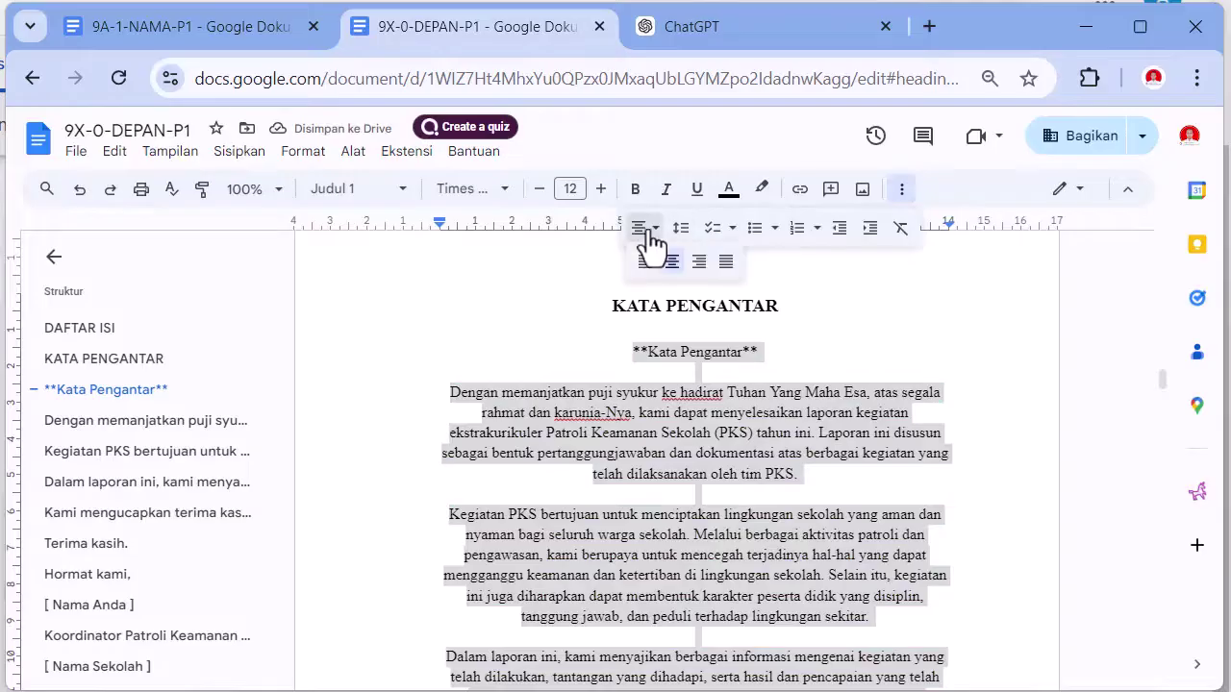
{"action": "left_click", "coordinate": [726, 262]}
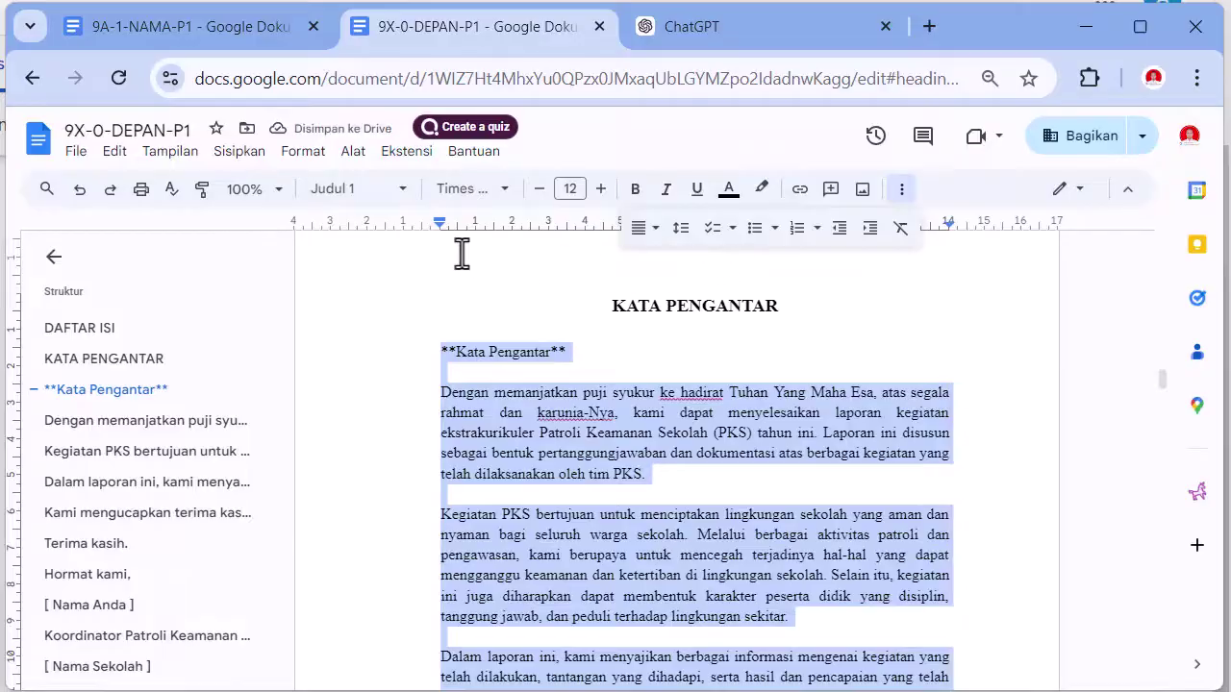
{"action": "left_click", "coordinate": [902, 189]}
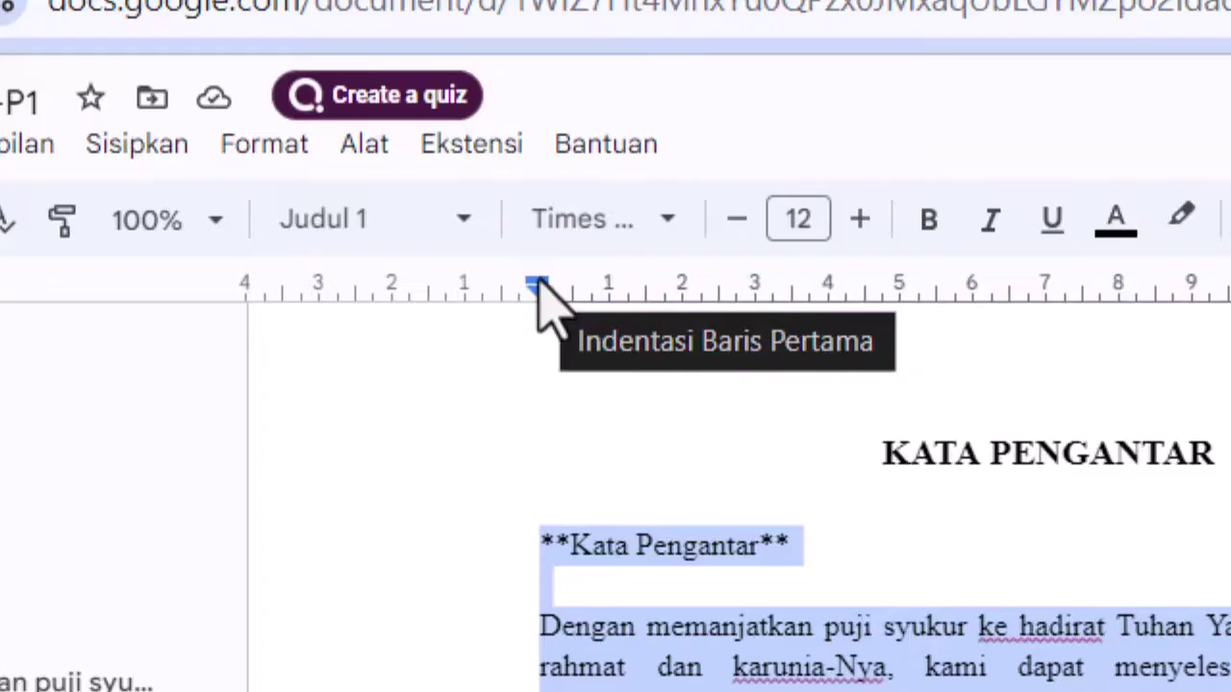
- Give each foreword paragraph a 1.00 first-line indent, then select the duplicate title line
{"action": "left_click_drag", "start_coordinate": [537, 284], "coordinate": [630, 294]}
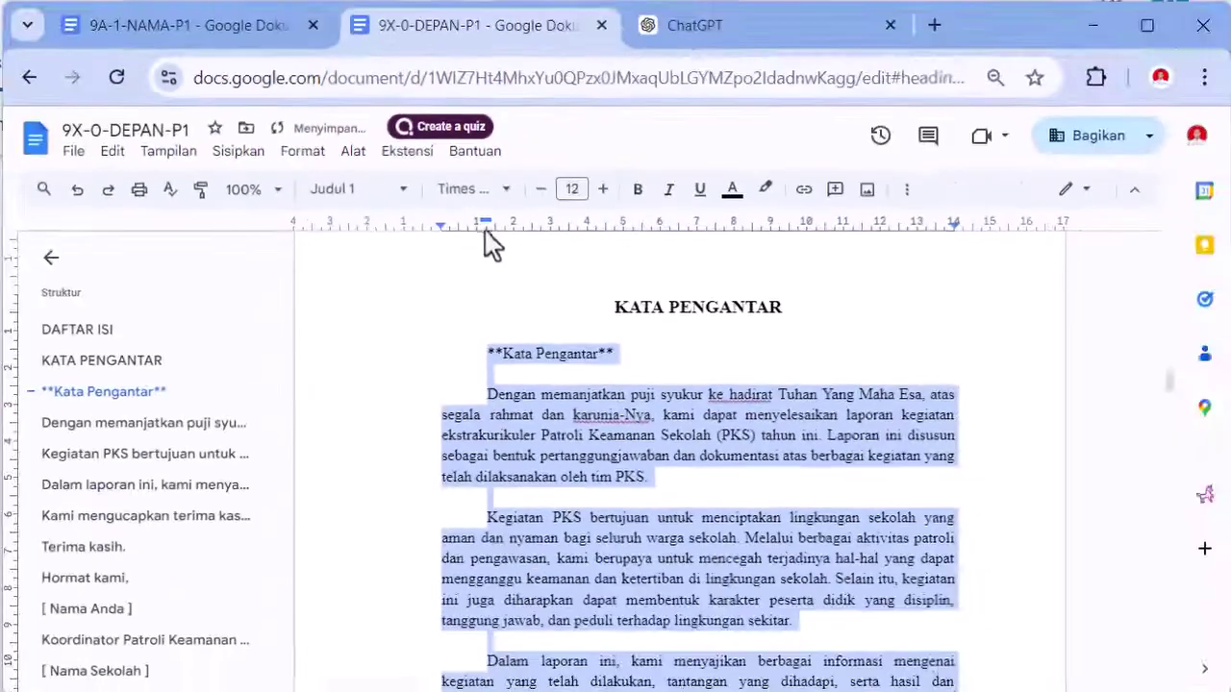
{"action": "left_click", "coordinate": [343, 368]}
{"action": "key", "text": "Up"}
{"action": "key", "text": "Up"}
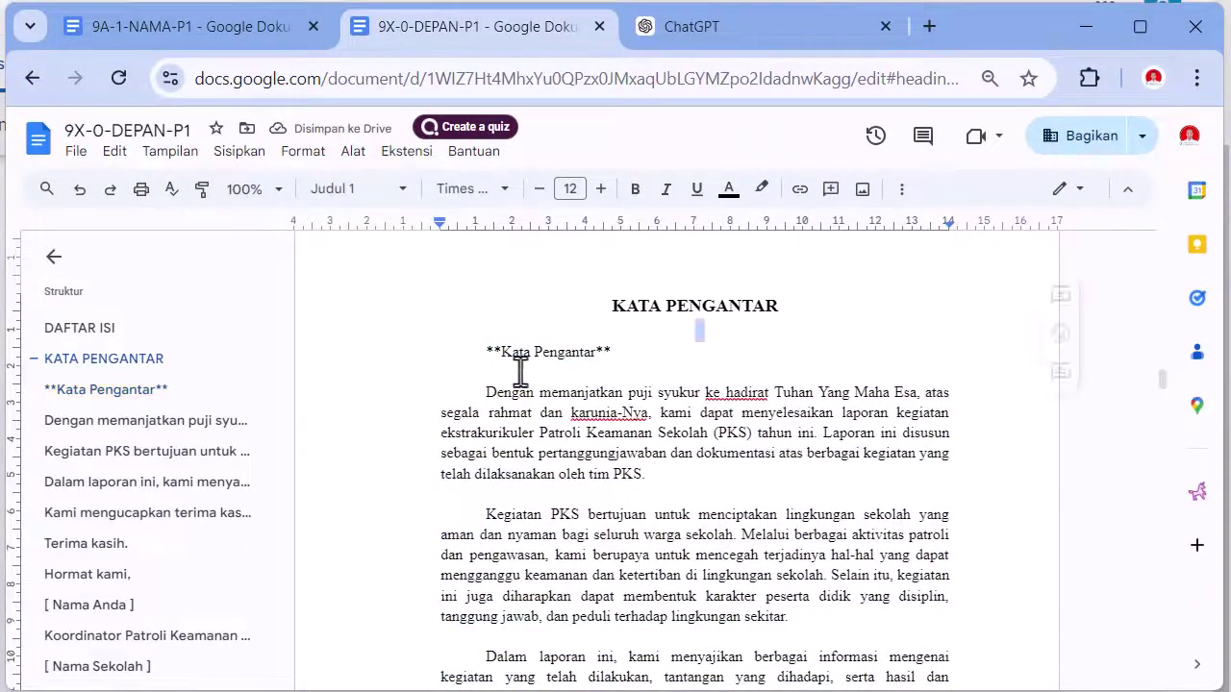
- Delete the duplicate Kata Pengantar line with its blank lines, then select the Hormat kami closing
{"action": "key", "text": "shift+Down"}
{"action": "key", "text": "shift+Down"}
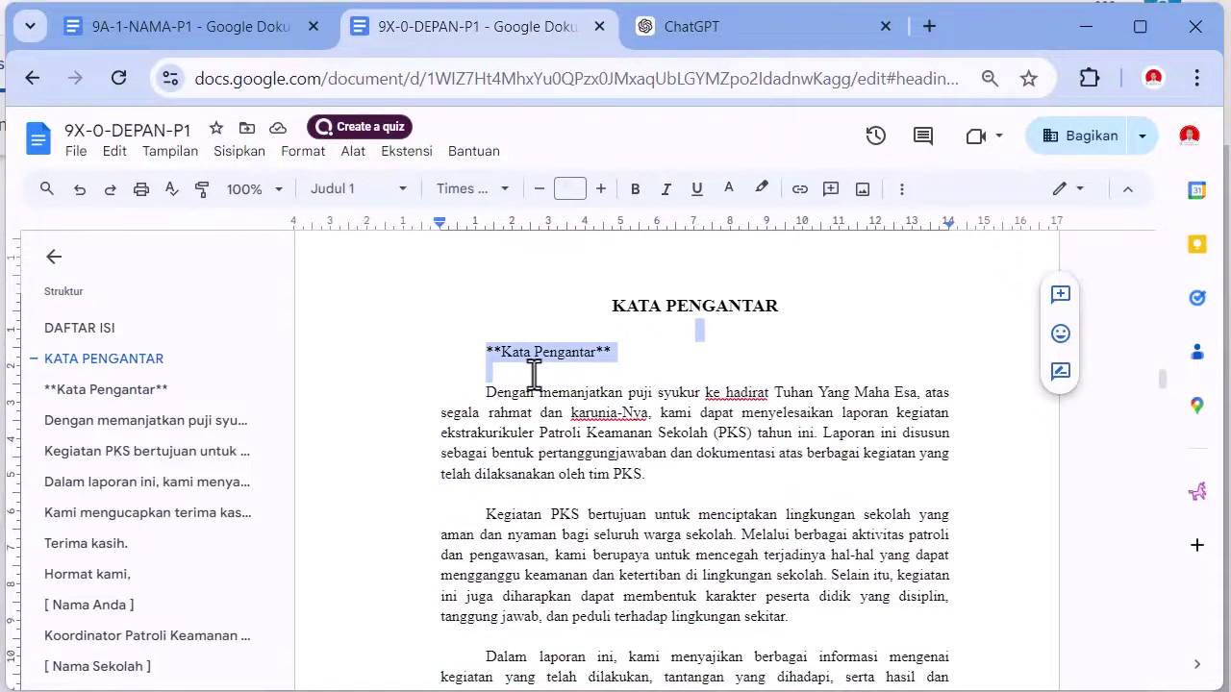
{"action": "key", "text": "BackSpace"}
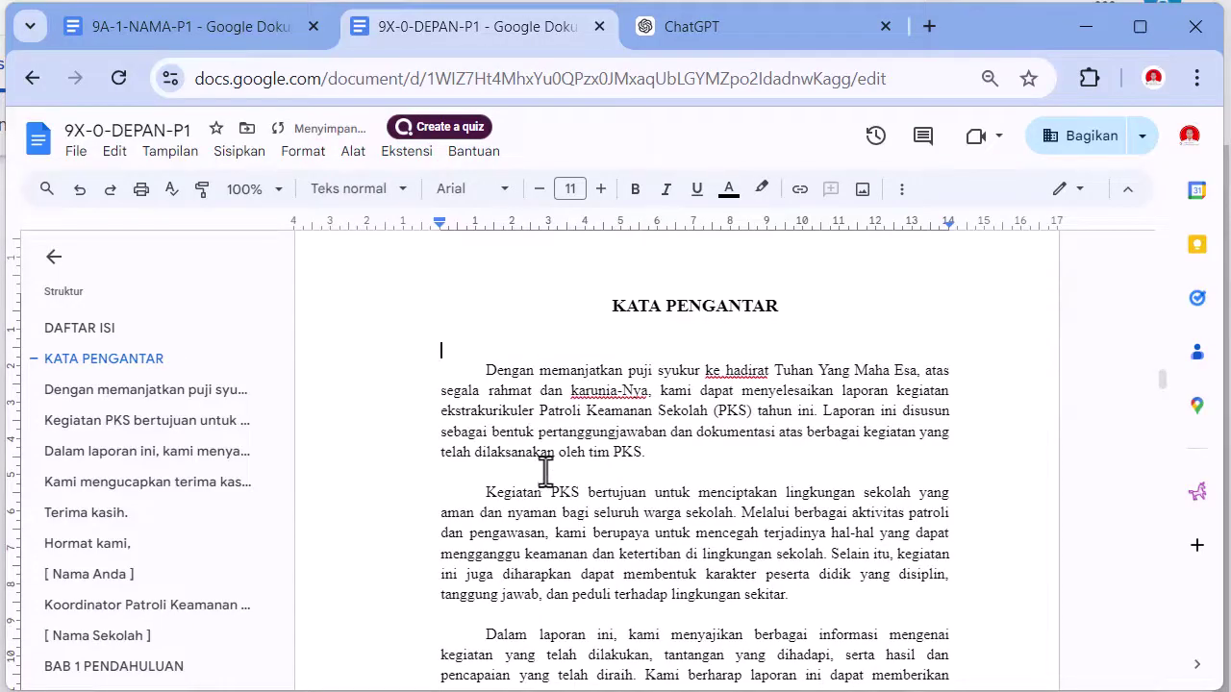
{"action": "scroll", "coordinate": [545, 470], "scroll_direction": "down", "scroll_amount": 3}
{"action": "scroll", "coordinate": [545, 470], "scroll_direction": "down", "scroll_amount": 3}
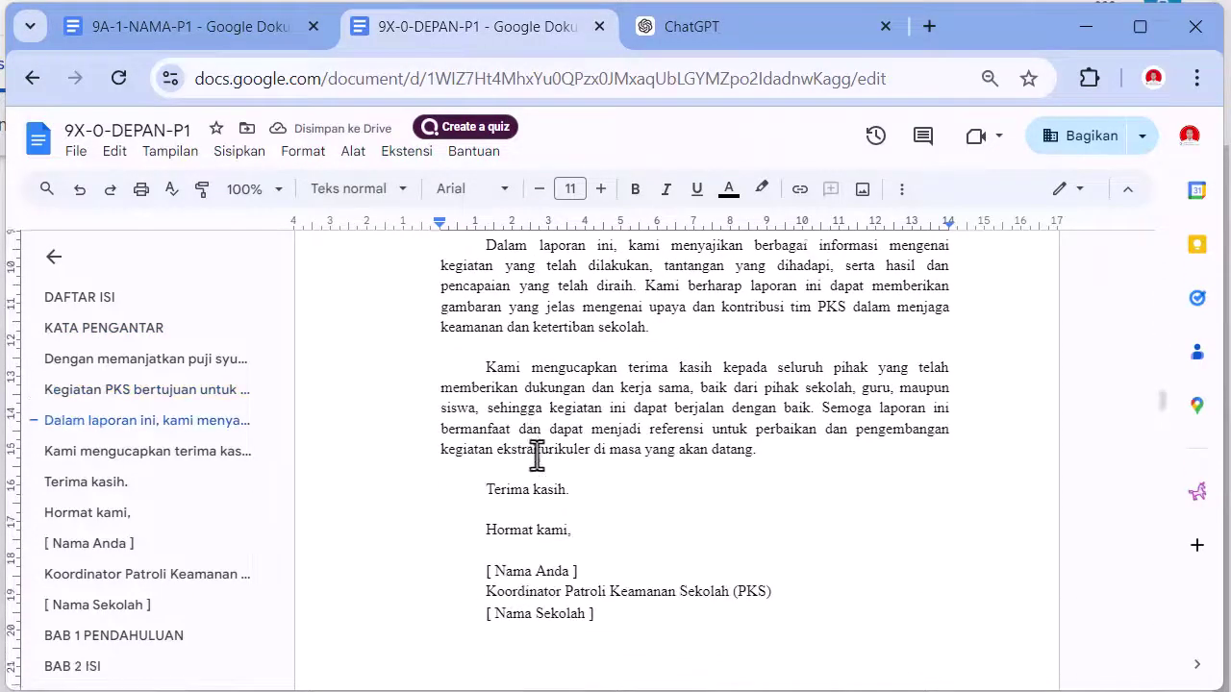
{"action": "scroll", "coordinate": [536, 452], "scroll_direction": "up", "scroll_amount": 2}
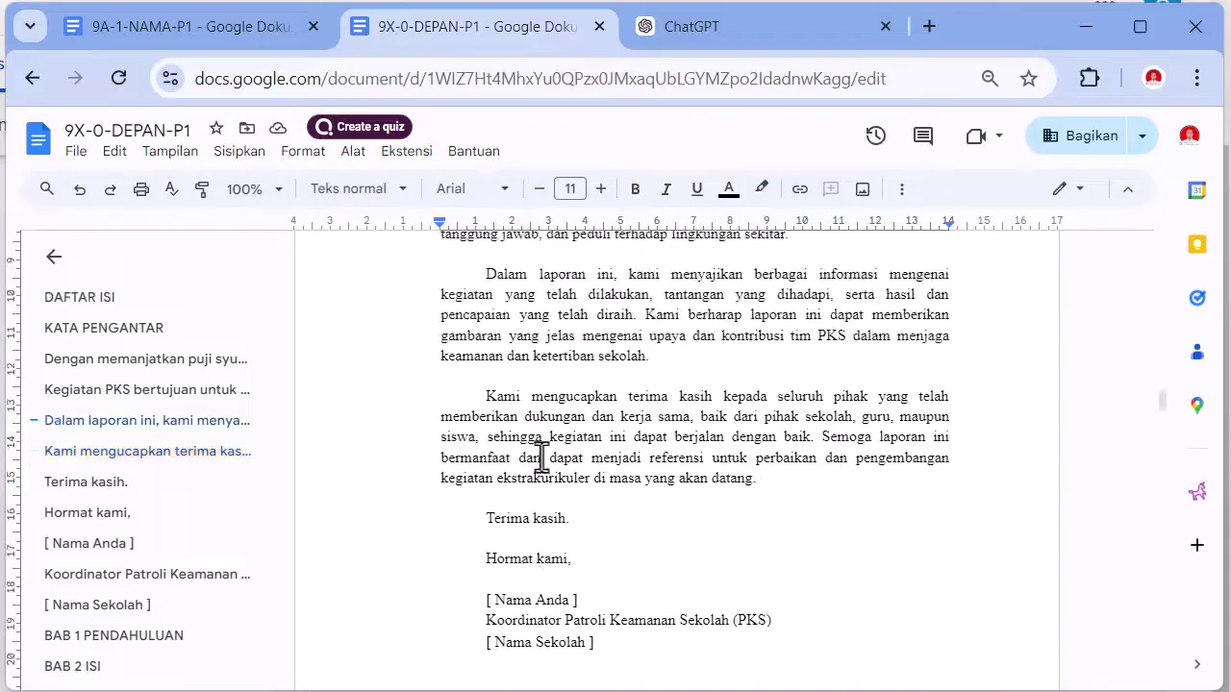
{"action": "scroll", "coordinate": [527, 559], "scroll_direction": "down", "scroll_amount": 3}
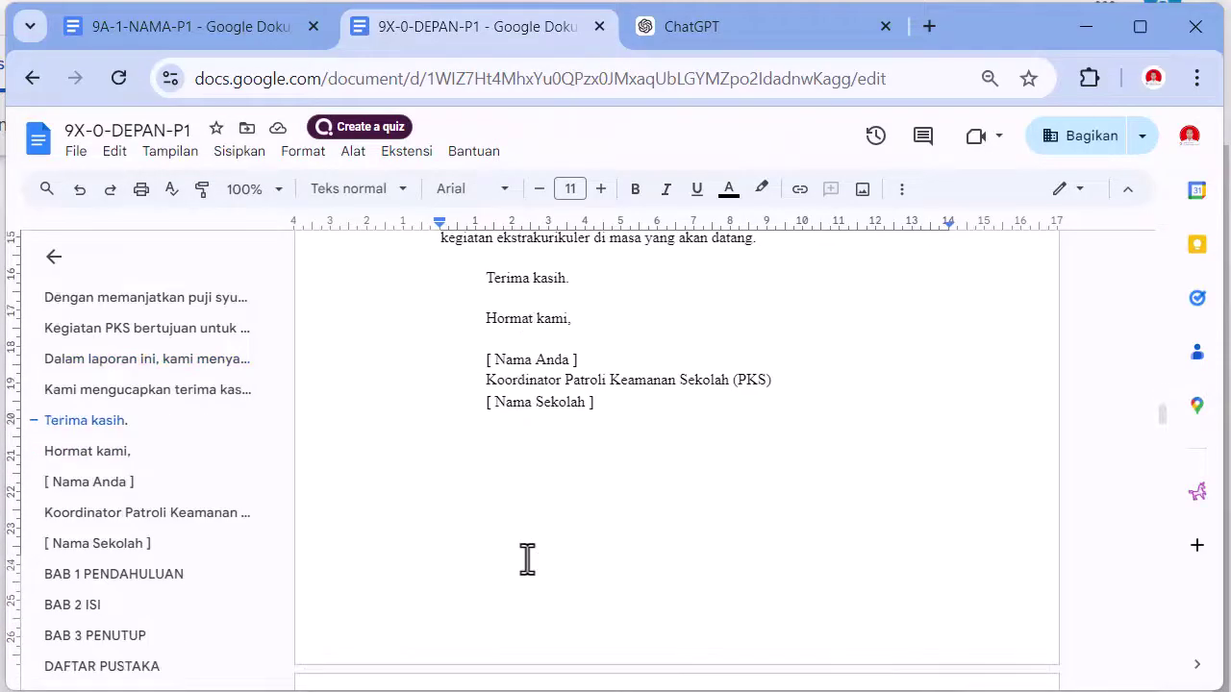
{"action": "scroll", "coordinate": [527, 560], "scroll_direction": "up", "scroll_amount": 2}
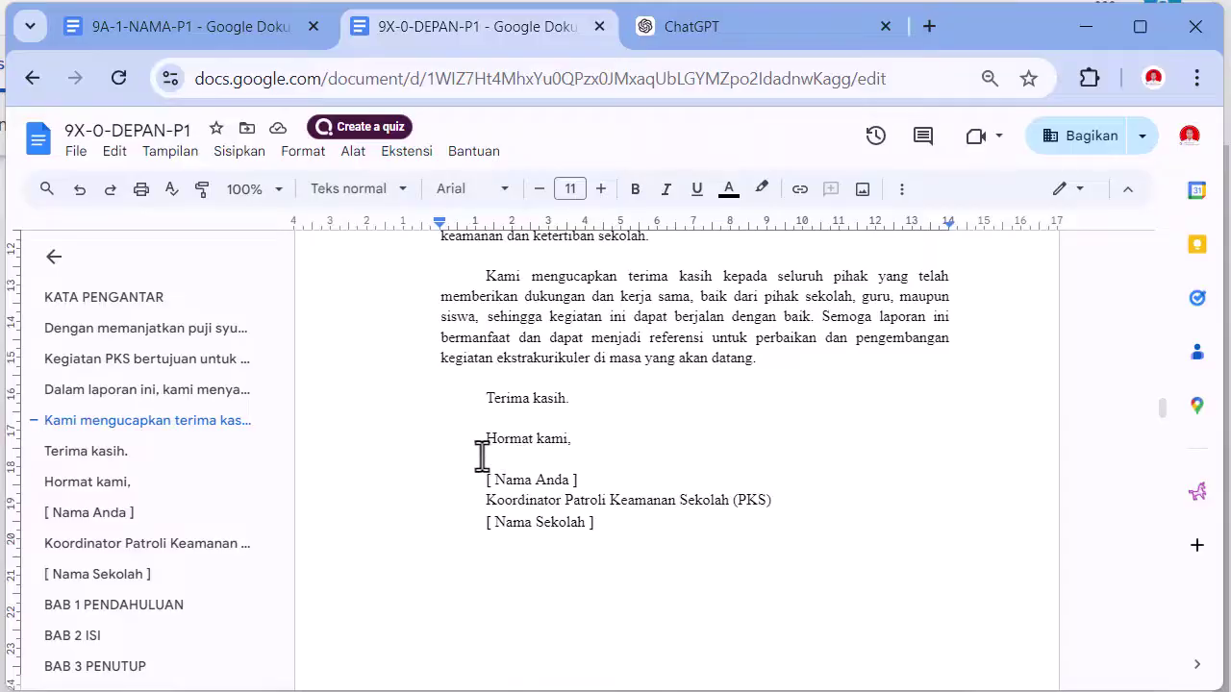
{"action": "left_click_drag", "start_coordinate": [495, 444], "coordinate": [560, 448]}
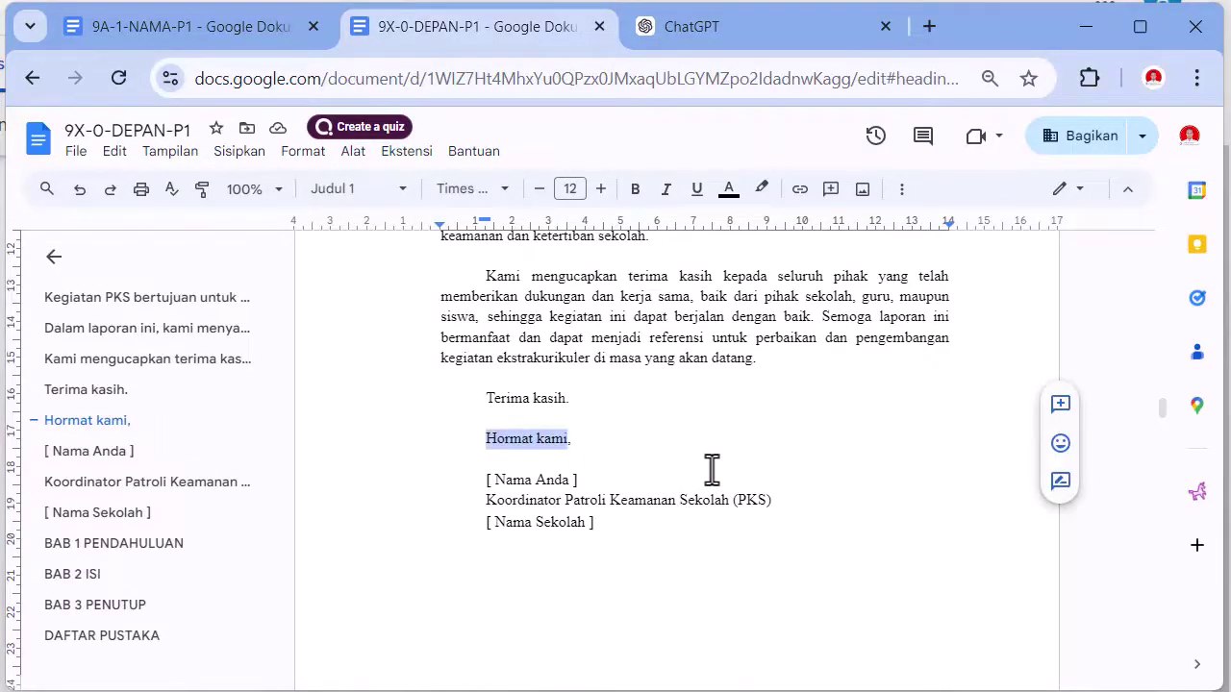
- Change the closing to 'Penyusun,' and replace the three placeholder lines with the author's name
{"action": "type", "text": "Penyusun,"}
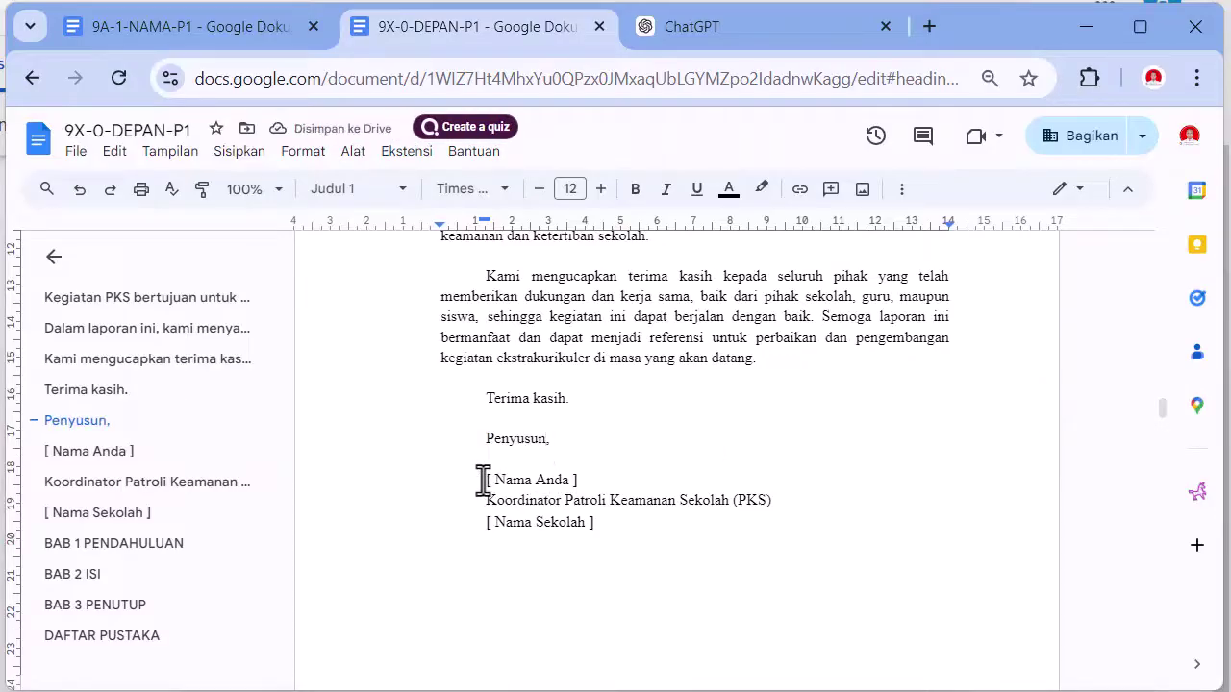
{"action": "mouse_move", "coordinate": [483, 478]}
{"action": "left_mouse_down"}
{"action": "mouse_move", "coordinate": [564, 481]}
{"action": "mouse_move", "coordinate": [635, 506]}
{"action": "mouse_move", "coordinate": [638, 522]}
{"action": "left_mouse_up"}
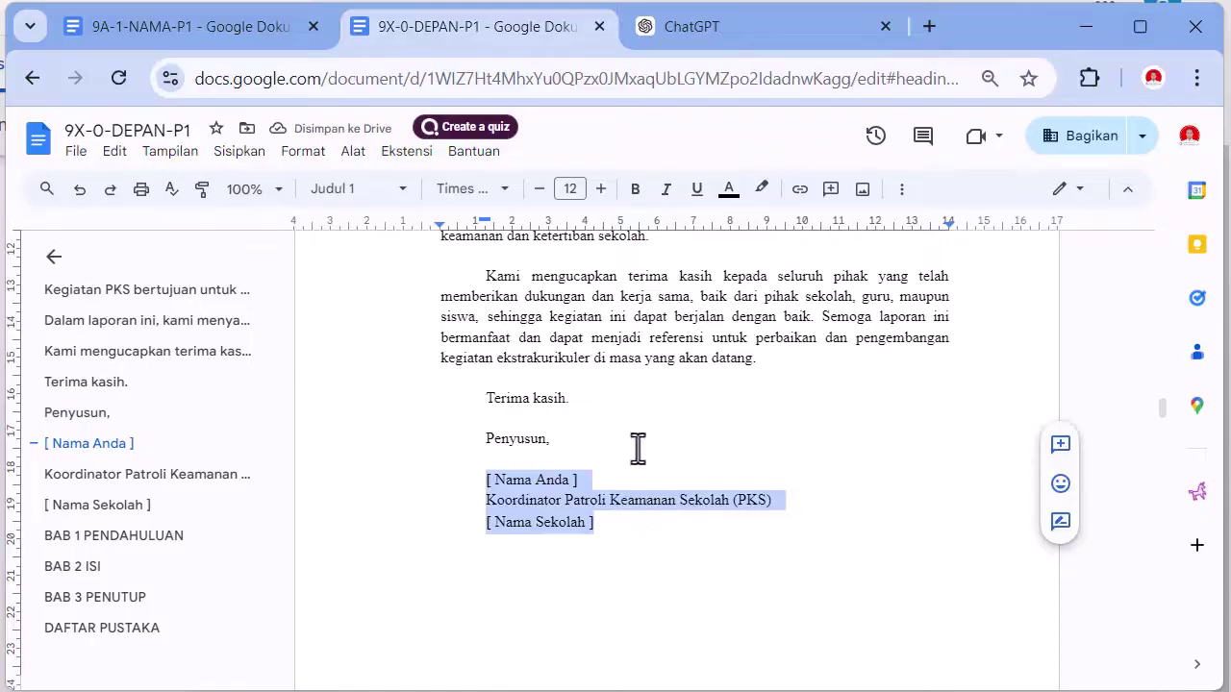
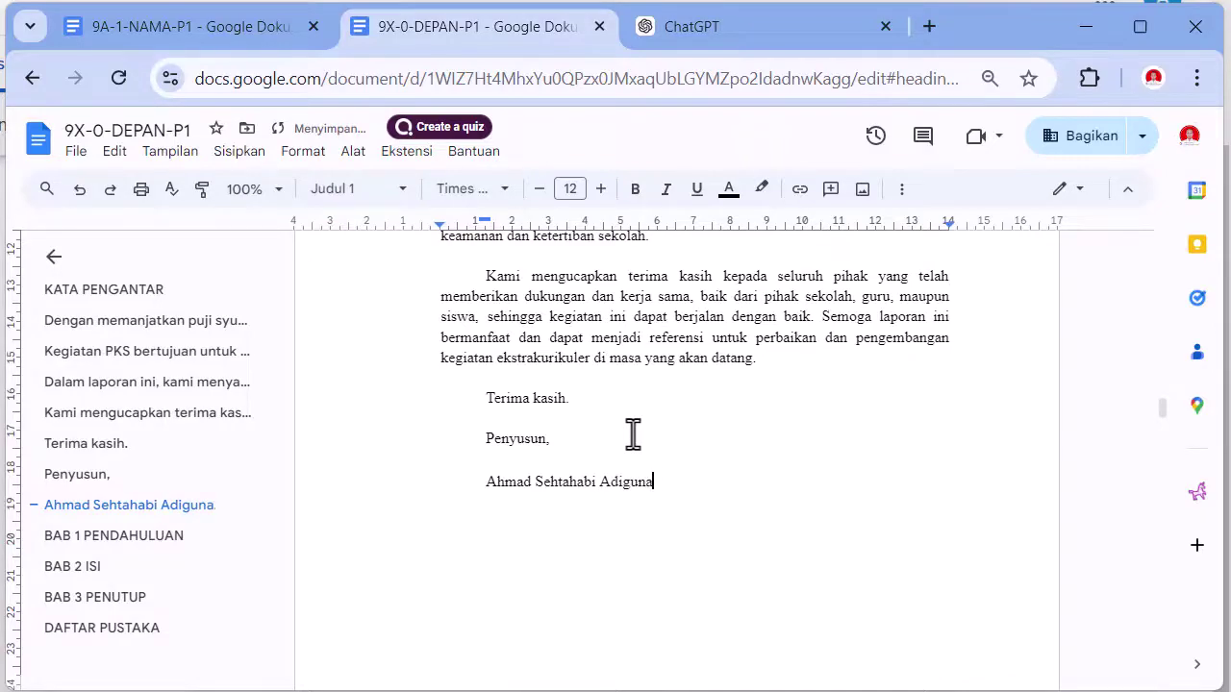
{"action": "key", "text": "Return"}
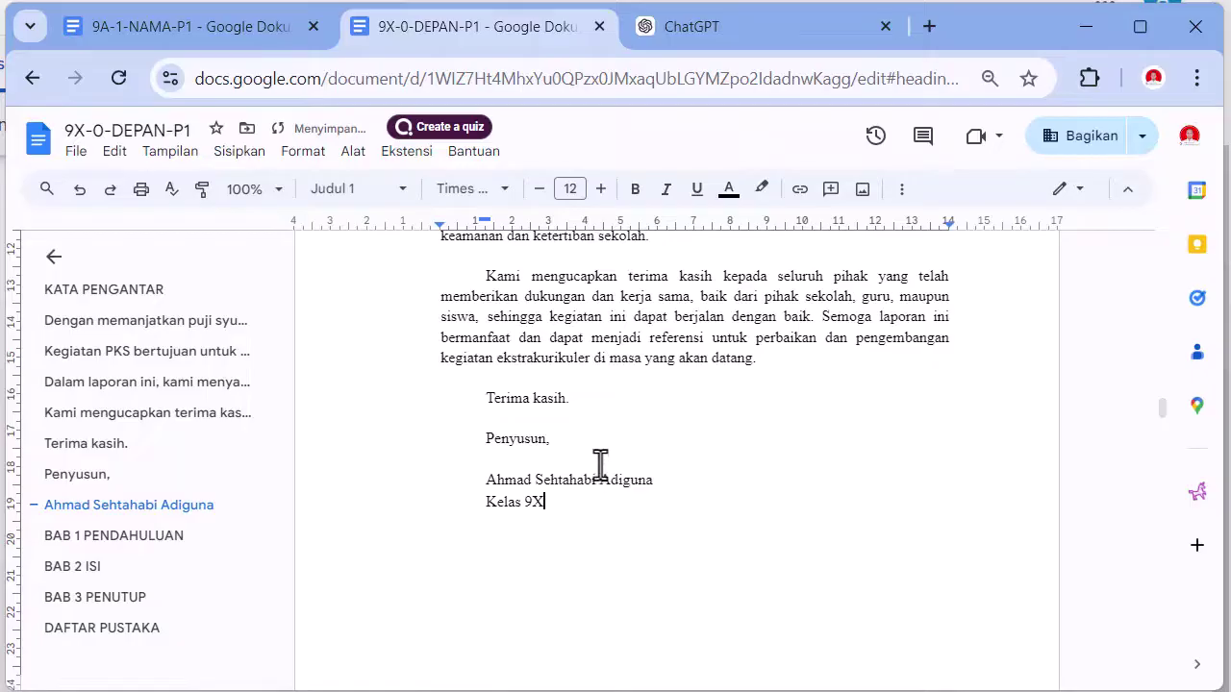
- Remove the gap after 'Terima kasih.', indent the sign-off block to 9,00, and add a blank signature line
{"action": "left_click", "coordinate": [540, 425]}
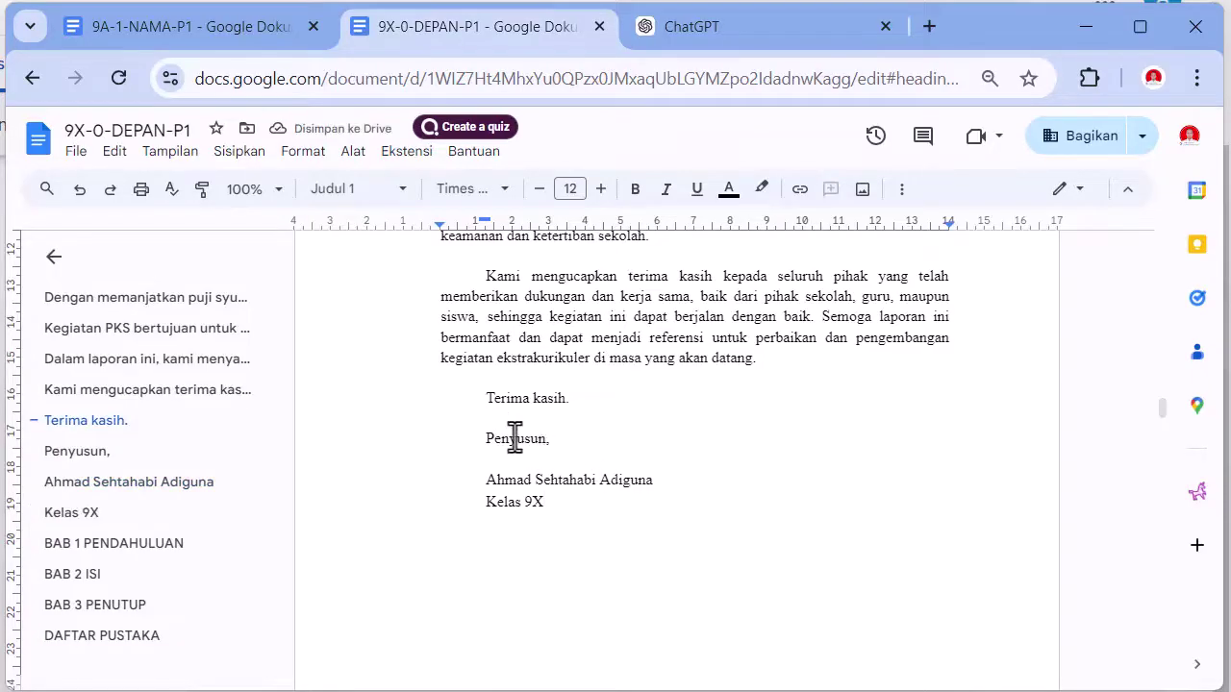
{"action": "key", "text": "Delete"}
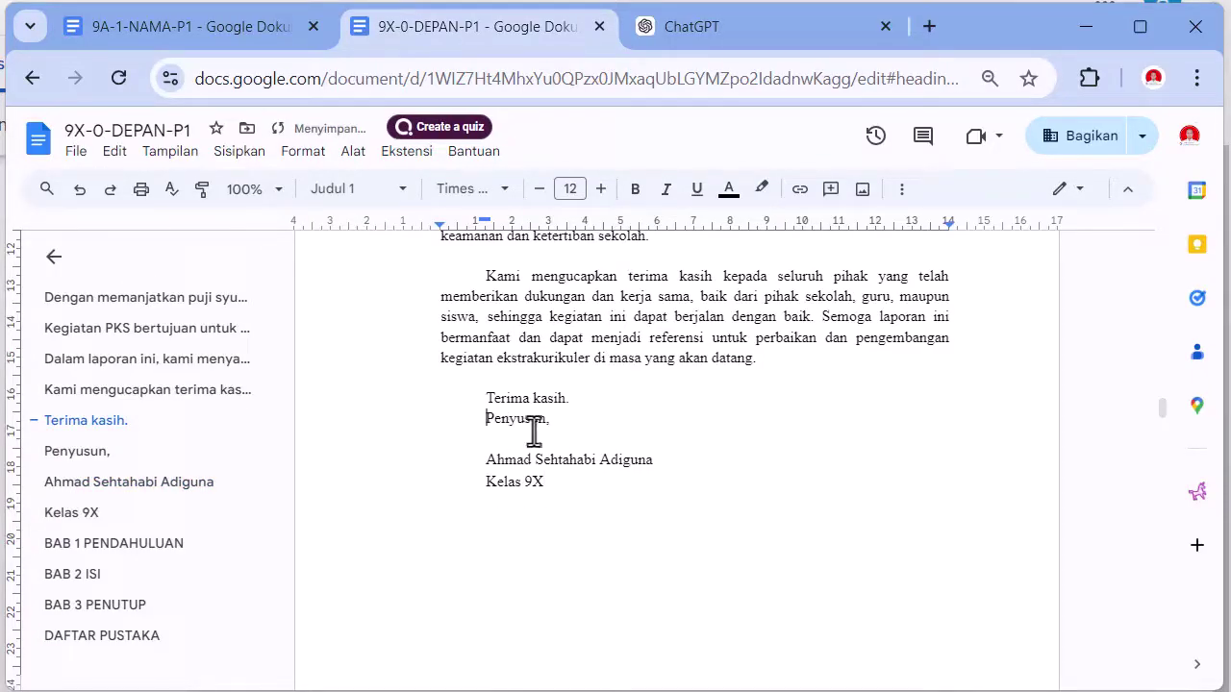
{"action": "mouse_move", "coordinate": [399, 407]}
{"action": "left_mouse_down"}
{"action": "mouse_move", "coordinate": [435, 452]}
{"action": "mouse_move", "coordinate": [434, 510]}
{"action": "mouse_move", "coordinate": [486, 490]}
{"action": "mouse_move", "coordinate": [579, 485]}
{"action": "left_mouse_up"}
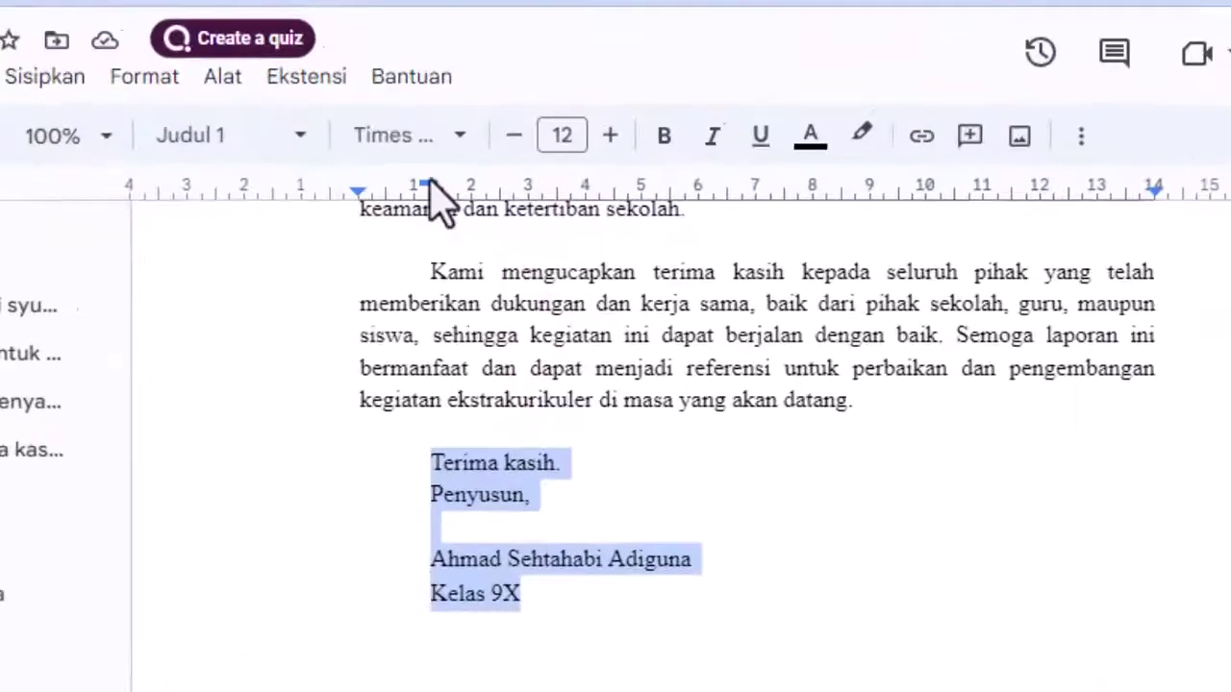
{"action": "mouse_move", "coordinate": [430, 188]}
{"action": "left_mouse_down"}
{"action": "mouse_move", "coordinate": [295, 183]}
{"action": "mouse_move", "coordinate": [293, 165]}
{"action": "mouse_move", "coordinate": [1017, 282]}
{"action": "mouse_move", "coordinate": [1052, 273]}
{"action": "left_mouse_up"}
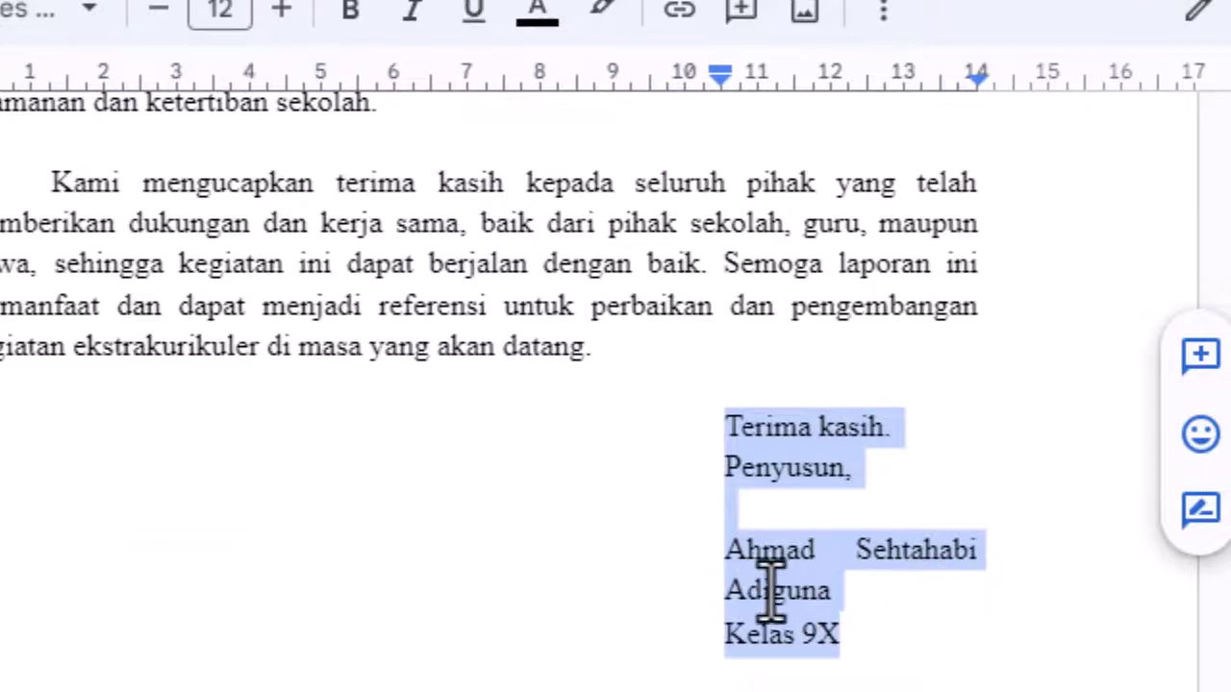
{"action": "left_click_drag", "start_coordinate": [722, 84], "coordinate": [612, 86]}
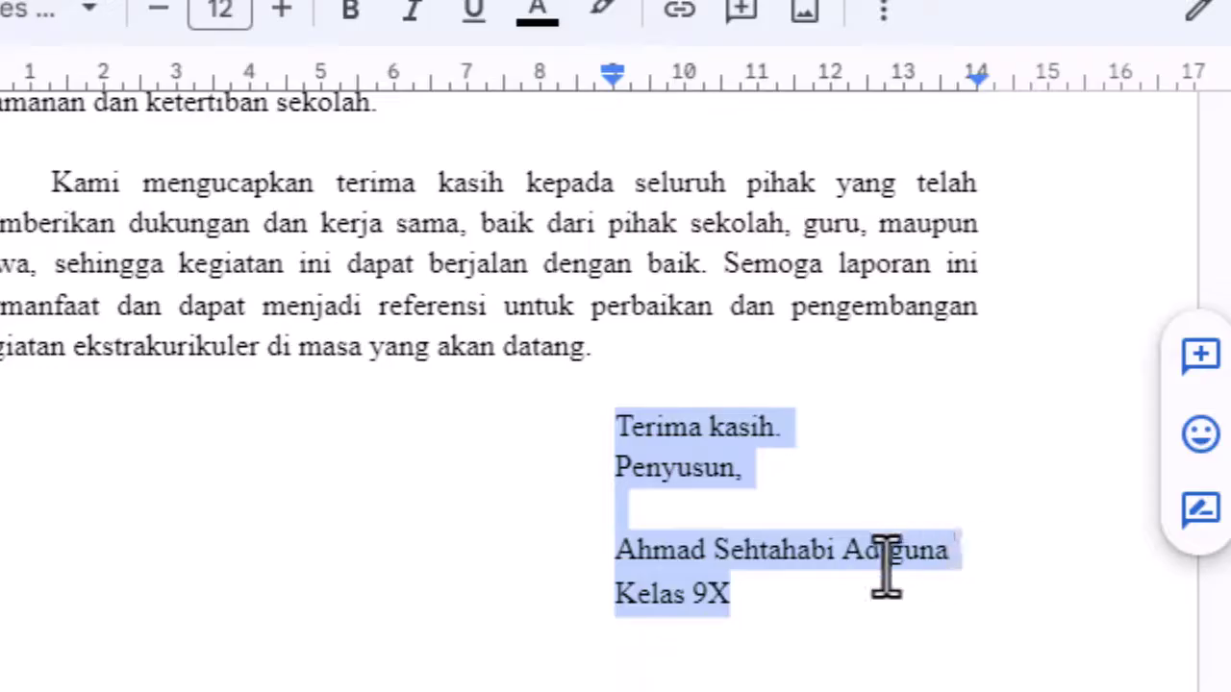
{"action": "left_click", "coordinate": [823, 518]}
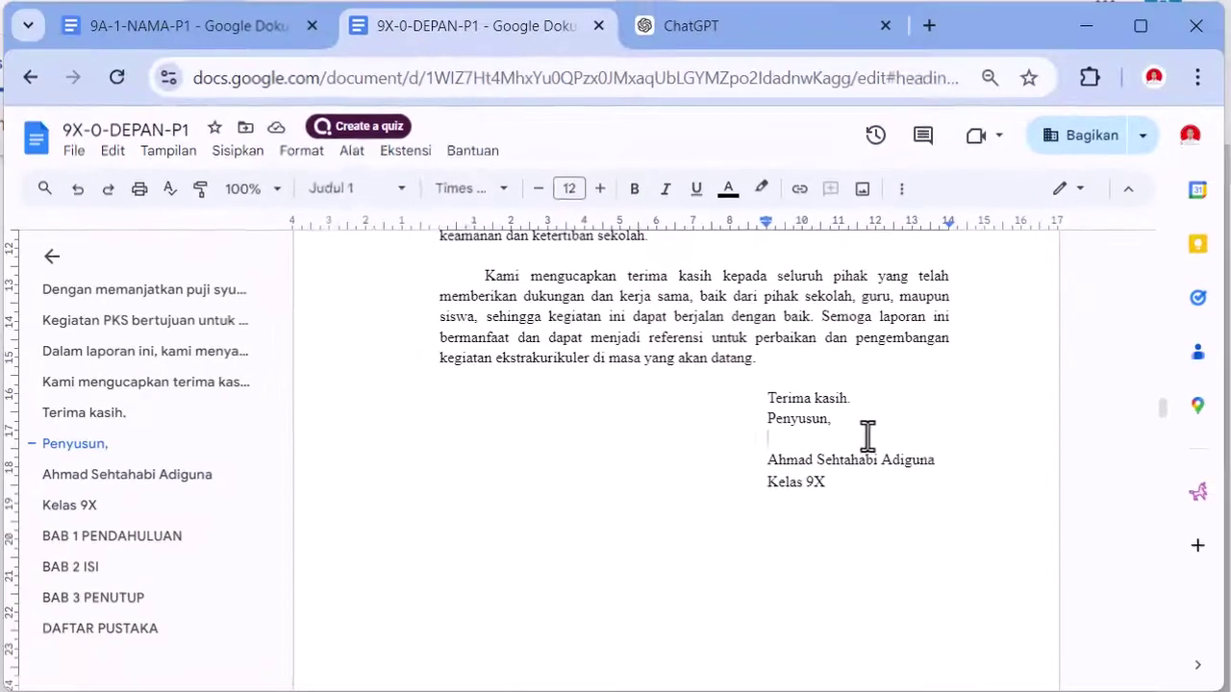
{"action": "key", "text": "Return"}
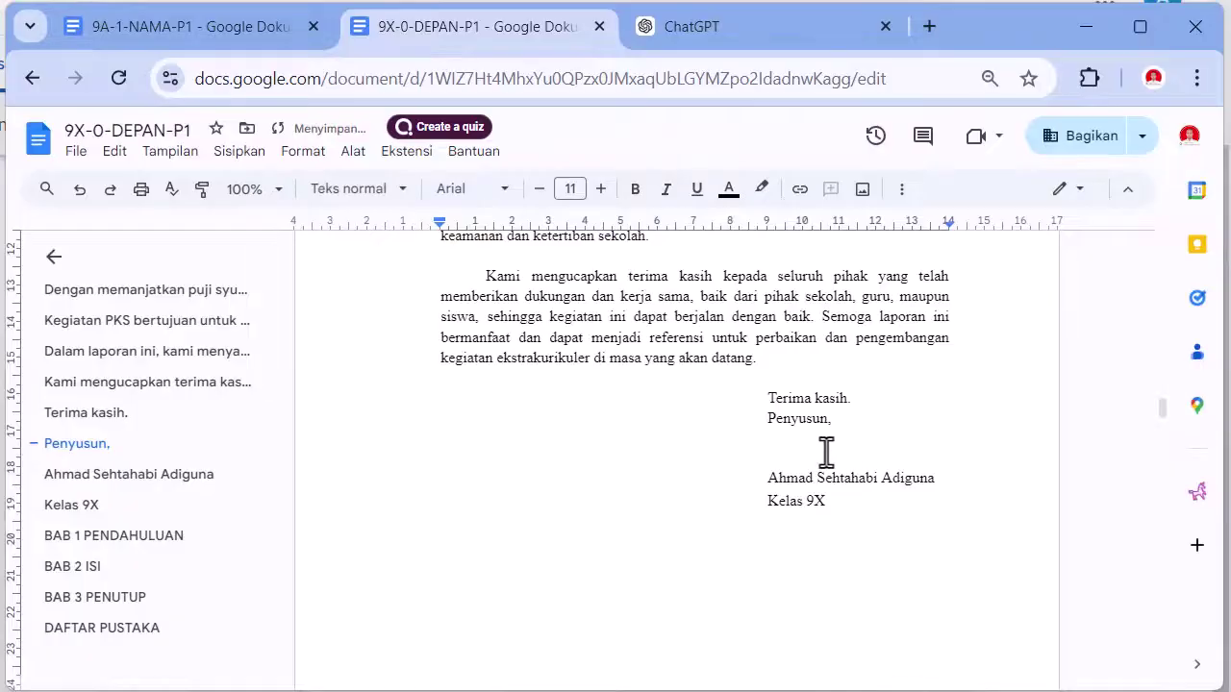
- Start a new blank drawing from Sisipkan > Gambar > Baru
{"action": "left_click", "coordinate": [248, 159]}
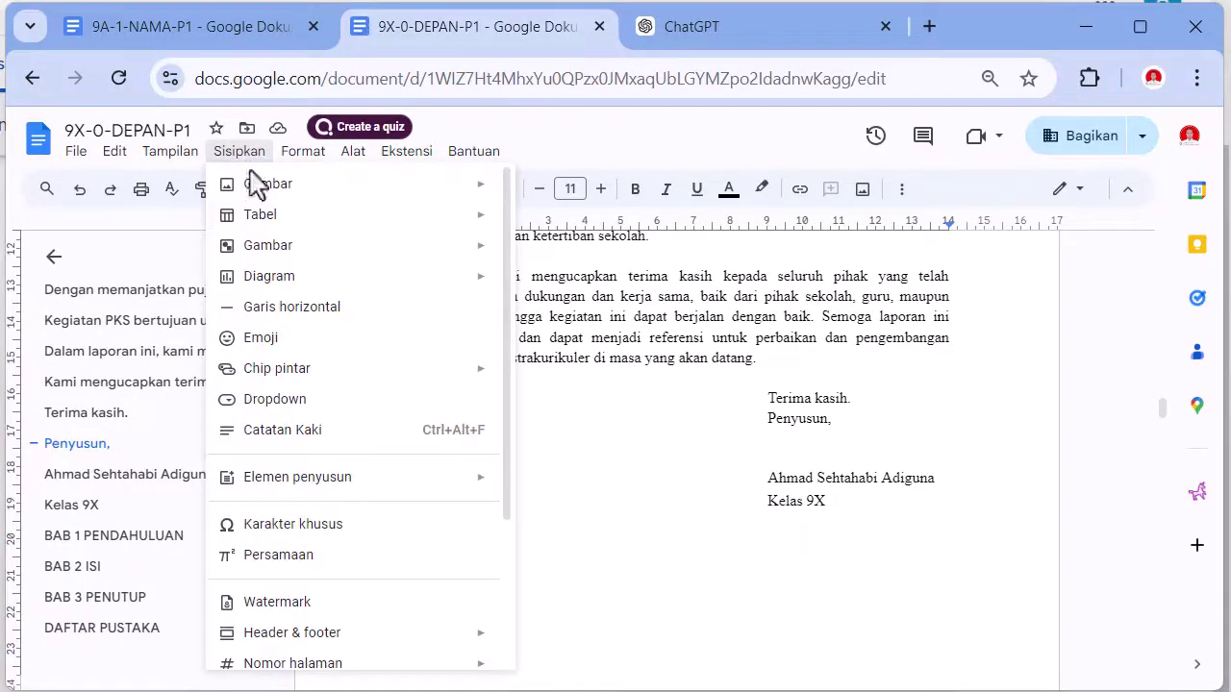
{"action": "mouse_move", "coordinate": [260, 252]}
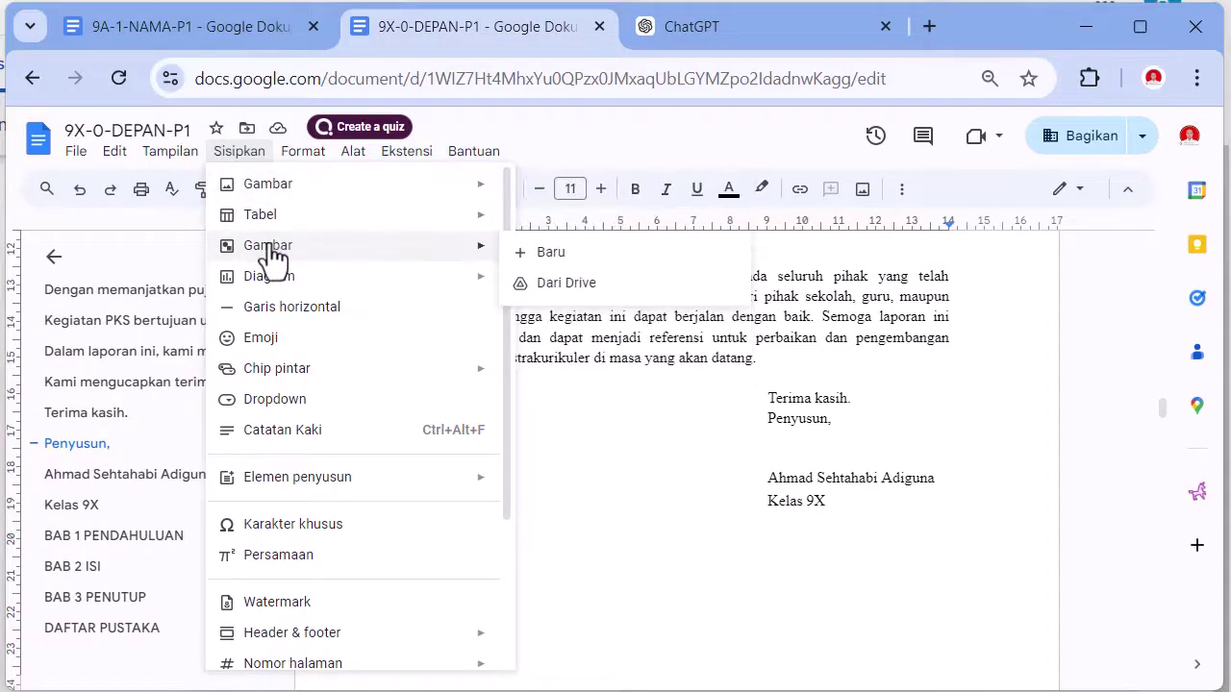
{"action": "left_click", "coordinate": [553, 256]}
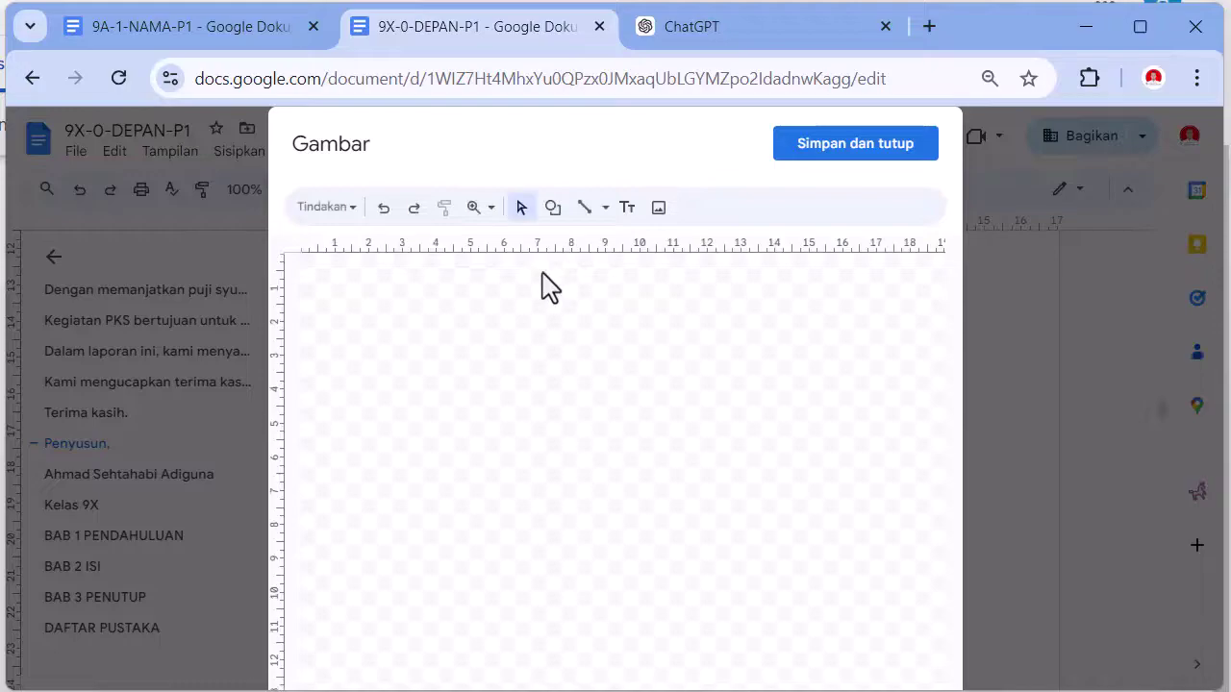
- Draw a freehand signature with an underline using the Coretan line tool
{"action": "left_click", "coordinate": [605, 209]}
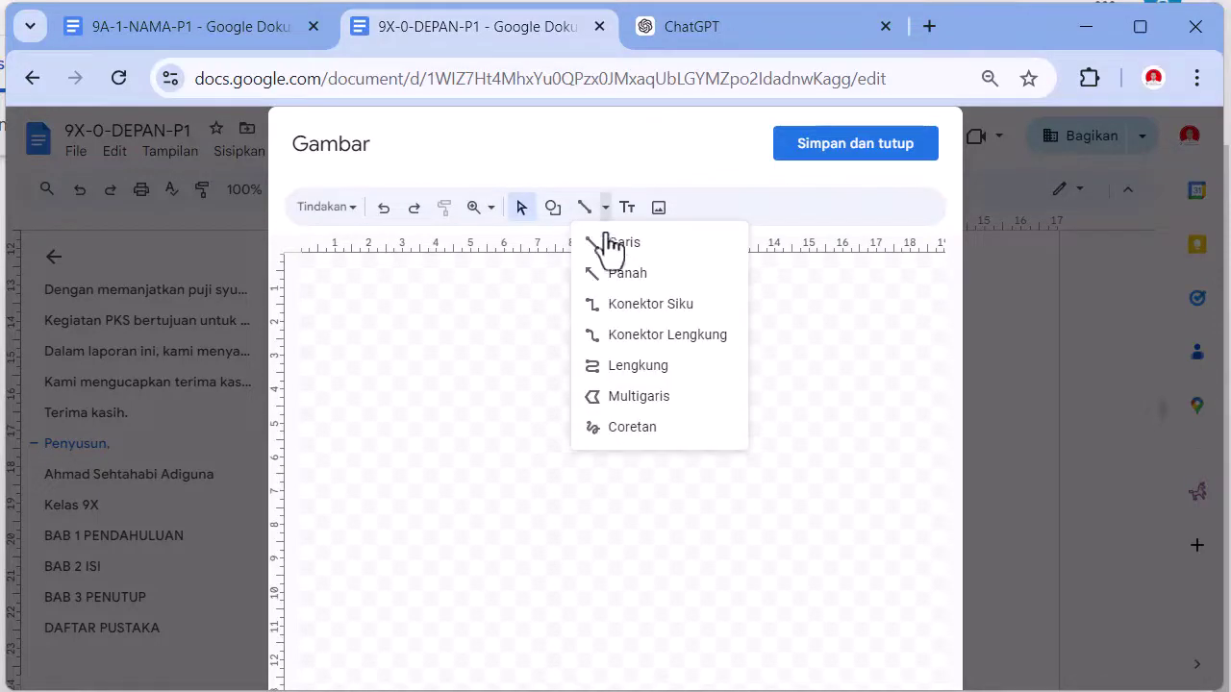
{"action": "left_click", "coordinate": [628, 426]}
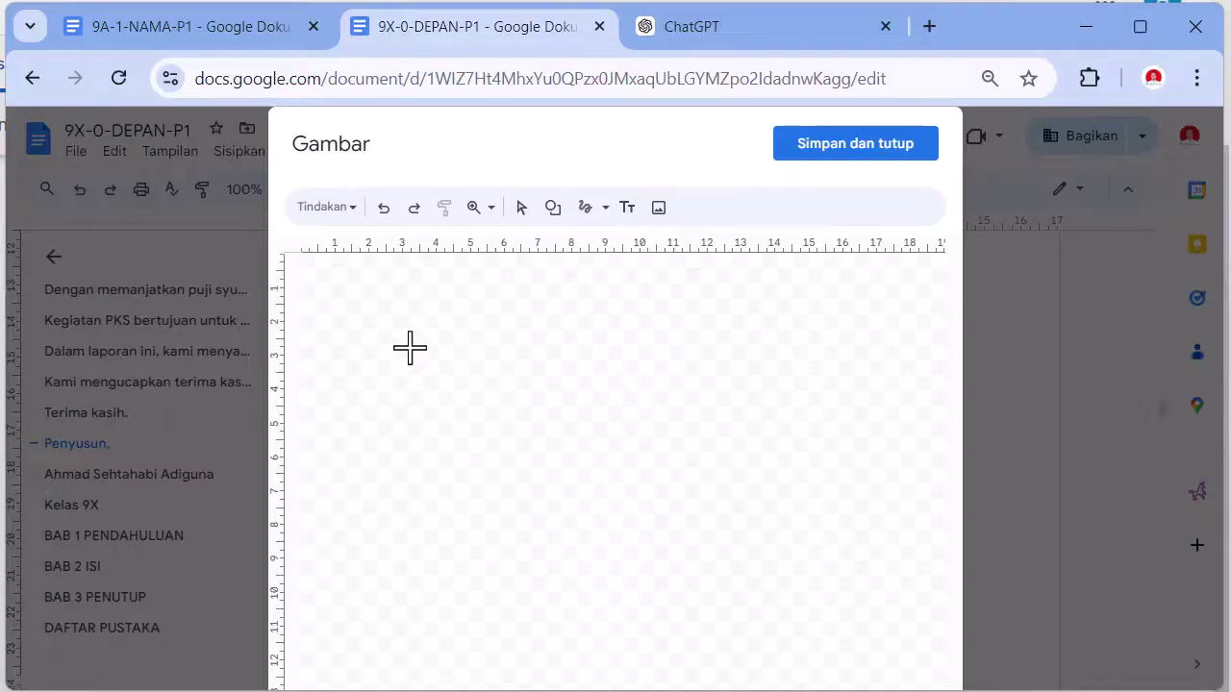
{"action": "mouse_move", "coordinate": [405, 349]}
{"action": "left_mouse_down"}
{"action": "mouse_move", "coordinate": [456, 362]}
{"action": "mouse_move", "coordinate": [407, 398]}
{"action": "mouse_move", "coordinate": [503, 354]}
{"action": "mouse_move", "coordinate": [515, 415]}
{"action": "mouse_move", "coordinate": [539, 420]}
{"action": "mouse_move", "coordinate": [635, 368]}
{"action": "mouse_move", "coordinate": [659, 412]}
{"action": "mouse_move", "coordinate": [675, 403]}
{"action": "left_mouse_up"}
{"action": "left_click_drag", "start_coordinate": [450, 432], "coordinate": [640, 438]}
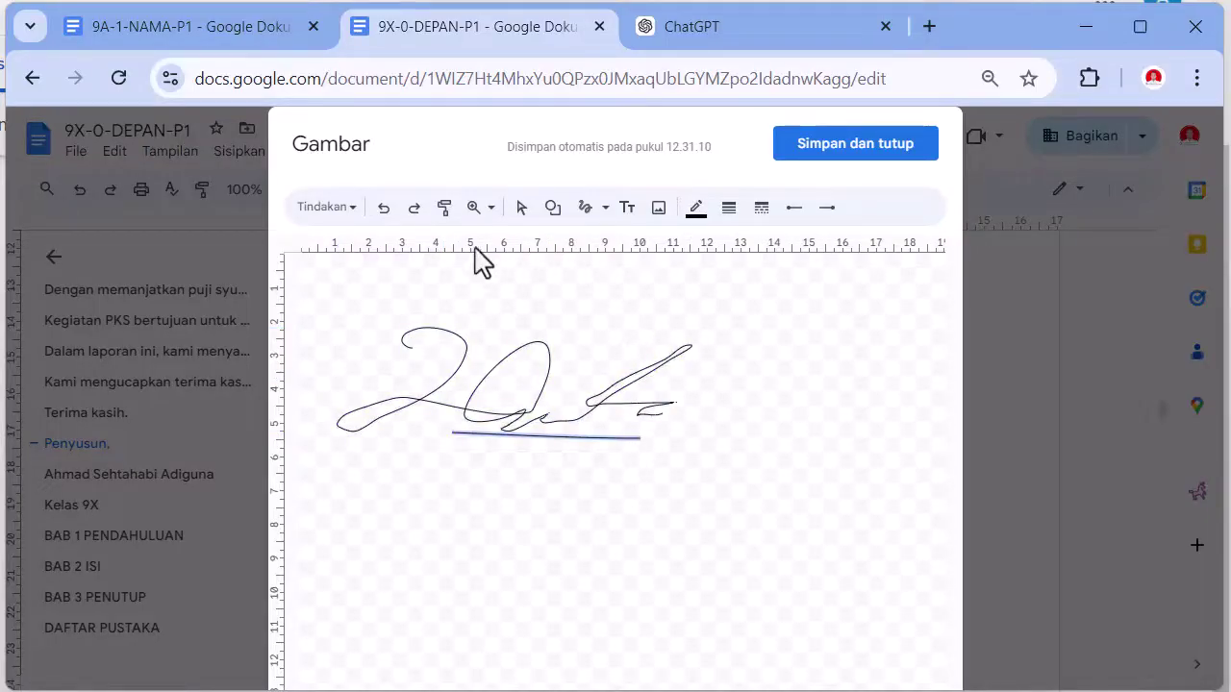
- Make all signature strokes blue and 4px thick, then save the drawing into the report
{"action": "left_click", "coordinate": [522, 206]}
{"action": "left_click", "coordinate": [528, 371]}
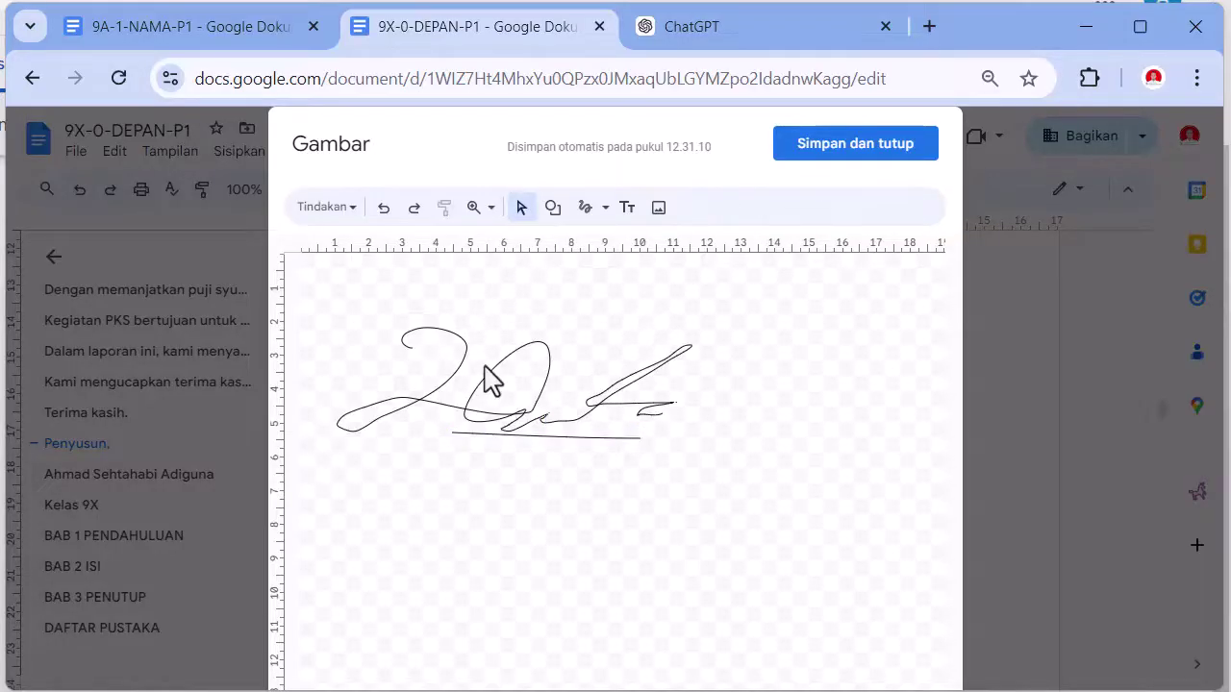
{"action": "left_click", "coordinate": [450, 376]}
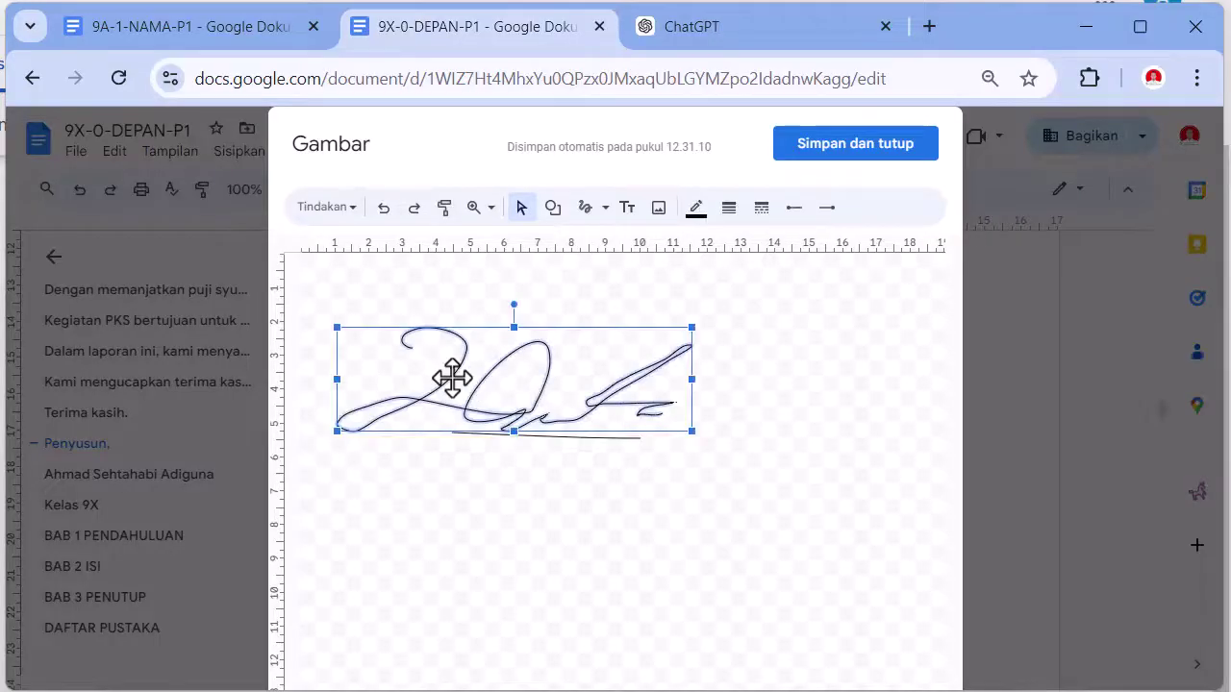
{"action": "mouse_move", "coordinate": [762, 484]}
{"action": "left_mouse_down"}
{"action": "mouse_move", "coordinate": [472, 420]}
{"action": "mouse_move", "coordinate": [330, 300]}
{"action": "mouse_move", "coordinate": [365, 337]}
{"action": "mouse_move", "coordinate": [740, 475]}
{"action": "left_mouse_up"}
{"action": "left_click", "coordinate": [630, 482]}
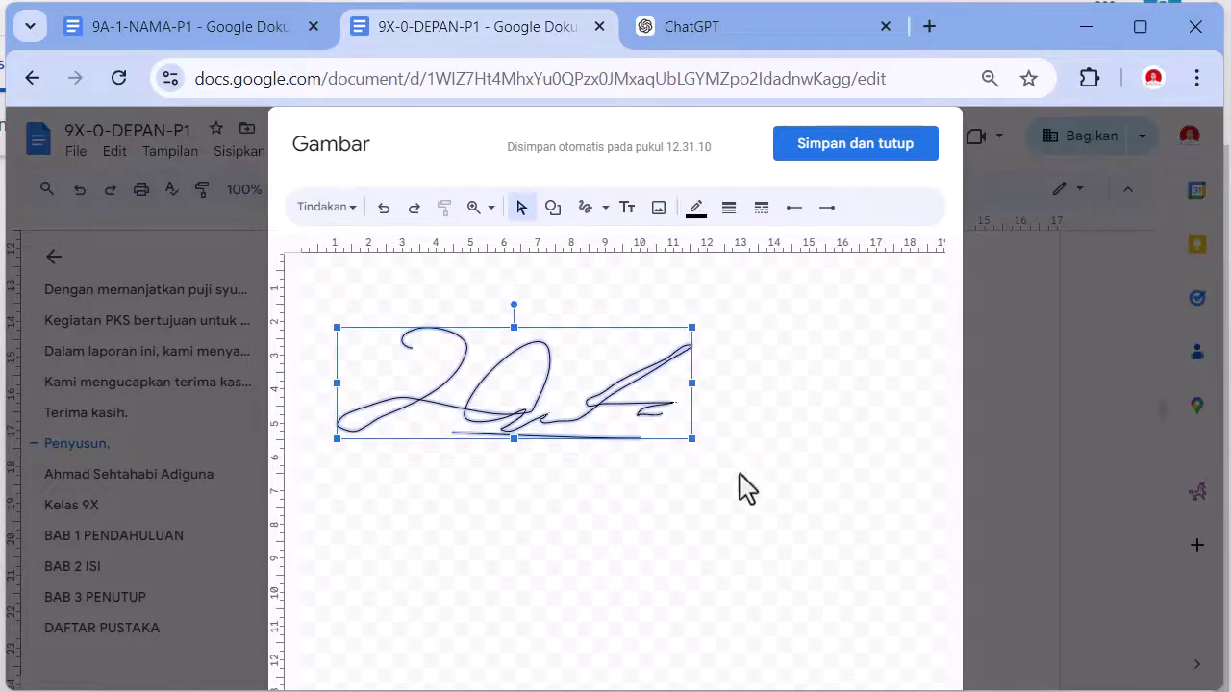
{"action": "left_click", "coordinate": [698, 212]}
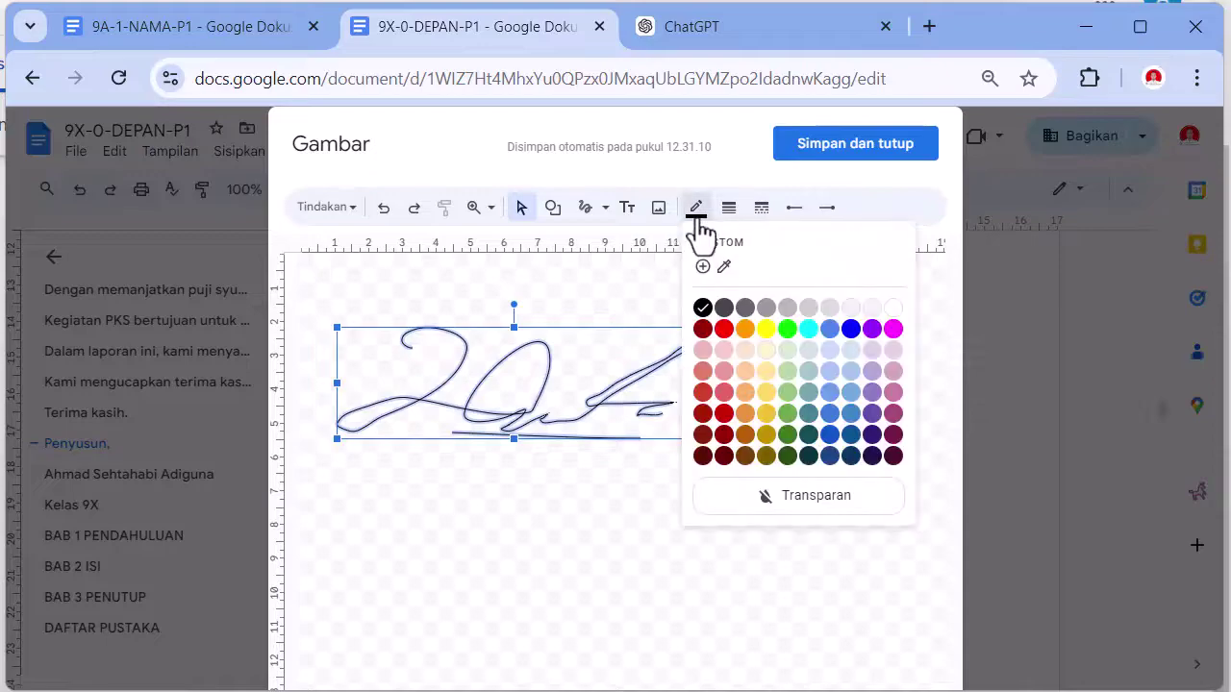
{"action": "left_click", "coordinate": [851, 329]}
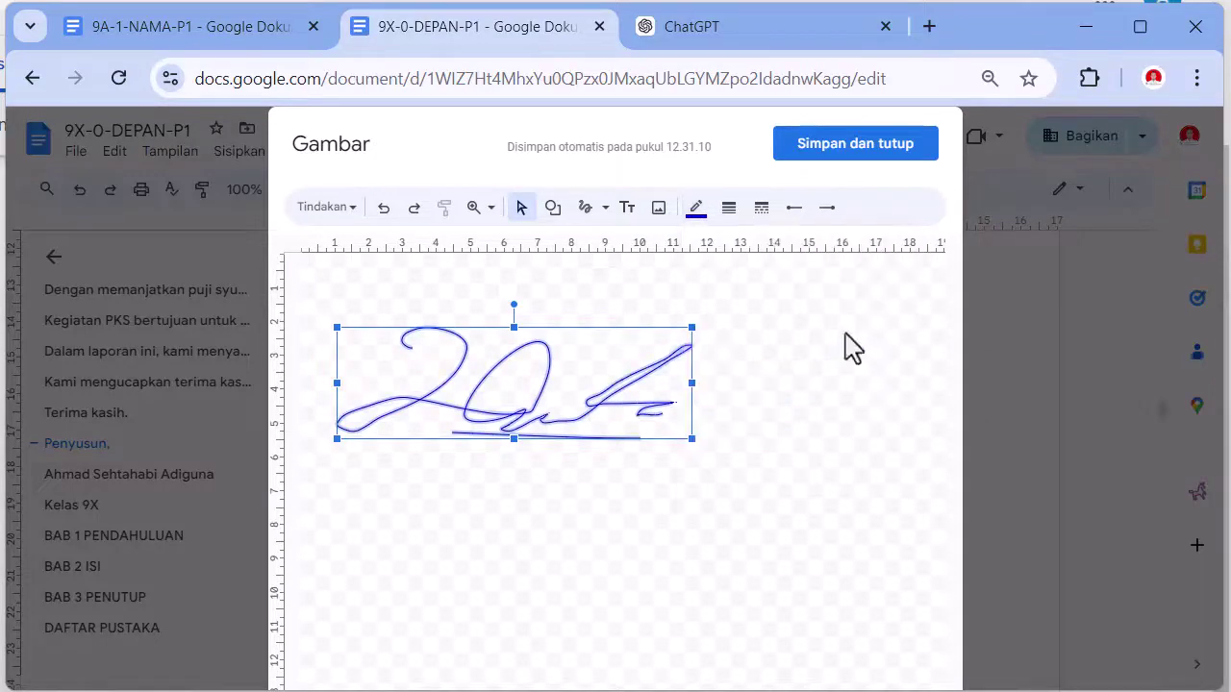
{"action": "left_click", "coordinate": [725, 215]}
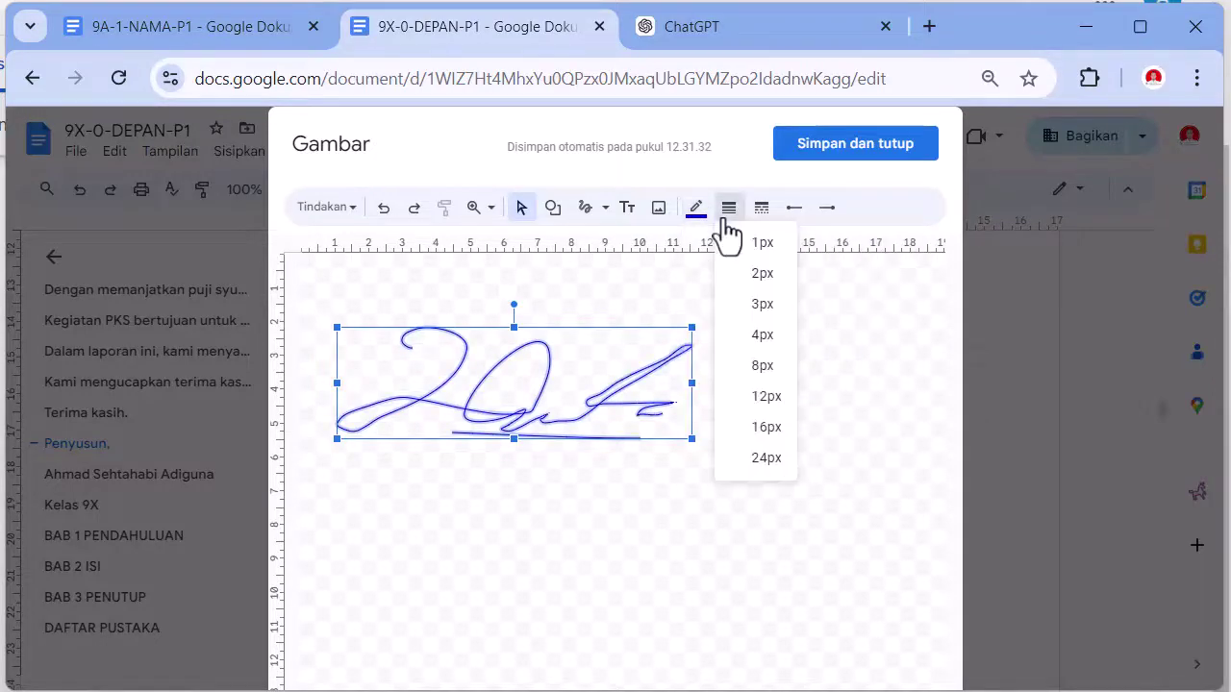
{"action": "left_click", "coordinate": [761, 337]}
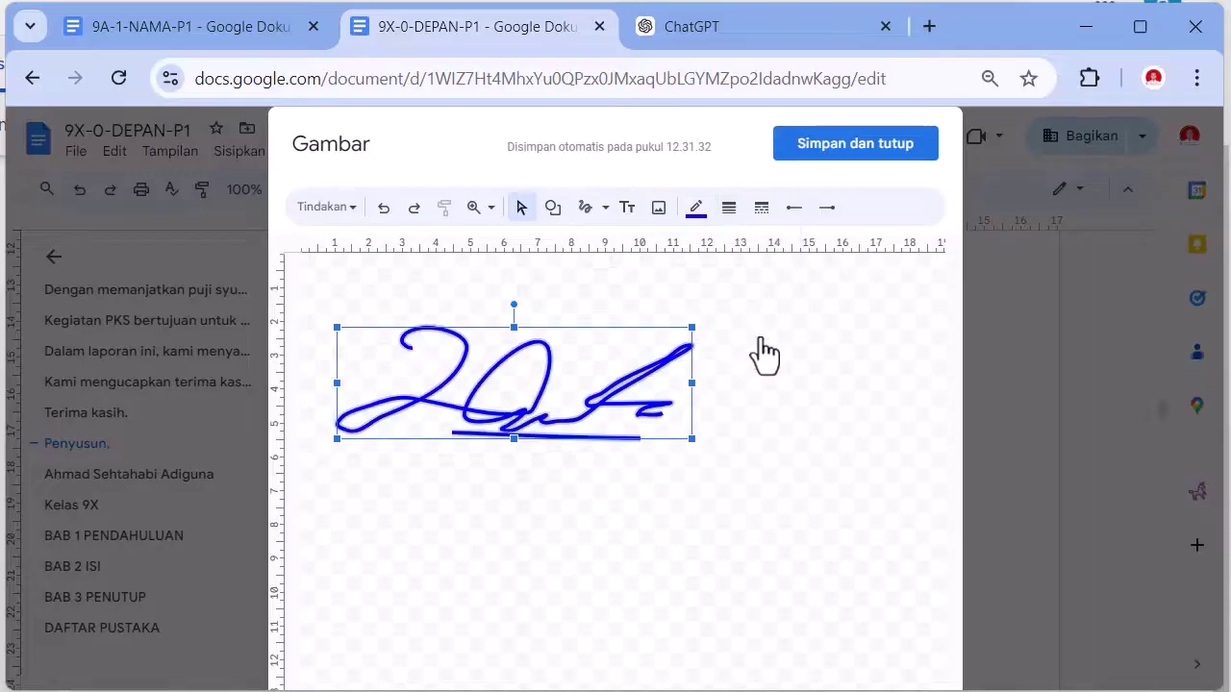
{"action": "left_click", "coordinate": [827, 168]}
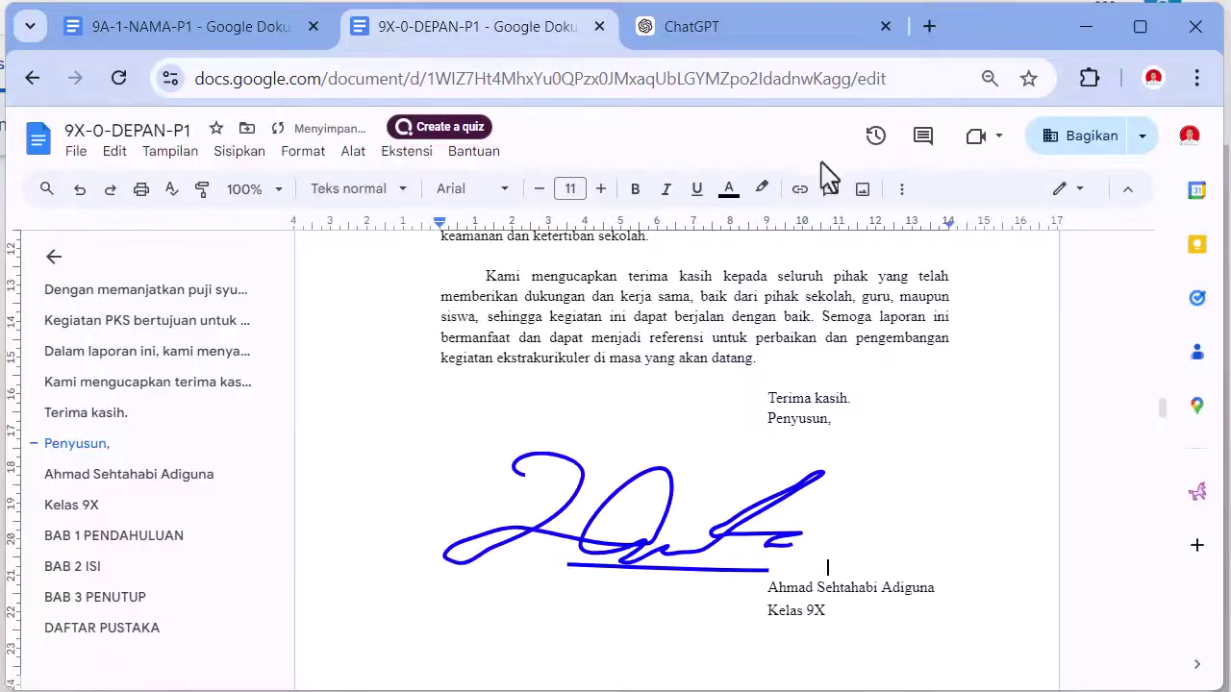
- Set the signature to 'Depan teks', shrink it, and place it between 'Penyusun,' and the author's name
{"action": "left_click", "coordinate": [703, 507]}
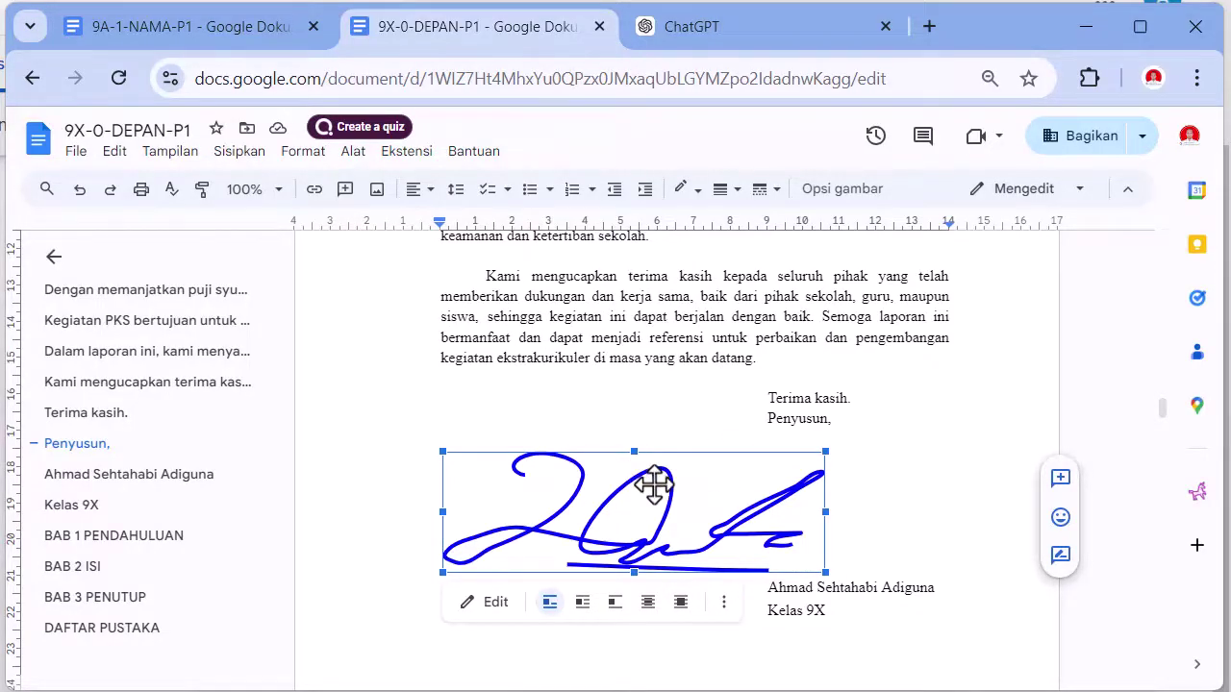
{"action": "left_click", "coordinate": [682, 604]}
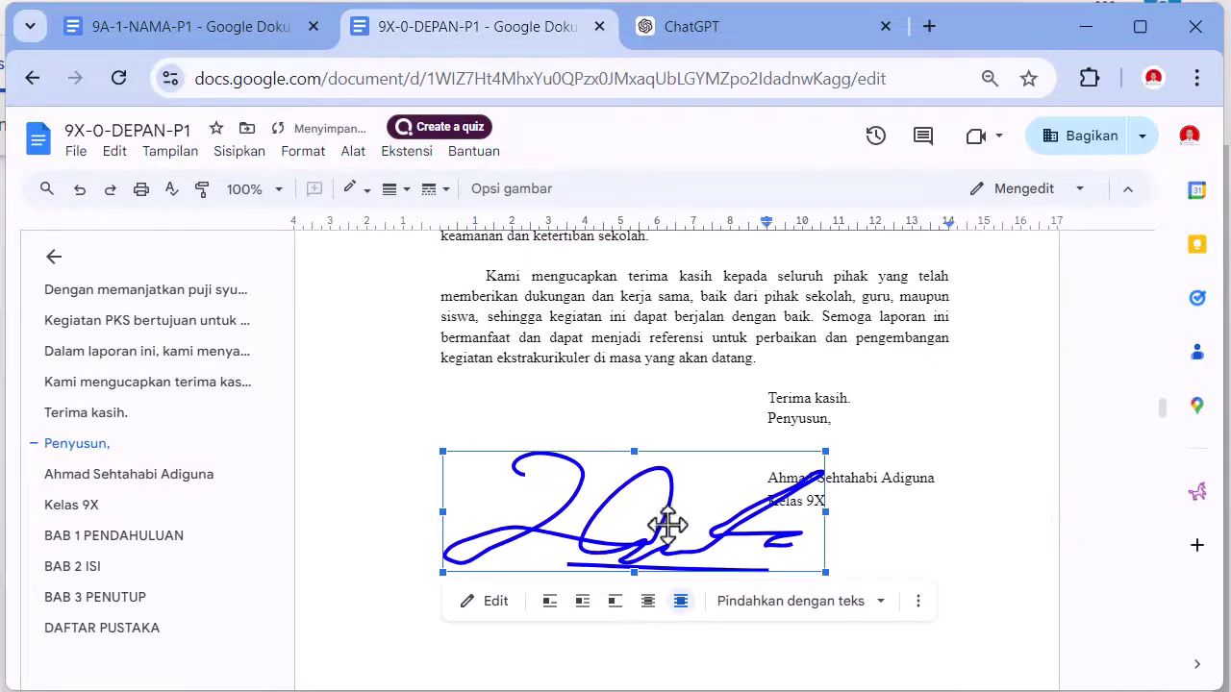
{"action": "mouse_move", "coordinate": [818, 573]}
{"action": "left_mouse_down"}
{"action": "mouse_move", "coordinate": [640, 535]}
{"action": "mouse_move", "coordinate": [646, 516]}
{"action": "mouse_move", "coordinate": [548, 494]}
{"action": "mouse_move", "coordinate": [846, 448]}
{"action": "left_mouse_up"}
{"action": "left_click", "coordinate": [897, 550]}
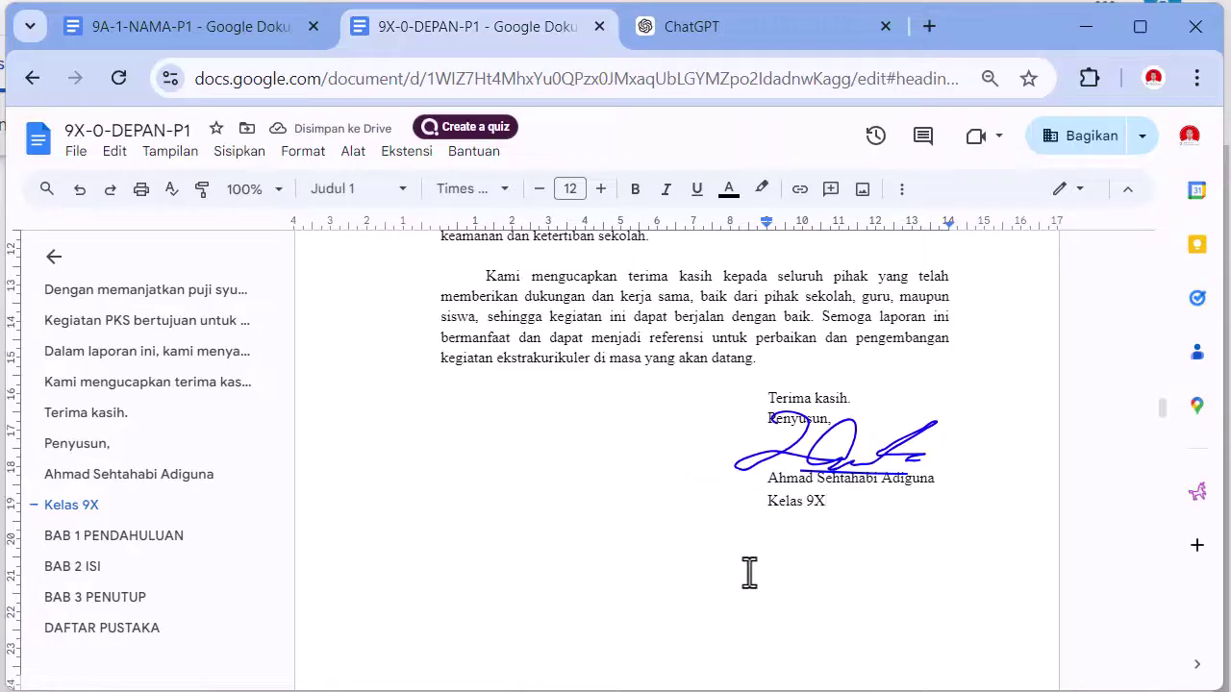
{"action": "scroll", "coordinate": [750, 572], "scroll_direction": "down", "scroll_amount": 6}
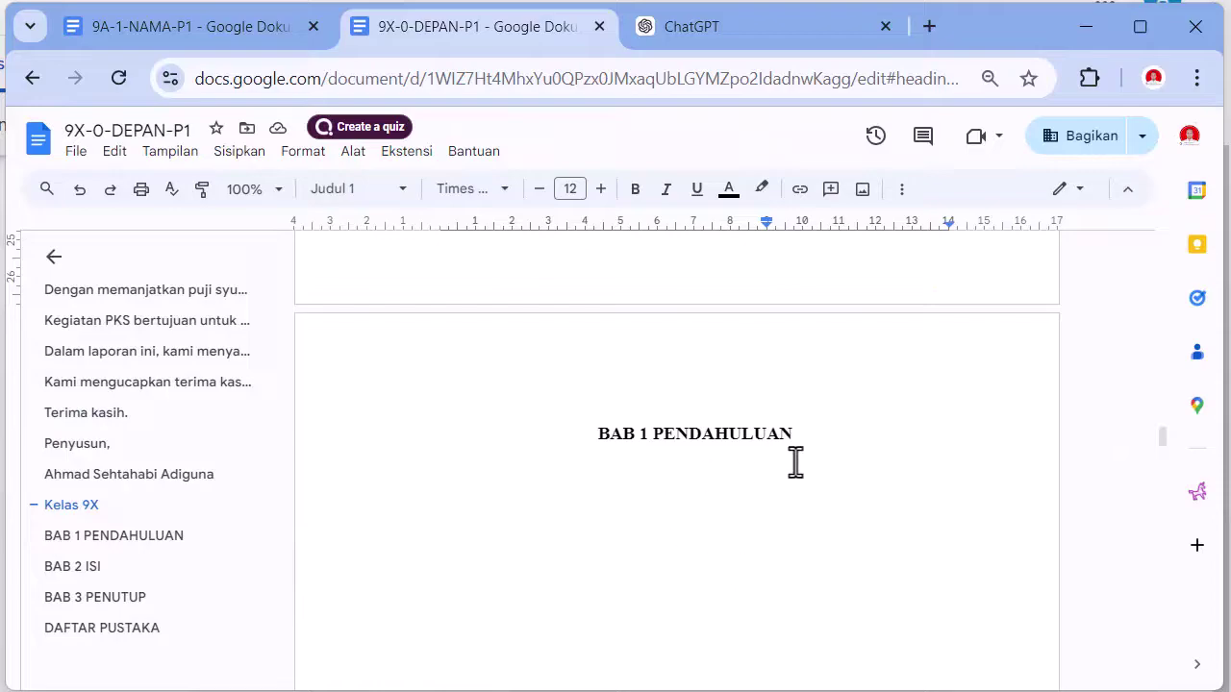
- Add 'BAB 1' and 'PENDAHULUAN' on two new lines below the original heading
{"action": "left_click", "coordinate": [818, 439]}
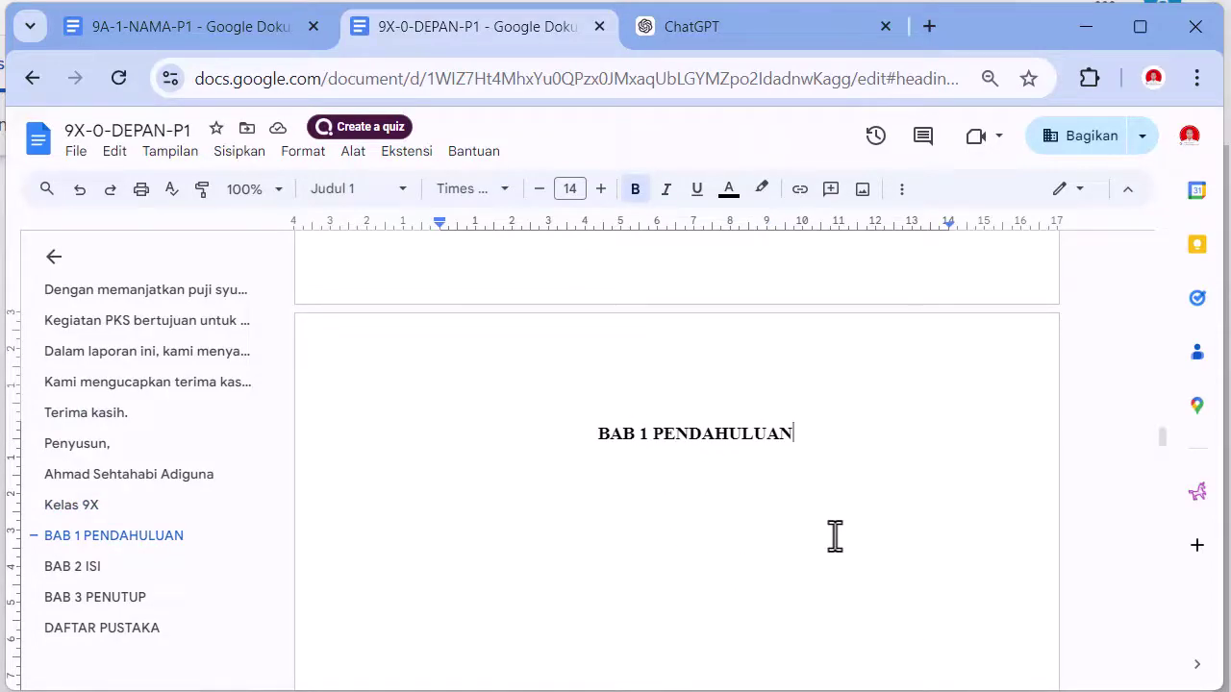
{"action": "key", "text": "Return"}
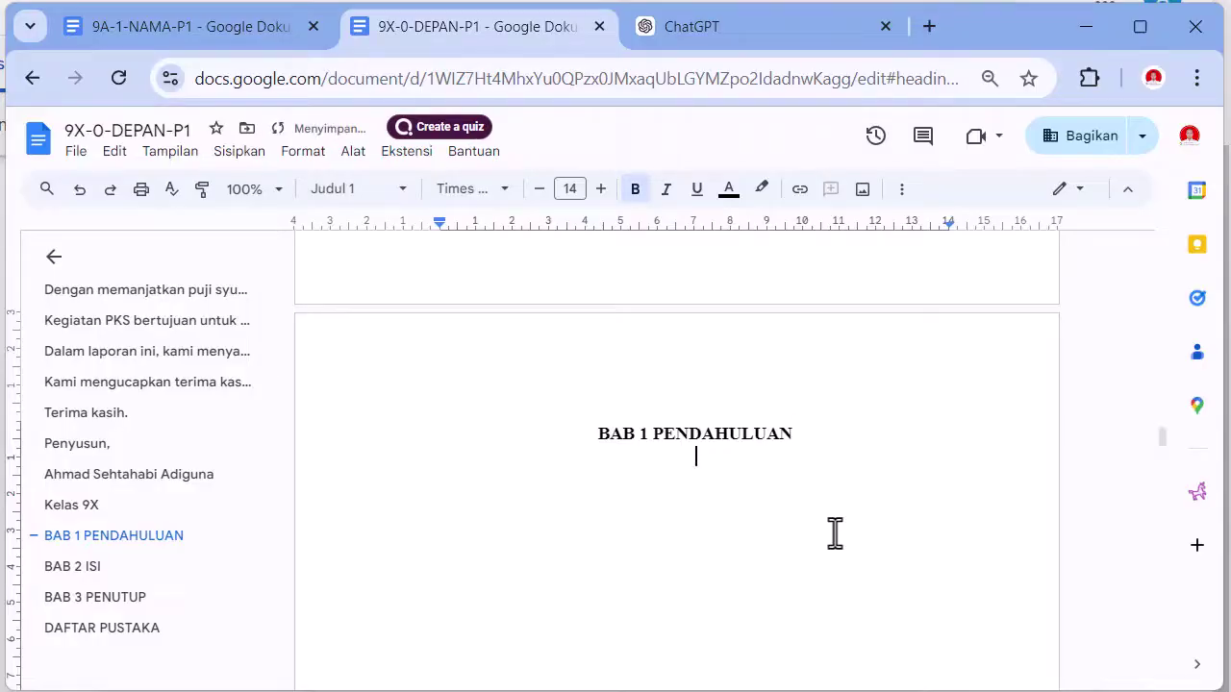
{"action": "type", "text": "BAB 1"}
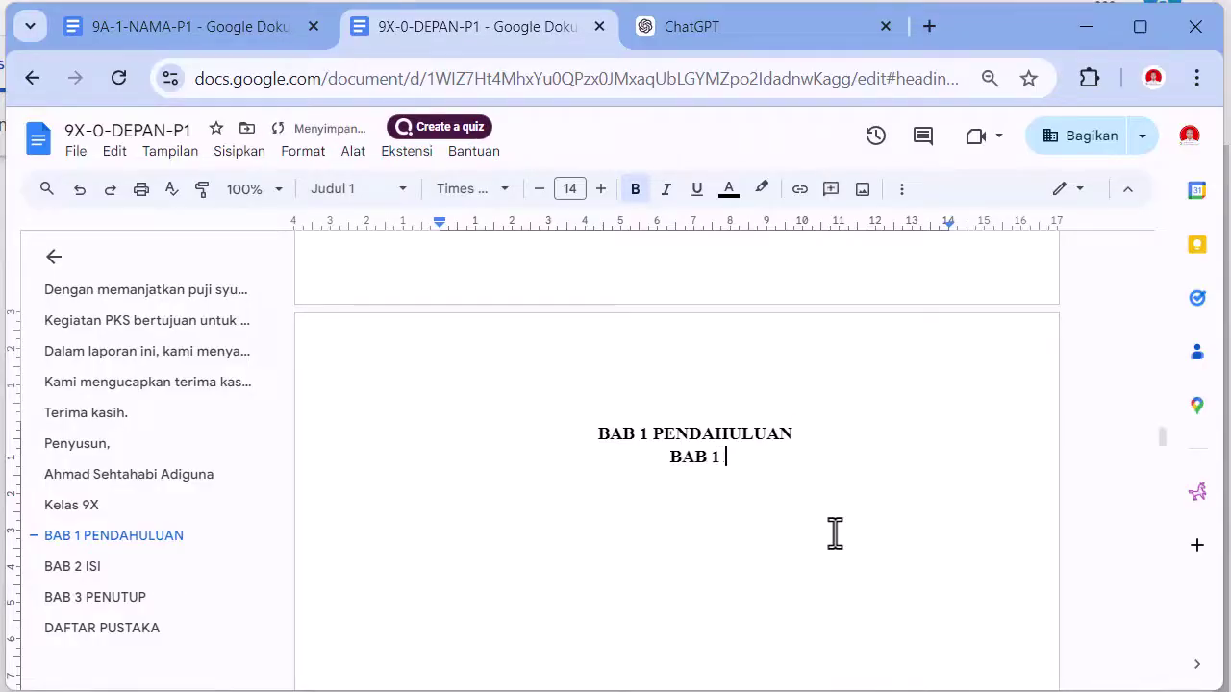
{"action": "key", "text": "Return"}
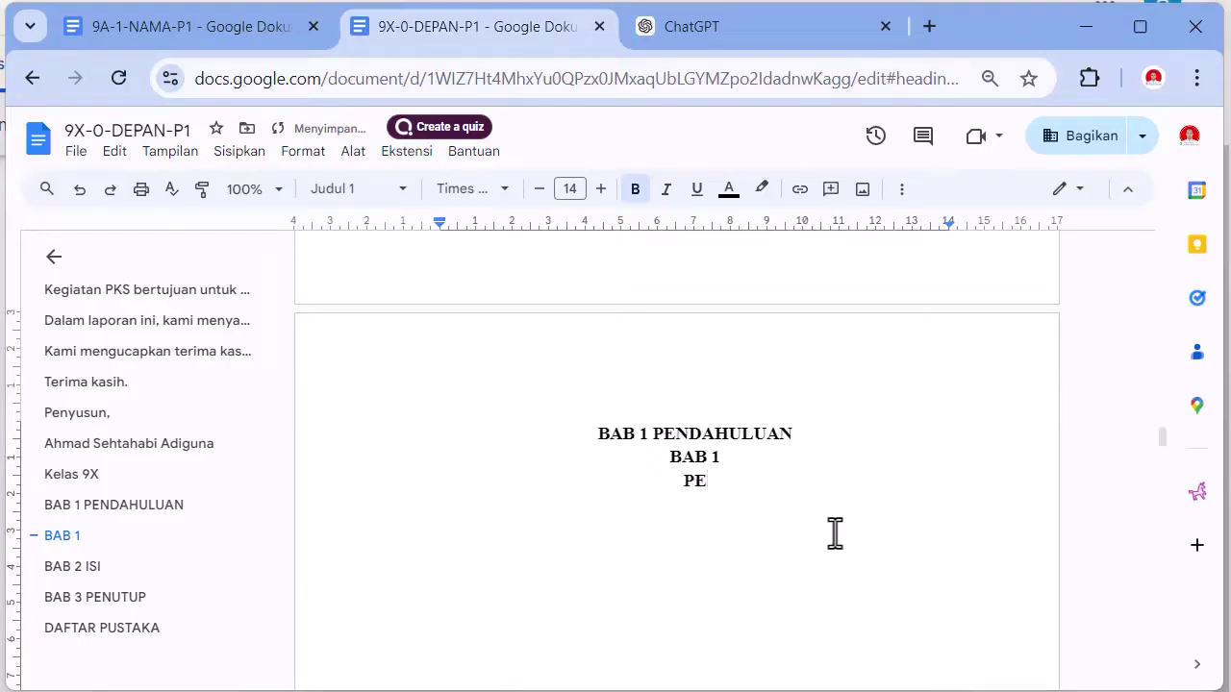
{"action": "type", "text": "PENDAHULUAN"}
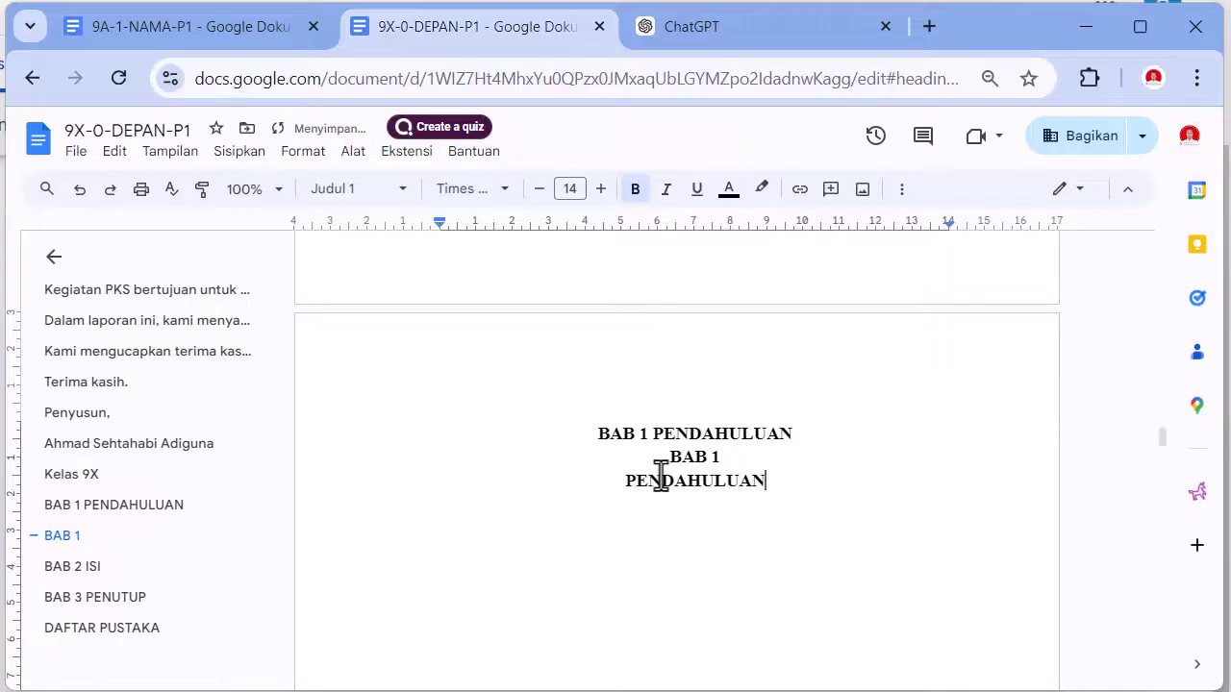
- Format the two new lines as Normal text, centred, 14pt bold Times New Roman
{"action": "left_click_drag", "start_coordinate": [664, 462], "coordinate": [768, 481]}
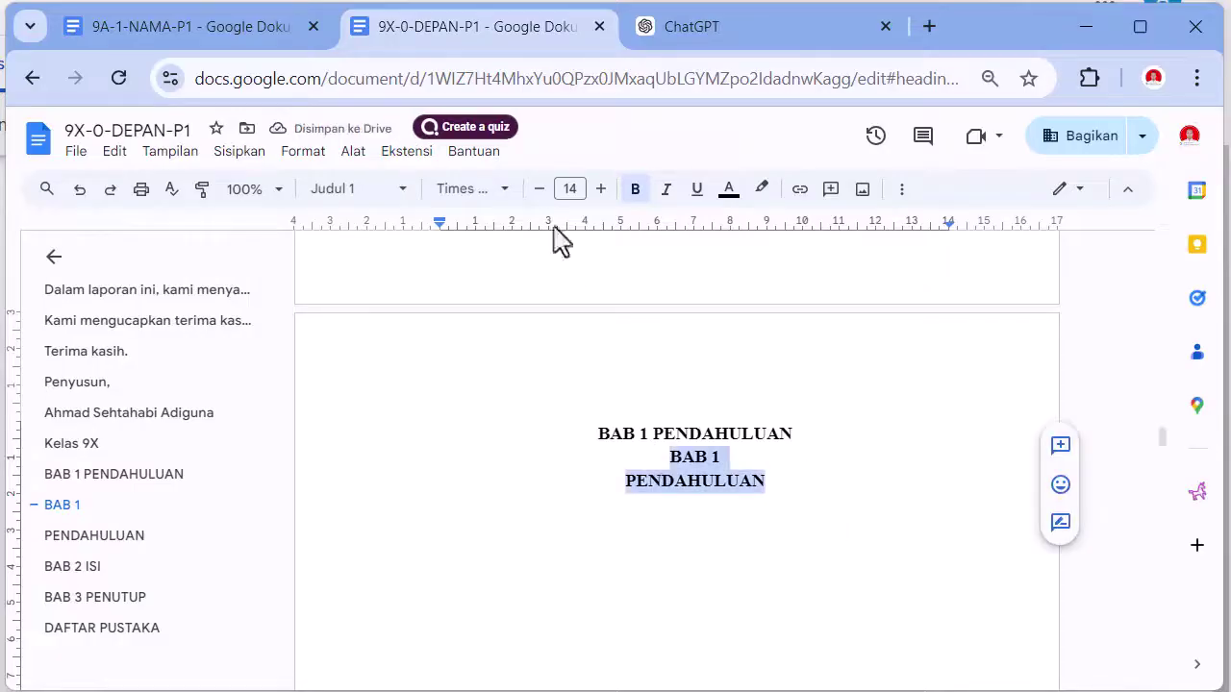
{"action": "left_click", "coordinate": [396, 197]}
{"action": "mouse_move", "coordinate": [404, 253]}
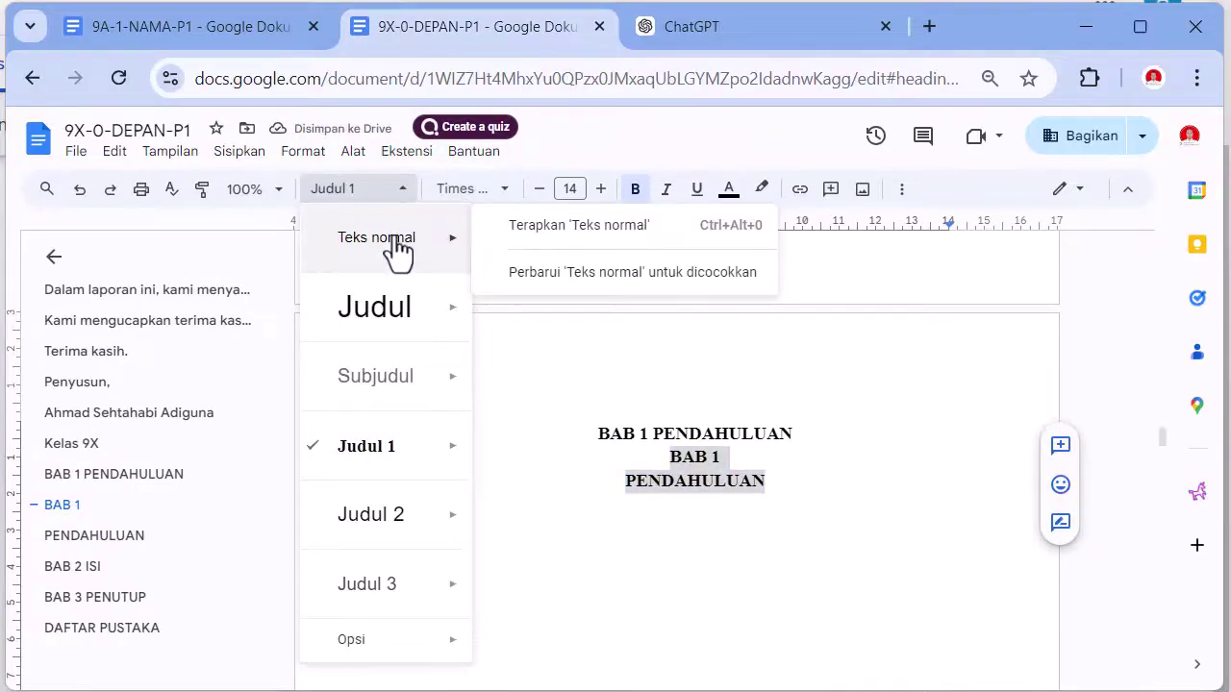
{"action": "left_click", "coordinate": [577, 252]}
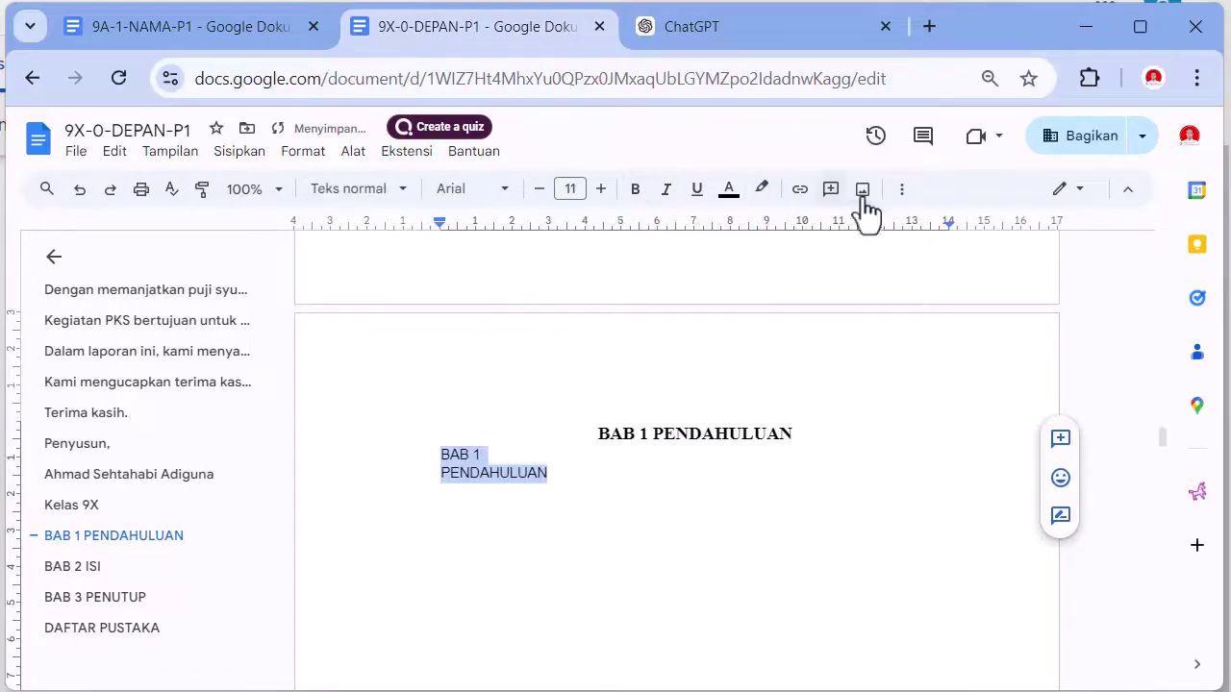
{"action": "left_click", "coordinate": [902, 190]}
{"action": "left_click", "coordinate": [650, 230]}
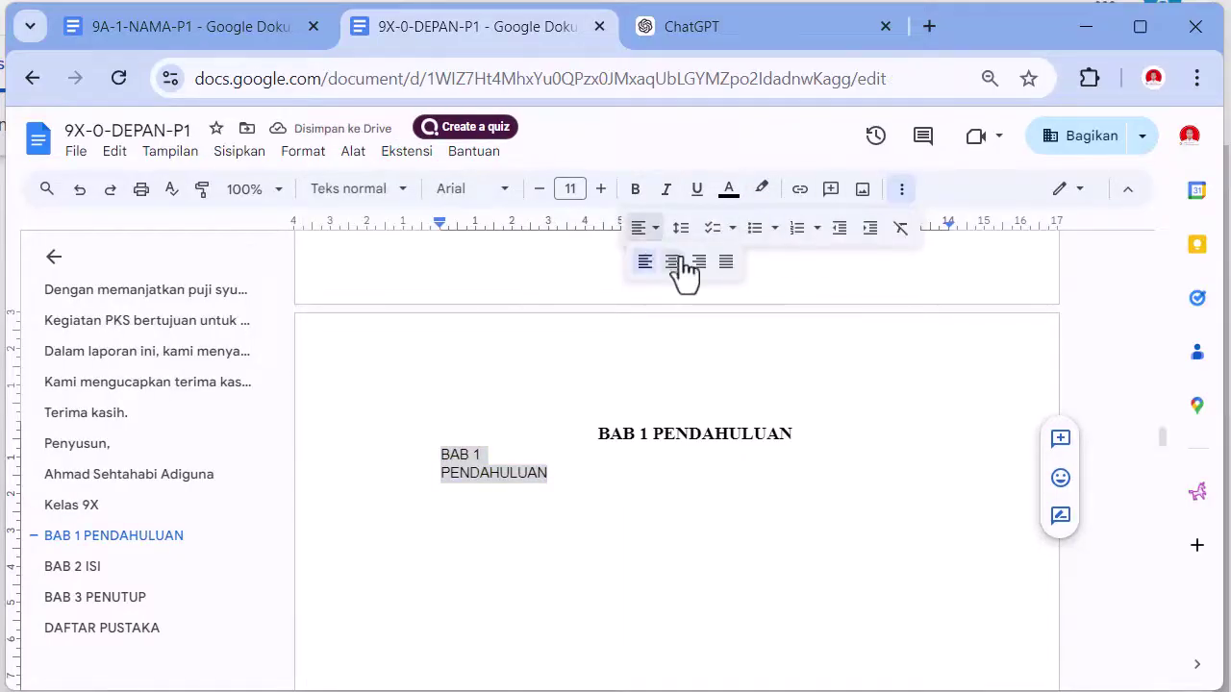
{"action": "left_click", "coordinate": [673, 265]}
{"action": "left_click", "coordinate": [602, 190]}
{"action": "left_click", "coordinate": [602, 190]}
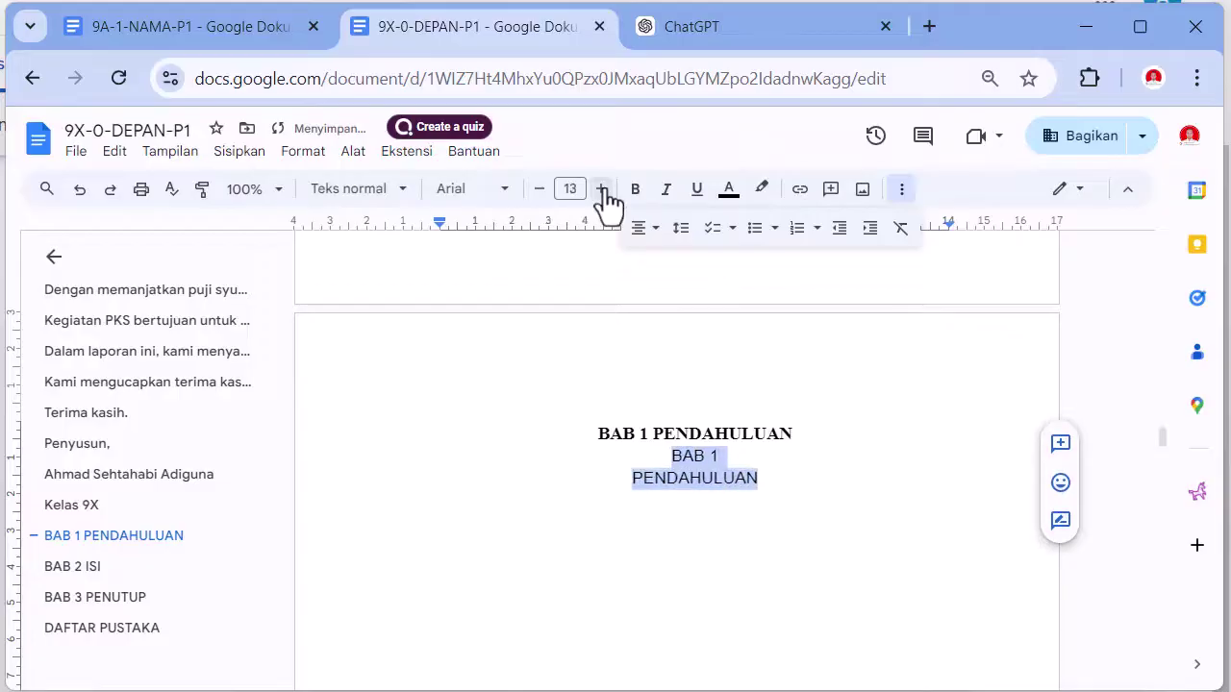
{"action": "left_click", "coordinate": [602, 190]}
{"action": "left_click", "coordinate": [631, 191]}
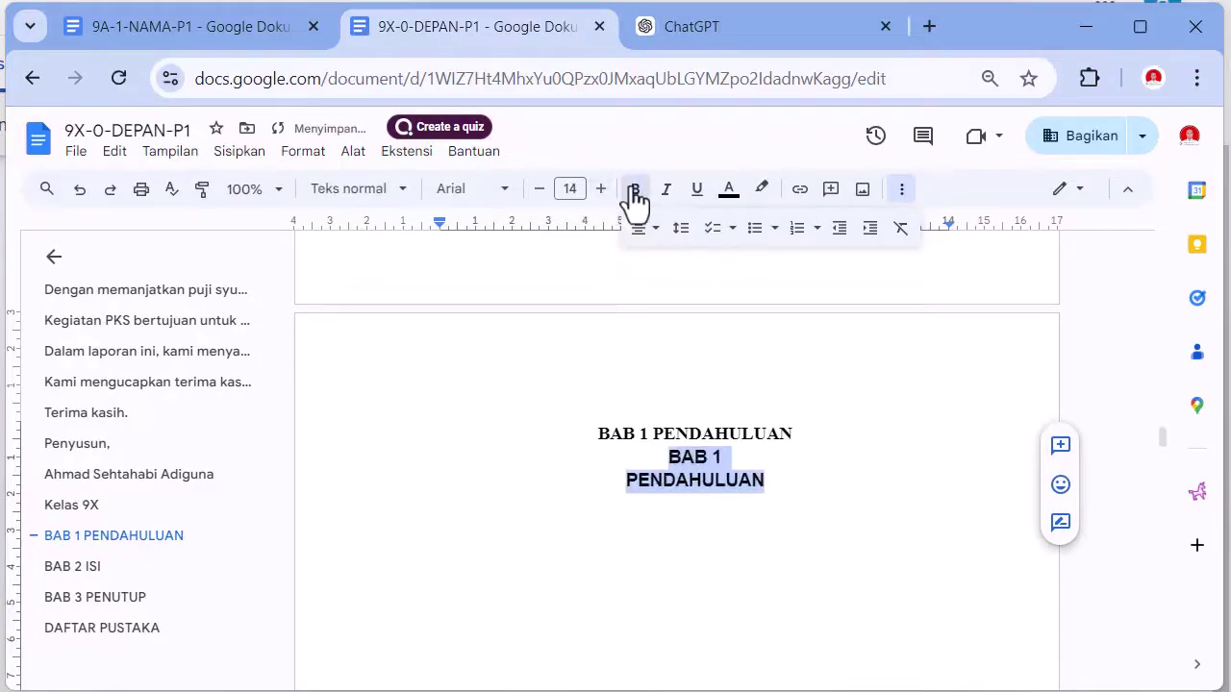
{"action": "left_click", "coordinate": [481, 193]}
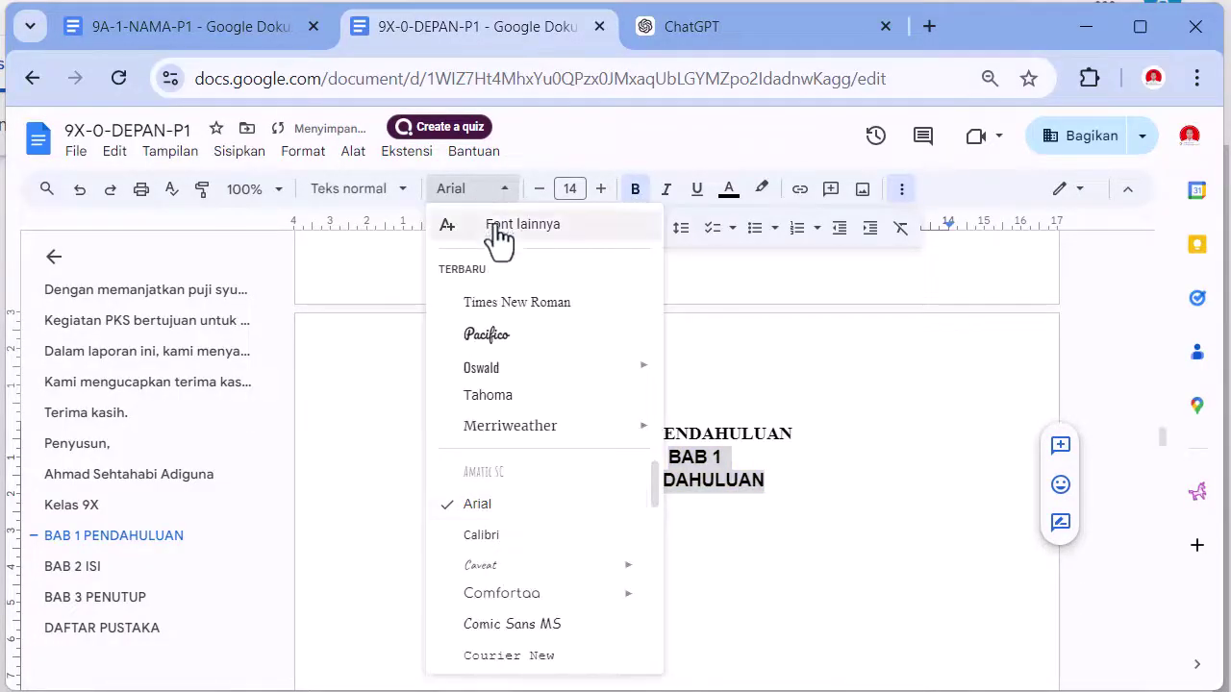
{"action": "left_click", "coordinate": [502, 304]}
{"action": "left_click", "coordinate": [736, 459]}
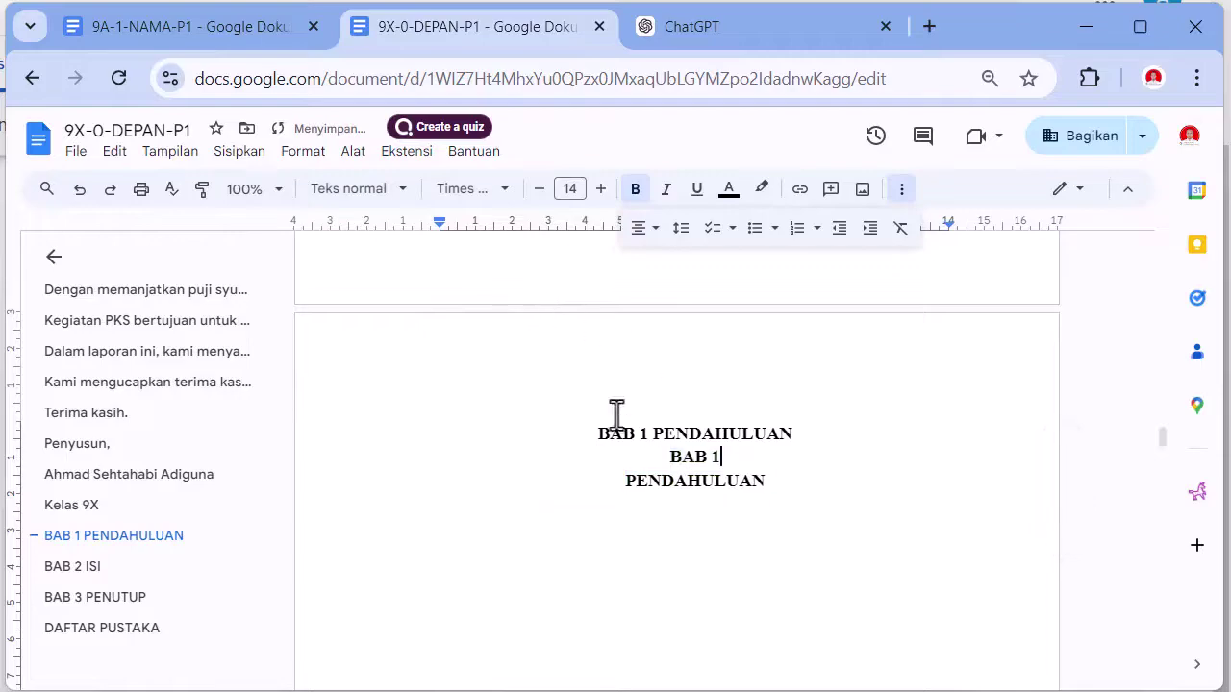
- Give the original BAB 1 PENDAHULUAN line Heading 1 in white, and add an empty line below the title
{"action": "left_click_drag", "start_coordinate": [577, 426], "coordinate": [806, 423]}
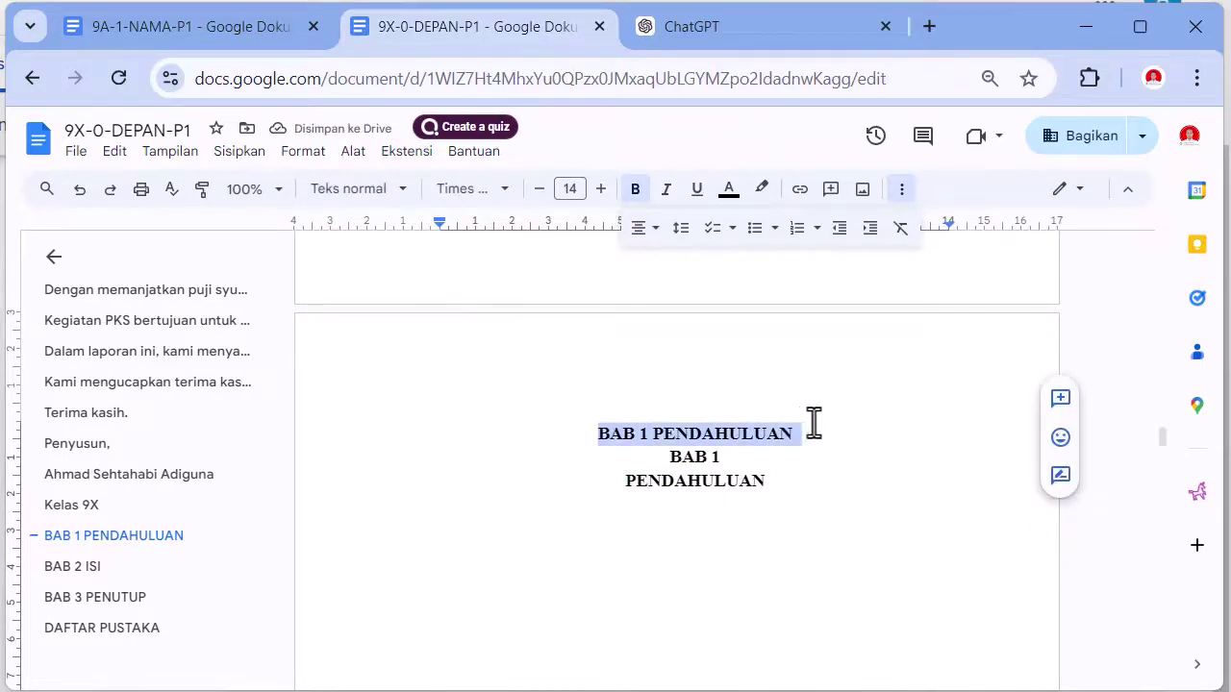
{"action": "key", "text": "ctrl+alt+1"}
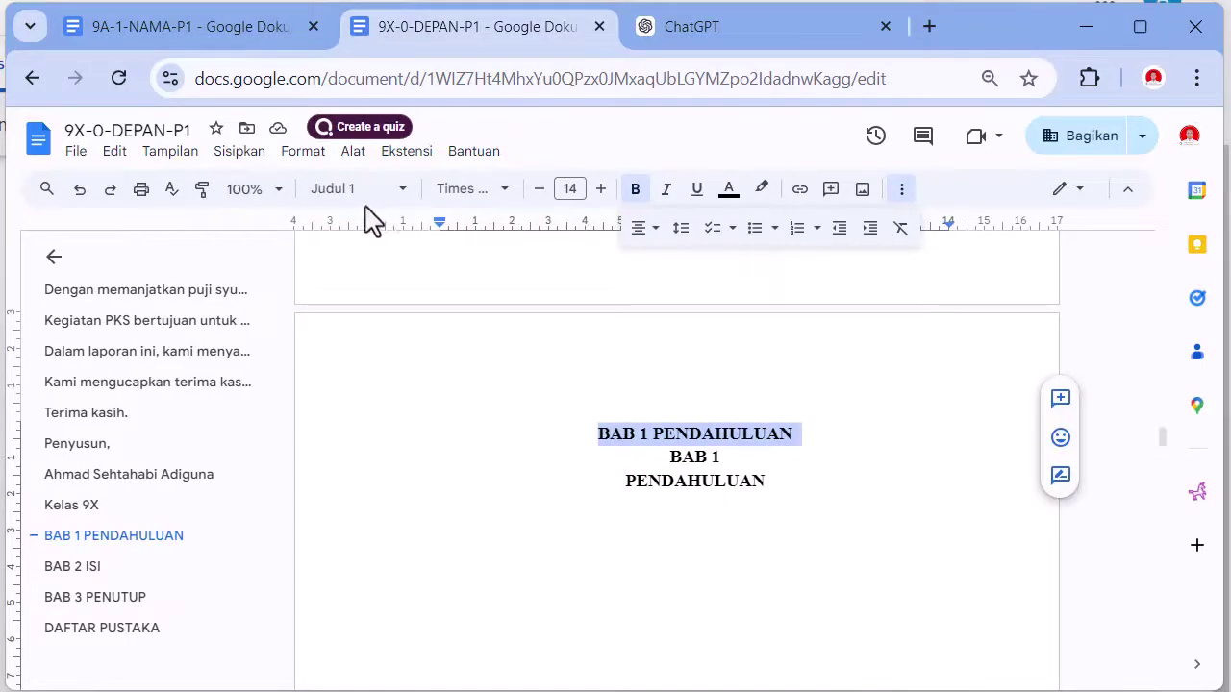
{"action": "left_click", "coordinate": [737, 204]}
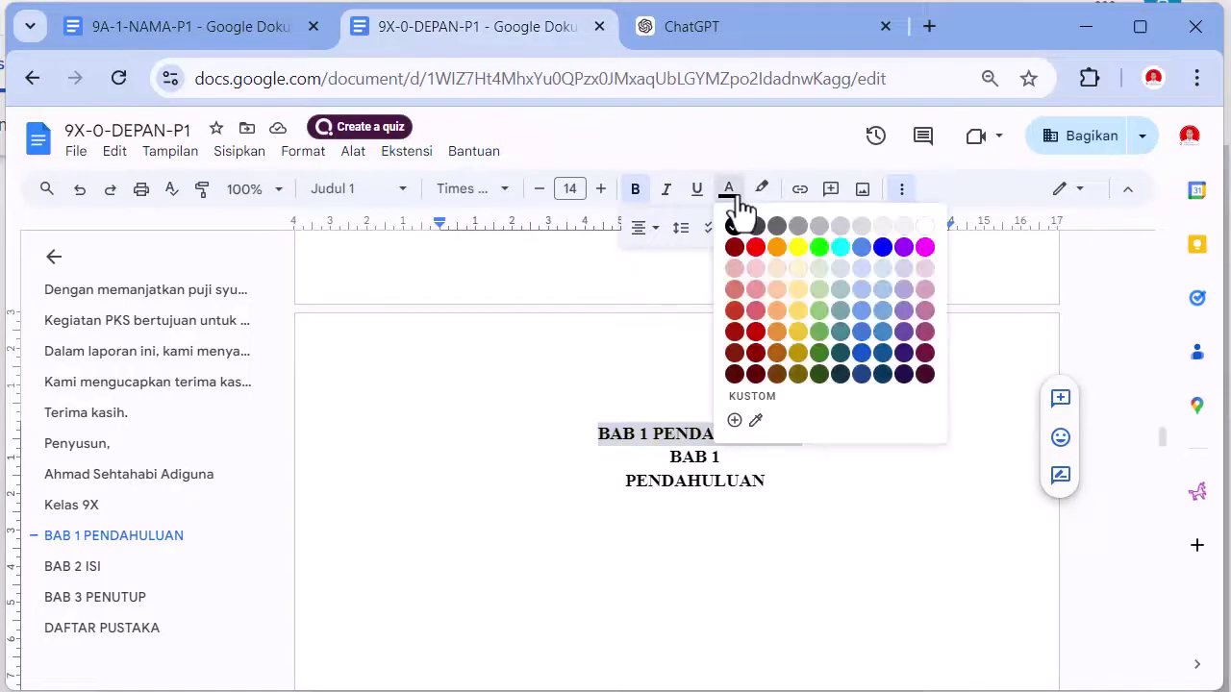
{"action": "left_click", "coordinate": [924, 227]}
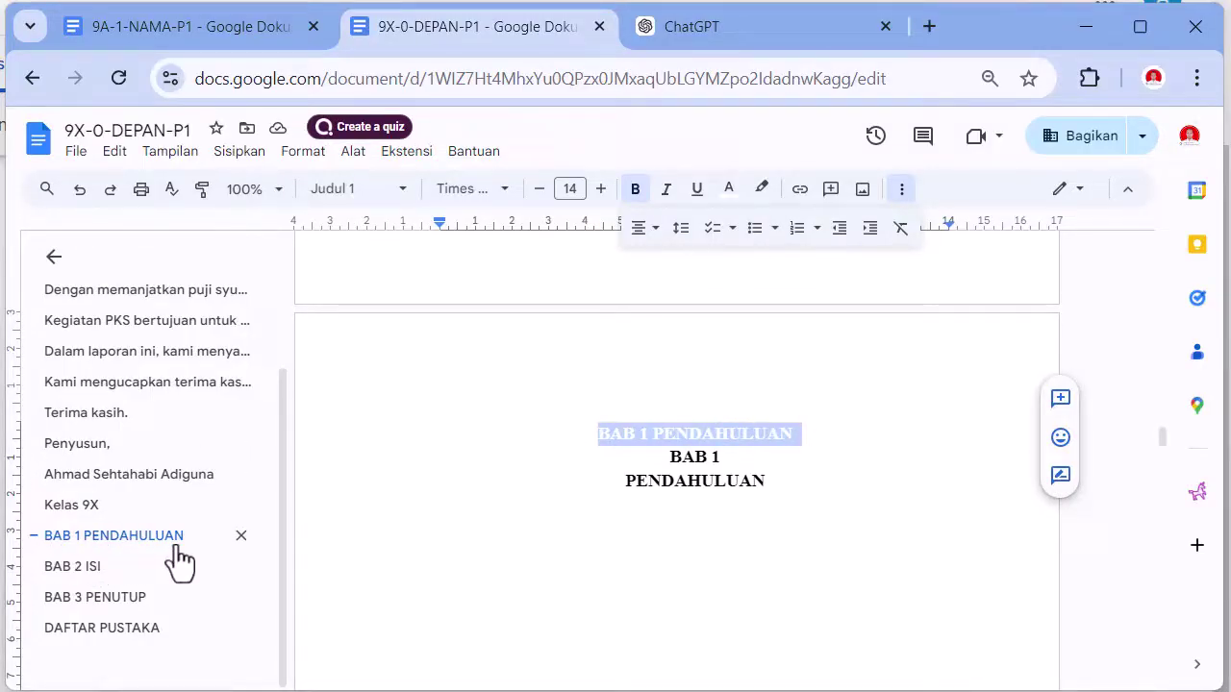
{"action": "left_click", "coordinate": [830, 491]}
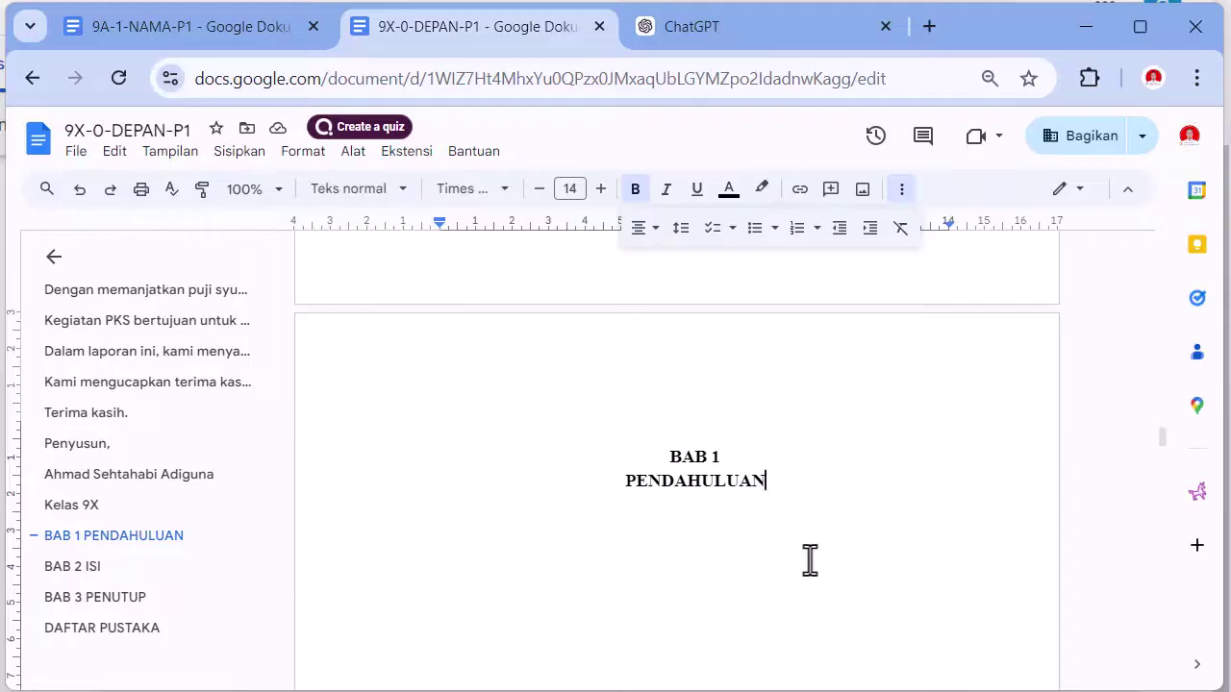
{"action": "key", "text": "Return"}
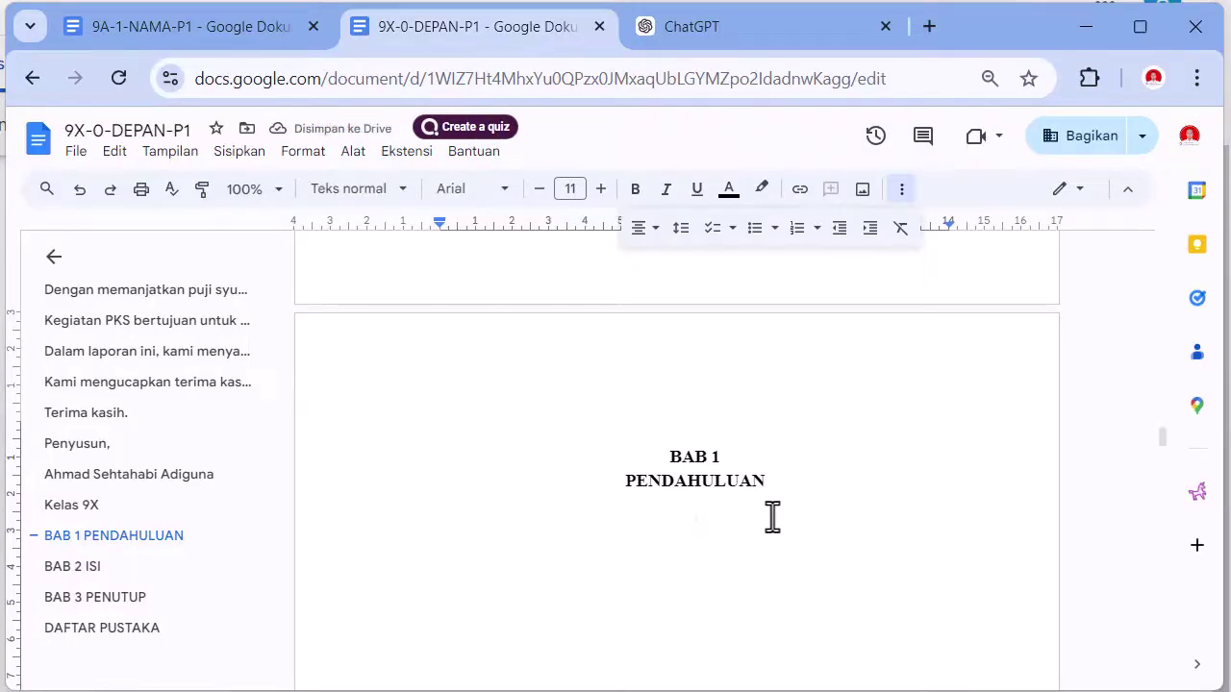
{"action": "left_click", "coordinate": [712, 29]}
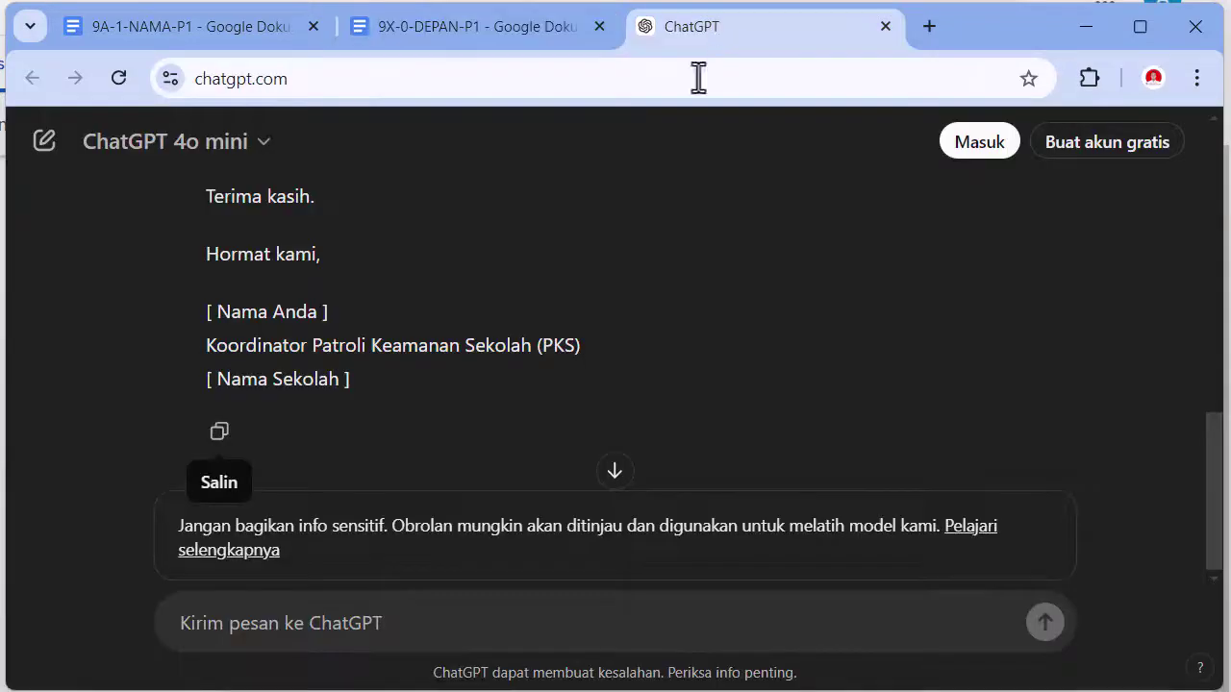
- Ask ChatGPT: 'Buatkan saya untuk BAB 1 Pendahuluannya juga'
{"action": "left_click", "coordinate": [432, 630]}
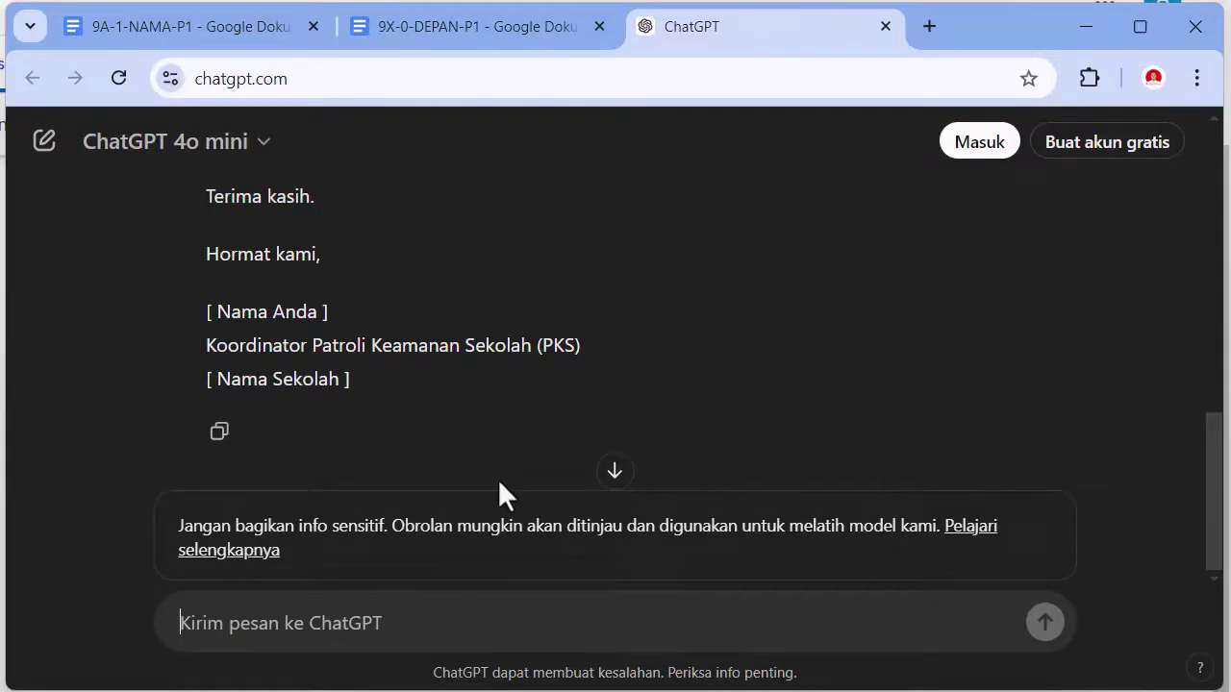
{"action": "type", "text": "Buatkan saya u"}
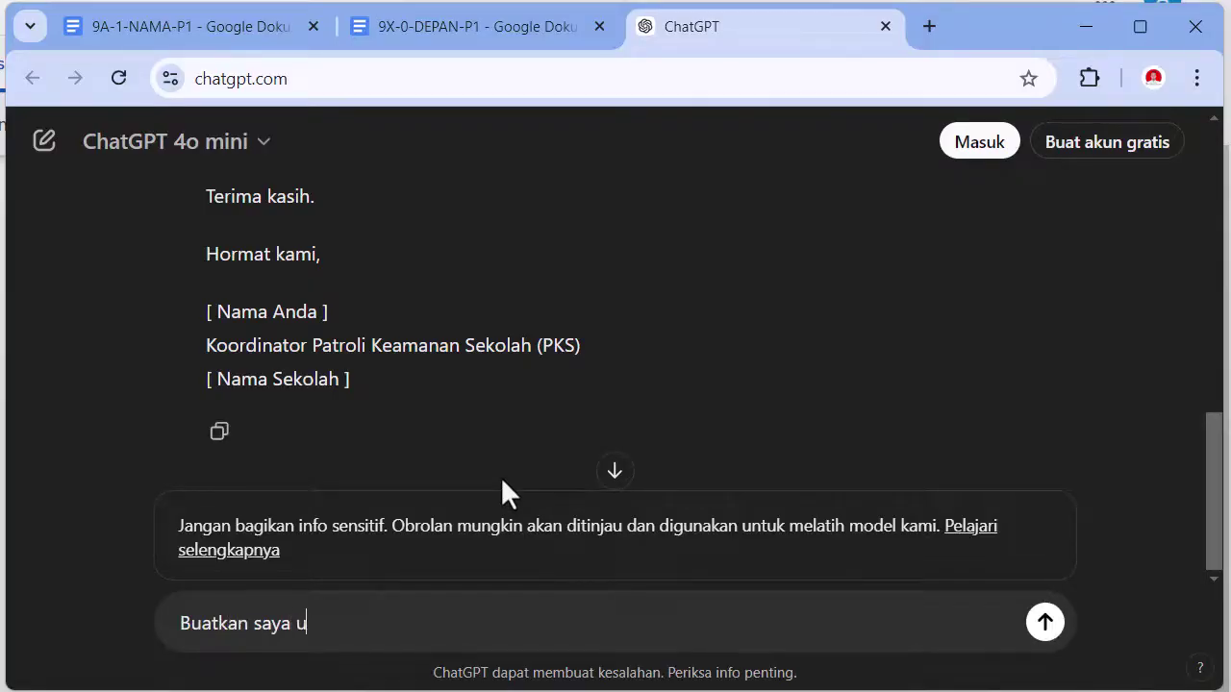
{"action": "type", "text": "ntuk BAB 1 Pendahua"}
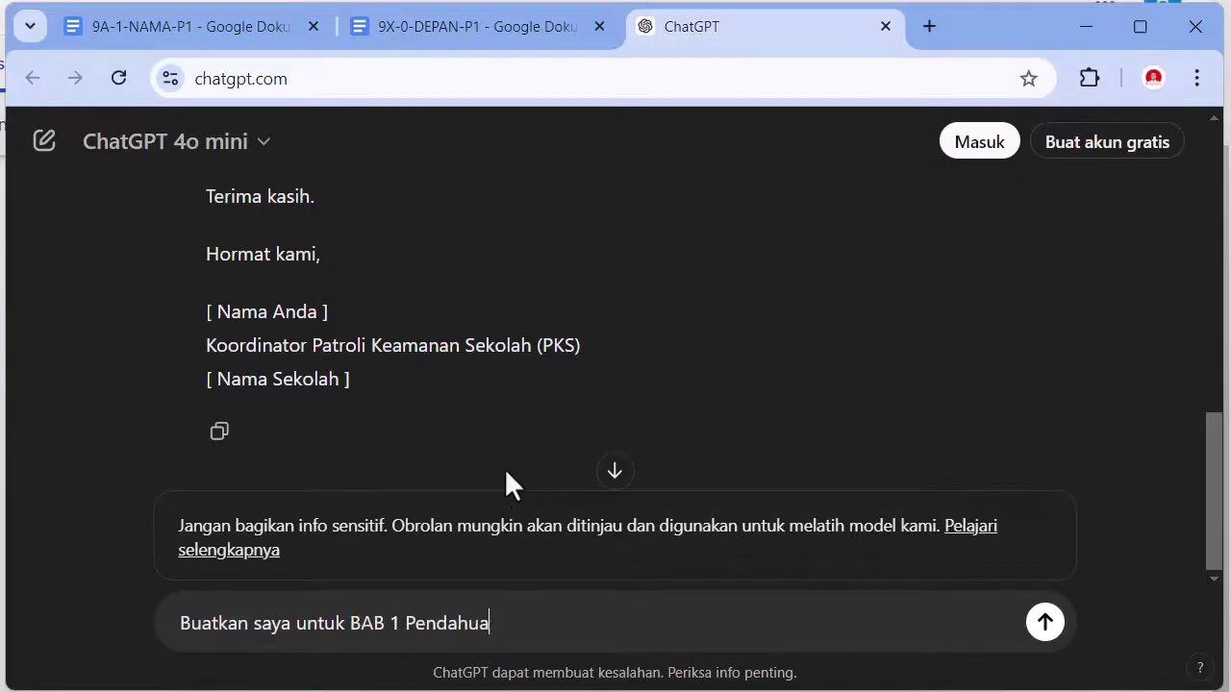
{"action": "key", "text": "BackSpace"}
{"action": "key", "text": "BackSpace"}
{"action": "type", "text": "uluannya juga"}
{"action": "key", "text": "Return"}
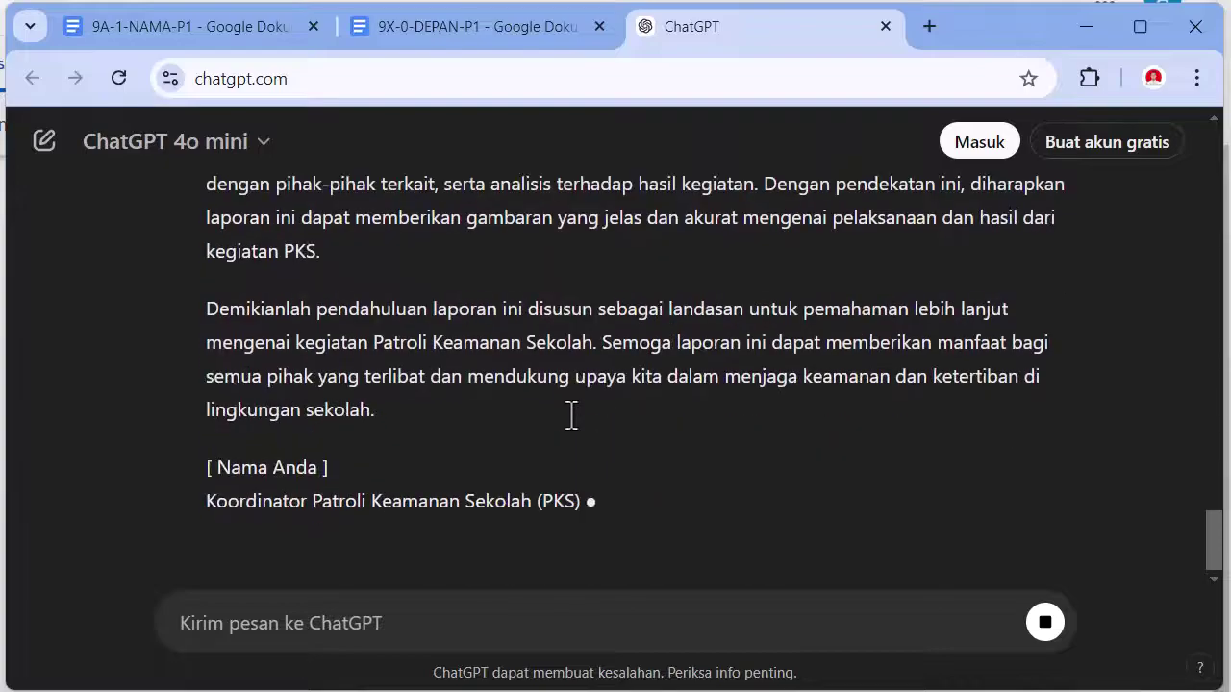
- Copy ChatGPT's complete BAB 1 Pendahuluan reply
{"action": "scroll", "coordinate": [571, 415], "scroll_direction": "up", "scroll_amount": 20}
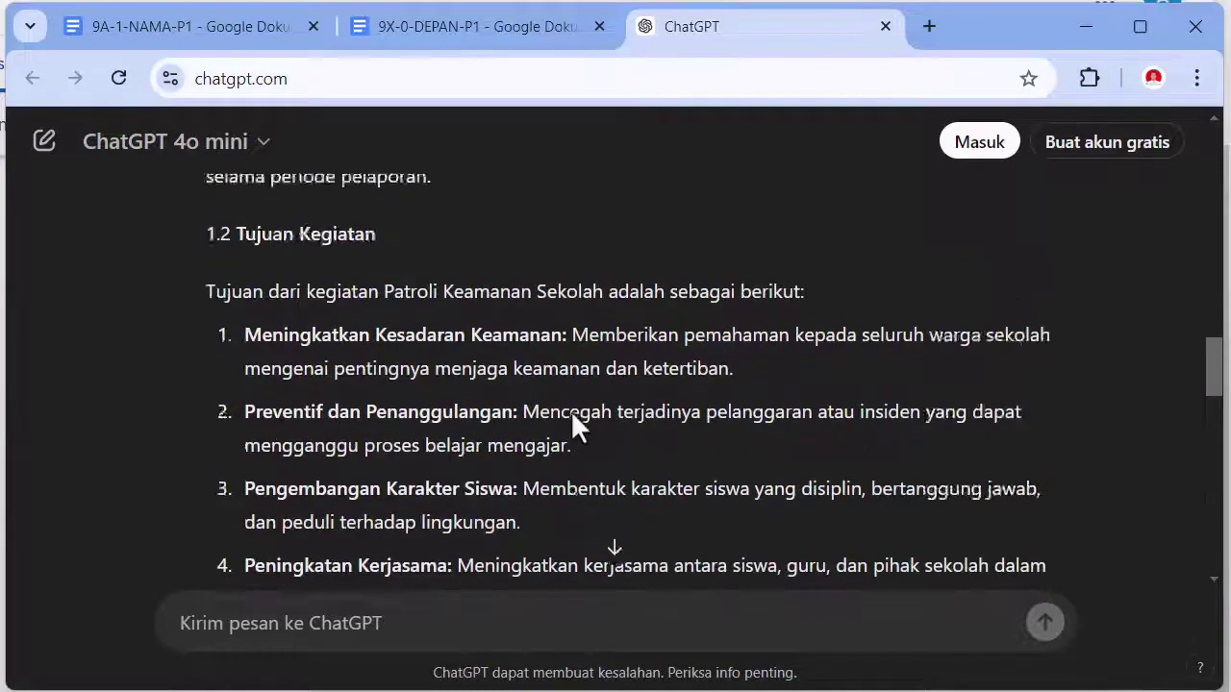
{"action": "scroll", "coordinate": [548, 419], "scroll_direction": "up", "scroll_amount": 3}
{"action": "scroll", "coordinate": [481, 423], "scroll_direction": "down", "scroll_amount": 15}
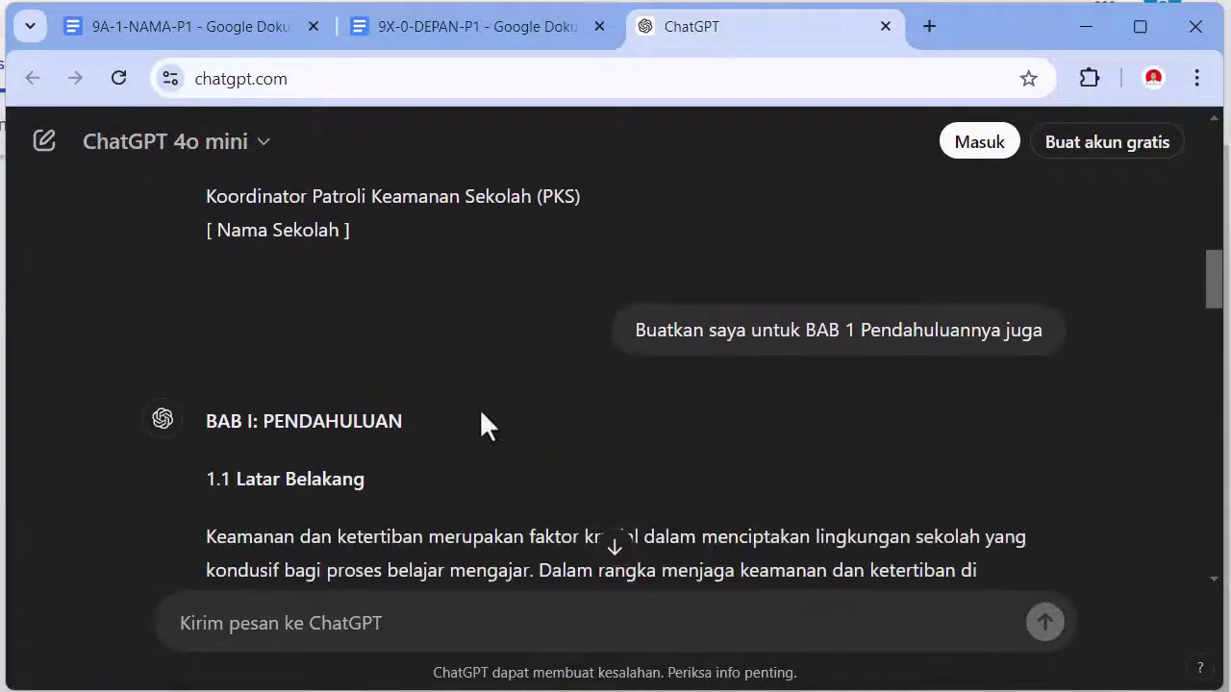
{"action": "scroll", "coordinate": [476, 447], "scroll_direction": "down", "scroll_amount": 4}
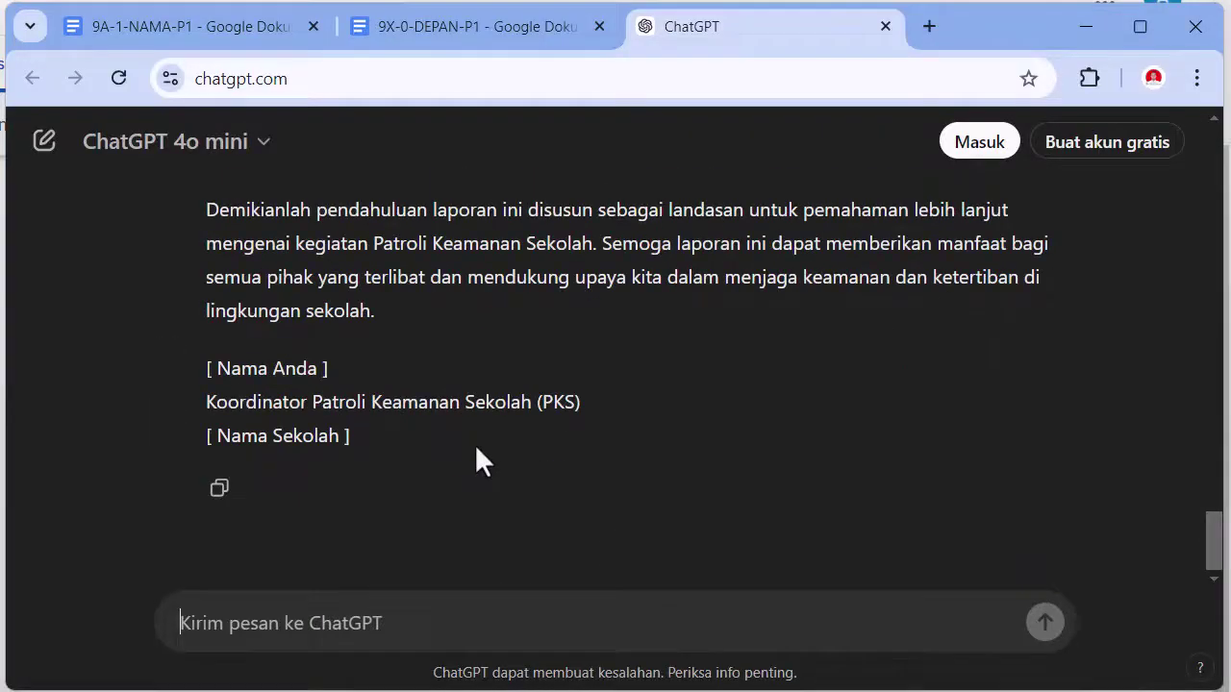
{"action": "left_click", "coordinate": [218, 492]}
- Paste the BAB 1 text without formatting on the empty line under PENDAHULUAN
{"action": "left_click", "coordinate": [471, 39]}
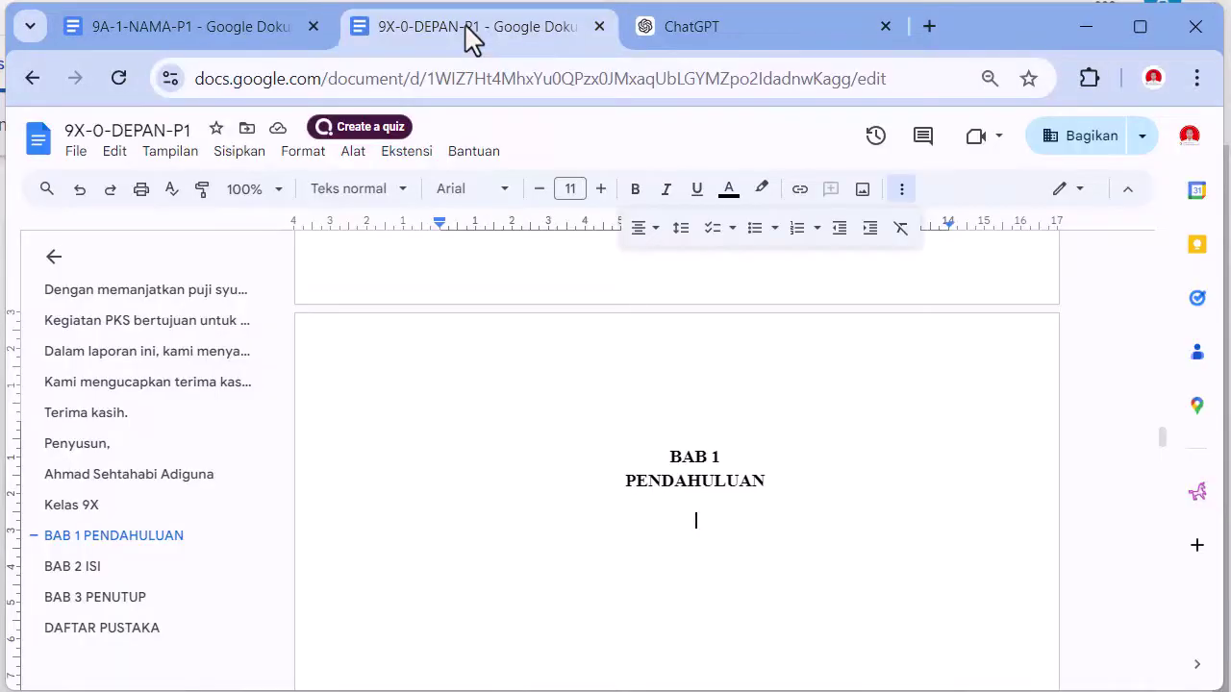
{"action": "right_click", "coordinate": [695, 525]}
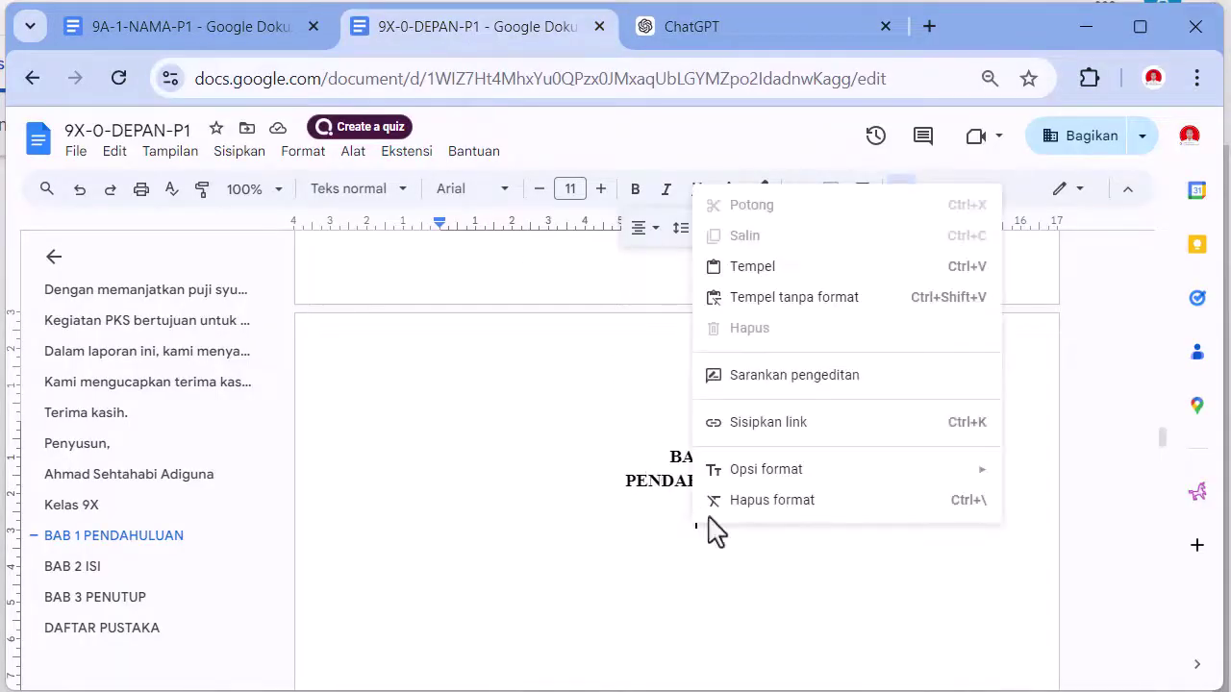
{"action": "left_click", "coordinate": [797, 301]}
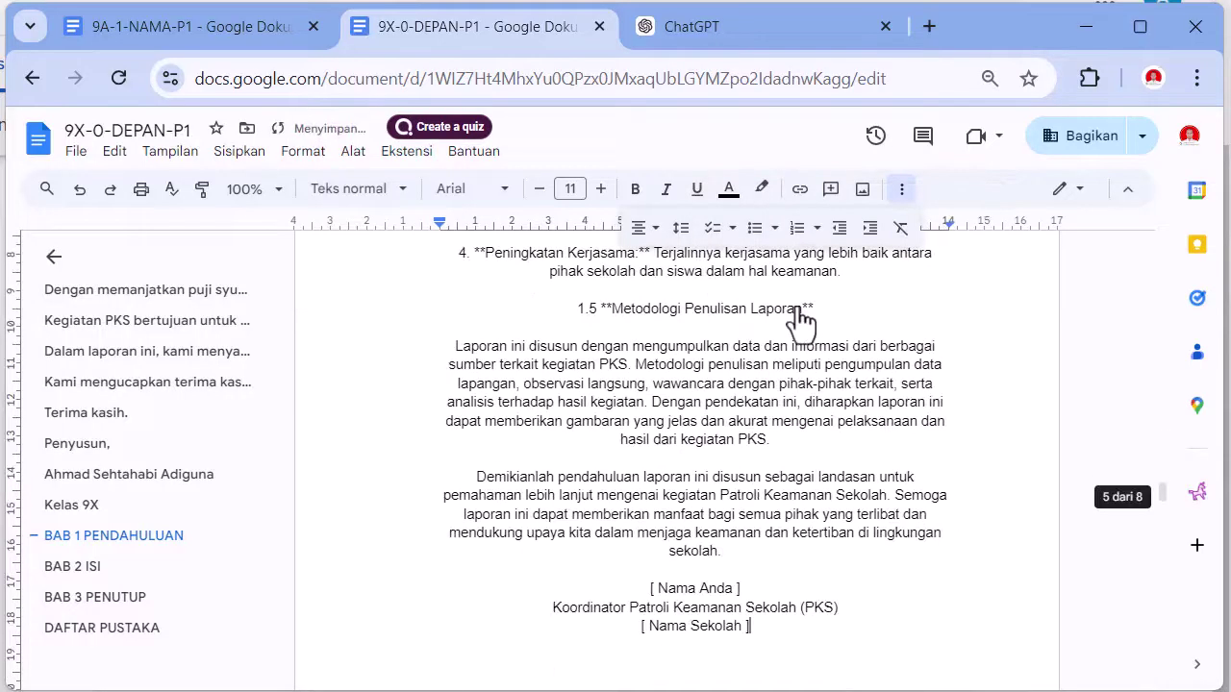
{"action": "scroll", "coordinate": [769, 385], "scroll_direction": "up", "scroll_amount": 5}
{"action": "scroll", "coordinate": [737, 404], "scroll_direction": "up", "scroll_amount": 10}
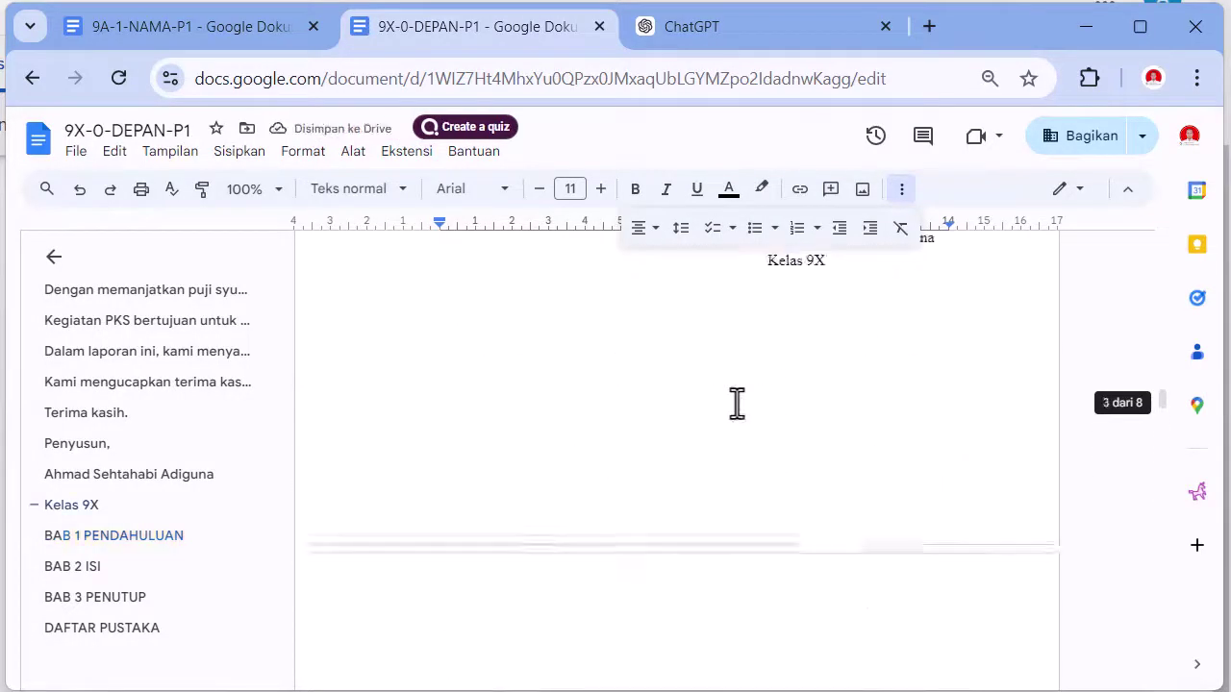
{"action": "scroll", "coordinate": [737, 404], "scroll_direction": "down", "scroll_amount": 3}
- Justify the pasted text and indent each paragraph's first line to 1,25
{"action": "left_click", "coordinate": [600, 415]}
{"action": "key", "text": "ctrl+shift+End"}
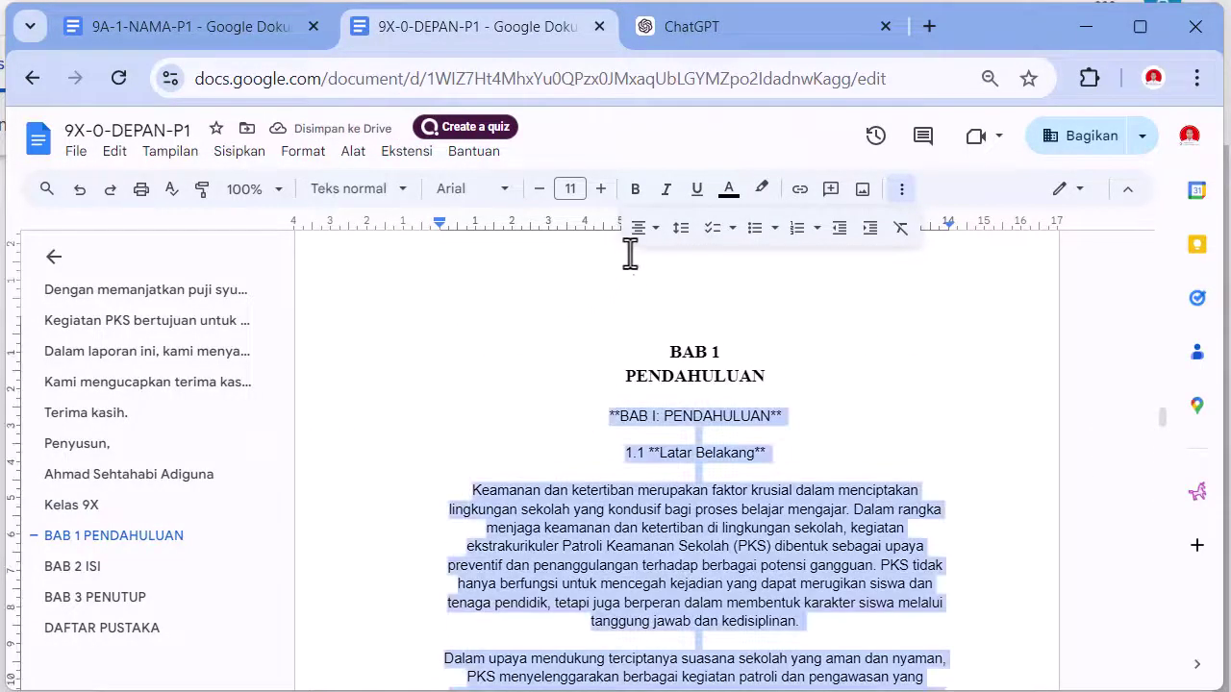
{"action": "left_click", "coordinate": [638, 227]}
{"action": "left_click", "coordinate": [727, 263]}
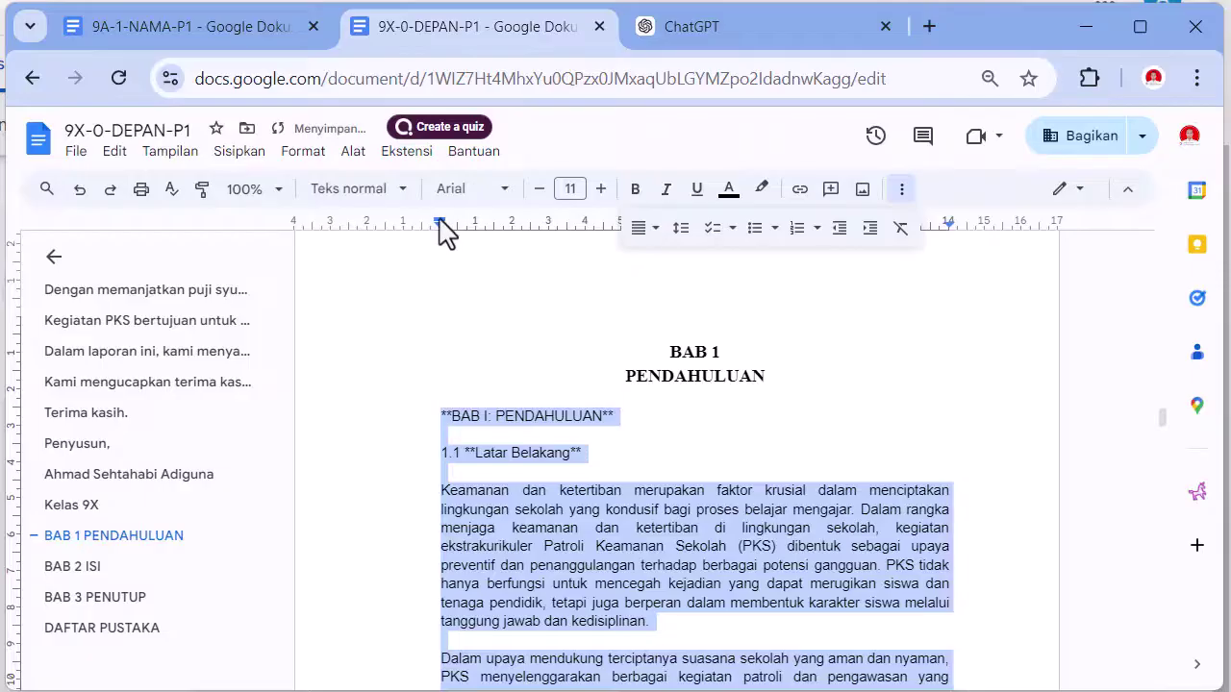
{"action": "left_click_drag", "start_coordinate": [440, 221], "coordinate": [484, 233]}
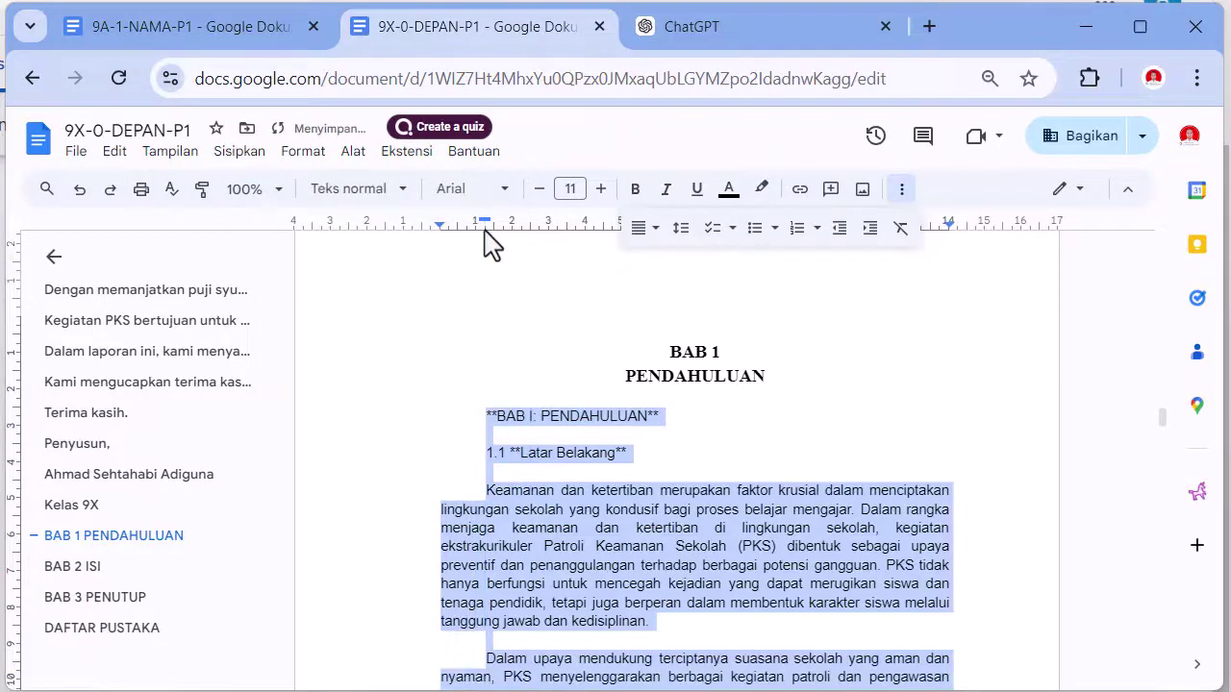
{"action": "left_click", "coordinate": [366, 420]}
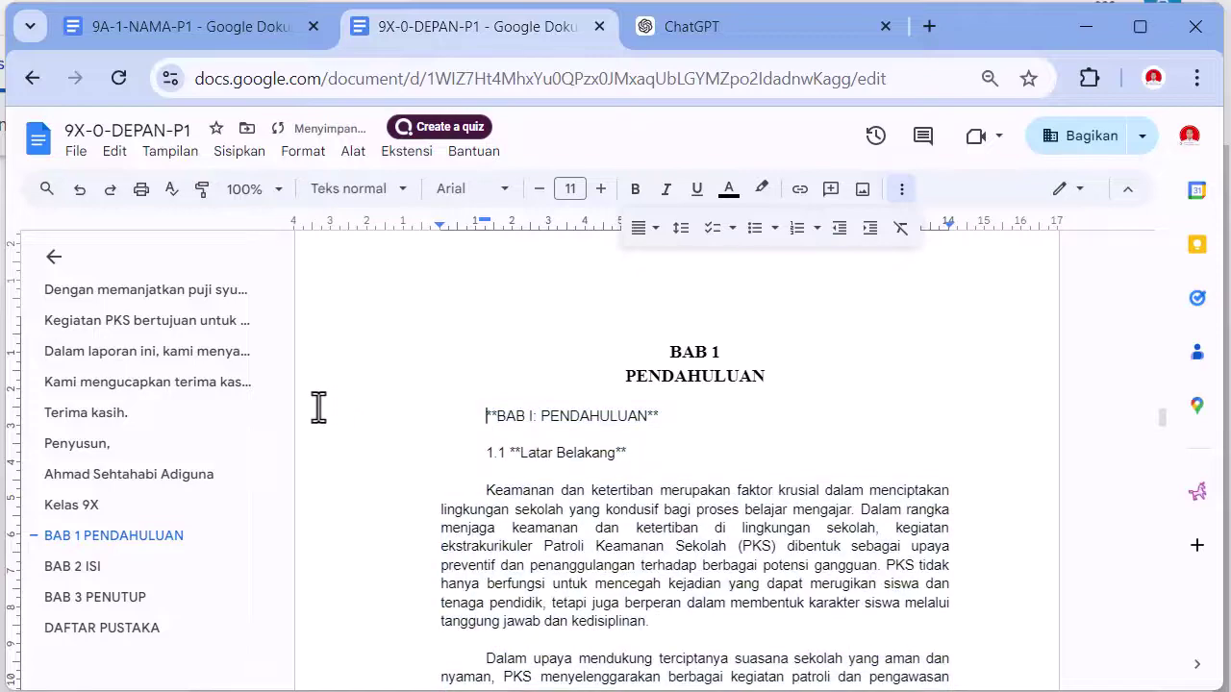
{"action": "key", "text": "Up"}
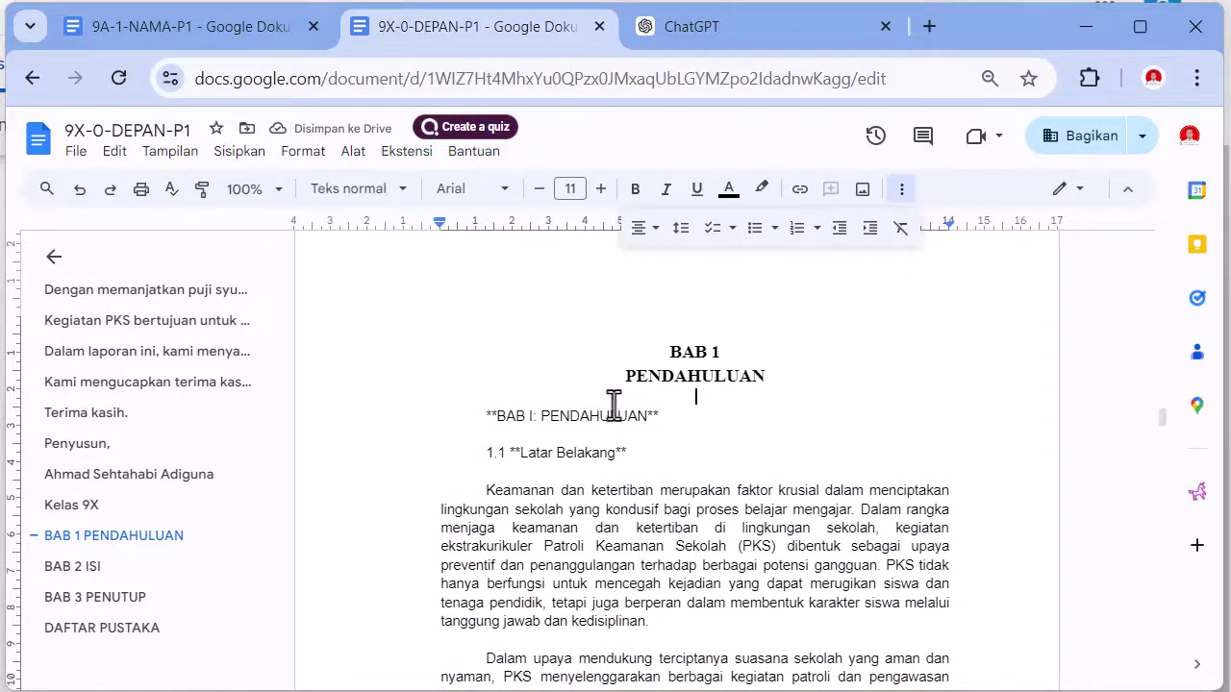
- Delete the duplicate 'BAB I: PENDAHULUAN' line
{"action": "left_click_drag", "start_coordinate": [665, 416], "coordinate": [455, 406]}
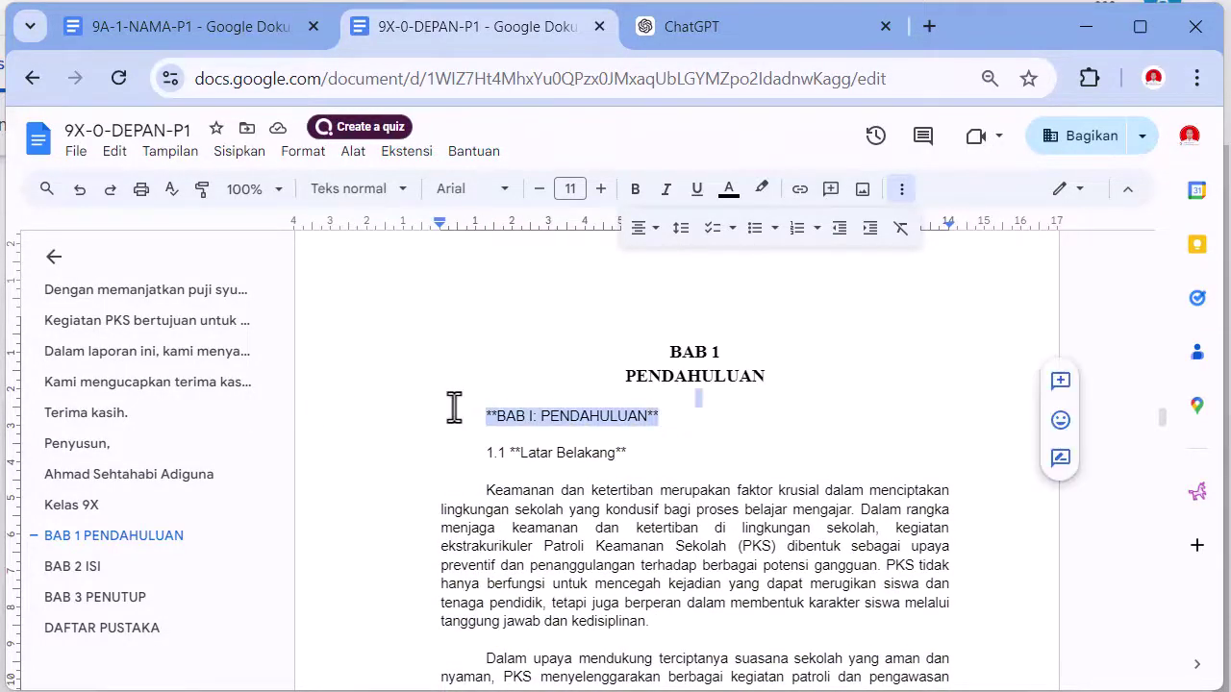
{"action": "key", "text": "BackSpace"}
{"action": "key", "text": "BackSpace"}
{"action": "scroll", "coordinate": [535, 432], "scroll_direction": "down", "scroll_amount": 4}
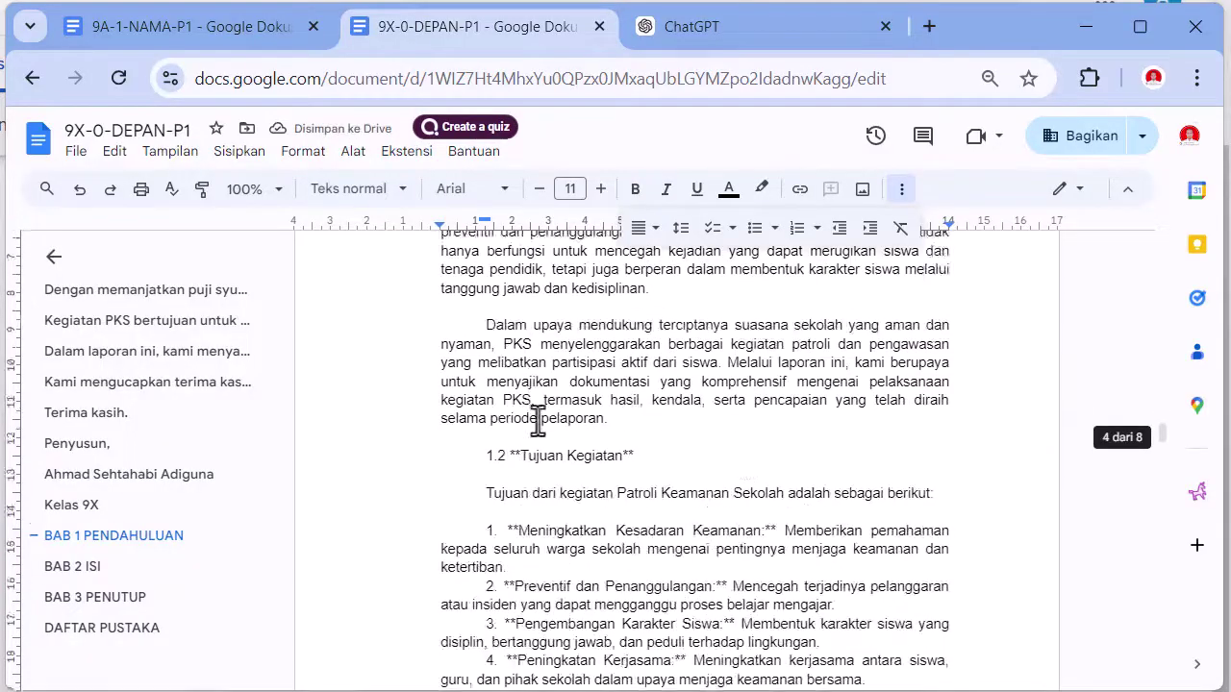
{"action": "scroll", "coordinate": [541, 421], "scroll_direction": "up", "scroll_amount": 4}
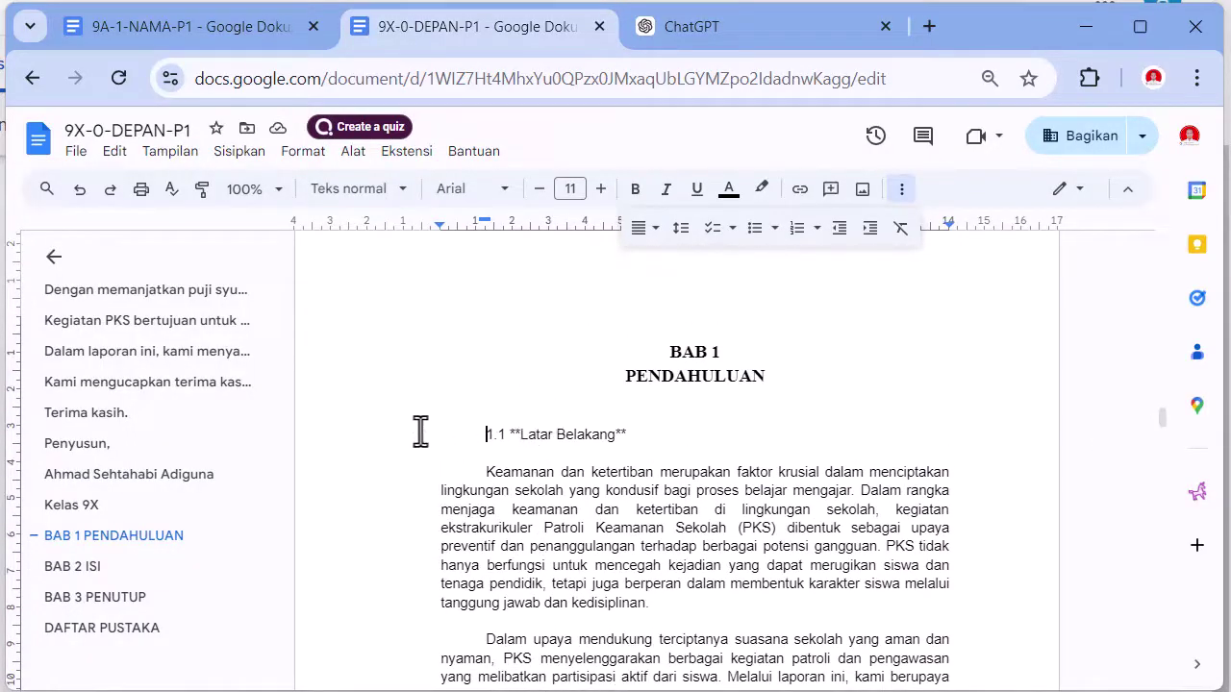
- Select the 1.1 Latar Belakang subheading
{"action": "left_click_drag", "start_coordinate": [394, 432], "coordinate": [656, 434]}
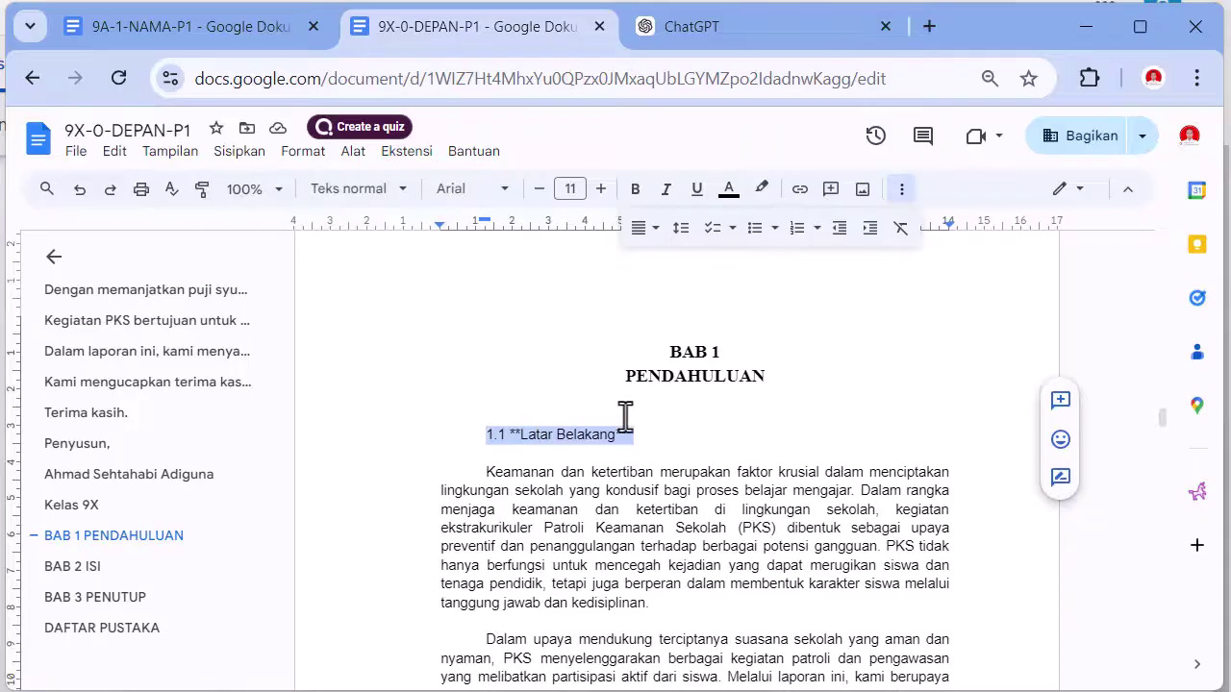
{"action": "scroll", "coordinate": [507, 352], "scroll_direction": "down", "scroll_amount": 3}
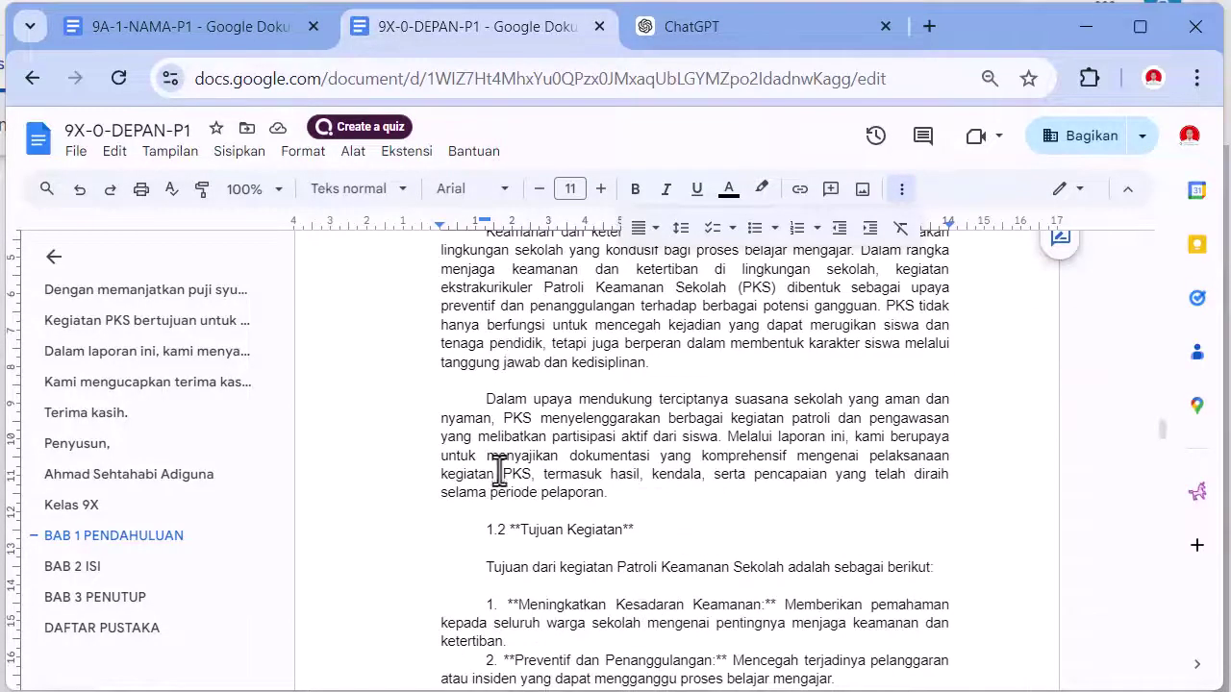
{"action": "left_click", "coordinate": [500, 531], "text": "shift"}
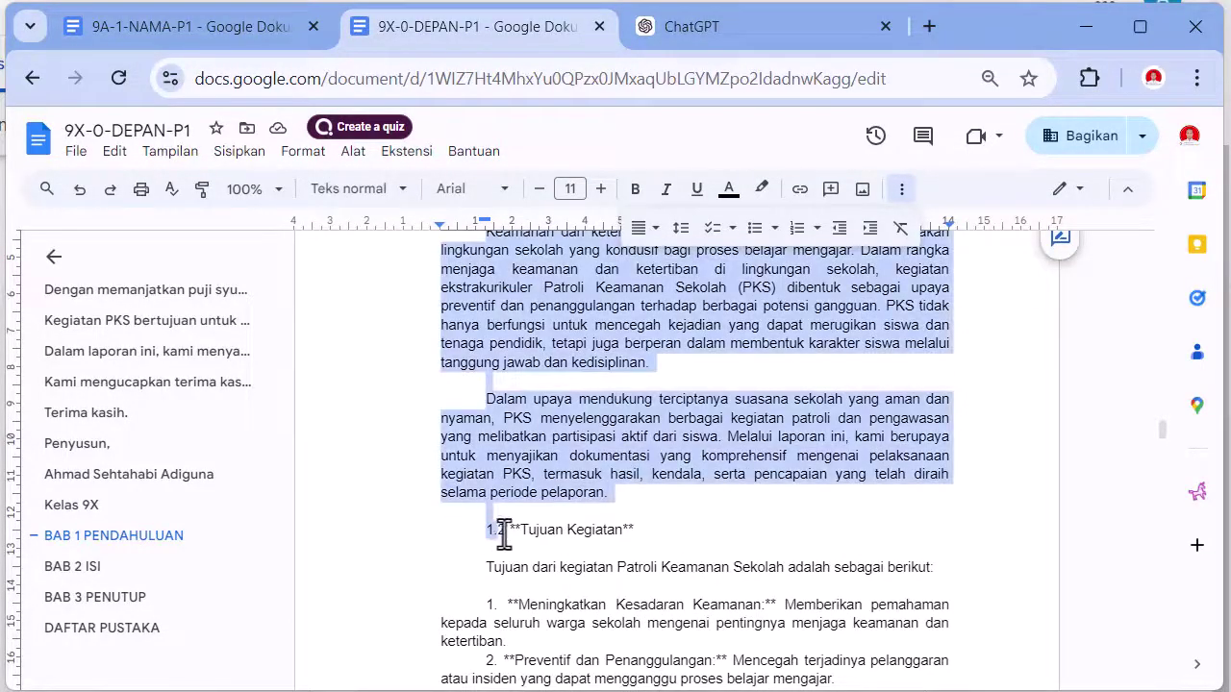
{"action": "scroll", "coordinate": [440, 475], "scroll_direction": "up", "scroll_amount": 3}
{"action": "left_click", "coordinate": [433, 442]}
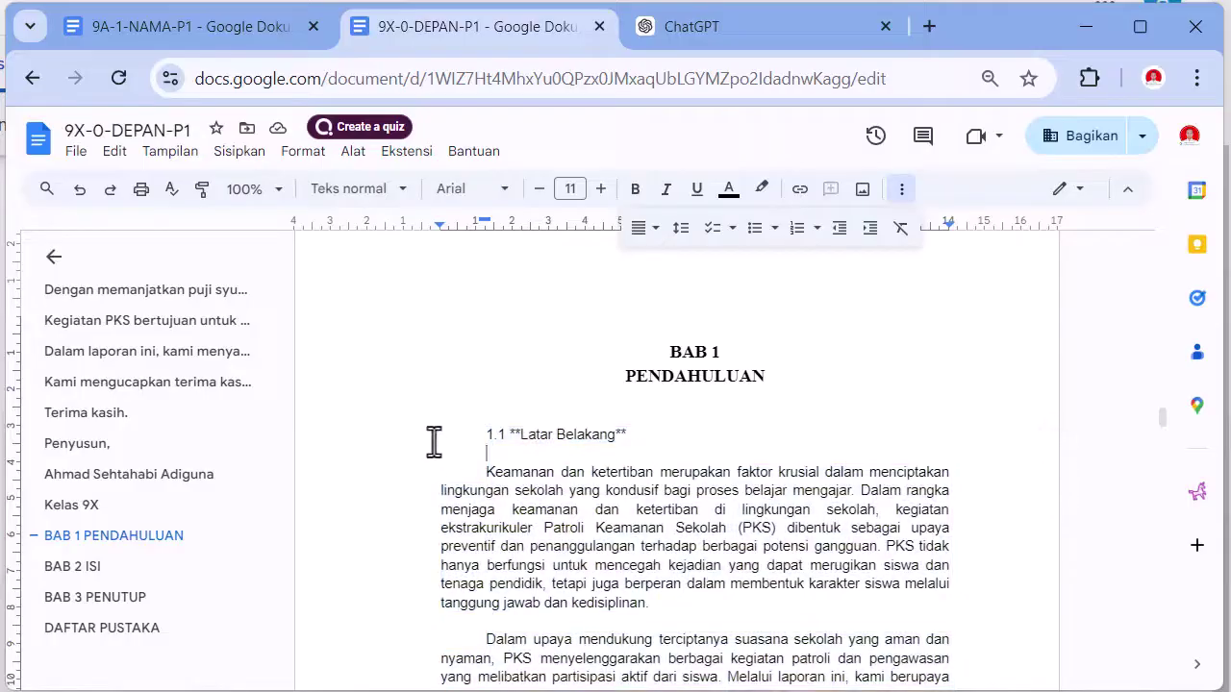
{"action": "left_click_drag", "start_coordinate": [434, 442], "coordinate": [637, 439]}
{"action": "scroll", "coordinate": [634, 443], "scroll_direction": "down", "scroll_amount": 4}
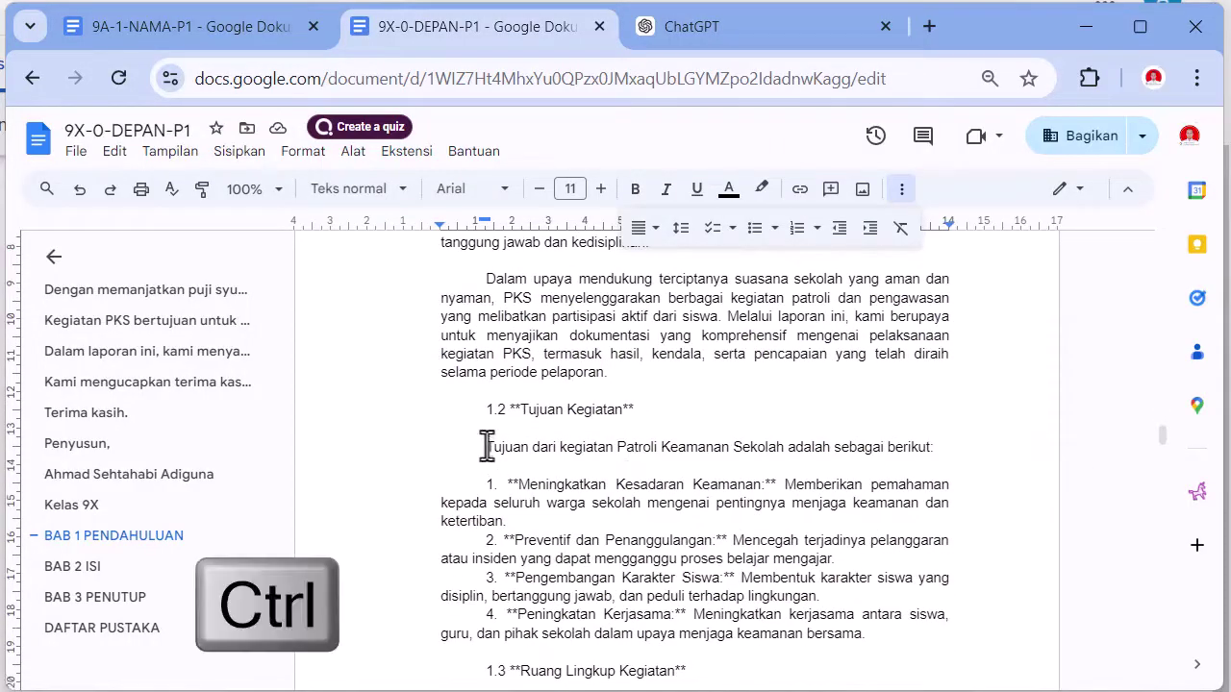
- Add subheadings 1.2 through 1.5 to the selection
{"action": "left_click_drag", "start_coordinate": [451, 421], "coordinate": [652, 395]}
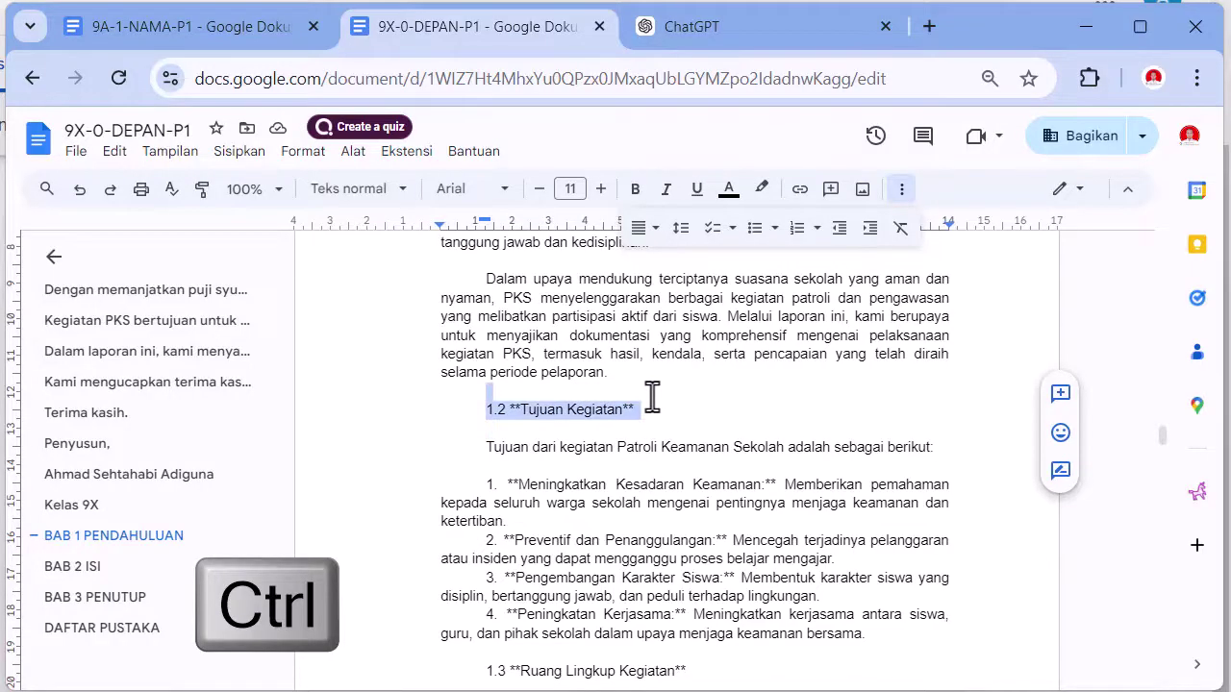
{"action": "scroll", "coordinate": [658, 438], "scroll_direction": "down", "scroll_amount": 7}
{"action": "scroll", "coordinate": [651, 440], "scroll_direction": "up", "scroll_amount": 3}
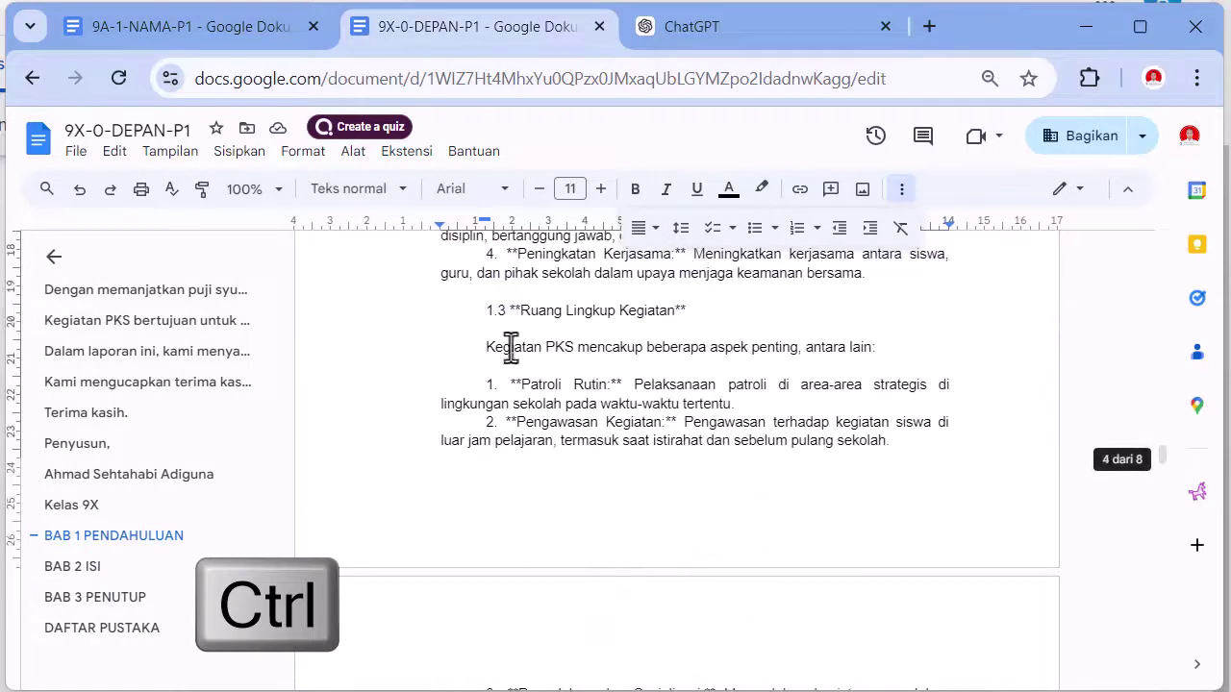
{"action": "left_click_drag", "start_coordinate": [501, 311], "coordinate": [702, 310]}
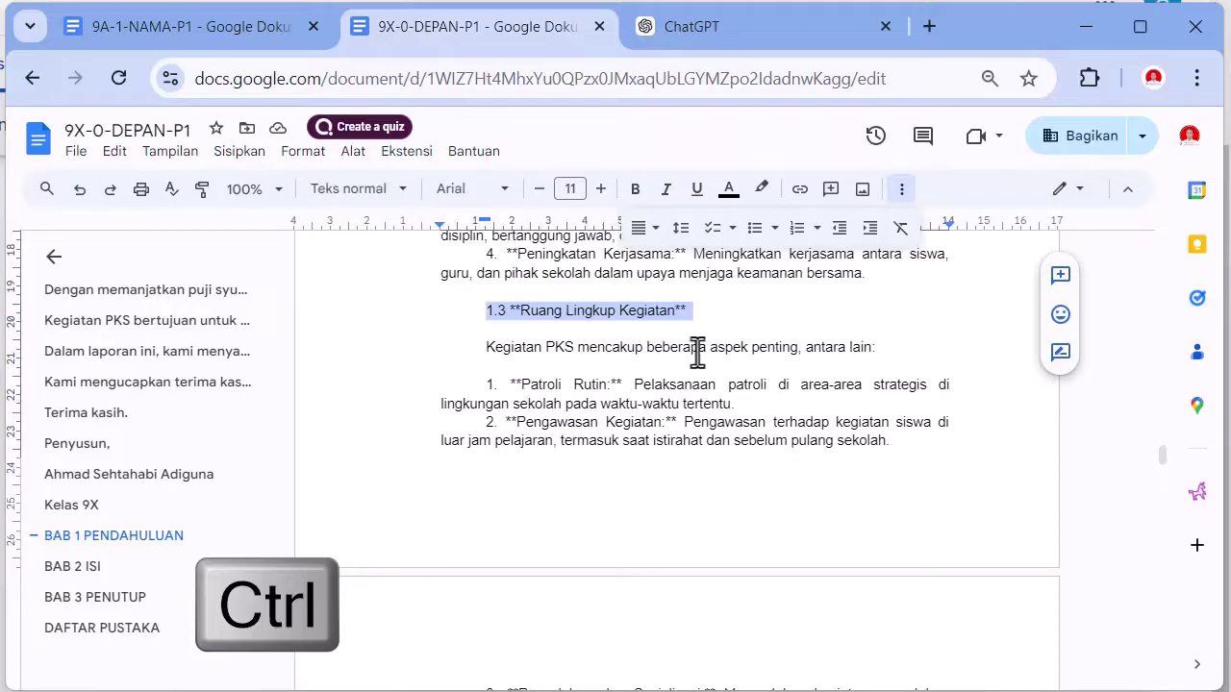
{"action": "scroll", "coordinate": [683, 360], "scroll_direction": "down", "scroll_amount": 5}
{"action": "scroll", "coordinate": [581, 366], "scroll_direction": "up", "scroll_amount": 1}
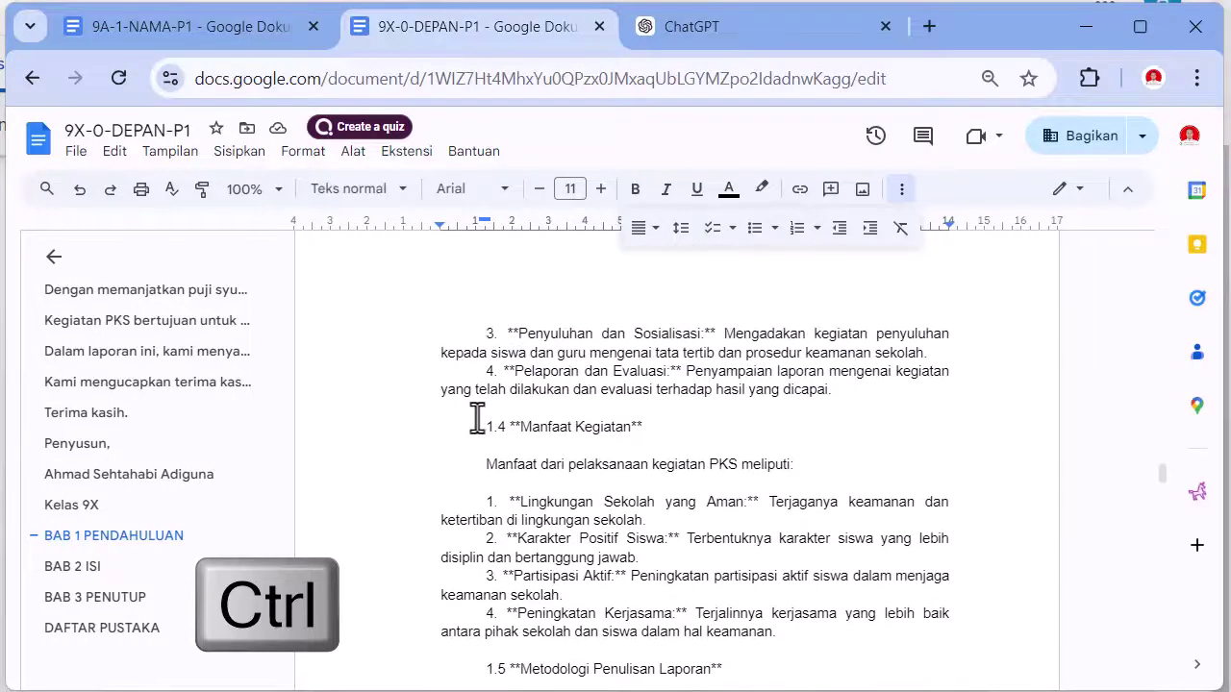
{"action": "left_click_drag", "start_coordinate": [475, 421], "coordinate": [671, 424]}
{"action": "scroll", "coordinate": [634, 447], "scroll_direction": "down", "scroll_amount": 2}
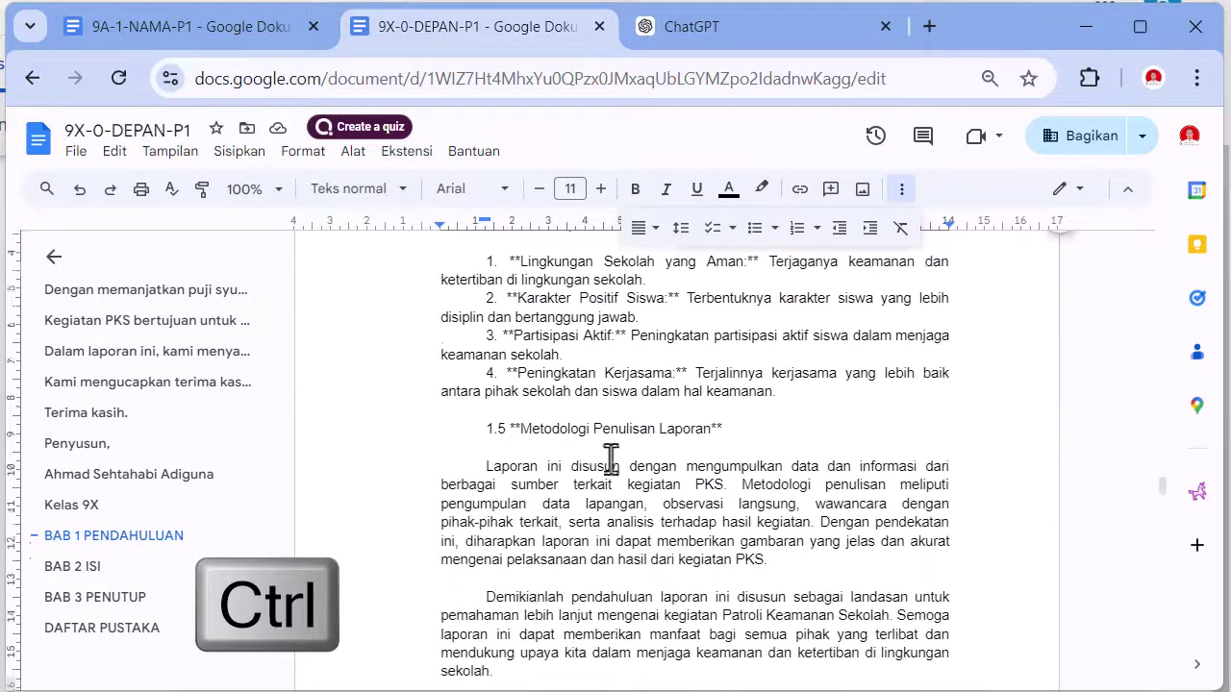
{"action": "left_click_drag", "start_coordinate": [473, 430], "coordinate": [734, 432]}
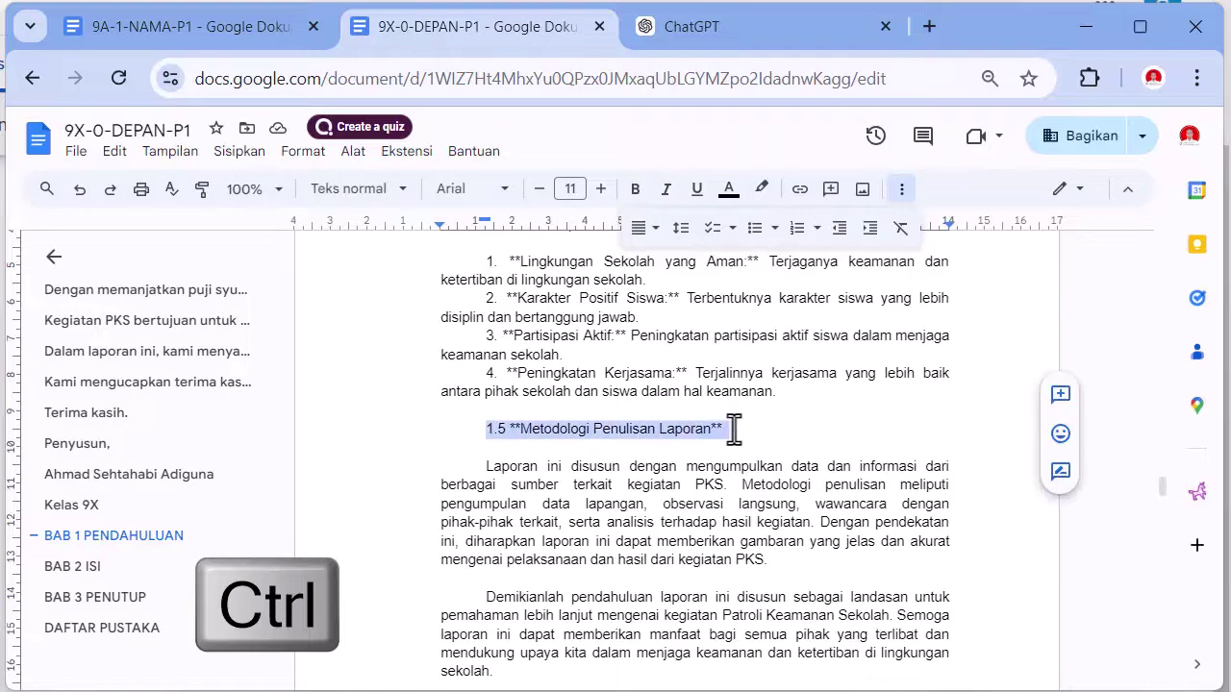
{"action": "scroll", "coordinate": [720, 438], "scroll_direction": "down", "scroll_amount": 4}
{"action": "scroll", "coordinate": [697, 440], "scroll_direction": "up", "scroll_amount": 1}
{"action": "scroll", "coordinate": [696, 440], "scroll_direction": "up", "scroll_amount": 18}
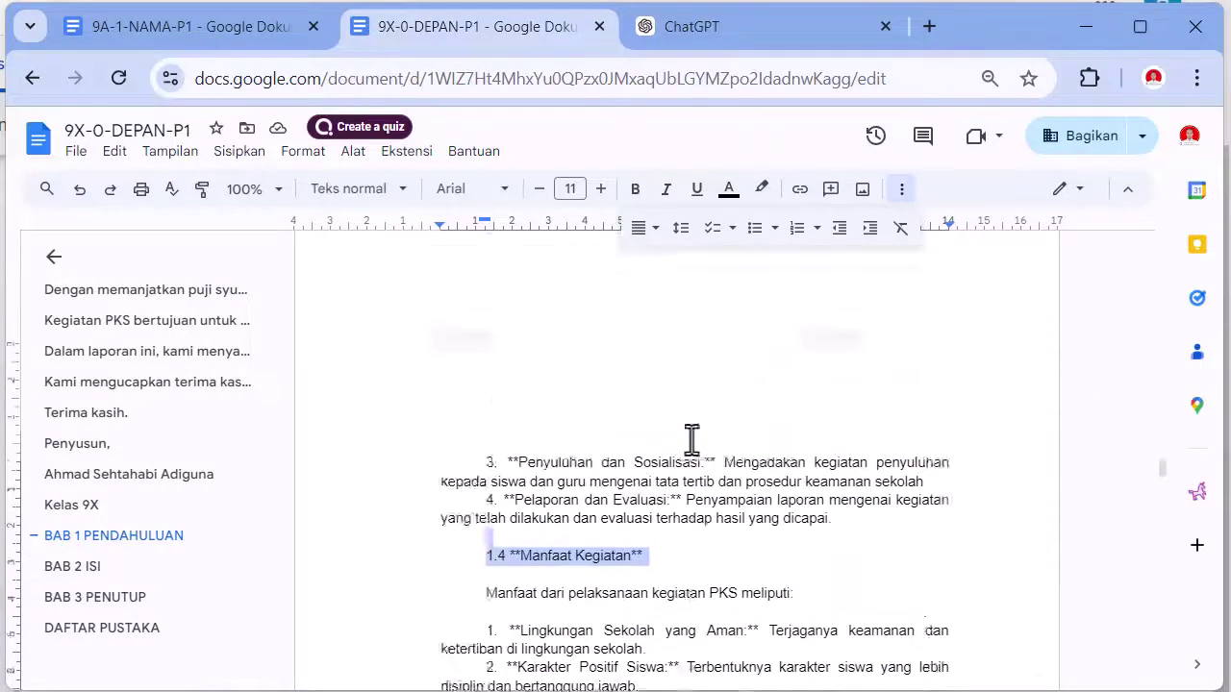
{"action": "scroll", "coordinate": [691, 441], "scroll_direction": "up", "scroll_amount": 4}
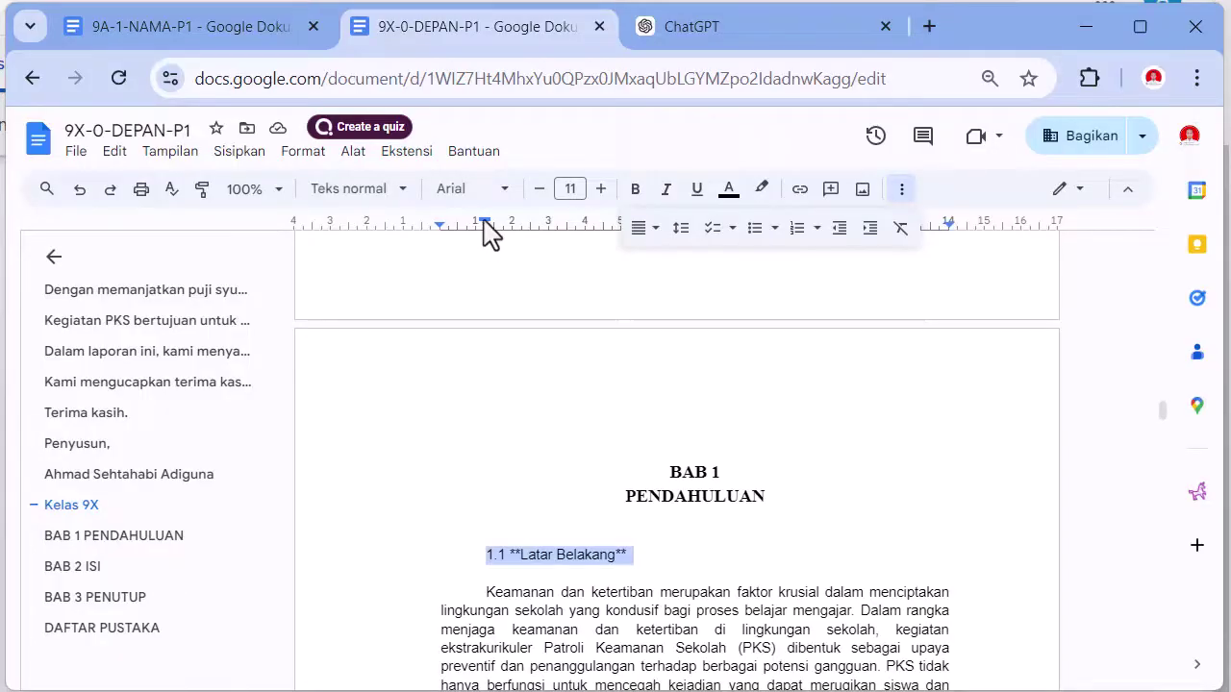
- Remove the subheadings' first-line indent and set them to 12pt Times New Roman
{"action": "left_click_drag", "start_coordinate": [483, 225], "coordinate": [440, 224]}
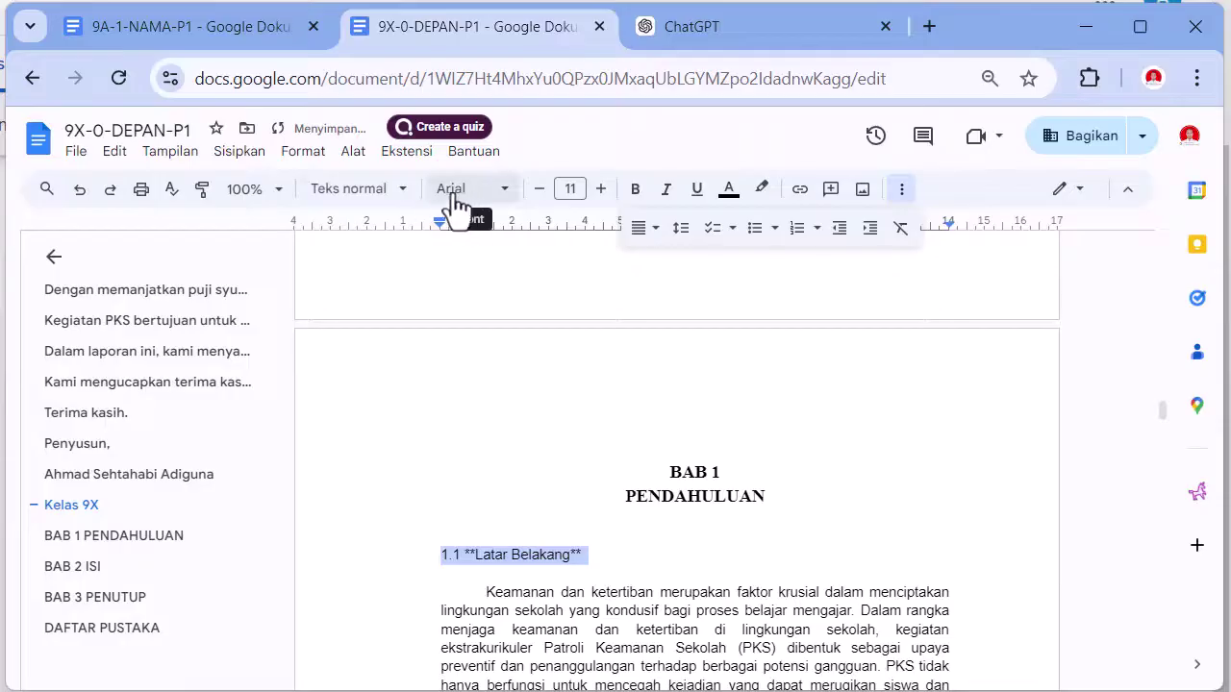
{"action": "left_click", "coordinate": [402, 190]}
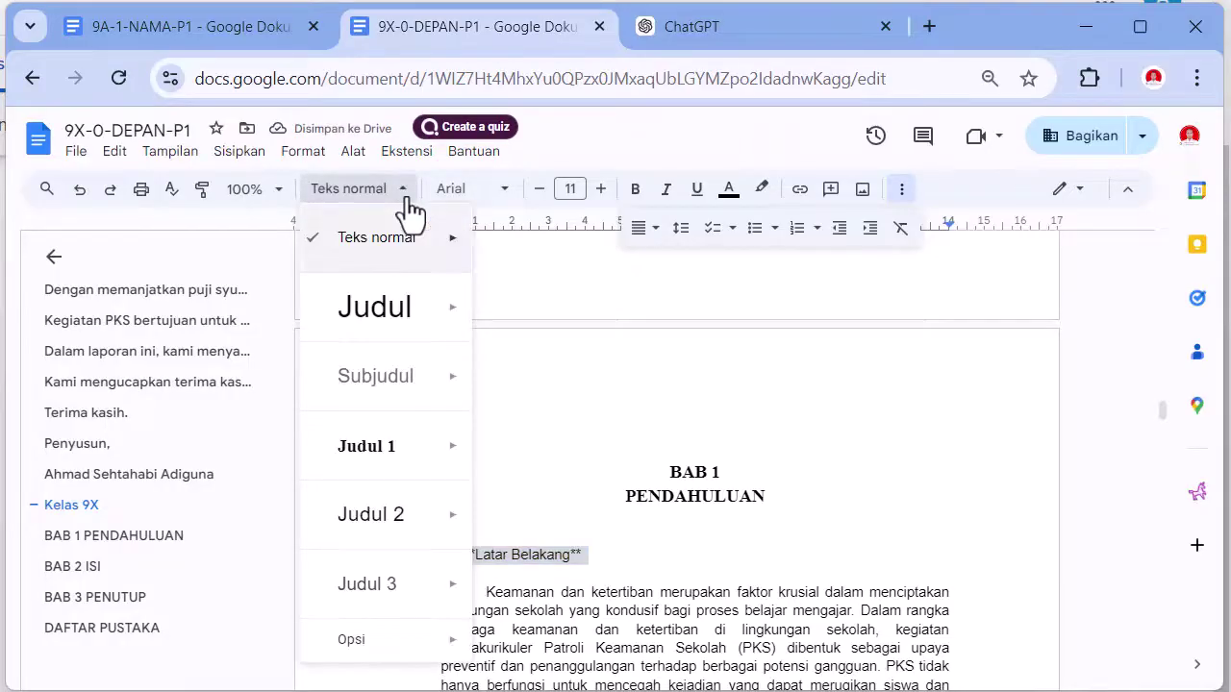
{"action": "mouse_move", "coordinate": [424, 448]}
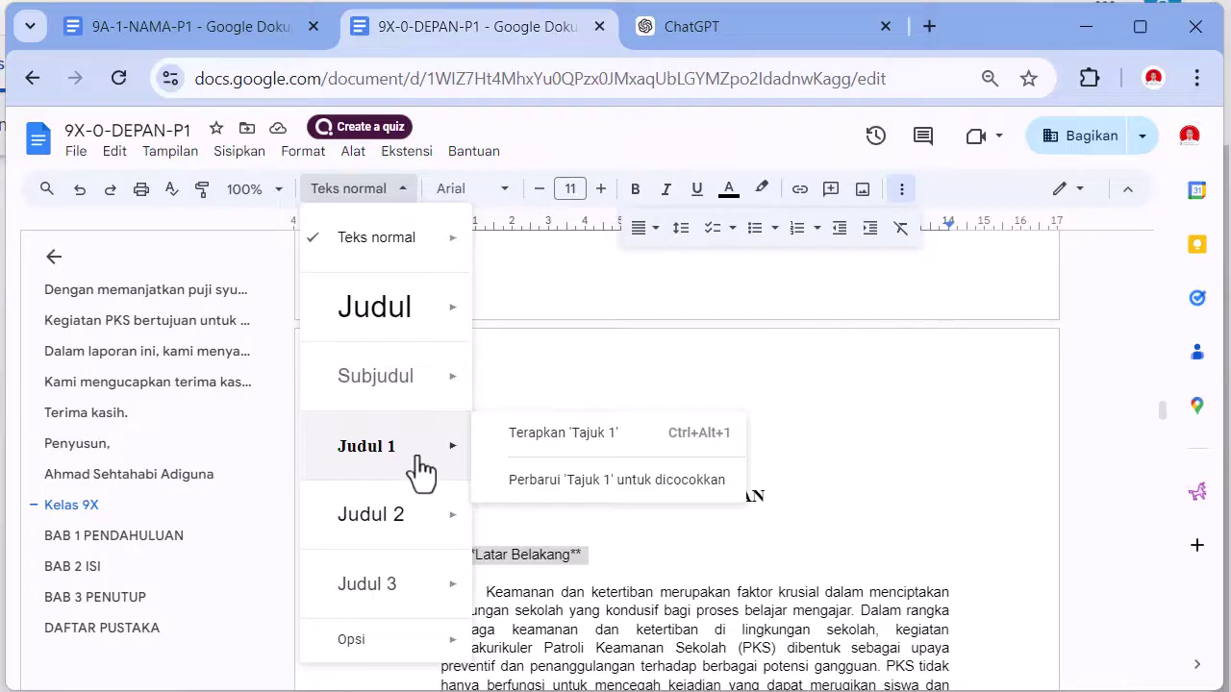
{"action": "mouse_move", "coordinate": [420, 384]}
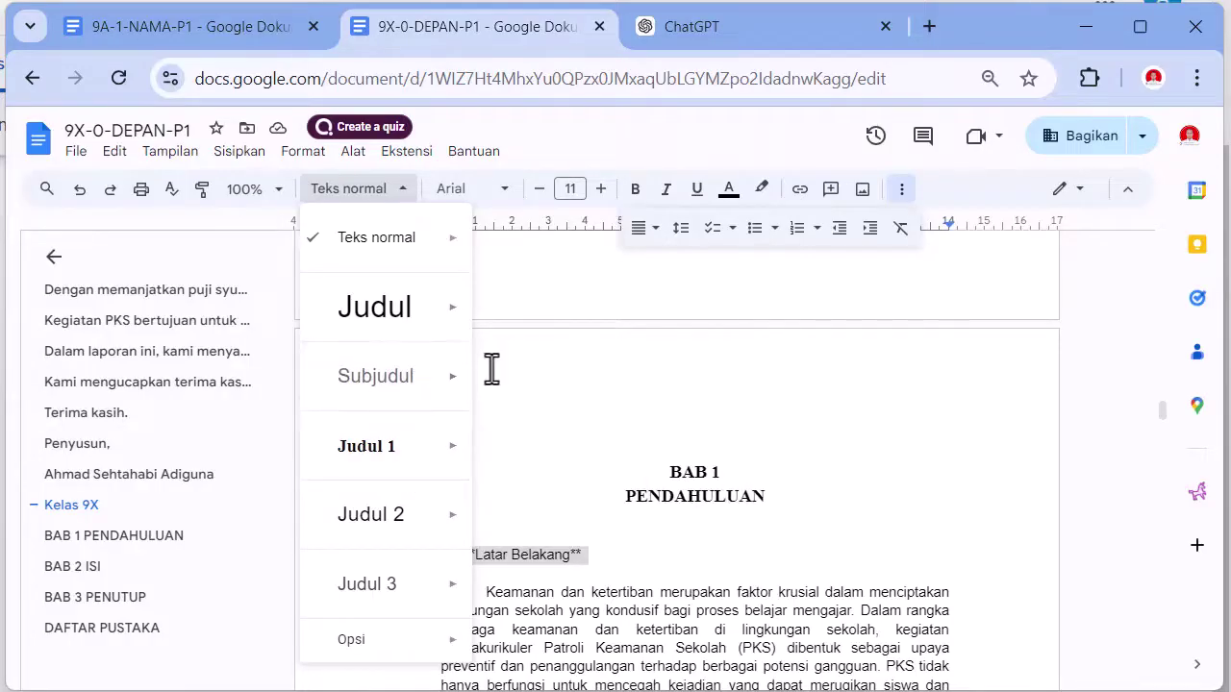
{"action": "left_click", "coordinate": [630, 163]}
{"action": "left_click", "coordinate": [490, 190]}
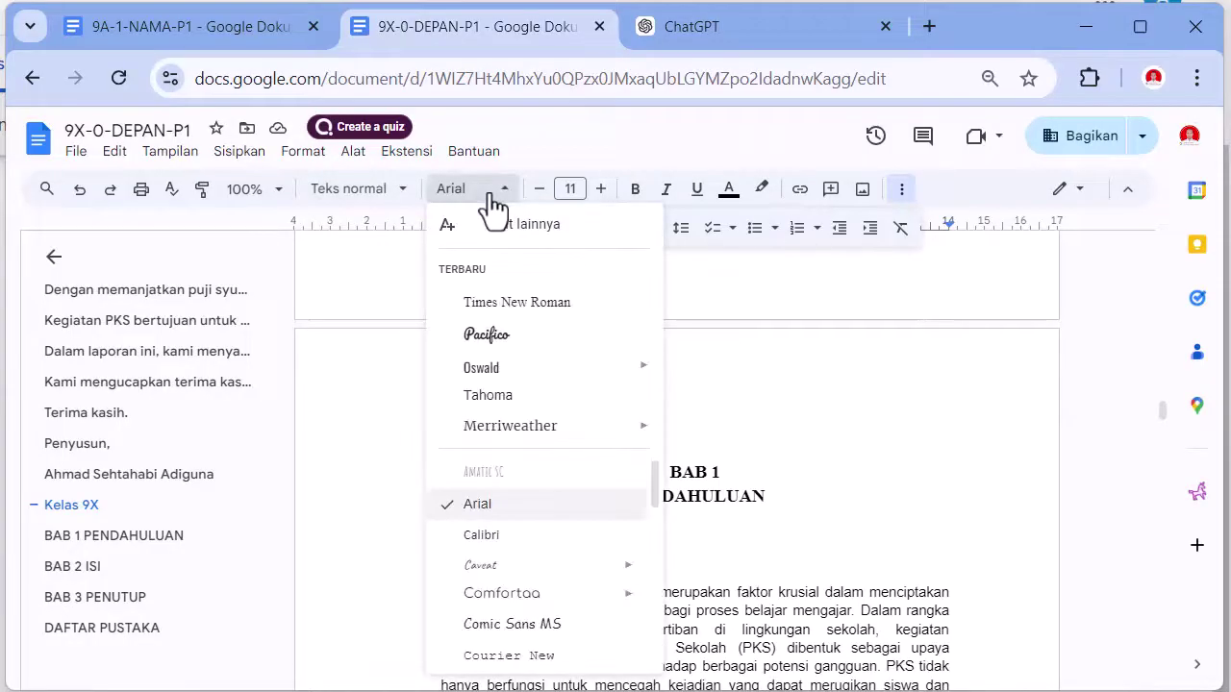
{"action": "left_click", "coordinate": [518, 304]}
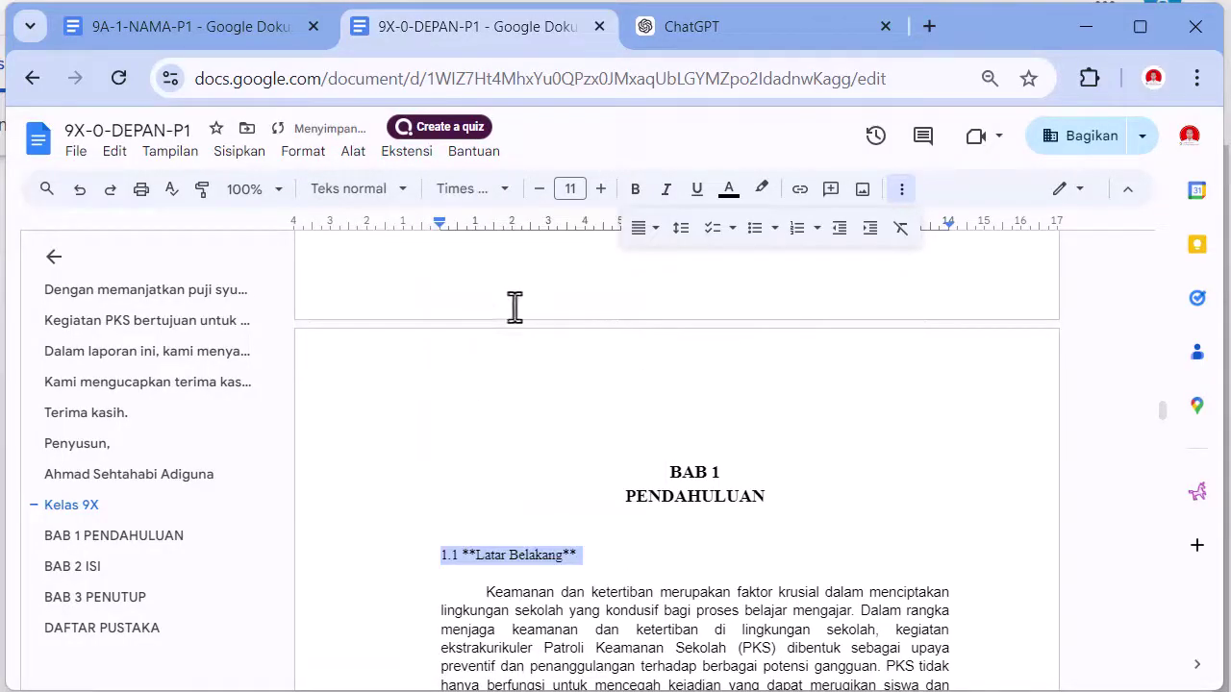
{"action": "left_click", "coordinate": [602, 191]}
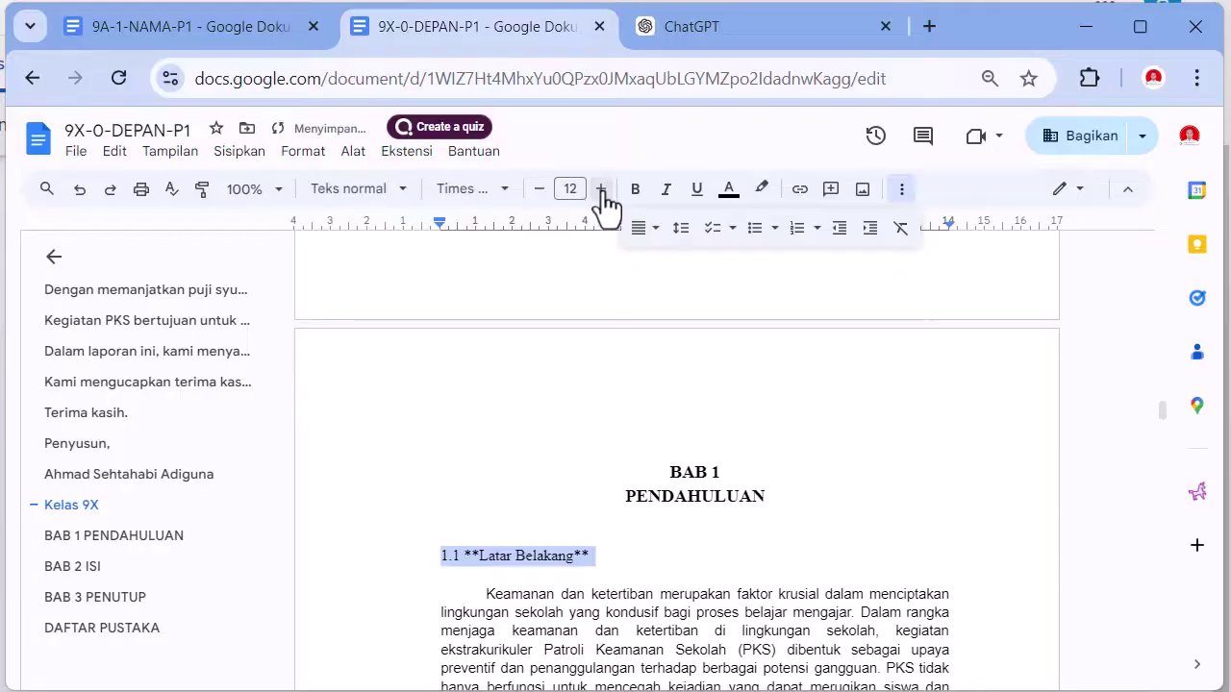
- Bold the 1.1 Latar Belakang heading and update the Subjudul style to match it
{"action": "left_click", "coordinate": [634, 202]}
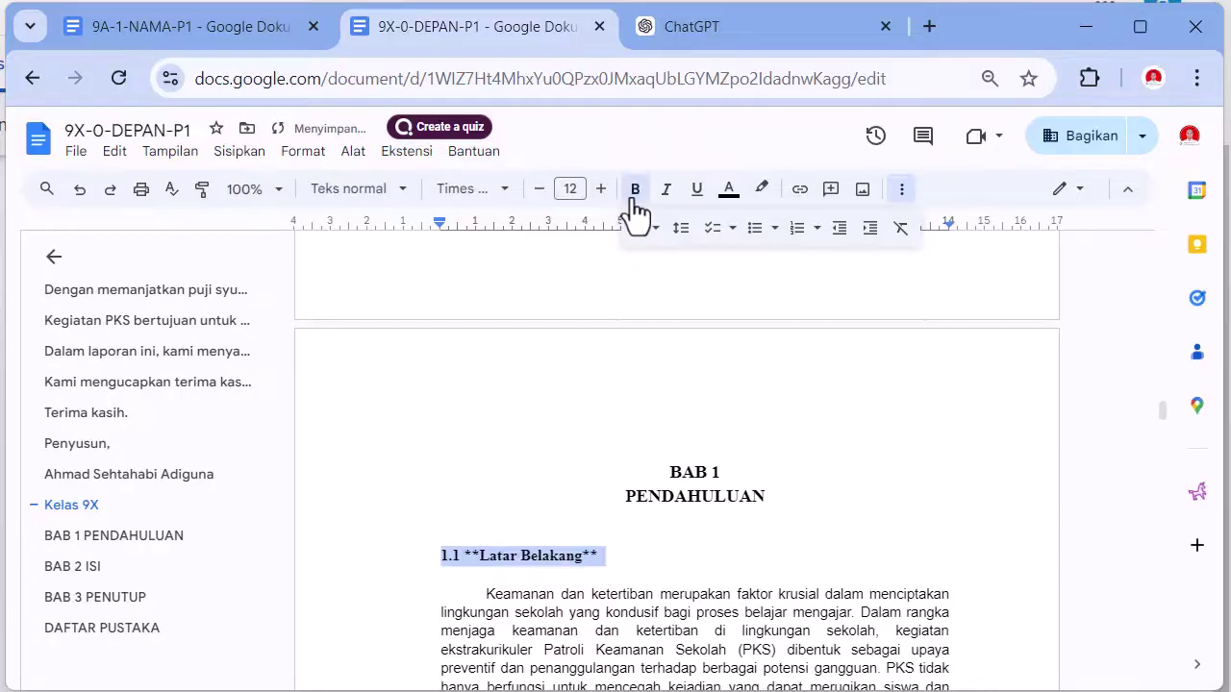
{"action": "left_click", "coordinate": [367, 192]}
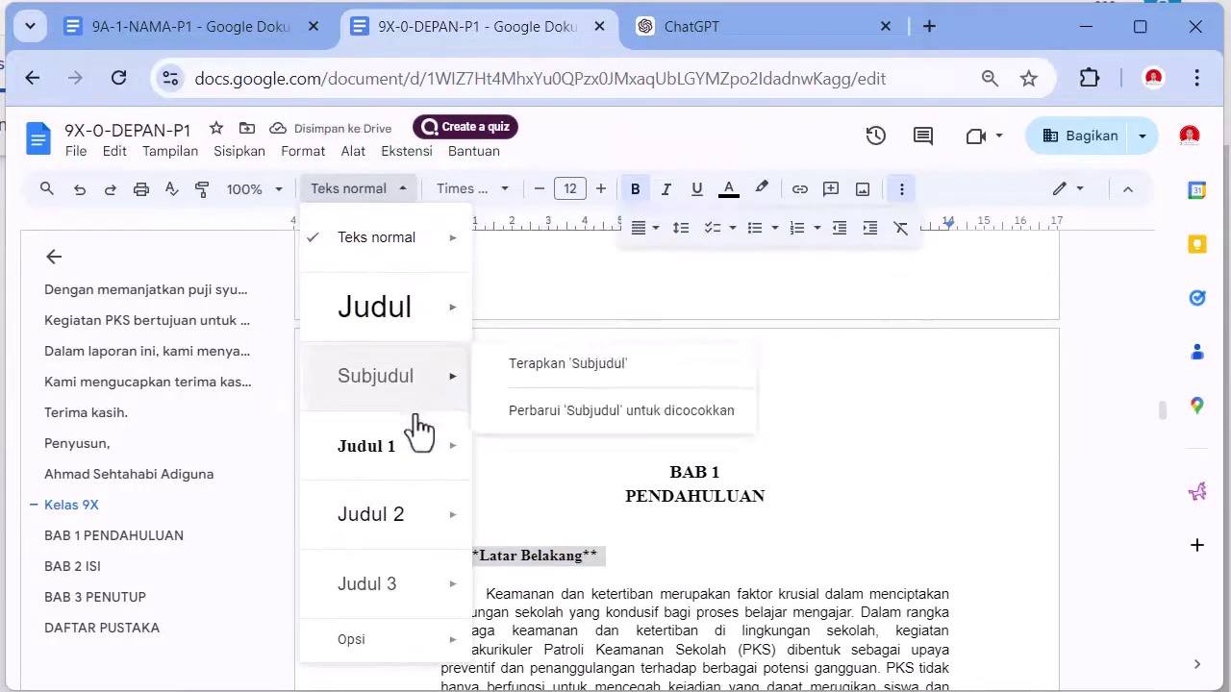
{"action": "left_click", "coordinate": [592, 413]}
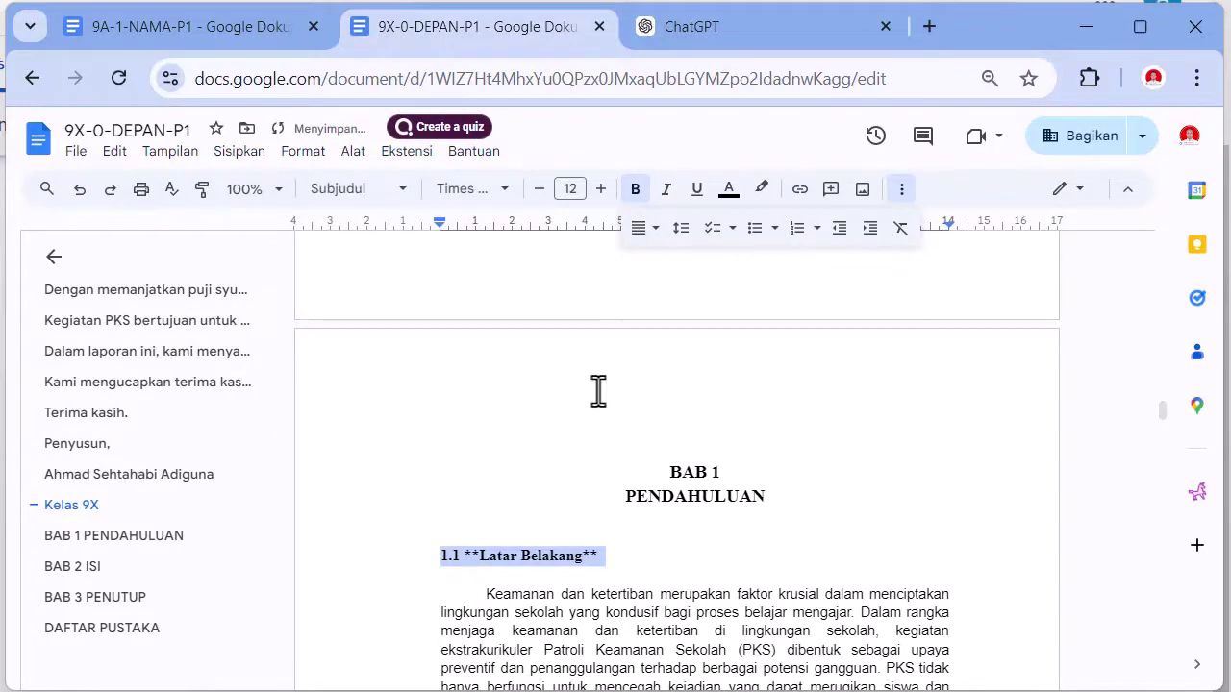
- Make the Kelas 9X line Normal text in Times New Roman
{"action": "left_click", "coordinate": [81, 544]}
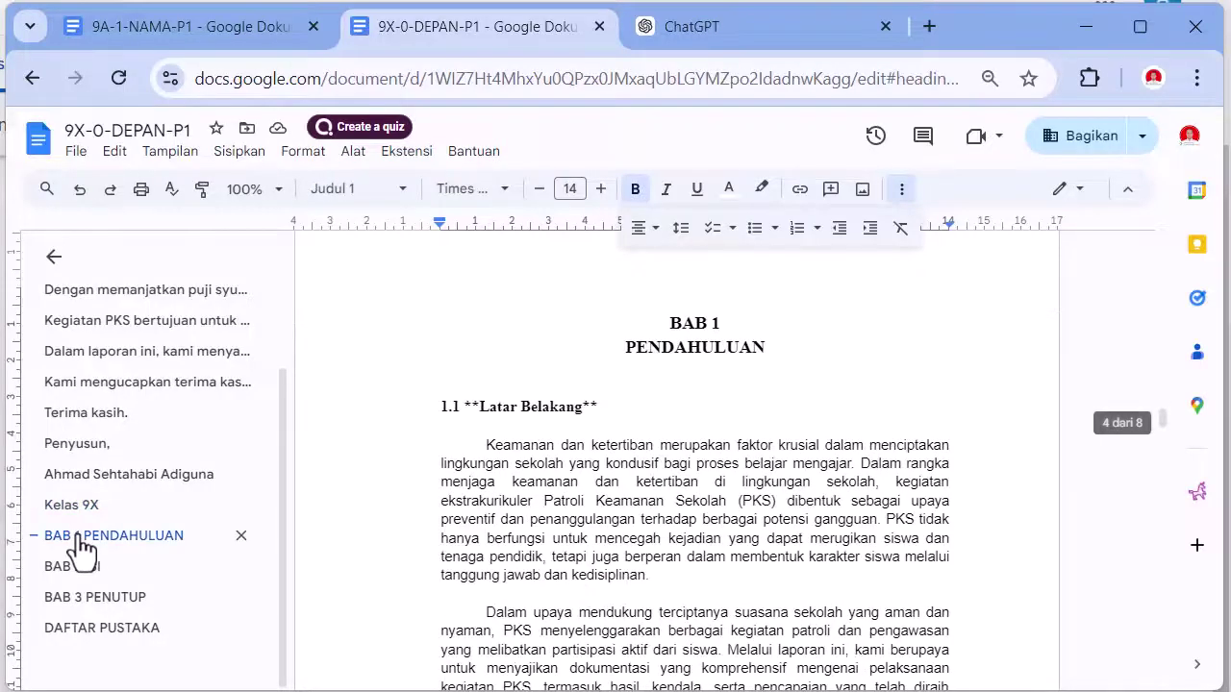
{"action": "left_click", "coordinate": [84, 511]}
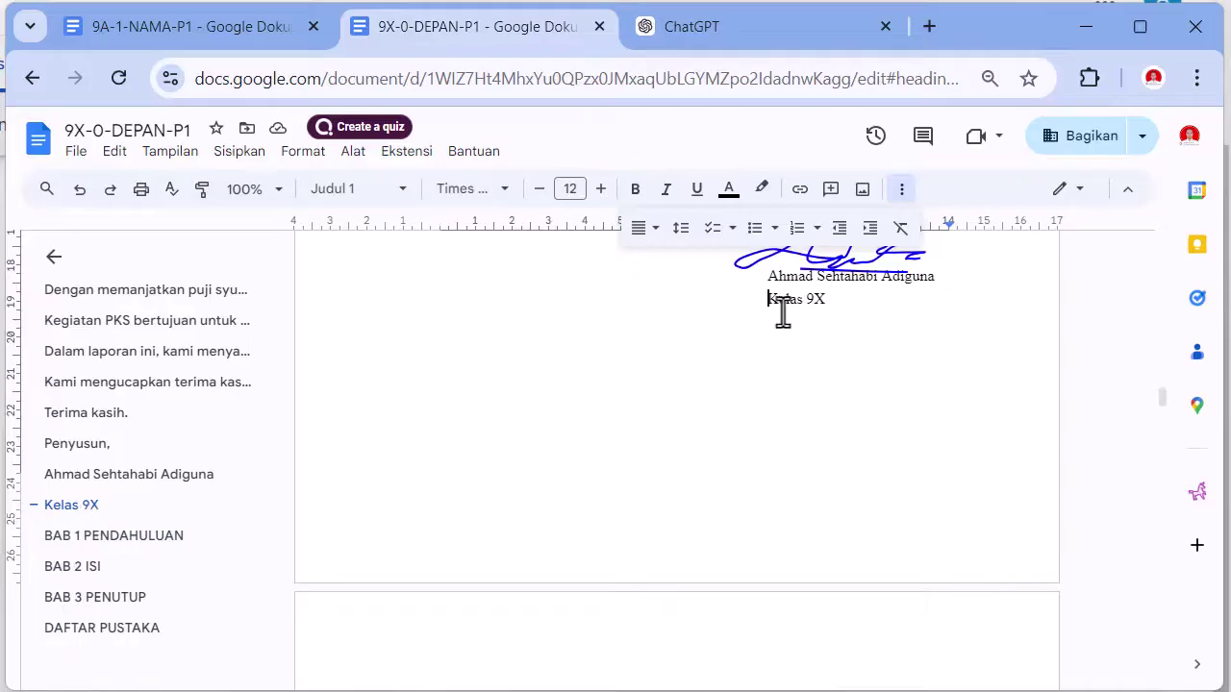
{"action": "left_click_drag", "start_coordinate": [776, 302], "coordinate": [821, 300]}
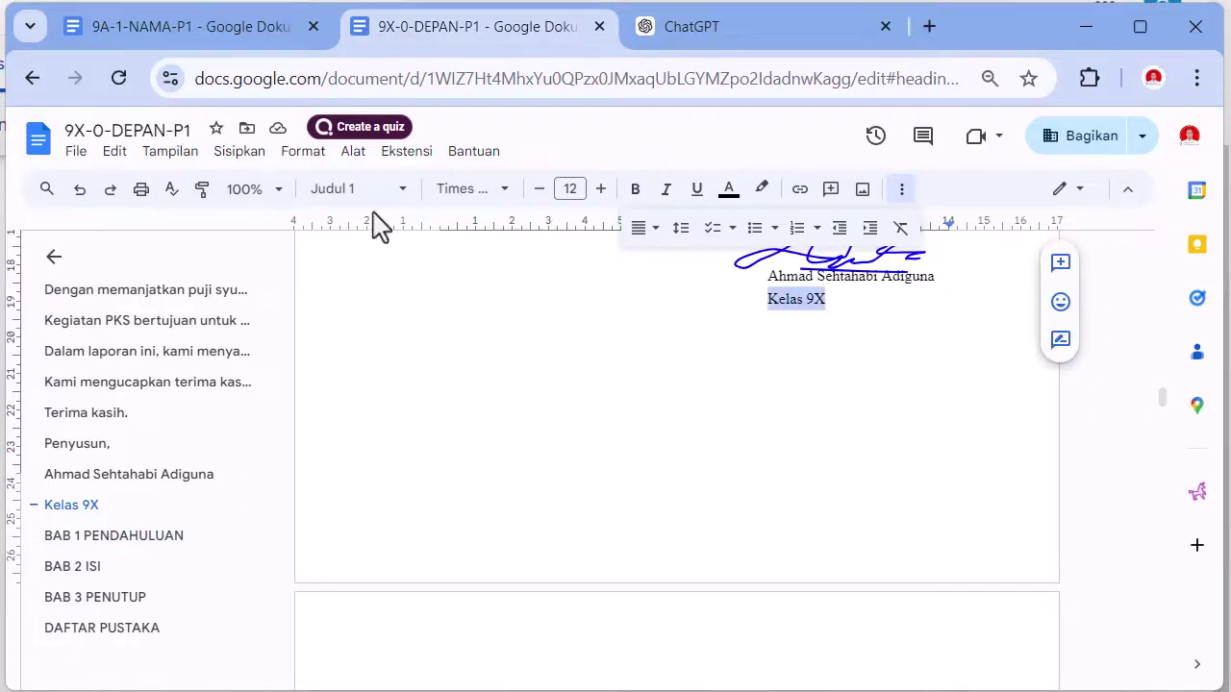
{"action": "left_click", "coordinate": [343, 192]}
{"action": "left_click", "coordinate": [363, 252]}
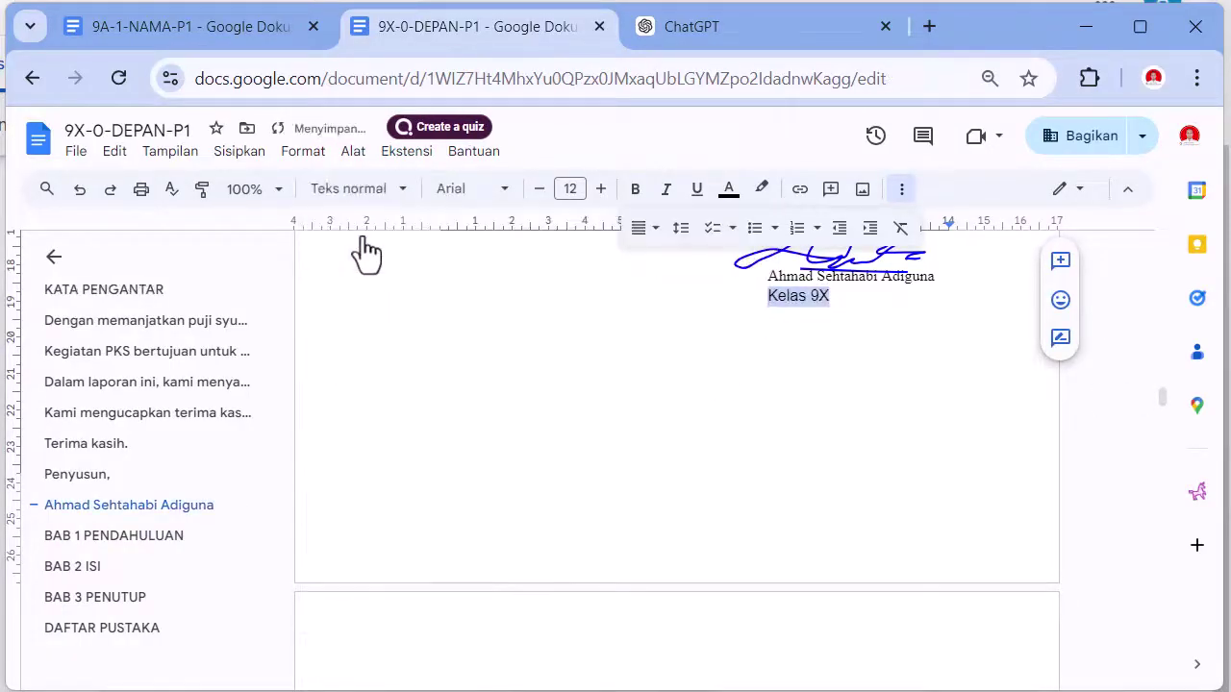
{"action": "left_click", "coordinate": [393, 197]}
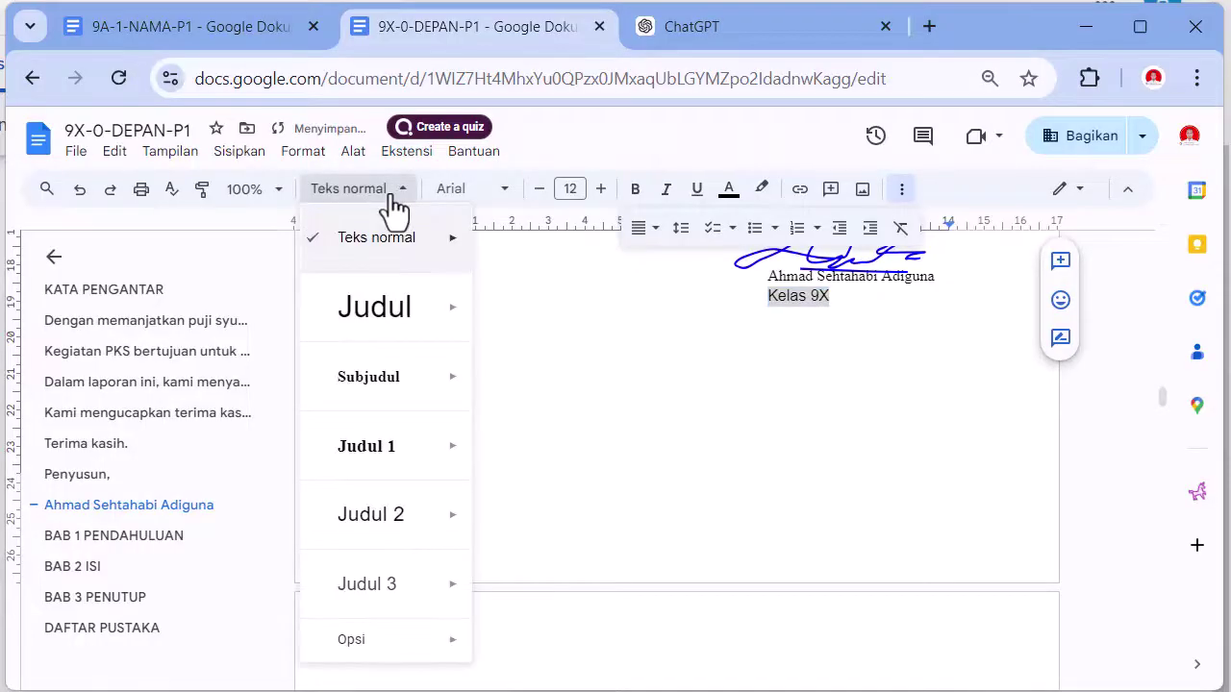
{"action": "left_click", "coordinate": [444, 192]}
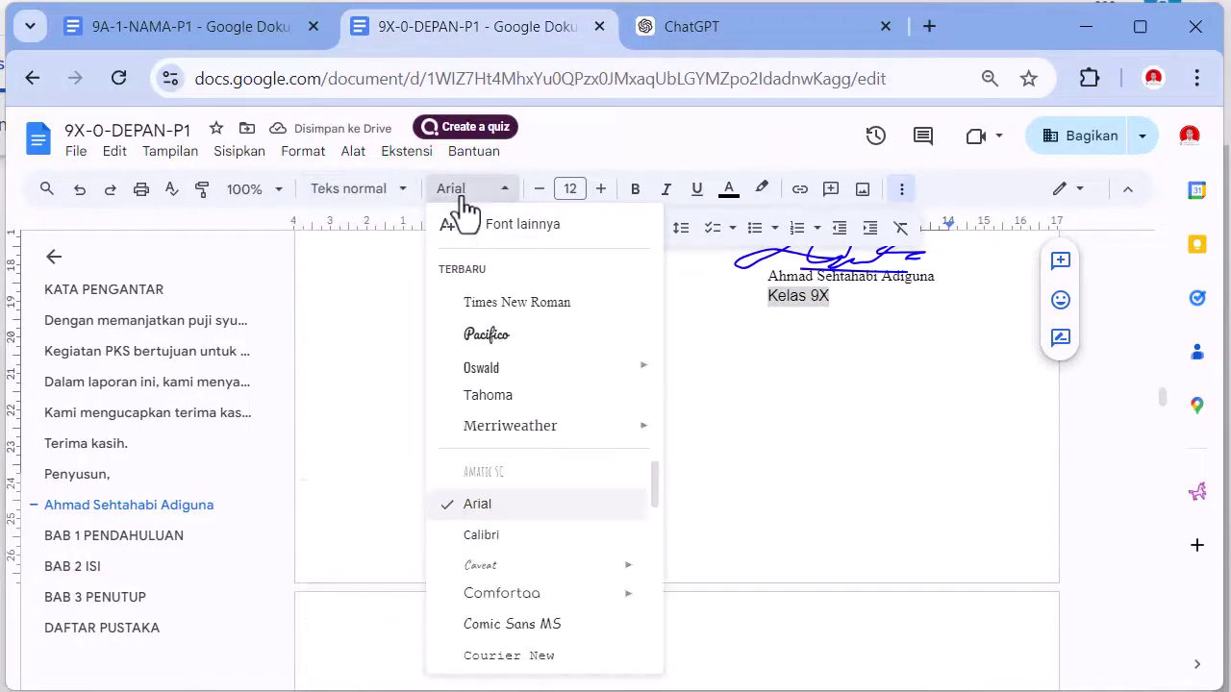
{"action": "left_click", "coordinate": [492, 304]}
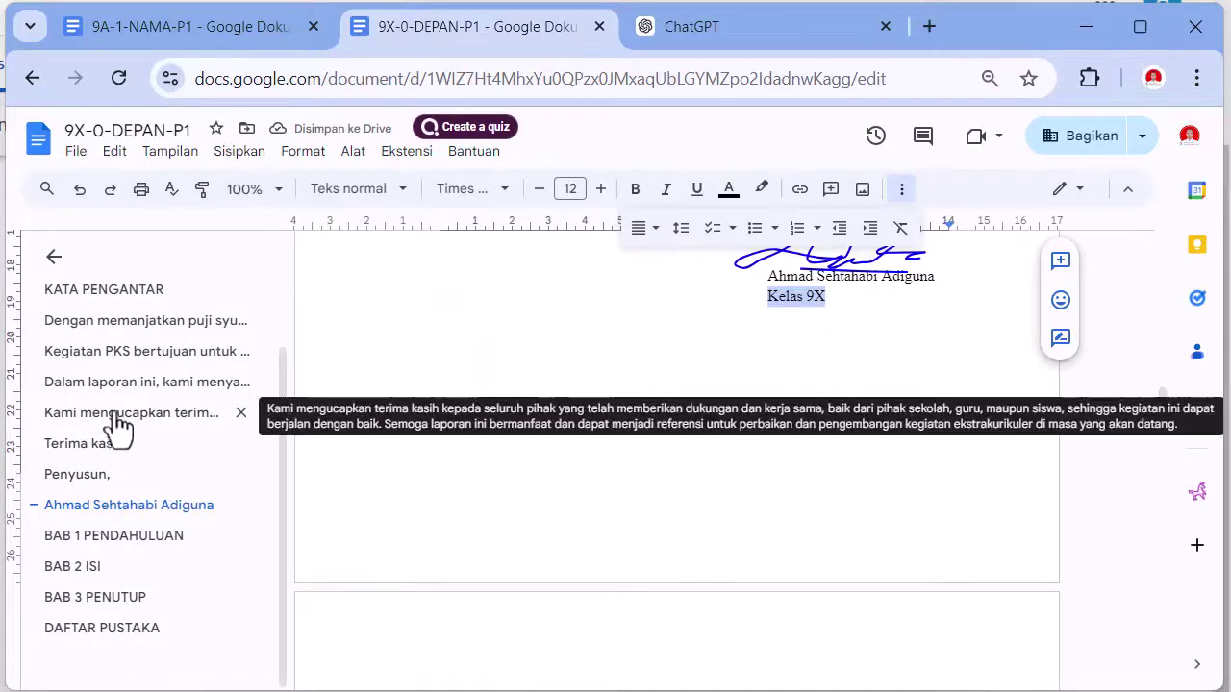
- Set the foreword and closing text to Normal text, Times New Roman, size 12
{"action": "left_click", "coordinate": [113, 325]}
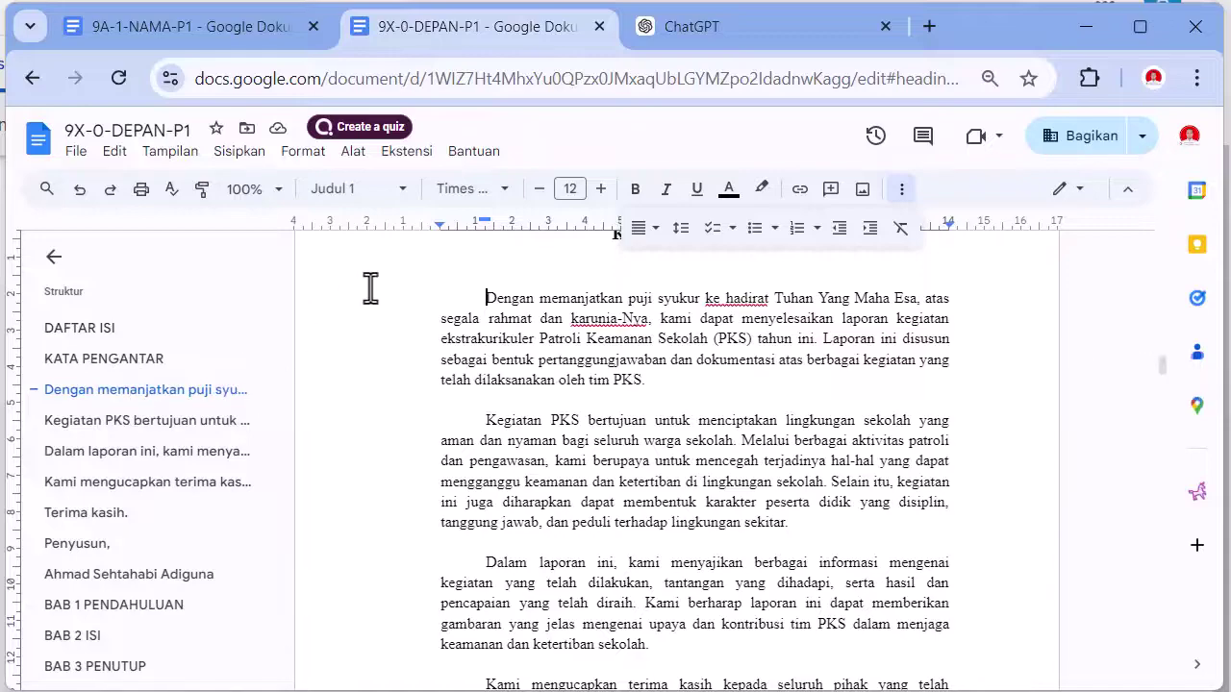
{"action": "scroll", "coordinate": [428, 317], "scroll_direction": "up", "scroll_amount": 4}
{"action": "scroll", "coordinate": [471, 361], "scroll_direction": "down", "scroll_amount": 4}
{"action": "scroll", "coordinate": [596, 336], "scroll_direction": "up", "scroll_amount": 3}
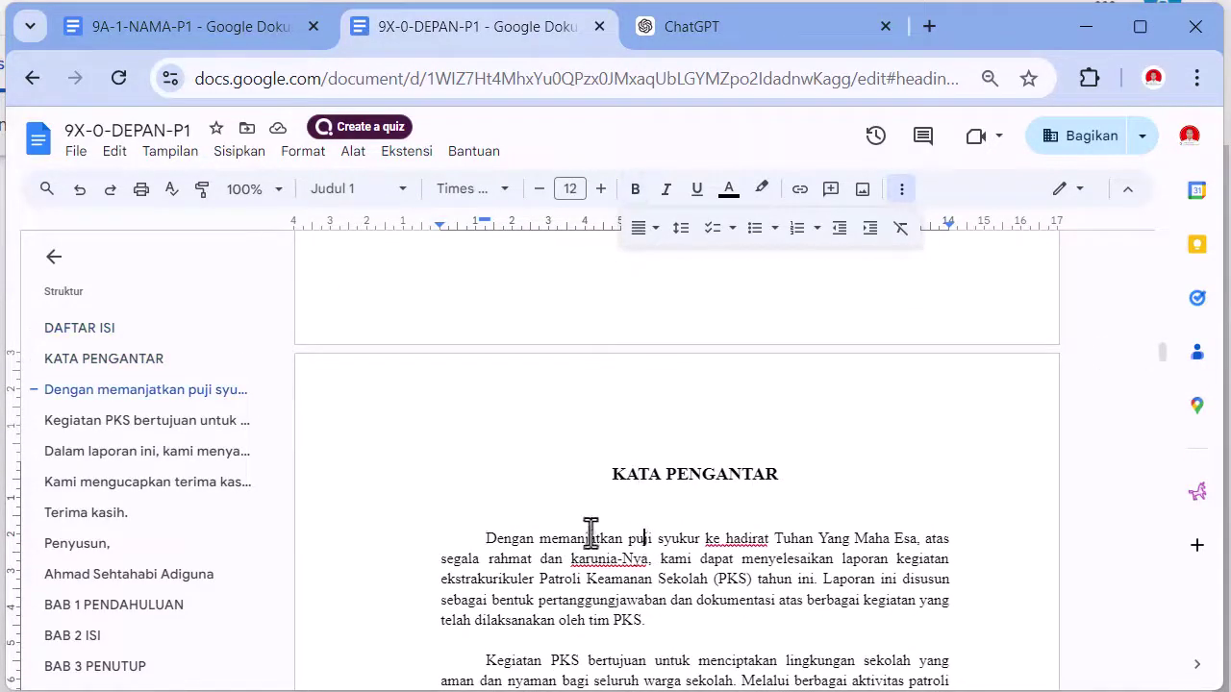
{"action": "left_click", "coordinate": [453, 527]}
{"action": "scroll", "coordinate": [453, 527], "scroll_direction": "down", "scroll_amount": 10}
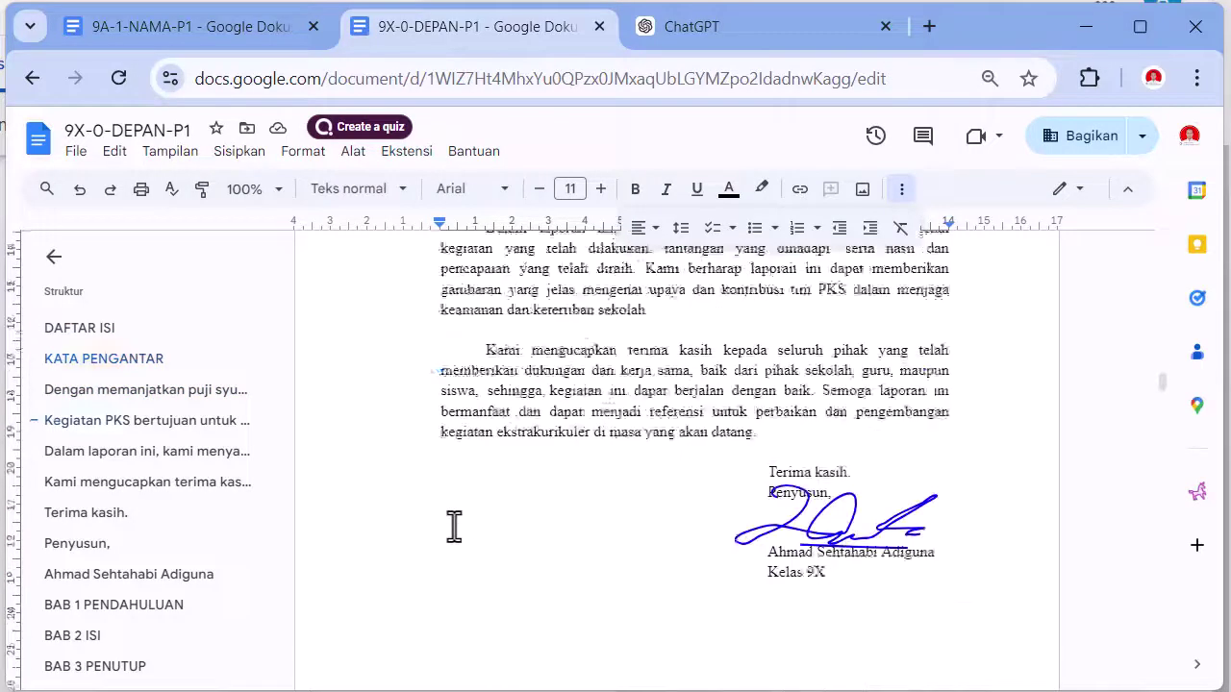
{"action": "key", "text": "ctrl+a"}
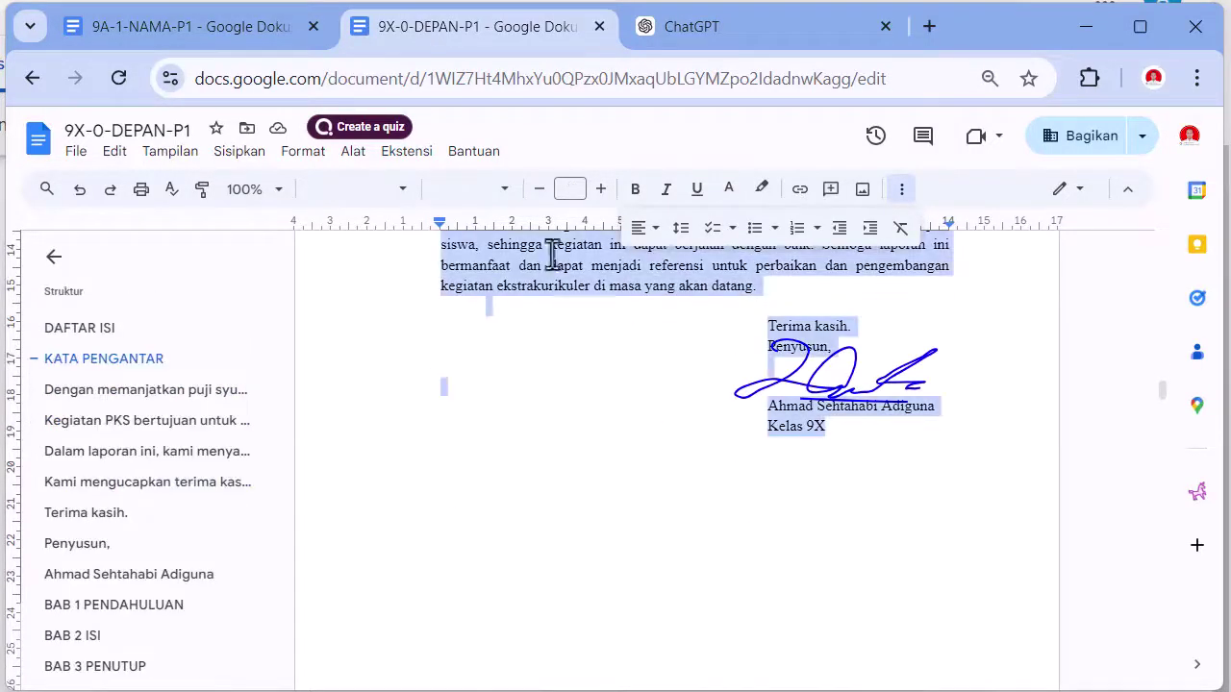
{"action": "left_click", "coordinate": [395, 193]}
{"action": "mouse_move", "coordinate": [407, 242]}
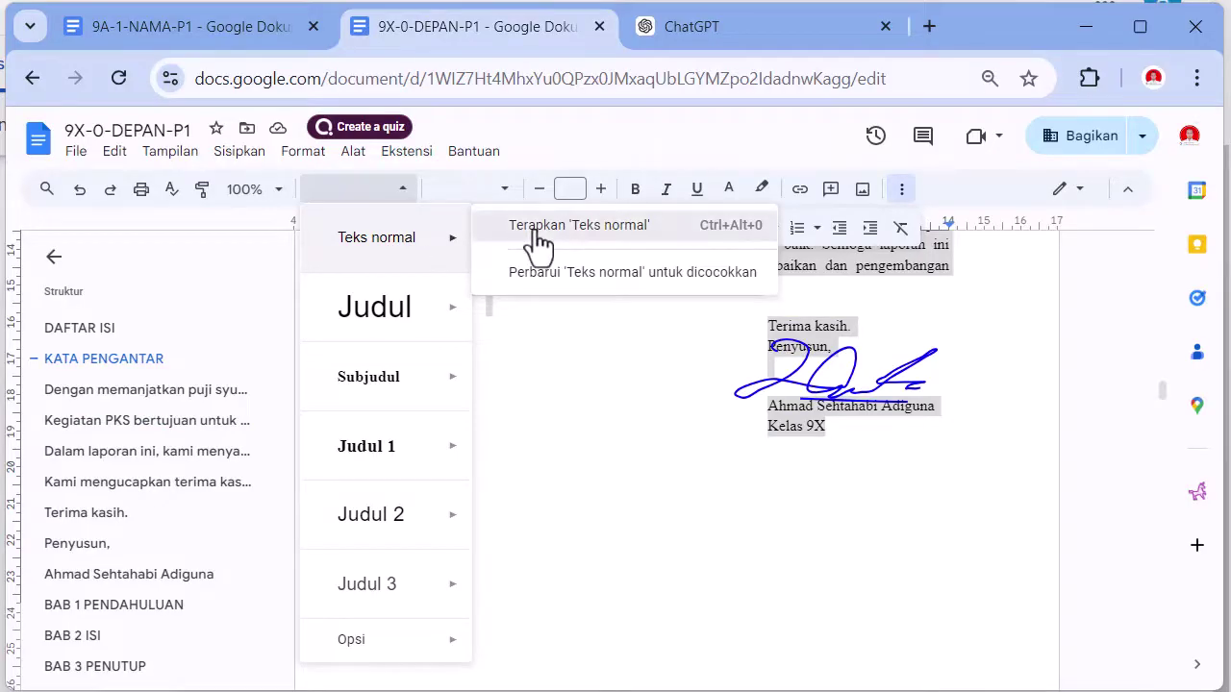
{"action": "left_click", "coordinate": [539, 231]}
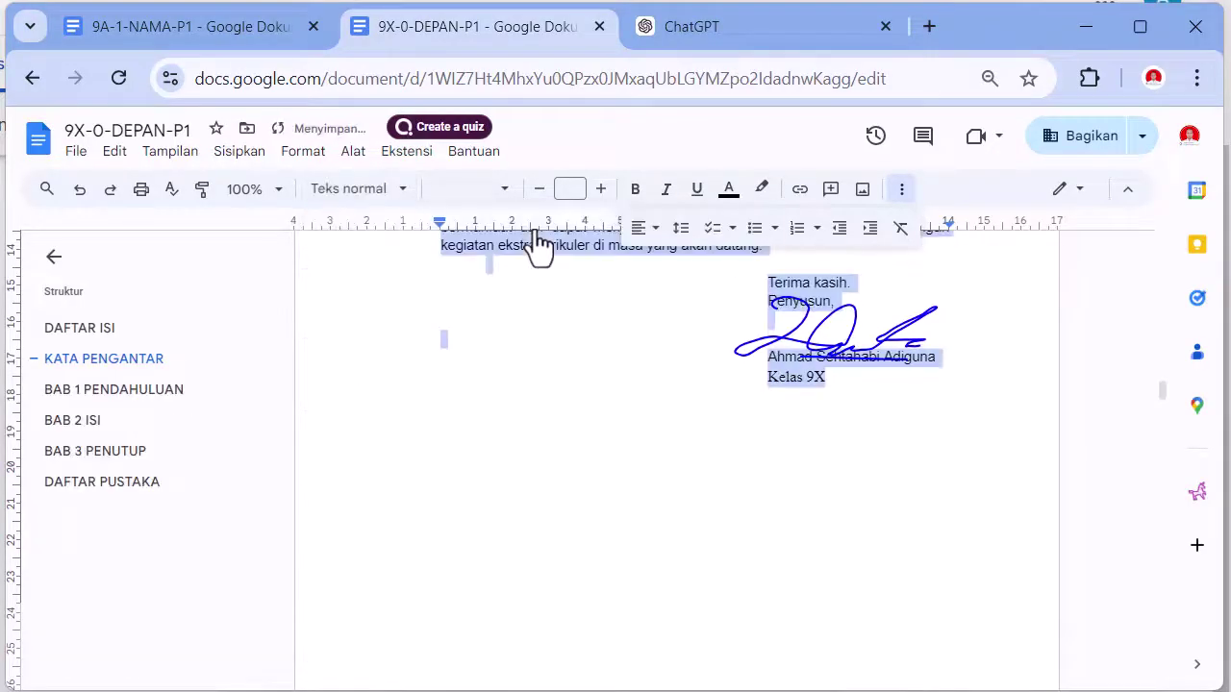
{"action": "left_click", "coordinate": [466, 190]}
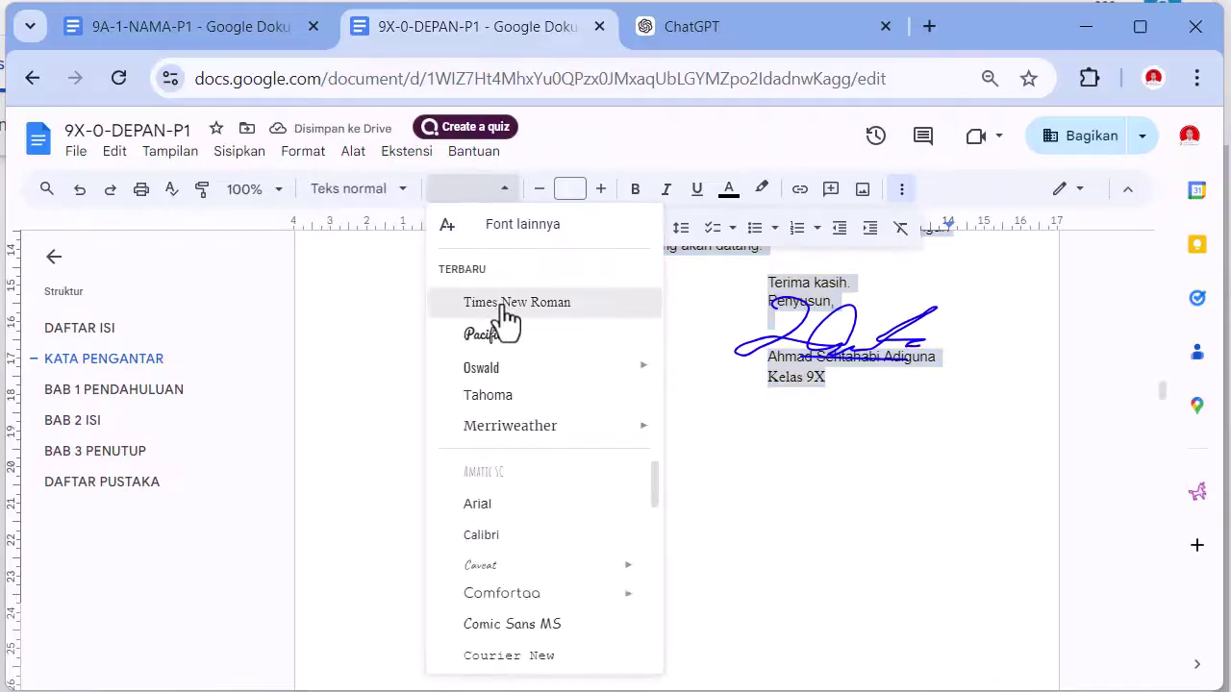
{"action": "left_click", "coordinate": [503, 304]}
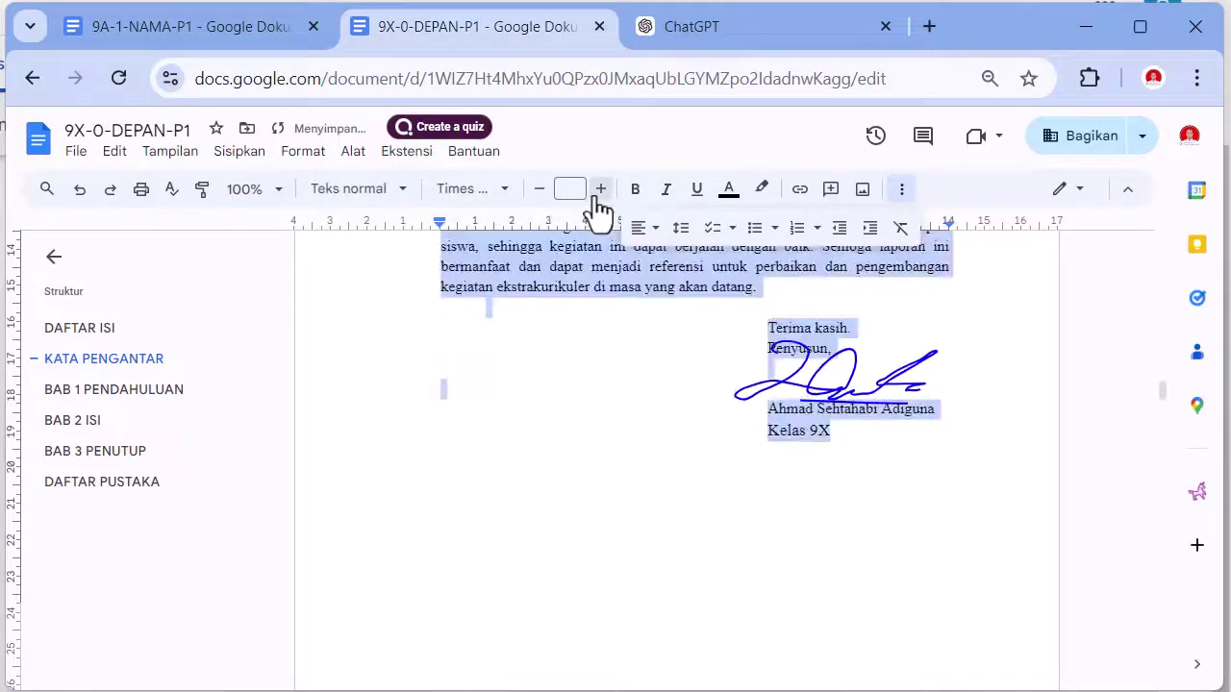
{"action": "left_click", "coordinate": [568, 190]}
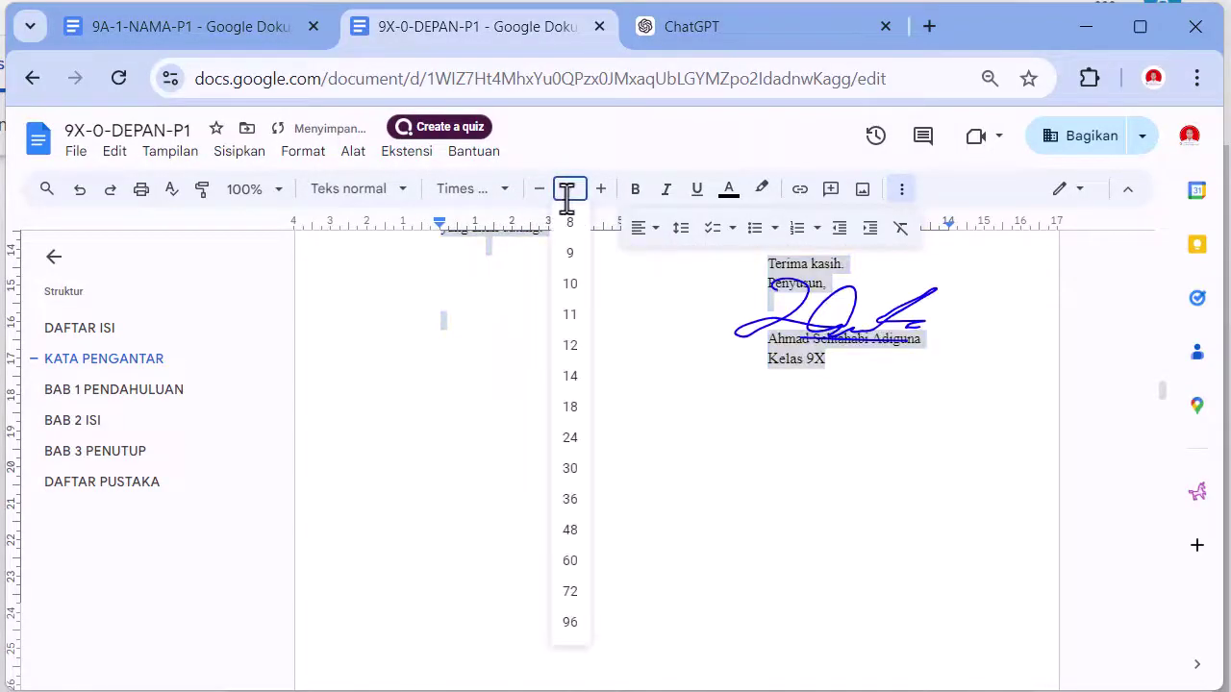
{"action": "left_click", "coordinate": [577, 354]}
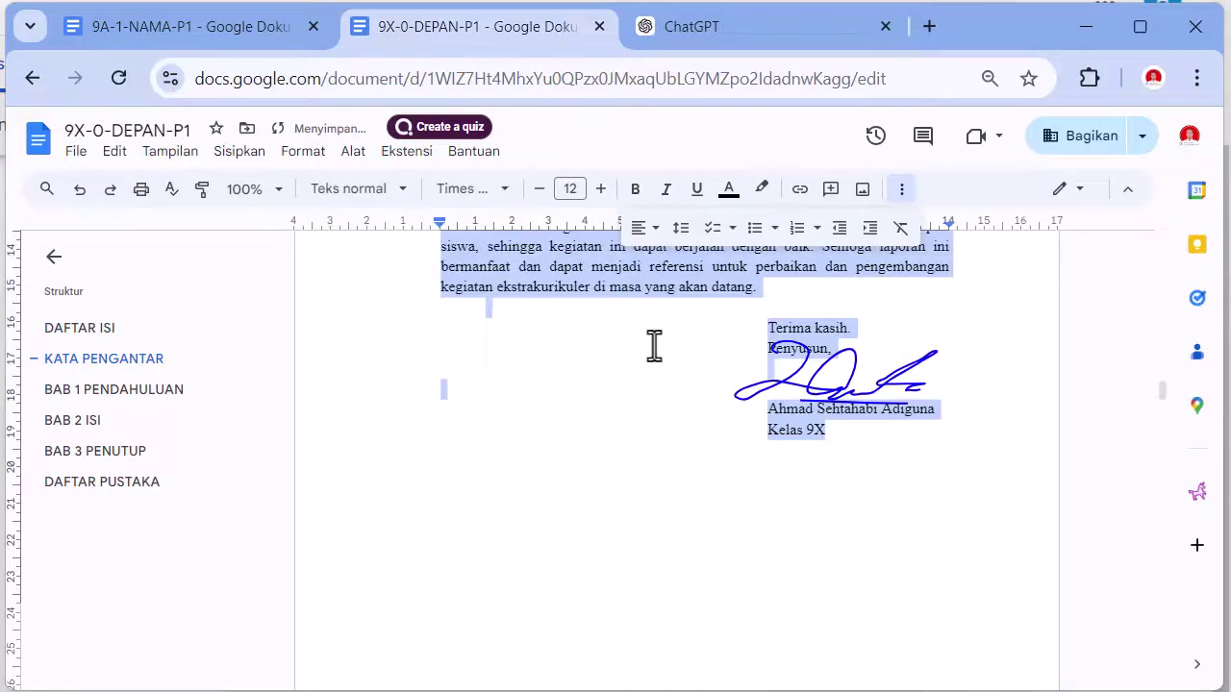
- Review the outline headings and check the style of the 1.1 Latar Belakang heading
{"action": "left_click", "coordinate": [670, 388]}
{"action": "scroll", "coordinate": [667, 387], "scroll_direction": "up", "scroll_amount": 7}
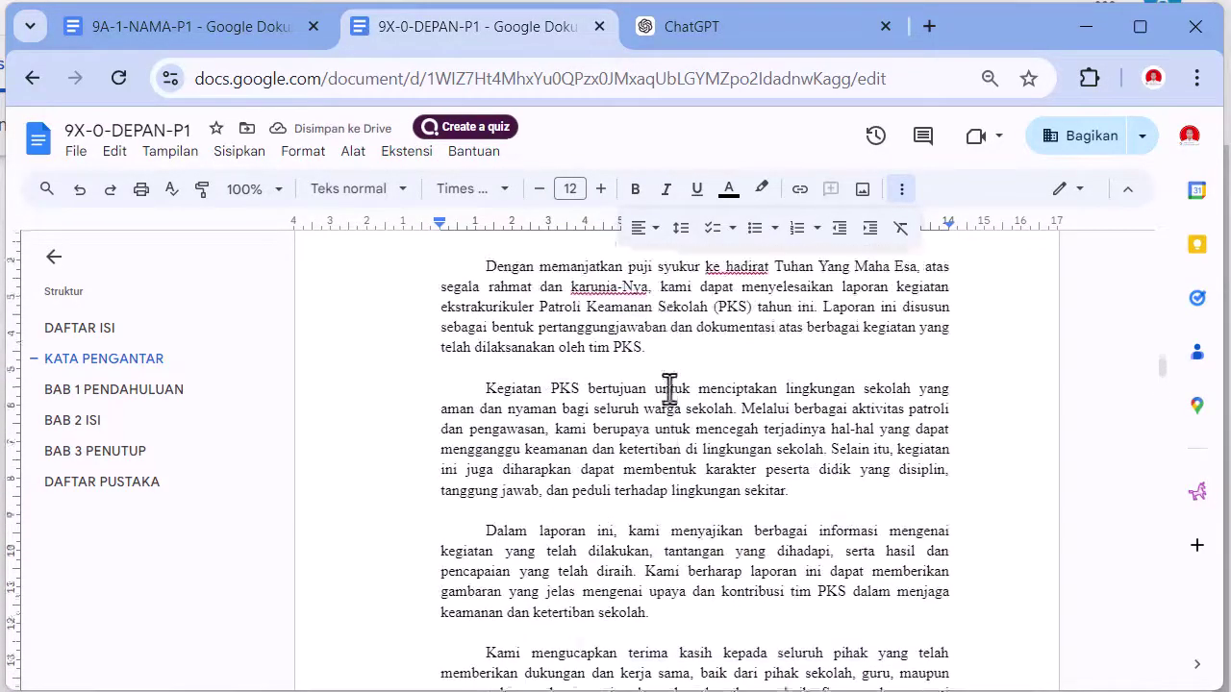
{"action": "scroll", "coordinate": [651, 377], "scroll_direction": "down", "scroll_amount": 4}
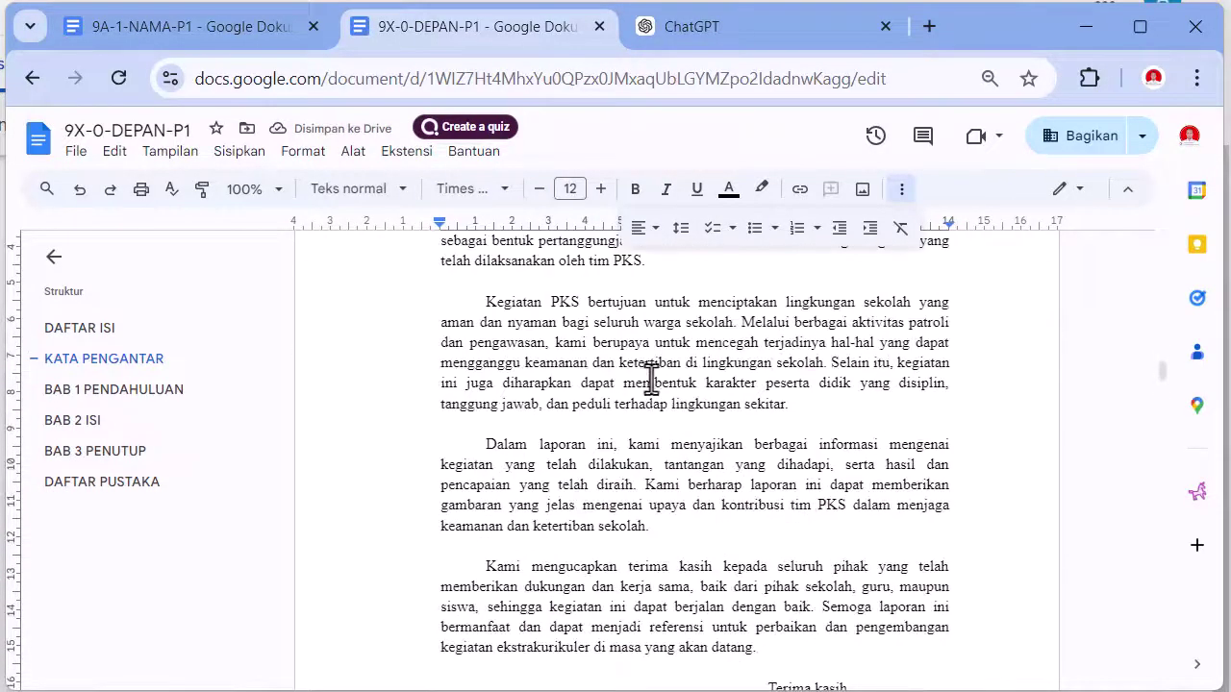
{"action": "left_click", "coordinate": [101, 332]}
{"action": "left_click", "coordinate": [101, 357]}
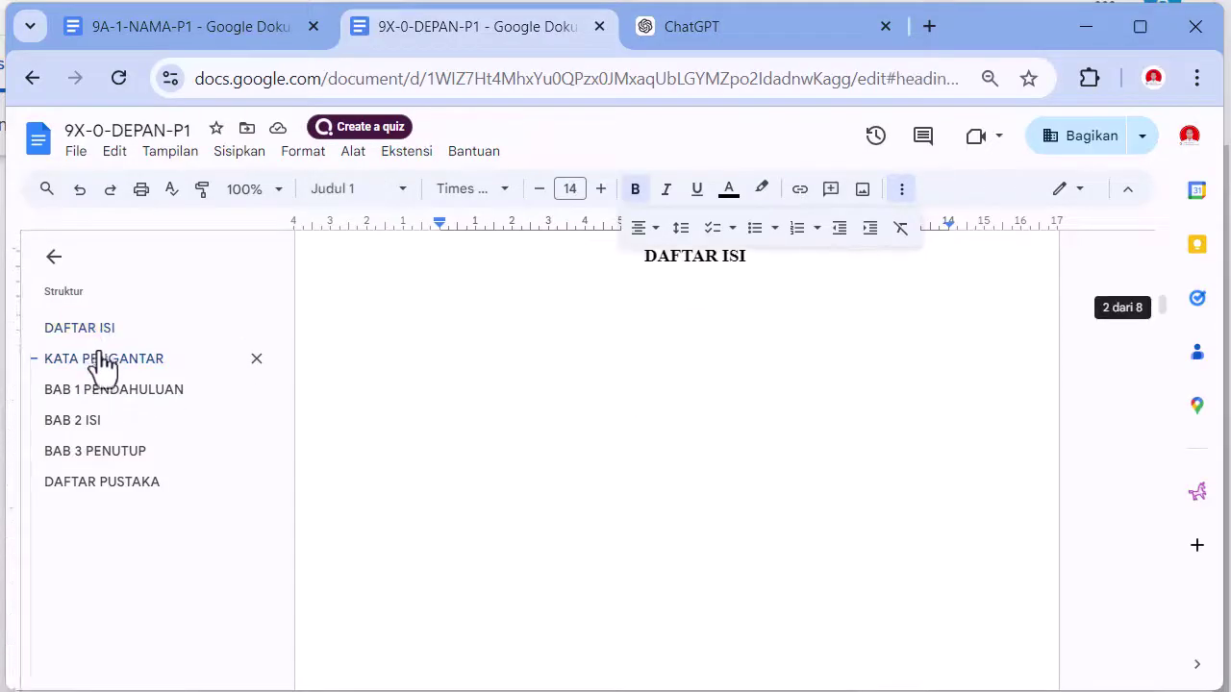
{"action": "left_click", "coordinate": [113, 392]}
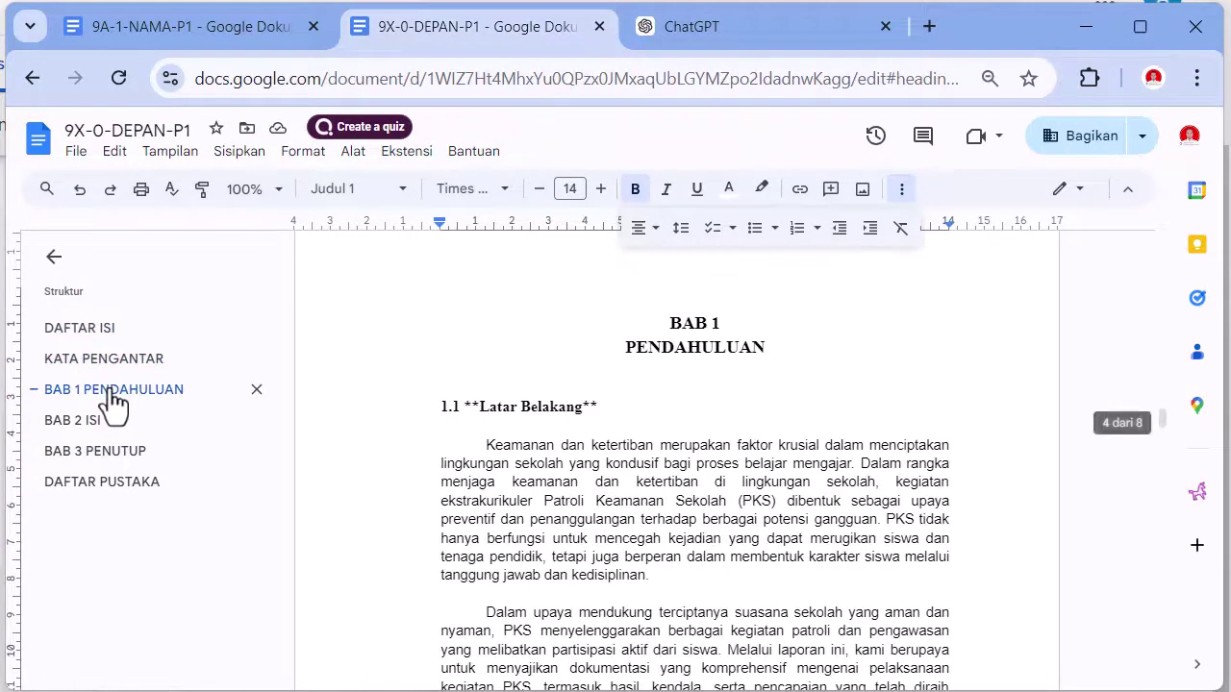
{"action": "left_click", "coordinate": [93, 426]}
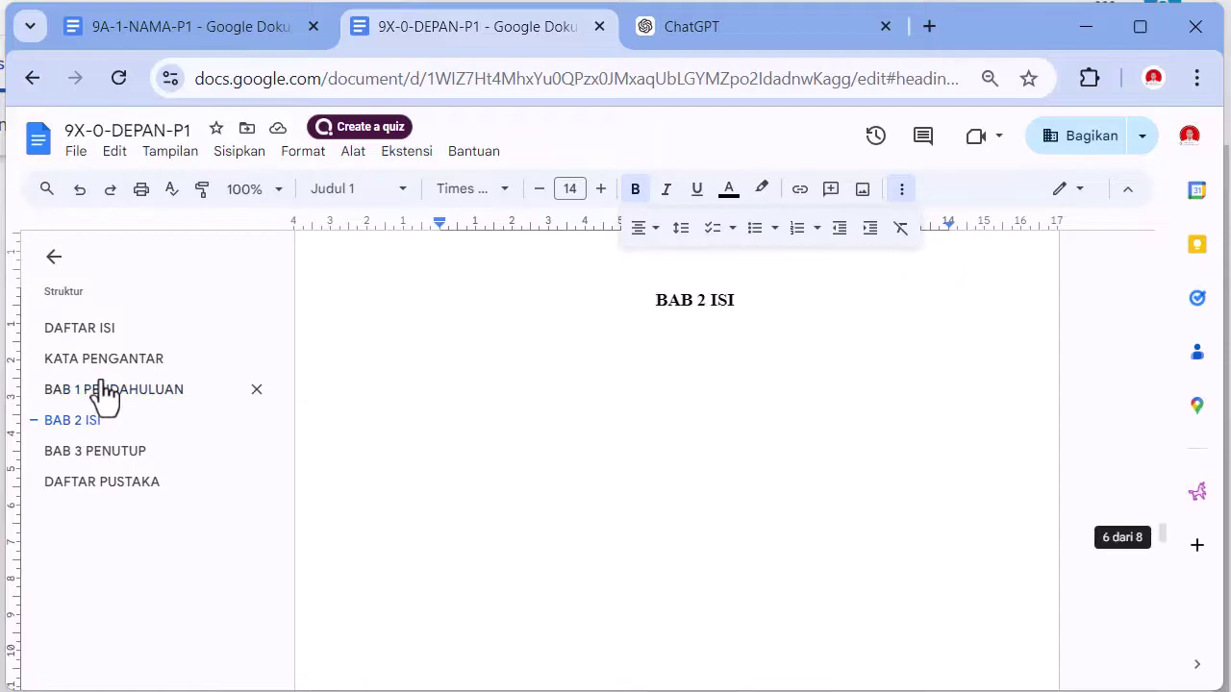
{"action": "left_click", "coordinate": [99, 390]}
{"action": "left_click", "coordinate": [499, 413]}
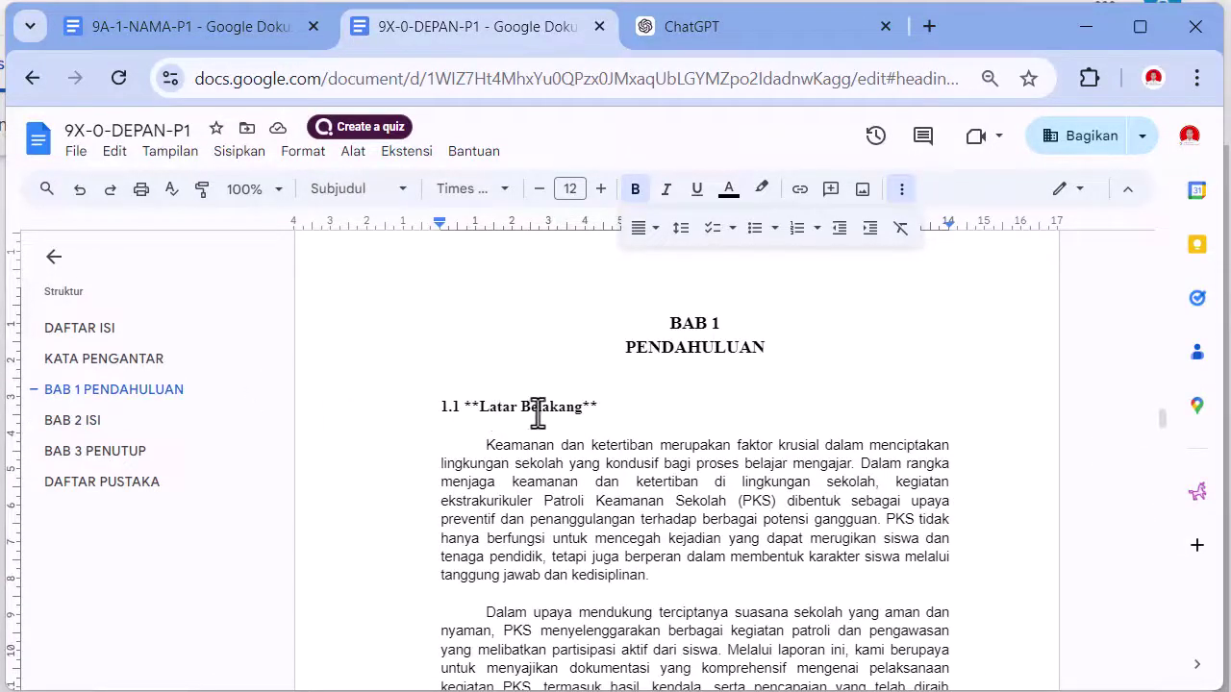
{"action": "scroll", "coordinate": [557, 430], "scroll_direction": "up", "scroll_amount": 20}
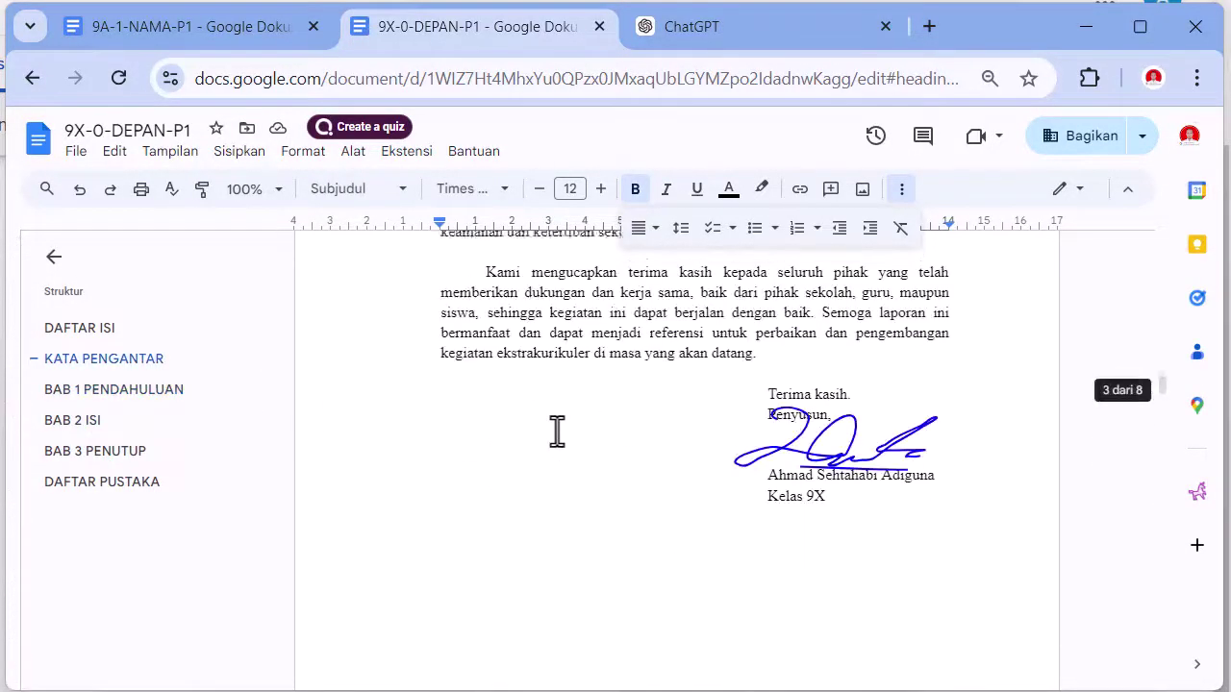
{"action": "scroll", "coordinate": [668, 446], "scroll_direction": "down", "scroll_amount": 4}
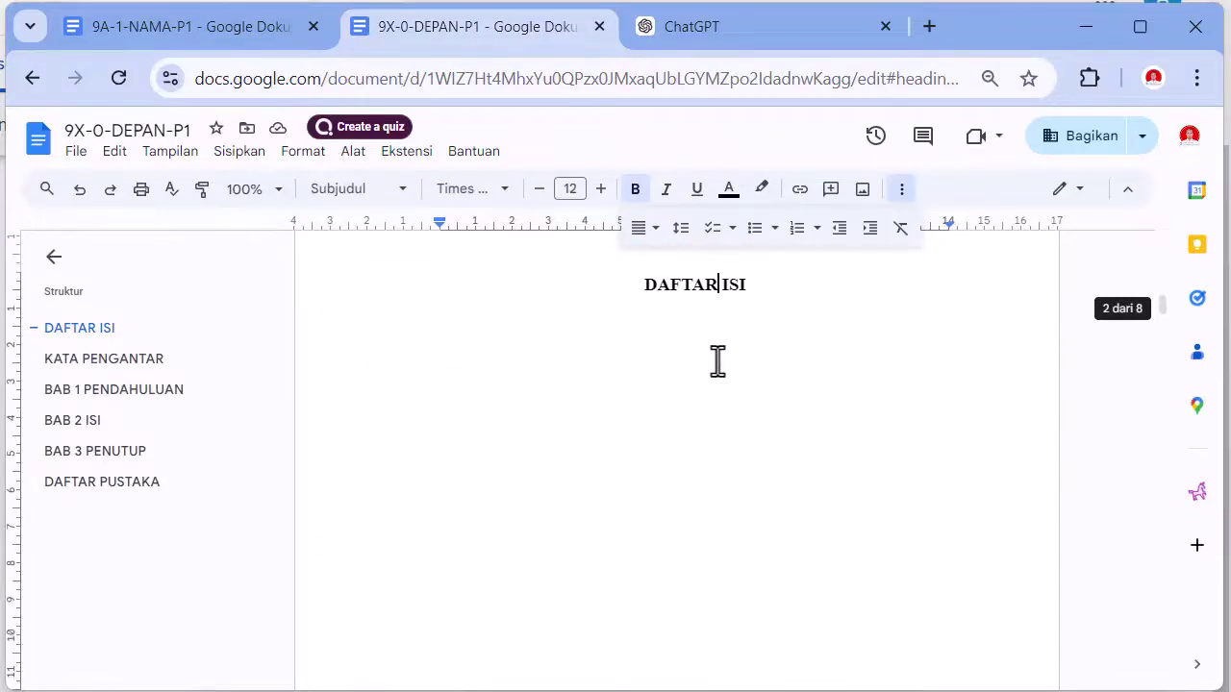
- Add a Normal text line below DAFTAR ISI and insert a table of contents with page numbers
{"action": "left_click", "coordinate": [761, 306]}
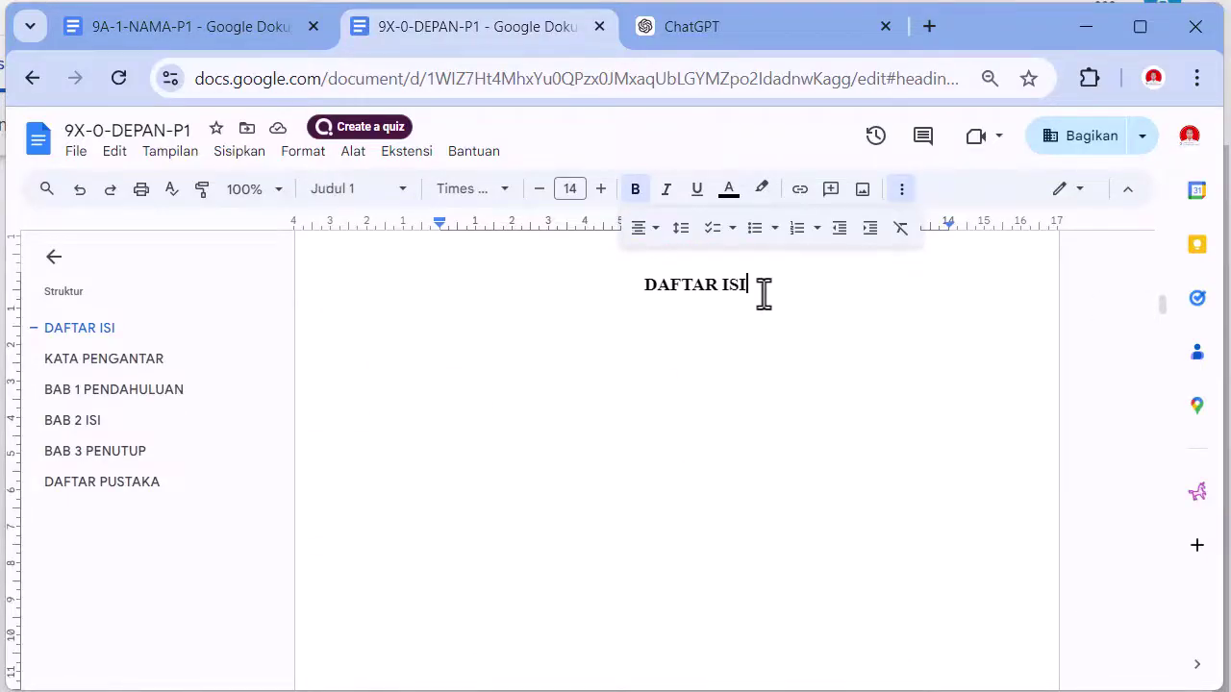
{"action": "key", "text": "Return"}
{"action": "left_click", "coordinate": [390, 191]}
{"action": "mouse_move", "coordinate": [394, 235]}
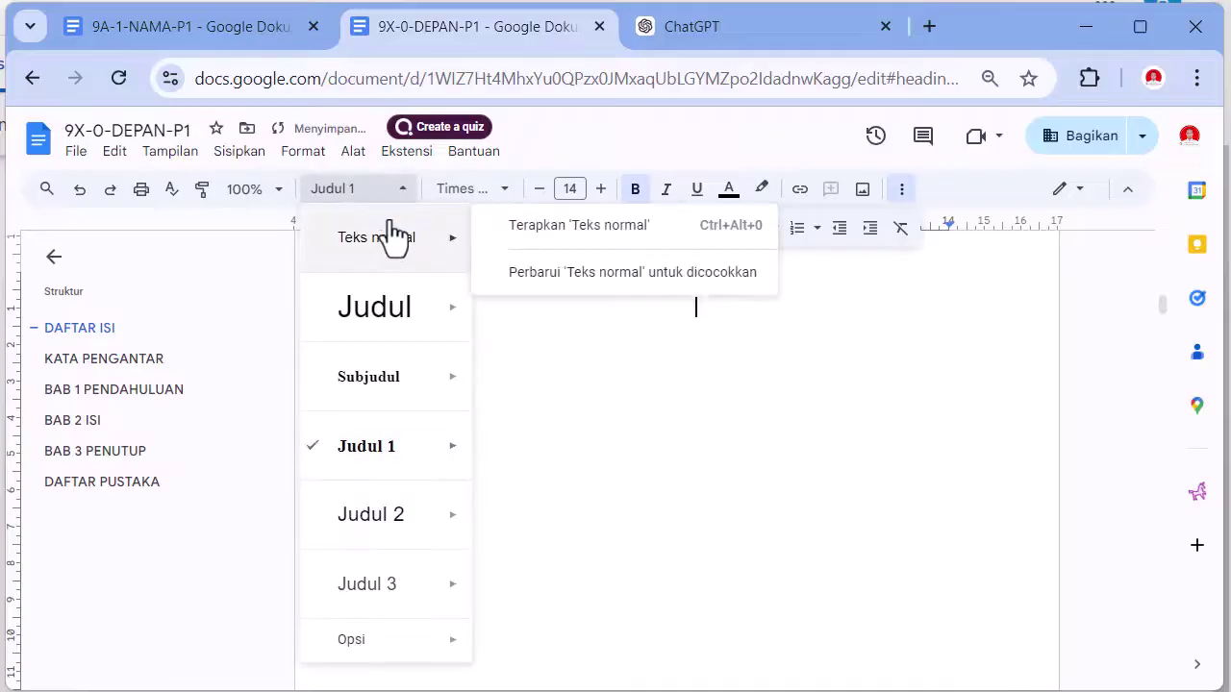
{"action": "left_click", "coordinate": [518, 233]}
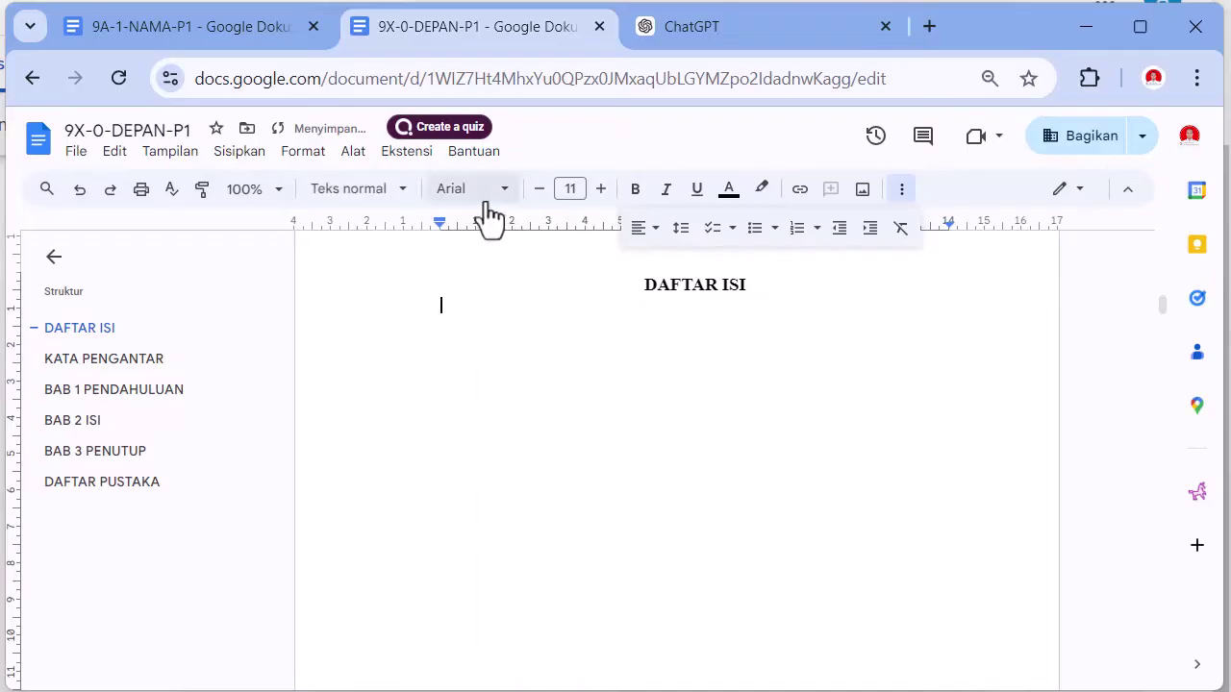
{"action": "left_click", "coordinate": [231, 154]}
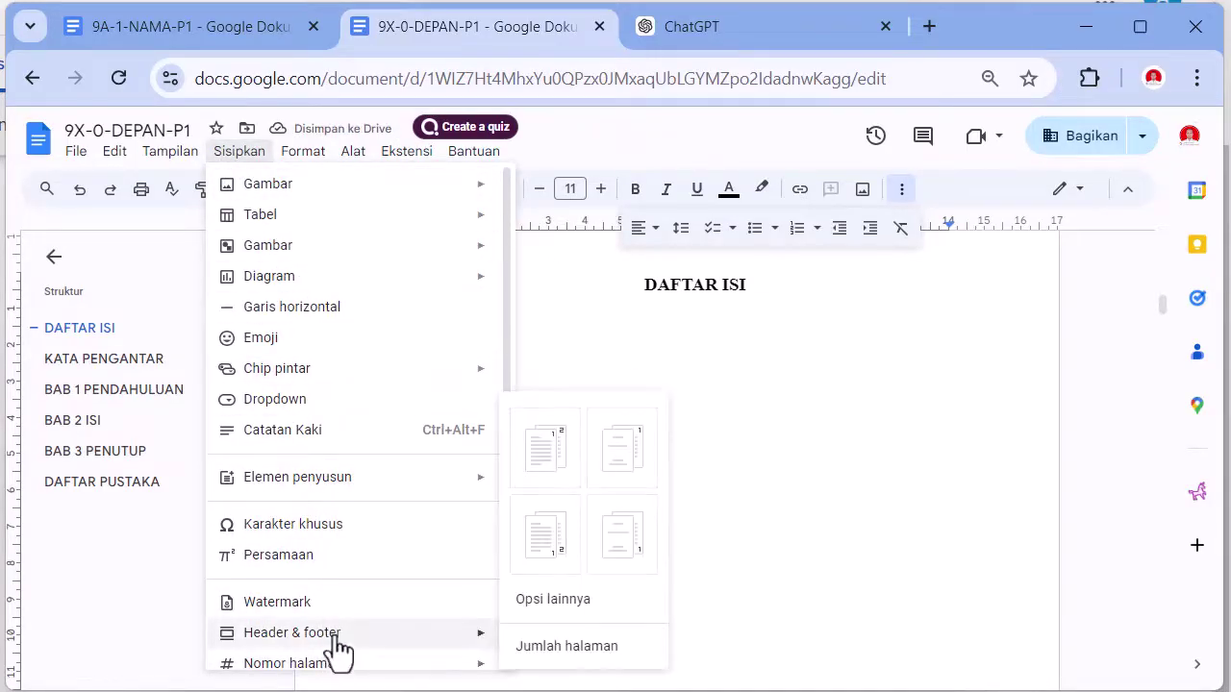
{"action": "mouse_move", "coordinate": [338, 651]}
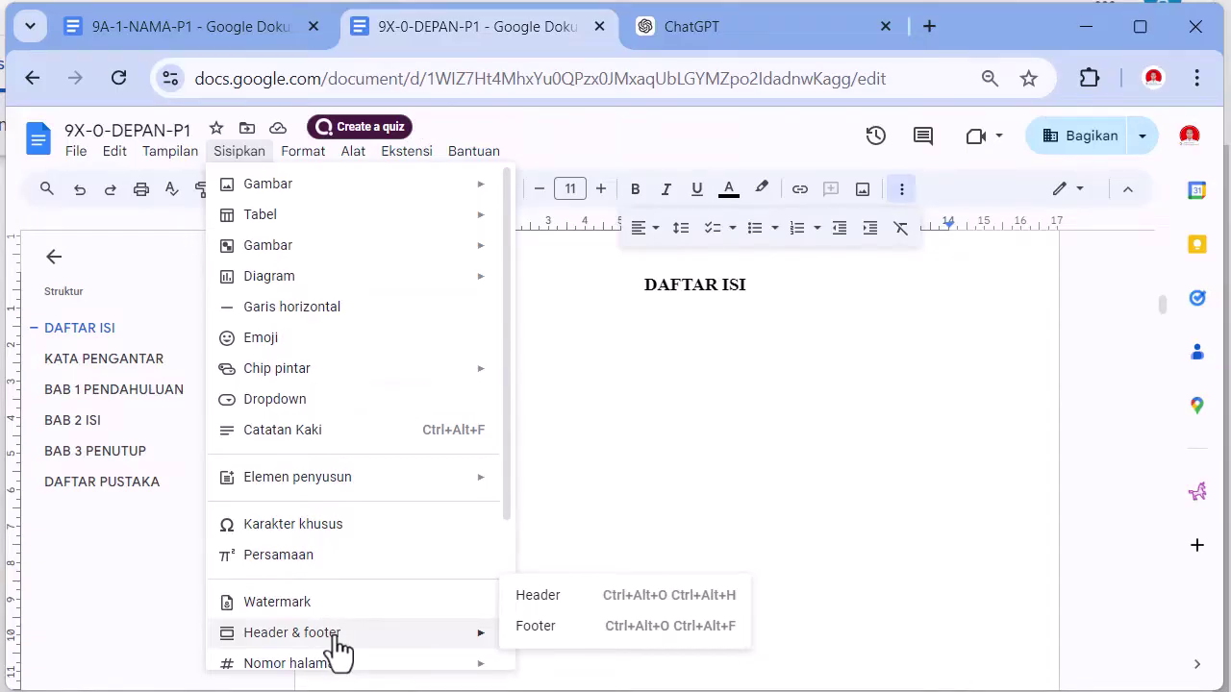
{"action": "scroll", "coordinate": [339, 651], "scroll_direction": "down", "scroll_amount": 3}
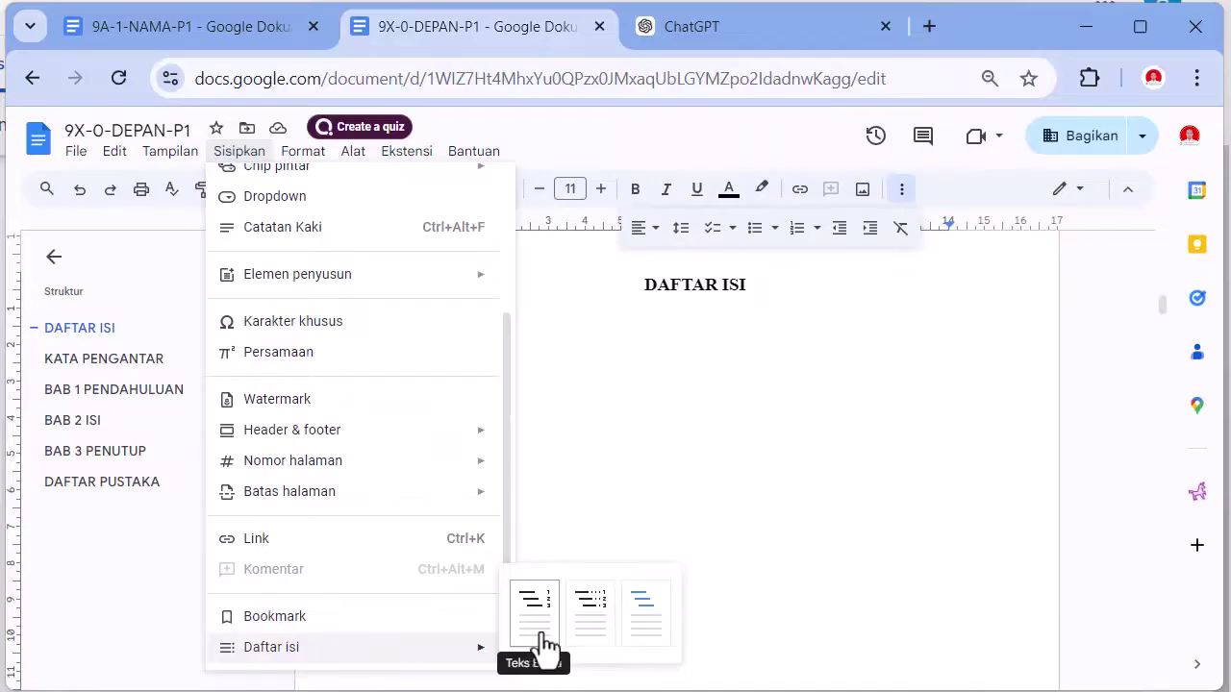
{"action": "left_click", "coordinate": [594, 646]}
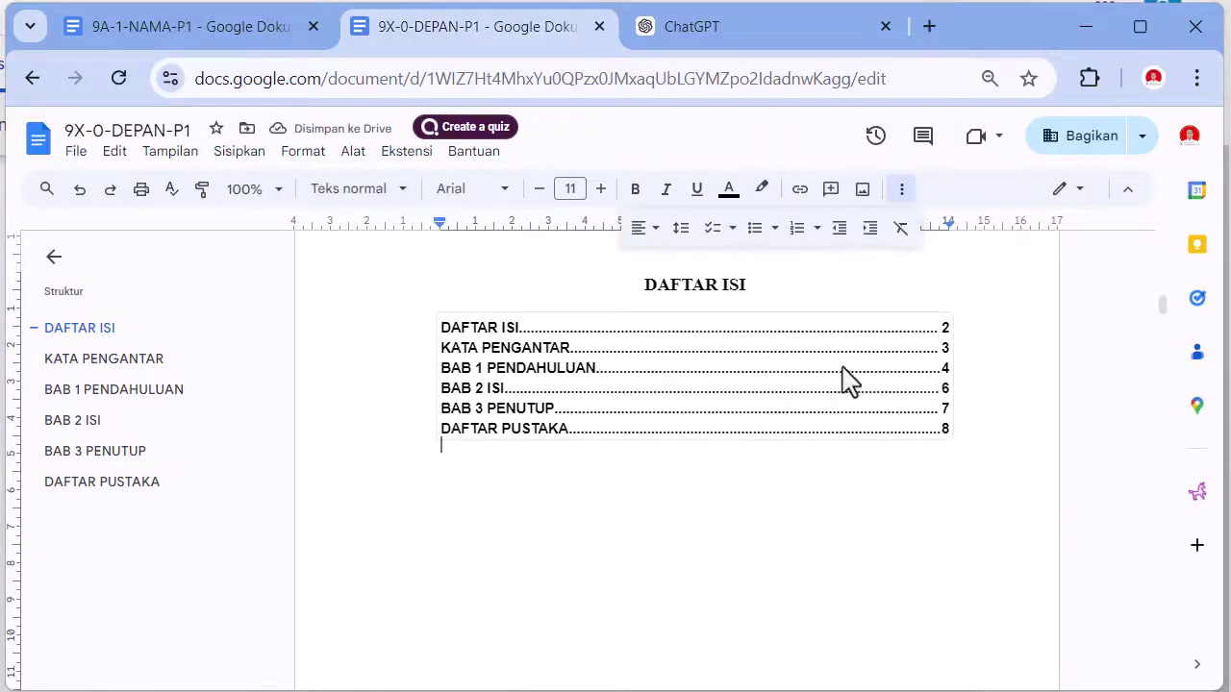
- Remove the ** markers from the 1.1 Latar Belakang subheading
{"action": "left_click", "coordinate": [577, 348]}
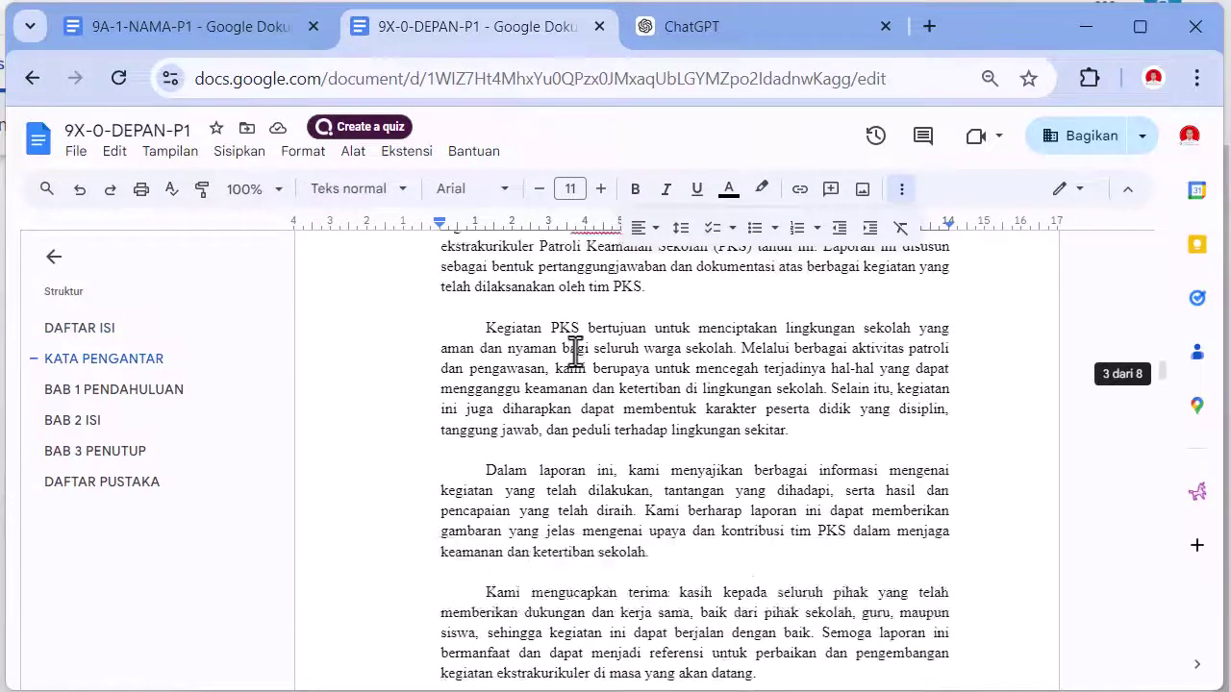
{"action": "scroll", "coordinate": [575, 351], "scroll_direction": "down", "scroll_amount": 6}
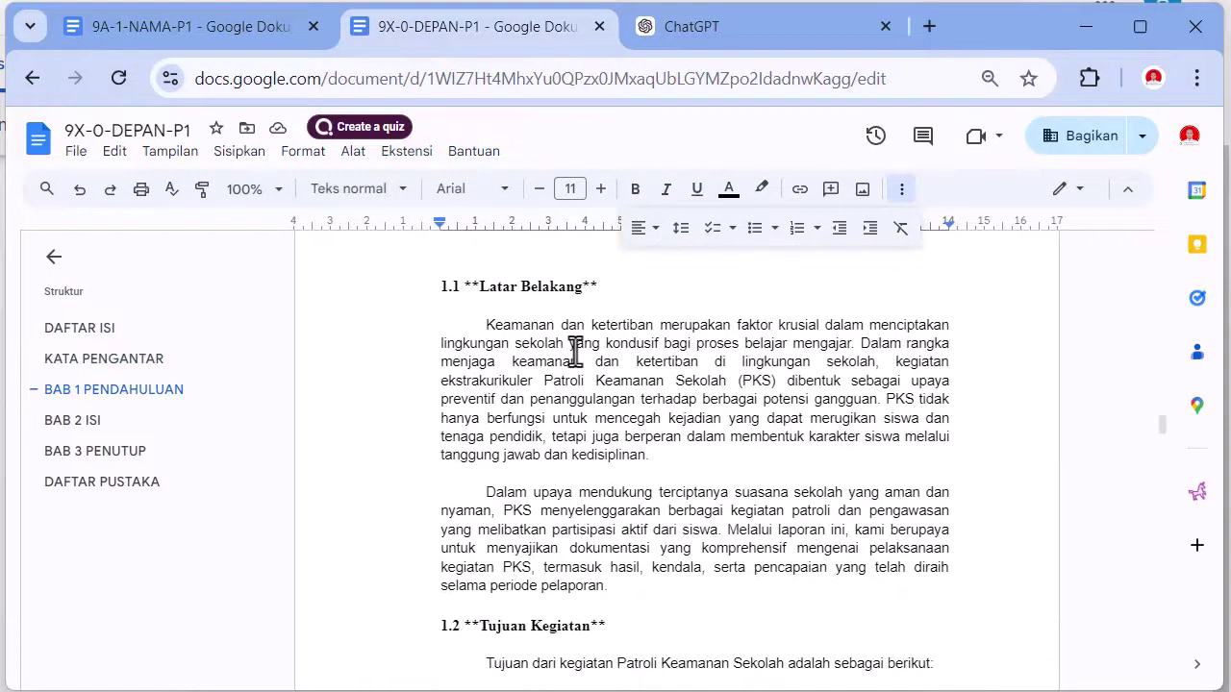
{"action": "left_click", "coordinate": [432, 285]}
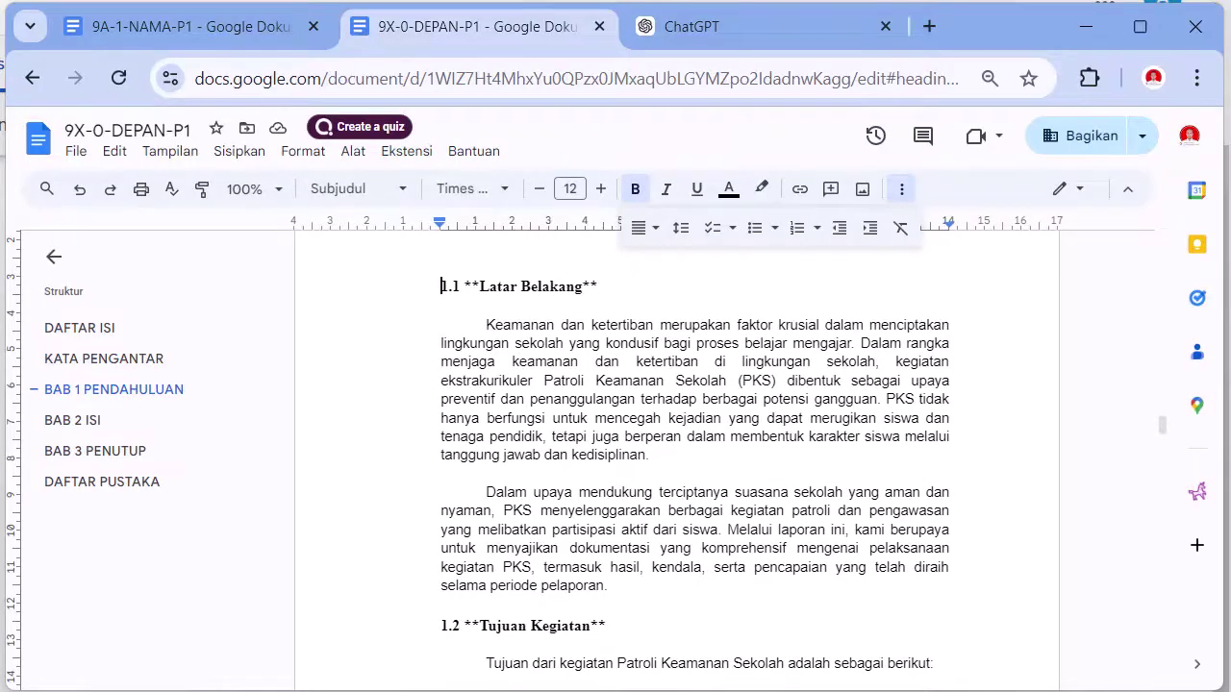
{"action": "scroll", "coordinate": [486, 368], "scroll_direction": "up", "scroll_amount": 1}
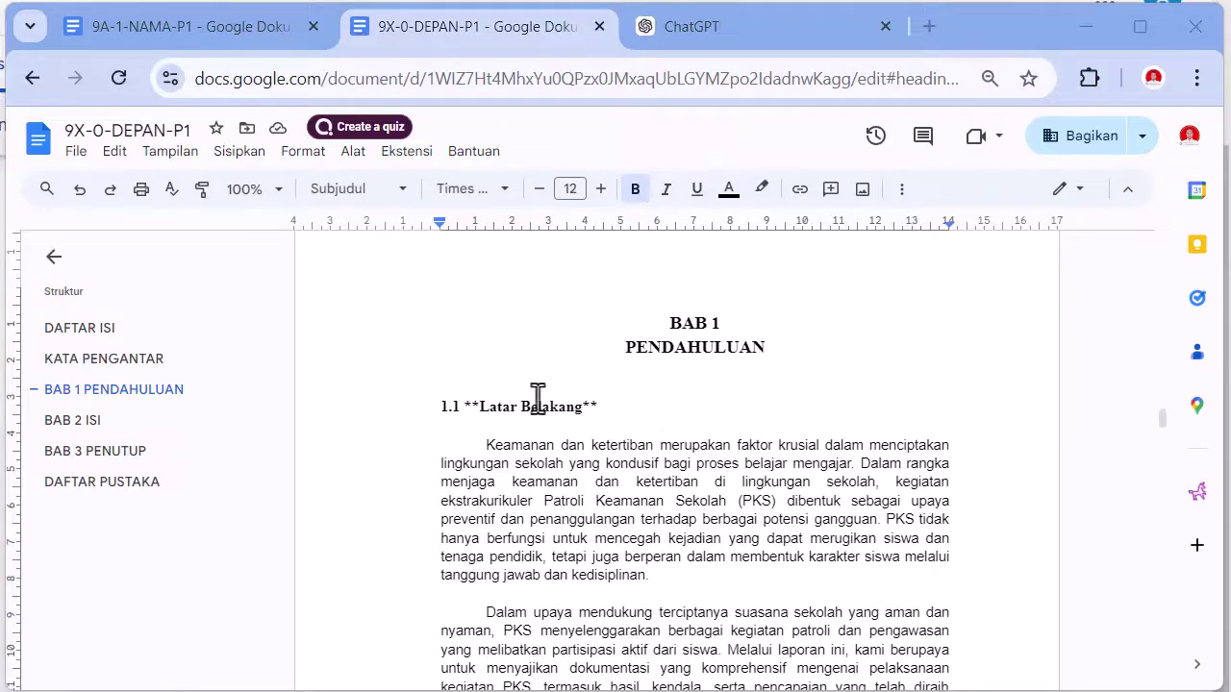
{"action": "left_click", "coordinate": [463, 405]}
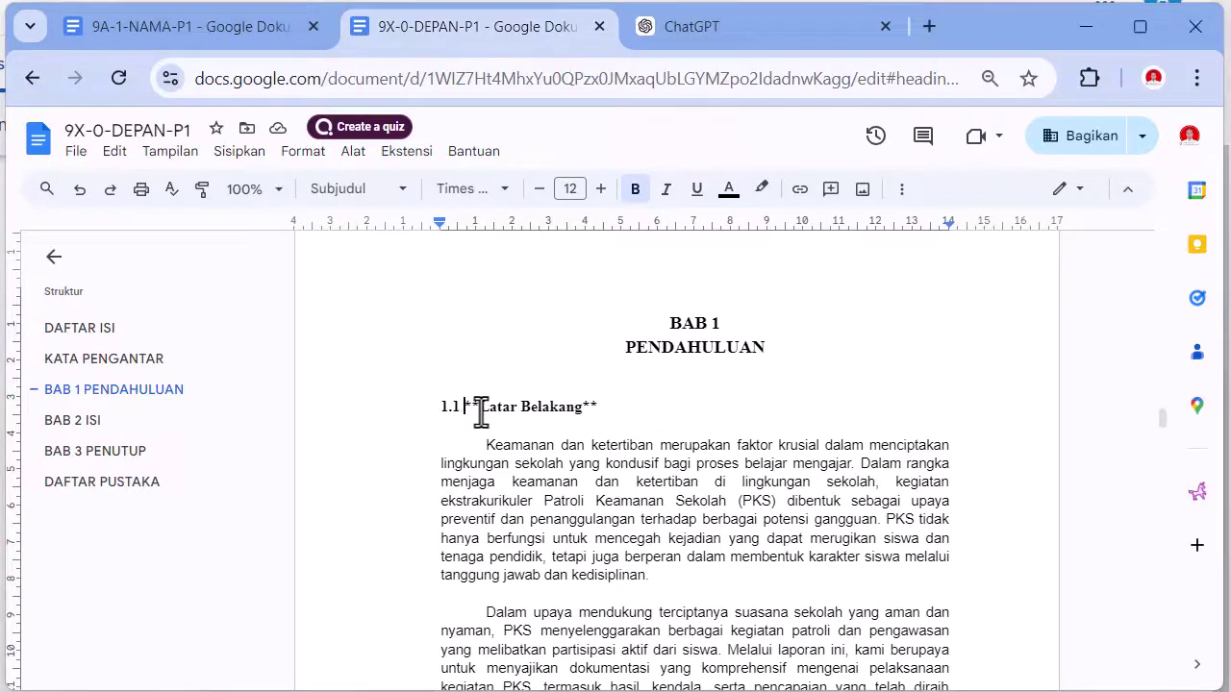
{"action": "key", "text": "Delete"}
{"action": "key", "text": "Delete"}
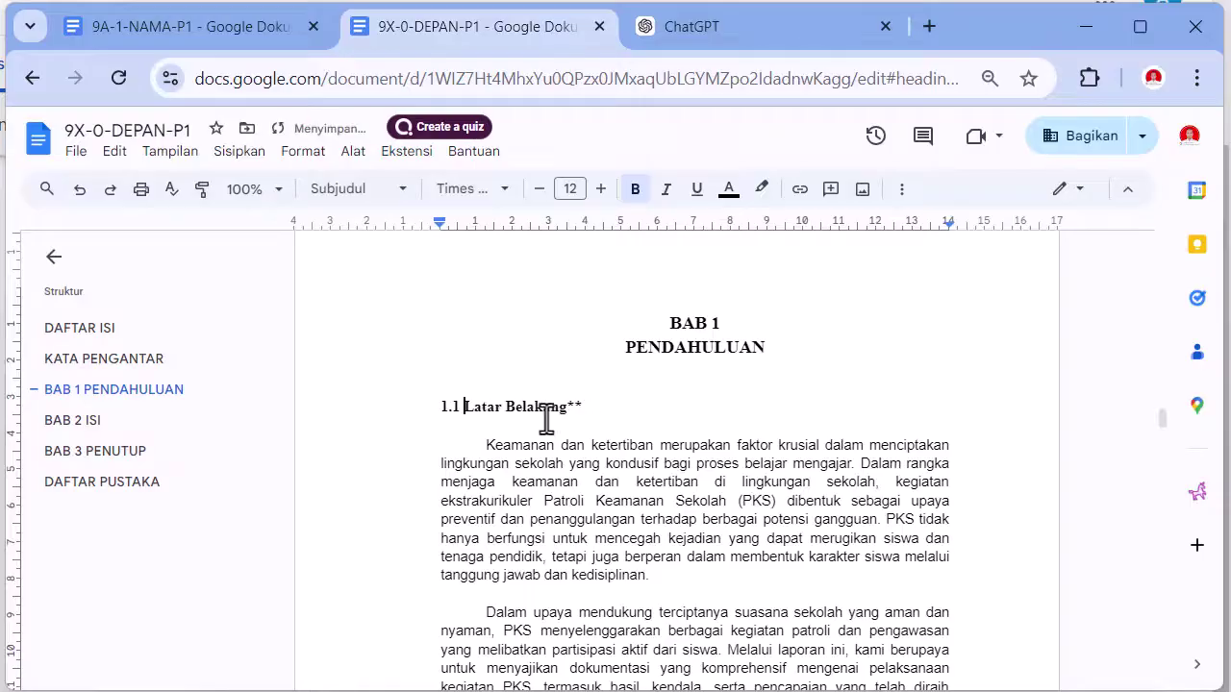
- Remove the ** markers from subheadings 1.2 through 1.5
{"action": "scroll", "coordinate": [574, 413], "scroll_direction": "down", "scroll_amount": 3}
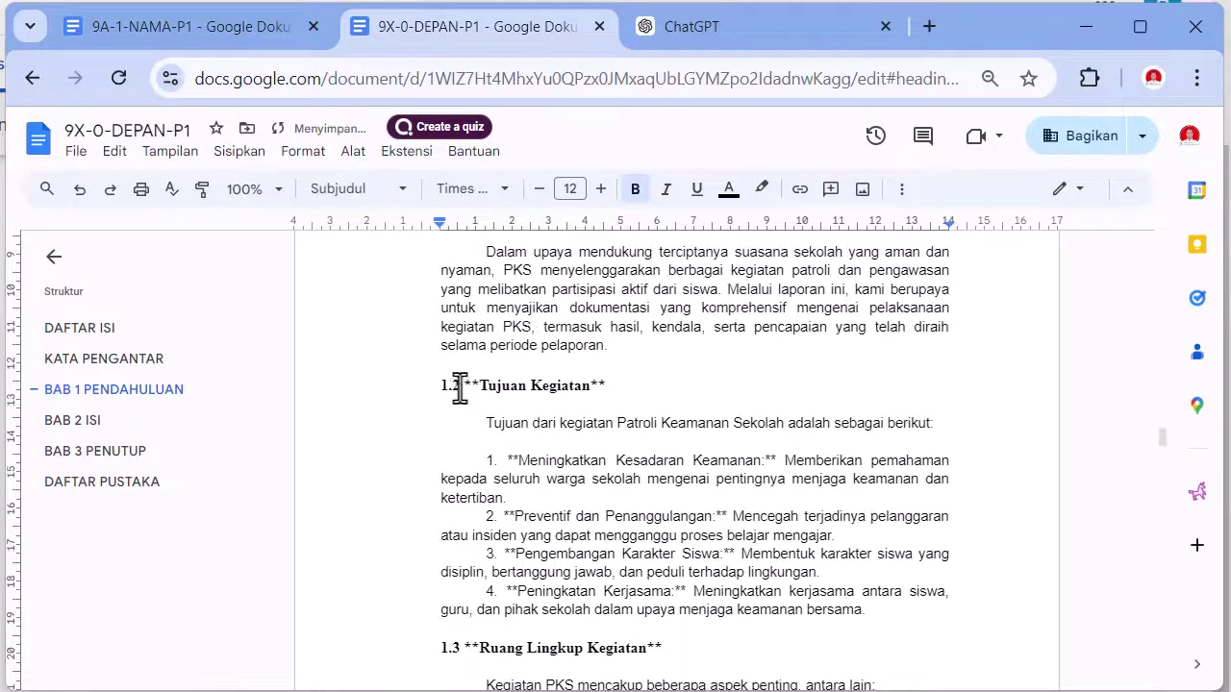
{"action": "left_click", "coordinate": [462, 387]}
{"action": "key", "text": "Delete"}
{"action": "key", "text": "Delete"}
{"action": "left_click", "coordinate": [464, 643]}
{"action": "key", "text": "Delete"}
{"action": "key", "text": "Delete"}
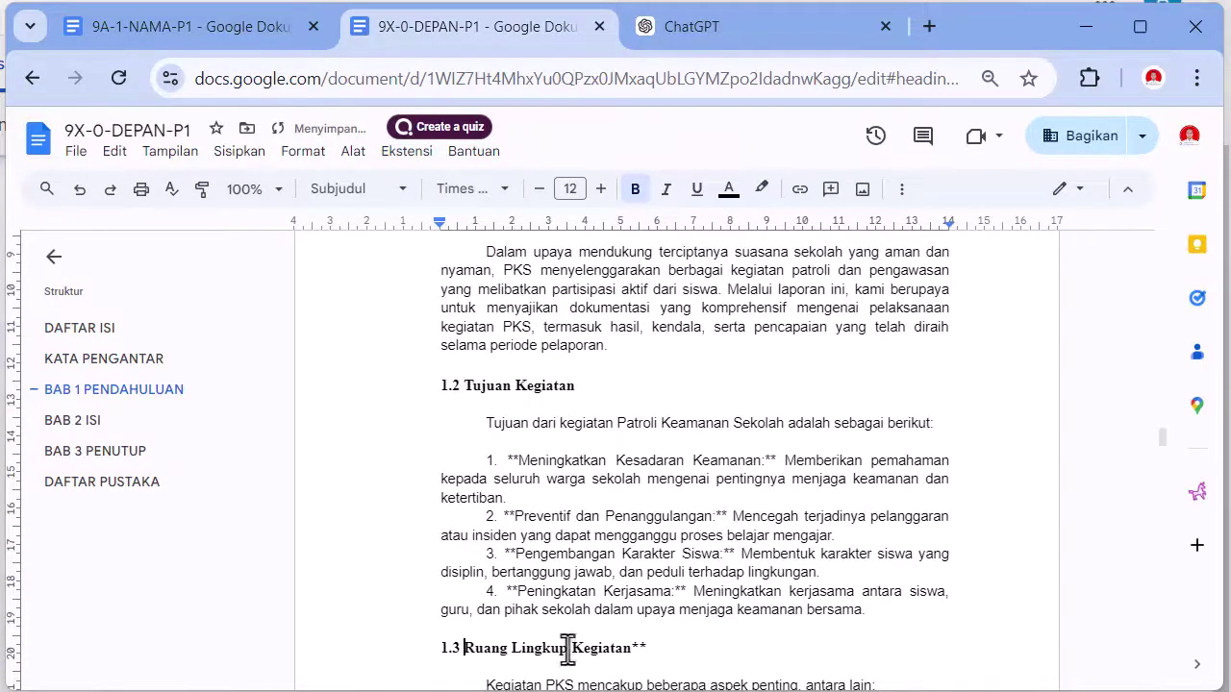
{"action": "scroll", "coordinate": [497, 398], "scroll_direction": "down", "scroll_amount": 6}
{"action": "left_click", "coordinate": [463, 402]}
{"action": "key", "text": "Delete"}
{"action": "key", "text": "Delete"}
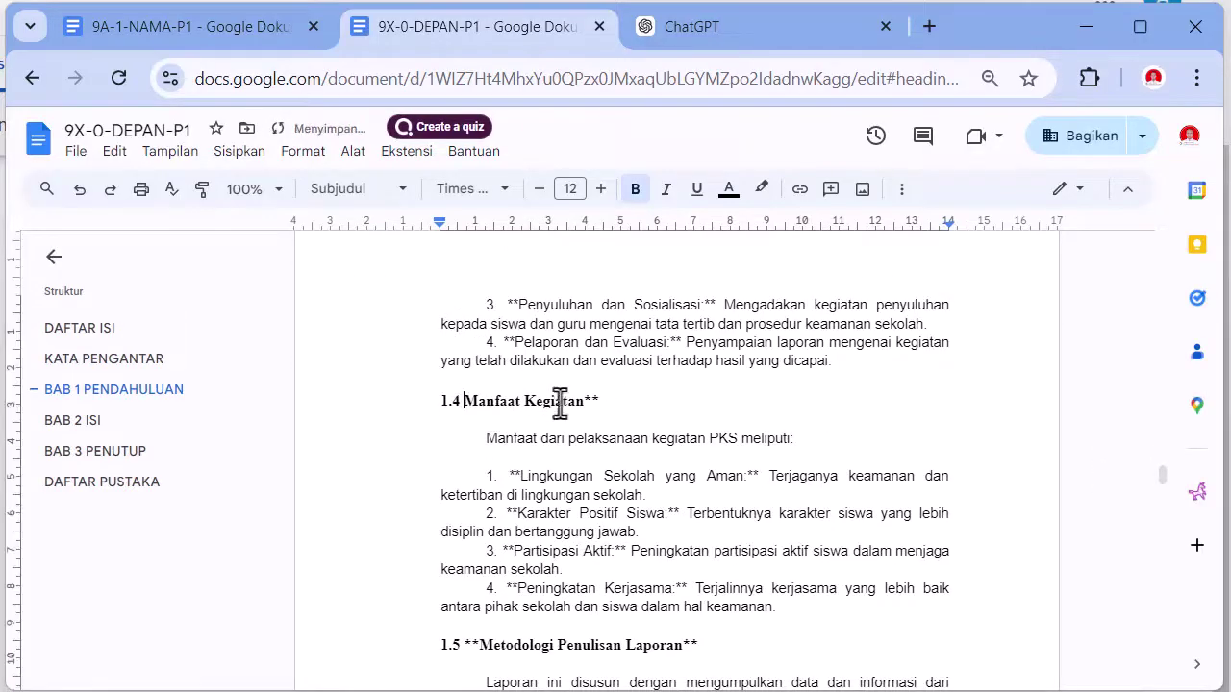
{"action": "left_click", "coordinate": [461, 643]}
{"action": "key", "text": "Delete"}
{"action": "key", "text": "Delete"}
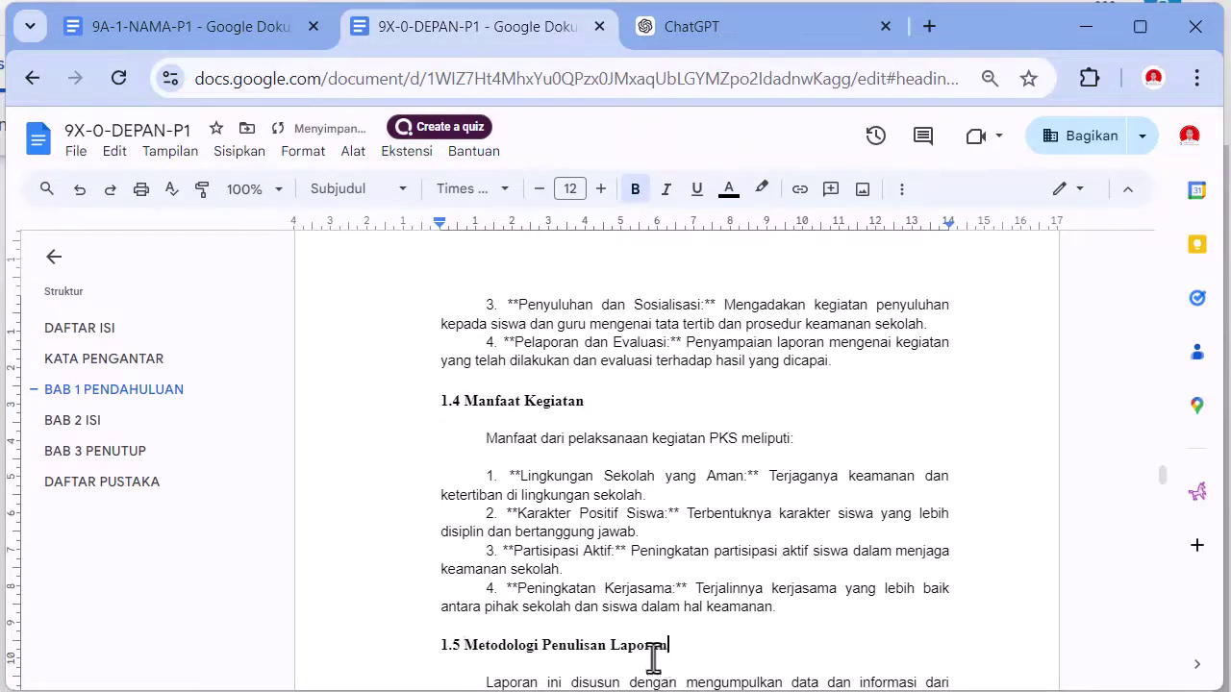
{"action": "scroll", "coordinate": [653, 658], "scroll_direction": "down", "scroll_amount": 4}
- Delete the leftover placeholder signature lines at the end
{"action": "left_click_drag", "start_coordinate": [481, 566], "coordinate": [663, 599]}
{"action": "key", "text": "BackSpace"}
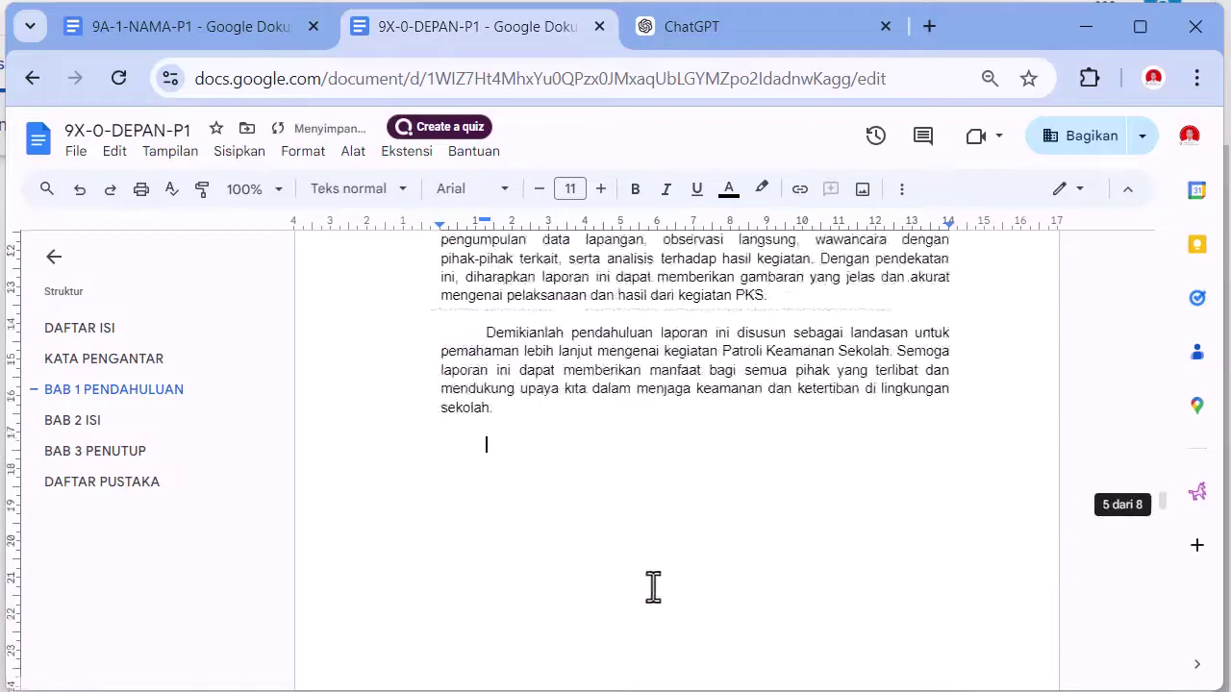
{"action": "scroll", "coordinate": [653, 588], "scroll_direction": "up", "scroll_amount": 15}
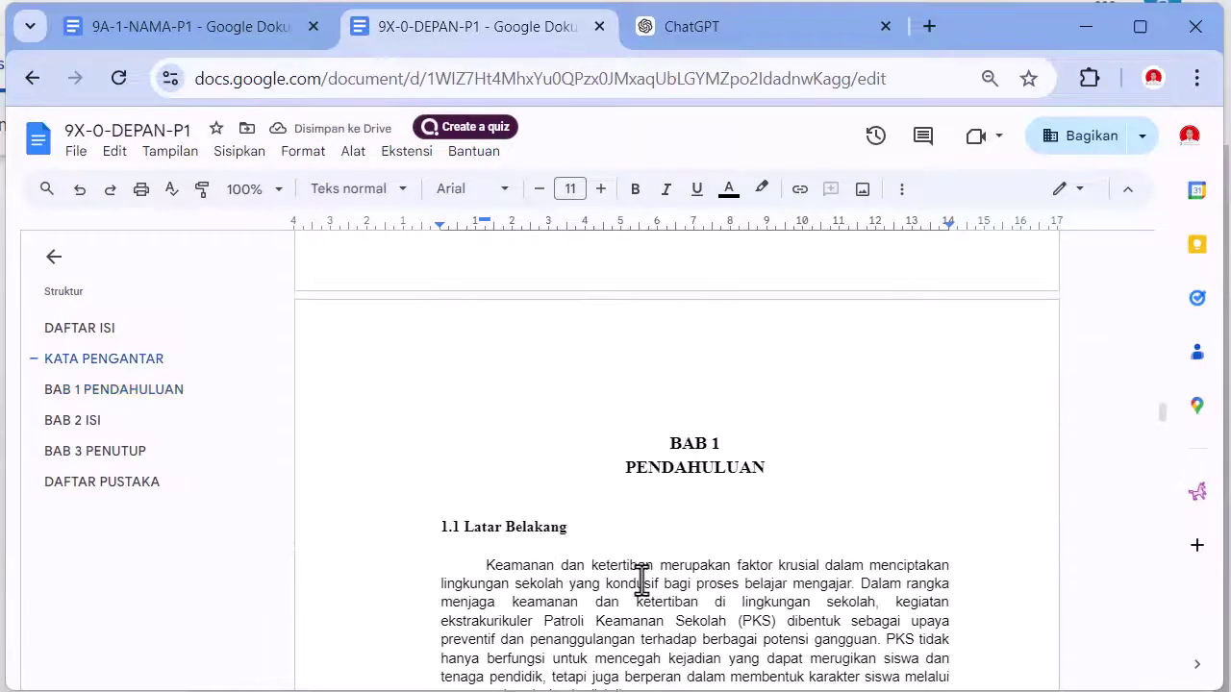
- Multi-select subheadings 1.1 Latar Belakang through 1.5 Metodologi Penulisan Laporan
{"action": "scroll", "coordinate": [636, 575], "scroll_direction": "down", "scroll_amount": 2}
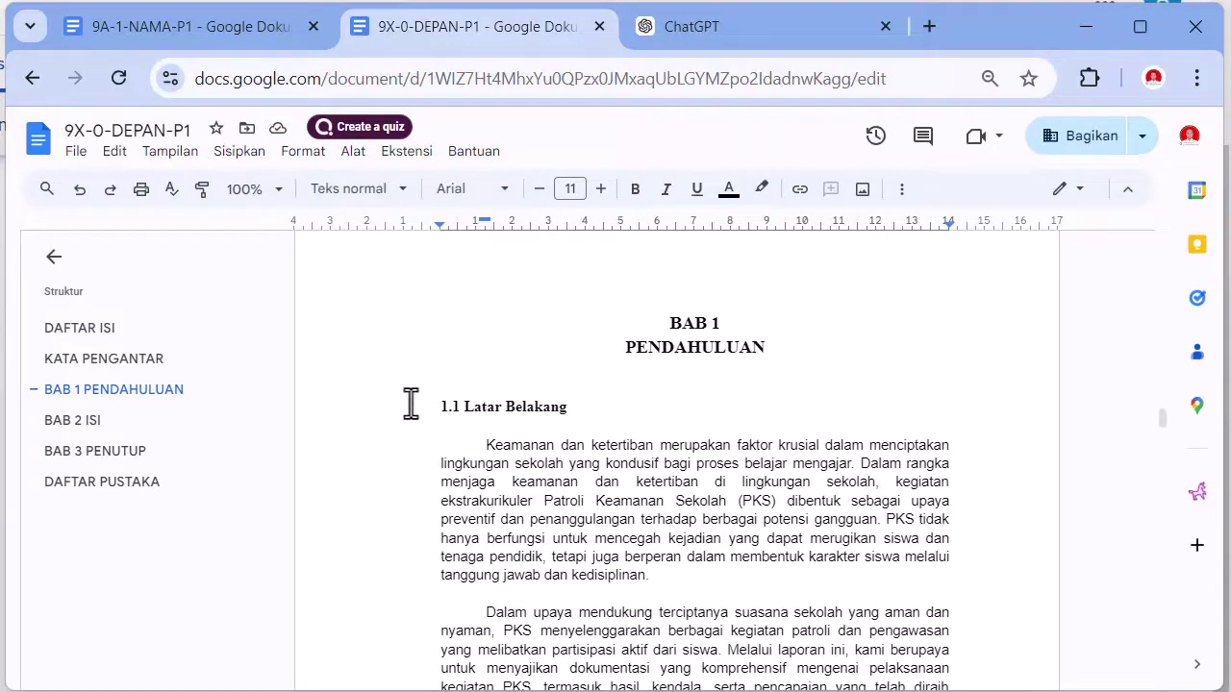
{"action": "left_click_drag", "start_coordinate": [432, 406], "coordinate": [565, 409]}
{"action": "scroll", "coordinate": [563, 432], "scroll_direction": "down", "scroll_amount": 4}
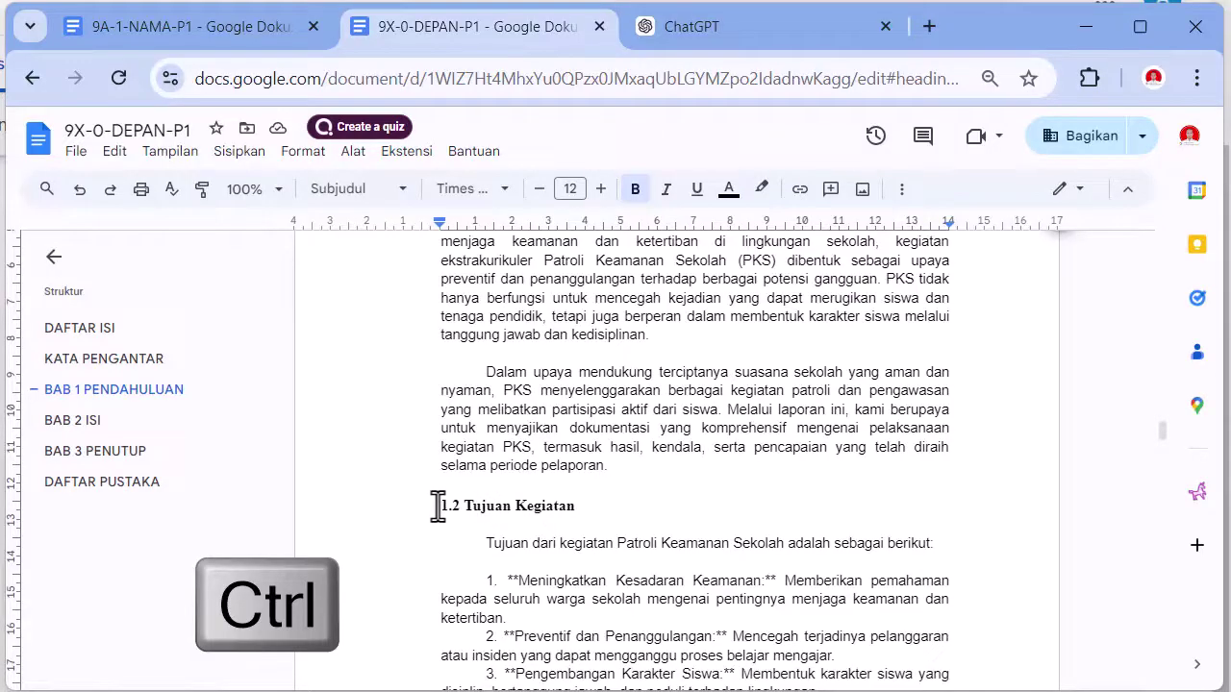
{"action": "left_click_drag", "start_coordinate": [438, 507], "coordinate": [583, 510]}
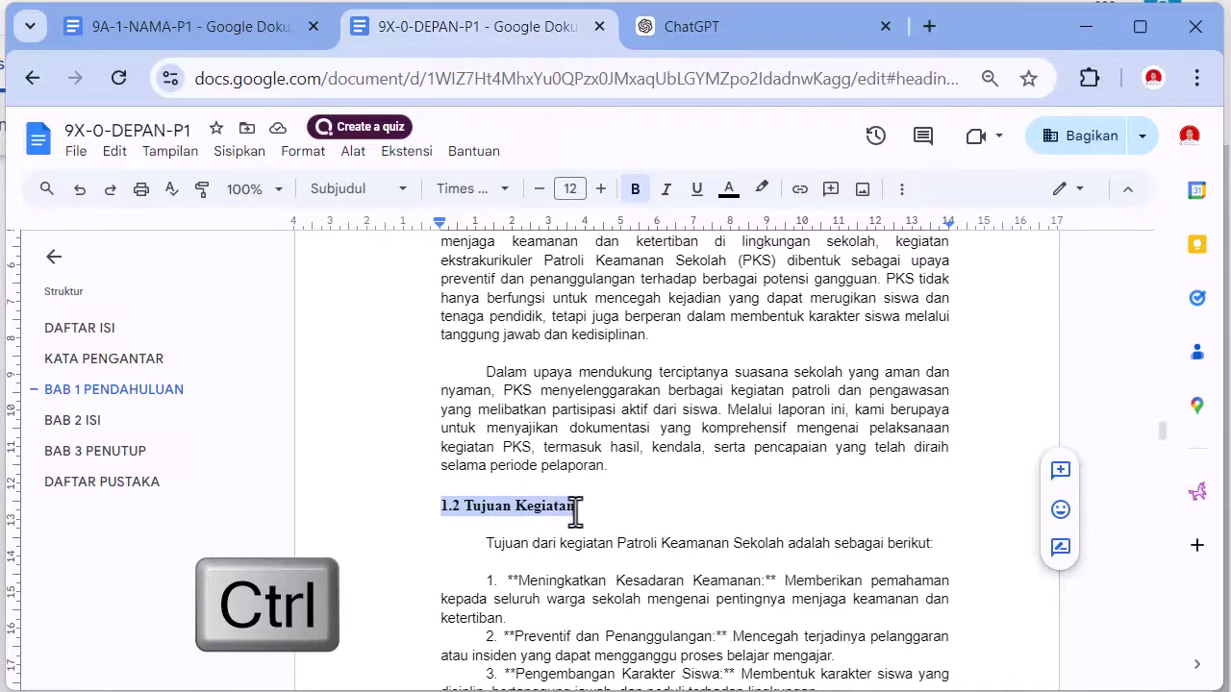
{"action": "scroll", "coordinate": [577, 512], "scroll_direction": "down", "scroll_amount": 5}
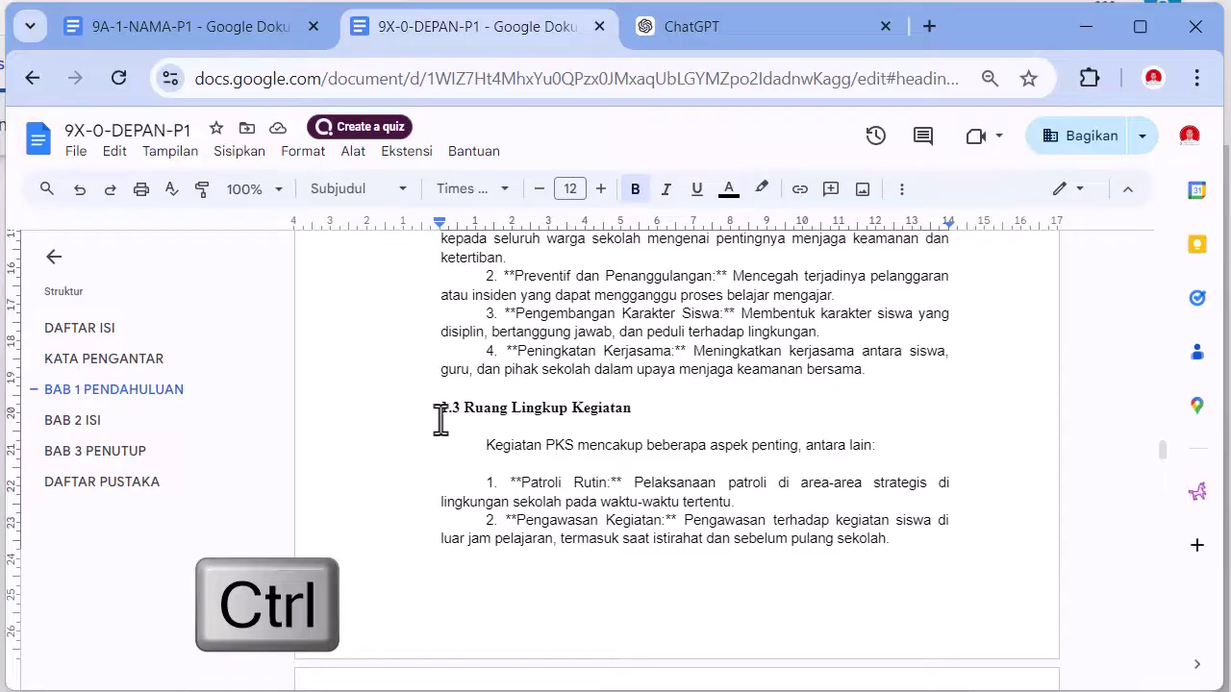
{"action": "left_click_drag", "start_coordinate": [438, 412], "coordinate": [630, 412]}
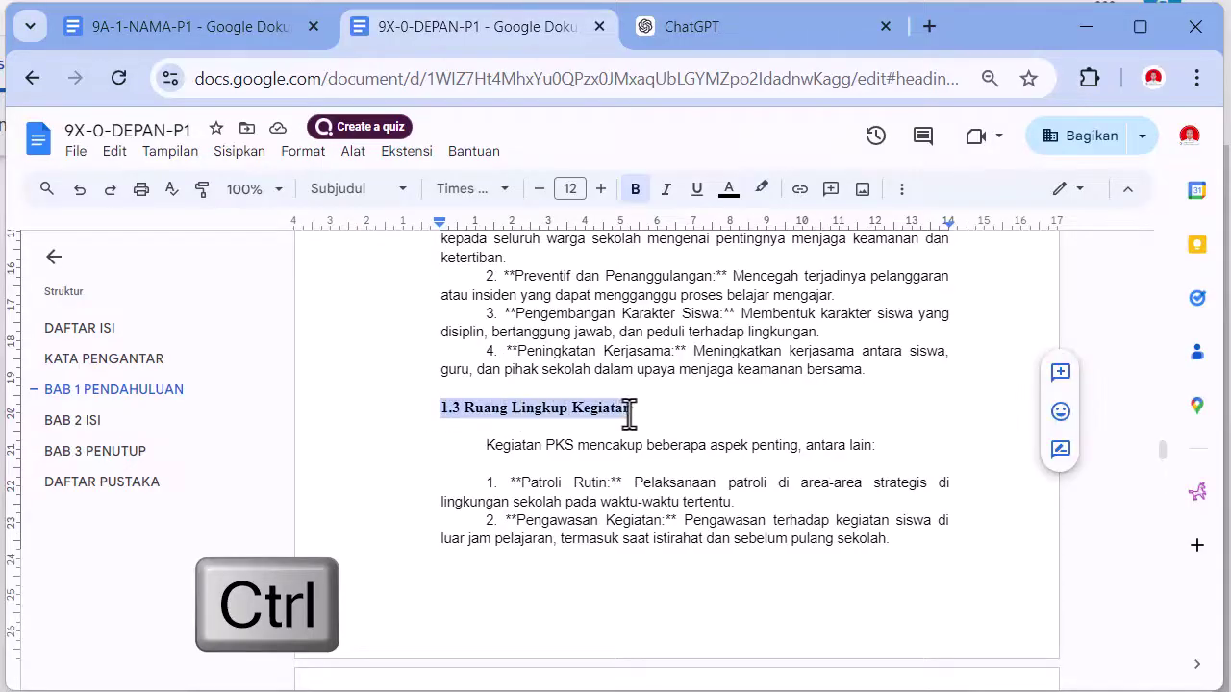
{"action": "scroll", "coordinate": [539, 462], "scroll_direction": "down", "scroll_amount": 5}
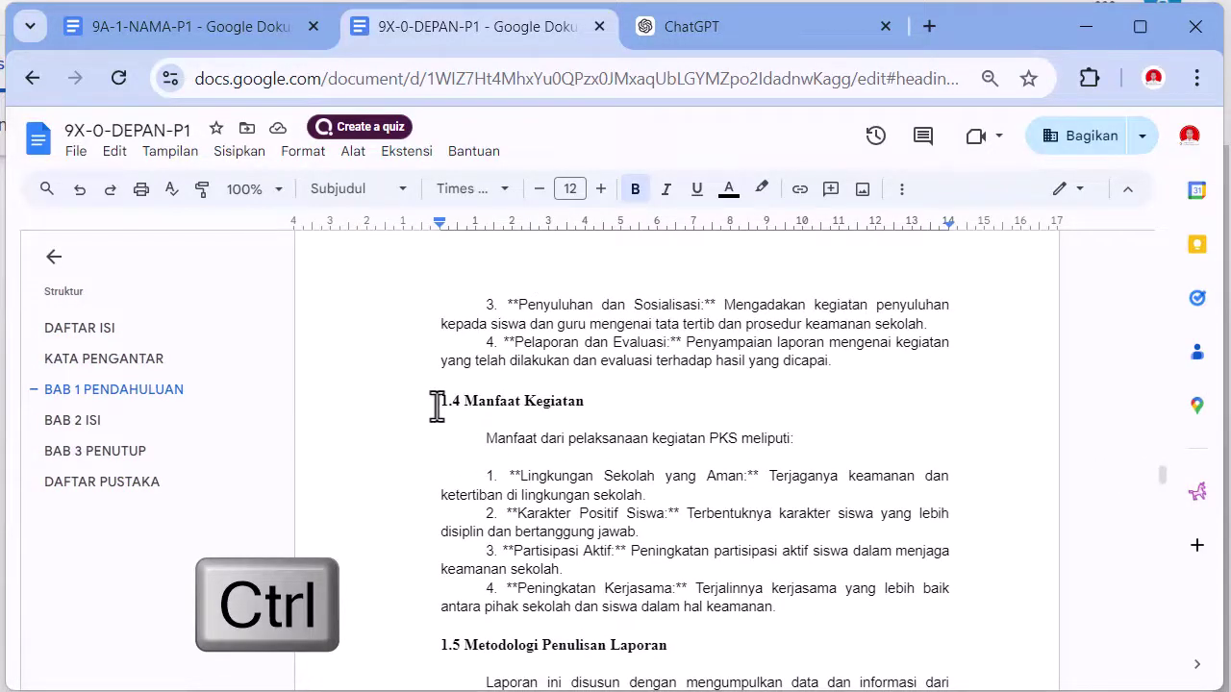
{"action": "left_click_drag", "start_coordinate": [442, 403], "coordinate": [582, 404]}
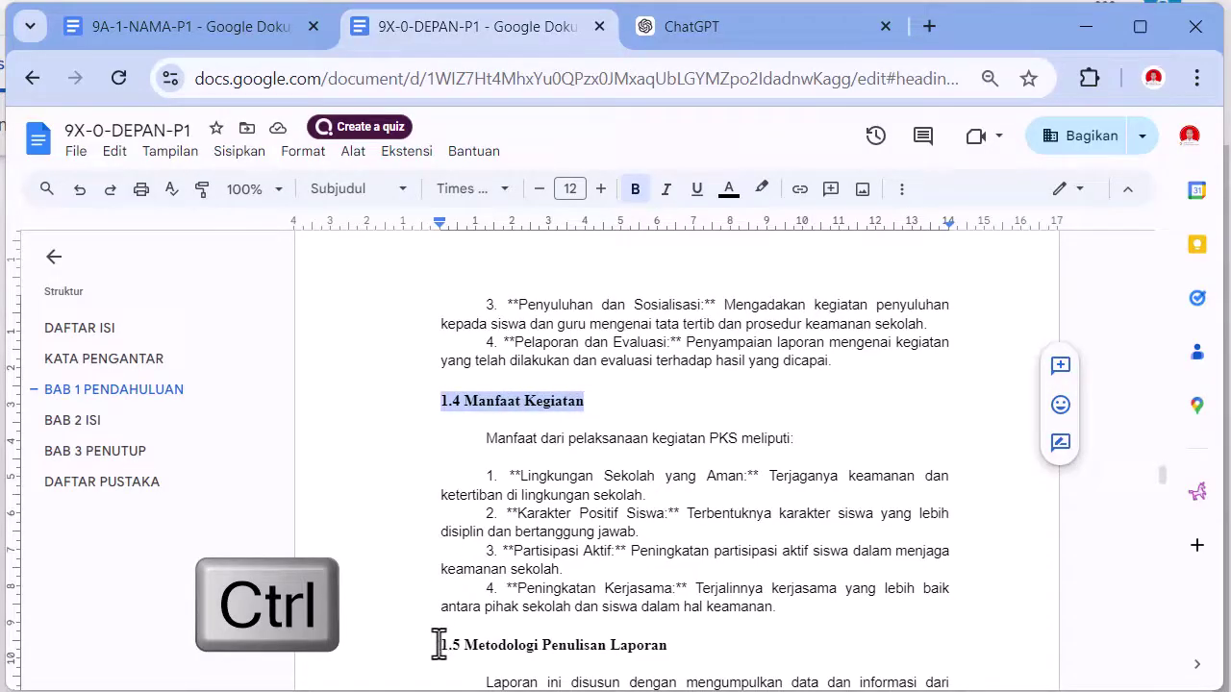
{"action": "left_click_drag", "start_coordinate": [440, 645], "coordinate": [662, 645]}
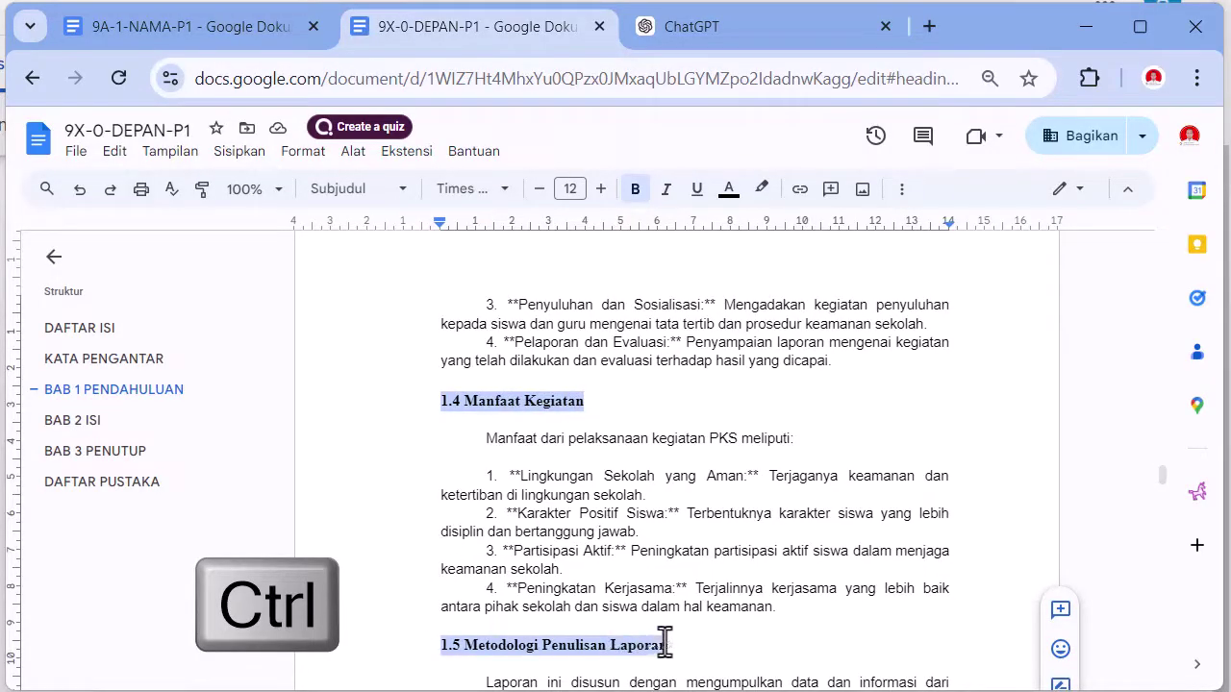
- Apply Heading 2 to them, updating Heading 2 to match their bold style
{"action": "scroll", "coordinate": [654, 643], "scroll_direction": "down", "scroll_amount": 6}
{"action": "scroll", "coordinate": [650, 643], "scroll_direction": "up", "scroll_amount": 4}
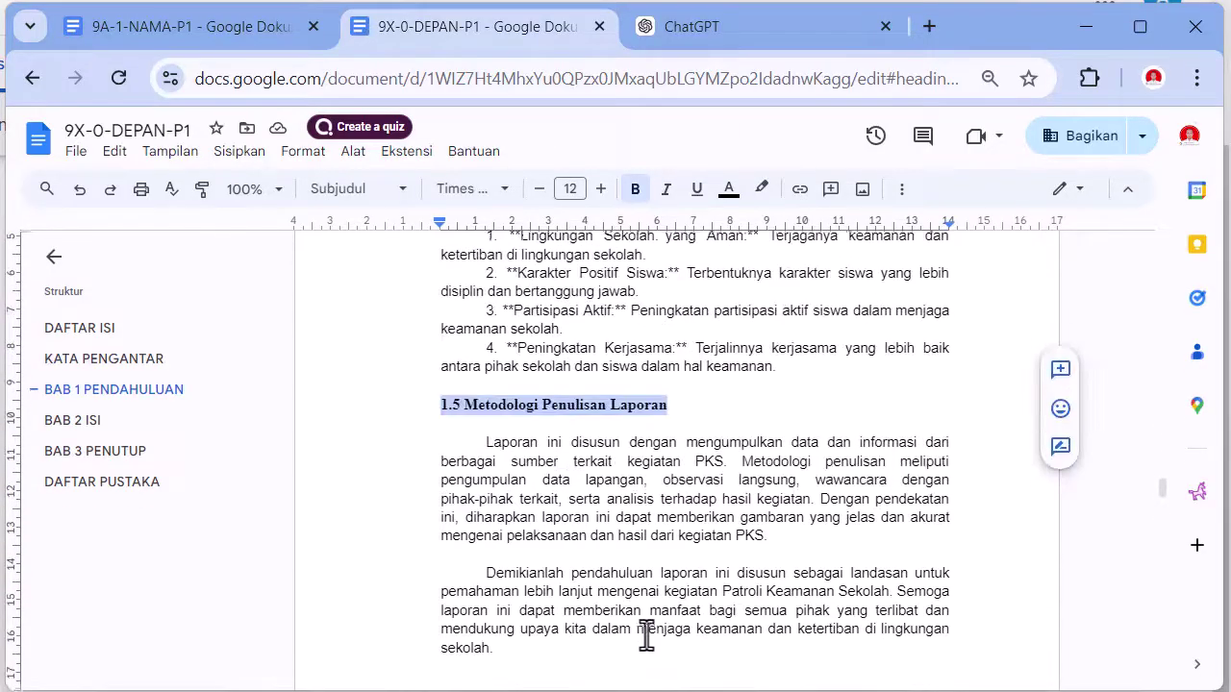
{"action": "scroll", "coordinate": [646, 637], "scroll_direction": "down", "scroll_amount": 5}
{"action": "scroll", "coordinate": [646, 635], "scroll_direction": "up", "scroll_amount": 5}
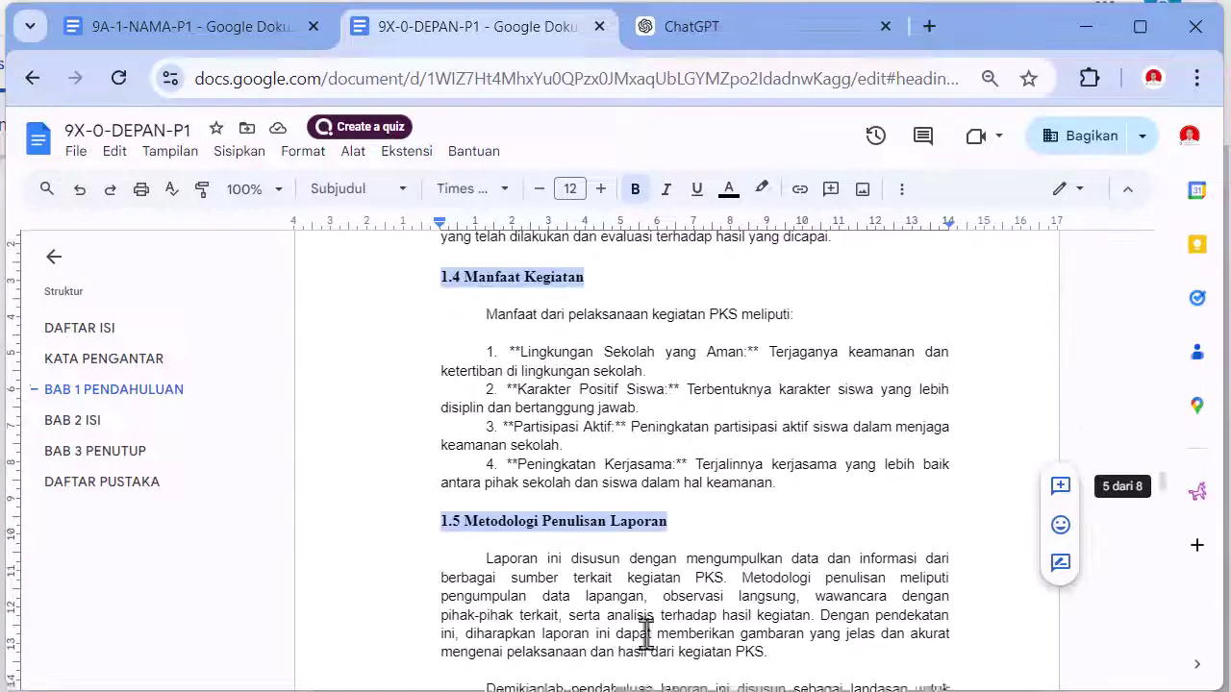
{"action": "left_click", "coordinate": [358, 192]}
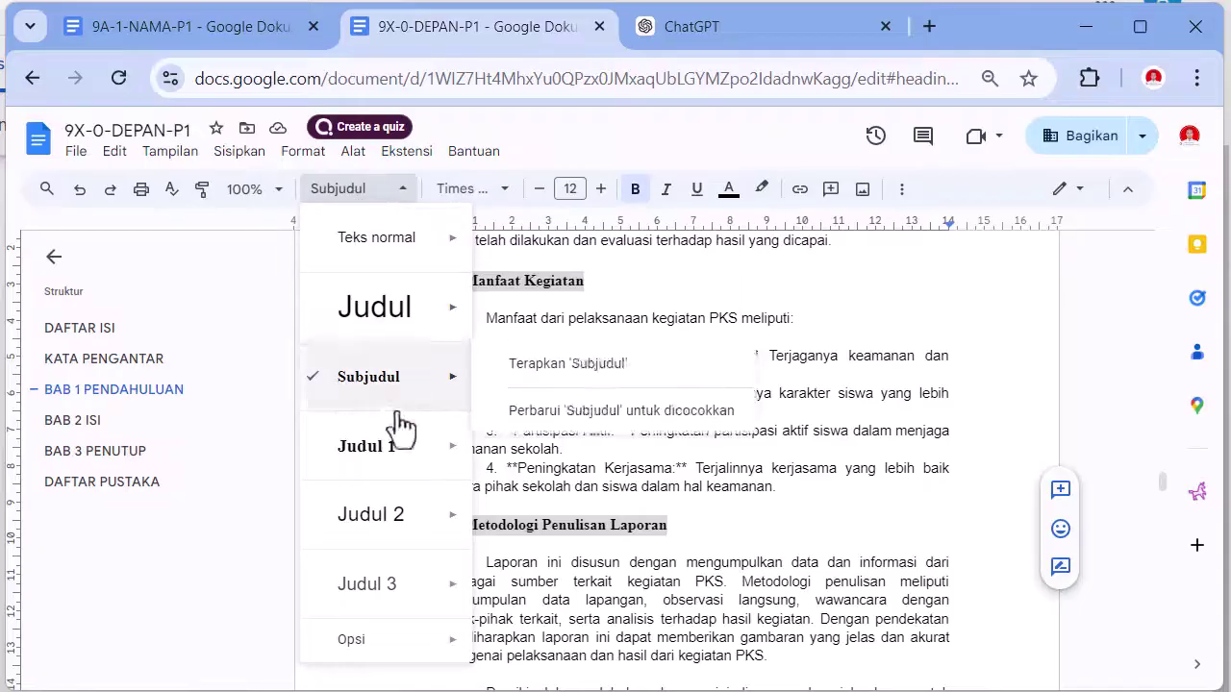
{"action": "mouse_move", "coordinate": [413, 516]}
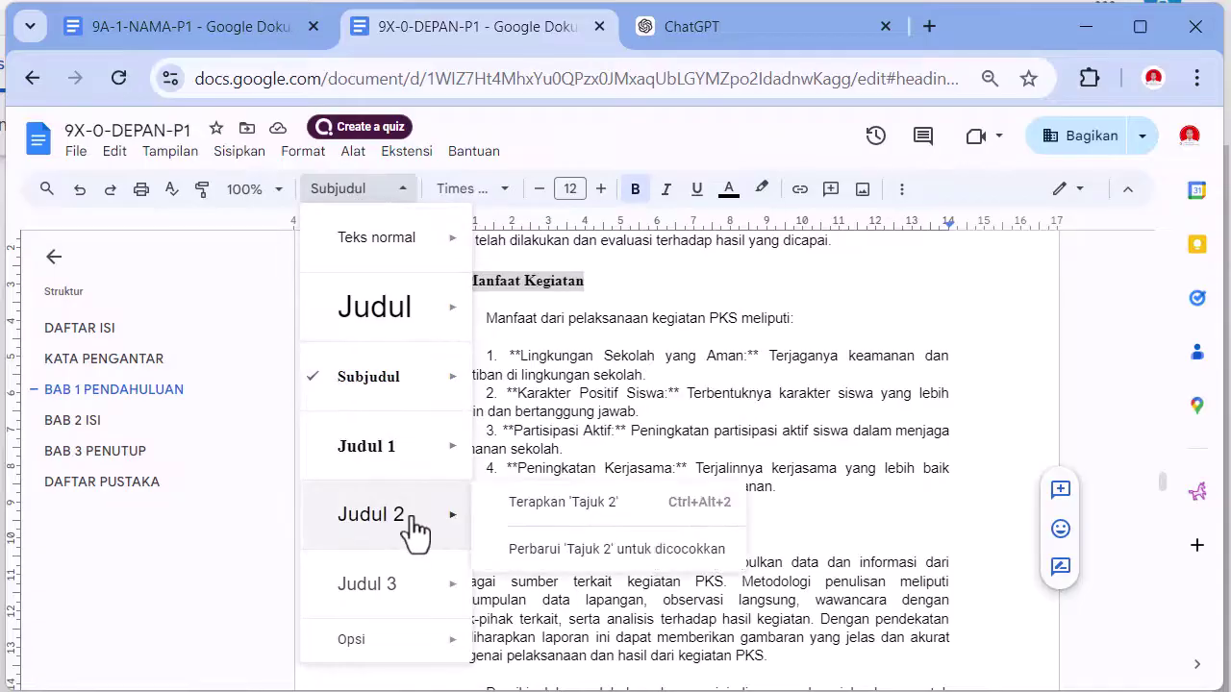
{"action": "left_click", "coordinate": [609, 549]}
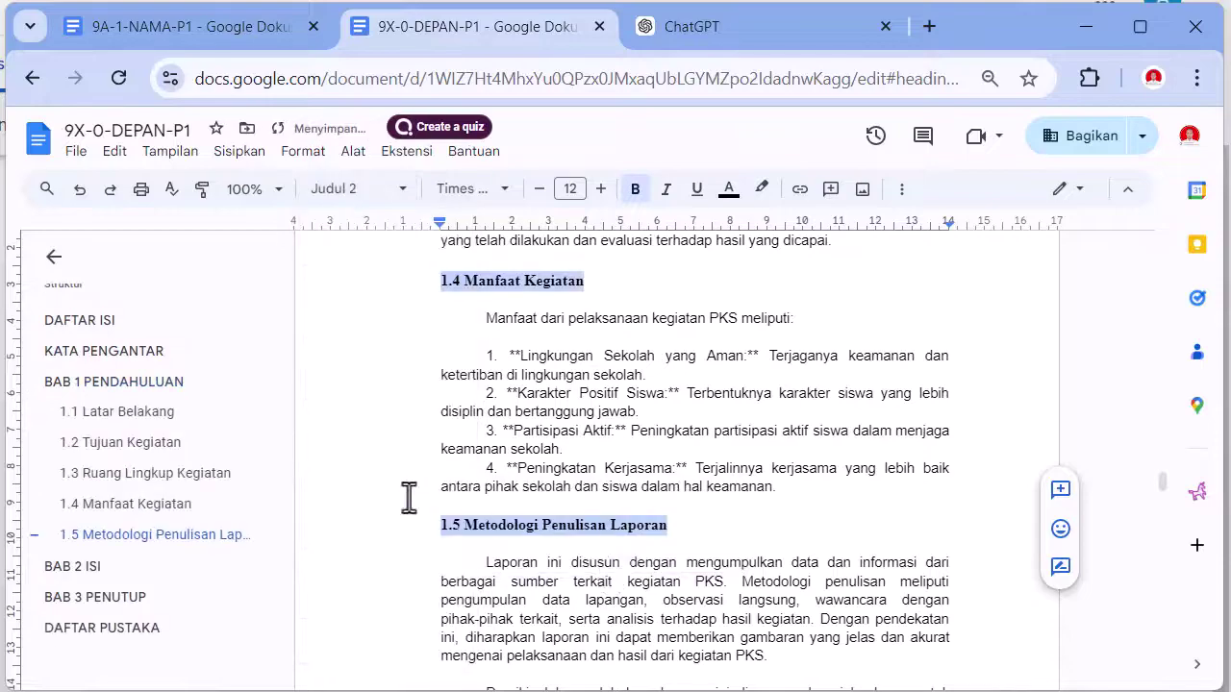
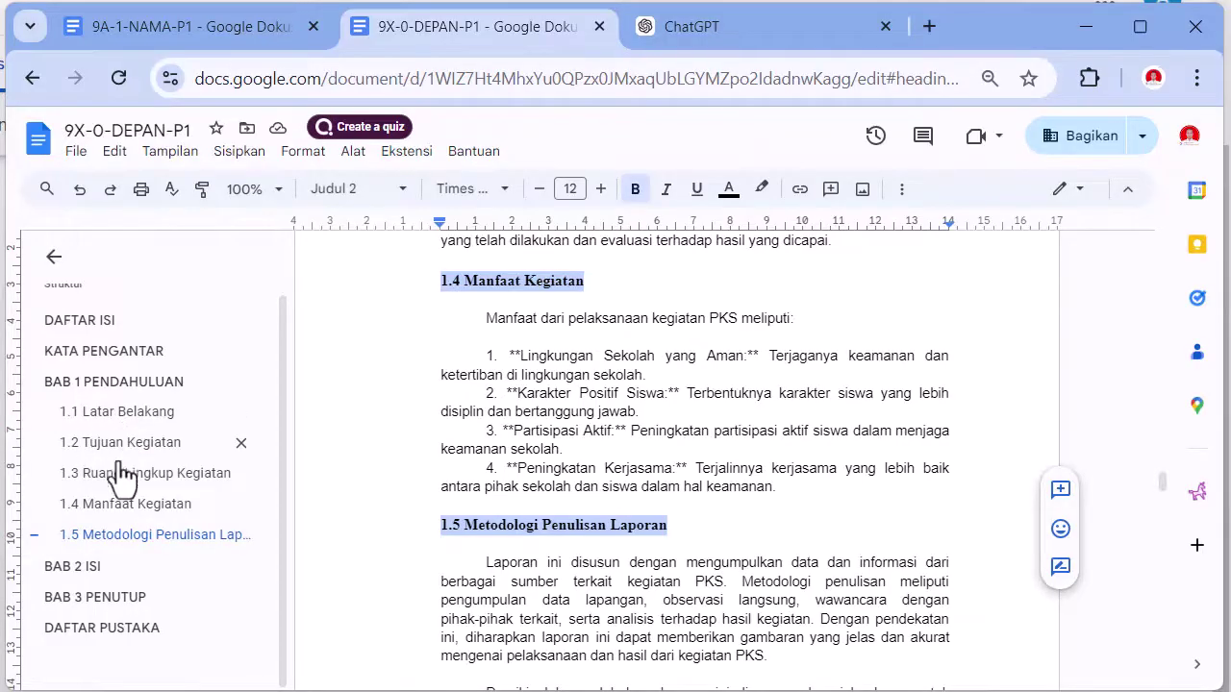
- Refresh the page-2 table of contents so it lists 1.1 Latar Belakang through 1.5, then review it
{"action": "scroll", "coordinate": [534, 466], "scroll_direction": "up", "scroll_amount": 15}
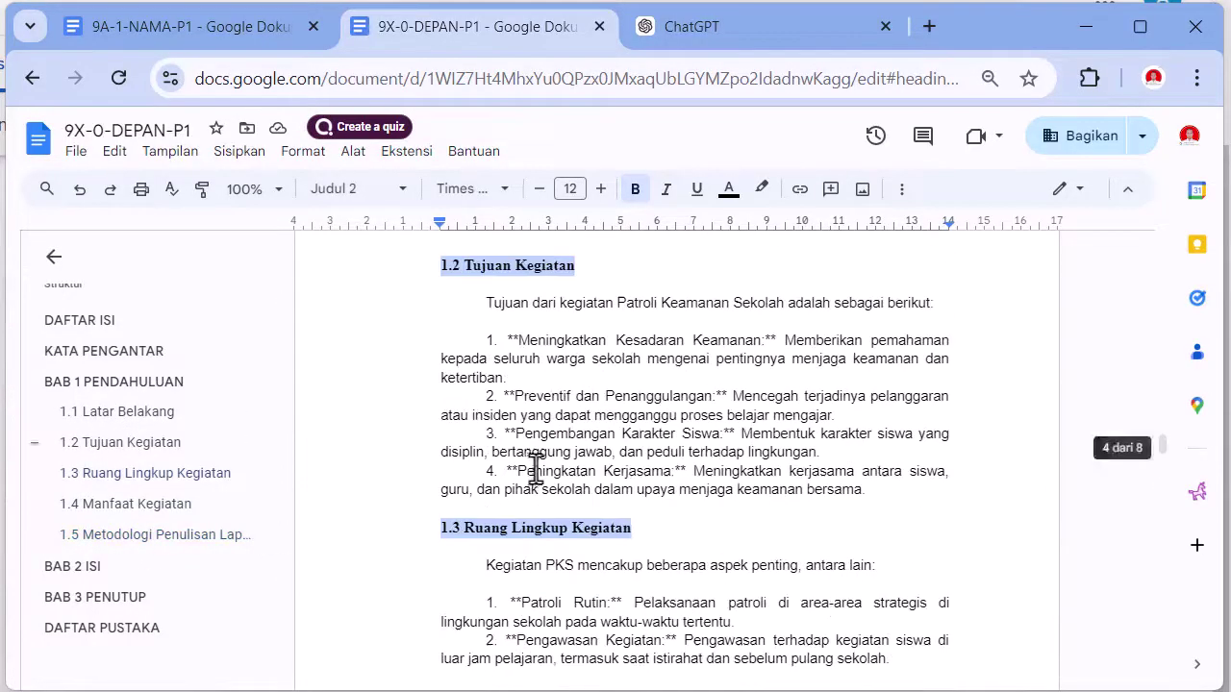
{"action": "scroll", "coordinate": [542, 449], "scroll_direction": "up", "scroll_amount": 9}
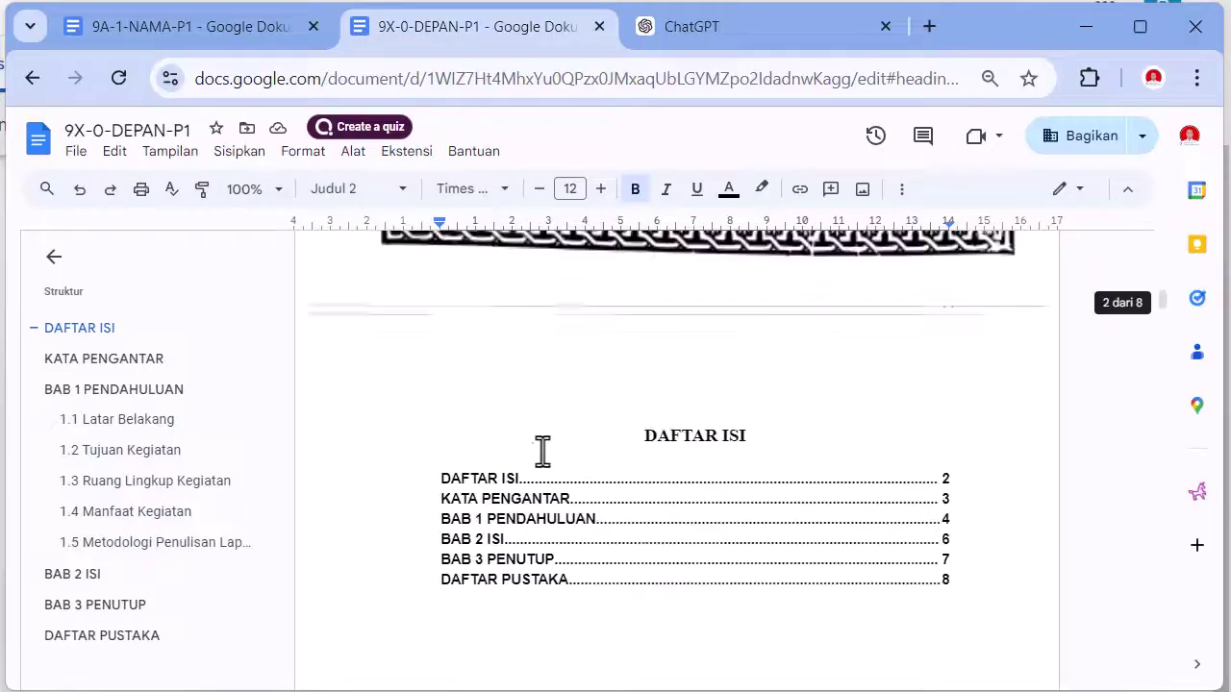
{"action": "left_click", "coordinate": [478, 569]}
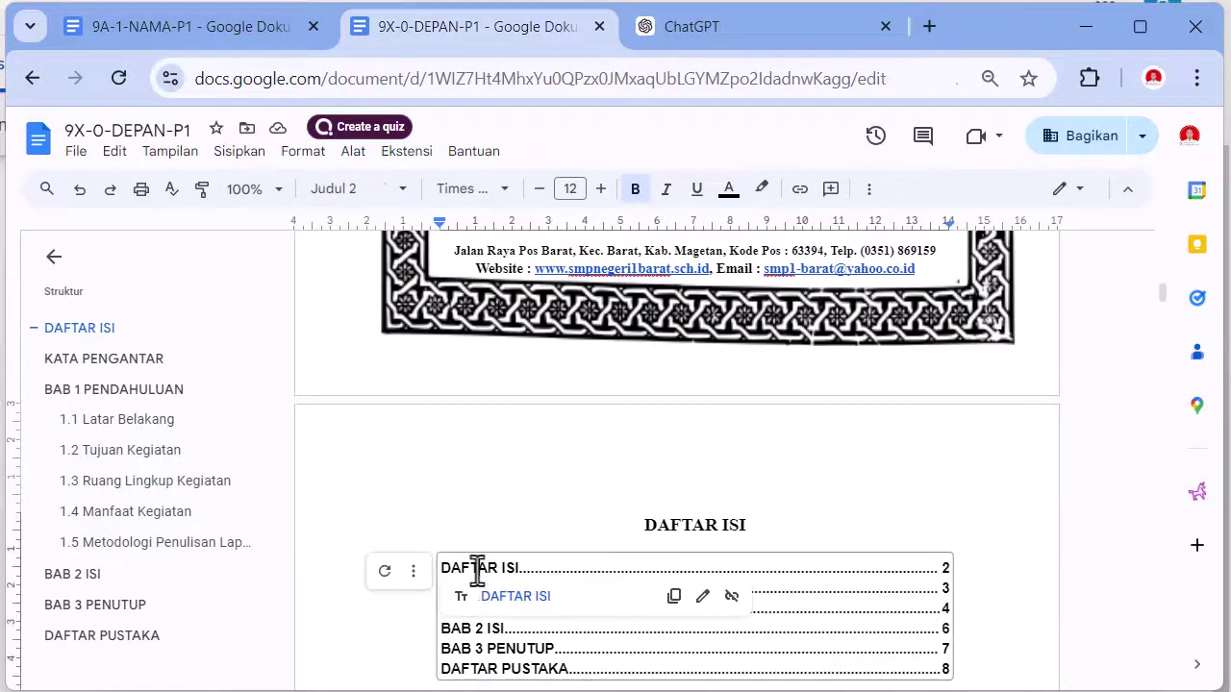
{"action": "left_click", "coordinate": [385, 574]}
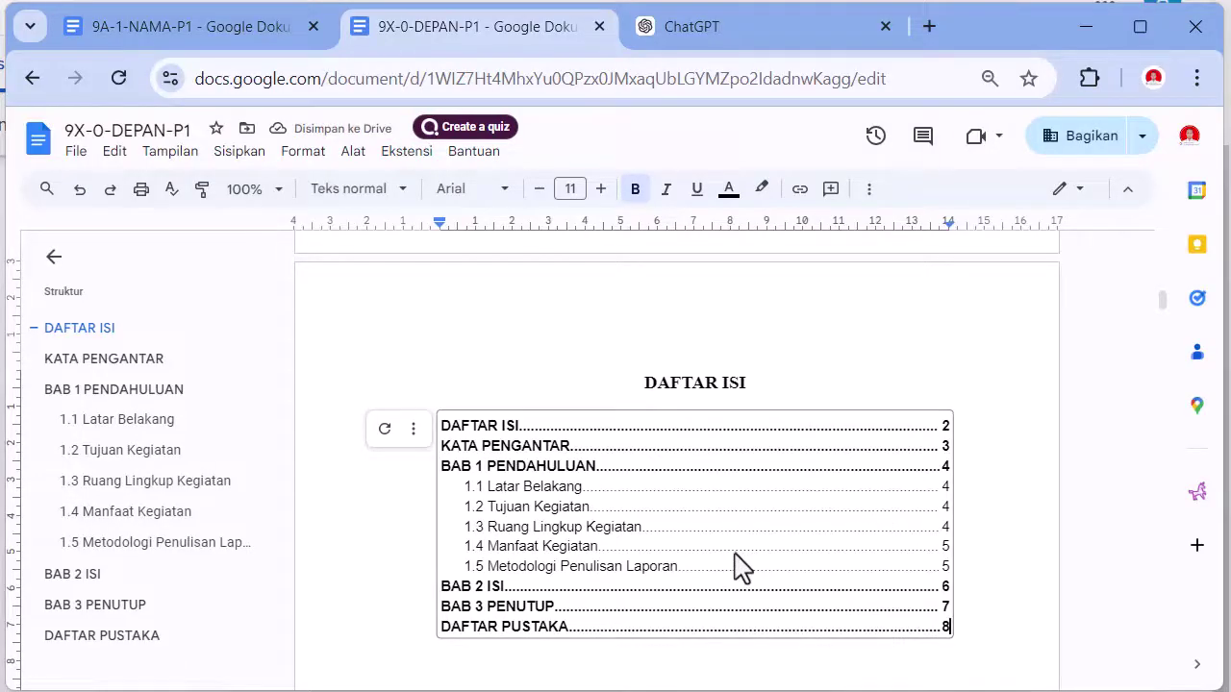
{"action": "scroll", "coordinate": [706, 541], "scroll_direction": "down", "scroll_amount": 20}
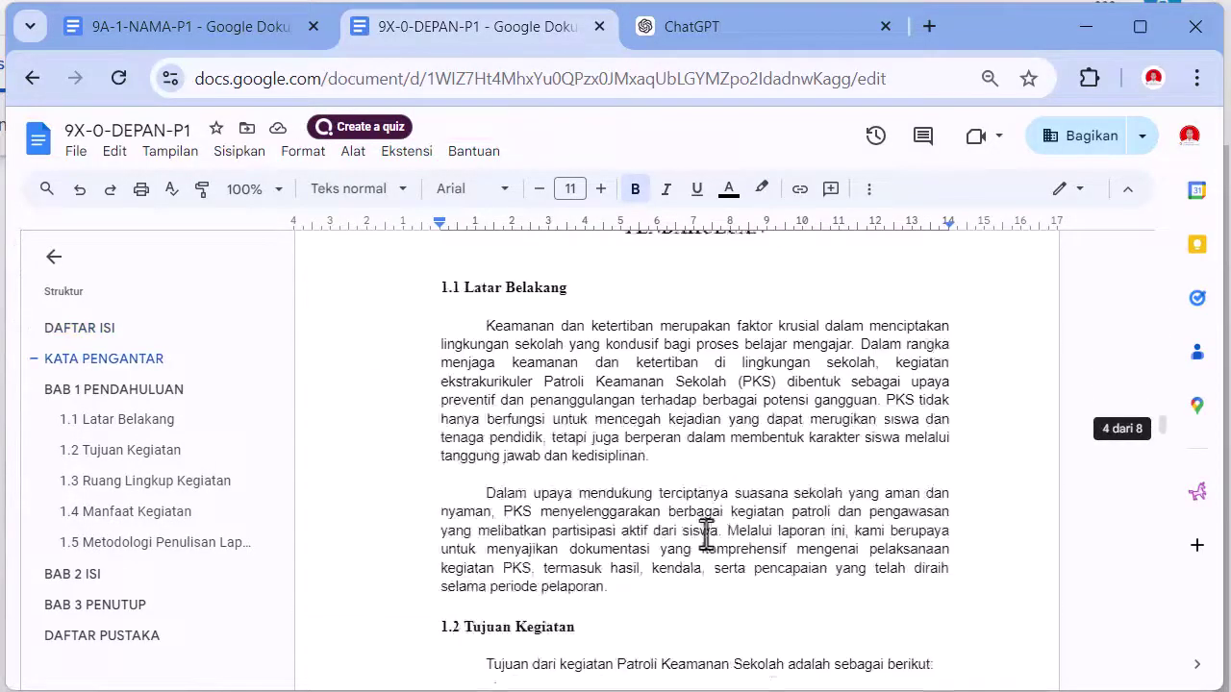
{"action": "scroll", "coordinate": [706, 536], "scroll_direction": "down", "scroll_amount": 10}
{"action": "scroll", "coordinate": [706, 536], "scroll_direction": "up", "scroll_amount": 9}
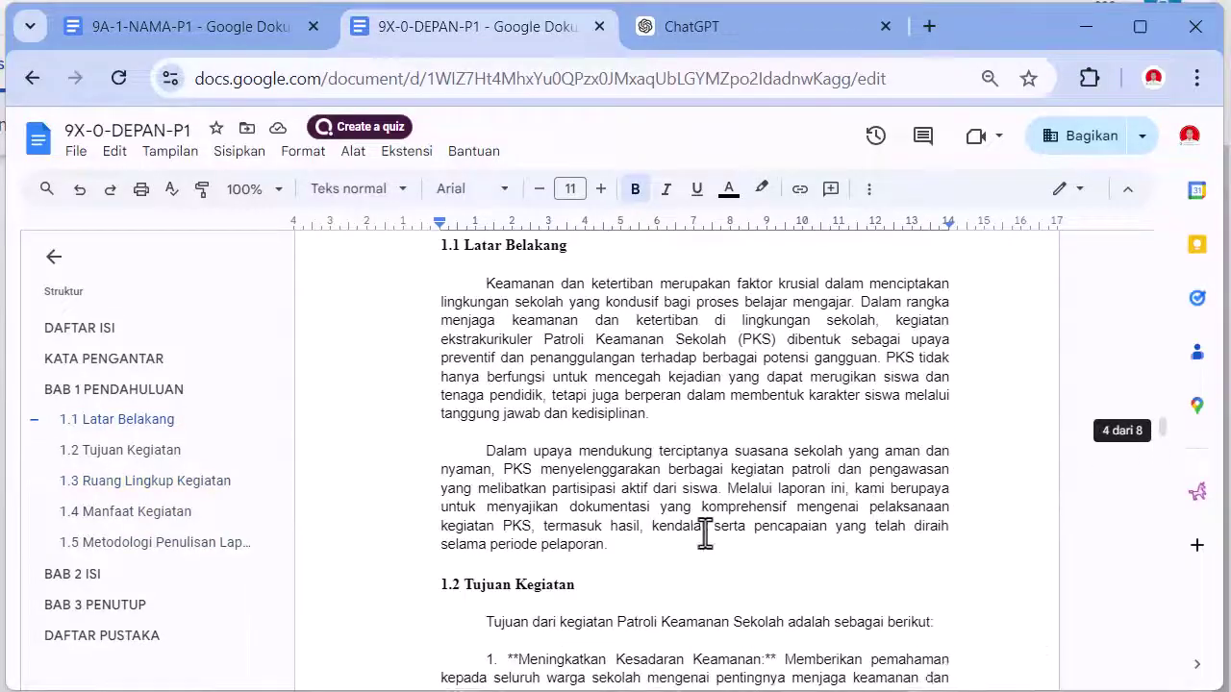
{"action": "scroll", "coordinate": [665, 478], "scroll_direction": "down", "scroll_amount": 3}
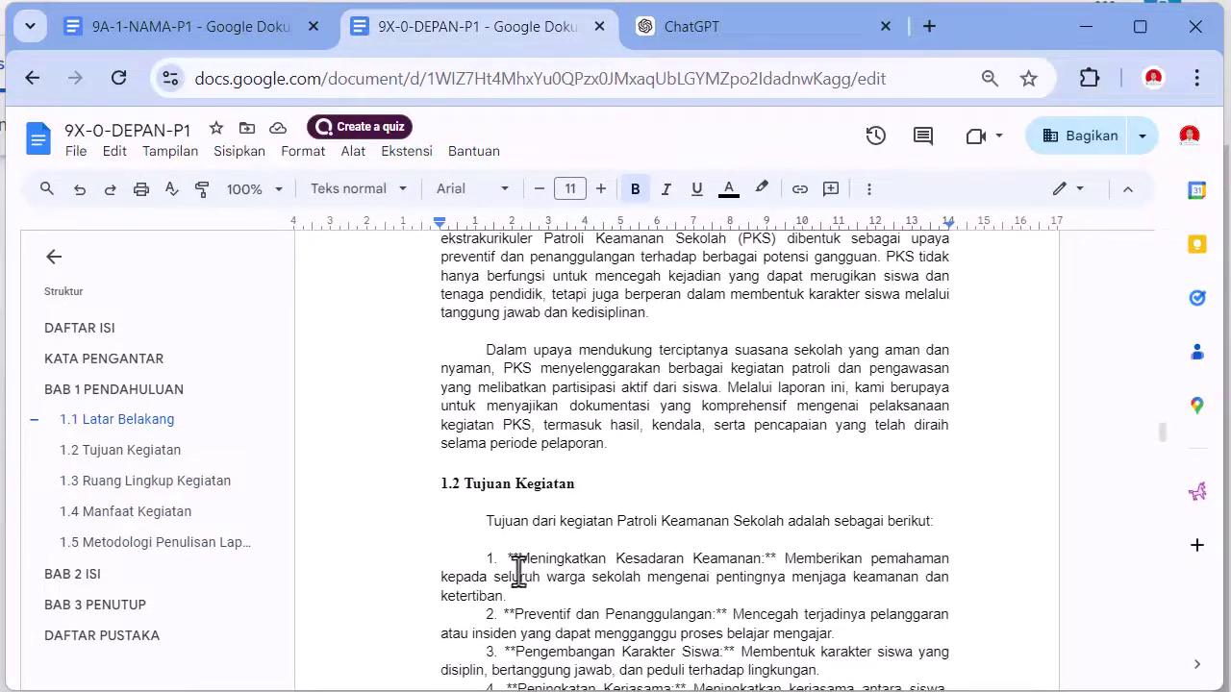
{"action": "scroll", "coordinate": [519, 574], "scroll_direction": "down", "scroll_amount": 10}
{"action": "scroll", "coordinate": [385, 385], "scroll_direction": "up", "scroll_amount": 6}
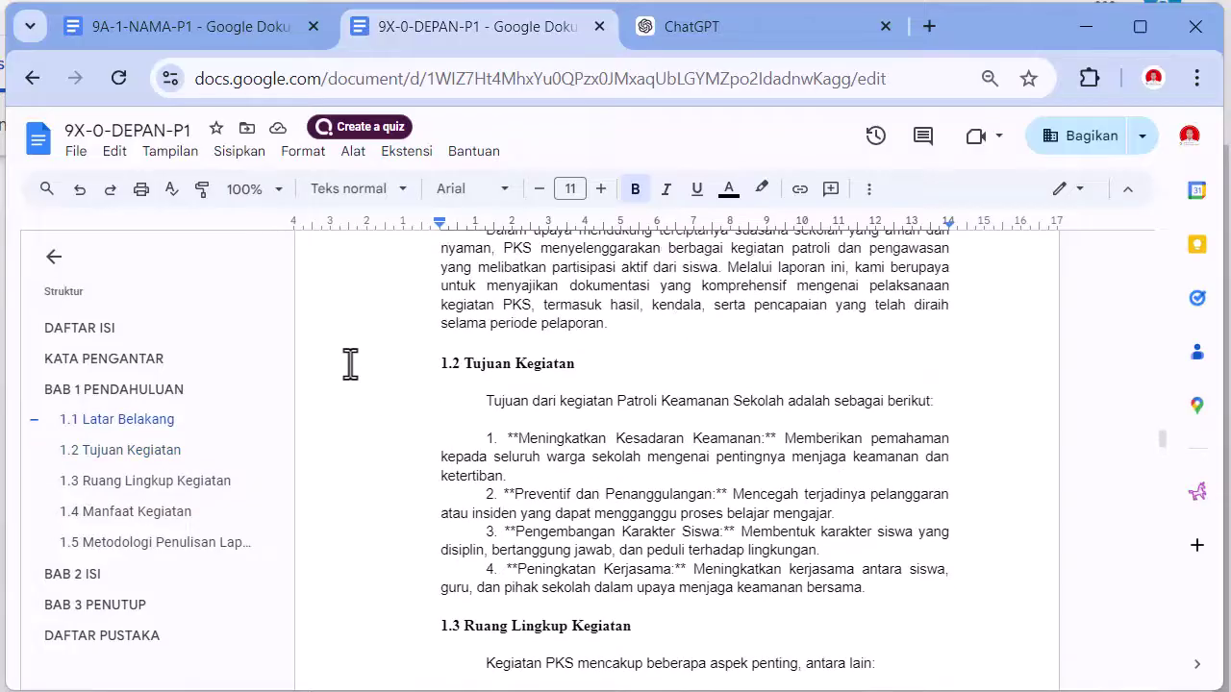
- Select the four 1.2 objectives and set first-line indent 0 with left indent 0,50
{"action": "left_click_drag", "start_coordinate": [374, 445], "coordinate": [909, 590]}
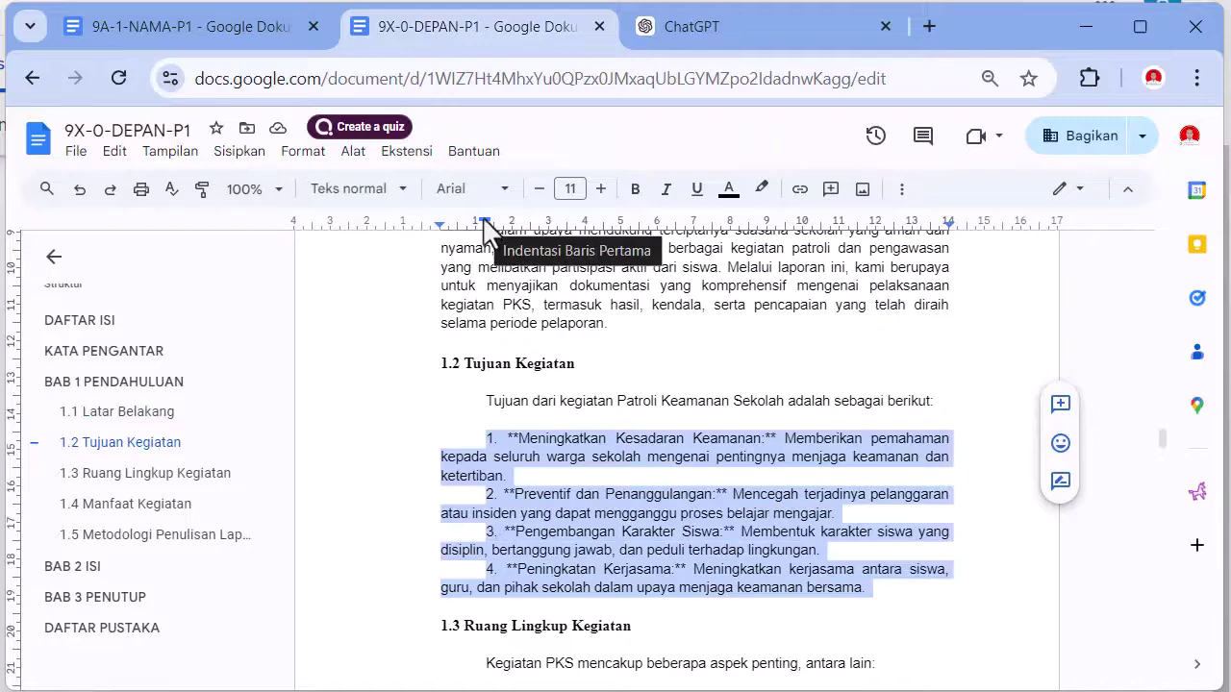
{"action": "left_click_drag", "start_coordinate": [484, 222], "coordinate": [440, 231]}
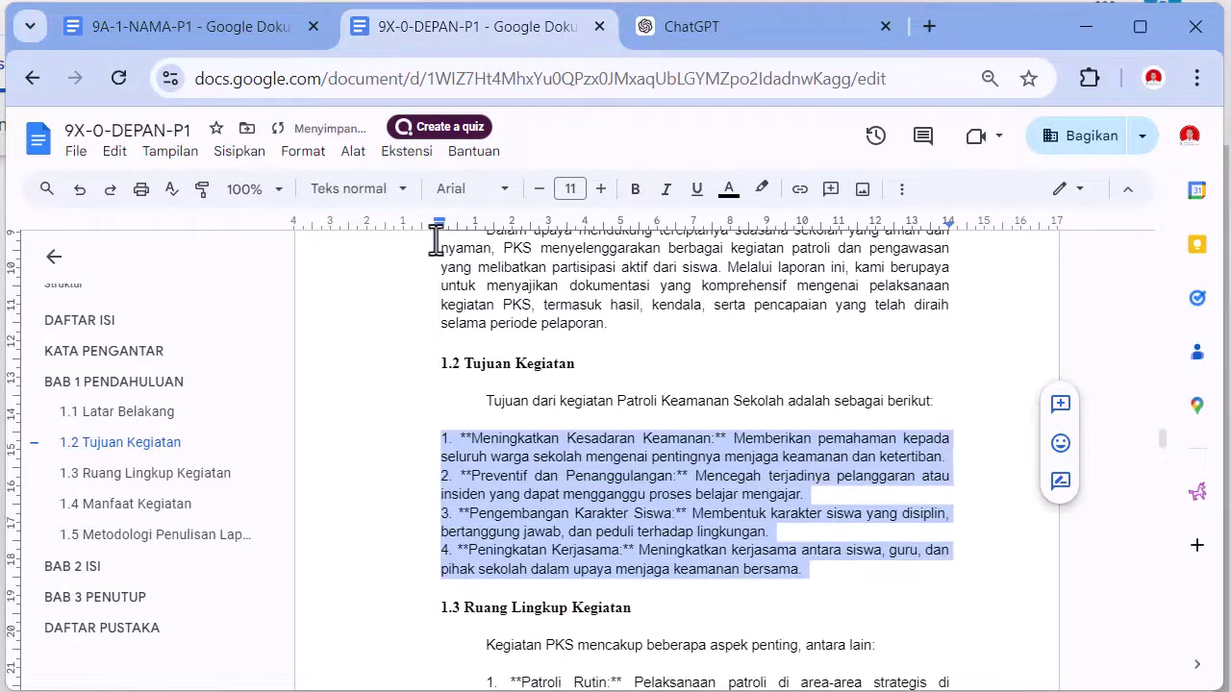
{"action": "left_click_drag", "start_coordinate": [438, 227], "coordinate": [486, 233]}
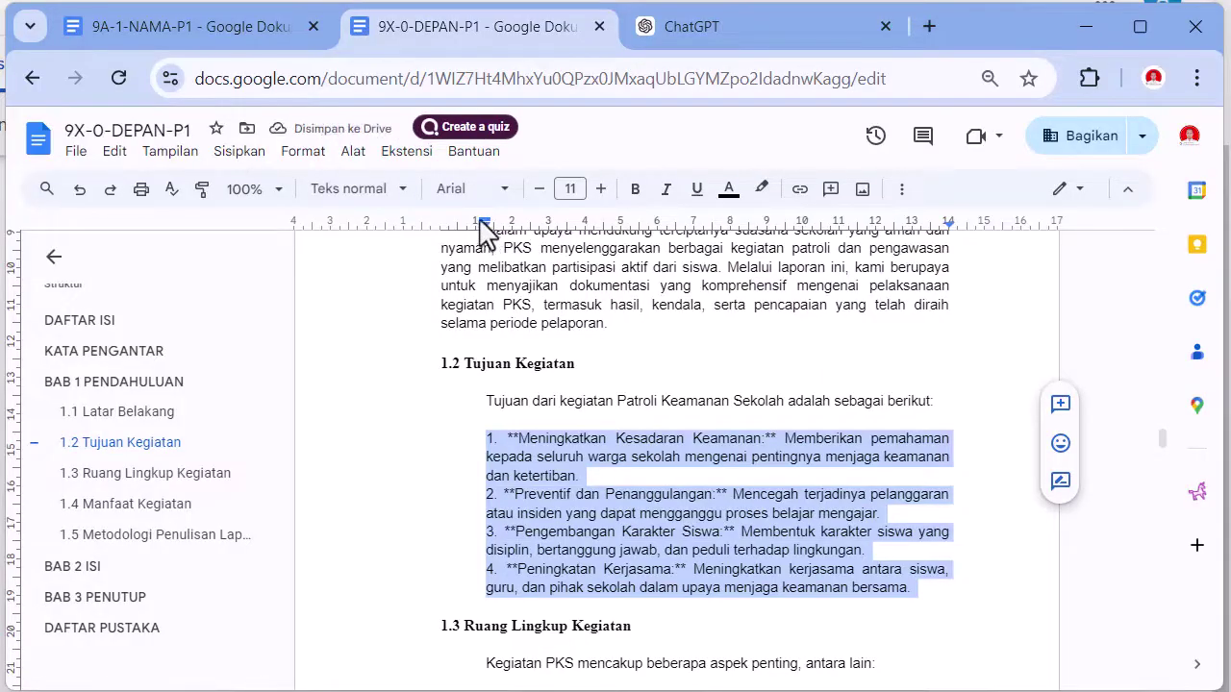
{"action": "mouse_move", "coordinate": [487, 230]}
{"action": "left_mouse_down"}
{"action": "mouse_move", "coordinate": [445, 234]}
{"action": "mouse_move", "coordinate": [492, 231]}
{"action": "mouse_move", "coordinate": [464, 229]}
{"action": "left_mouse_up"}
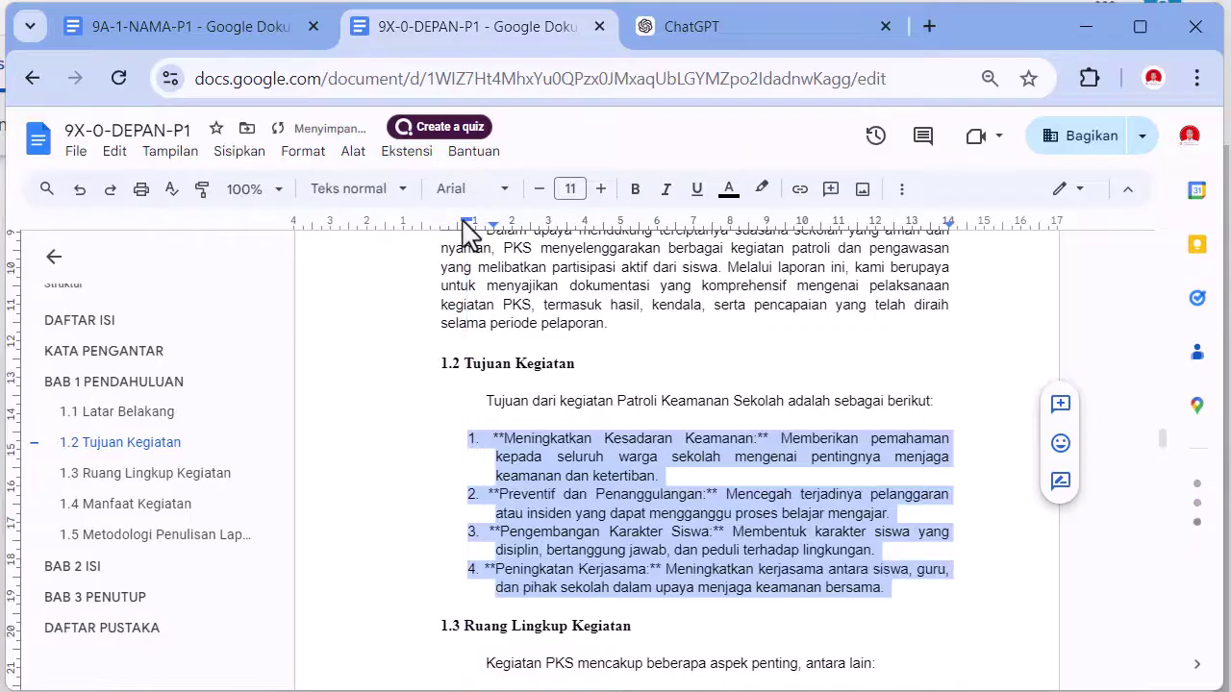
- Delete the ** before Meningkatkan and after Keamanan:, Penanggulangan:, Siswa: and Kerjasama:
{"action": "left_click", "coordinate": [500, 442]}
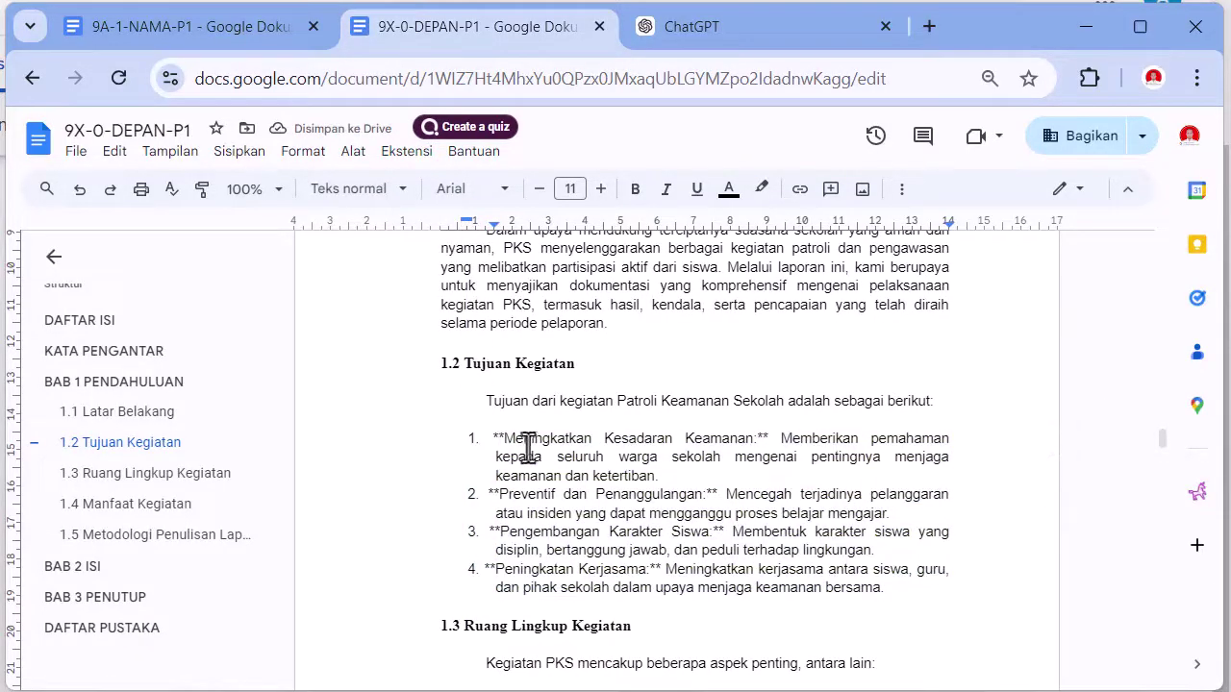
{"action": "key", "text": "Delete"}
{"action": "key", "text": "Delete"}
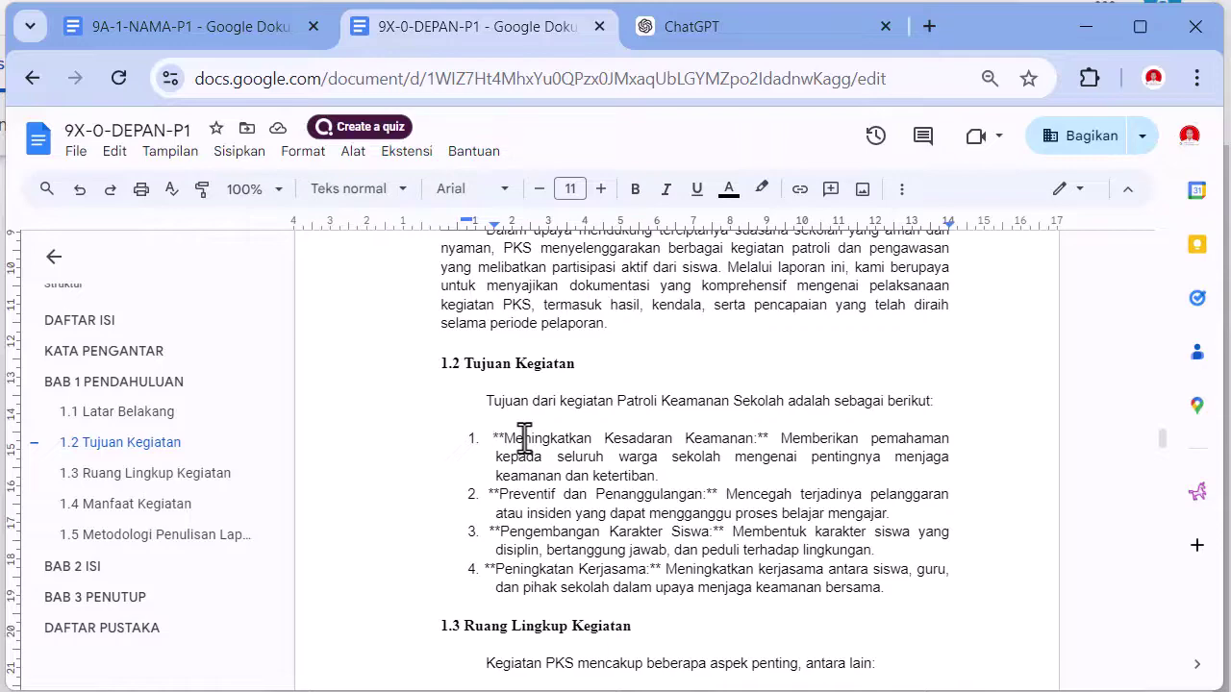
{"action": "left_click", "coordinate": [720, 441]}
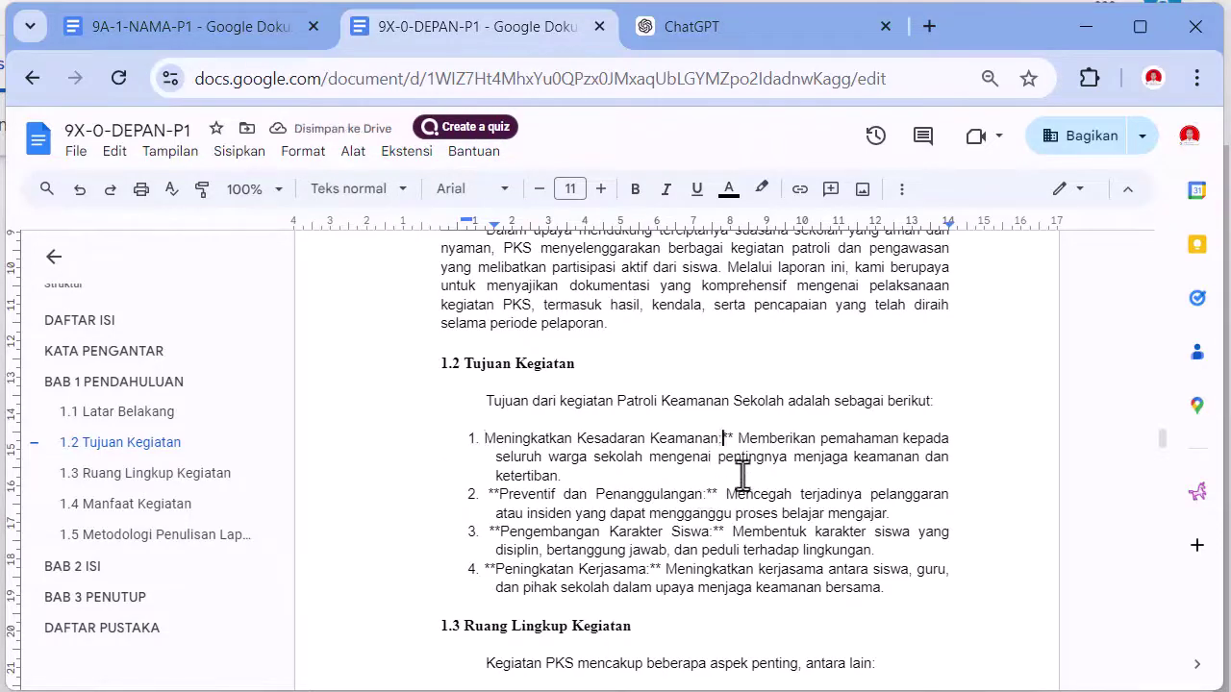
{"action": "key", "text": "Delete"}
{"action": "key", "text": "Delete"}
{"action": "left_click", "coordinate": [701, 495]}
{"action": "key", "text": "Delete"}
{"action": "key", "text": "Delete"}
{"action": "left_click", "coordinate": [719, 532]}
{"action": "key", "text": "Delete"}
{"action": "key", "text": "Delete"}
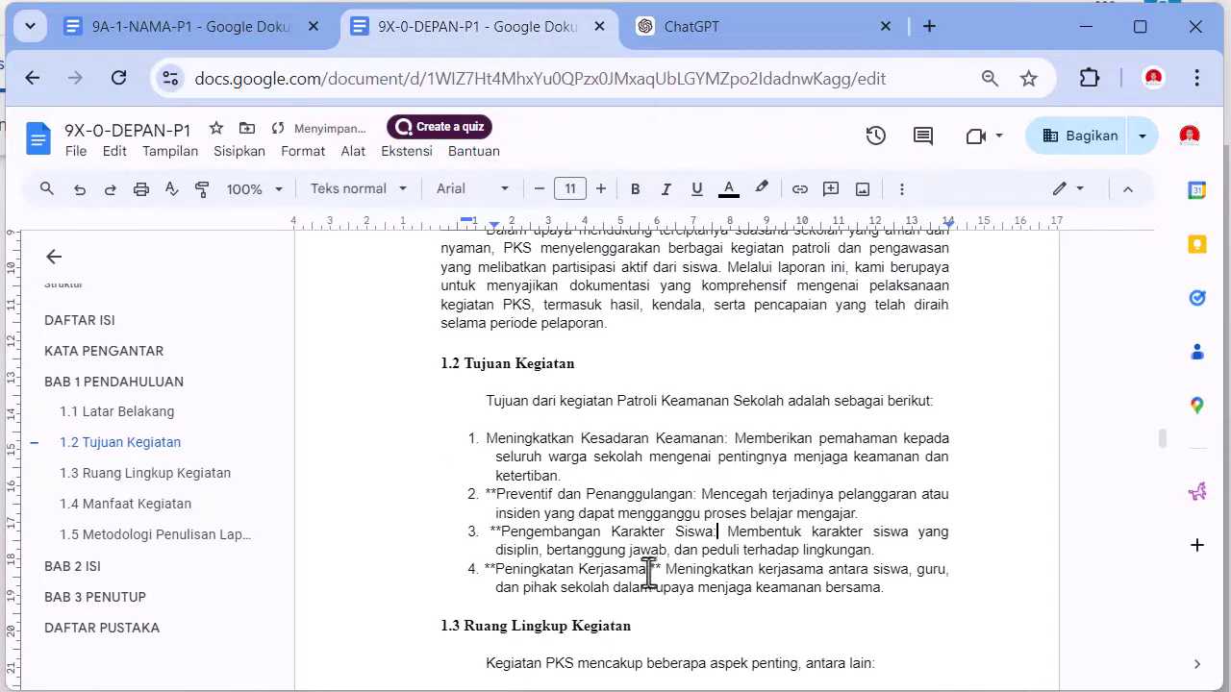
{"action": "left_click", "coordinate": [654, 570]}
{"action": "key", "text": "Delete"}
{"action": "key", "text": "Delete"}
- Delete the ** before Preventif, Pengembangan and Peningkatan, then set the list's left indent to about 0,74
{"action": "left_click", "coordinate": [484, 495]}
{"action": "key", "text": "Delete"}
{"action": "key", "text": "Delete"}
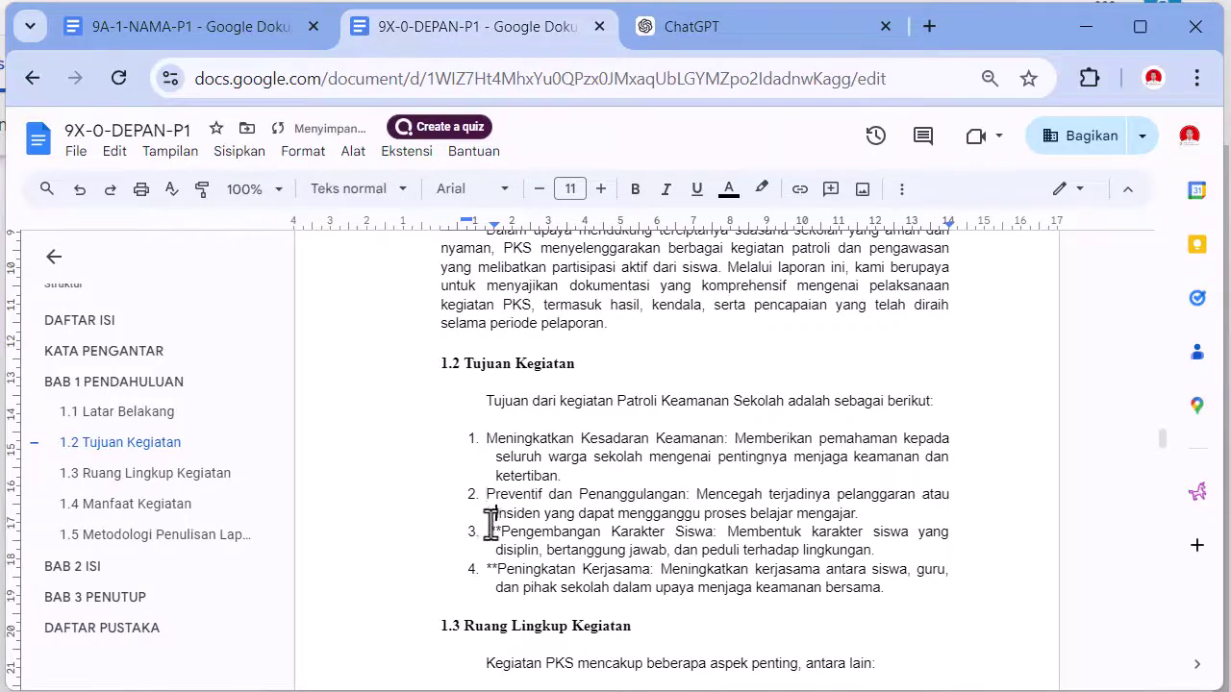
{"action": "left_click", "coordinate": [488, 532]}
{"action": "key", "text": "Delete"}
{"action": "key", "text": "Delete"}
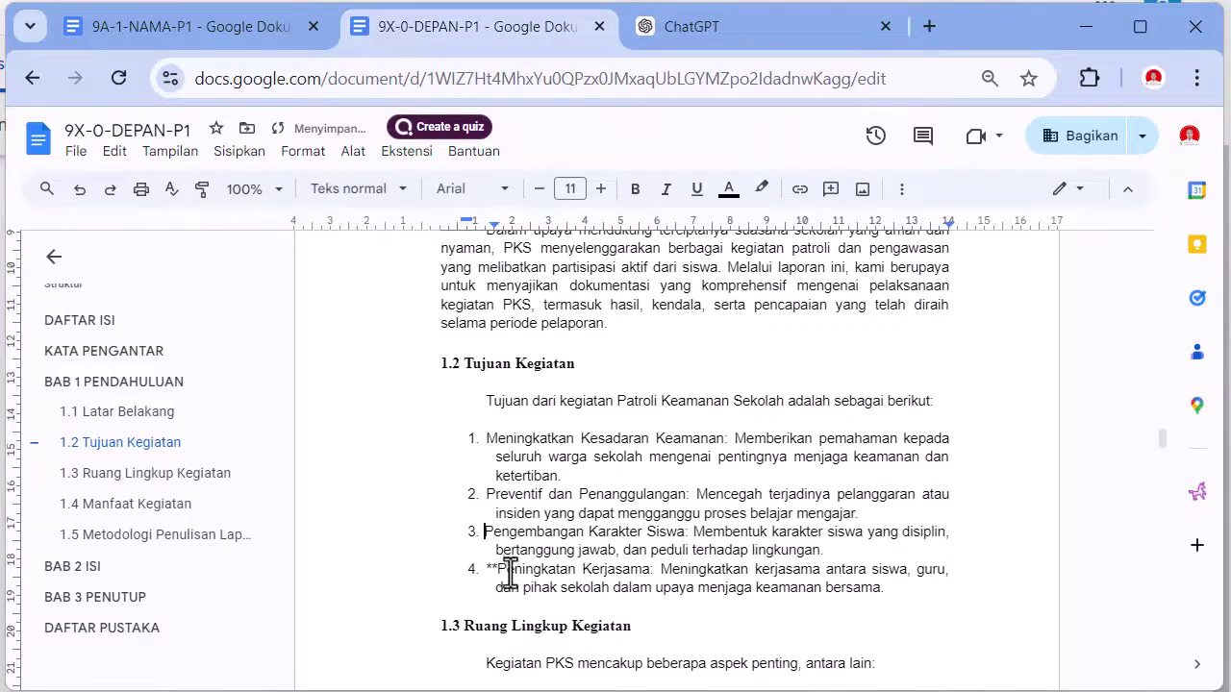
{"action": "left_click", "coordinate": [485, 569]}
{"action": "key", "text": "Delete"}
{"action": "key", "text": "Delete"}
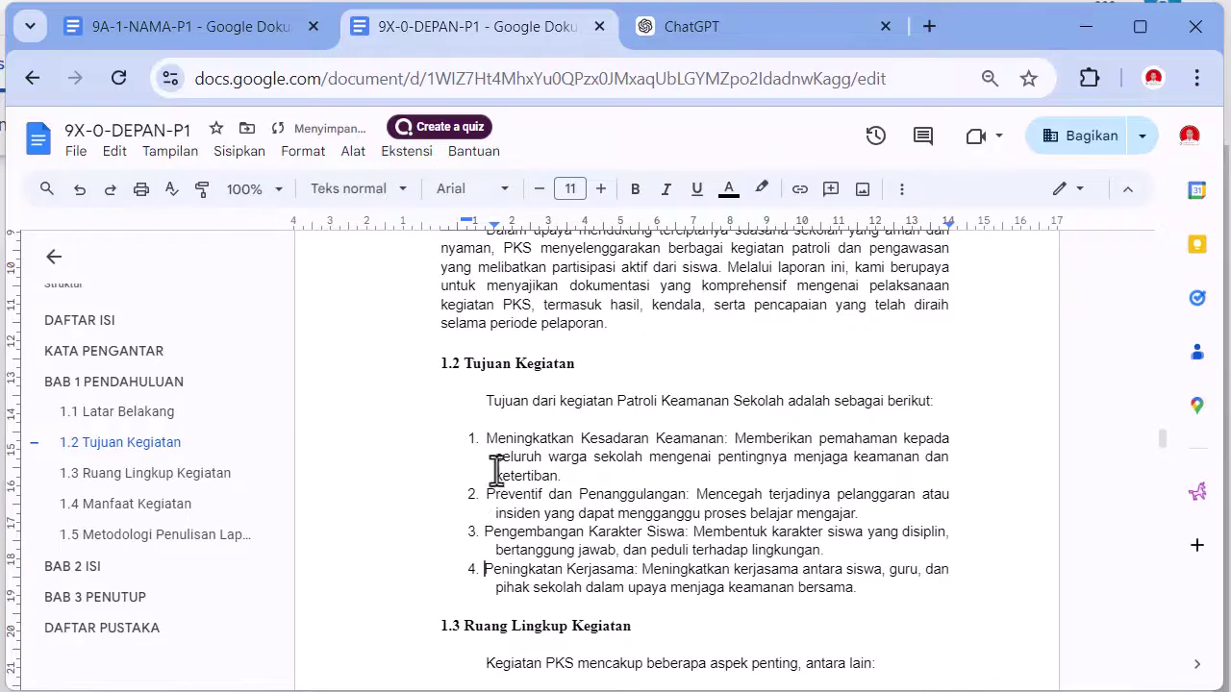
{"action": "left_click_drag", "start_coordinate": [452, 437], "coordinate": [853, 581]}
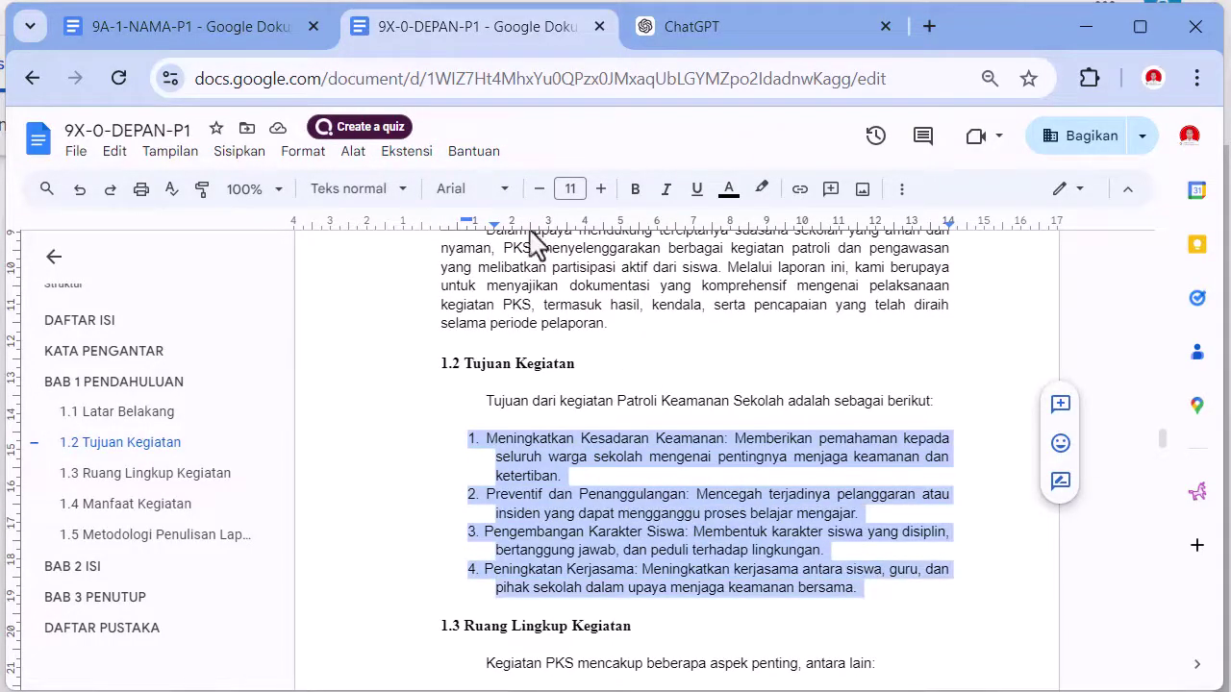
{"action": "mouse_move", "coordinate": [464, 220]}
{"action": "left_mouse_down"}
{"action": "mouse_move", "coordinate": [492, 224]}
{"action": "mouse_move", "coordinate": [446, 220]}
{"action": "left_mouse_up"}
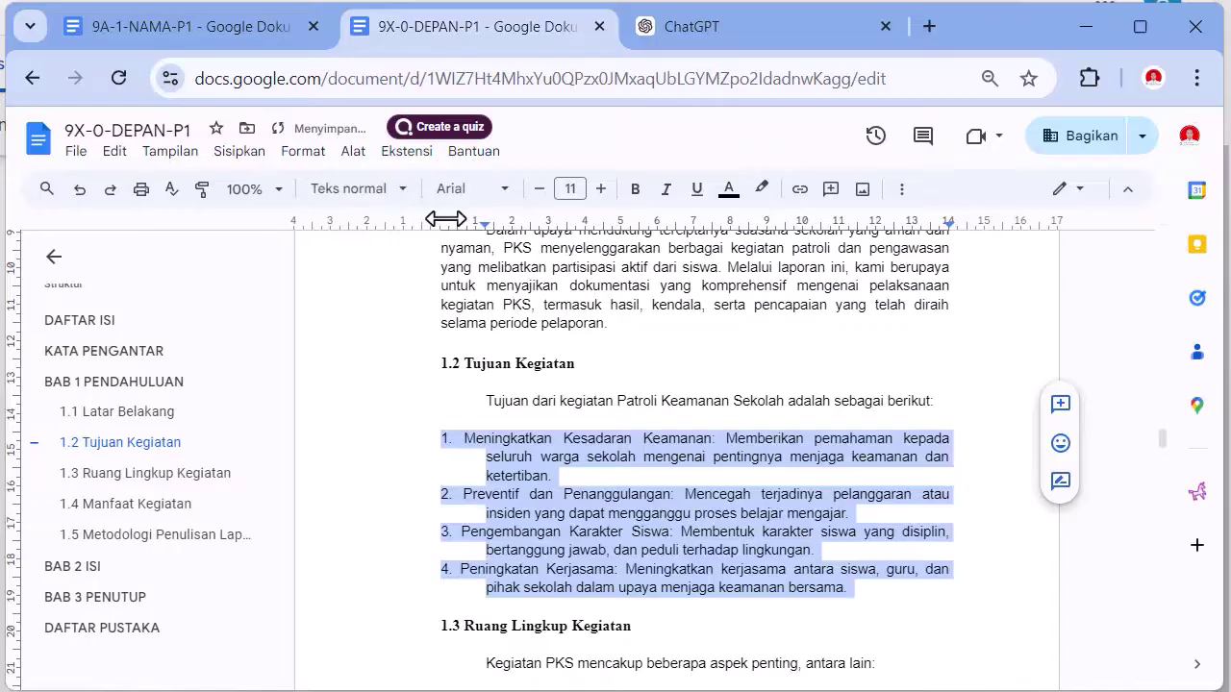
- Insert a tab before the text of each of the four 1.2 items
{"action": "left_click", "coordinate": [469, 439]}
{"action": "key", "text": "Tab"}
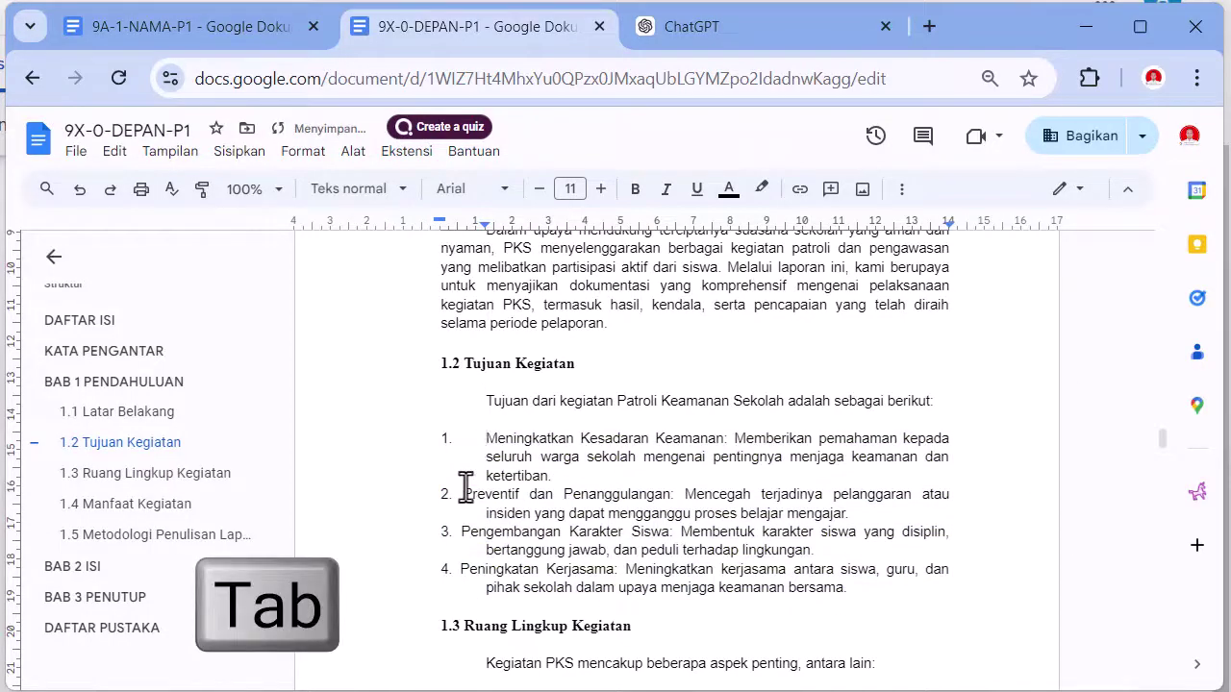
{"action": "left_click", "coordinate": [463, 493]}
{"action": "key", "text": "Tab"}
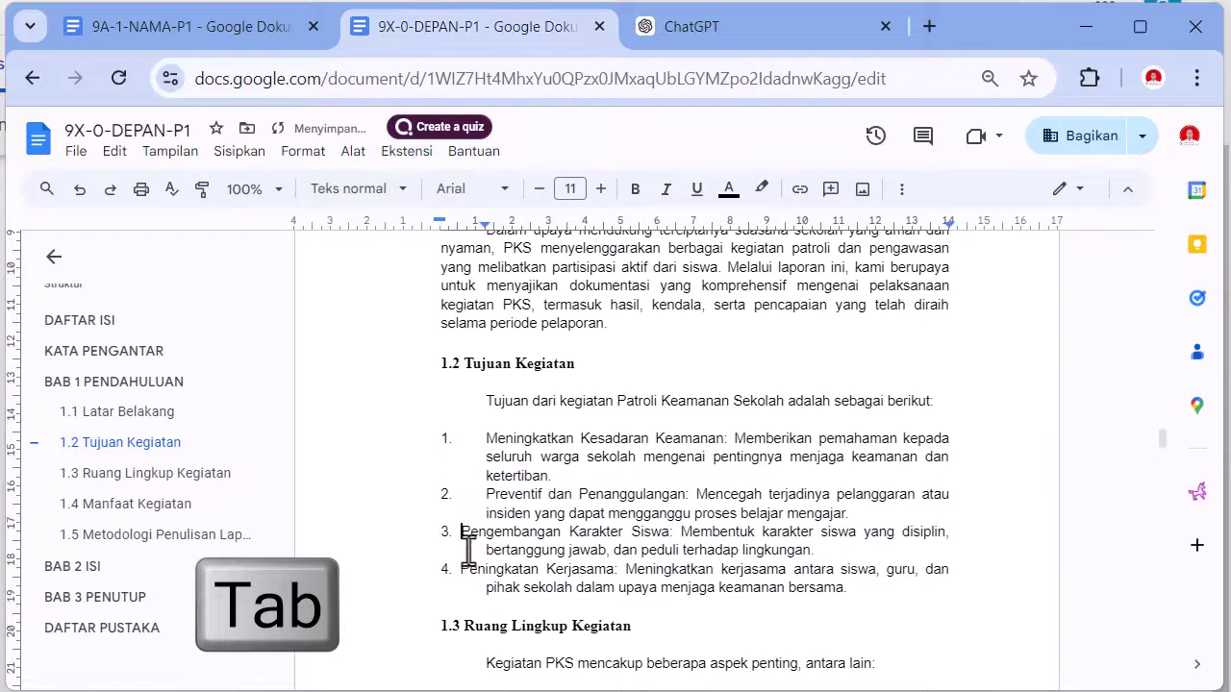
{"action": "key", "text": "Tab"}
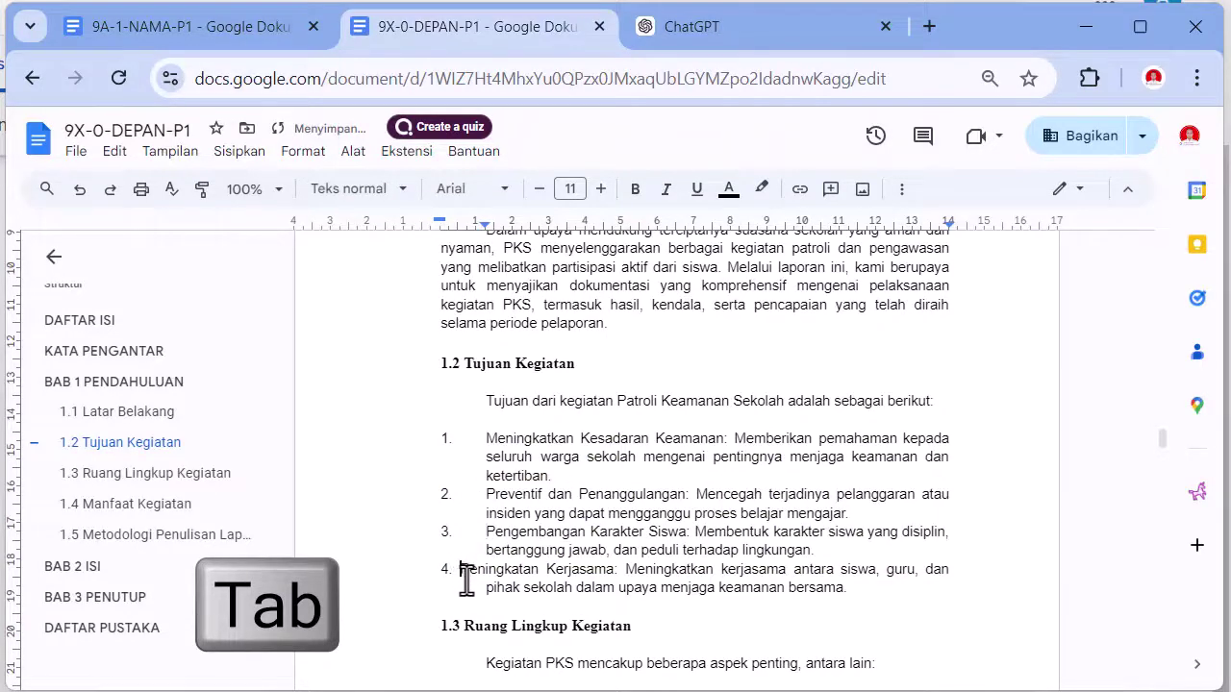
{"action": "left_click", "coordinate": [462, 575]}
{"action": "key", "text": "Tab"}
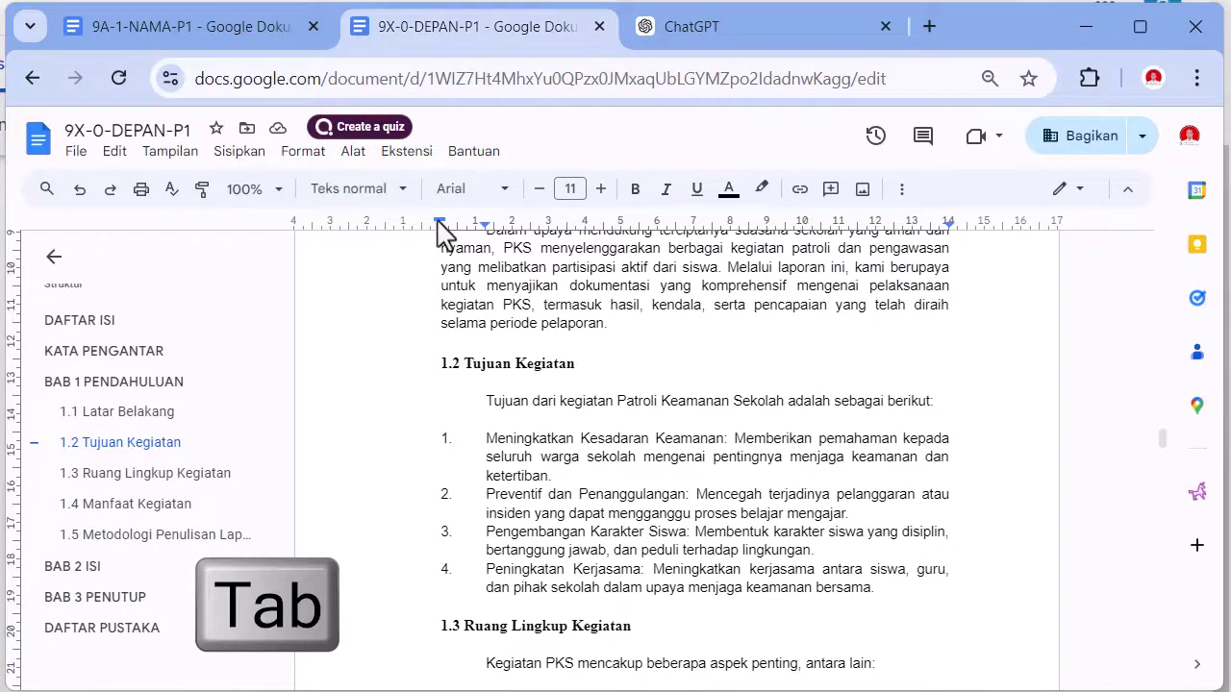
- Set the whole four-item list's left indent to 0,75
{"action": "left_click_drag", "start_coordinate": [439, 222], "coordinate": [467, 231]}
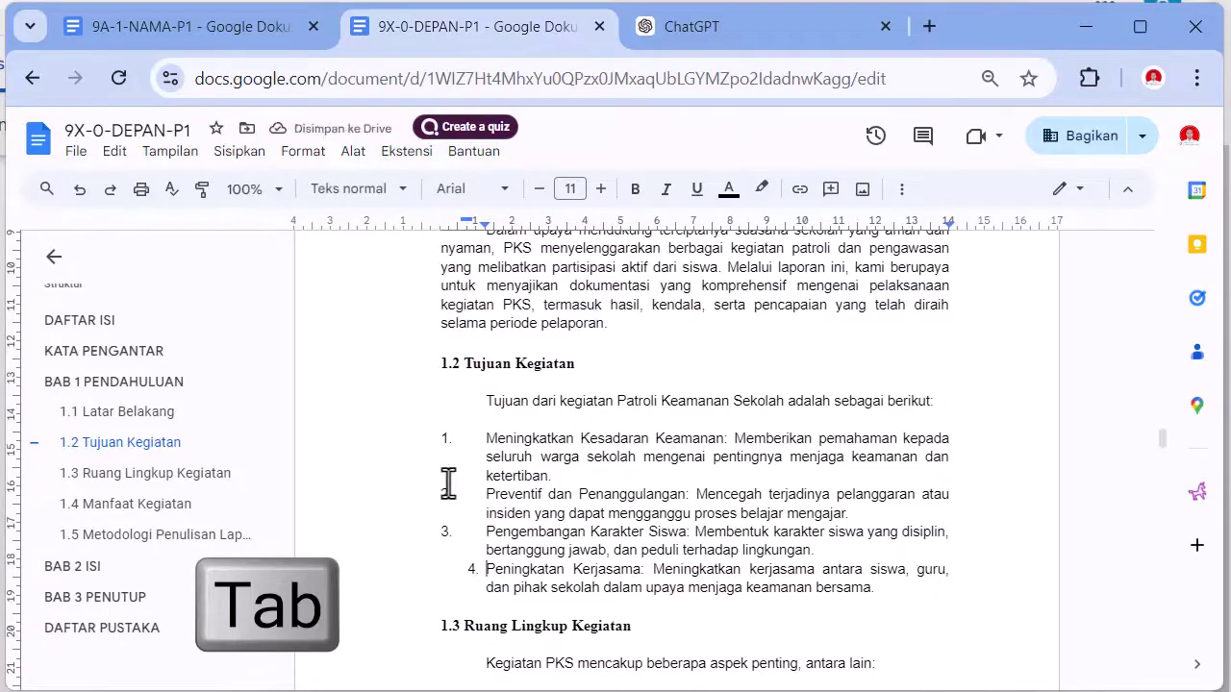
{"action": "left_click_drag", "start_coordinate": [424, 440], "coordinate": [877, 587]}
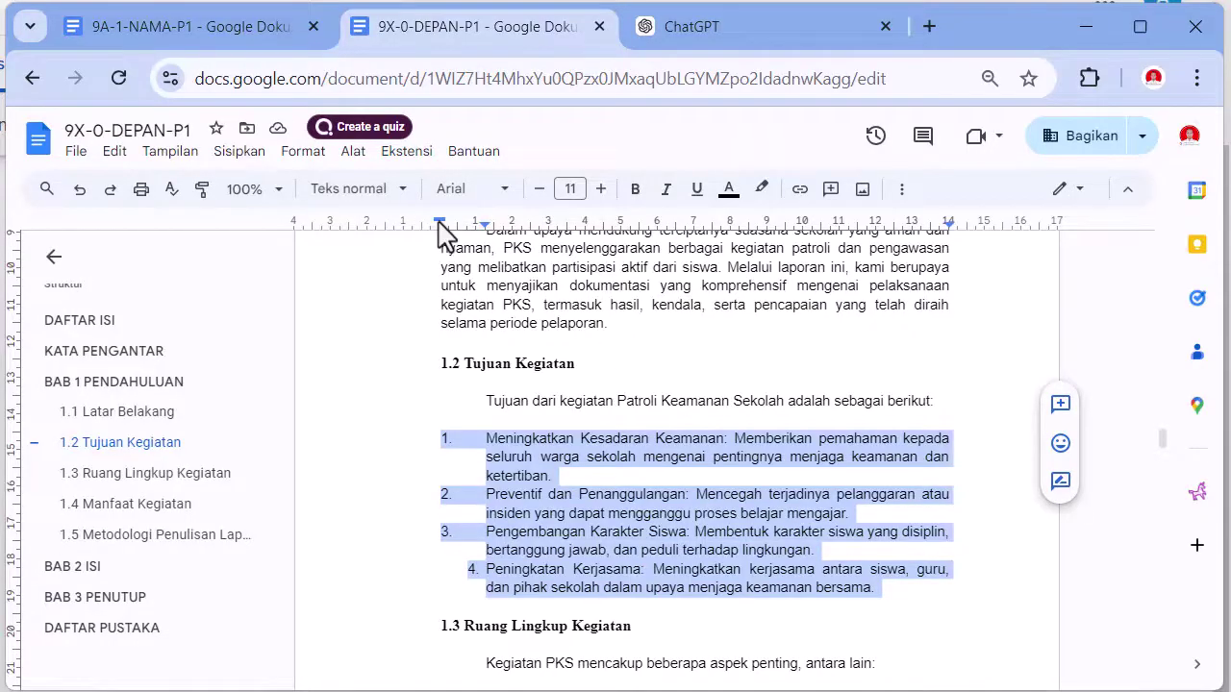
{"action": "left_click_drag", "start_coordinate": [440, 230], "coordinate": [467, 231]}
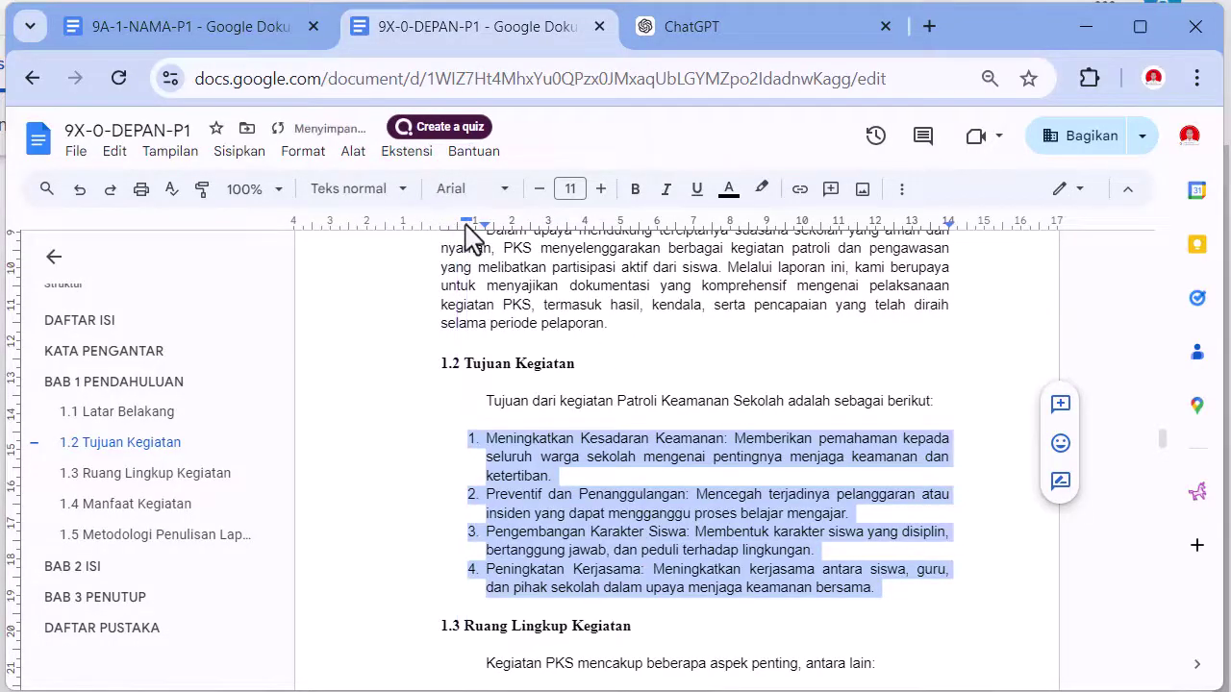
{"action": "left_click", "coordinate": [767, 494]}
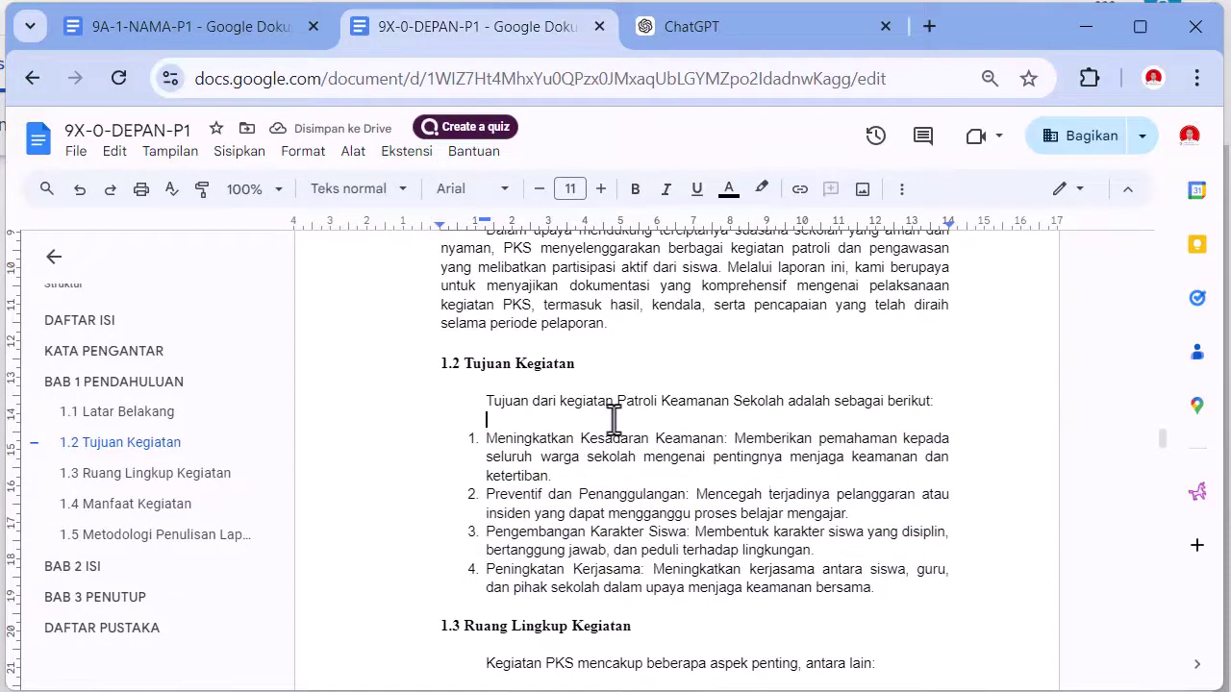
- Select the 1.3 Ruang Lingkup items and adjust their ruler indent markers
{"action": "scroll", "coordinate": [511, 445], "scroll_direction": "down", "scroll_amount": 3}
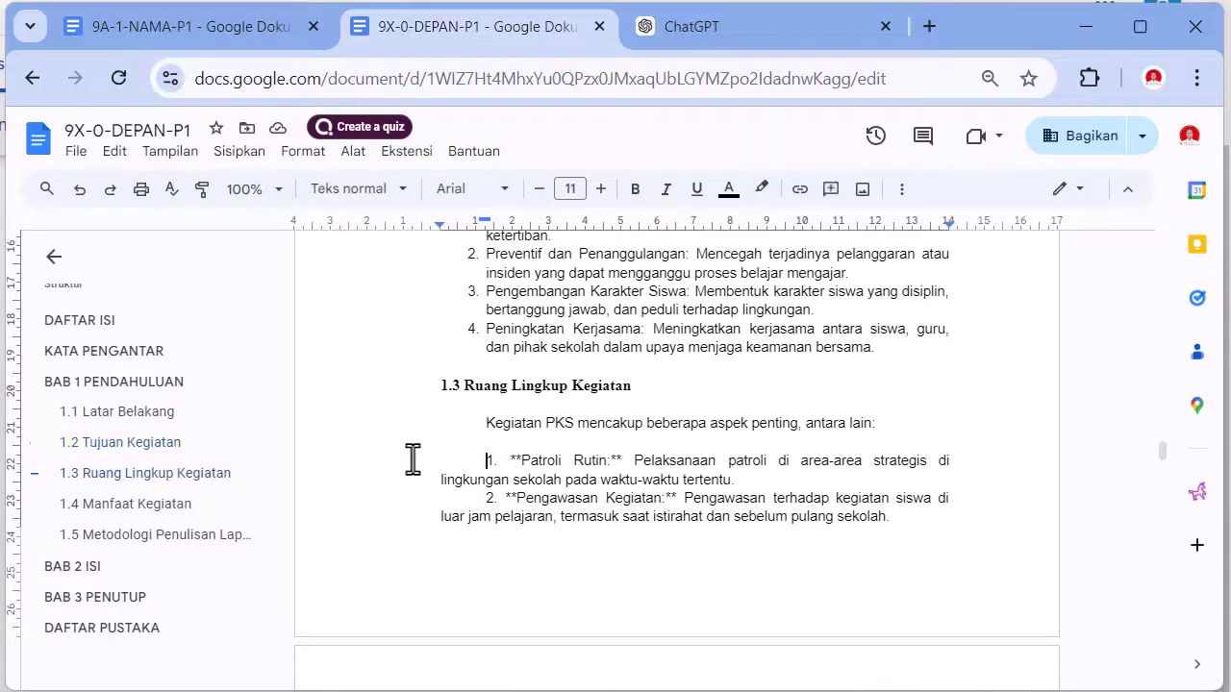
{"action": "scroll", "coordinate": [571, 473], "scroll_direction": "down", "scroll_amount": 4}
{"action": "left_click", "coordinate": [581, 470], "text": "shift"}
{"action": "scroll", "coordinate": [587, 346], "scroll_direction": "up", "scroll_amount": 6}
{"action": "left_click_drag", "start_coordinate": [484, 220], "coordinate": [466, 221]}
{"action": "left_click_drag", "start_coordinate": [440, 225], "coordinate": [476, 229]}
{"action": "scroll", "coordinate": [577, 385], "scroll_direction": "down", "scroll_amount": 3}
- Delete the stray asterisks in the 1.3 items, including around Penyuluhan dan Sosialisasi and before Pelaporan
{"action": "left_click", "coordinate": [572, 460]}
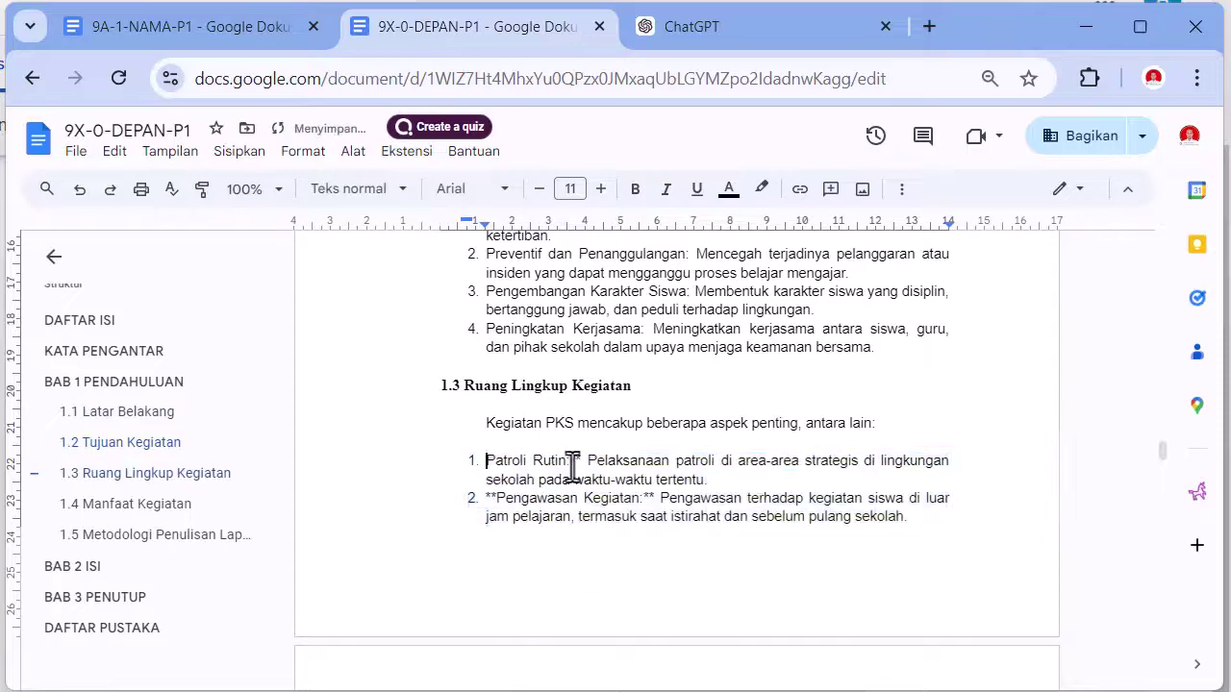
{"action": "left_click", "coordinate": [495, 498]}
{"action": "key", "text": "BackSpace"}
{"action": "scroll", "coordinate": [626, 485], "scroll_direction": "down", "scroll_amount": 3}
{"action": "left_click", "coordinate": [483, 404]}
{"action": "key", "text": "Delete"}
{"action": "key", "text": "Delete"}
{"action": "key", "text": "Delete"}
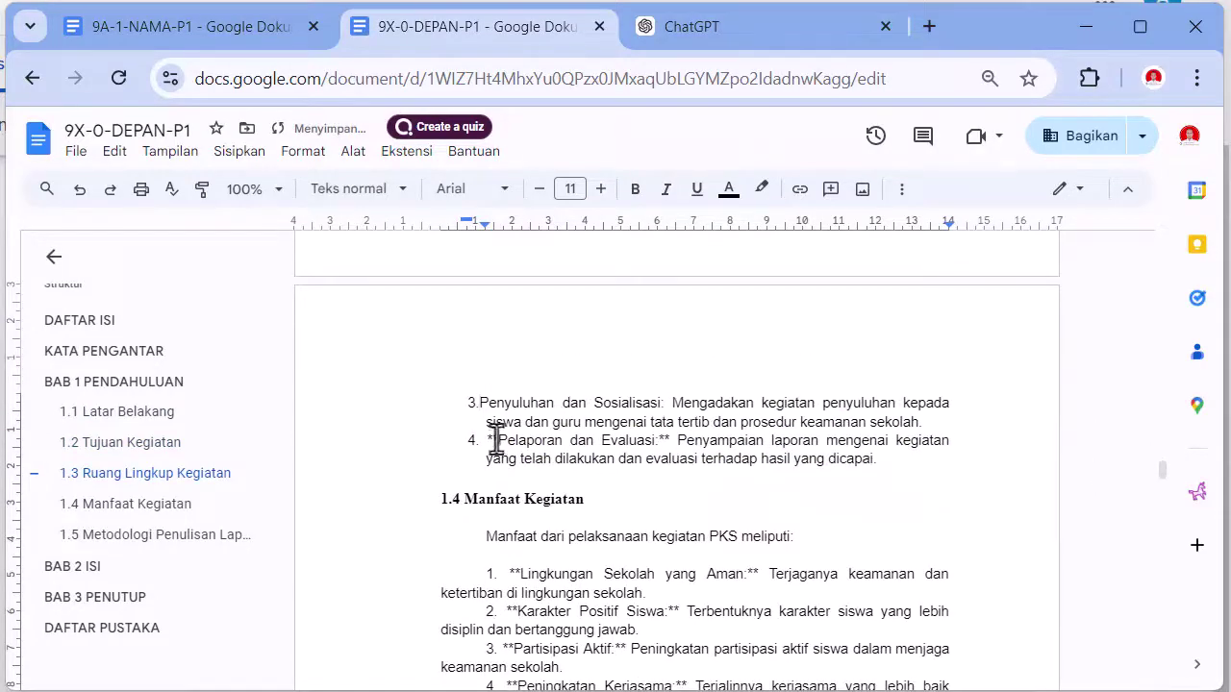
{"action": "left_click", "coordinate": [495, 441]}
{"action": "key", "text": "BackSpace"}
{"action": "scroll", "coordinate": [583, 461], "scroll_direction": "up", "scroll_amount": 5}
{"action": "scroll", "coordinate": [472, 372], "scroll_direction": "down", "scroll_amount": 10}
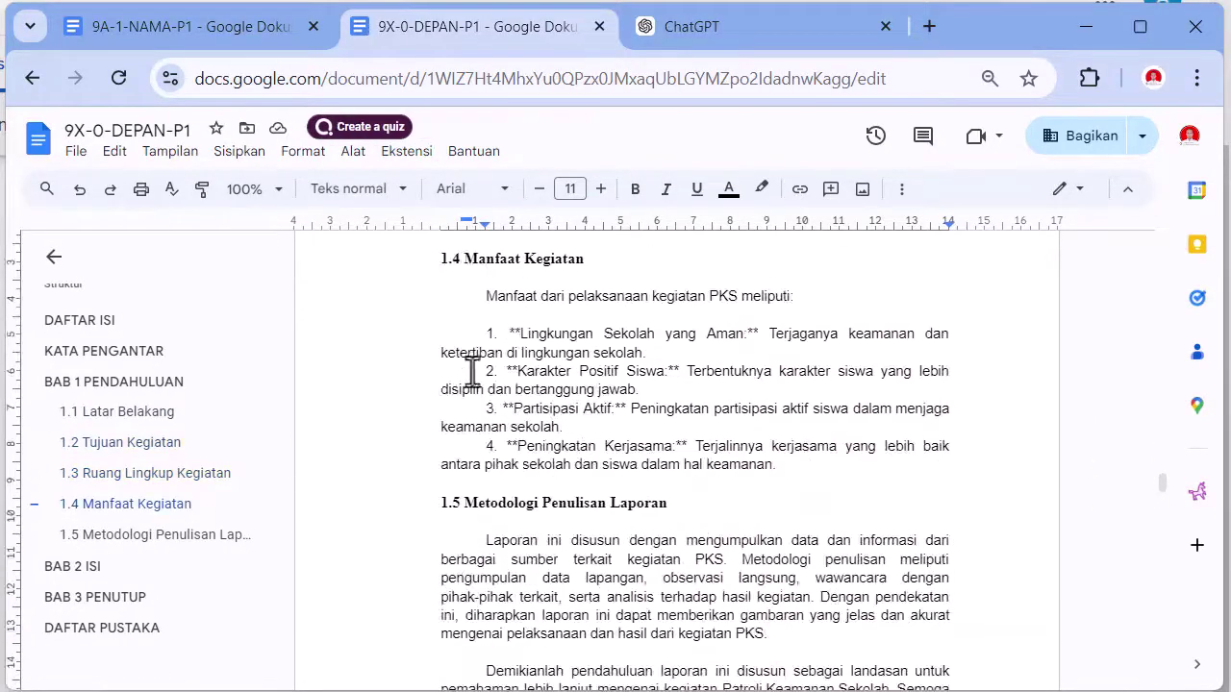
- Set the 1.4 benefits list's indents: left indent 1,25, first line about 0,75
{"action": "left_click_drag", "start_coordinate": [476, 316], "coordinate": [485, 480]}
{"action": "left_click_drag", "start_coordinate": [485, 221], "coordinate": [442, 221]}
{"action": "left_click_drag", "start_coordinate": [442, 226], "coordinate": [486, 226]}
{"action": "left_click_drag", "start_coordinate": [485, 221], "coordinate": [469, 220]}
{"action": "left_click", "coordinate": [513, 322]}
- Remove the leftover asterisks from the 1.4 list items, such as after Aman: and Siswa
{"action": "left_click", "coordinate": [485, 334]}
{"action": "key", "text": "Delete"}
{"action": "key", "text": "Delete"}
{"action": "left_click", "coordinate": [485, 371]}
{"action": "key", "text": "Delete"}
{"action": "key", "text": "Delete"}
{"action": "left_click", "coordinate": [486, 411]}
{"action": "key", "text": "Delete"}
{"action": "key", "text": "Delete"}
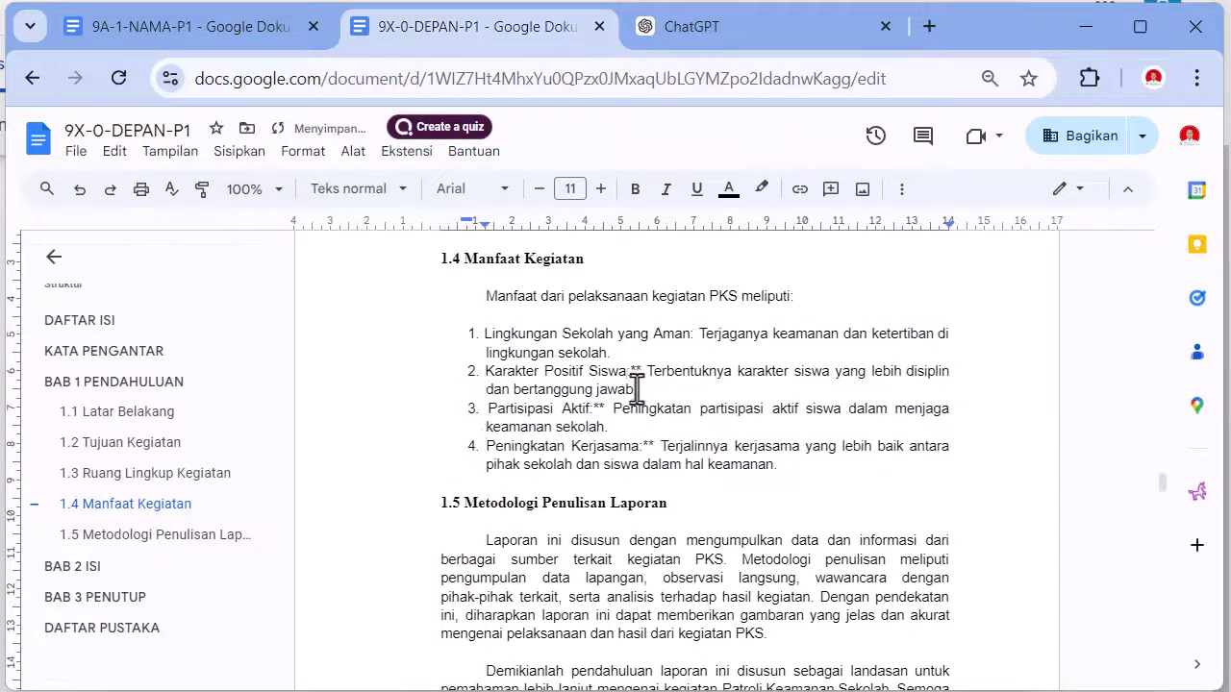
{"action": "left_click", "coordinate": [631, 371]}
{"action": "key", "text": "Delete"}
{"action": "key", "text": "Delete"}
{"action": "key", "text": "Delete"}
{"action": "left_click", "coordinate": [642, 447]}
{"action": "key", "text": "Delete"}
{"action": "key", "text": "Delete"}
{"action": "left_click", "coordinate": [594, 409]}
{"action": "key", "text": "Delete"}
{"action": "key", "text": "Delete"}
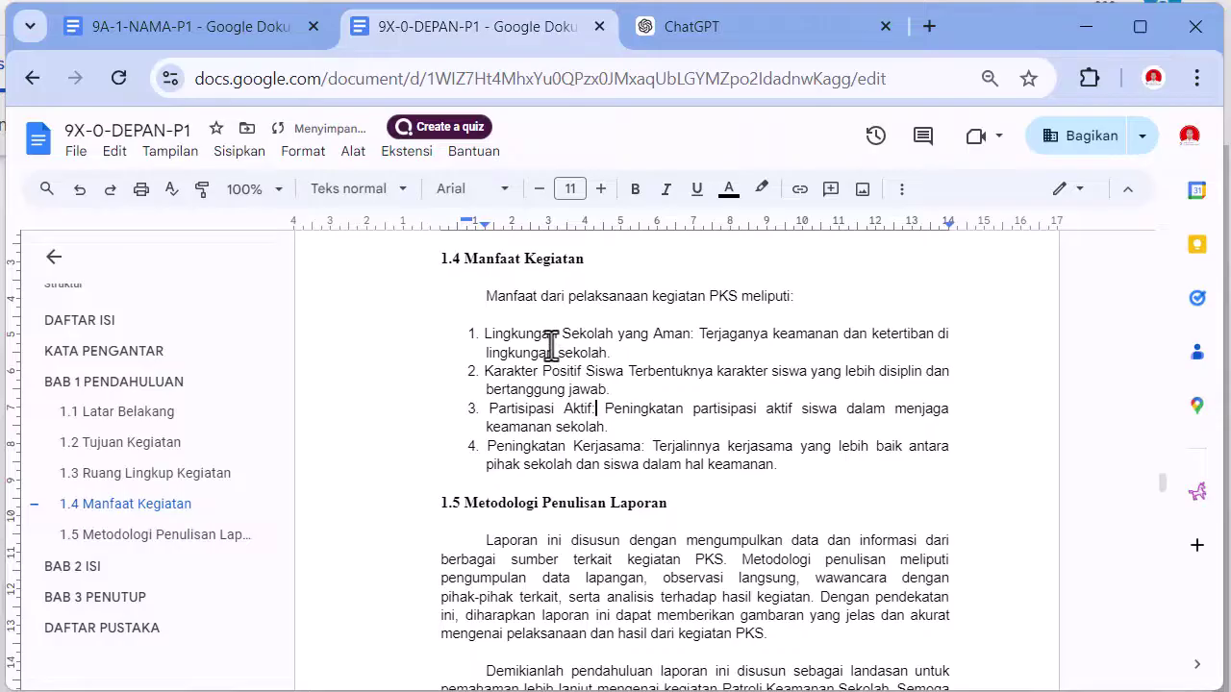
{"action": "scroll", "coordinate": [550, 344], "scroll_direction": "down", "scroll_amount": 4}
{"action": "scroll", "coordinate": [550, 345], "scroll_direction": "down", "scroll_amount": 5}
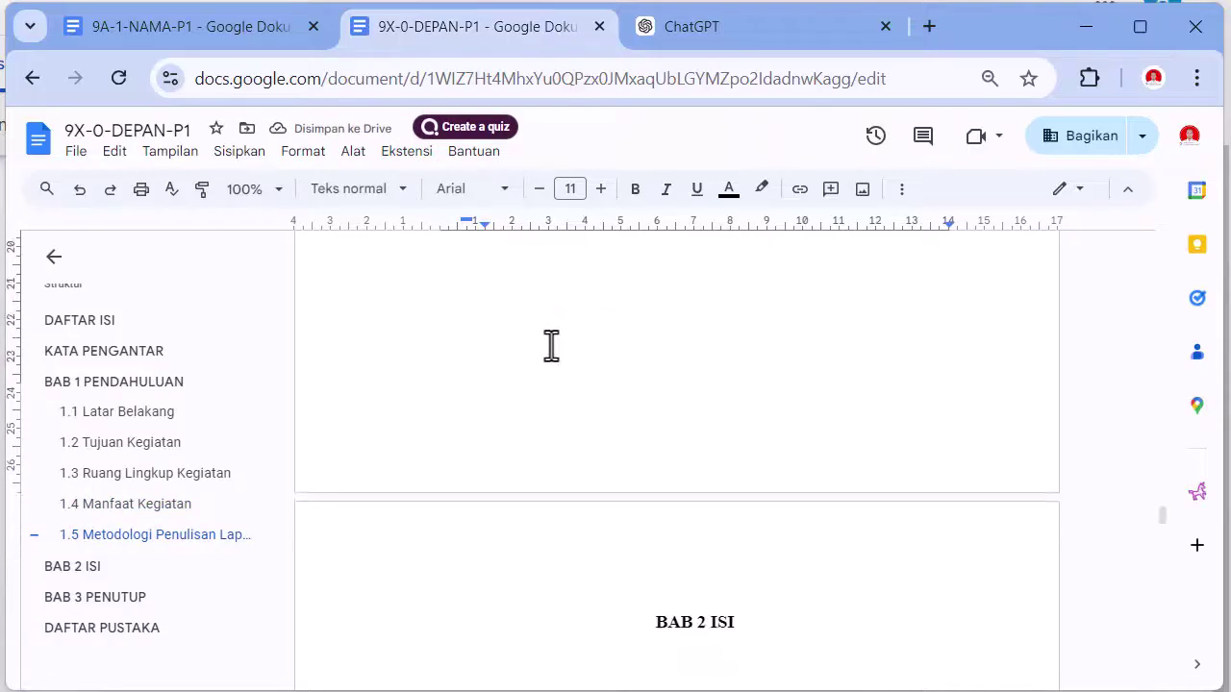
{"action": "scroll", "coordinate": [567, 351], "scroll_direction": "up", "scroll_amount": 10}
{"action": "scroll", "coordinate": [592, 362], "scroll_direction": "up", "scroll_amount": 10}
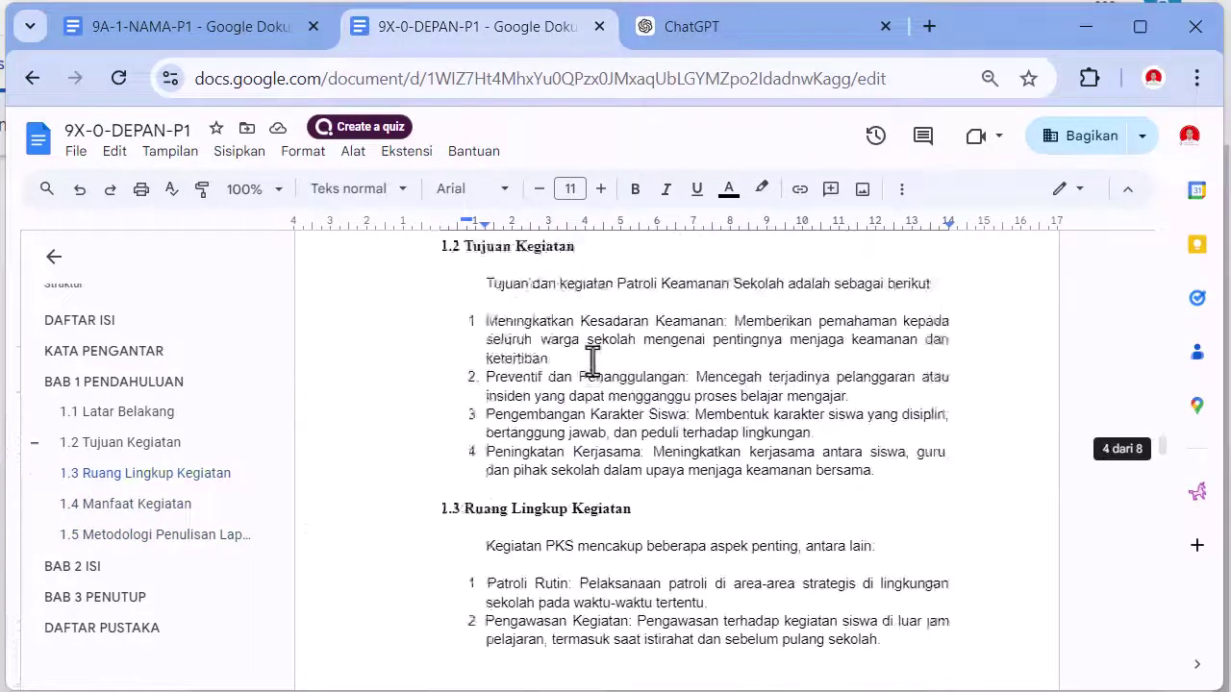
{"action": "scroll", "coordinate": [593, 362], "scroll_direction": "up", "scroll_amount": 10}
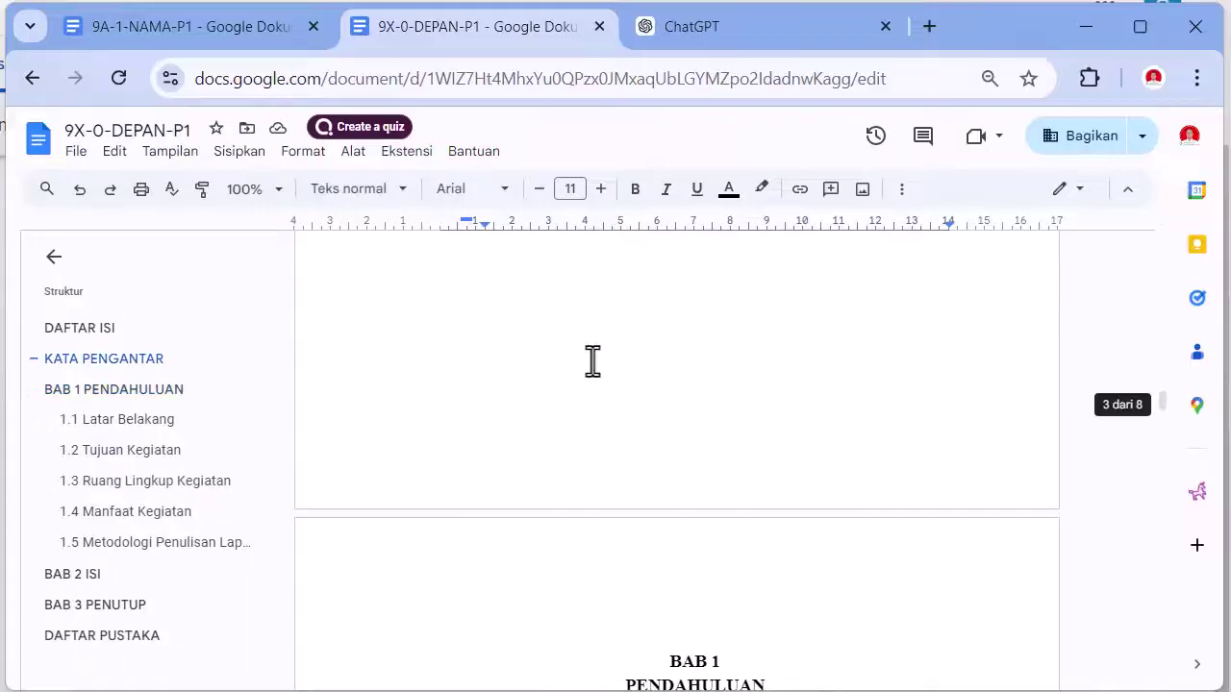
{"action": "scroll", "coordinate": [593, 362], "scroll_direction": "up", "scroll_amount": 5}
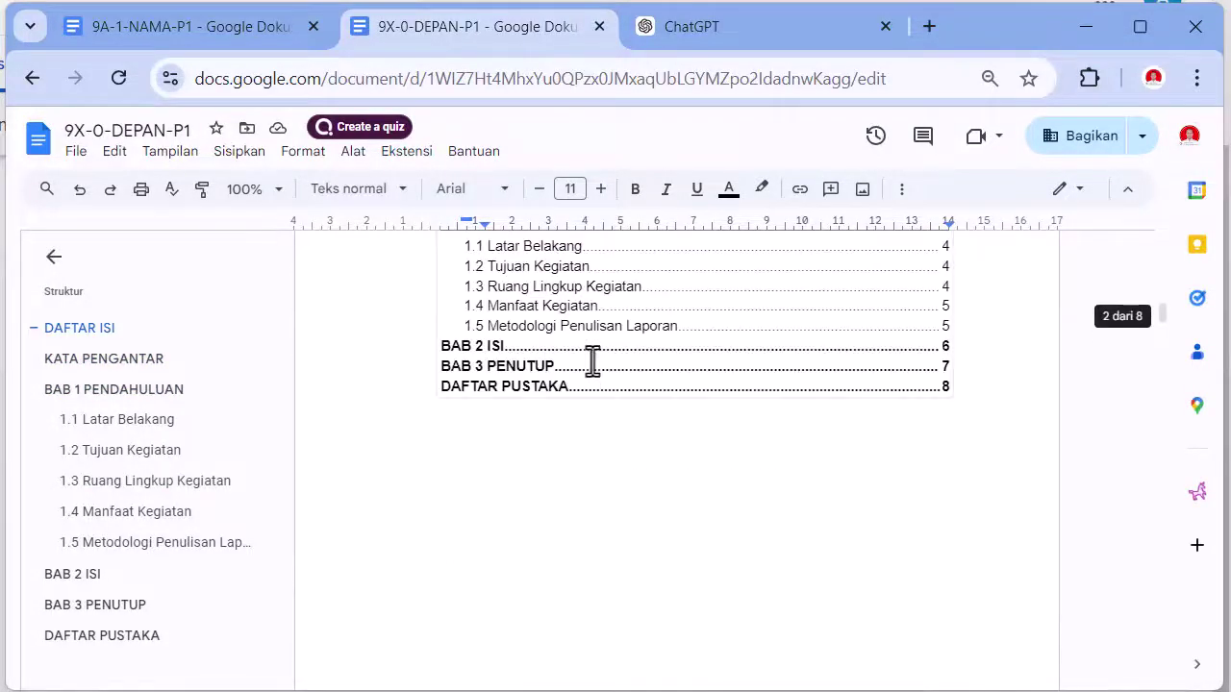
{"action": "scroll", "coordinate": [592, 362], "scroll_direction": "down", "scroll_amount": 20}
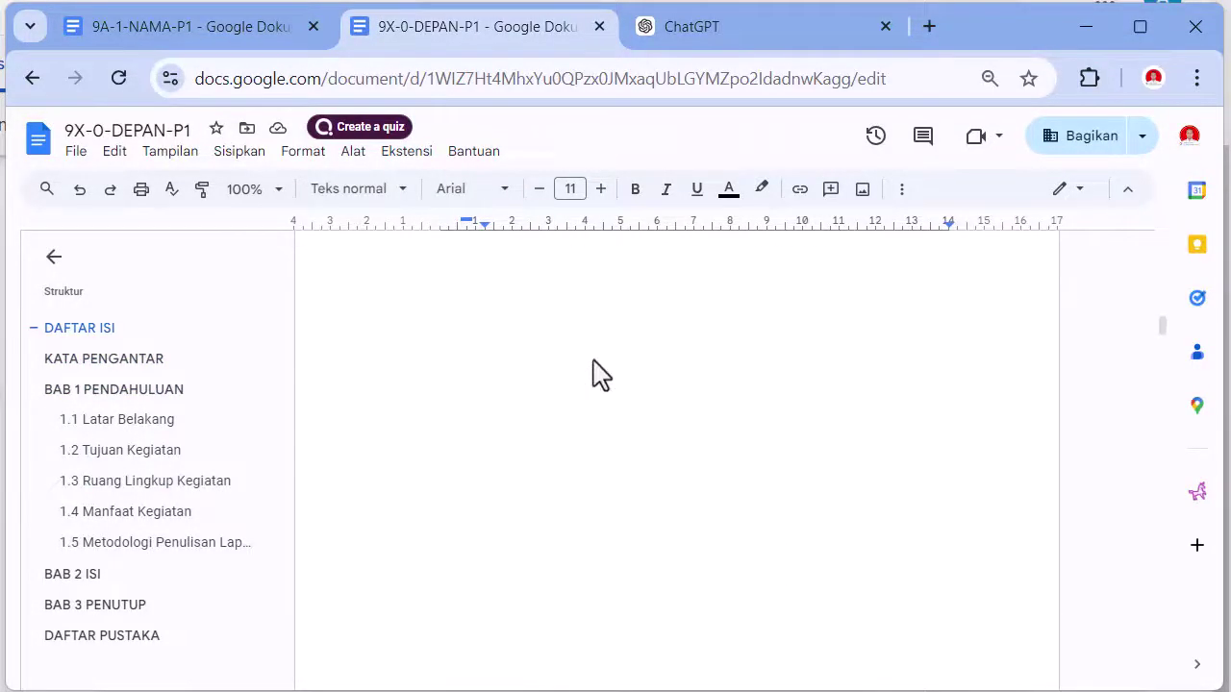
{"action": "scroll", "coordinate": [592, 362], "scroll_direction": "down", "scroll_amount": 20}
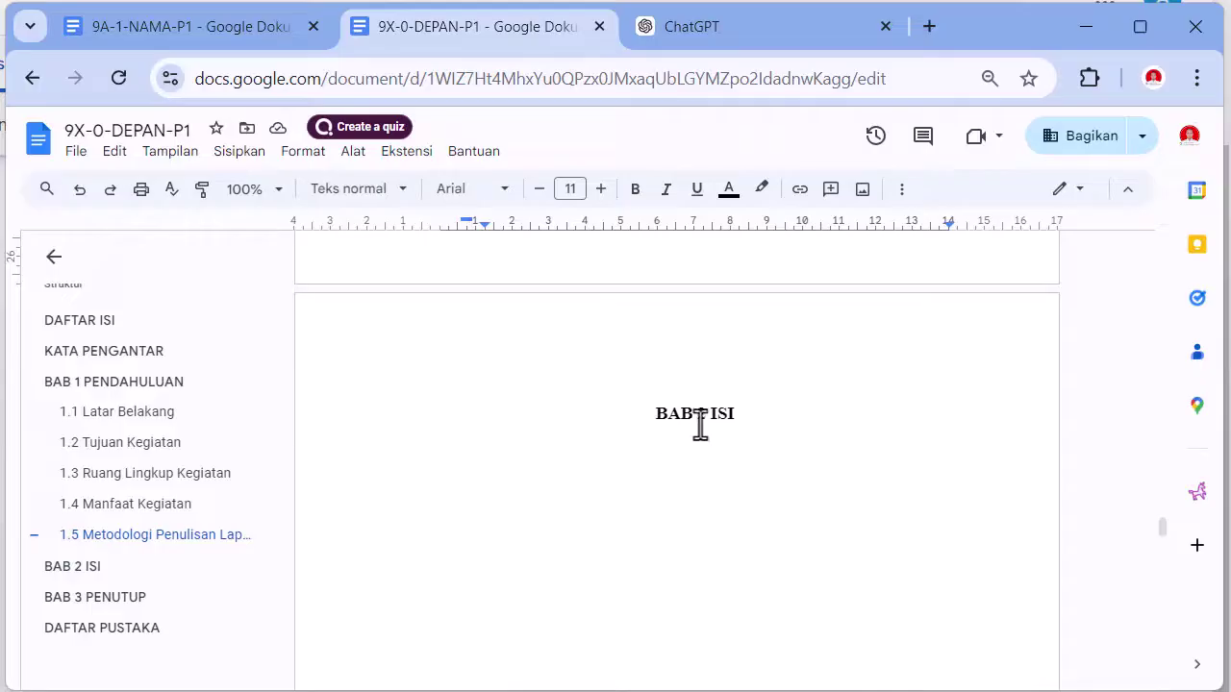
- Add separate BAB 2 and ISI lines below the BAB 2 ISI heading
{"action": "left_click", "coordinate": [749, 433]}
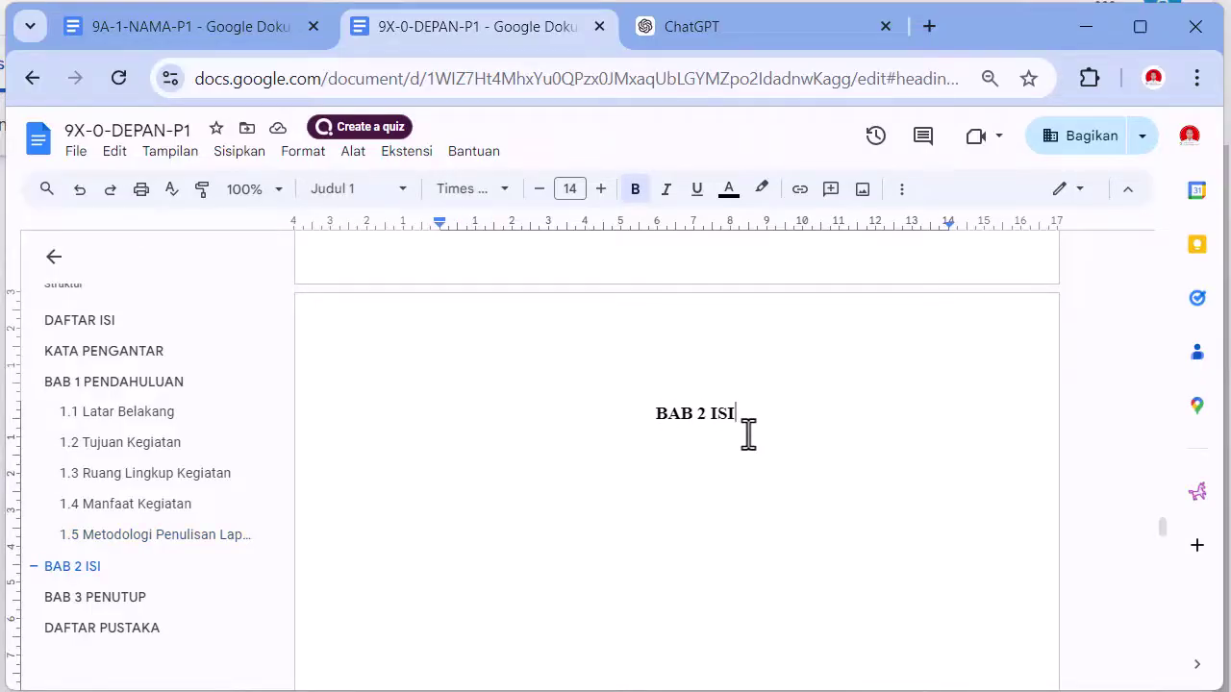
{"action": "key", "text": "Return"}
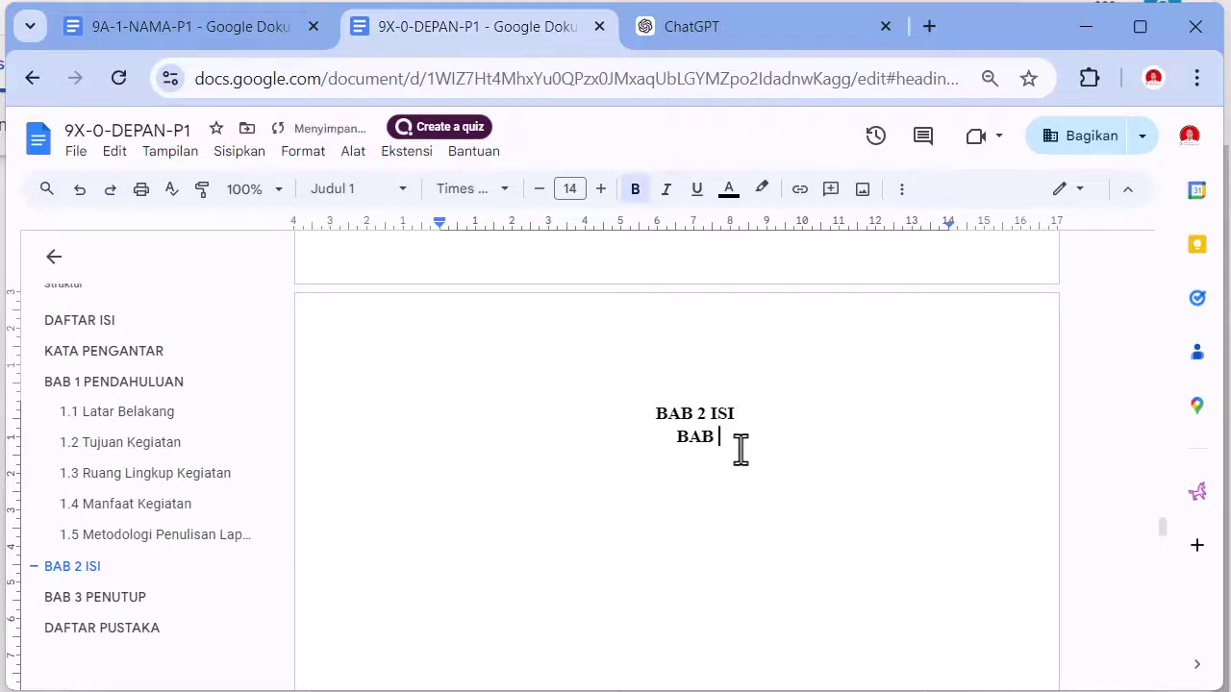
{"action": "type", "text": "BAB 2"}
{"action": "key", "text": "Return"}
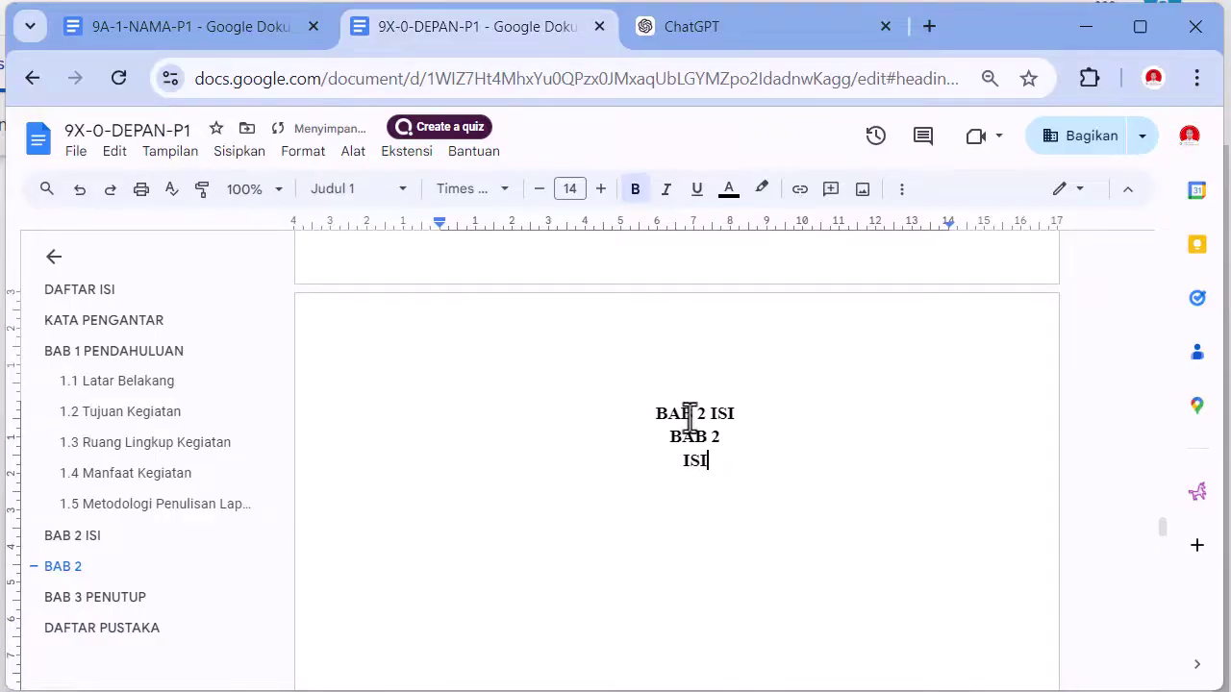
- Recolour the original one-line BAB 2 ISI heading white
{"action": "left_click_drag", "start_coordinate": [643, 409], "coordinate": [756, 416]}
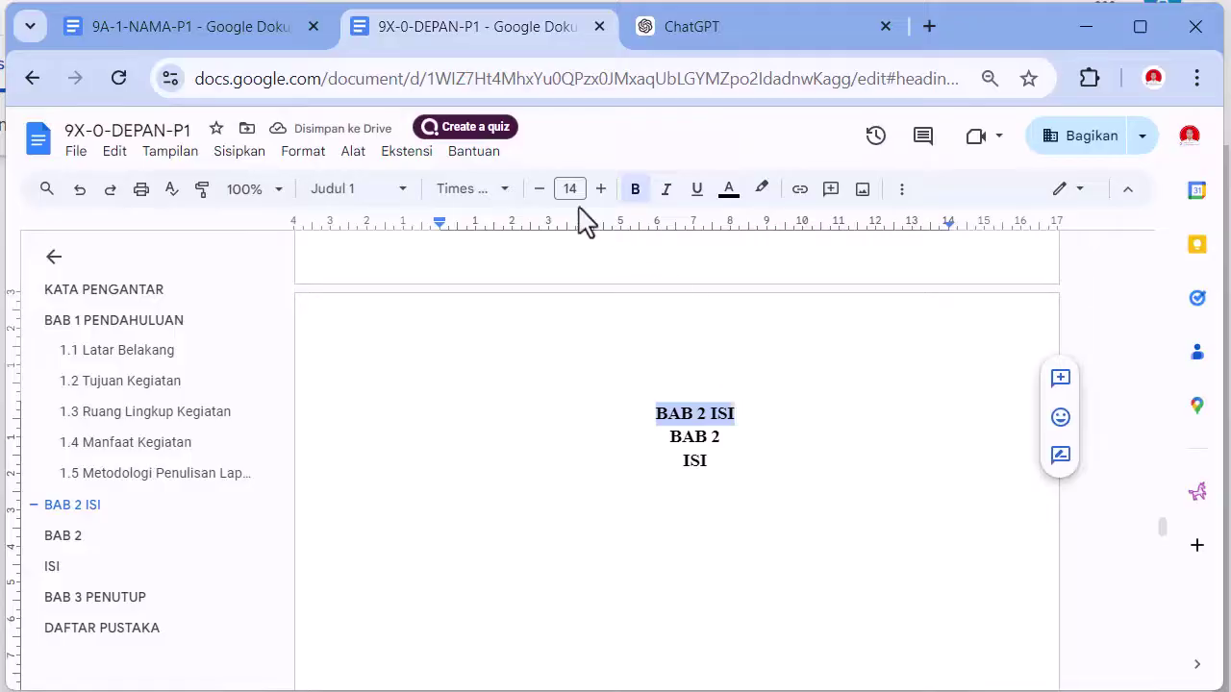
{"action": "left_click", "coordinate": [729, 190]}
{"action": "left_click", "coordinate": [923, 225]}
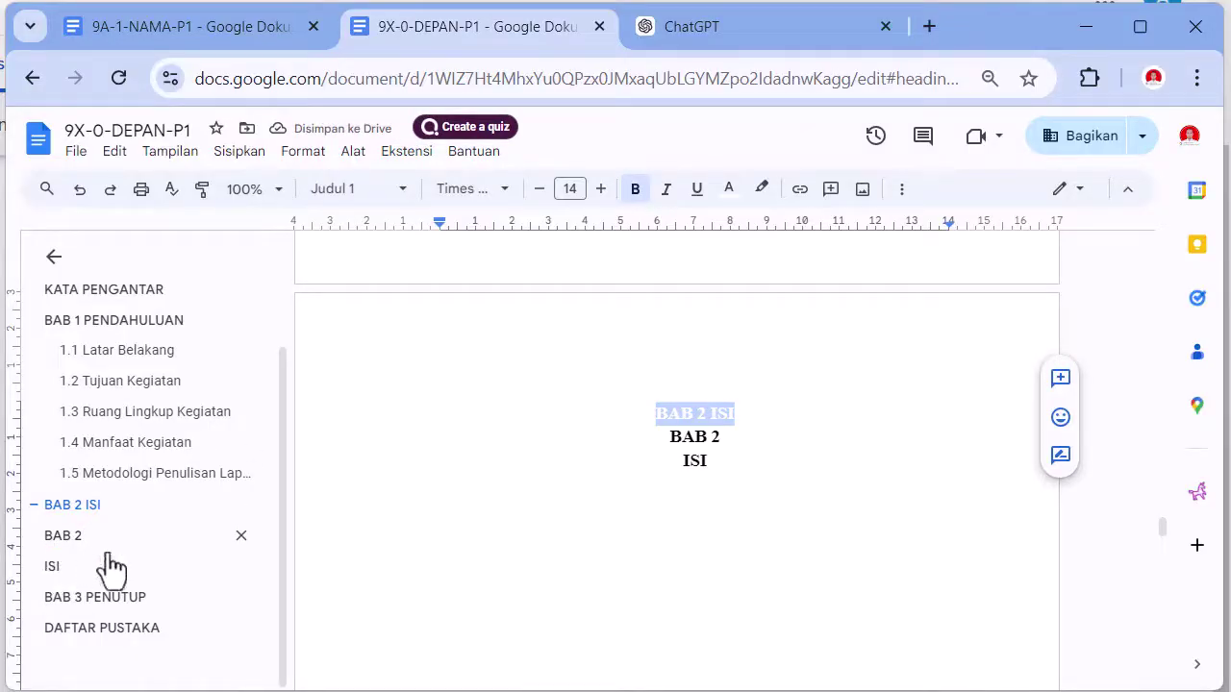
- Format the BAB 2 and ISI lines as normal text, Times New Roman 14, bold and centred
{"action": "left_click", "coordinate": [657, 439]}
{"action": "left_click_drag", "start_coordinate": [657, 439], "coordinate": [736, 475]}
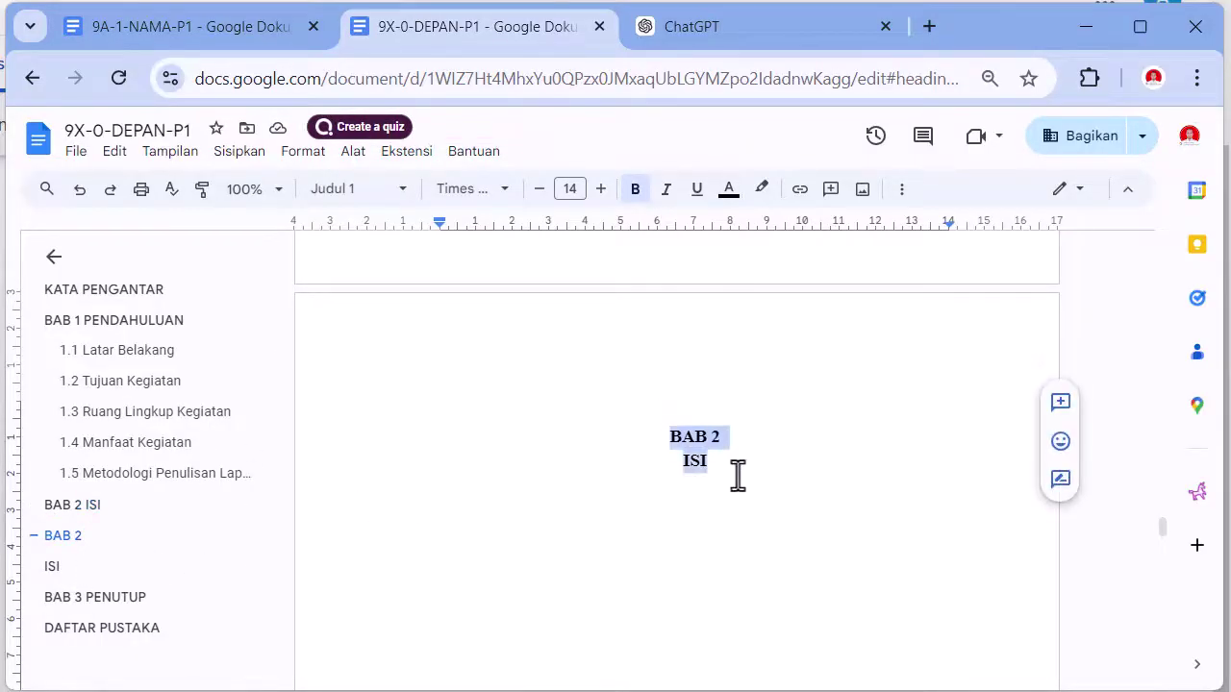
{"action": "left_click", "coordinate": [380, 193]}
{"action": "mouse_move", "coordinate": [375, 252]}
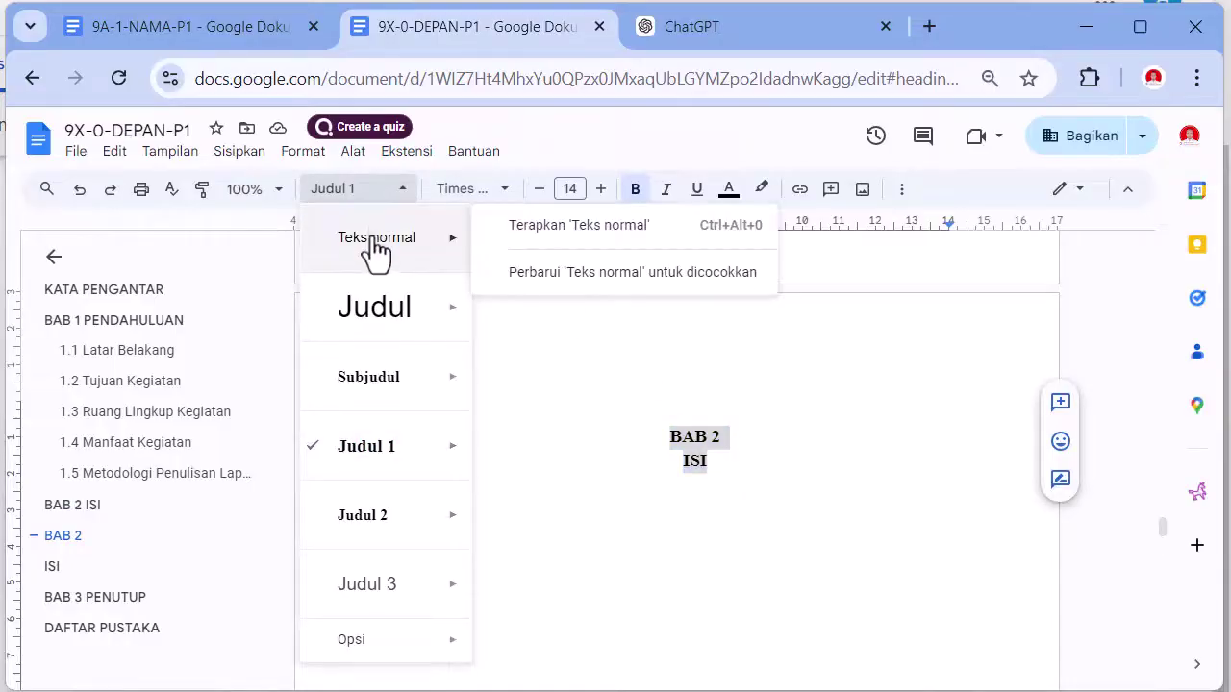
{"action": "left_click", "coordinate": [375, 252]}
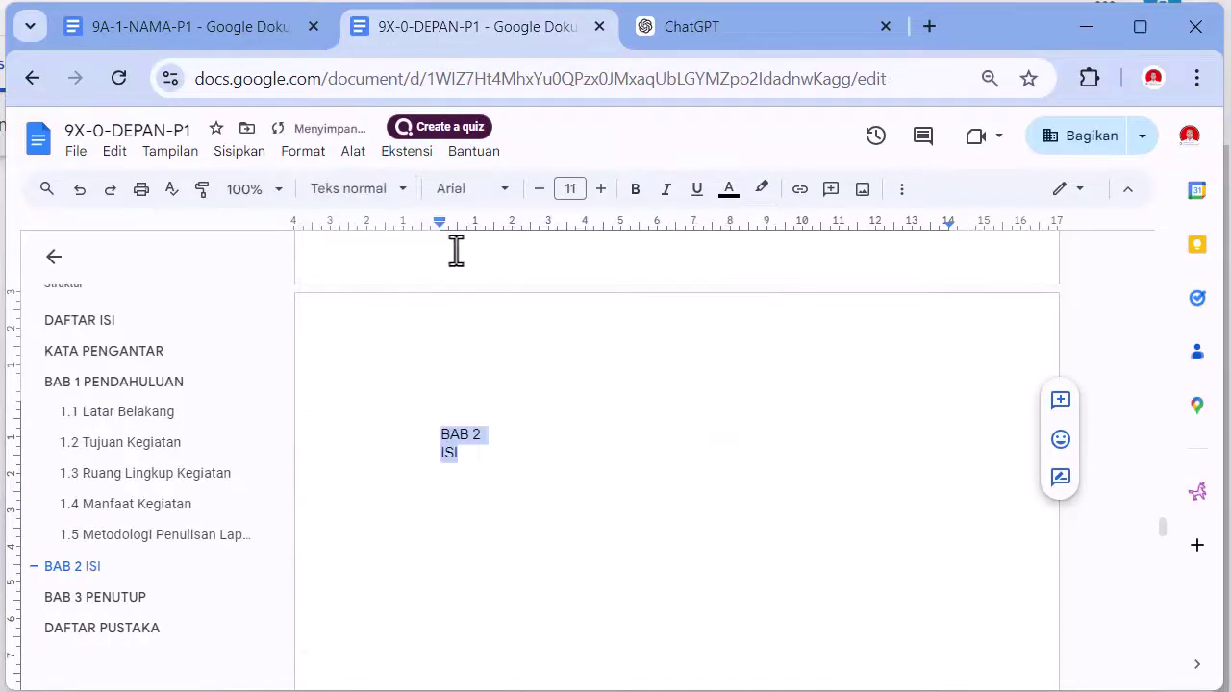
{"action": "left_click", "coordinate": [501, 192]}
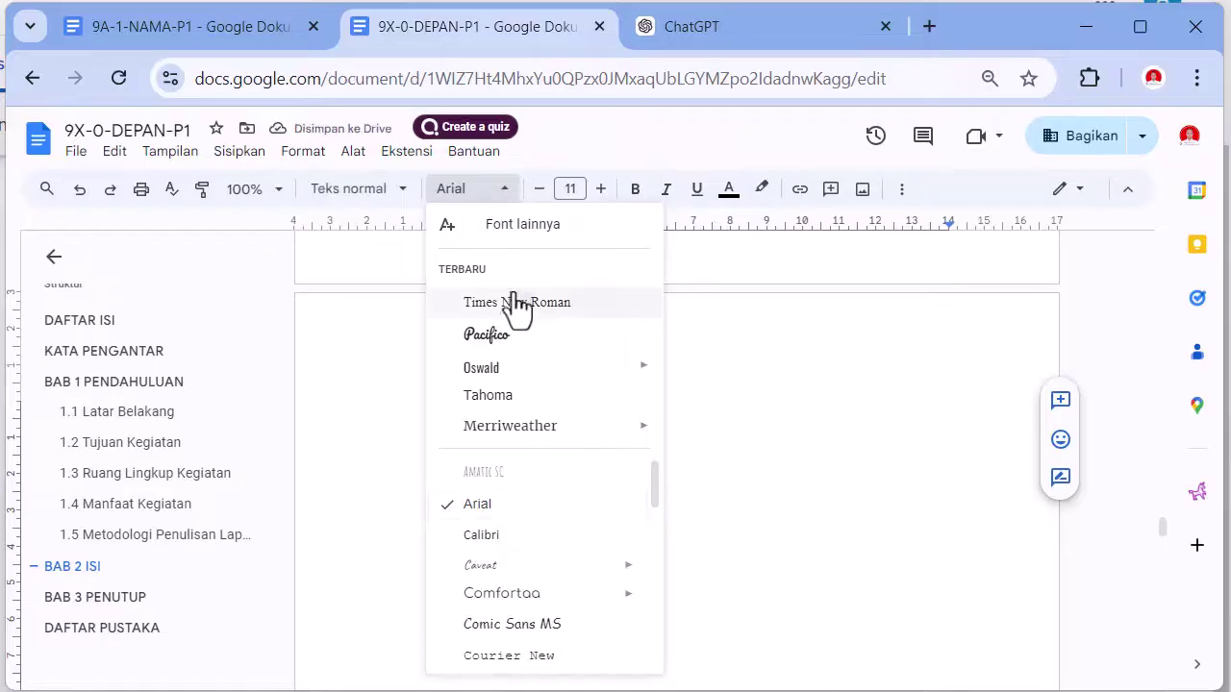
{"action": "left_click", "coordinate": [509, 306]}
{"action": "left_click", "coordinate": [600, 190]}
{"action": "left_click", "coordinate": [600, 190]}
{"action": "left_click", "coordinate": [600, 189]}
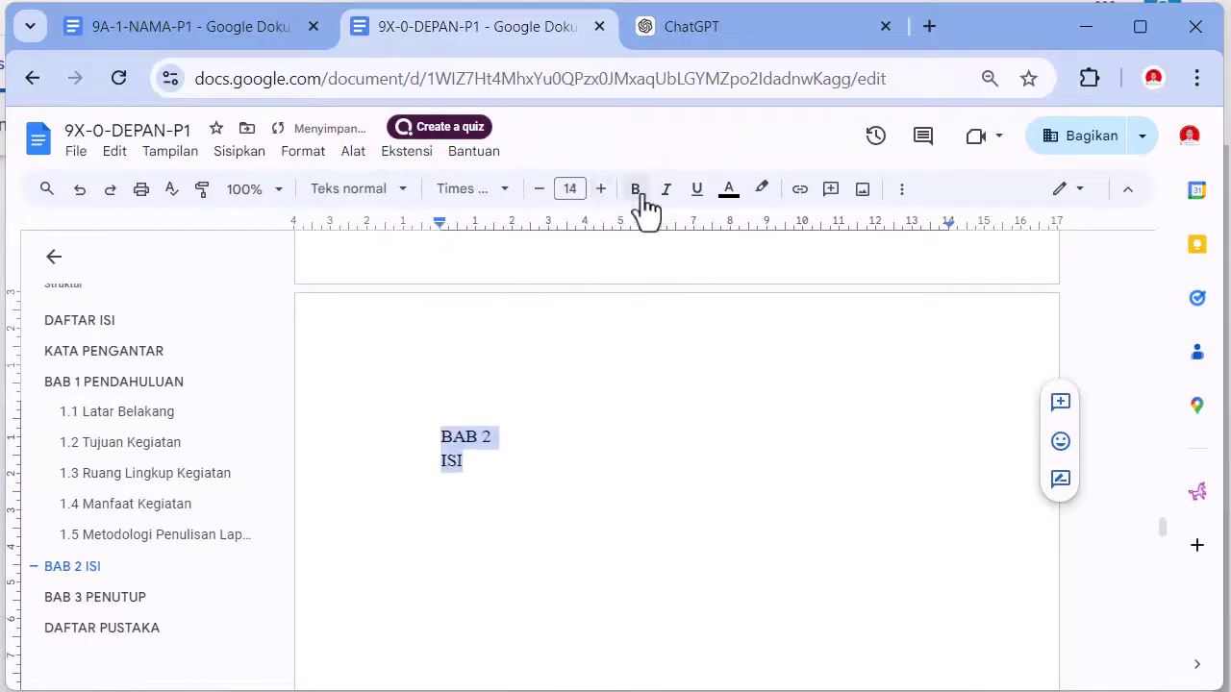
{"action": "left_click", "coordinate": [640, 193]}
{"action": "left_click", "coordinate": [899, 193]}
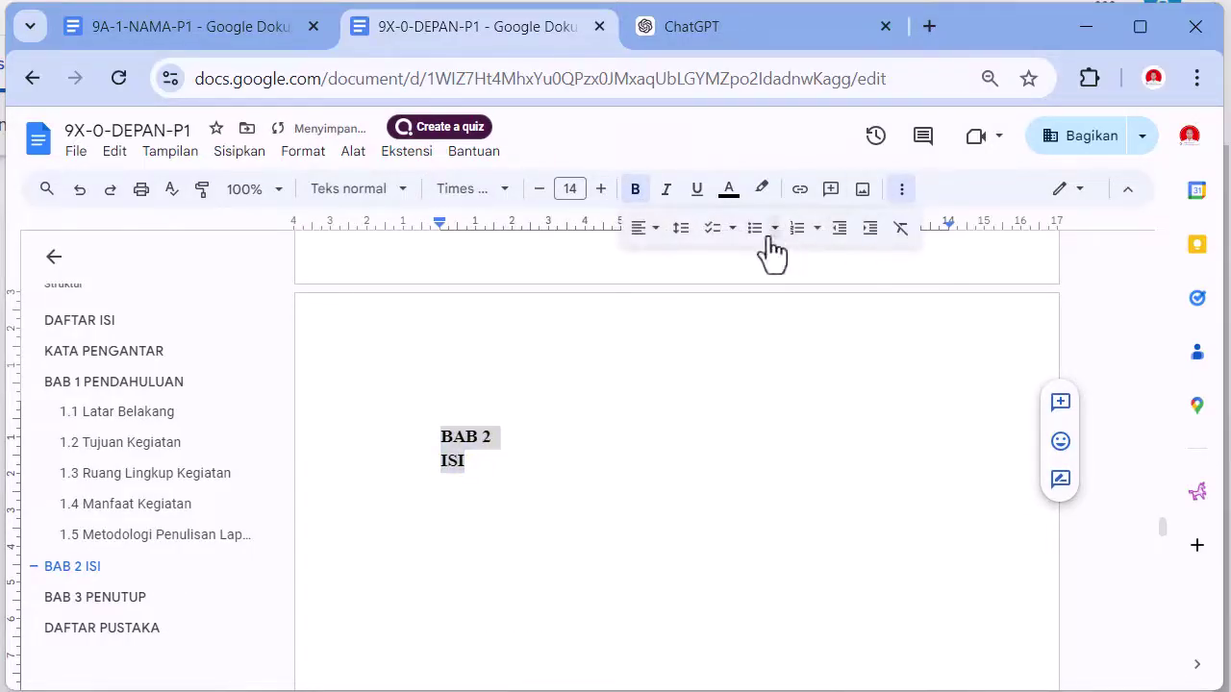
{"action": "left_click", "coordinate": [658, 234]}
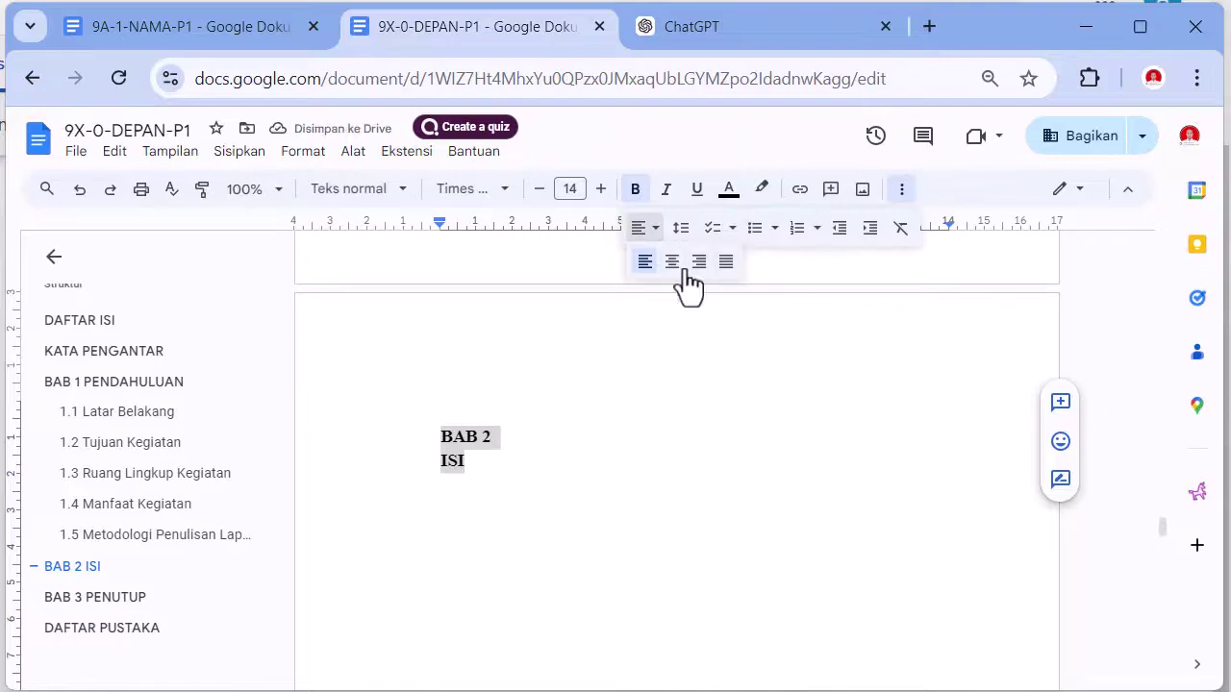
{"action": "left_click", "coordinate": [672, 264]}
{"action": "left_click", "coordinate": [739, 468]}
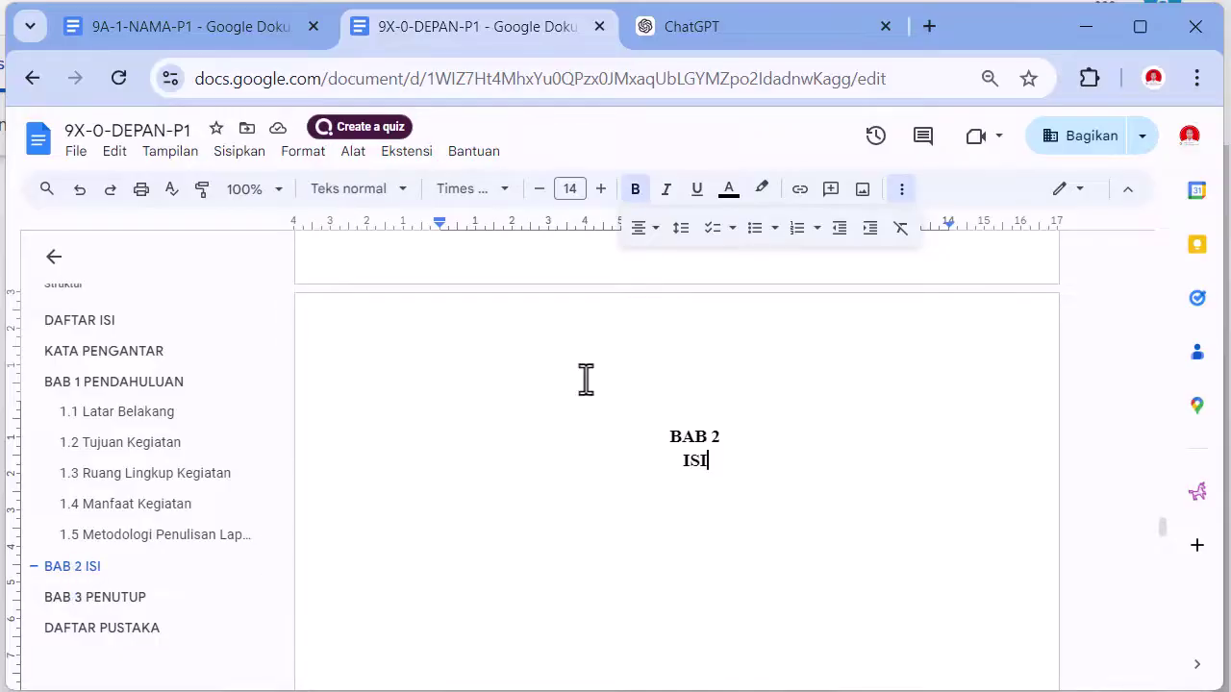
- Add an empty size-12 line below ISI
{"action": "left_click_drag", "start_coordinate": [619, 411], "coordinate": [739, 415]}
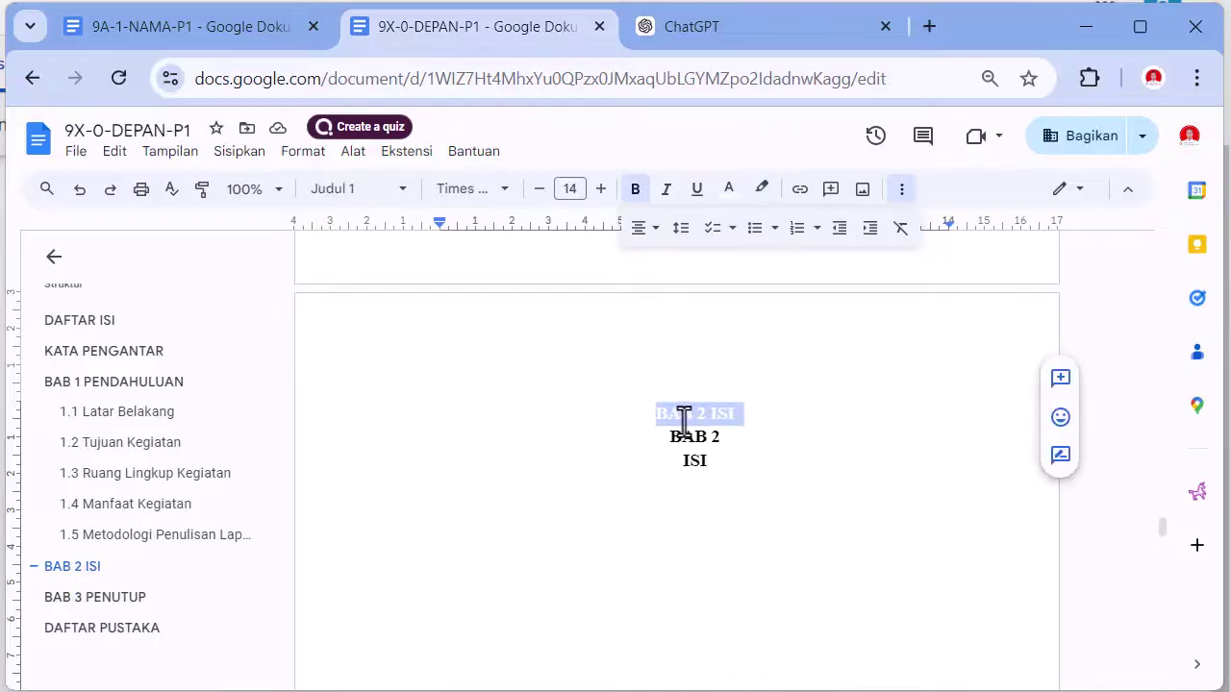
{"action": "left_click", "coordinate": [731, 541]}
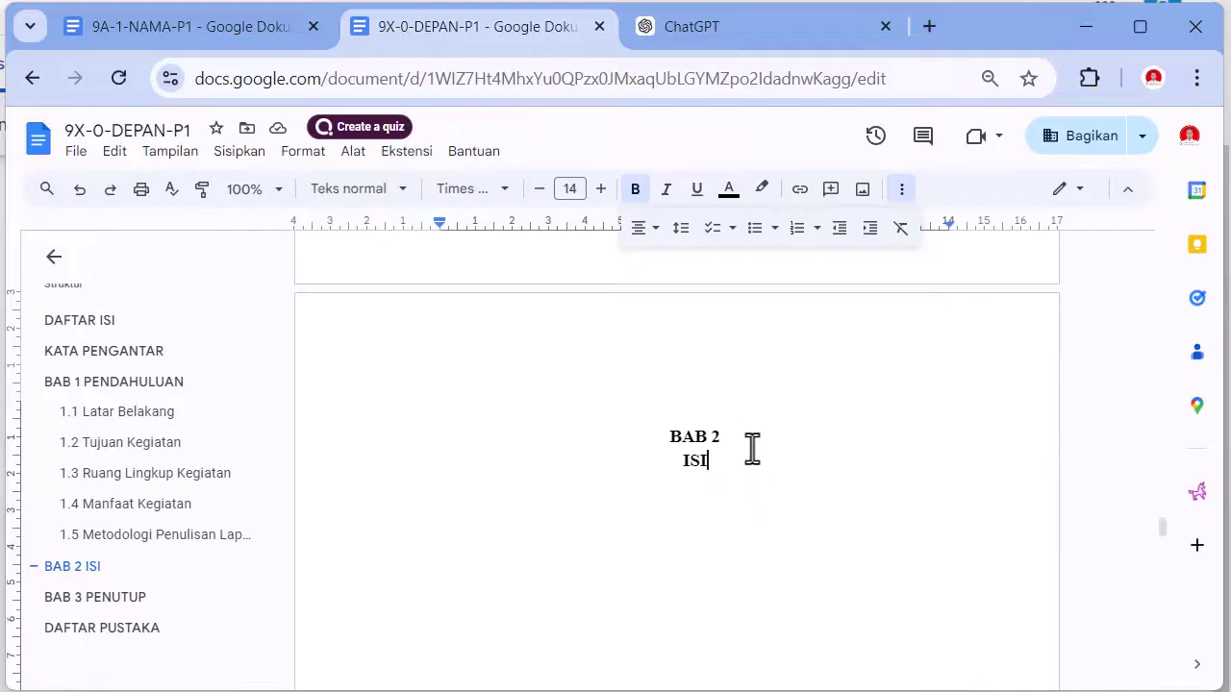
{"action": "key", "text": "Return"}
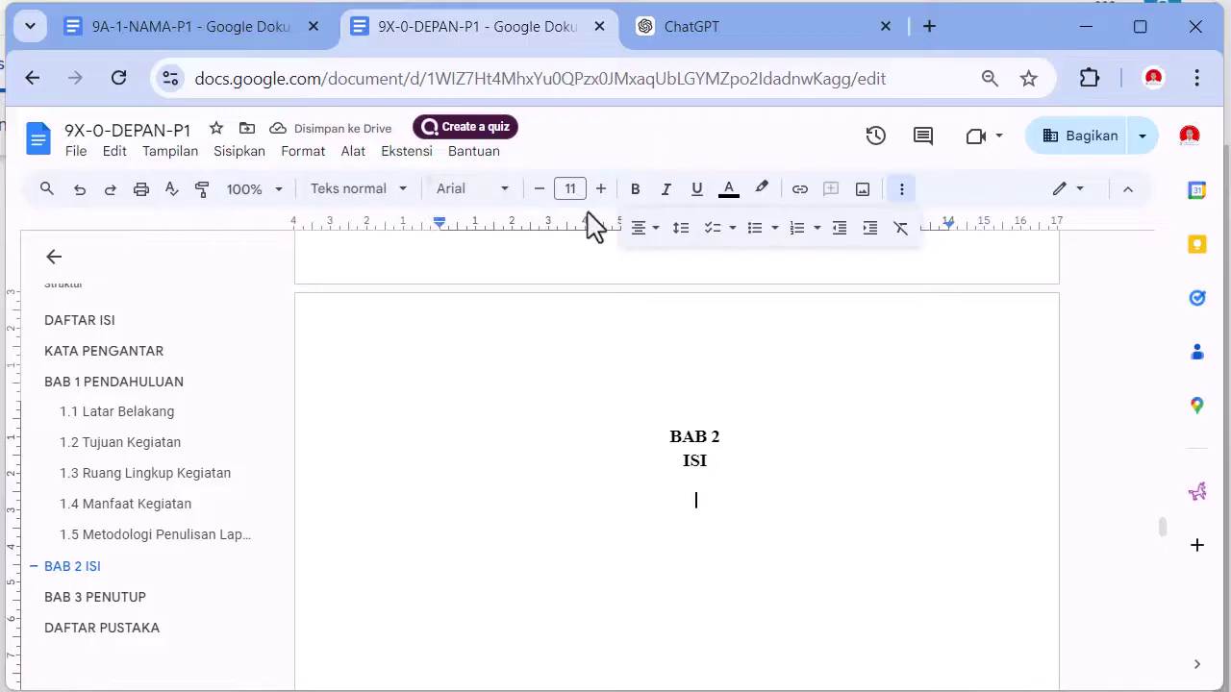
{"action": "left_click", "coordinate": [599, 190]}
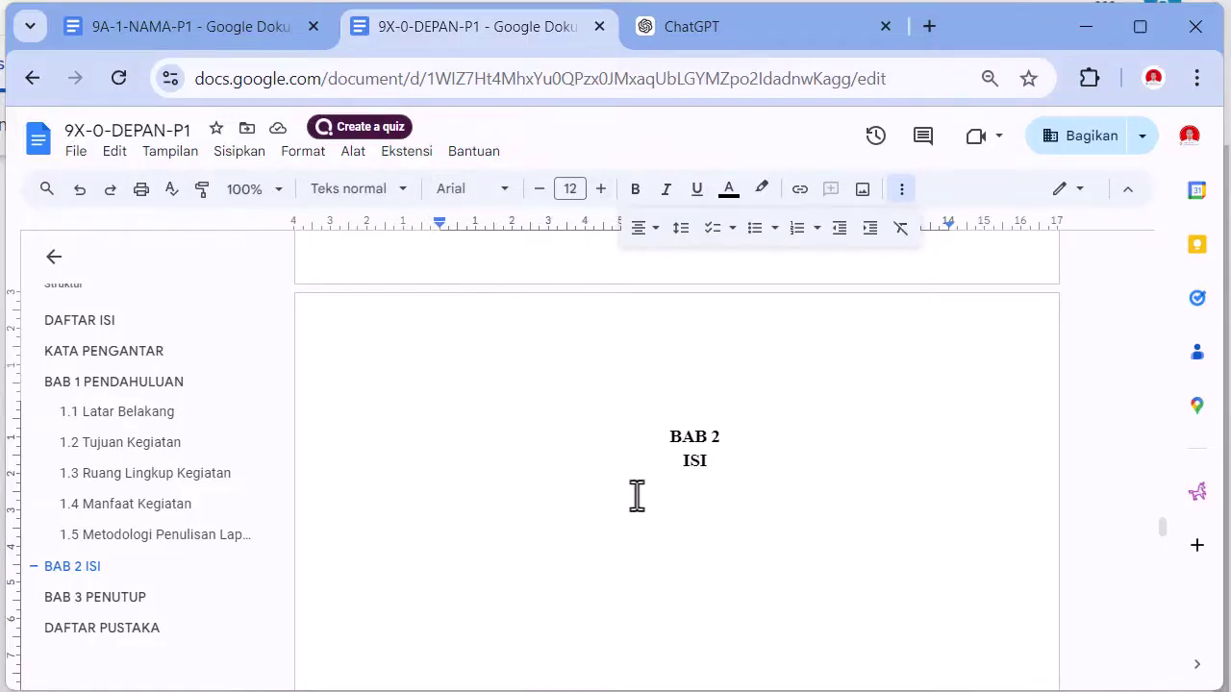
- Ask ChatGPT for a BAB 2 Isi draft, copy its answer, and return to 9X-0-DEPAN-P1
{"action": "left_click", "coordinate": [774, 34]}
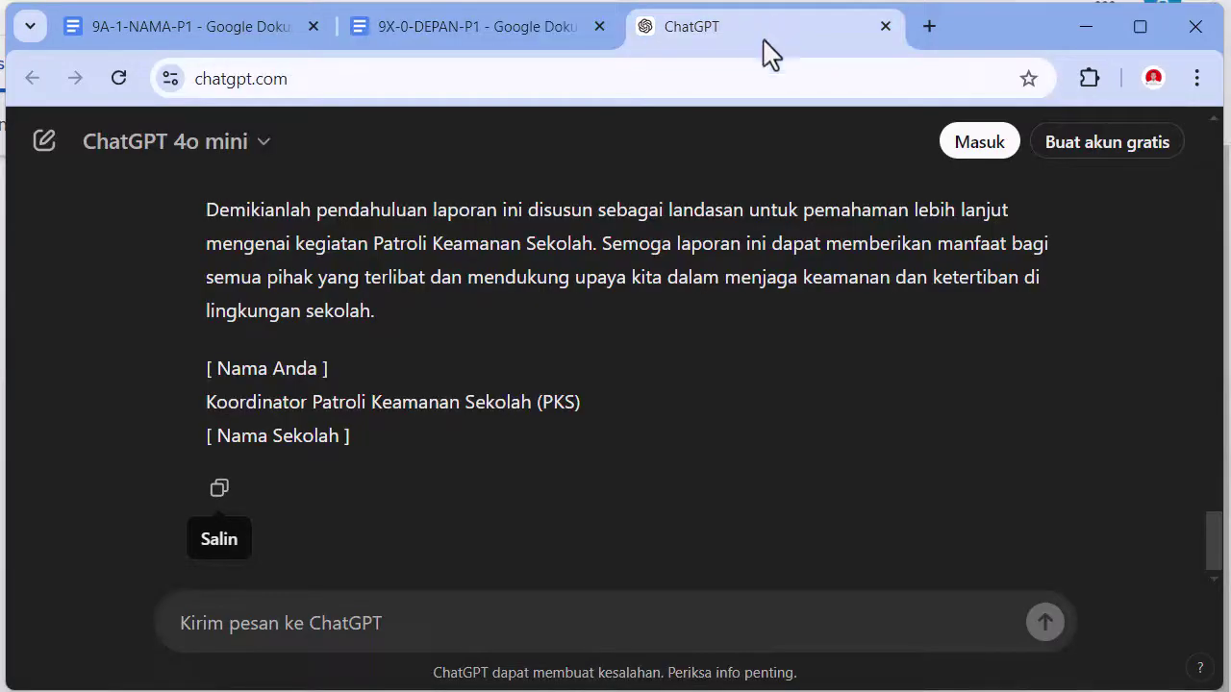
{"action": "left_click", "coordinate": [516, 619]}
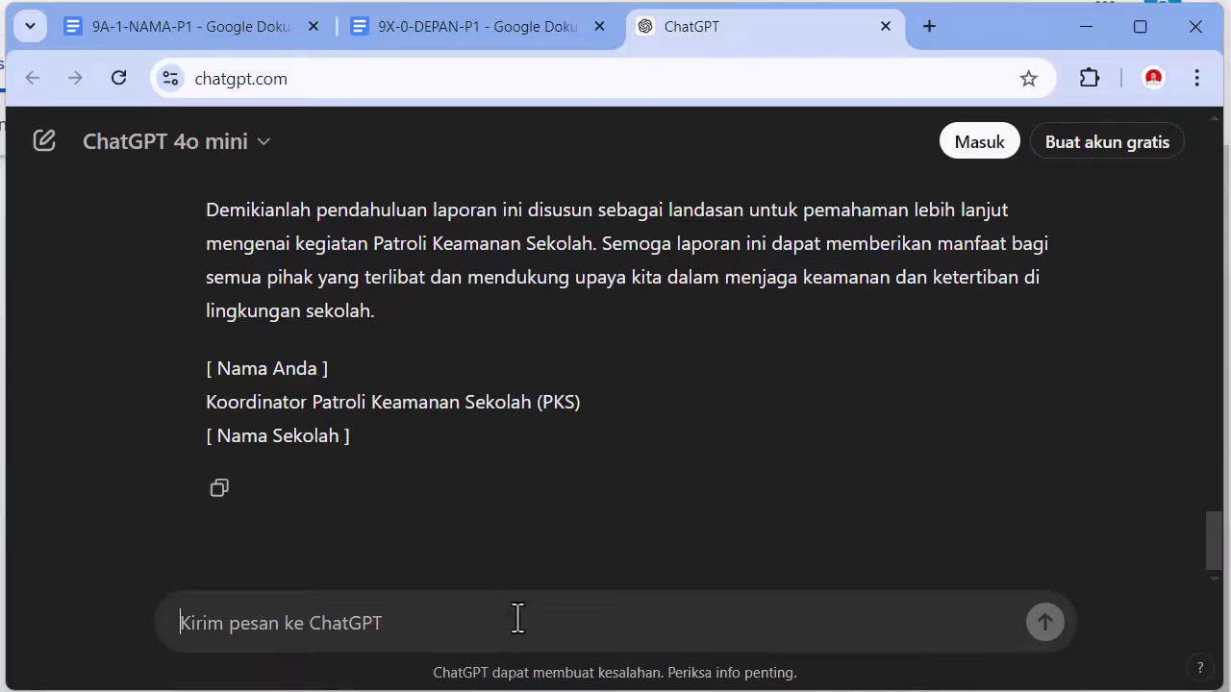
{"action": "type", "text": "Buatkan juga untuk BAB 2 Isi"}
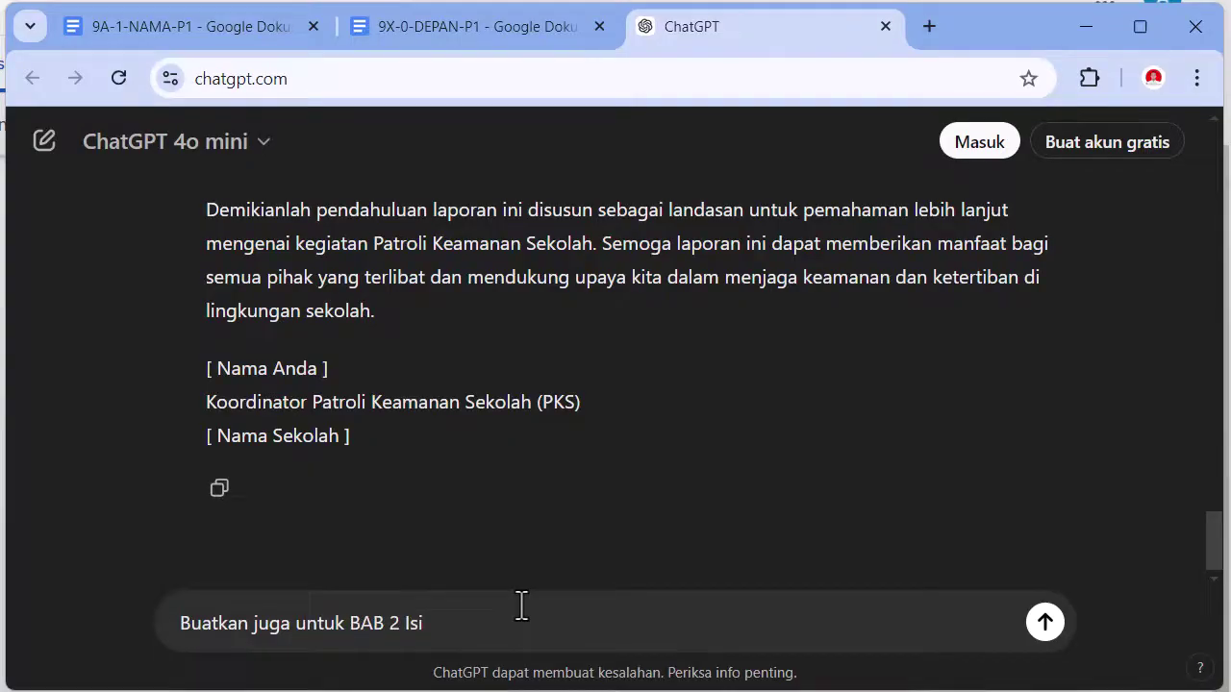
{"action": "key", "text": "Return"}
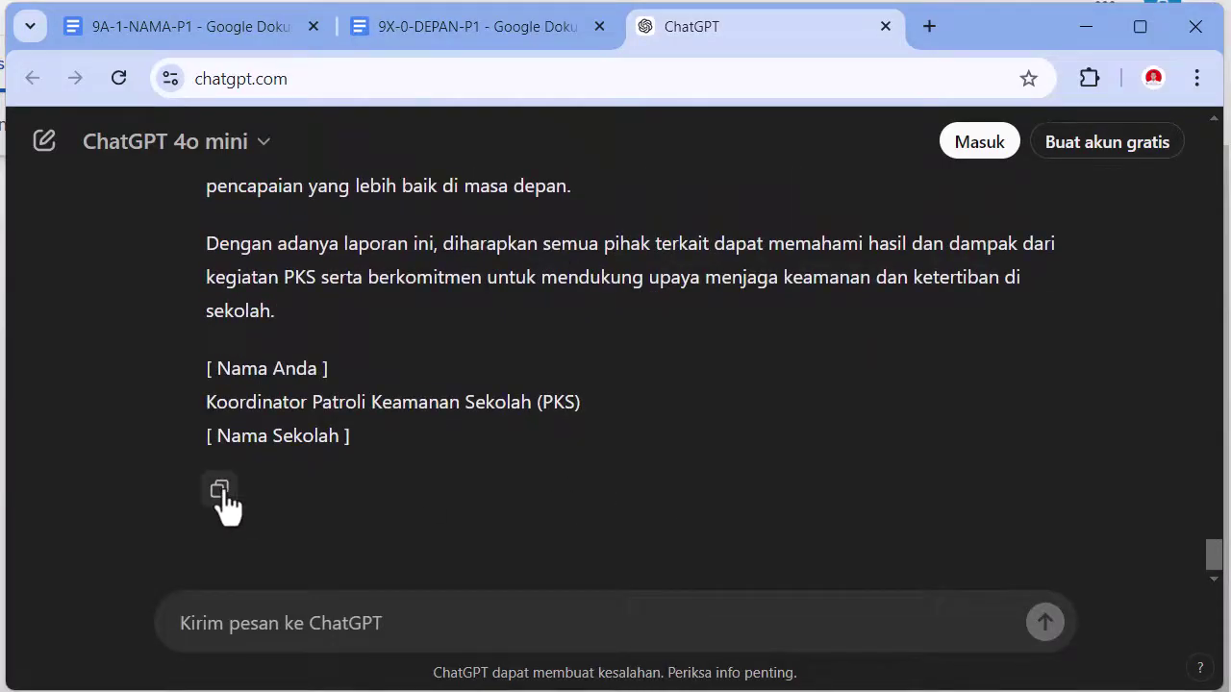
{"action": "left_click", "coordinate": [220, 493]}
{"action": "left_click", "coordinate": [444, 28]}
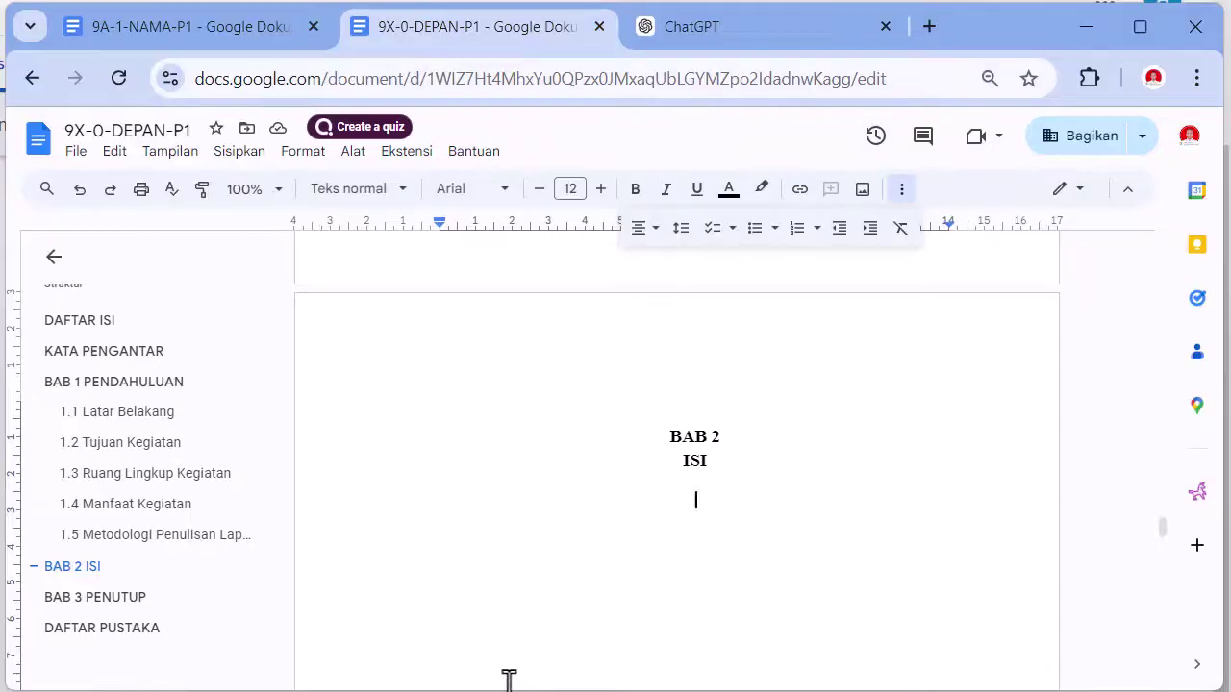
- Paste ChatGPT's BAB 2 chapter under the ISI heading
{"action": "key", "text": "ctrl+v"}
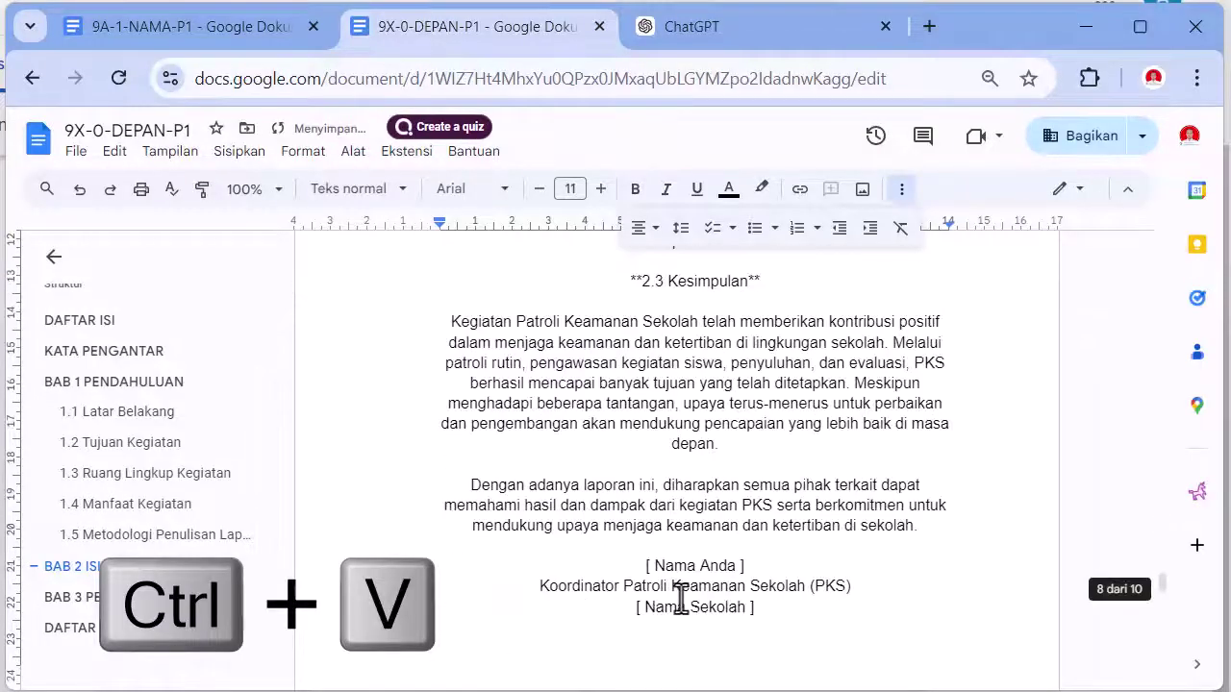
{"action": "scroll", "coordinate": [673, 611], "scroll_direction": "up", "scroll_amount": 10}
{"action": "scroll", "coordinate": [680, 598], "scroll_direction": "up", "scroll_amount": 15}
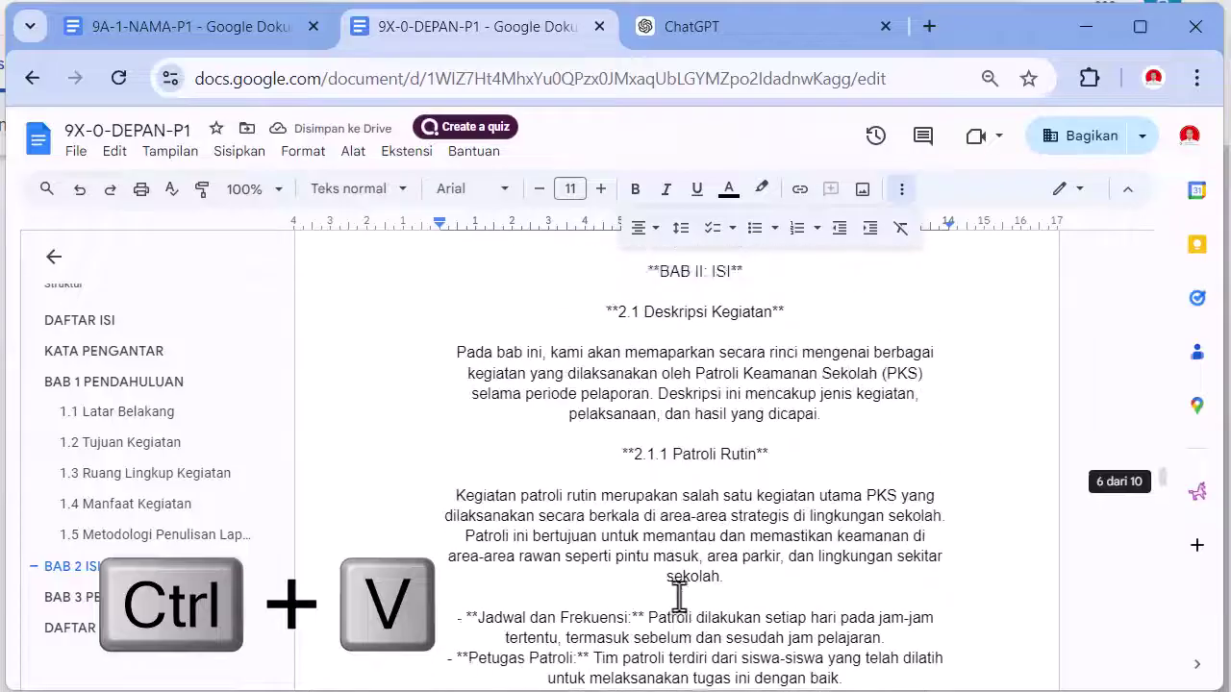
{"action": "scroll", "coordinate": [679, 596], "scroll_direction": "down", "scroll_amount": 3}
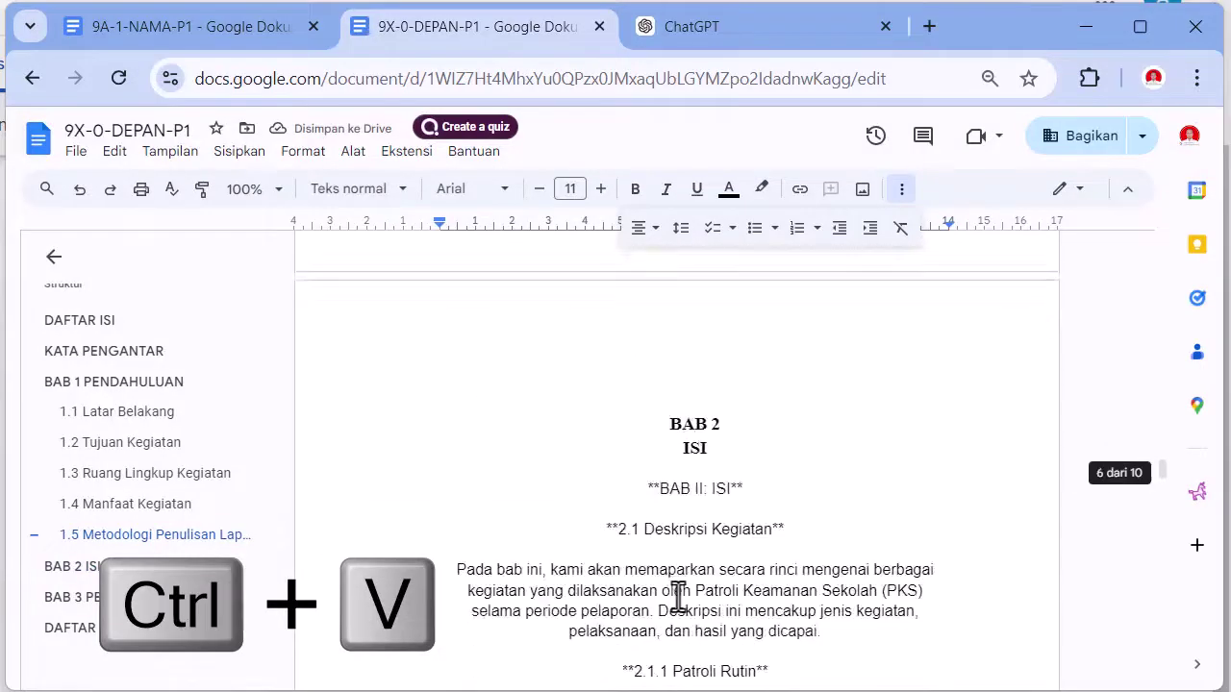
- Make the pasted chapter justified Times New Roman with first-line paragraph indents
{"action": "left_click", "coordinate": [577, 524], "text": "shift"}
{"action": "left_click", "coordinate": [589, 487], "text": "shift"}
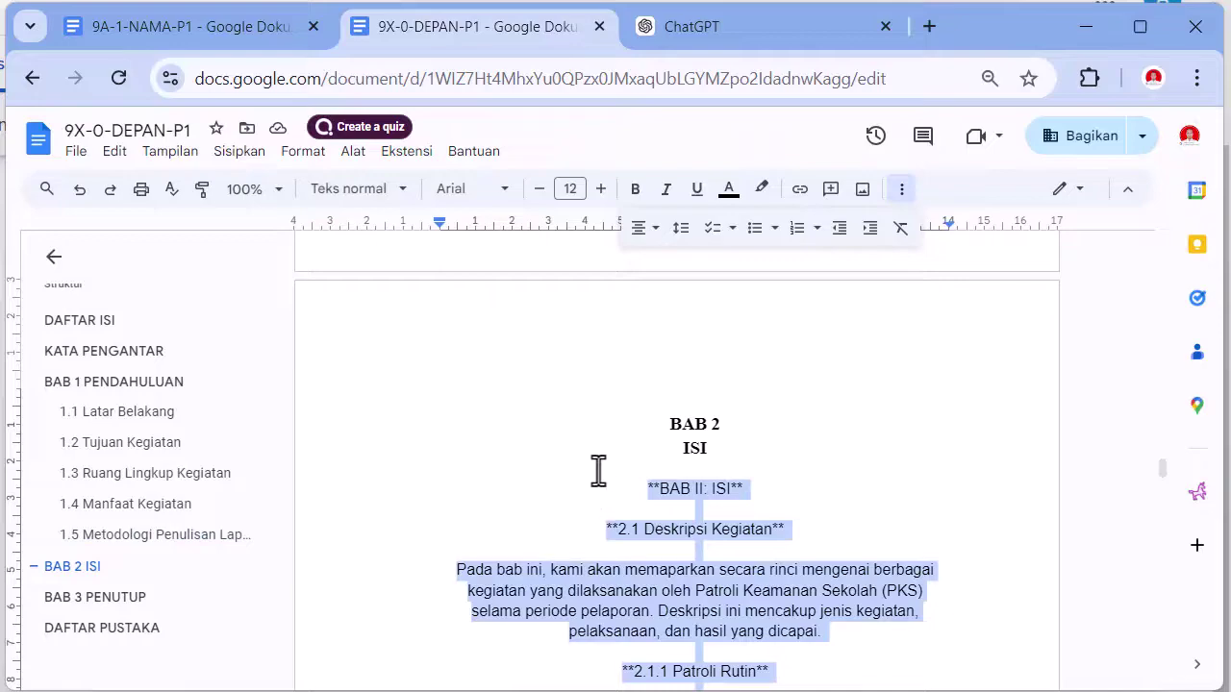
{"action": "left_click", "coordinate": [647, 228]}
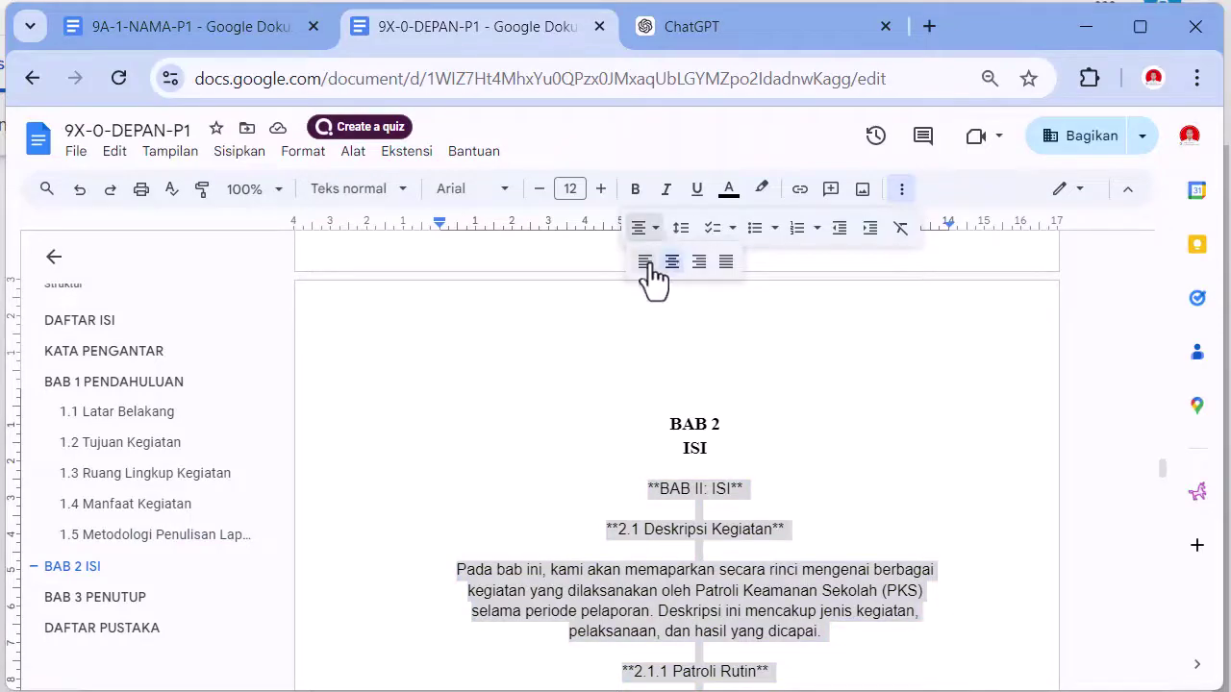
{"action": "left_click", "coordinate": [726, 262]}
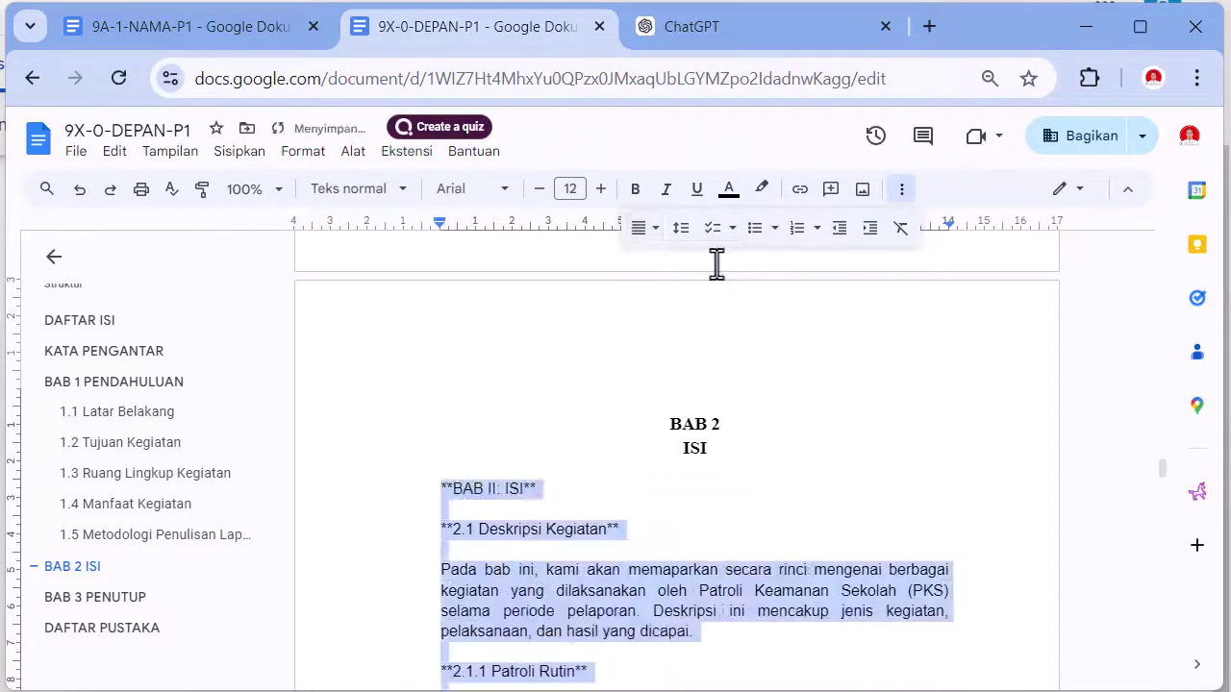
{"action": "left_click", "coordinate": [494, 191]}
{"action": "left_click", "coordinate": [510, 303]}
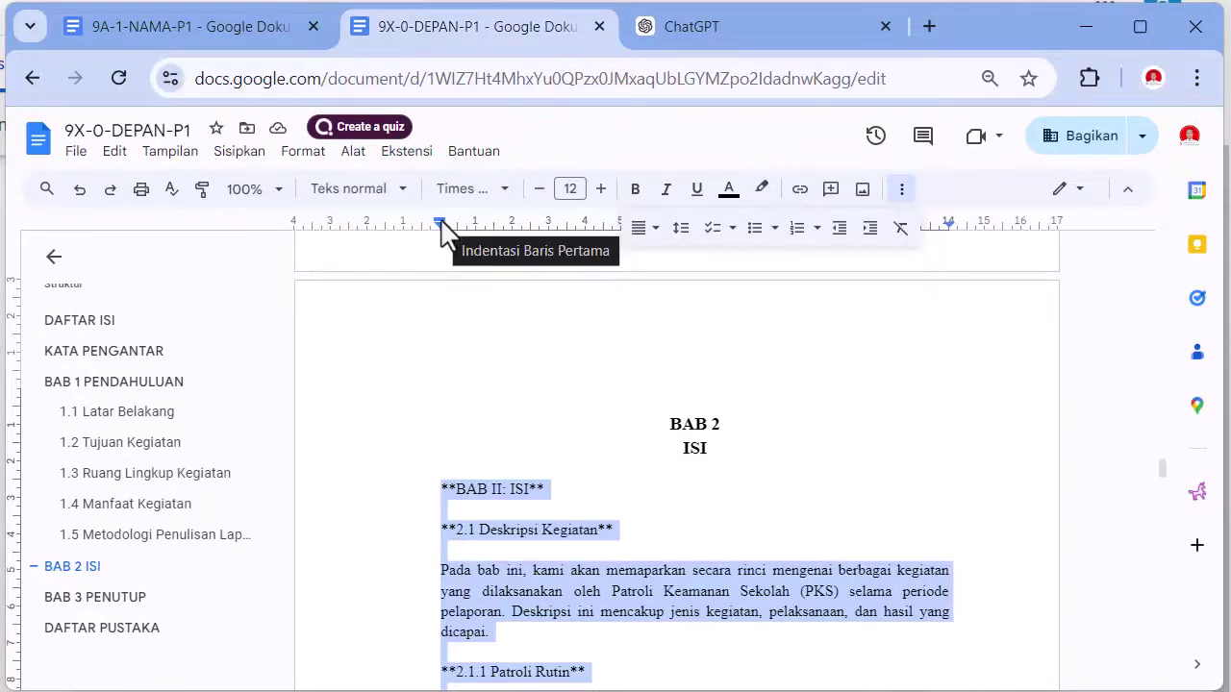
{"action": "left_click_drag", "start_coordinate": [442, 229], "coordinate": [486, 241]}
{"action": "scroll", "coordinate": [512, 490], "scroll_direction": "down", "scroll_amount": 2}
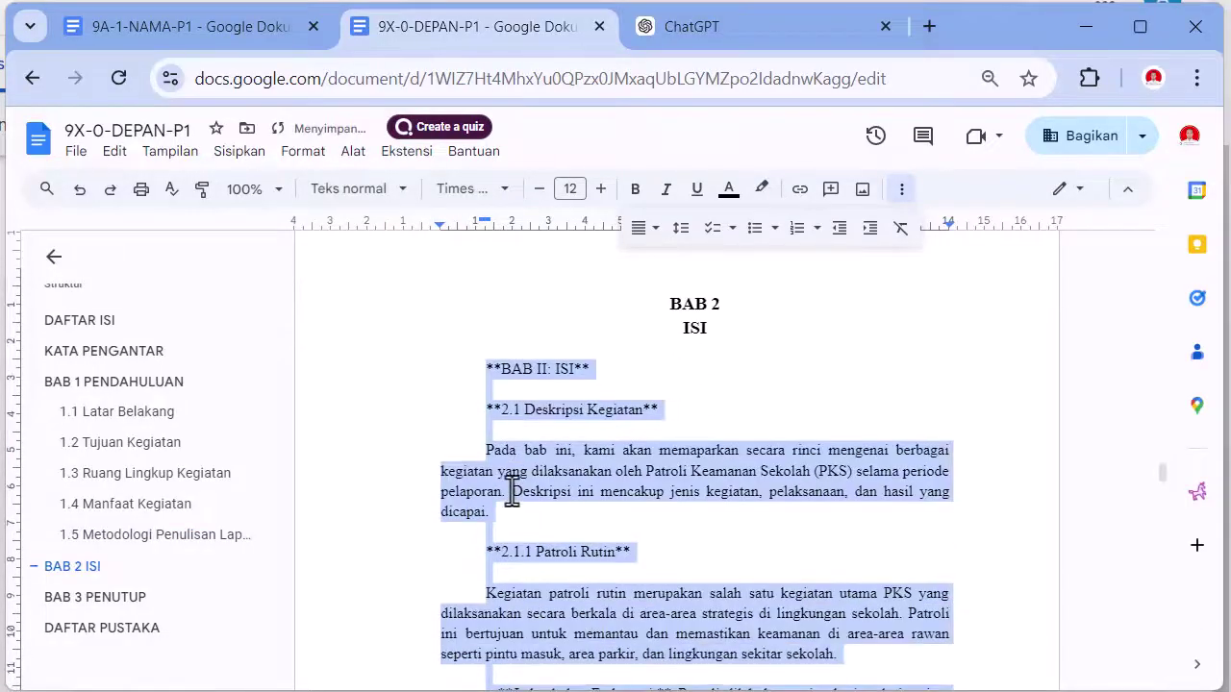
{"action": "left_click", "coordinate": [409, 428]}
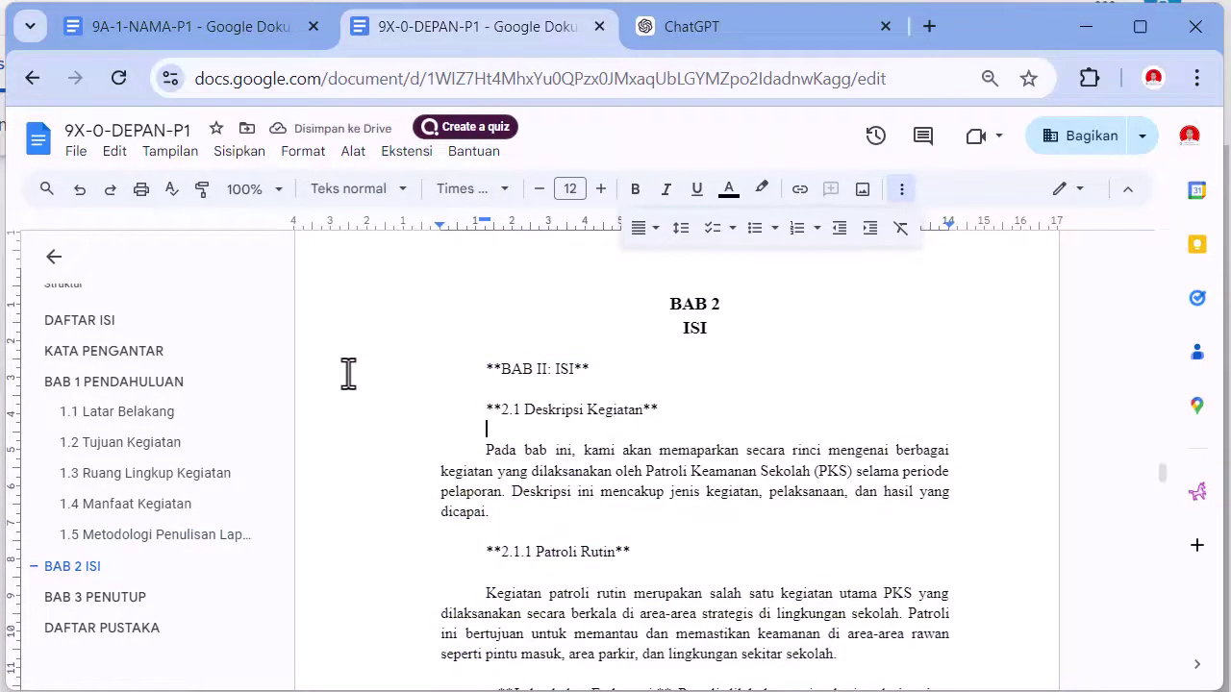
- Delete the duplicate BAB II: ISI line
{"action": "left_click_drag", "start_coordinate": [348, 374], "coordinate": [581, 383]}
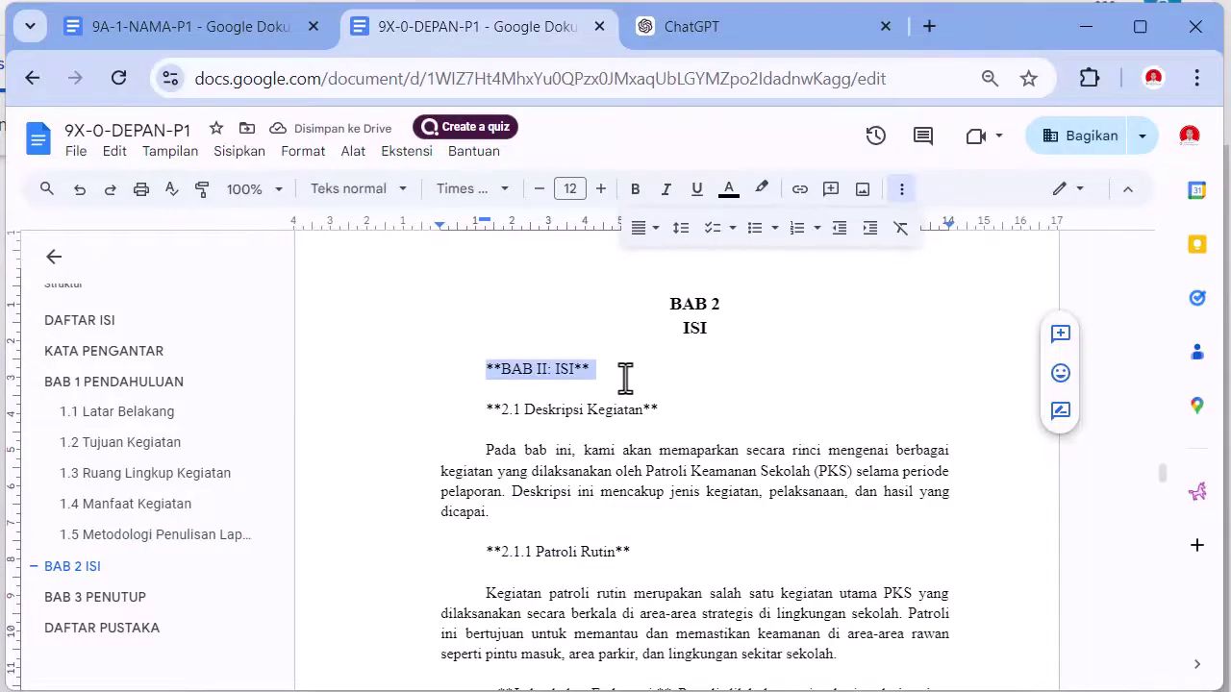
{"action": "key", "text": "BackSpace"}
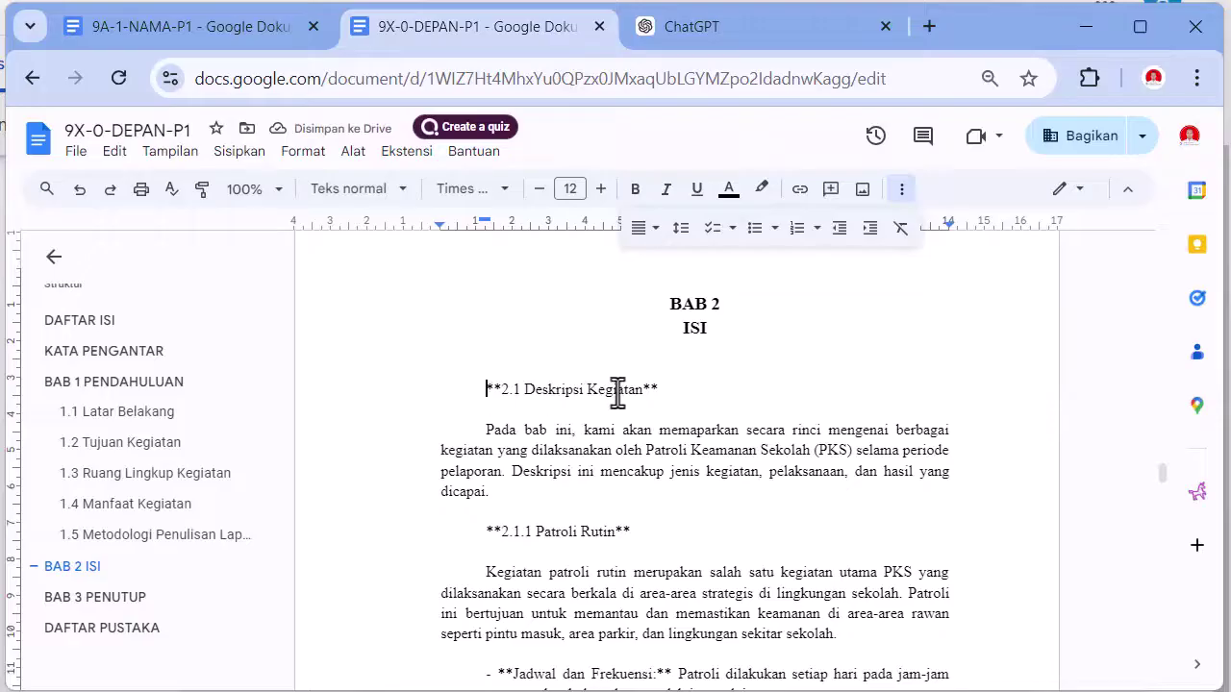
{"action": "left_click", "coordinate": [665, 390], "text": "shift"}
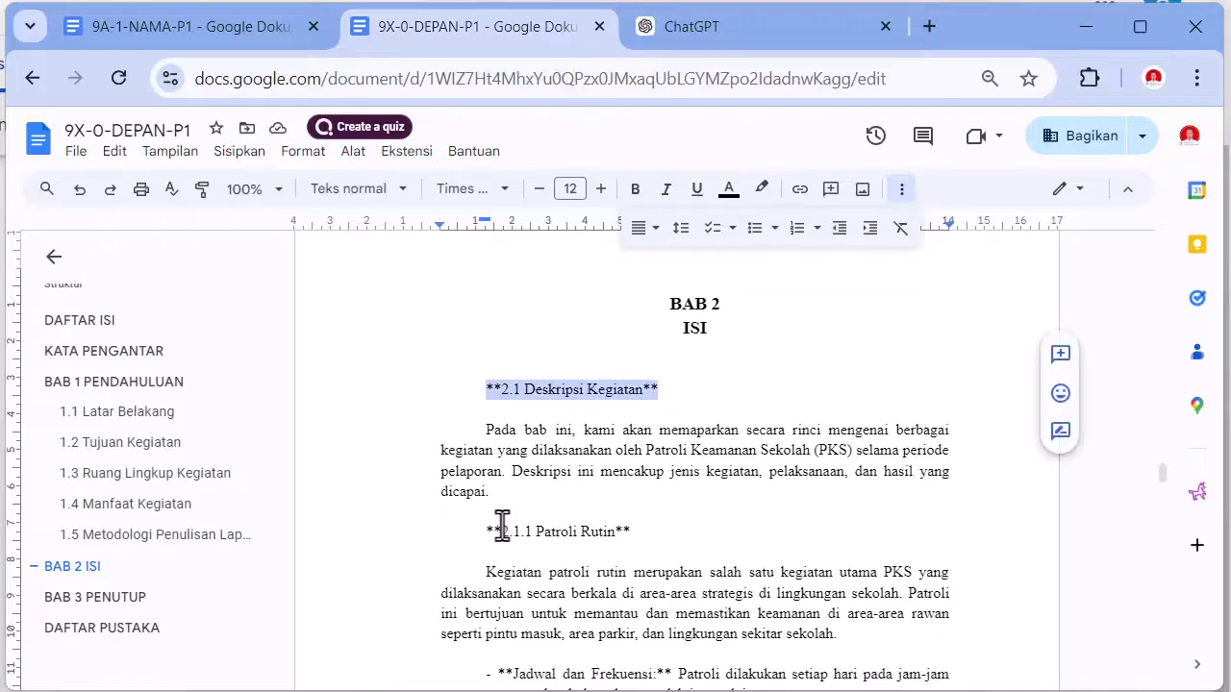
{"action": "left_click_drag", "start_coordinate": [486, 532], "coordinate": [638, 536]}
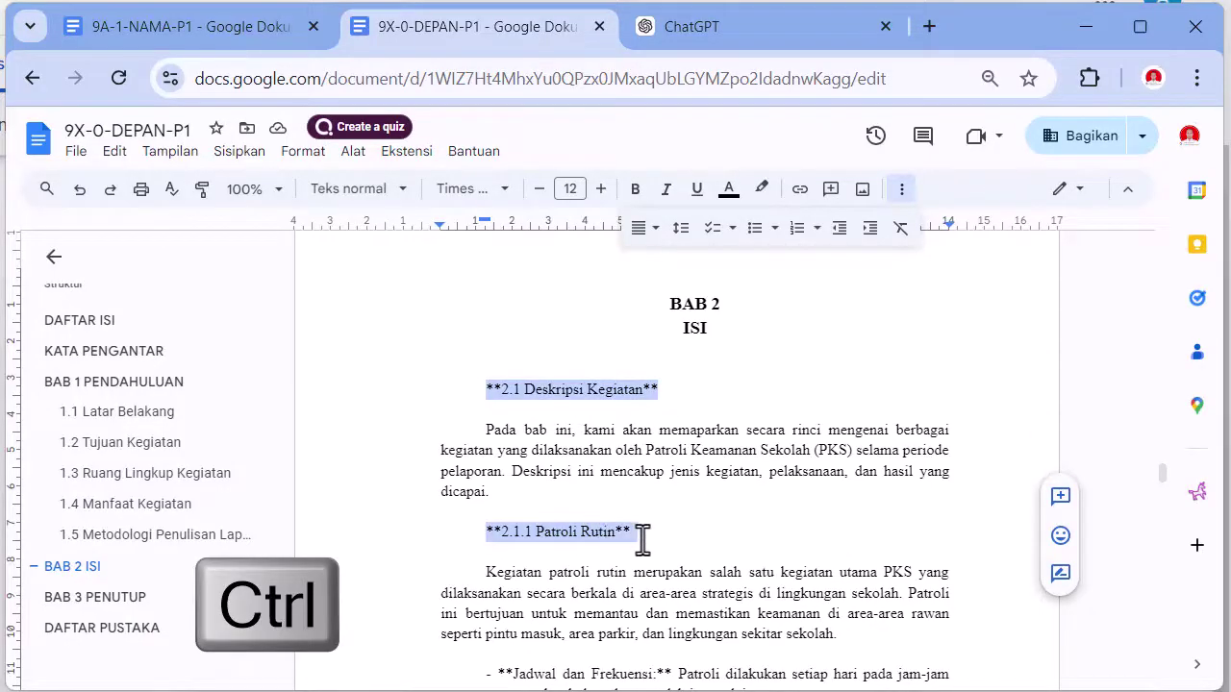
{"action": "scroll", "coordinate": [635, 540], "scroll_direction": "down", "scroll_amount": 2}
{"action": "scroll", "coordinate": [520, 528], "scroll_direction": "down", "scroll_amount": 1}
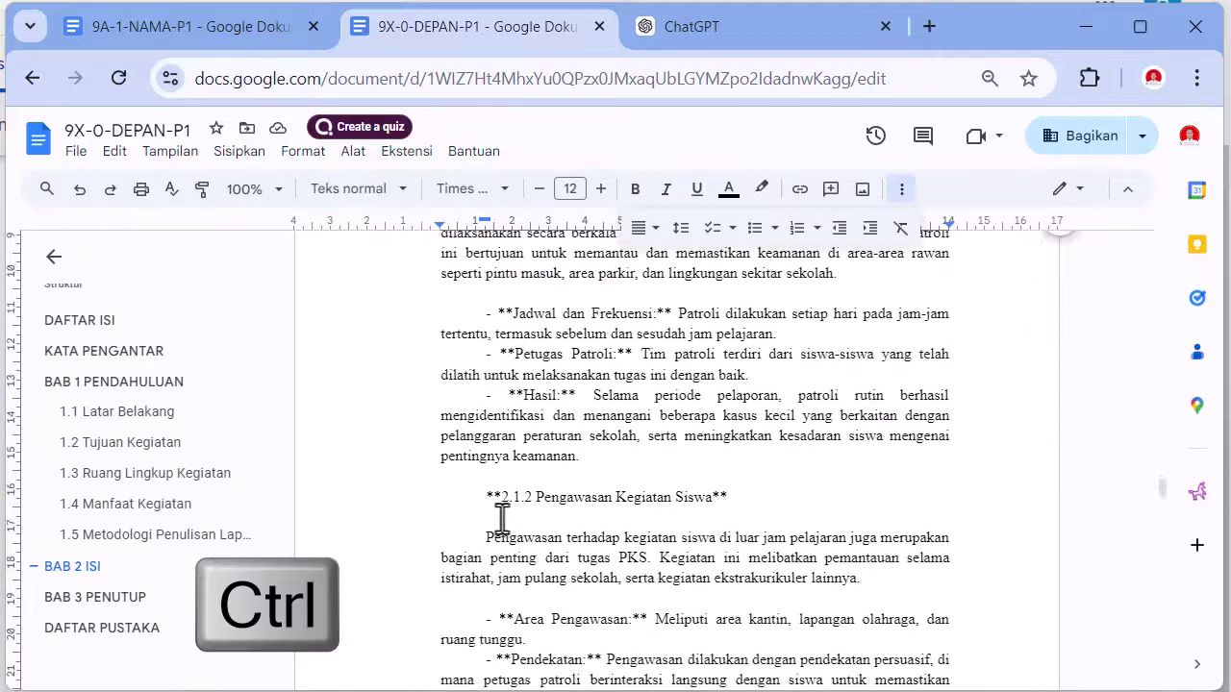
{"action": "left_click_drag", "start_coordinate": [473, 497], "coordinate": [723, 514]}
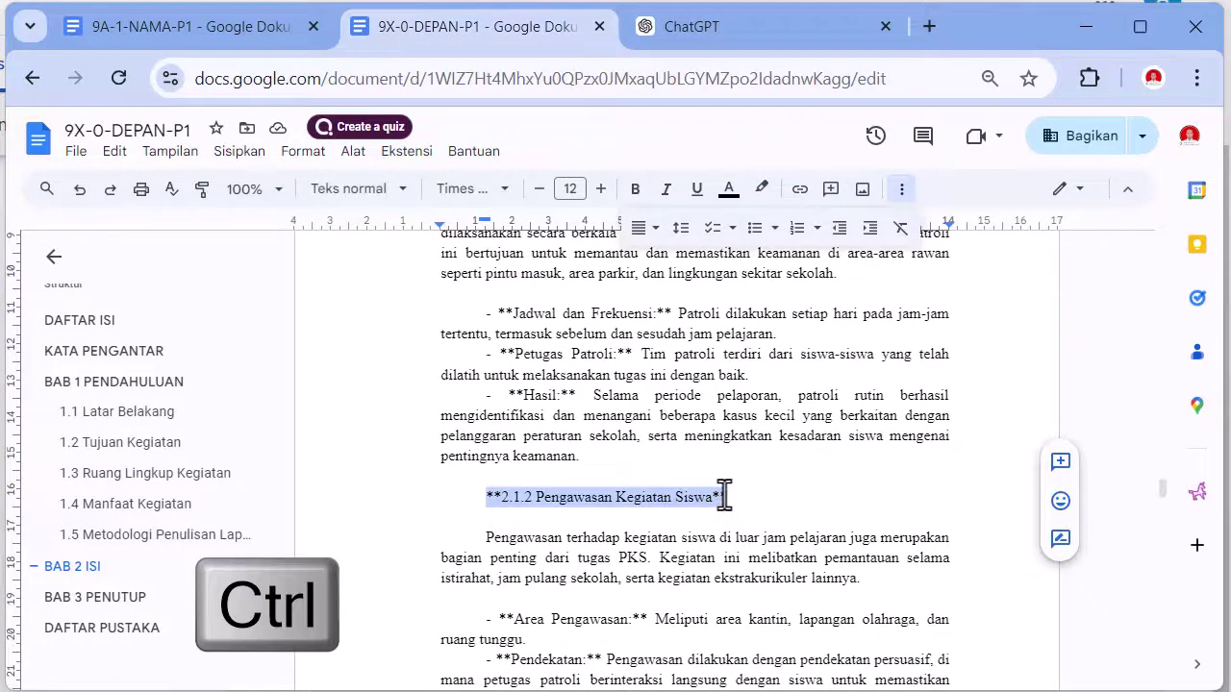
{"action": "scroll", "coordinate": [713, 539], "scroll_direction": "down", "scroll_amount": 2}
{"action": "scroll", "coordinate": [568, 439], "scroll_direction": "up", "scroll_amount": 4}
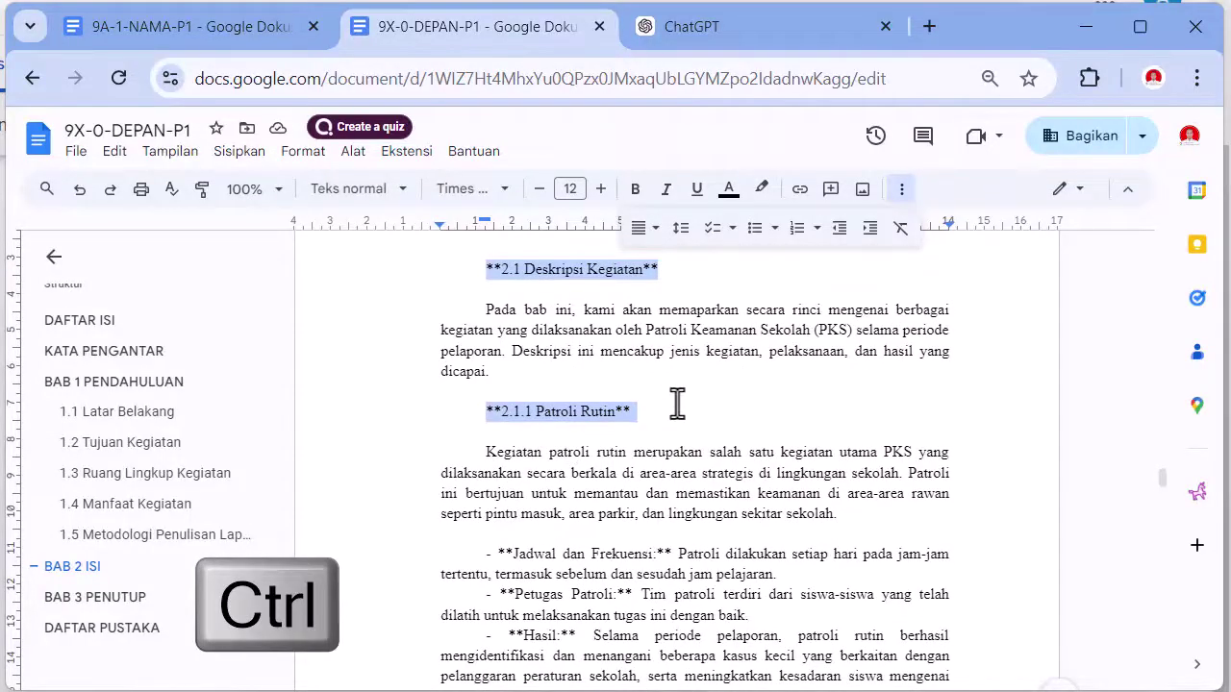
{"action": "left_click", "coordinate": [677, 404]}
- Remove the first-line indent from the 2.1, 2.2 and 2.3 headings
{"action": "left_click_drag", "start_coordinate": [472, 267], "coordinate": [685, 269]}
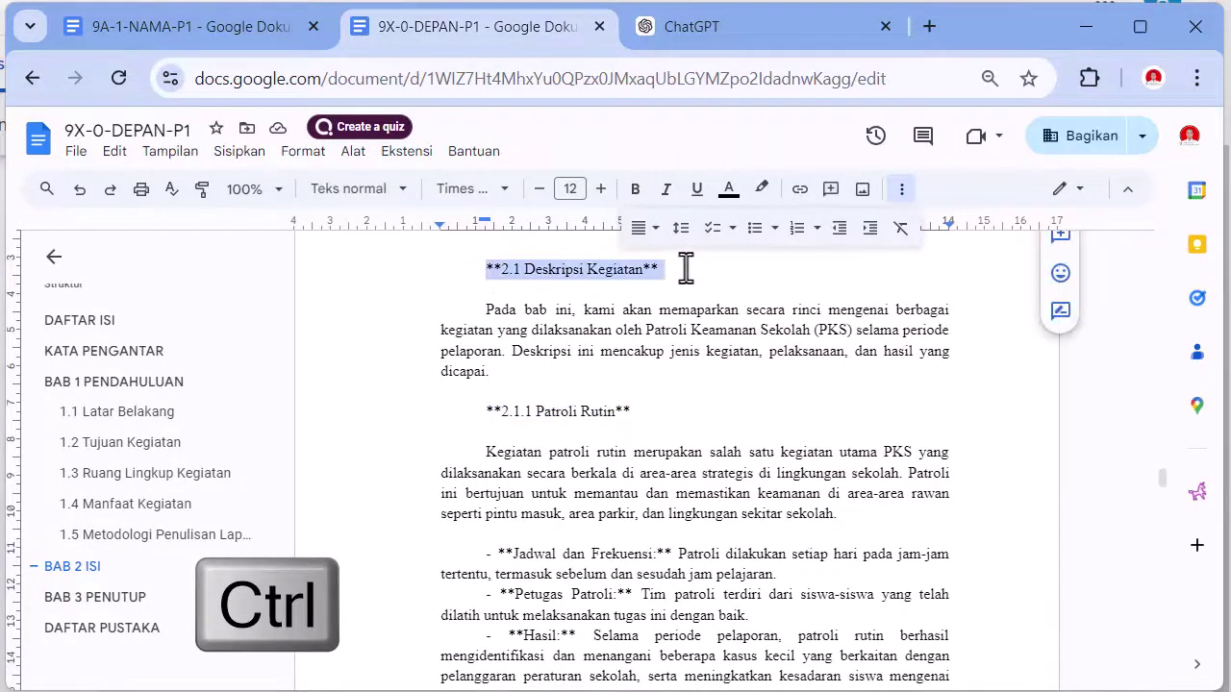
{"action": "scroll", "coordinate": [634, 317], "scroll_direction": "down", "scroll_amount": 6}
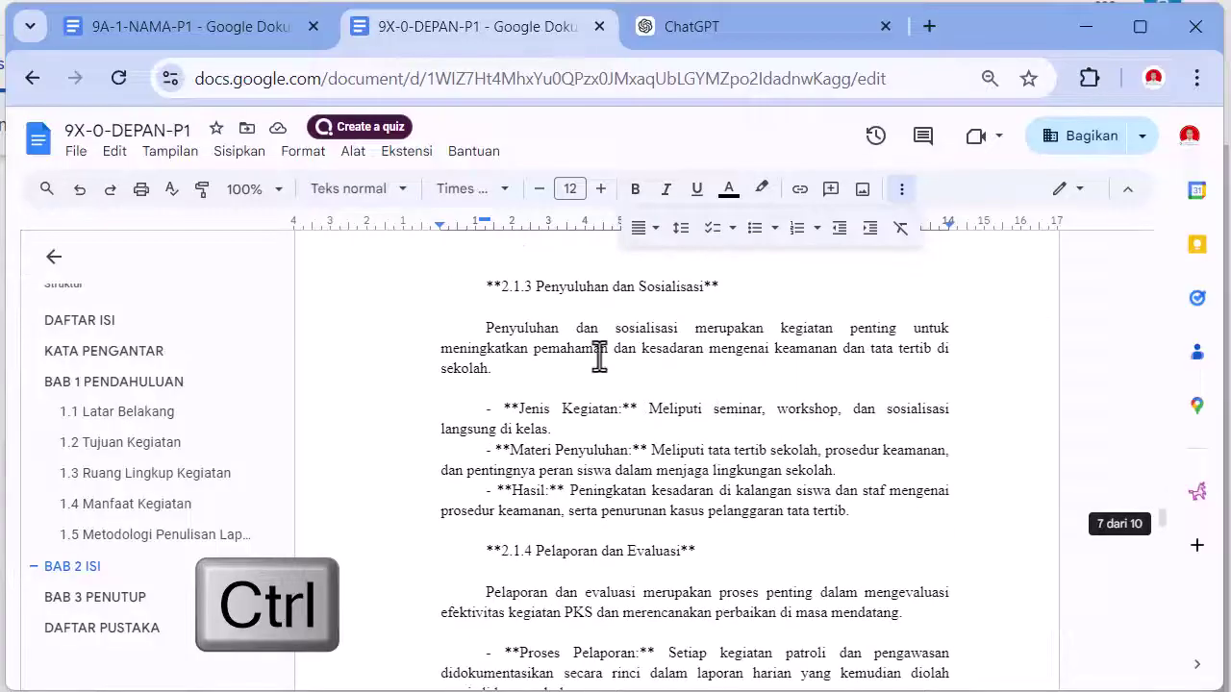
{"action": "scroll", "coordinate": [520, 337], "scroll_direction": "down", "scroll_amount": 4}
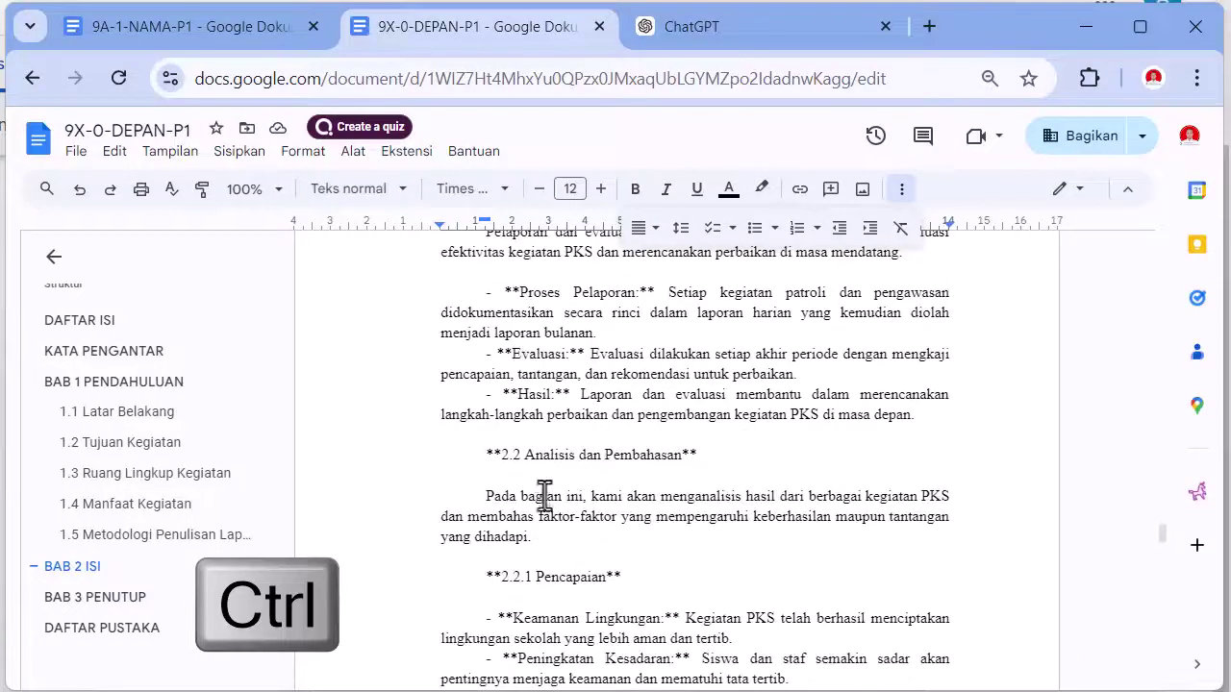
{"action": "left_click_drag", "start_coordinate": [481, 456], "coordinate": [688, 456]}
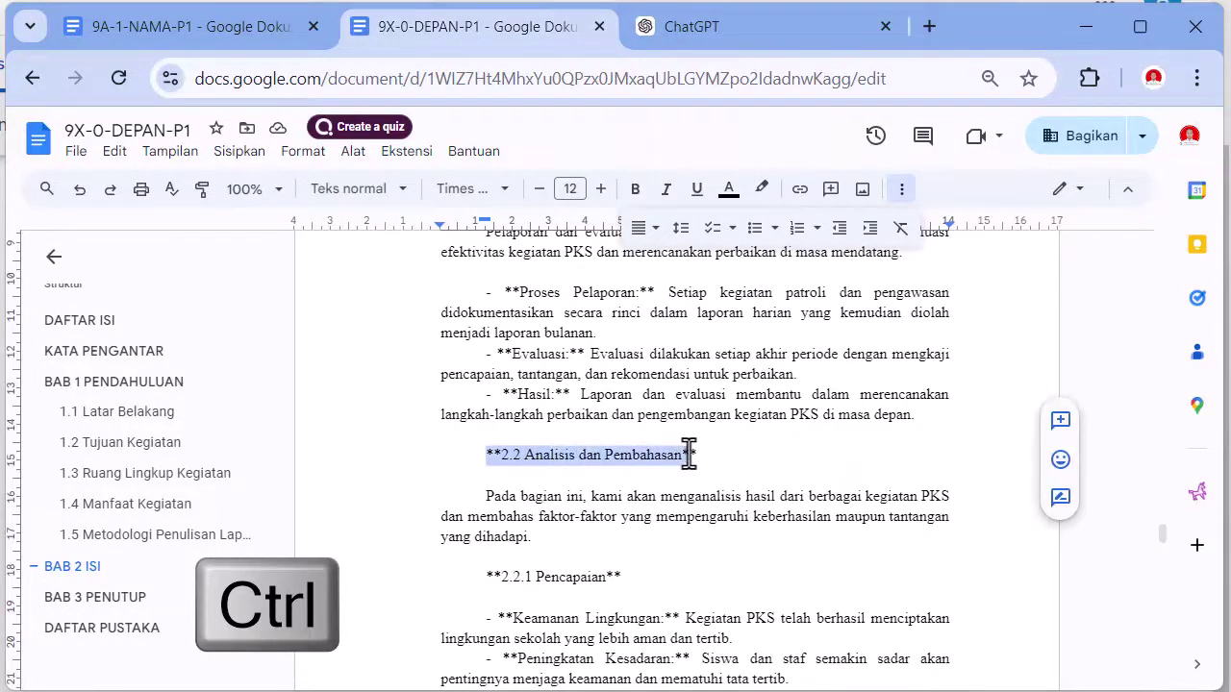
{"action": "scroll", "coordinate": [699, 454], "scroll_direction": "down", "scroll_amount": 10}
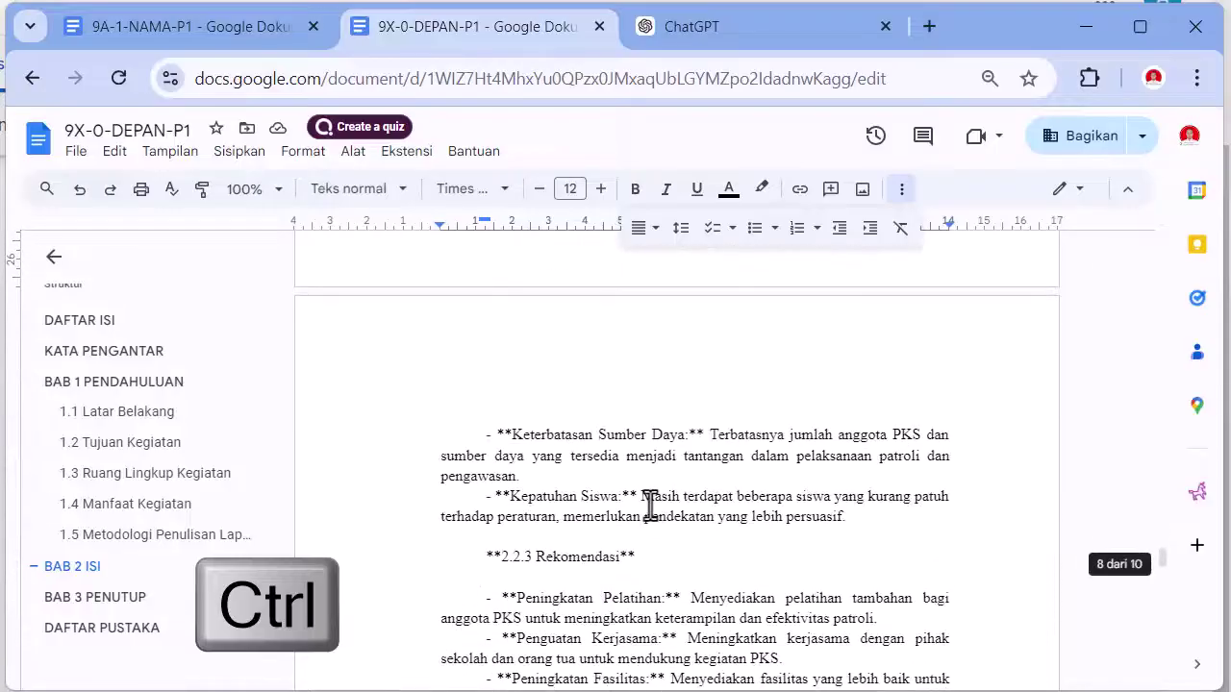
{"action": "scroll", "coordinate": [642, 505], "scroll_direction": "down", "scroll_amount": 1}
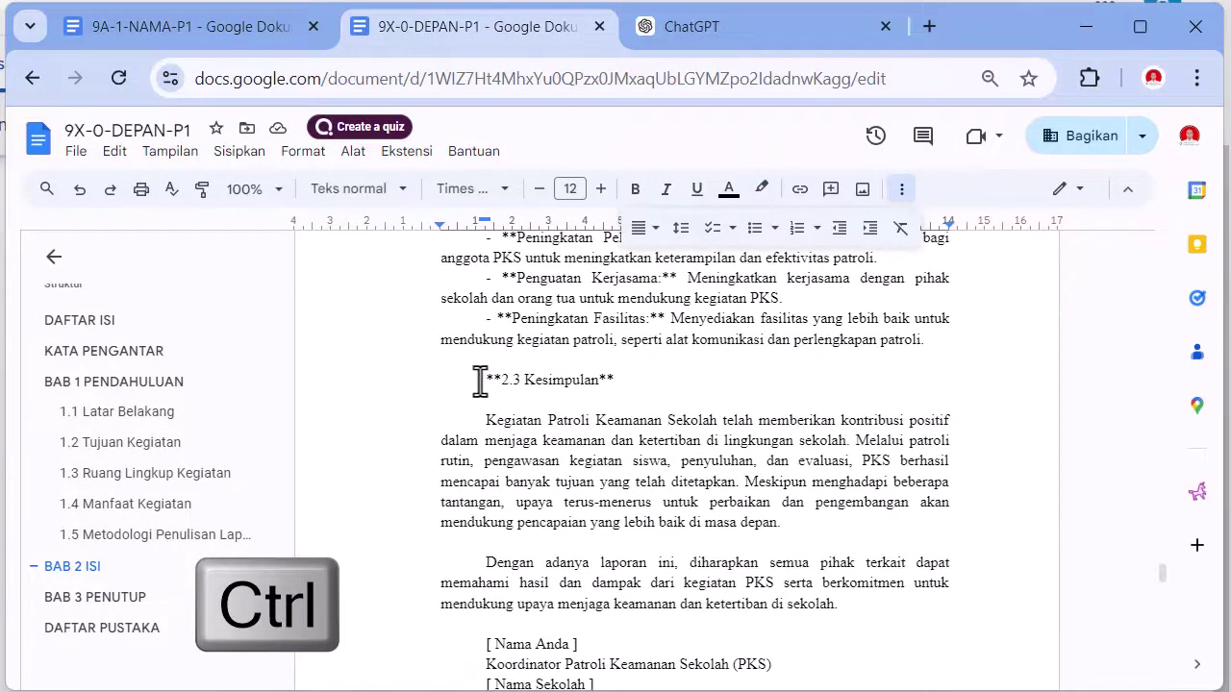
{"action": "left_click_drag", "start_coordinate": [480, 380], "coordinate": [603, 380]}
{"action": "scroll", "coordinate": [626, 445], "scroll_direction": "down", "scroll_amount": 4}
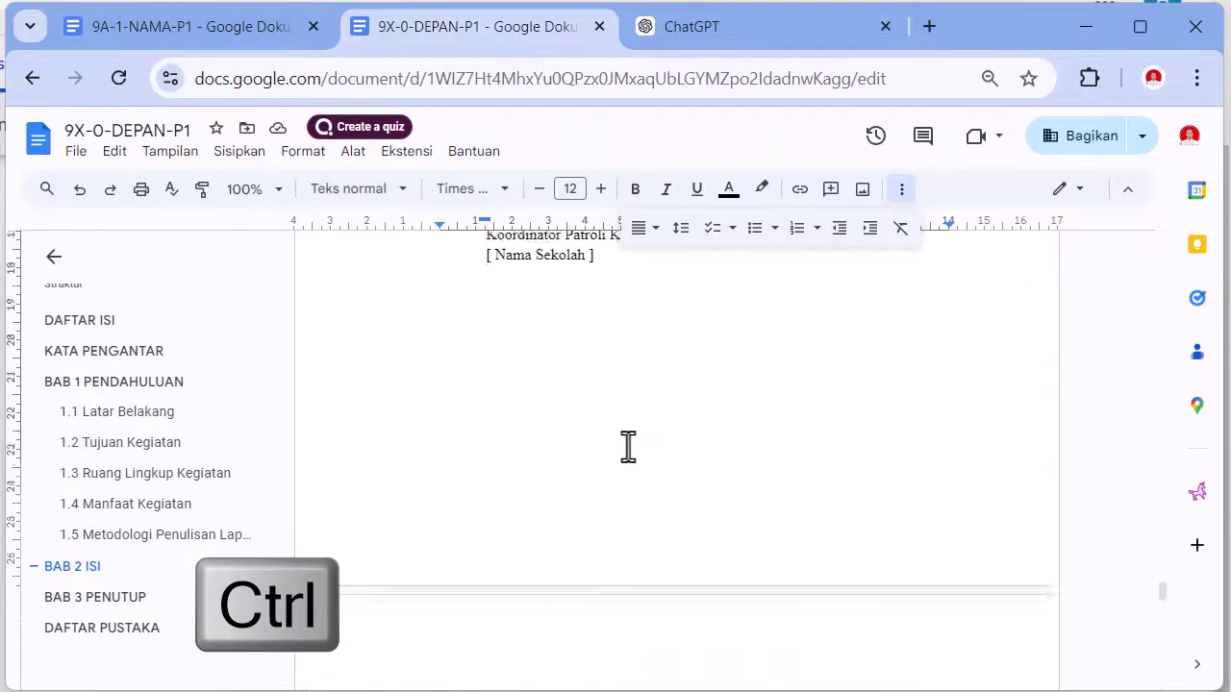
{"action": "scroll", "coordinate": [623, 440], "scroll_direction": "up", "scroll_amount": 5}
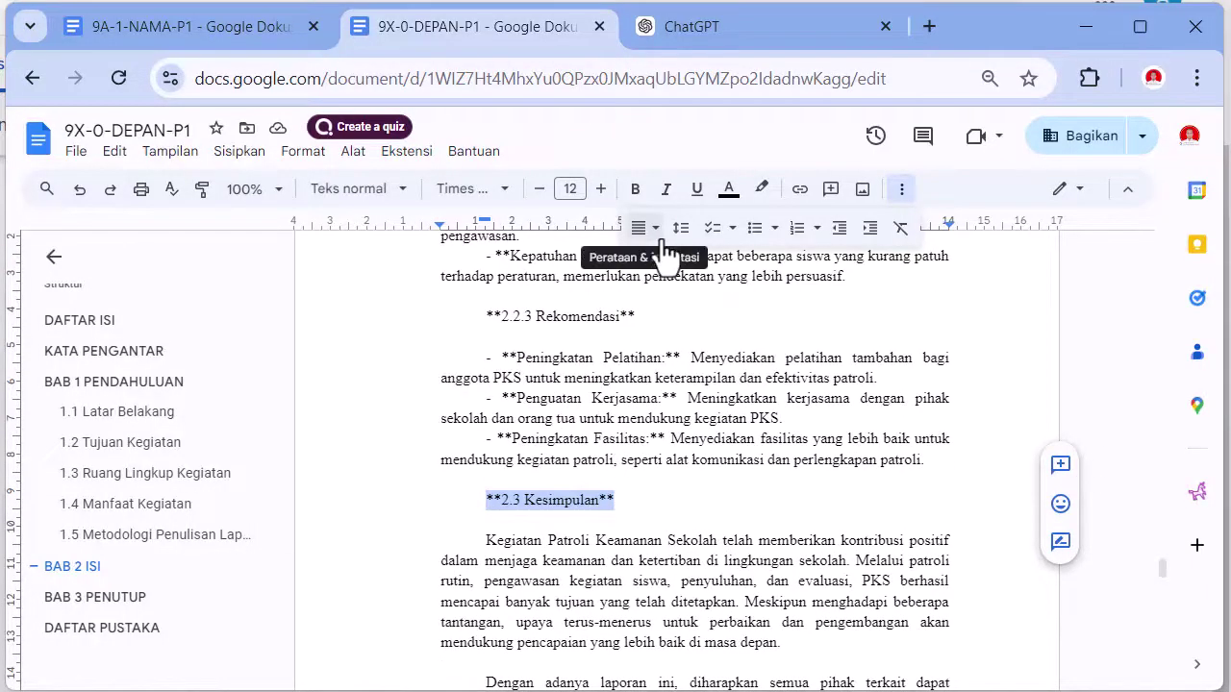
{"action": "left_click_drag", "start_coordinate": [485, 223], "coordinate": [439, 224]}
- Apply the Judul 2 style to the 2.1, 2.2 and 2.3 headings
{"action": "left_click", "coordinate": [412, 194]}
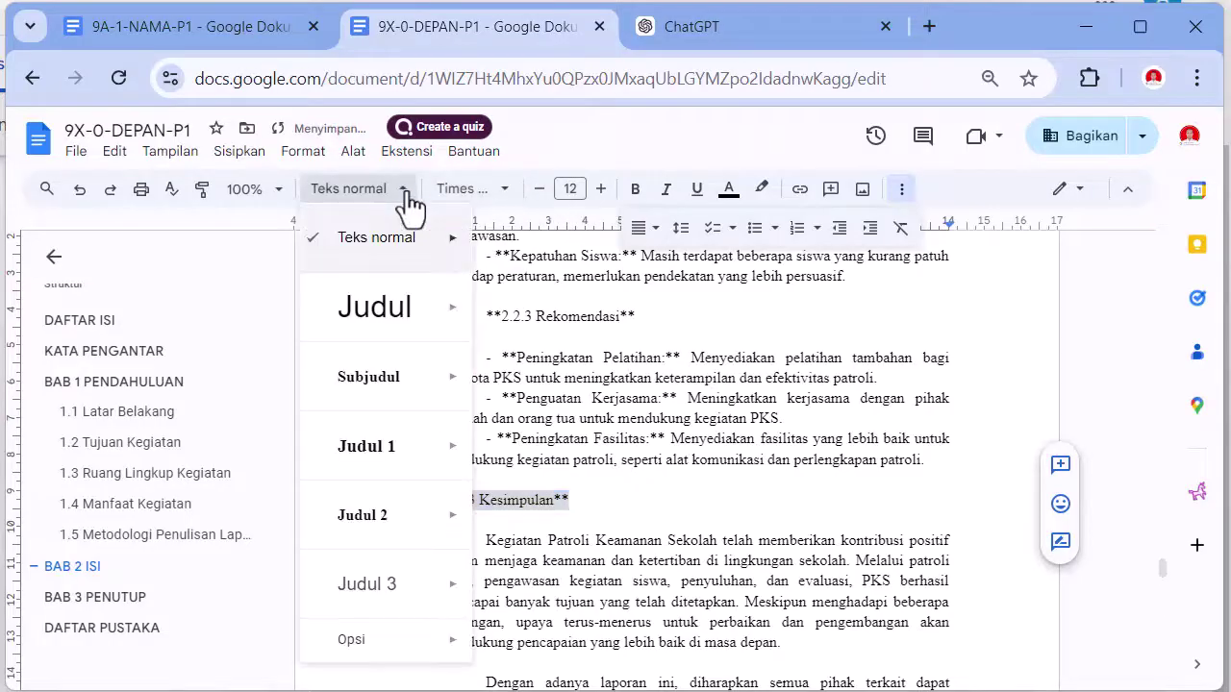
{"action": "mouse_move", "coordinate": [426, 528]}
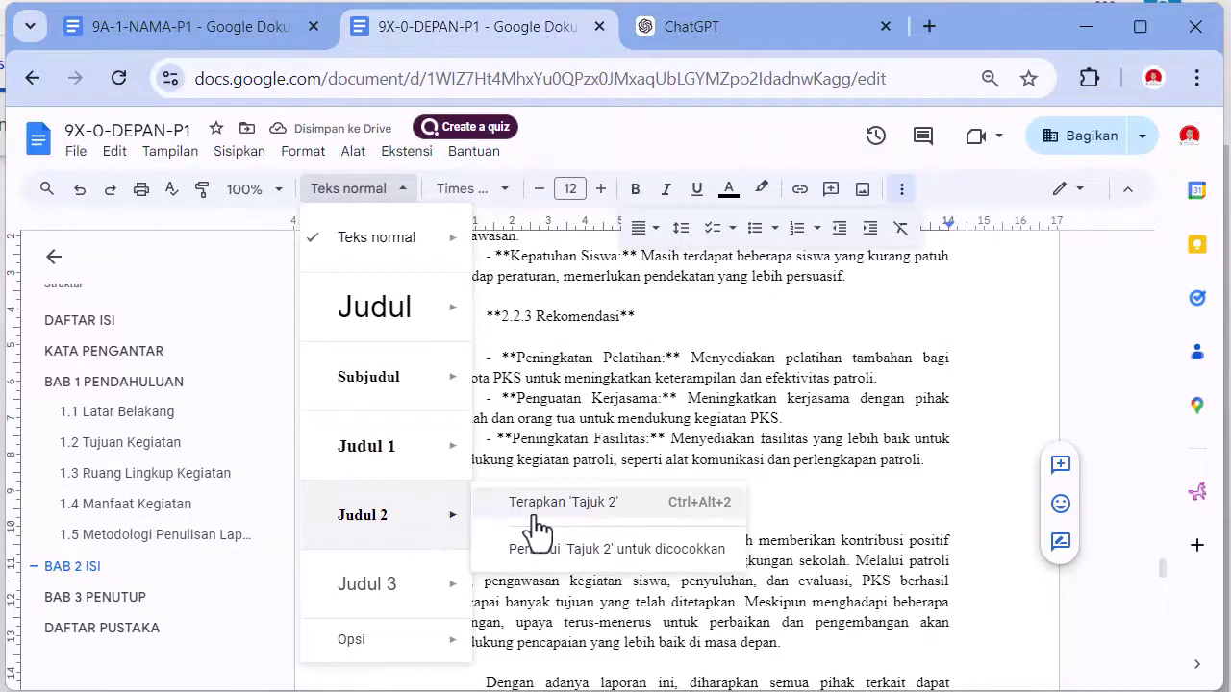
{"action": "left_click", "coordinate": [562, 502]}
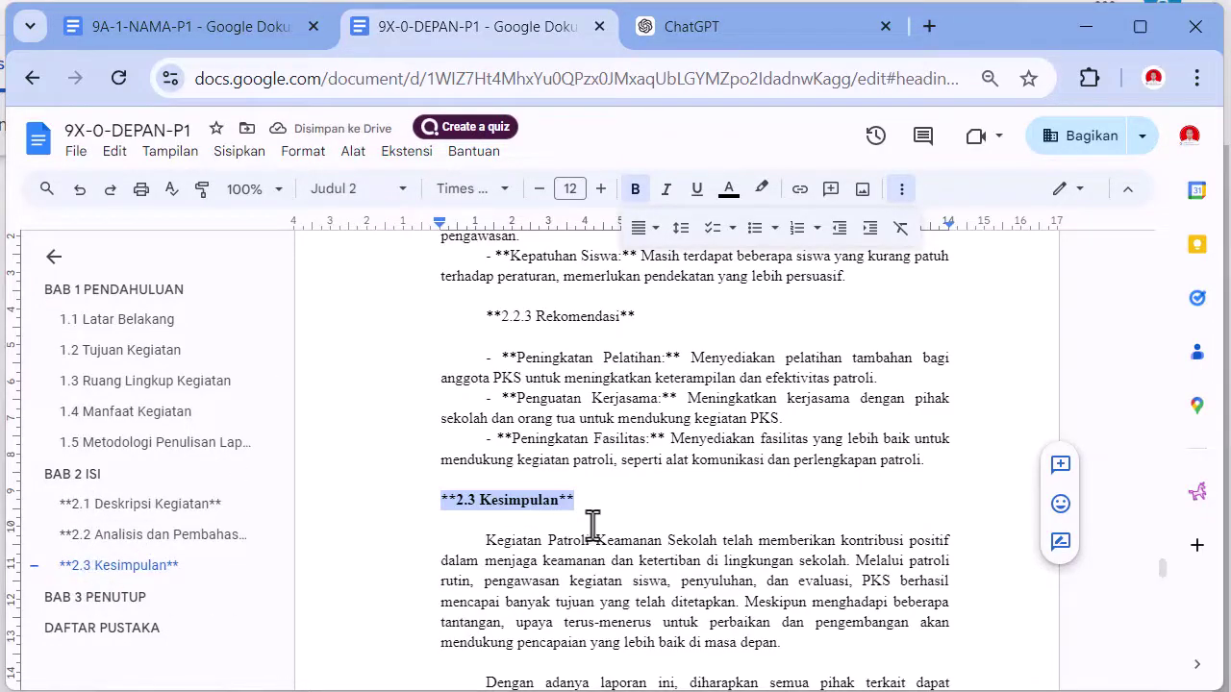
- Delete the asterisks from the 2.1, 2.1.1 Patroli Rutin and 2.1.2 Pengawasan Kegiatan Siswa headings
{"action": "scroll", "coordinate": [591, 522], "scroll_direction": "up", "scroll_amount": 10}
{"action": "scroll", "coordinate": [587, 520], "scroll_direction": "up", "scroll_amount": 10}
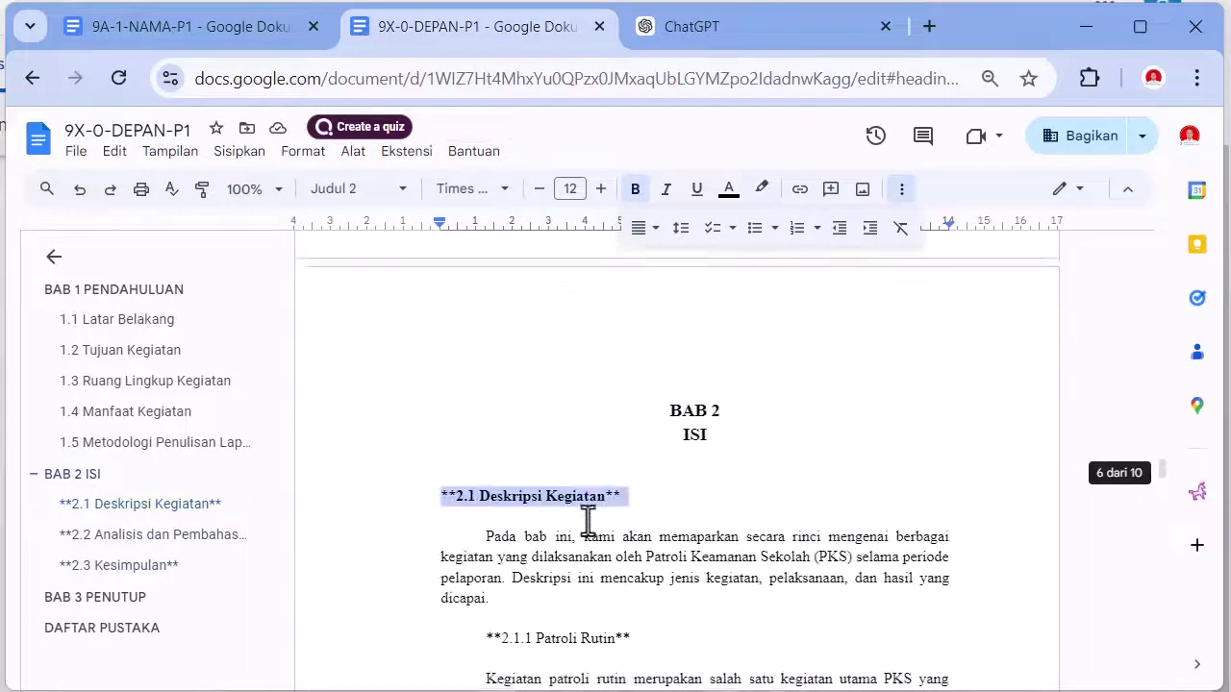
{"action": "scroll", "coordinate": [584, 517], "scroll_direction": "down", "scroll_amount": 2}
{"action": "scroll", "coordinate": [539, 452], "scroll_direction": "up", "scroll_amount": 1}
{"action": "scroll", "coordinate": [526, 433], "scroll_direction": "up", "scroll_amount": 1}
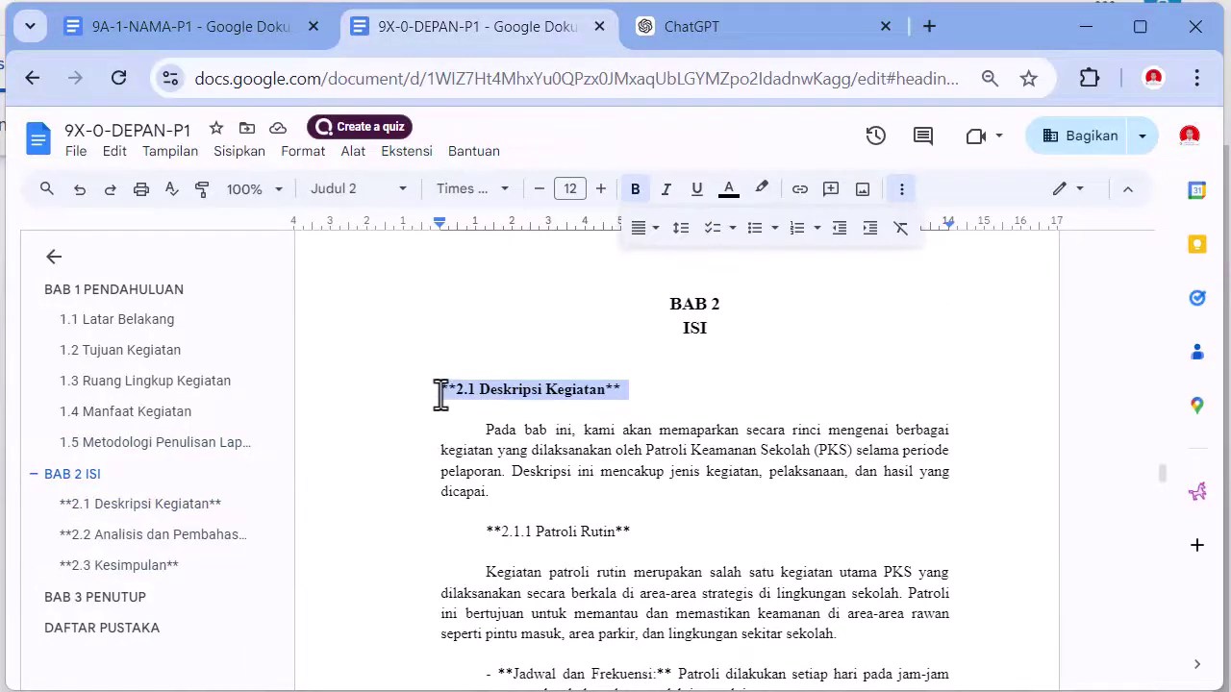
{"action": "left_click", "coordinate": [441, 390]}
{"action": "key", "text": "Delete"}
{"action": "key", "text": "Delete"}
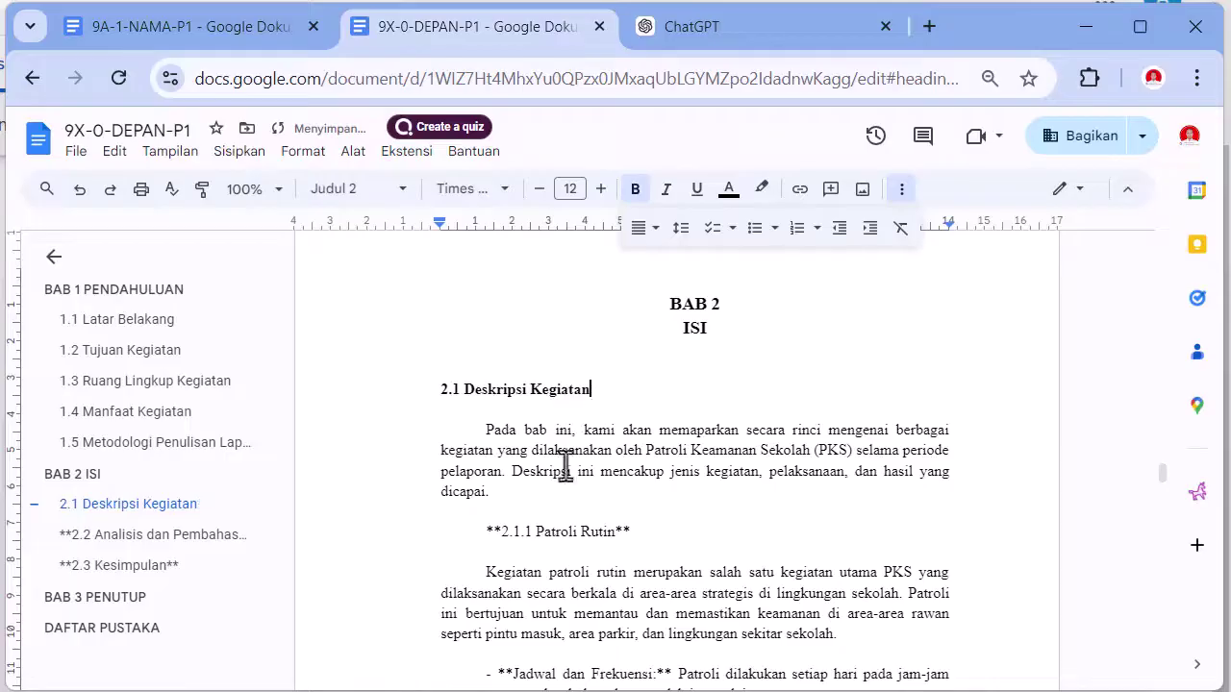
{"action": "left_click", "coordinate": [484, 531]}
{"action": "key", "text": "Delete"}
{"action": "key", "text": "Delete"}
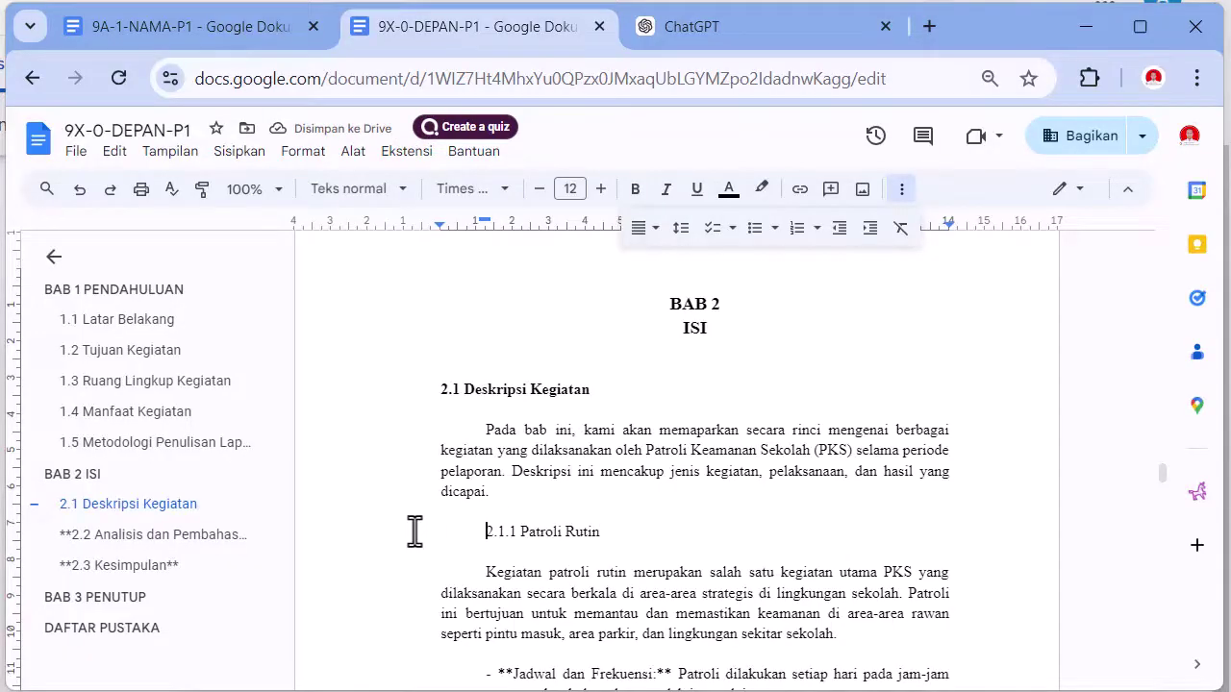
{"action": "scroll", "coordinate": [414, 531], "scroll_direction": "down", "scroll_amount": 4}
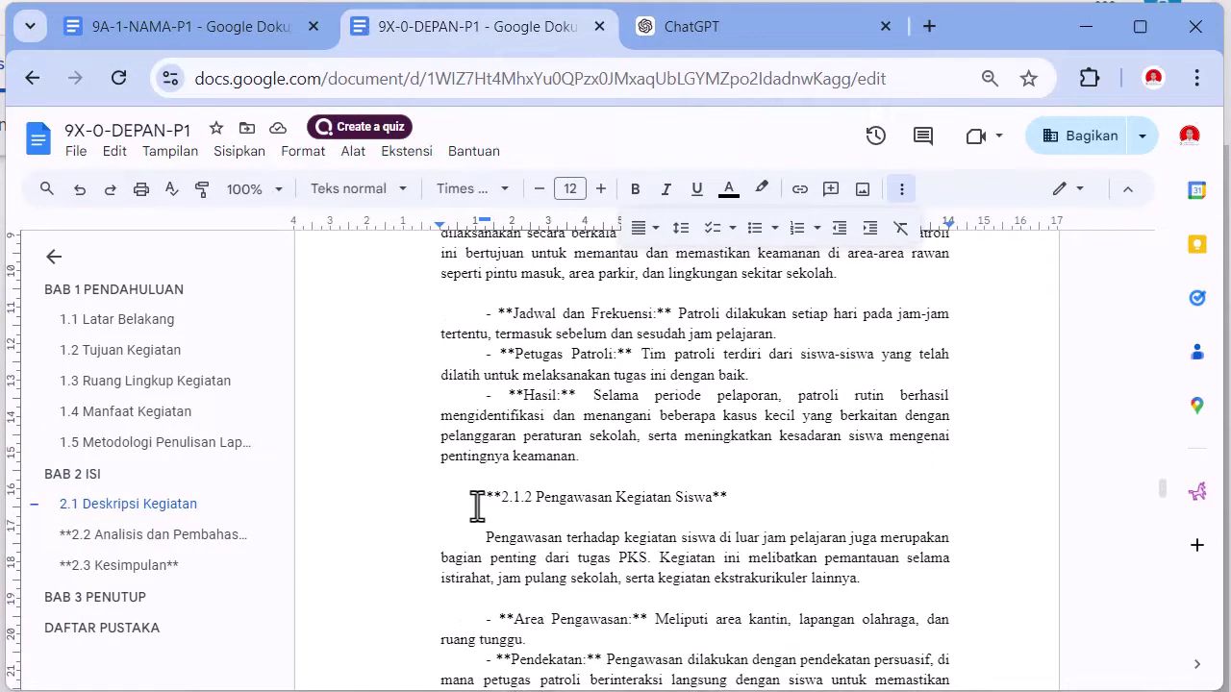
{"action": "key", "text": "Delete"}
{"action": "key", "text": "Delete"}
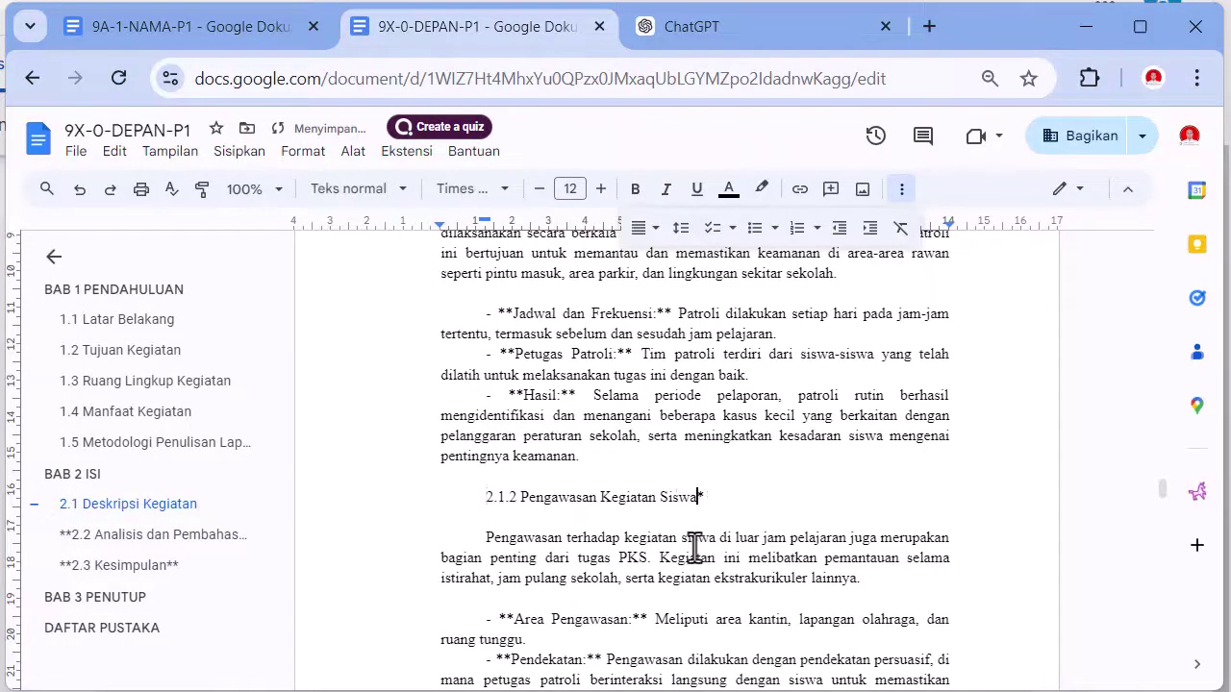
{"action": "scroll", "coordinate": [461, 510], "scroll_direction": "up", "scroll_amount": 3}
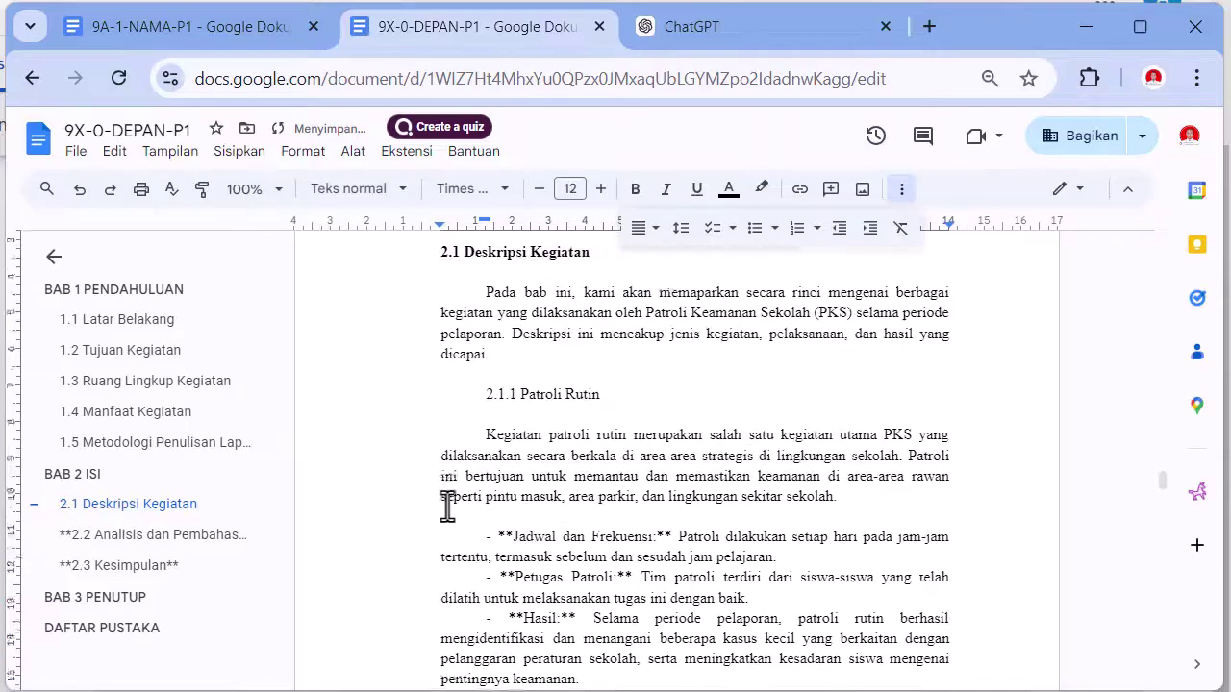
- Remove the first-line indent from subheadings 2.1.1–2.1.4 and 2.2.1–2.2.3
{"action": "left_click_drag", "start_coordinate": [466, 411], "coordinate": [626, 414]}
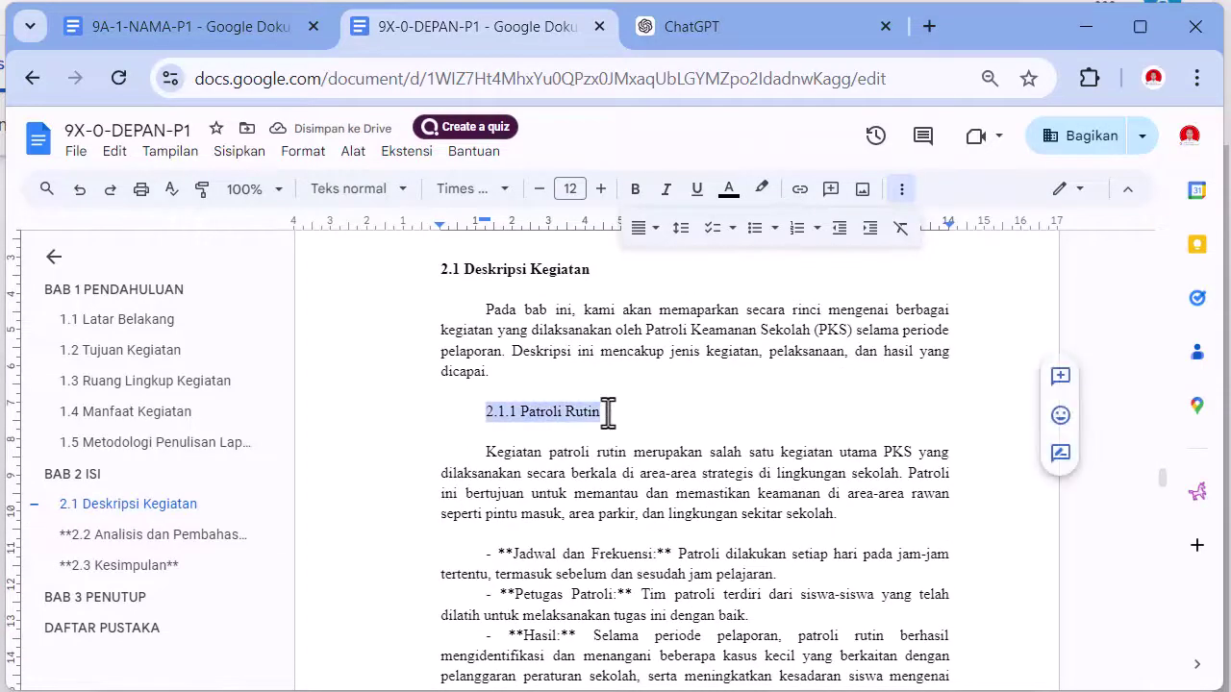
{"action": "key", "text": "ctrl+c"}
{"action": "scroll", "coordinate": [577, 452], "scroll_direction": "down", "scroll_amount": 3}
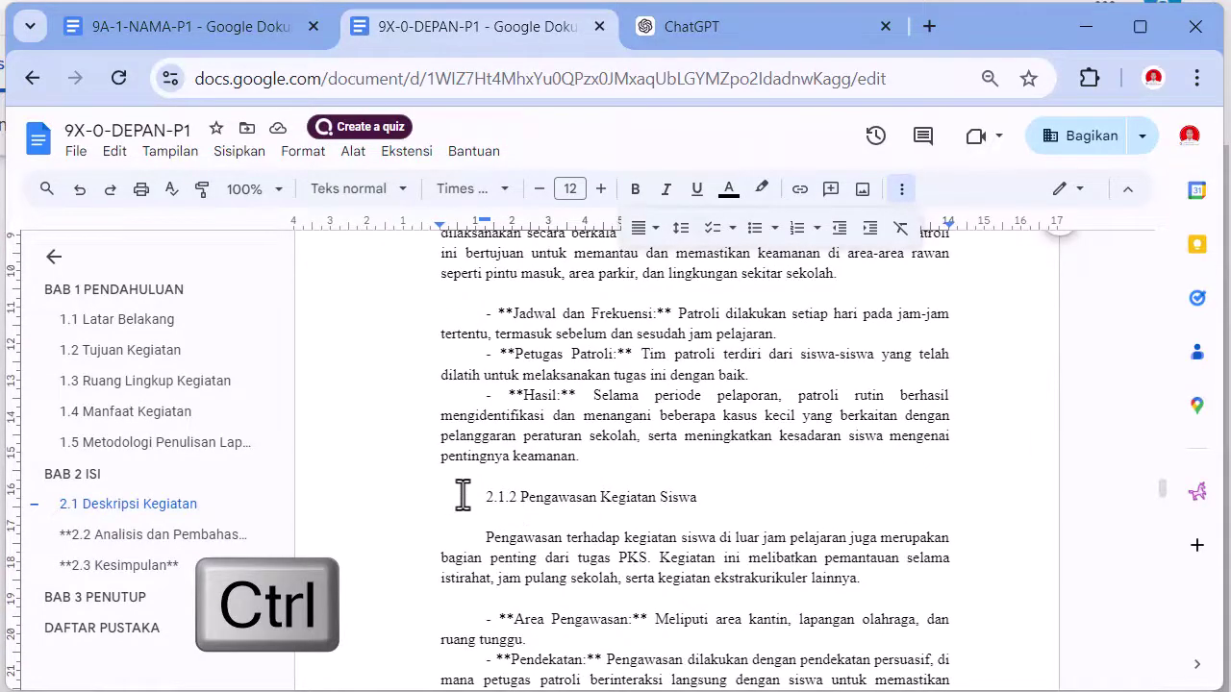
{"action": "left_click_drag", "start_coordinate": [484, 497], "coordinate": [691, 499]}
{"action": "scroll", "coordinate": [697, 500], "scroll_direction": "down", "scroll_amount": 8}
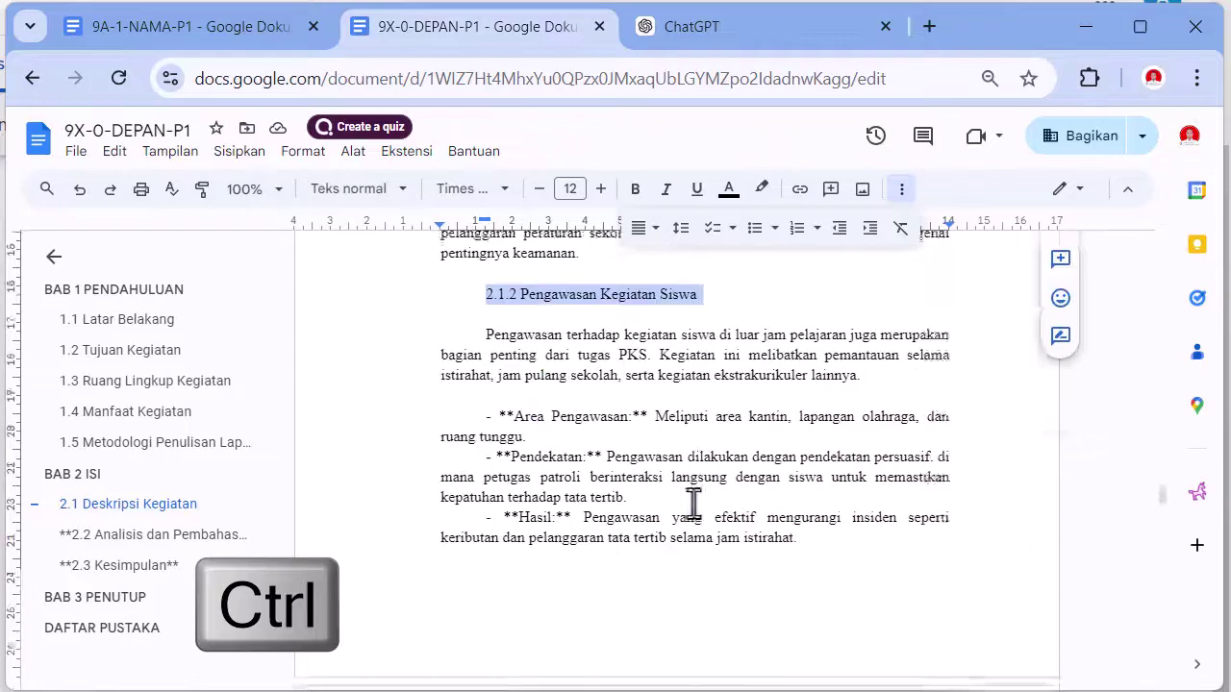
{"action": "scroll", "coordinate": [568, 451], "scroll_direction": "down", "scroll_amount": 1}
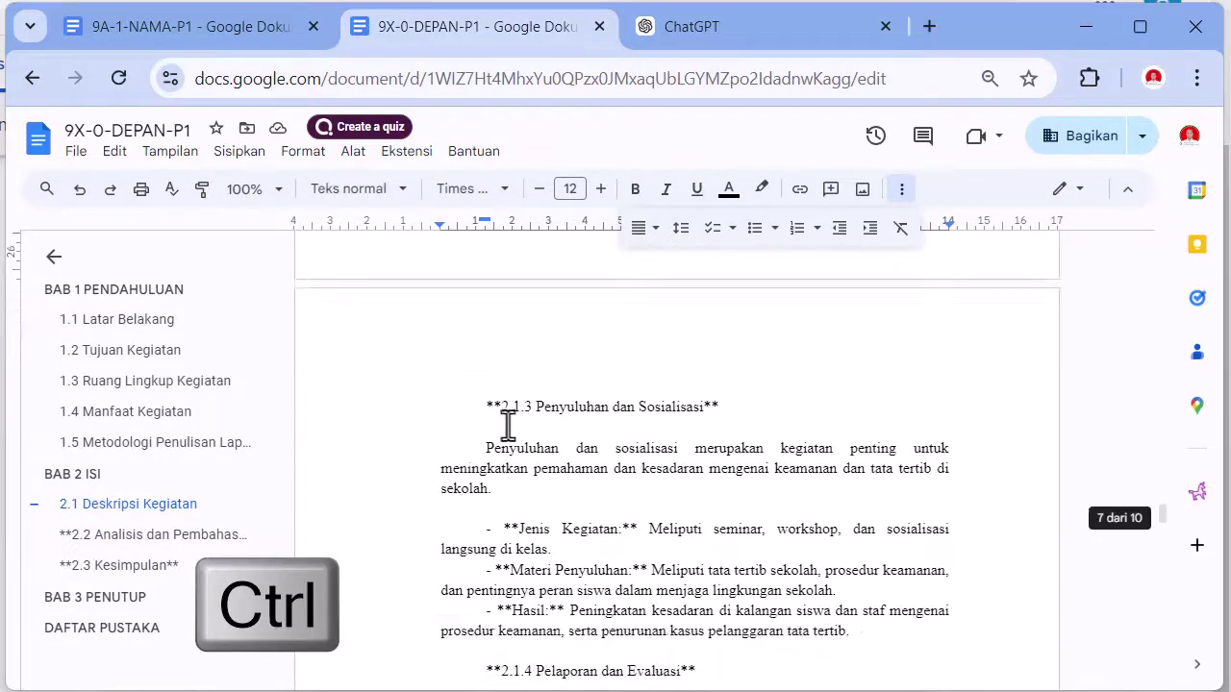
{"action": "left_click_drag", "start_coordinate": [484, 407], "coordinate": [715, 407]}
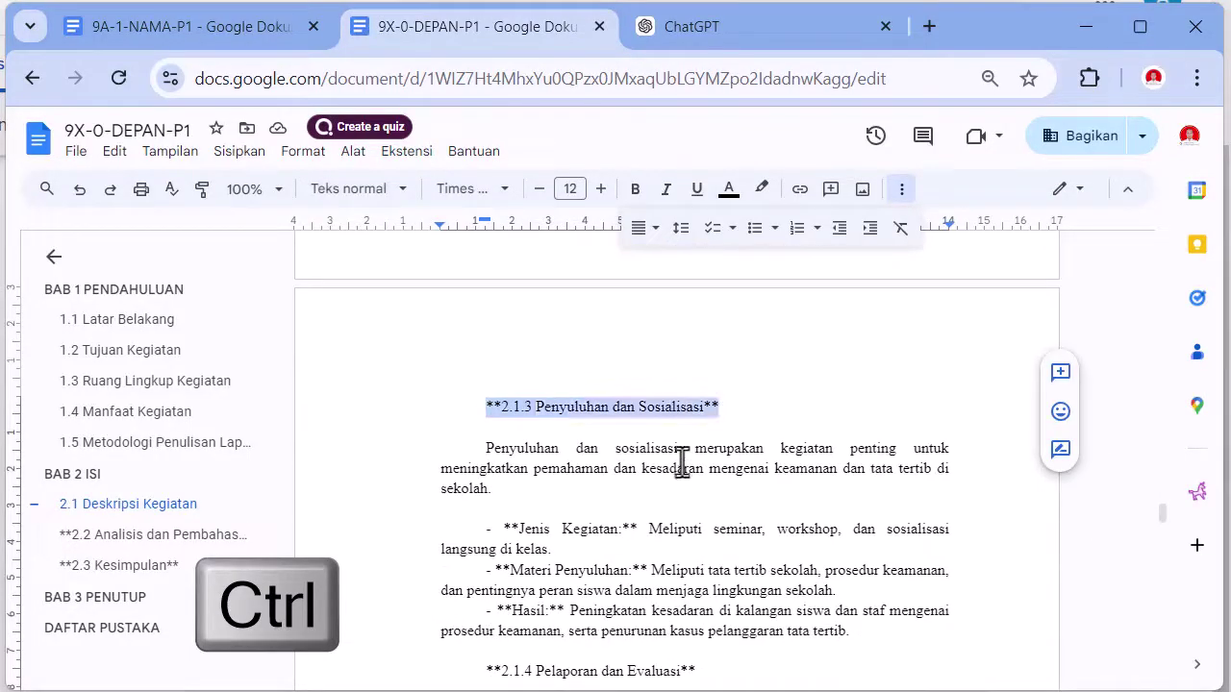
{"action": "scroll", "coordinate": [681, 465], "scroll_direction": "down", "scroll_amount": 4}
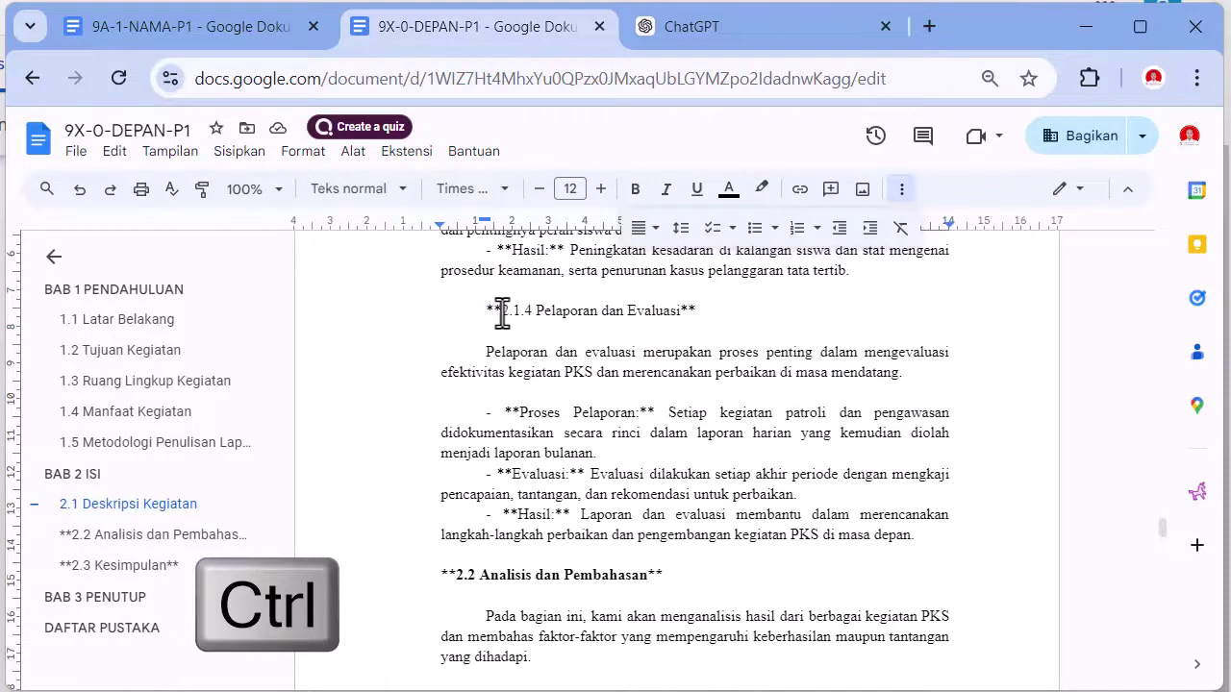
{"action": "left_click_drag", "start_coordinate": [486, 312], "coordinate": [681, 313]}
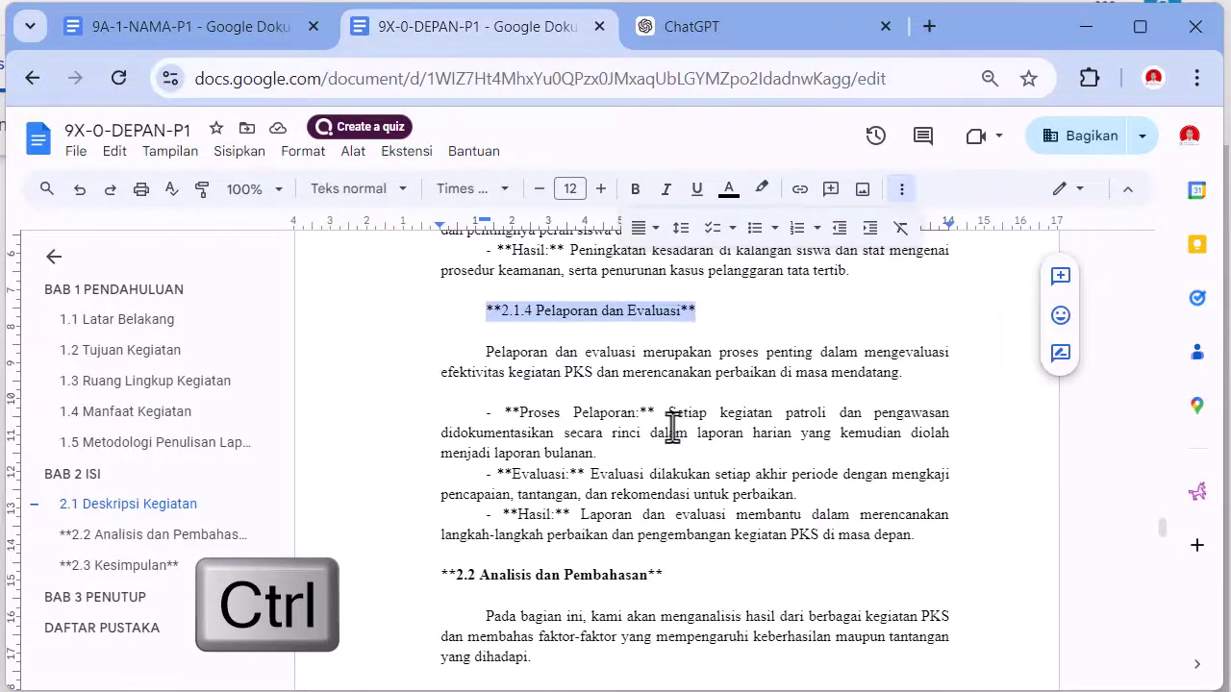
{"action": "scroll", "coordinate": [674, 423], "scroll_direction": "down", "scroll_amount": 1}
{"action": "scroll", "coordinate": [657, 424], "scroll_direction": "down", "scroll_amount": 1}
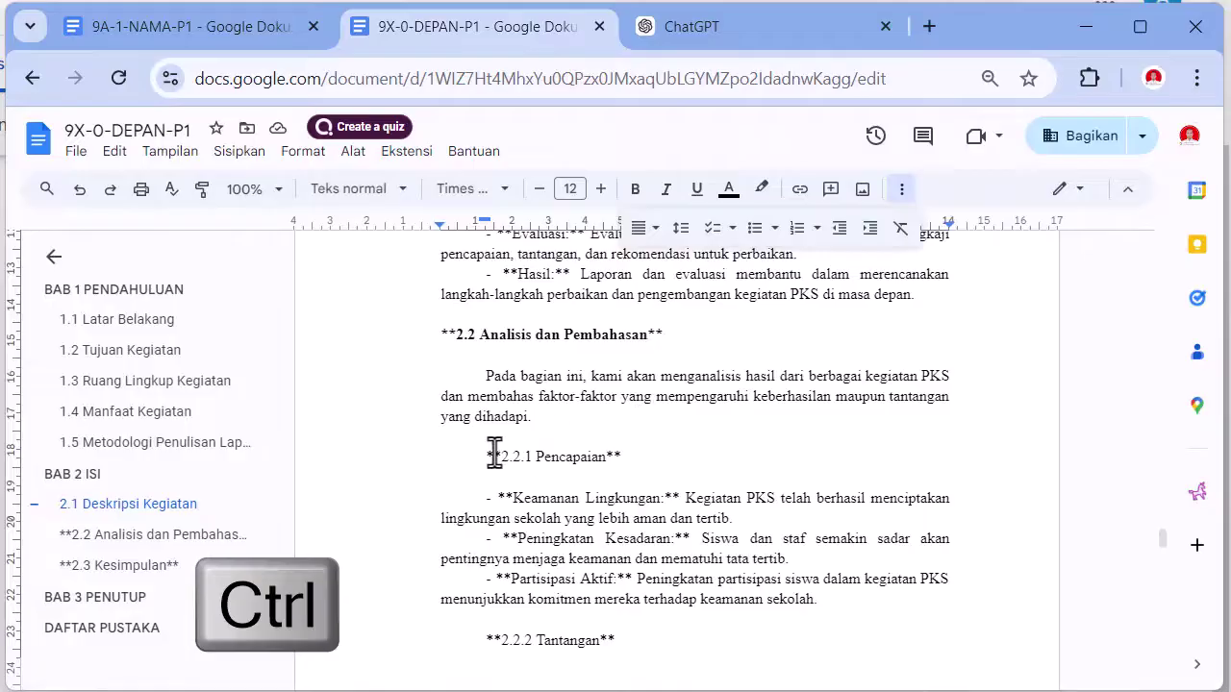
{"action": "left_click_drag", "start_coordinate": [479, 455], "coordinate": [626, 459]}
{"action": "scroll", "coordinate": [626, 460], "scroll_direction": "down", "scroll_amount": 2}
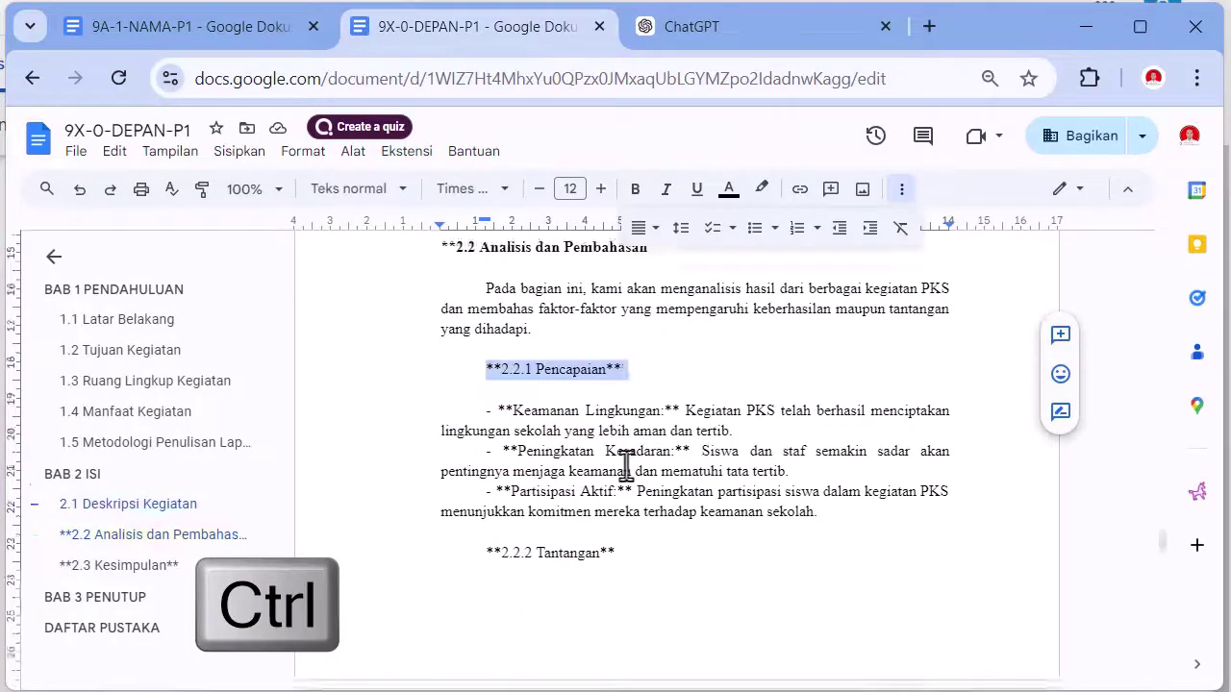
{"action": "left_click_drag", "start_coordinate": [479, 400], "coordinate": [607, 404]}
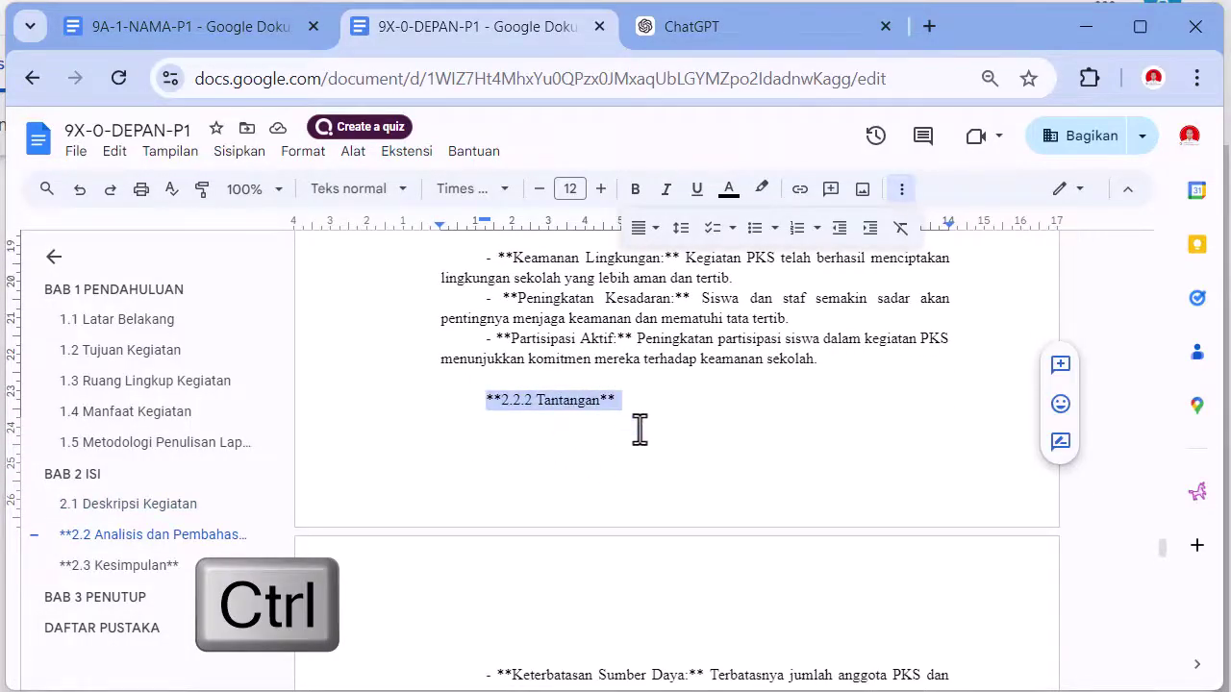
{"action": "scroll", "coordinate": [635, 442], "scroll_direction": "down", "scroll_amount": 2}
{"action": "left_click_drag", "start_coordinate": [486, 555], "coordinate": [634, 557]}
{"action": "scroll", "coordinate": [635, 559], "scroll_direction": "down", "scroll_amount": 2}
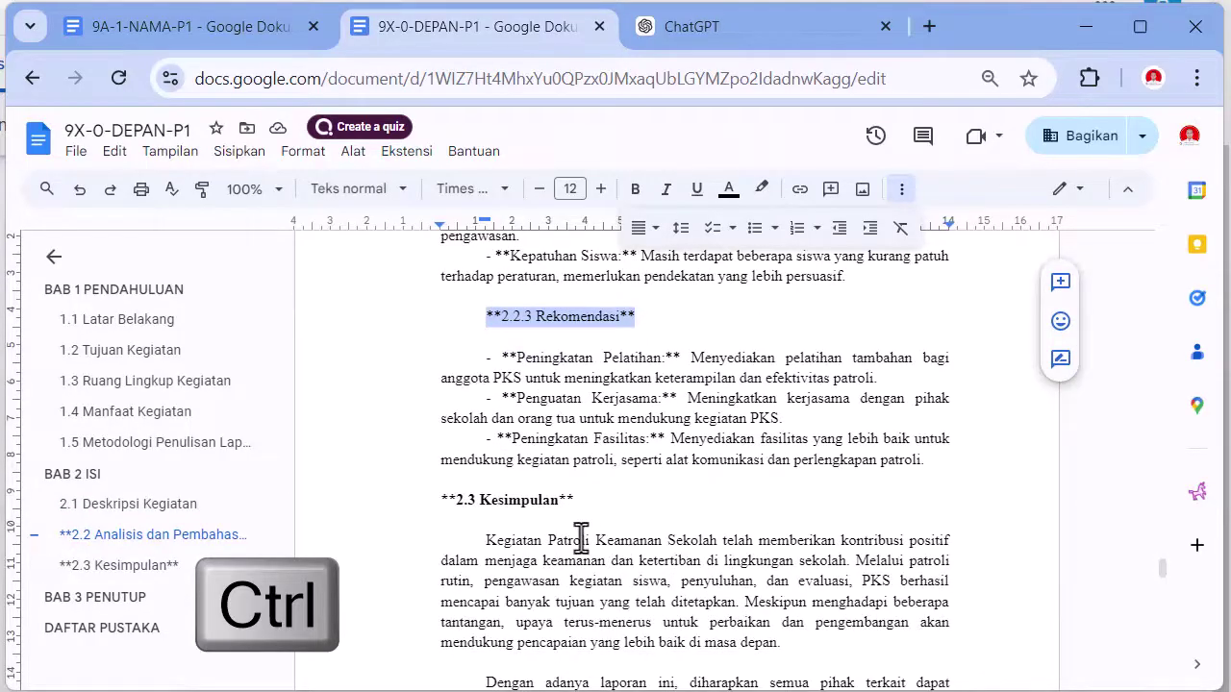
{"action": "scroll", "coordinate": [580, 537], "scroll_direction": "down", "scroll_amount": 3}
{"action": "scroll", "coordinate": [577, 538], "scroll_direction": "up", "scroll_amount": 5}
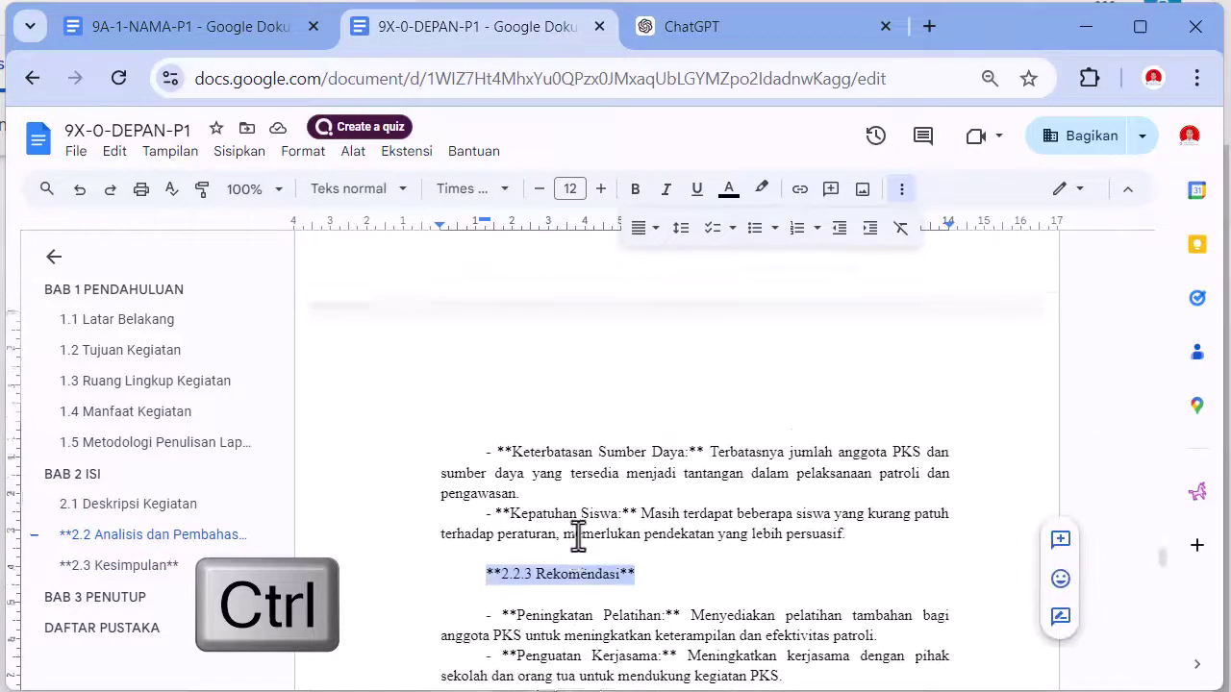
{"action": "scroll", "coordinate": [578, 538], "scroll_direction": "up", "scroll_amount": 2}
{"action": "left_click_drag", "start_coordinate": [486, 220], "coordinate": [446, 224]}
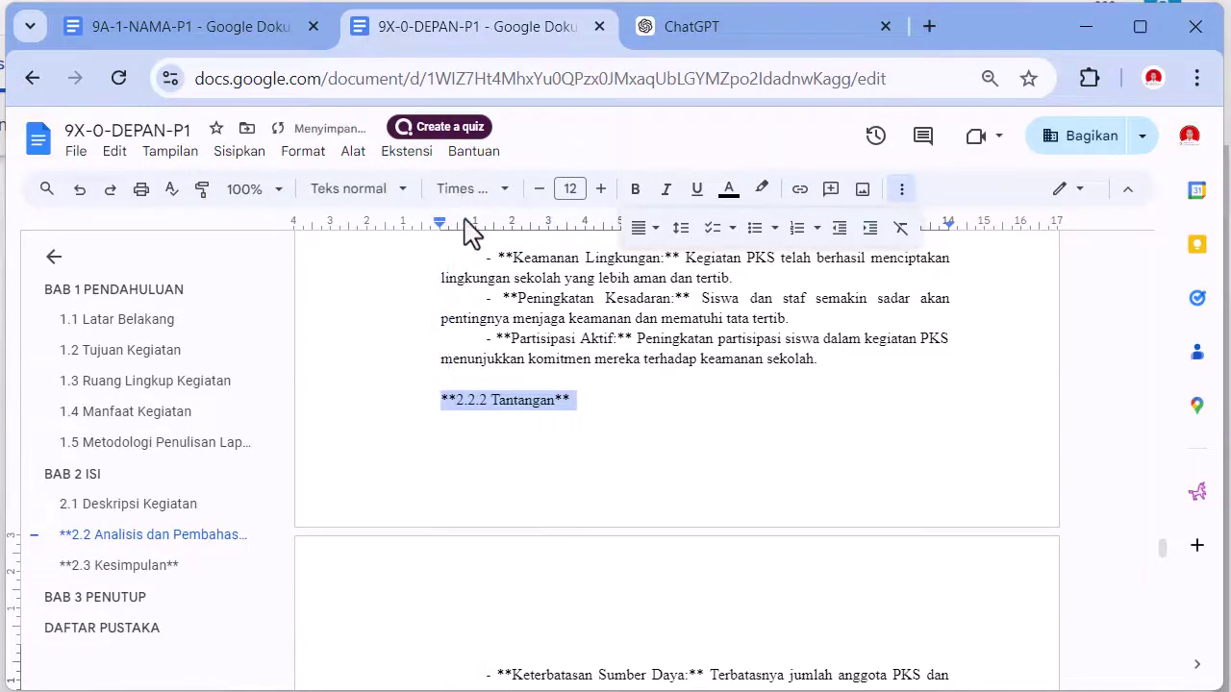
- Make those subheadings Judul 3 by updating 'Tajuk 3' to match
{"action": "left_click", "coordinate": [396, 193]}
{"action": "mouse_move", "coordinate": [378, 584]}
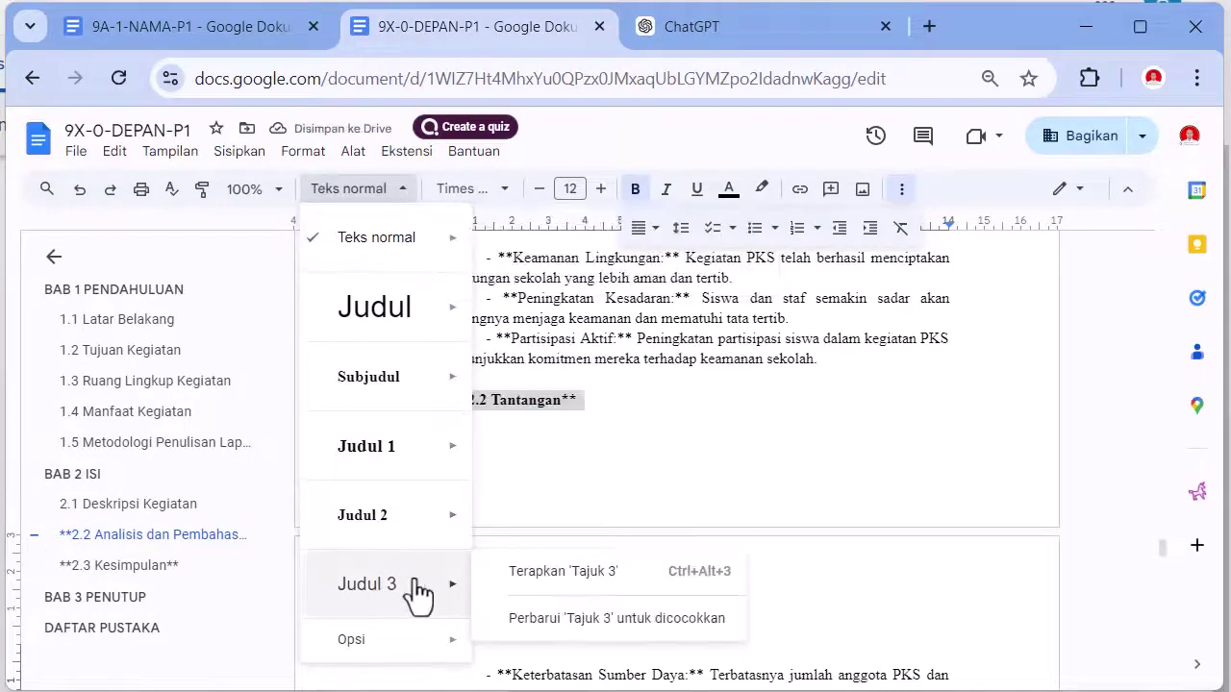
{"action": "left_click", "coordinate": [573, 620]}
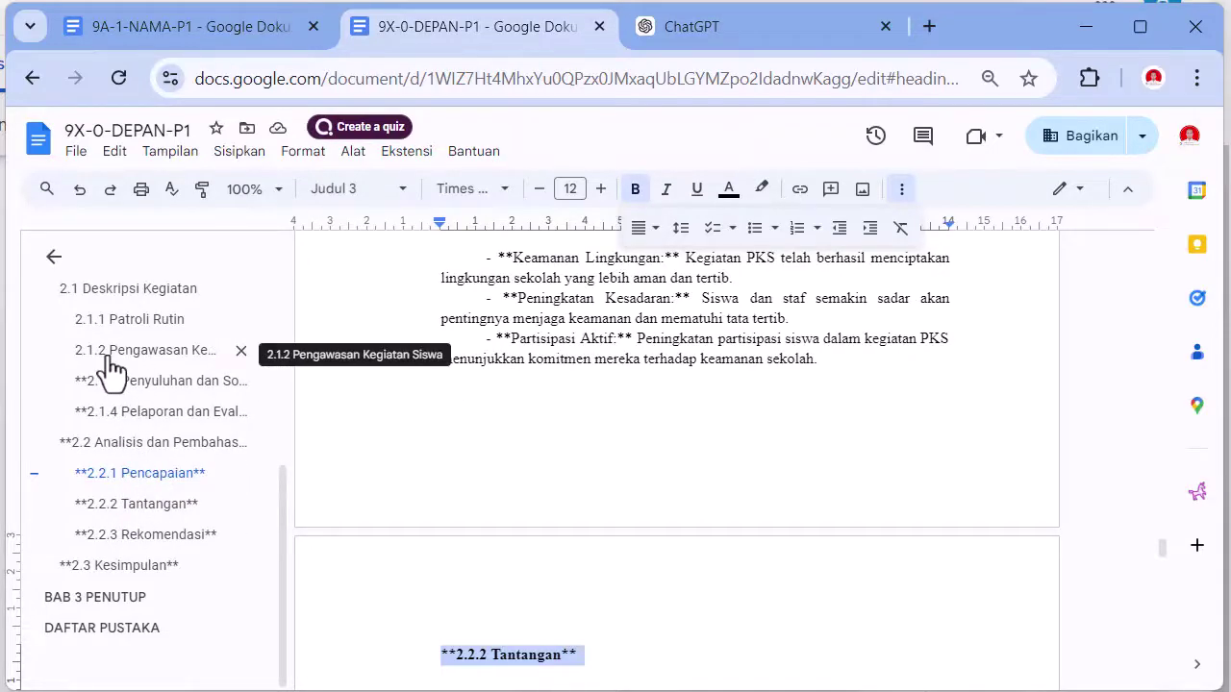
- Remove the ** markers around the 2.1.3 and 2.1.4 headings
{"action": "left_click", "coordinate": [224, 415]}
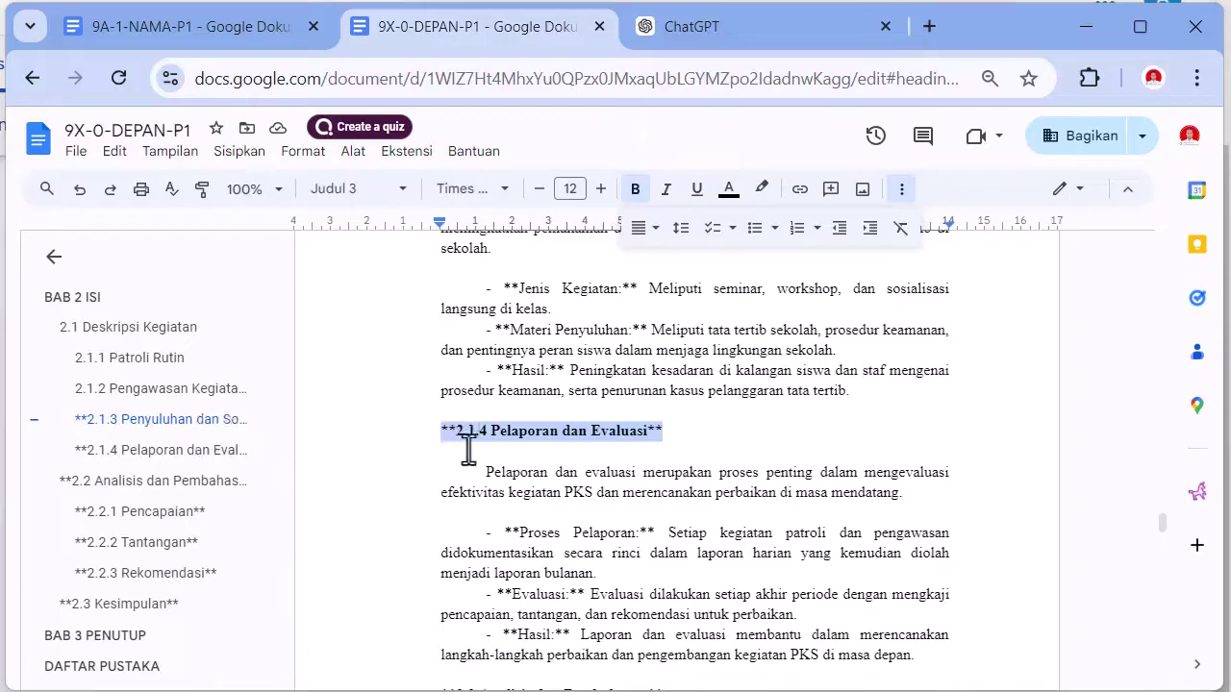
{"action": "left_click", "coordinate": [125, 421]}
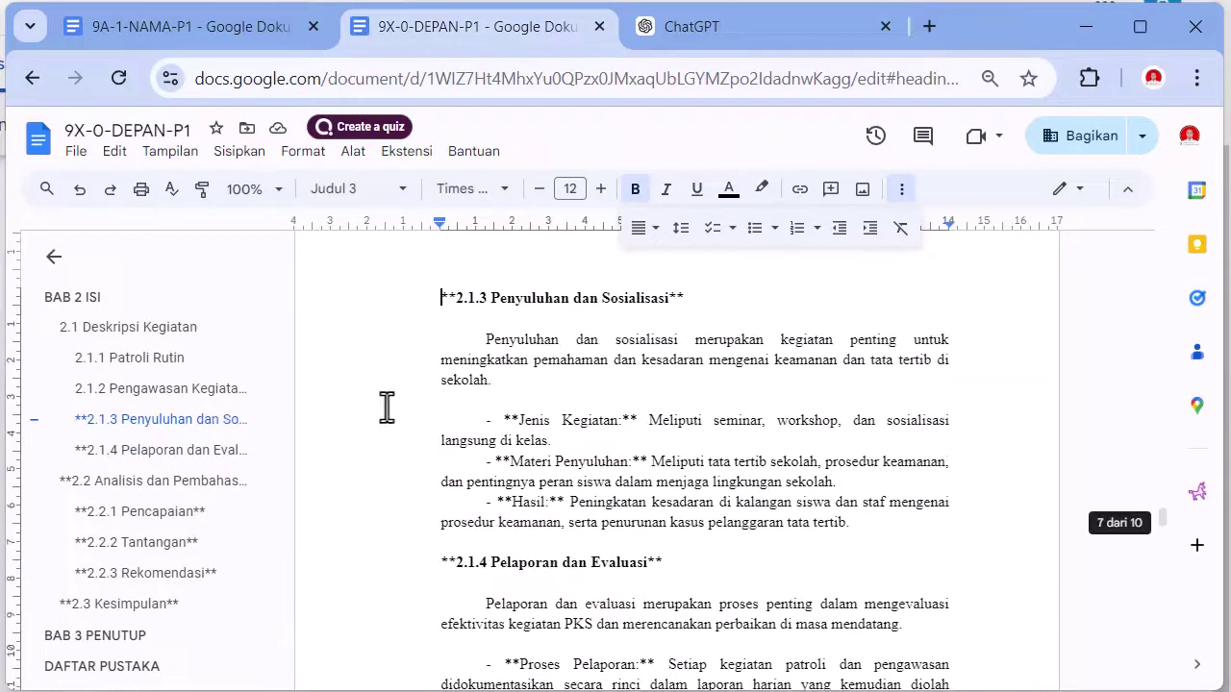
{"action": "left_click", "coordinate": [434, 305]}
{"action": "key", "text": "Delete"}
{"action": "key", "text": "Delete"}
{"action": "left_click", "coordinate": [679, 306]}
{"action": "key", "text": "BackSpace"}
{"action": "key", "text": "BackSpace"}
{"action": "left_click", "coordinate": [431, 563]}
{"action": "key", "text": "Delete"}
{"action": "key", "text": "Delete"}
{"action": "left_click", "coordinate": [641, 564]}
{"action": "key", "text": "BackSpace"}
{"action": "key", "text": "BackSpace"}
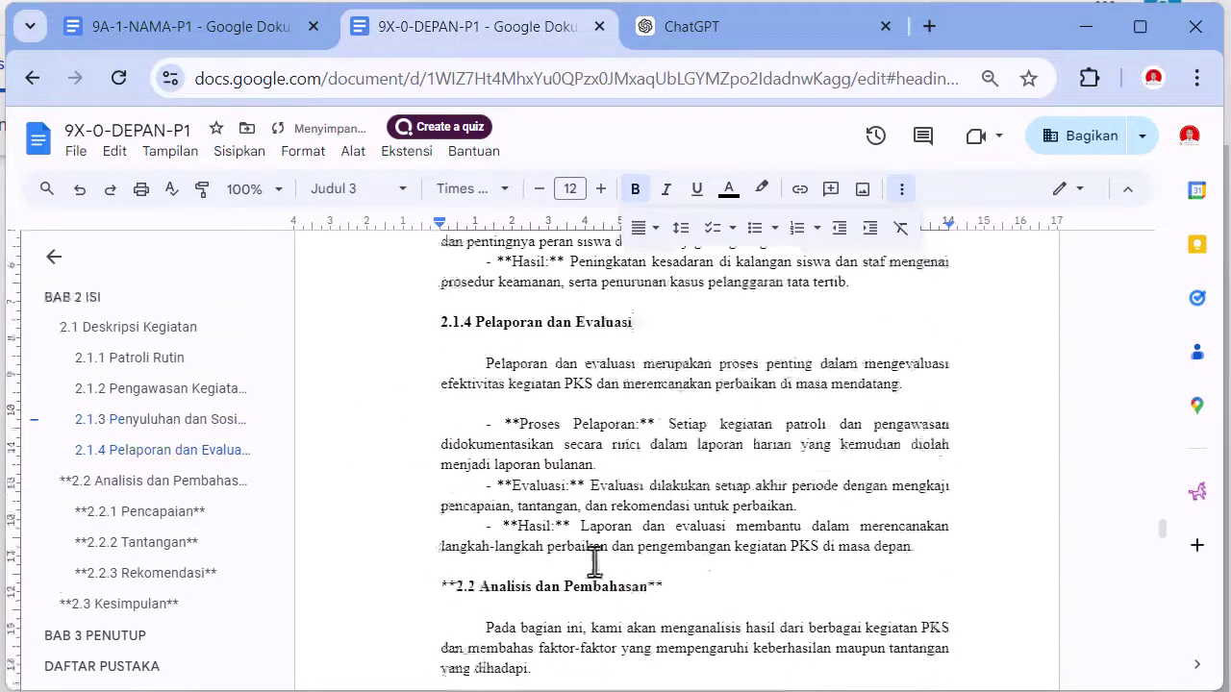
- Remove the ** markers around 2.2 Analisis dan Pembahasan and 2.2.1 Pencapaian
{"action": "scroll", "coordinate": [595, 561], "scroll_direction": "down", "scroll_amount": 3}
{"action": "left_click", "coordinate": [434, 349]}
{"action": "key", "text": "Delete"}
{"action": "key", "text": "Delete"}
{"action": "key", "text": "End"}
{"action": "key", "text": "BackSpace"}
{"action": "key", "text": "BackSpace"}
{"action": "left_click", "coordinate": [435, 469]}
{"action": "key", "text": "Delete"}
{"action": "key", "text": "Delete"}
{"action": "left_click", "coordinate": [564, 471]}
{"action": "key", "text": "BackSpace"}
{"action": "key", "text": "BackSpace"}
- Remove the ** markers around 2.2.2 Tantangan, 2.2.3 Rekomendasi and 2.3 Kesimpulan
{"action": "scroll", "coordinate": [541, 495], "scroll_direction": "down", "scroll_amount": 5}
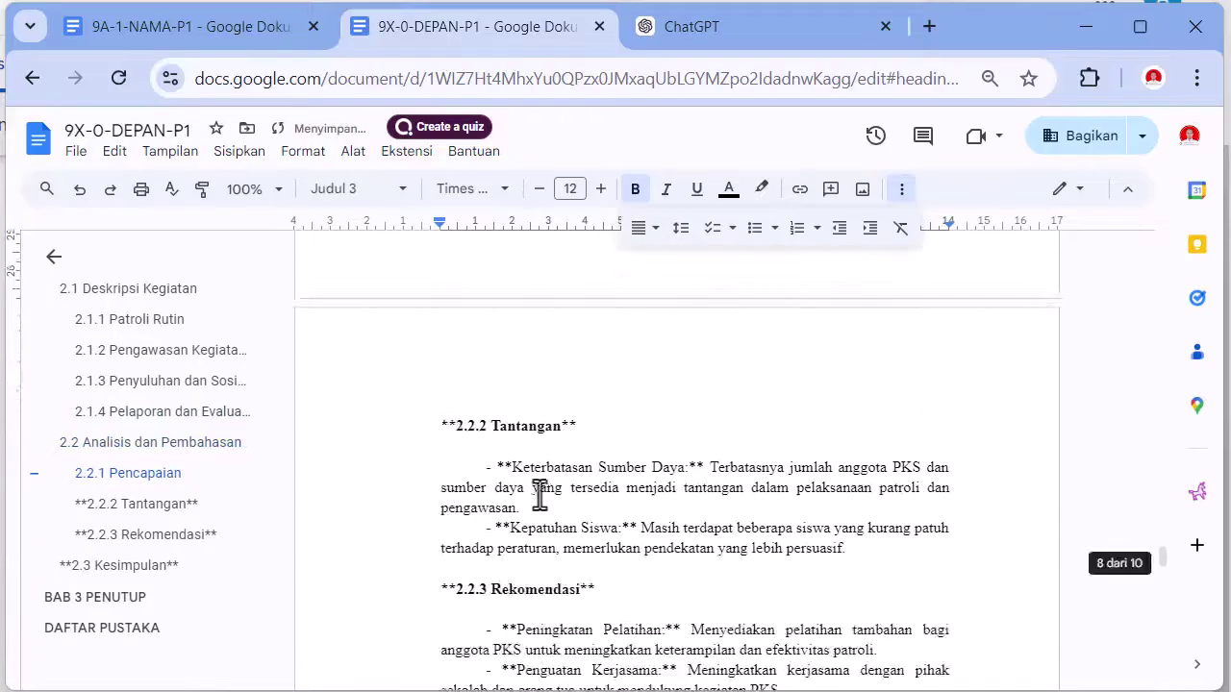
{"action": "left_click", "coordinate": [441, 426]}
{"action": "key", "text": "Delete"}
{"action": "key", "text": "Delete"}
{"action": "left_click", "coordinate": [544, 427]}
{"action": "key", "text": "BackSpace"}
{"action": "key", "text": "BackSpace"}
{"action": "left_click", "coordinate": [441, 589]}
{"action": "key", "text": "Delete"}
{"action": "key", "text": "Delete"}
{"action": "key", "text": "End"}
{"action": "key", "text": "BackSpace"}
{"action": "key", "text": "BackSpace"}
{"action": "scroll", "coordinate": [531, 604], "scroll_direction": "down", "scroll_amount": 5}
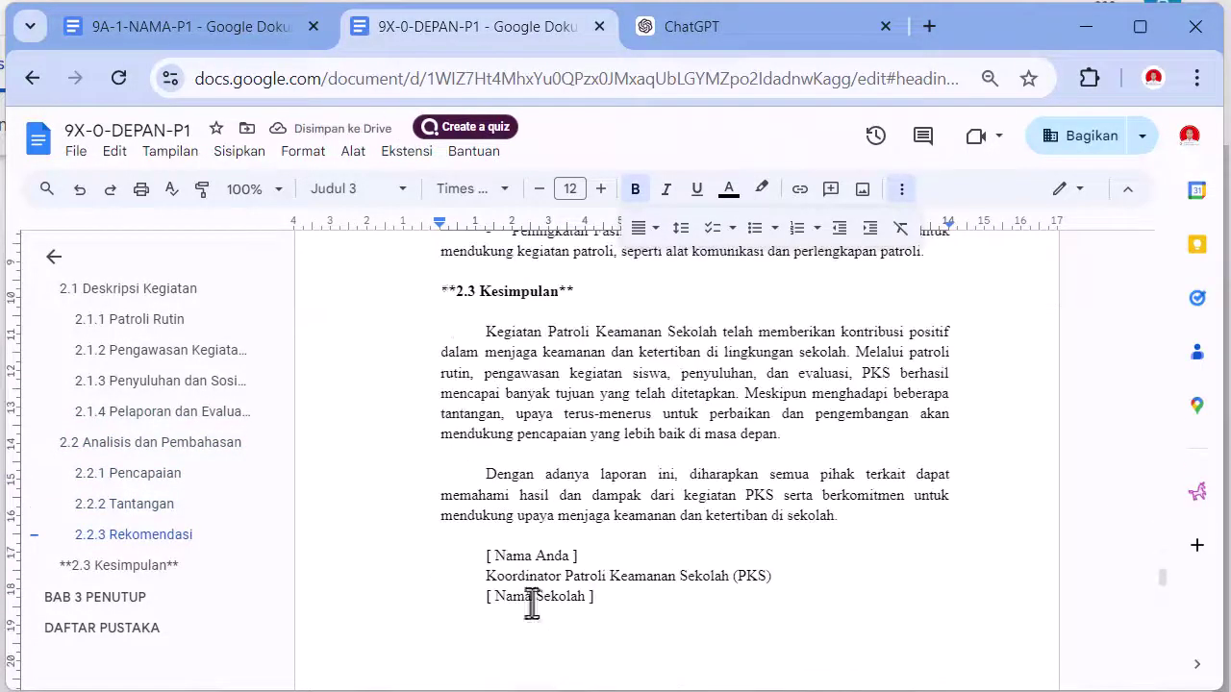
{"action": "key", "text": "Delete"}
{"action": "key", "text": "Delete"}
{"action": "left_click", "coordinate": [583, 301]}
{"action": "key", "text": "BackSpace"}
{"action": "key", "text": "BackSpace"}
- Delete the [ Nama Anda ] placeholder signature lines after 2.3 Kesimpulan
{"action": "left_click_drag", "start_coordinate": [491, 539], "coordinate": [630, 598]}
{"action": "key", "text": "BackSpace"}
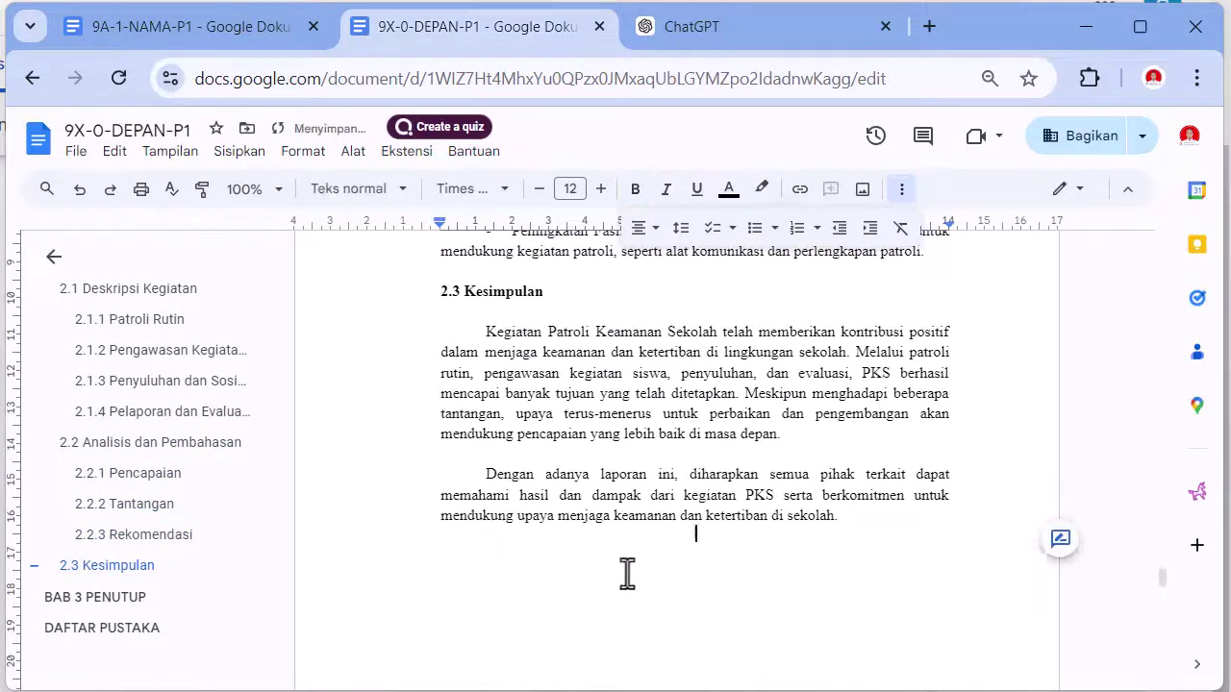
{"action": "scroll", "coordinate": [640, 542], "scroll_direction": "up", "scroll_amount": 5}
{"action": "scroll", "coordinate": [636, 533], "scroll_direction": "down", "scroll_amount": 1}
{"action": "scroll", "coordinate": [636, 532], "scroll_direction": "down", "scroll_amount": 2}
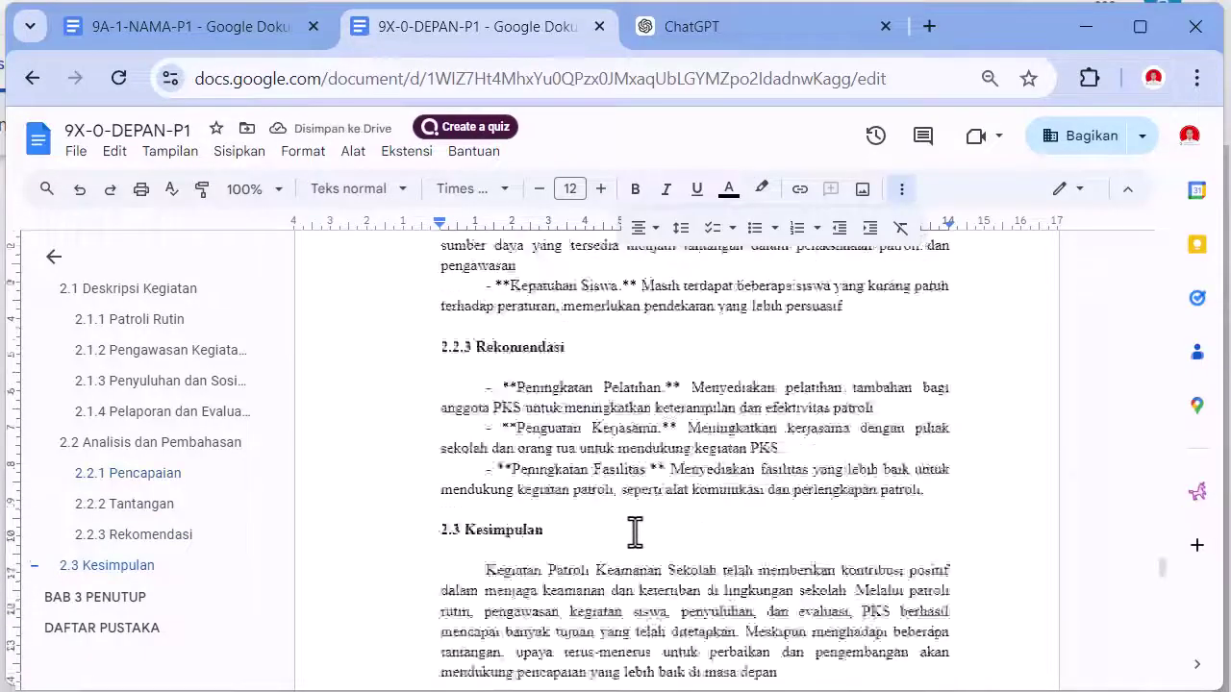
{"action": "scroll", "coordinate": [634, 532], "scroll_direction": "up", "scroll_amount": 15}
{"action": "scroll", "coordinate": [634, 531], "scroll_direction": "up", "scroll_amount": 4}
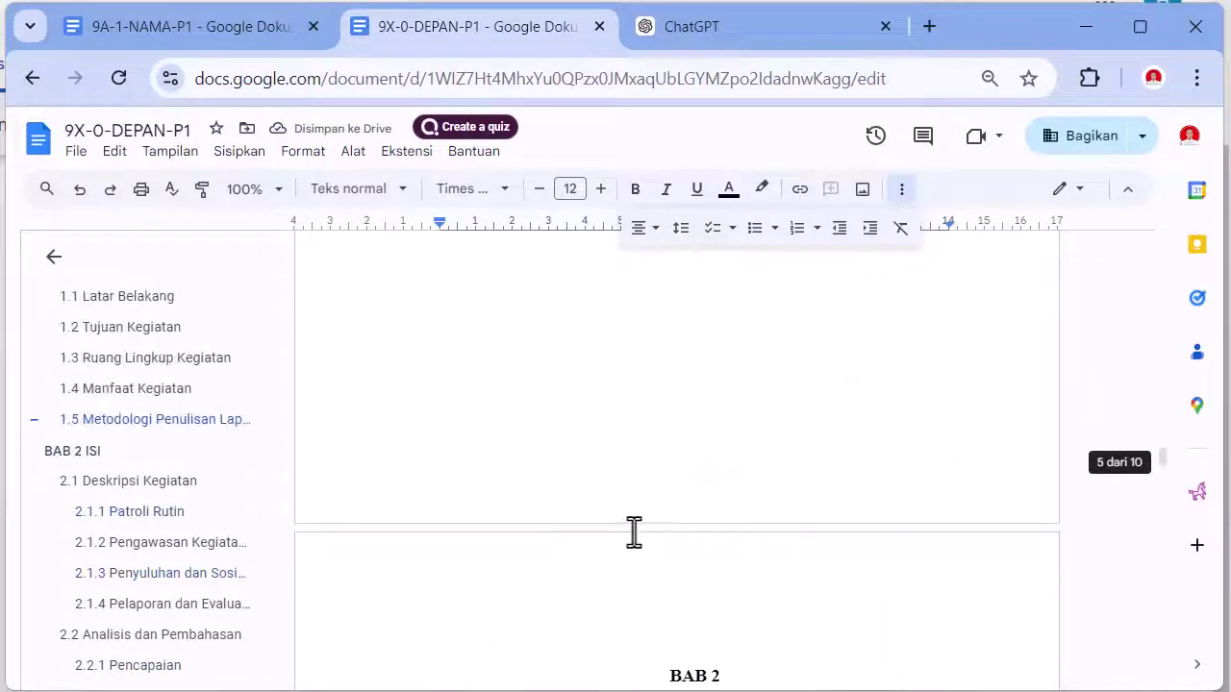
{"action": "scroll", "coordinate": [635, 529], "scroll_direction": "down", "scroll_amount": 5}
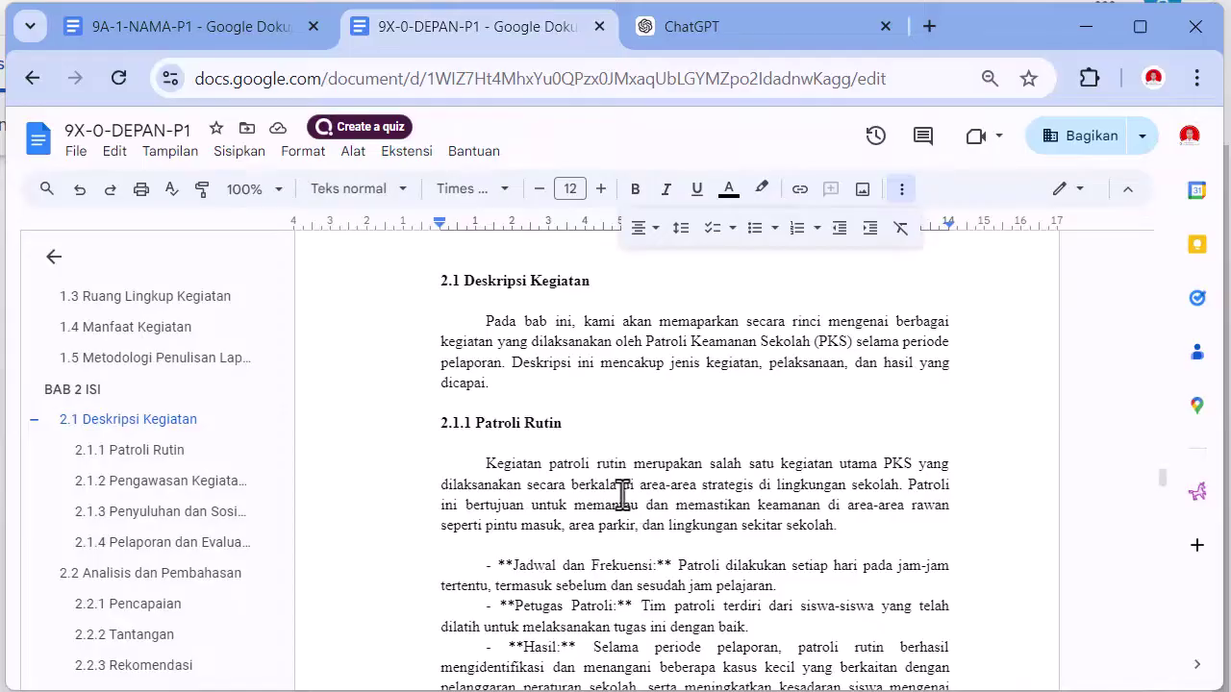
{"action": "scroll", "coordinate": [654, 434], "scroll_direction": "down", "scroll_amount": 1}
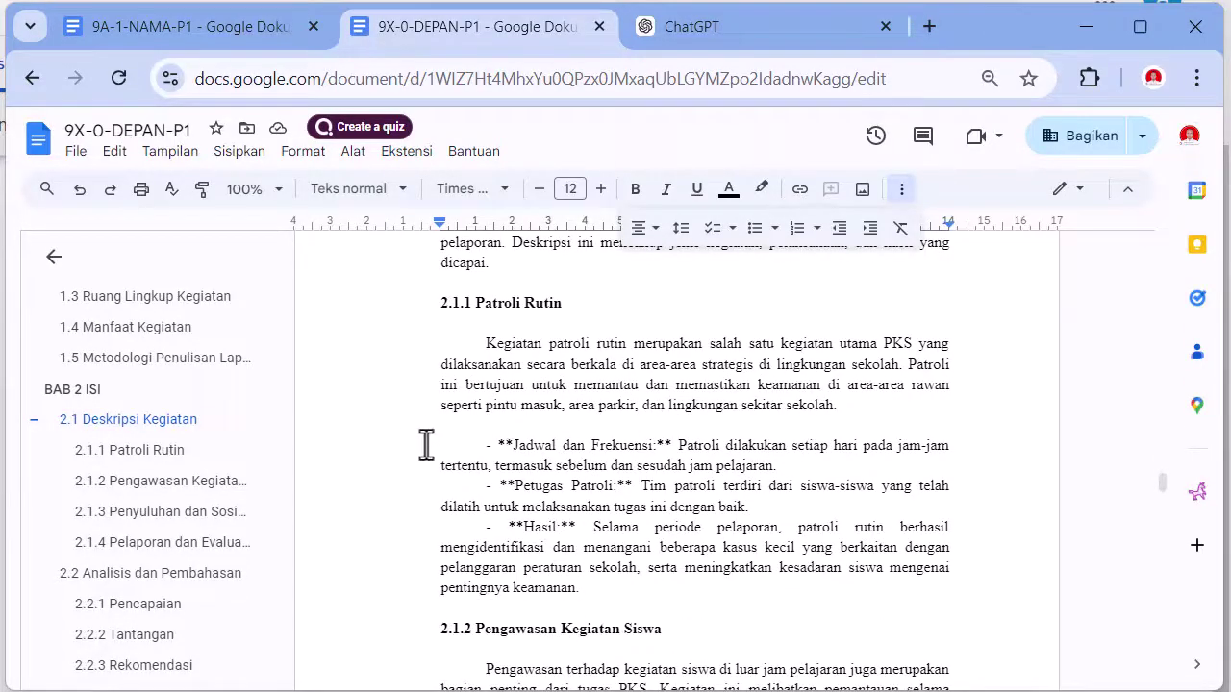
{"action": "left_click_drag", "start_coordinate": [394, 442], "coordinate": [700, 584]}
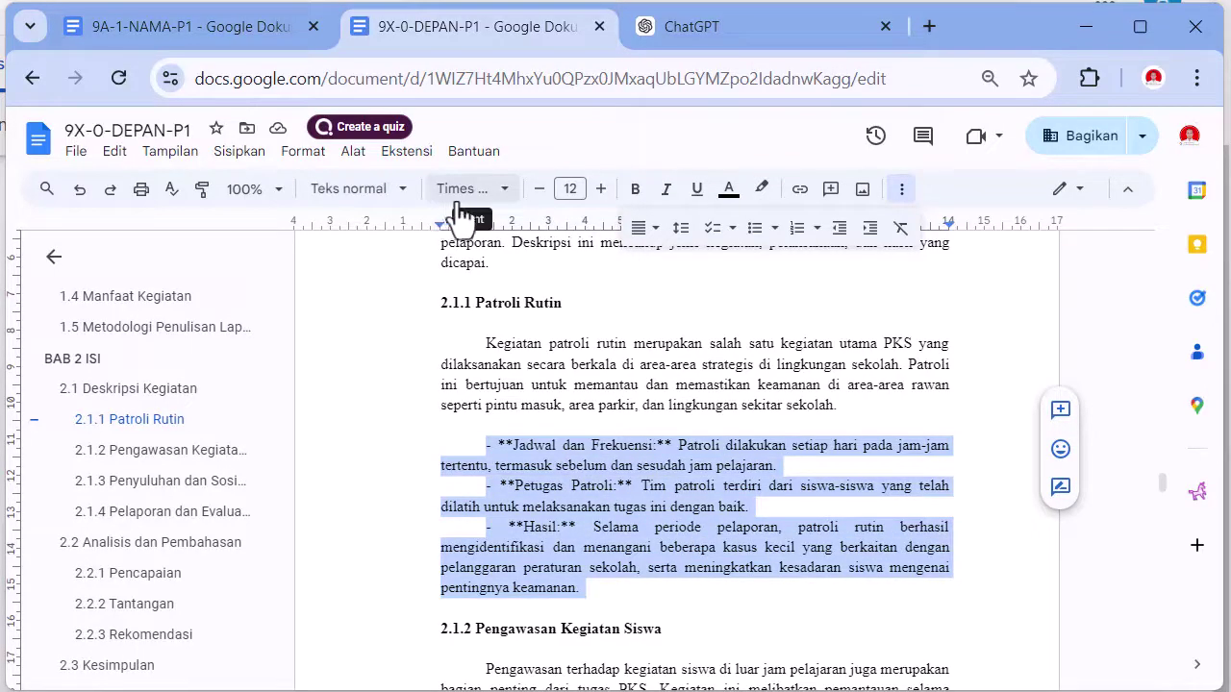
- Give the three Patroli Rutin items a hanging indent, replacing each leading ** with a Tab
{"action": "left_click", "coordinate": [639, 229]}
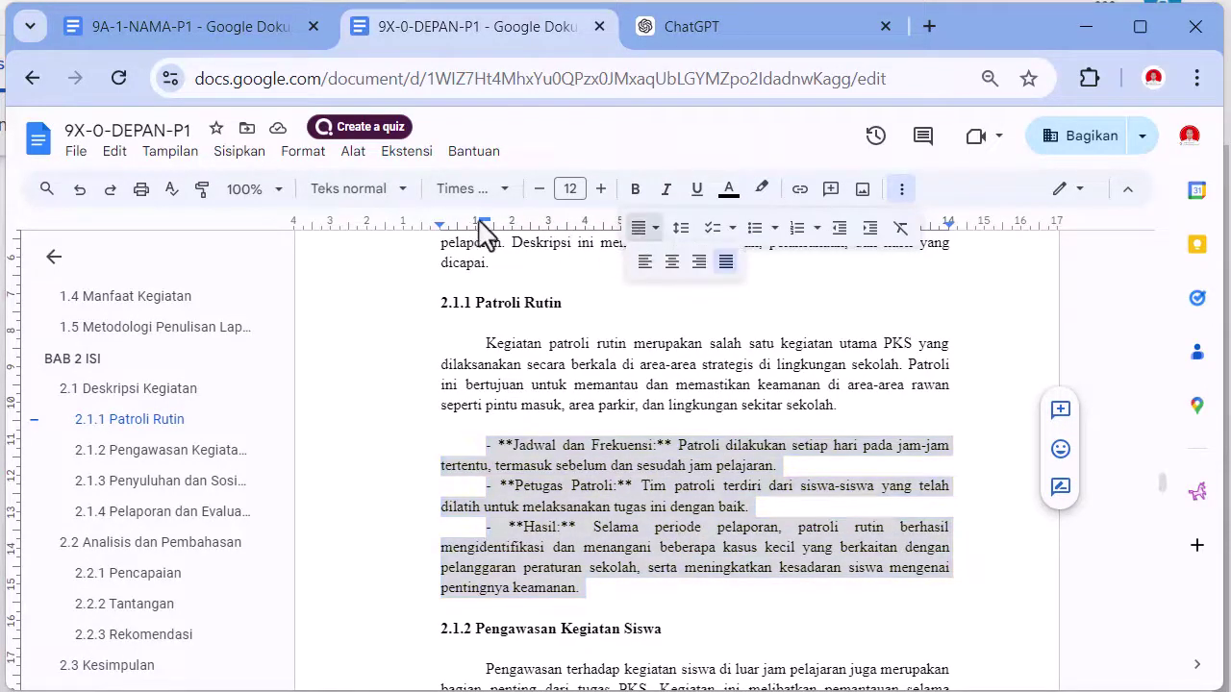
{"action": "left_click_drag", "start_coordinate": [483, 224], "coordinate": [440, 229]}
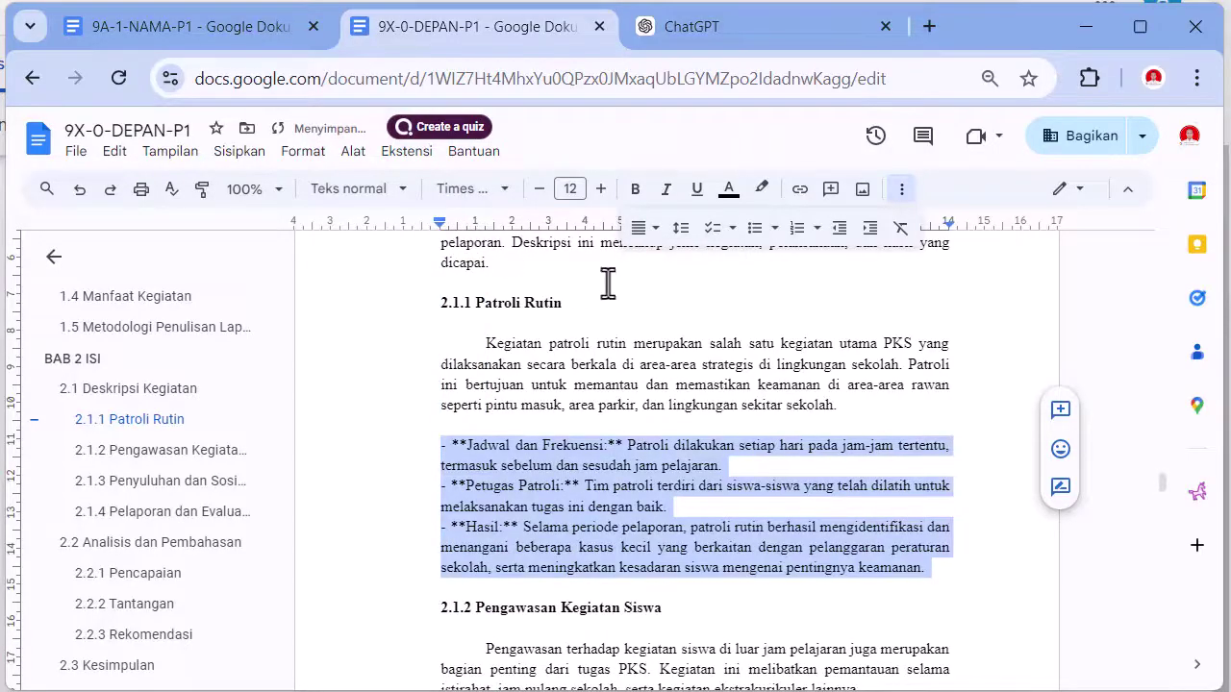
{"action": "mouse_move", "coordinate": [439, 231]}
{"action": "left_mouse_down"}
{"action": "mouse_move", "coordinate": [483, 229]}
{"action": "mouse_move", "coordinate": [444, 231]}
{"action": "left_mouse_up"}
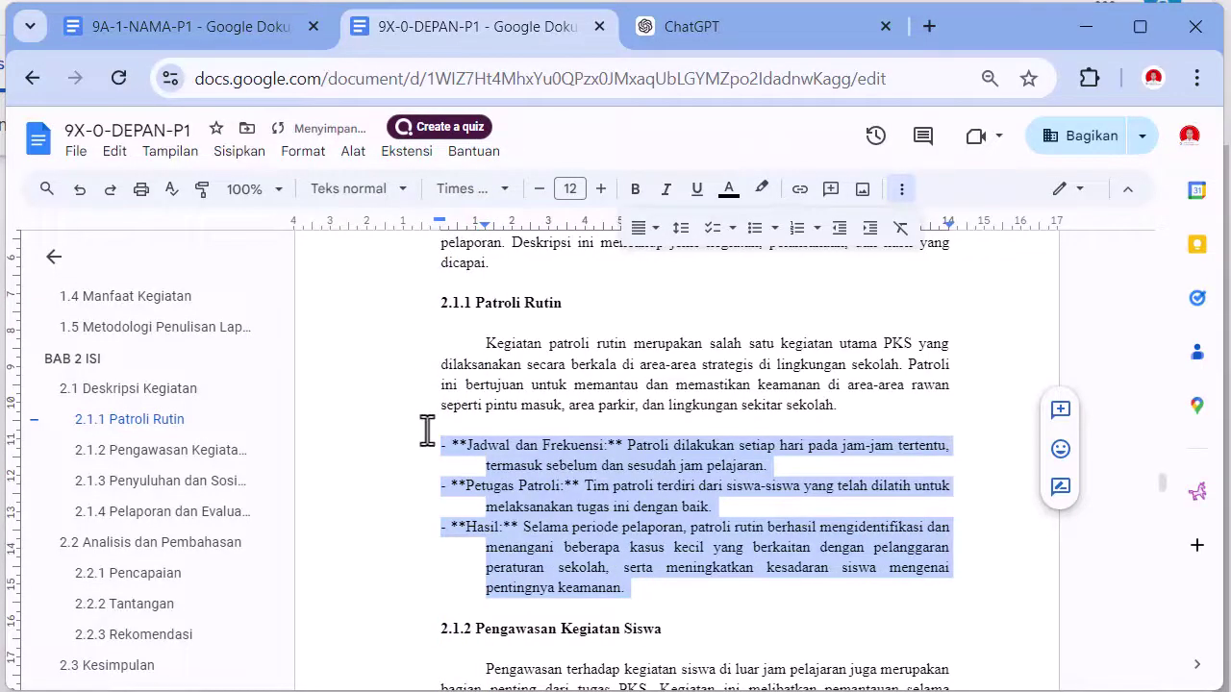
{"action": "left_click", "coordinate": [452, 448]}
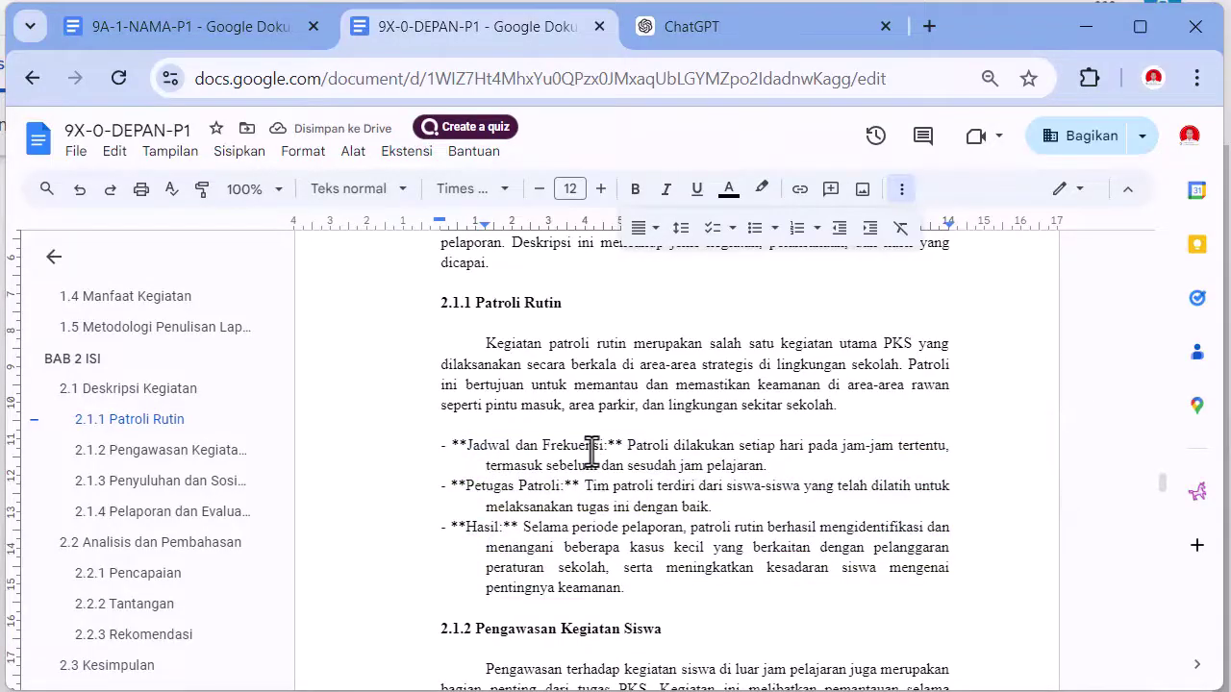
{"action": "key", "text": "Delete"}
{"action": "key", "text": "Delete"}
{"action": "key", "text": "Tab"}
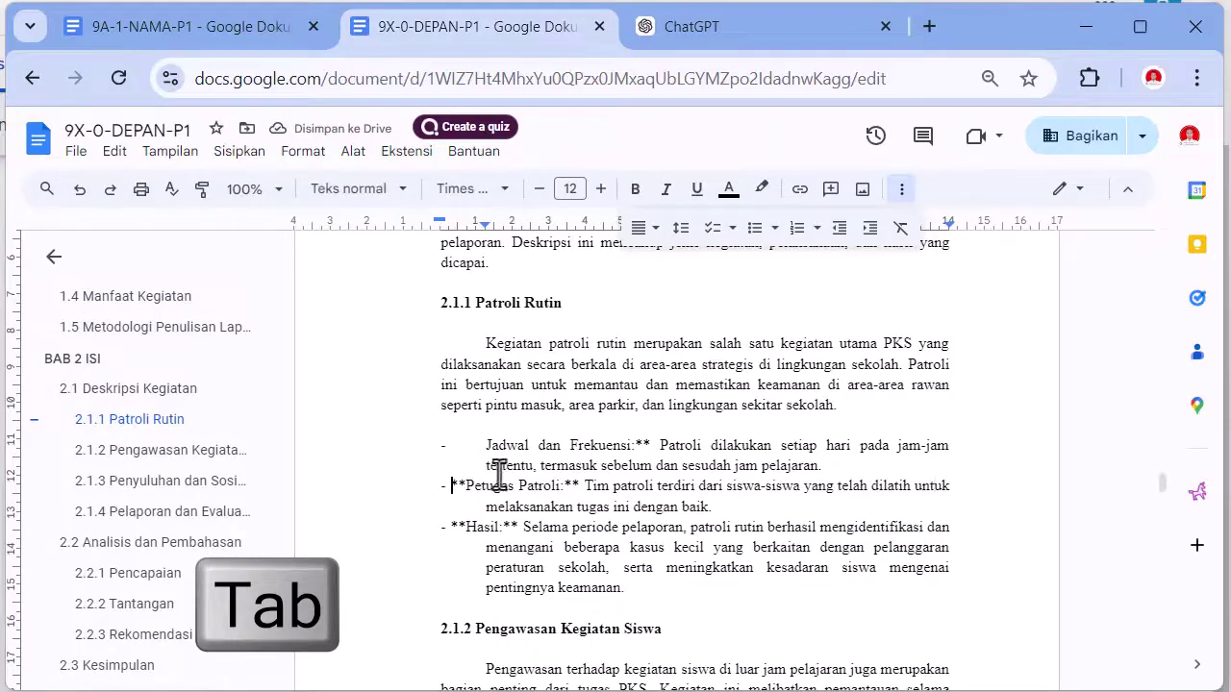
{"action": "key", "text": "Delete"}
{"action": "key", "text": "Delete"}
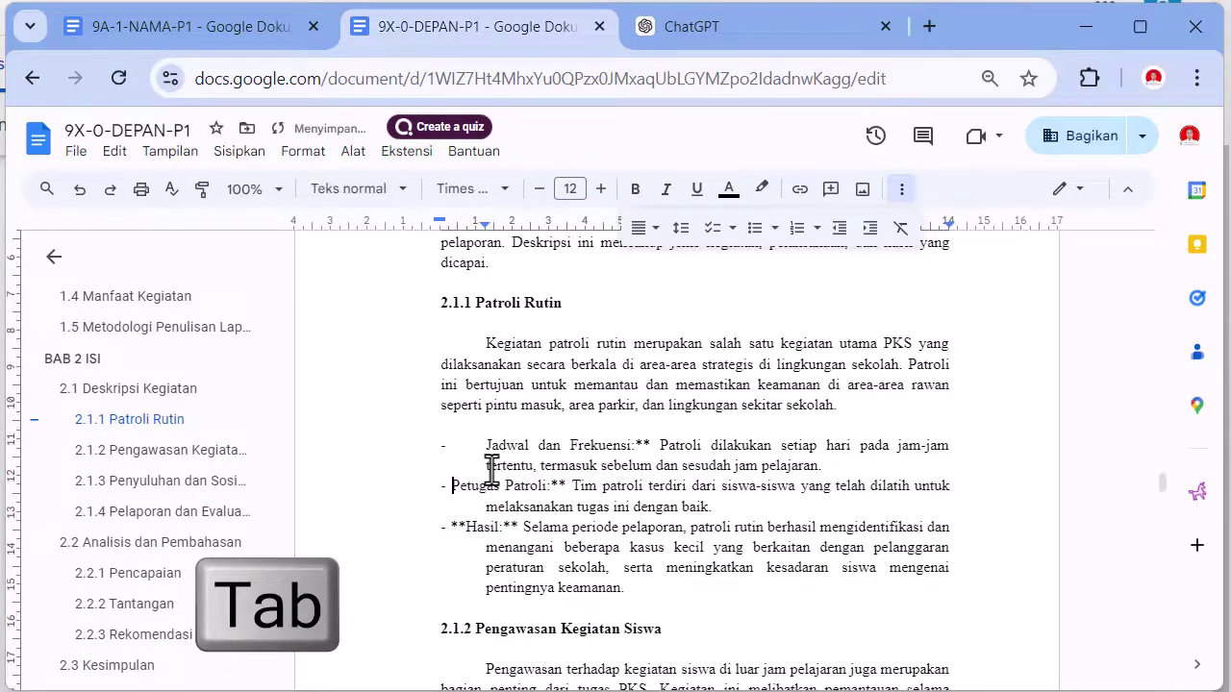
{"action": "key", "text": "Tab"}
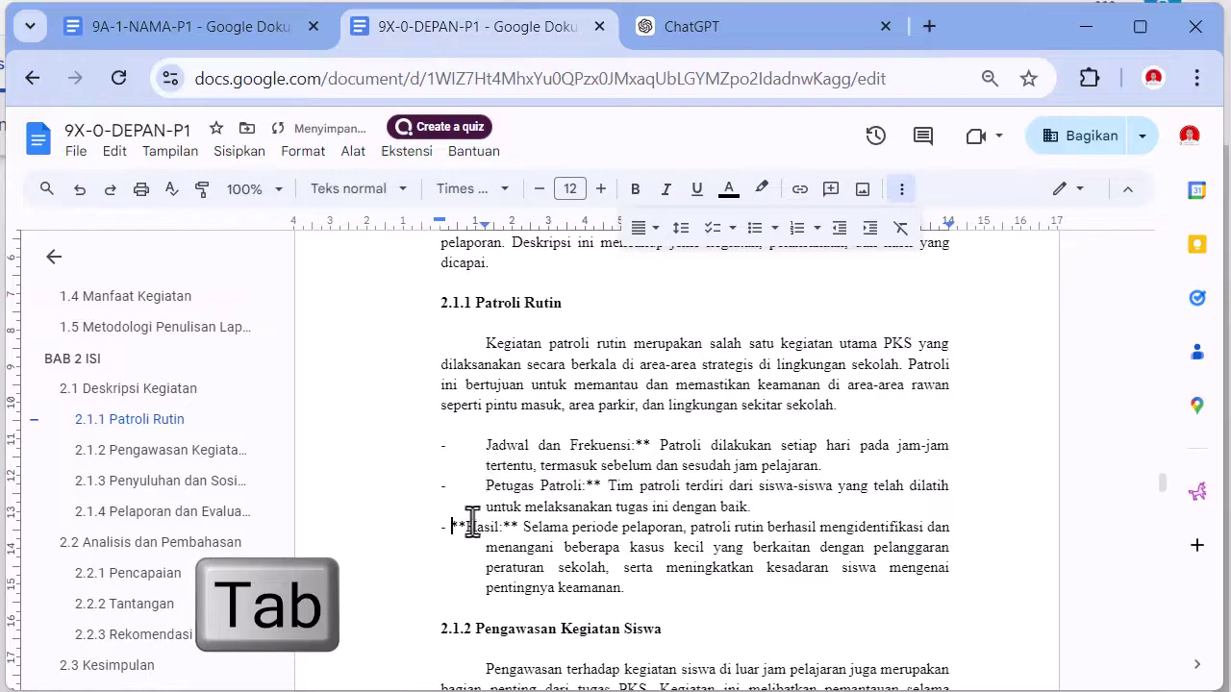
{"action": "key", "text": "Delete"}
{"action": "key", "text": "Delete"}
{"action": "key", "text": "Tab"}
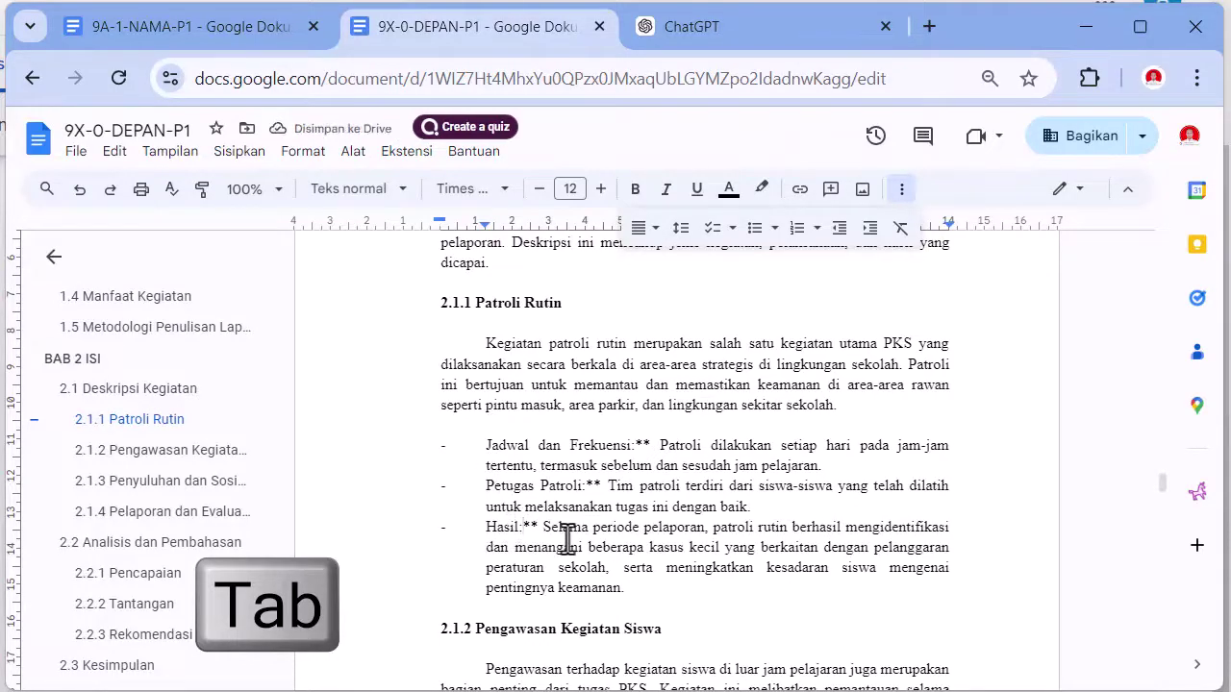
- Delete the ** after Hasil:, Frekuensi: and Patroli:, and set the list indent to 0.75
{"action": "key", "text": "Delete"}
{"action": "key", "text": "Delete"}
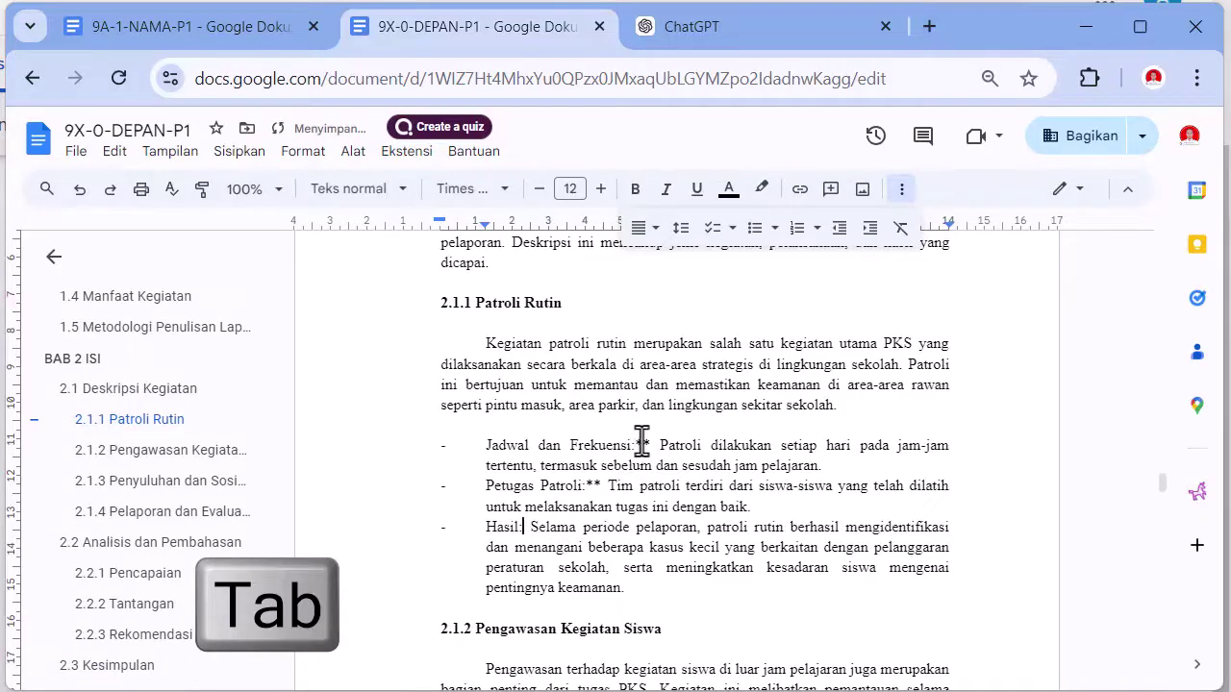
{"action": "left_click", "coordinate": [635, 445]}
{"action": "key", "text": "Delete"}
{"action": "key", "text": "Delete"}
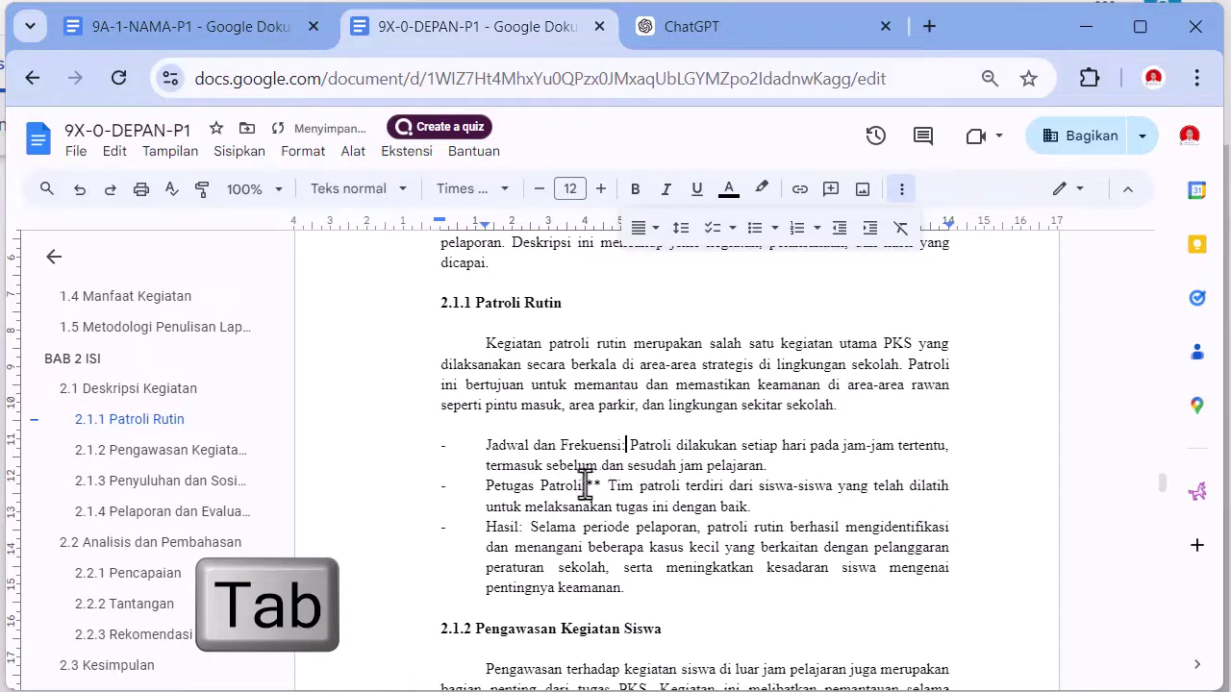
{"action": "left_click", "coordinate": [587, 484]}
{"action": "key", "text": "Delete"}
{"action": "key", "text": "Delete"}
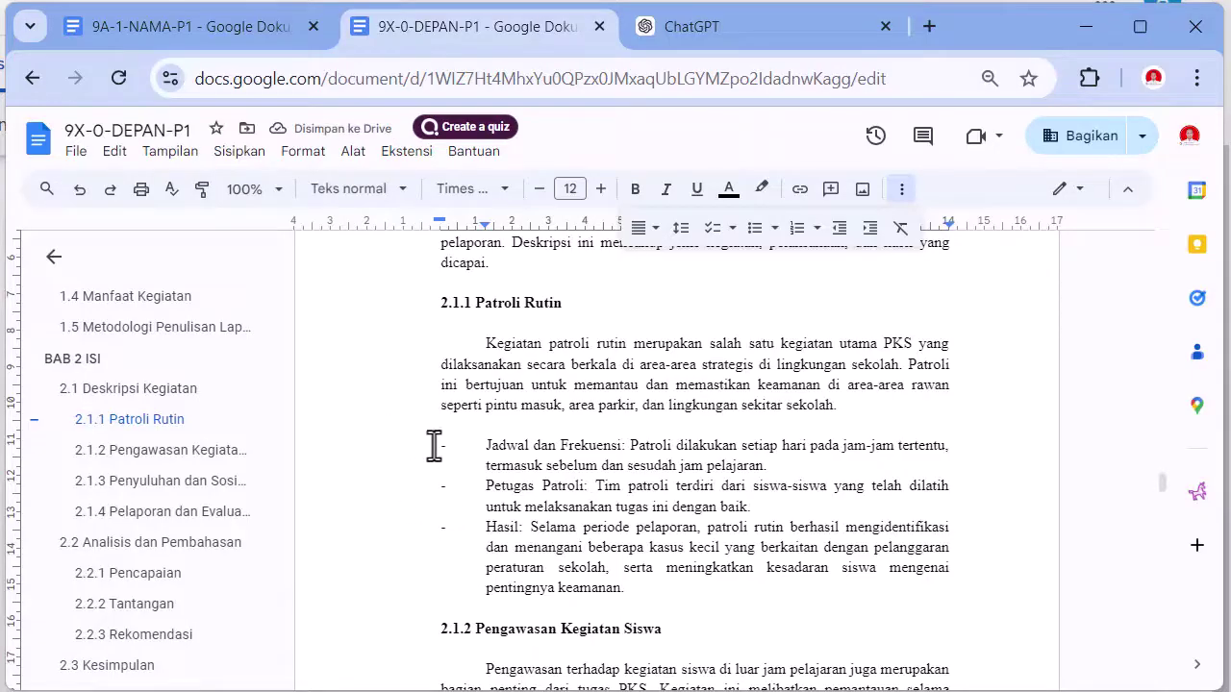
{"action": "left_click_drag", "start_coordinate": [425, 456], "coordinate": [664, 589]}
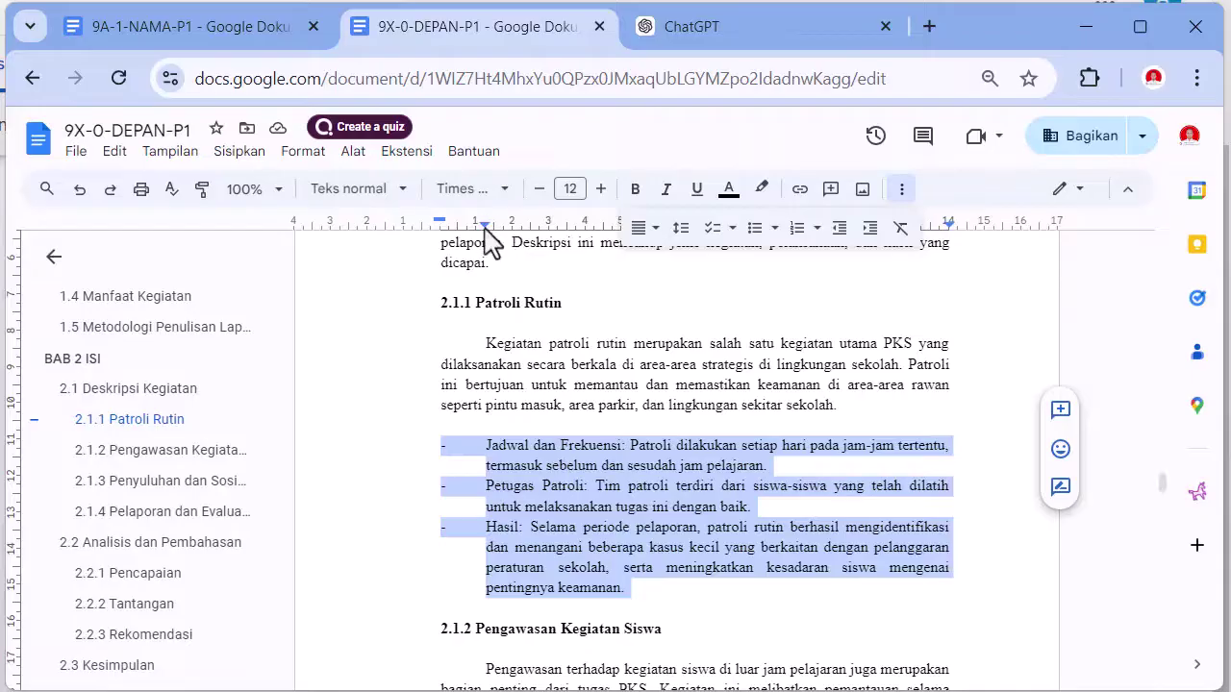
{"action": "mouse_move", "coordinate": [484, 225]}
{"action": "left_mouse_down"}
{"action": "mouse_move", "coordinate": [430, 227]}
{"action": "mouse_move", "coordinate": [440, 230]}
{"action": "left_mouse_up"}
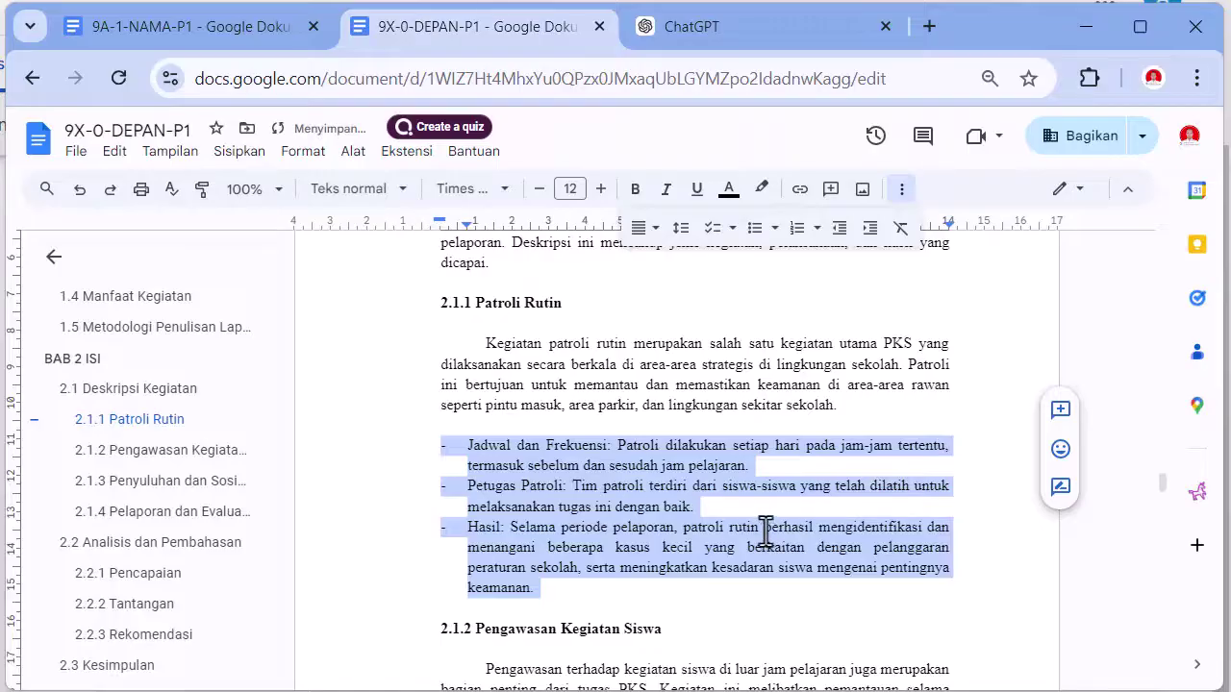
- Paint-format the 2.1.1 list layout onto the 2.1.2 Pengawasan Kegiatan Siswa points
{"action": "scroll", "coordinate": [764, 531], "scroll_direction": "down", "scroll_amount": 2}
{"action": "scroll", "coordinate": [759, 526], "scroll_direction": "down", "scroll_amount": 2}
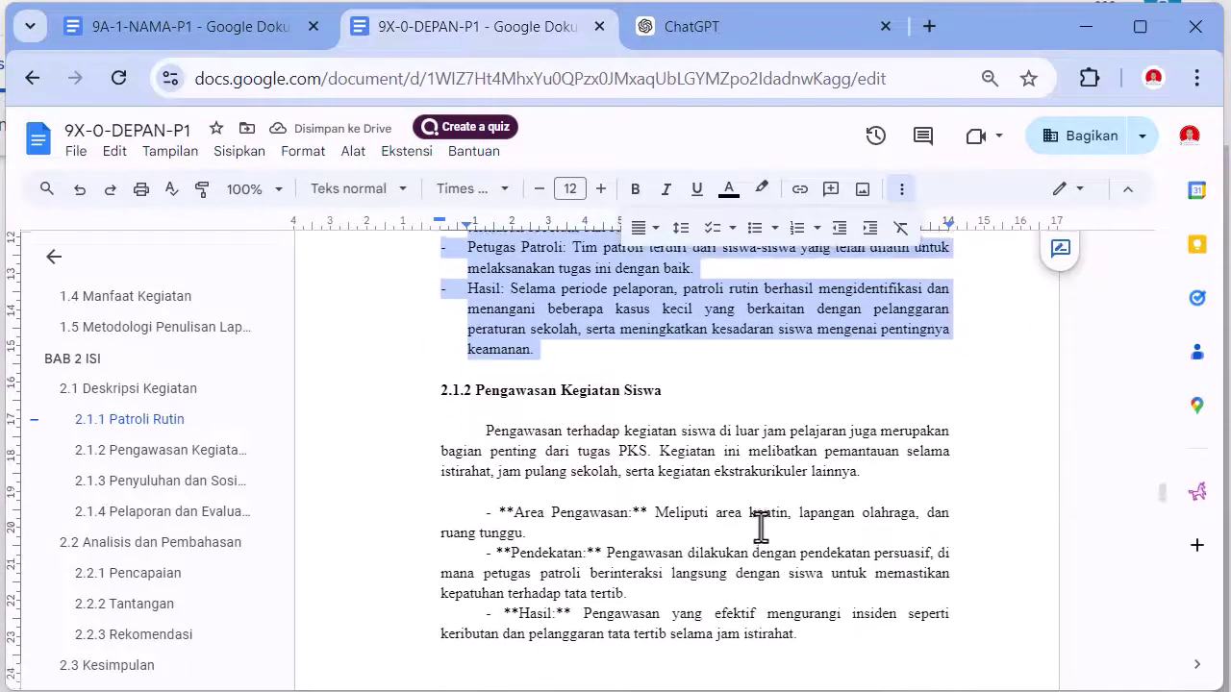
{"action": "scroll", "coordinate": [730, 508], "scroll_direction": "up", "scroll_amount": 2}
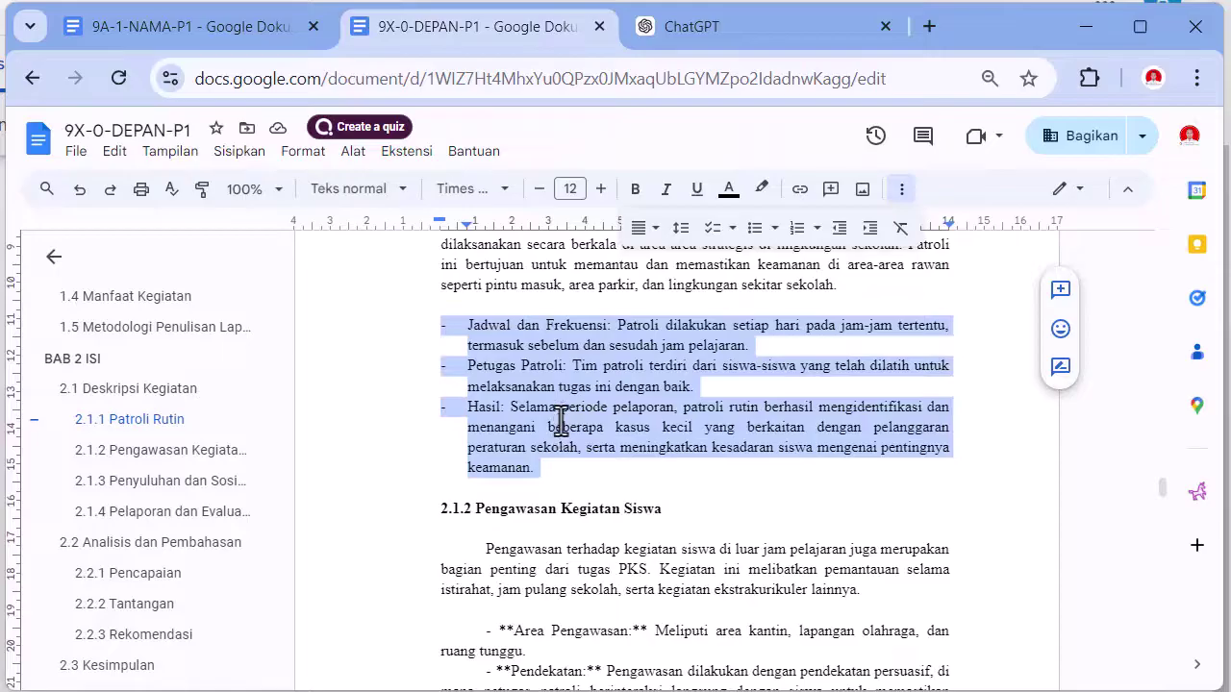
{"action": "left_click", "coordinate": [200, 188]}
{"action": "scroll", "coordinate": [673, 423], "scroll_direction": "down", "scroll_amount": 4}
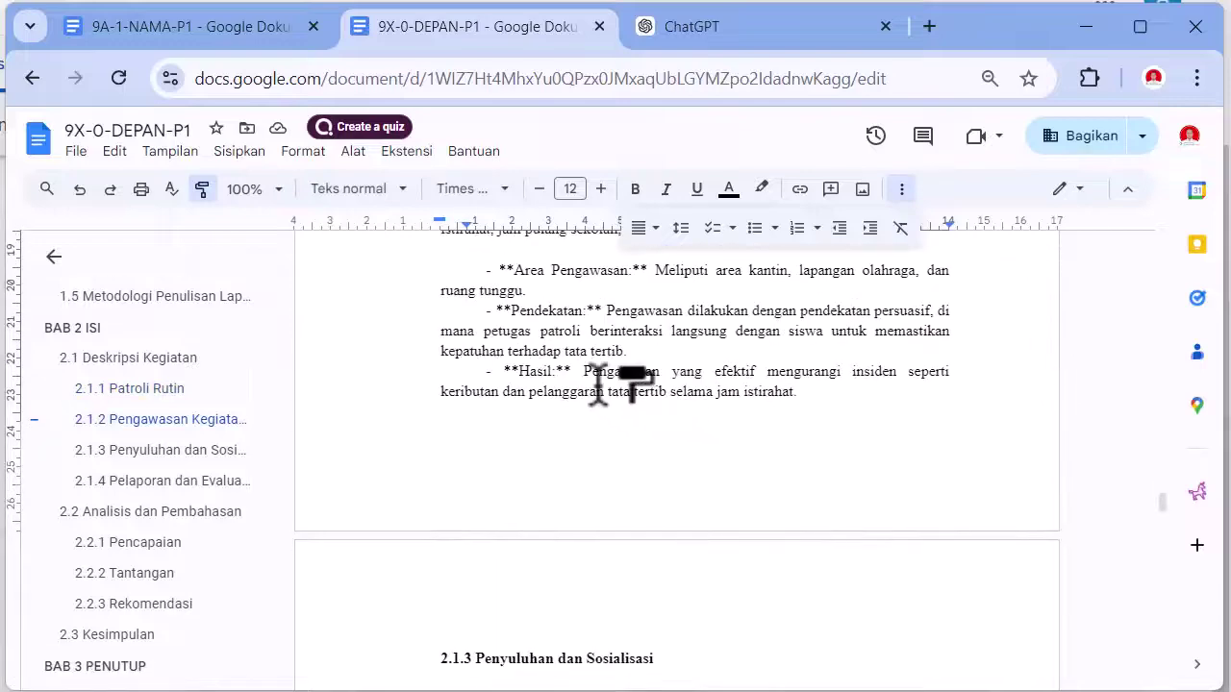
{"action": "left_click_drag", "start_coordinate": [486, 271], "coordinate": [813, 394]}
- Delete the ** before Area Pengawasan, Pendekatan and Hasil and tab each to the indent
{"action": "scroll", "coordinate": [788, 392], "scroll_direction": "up", "scroll_amount": 4}
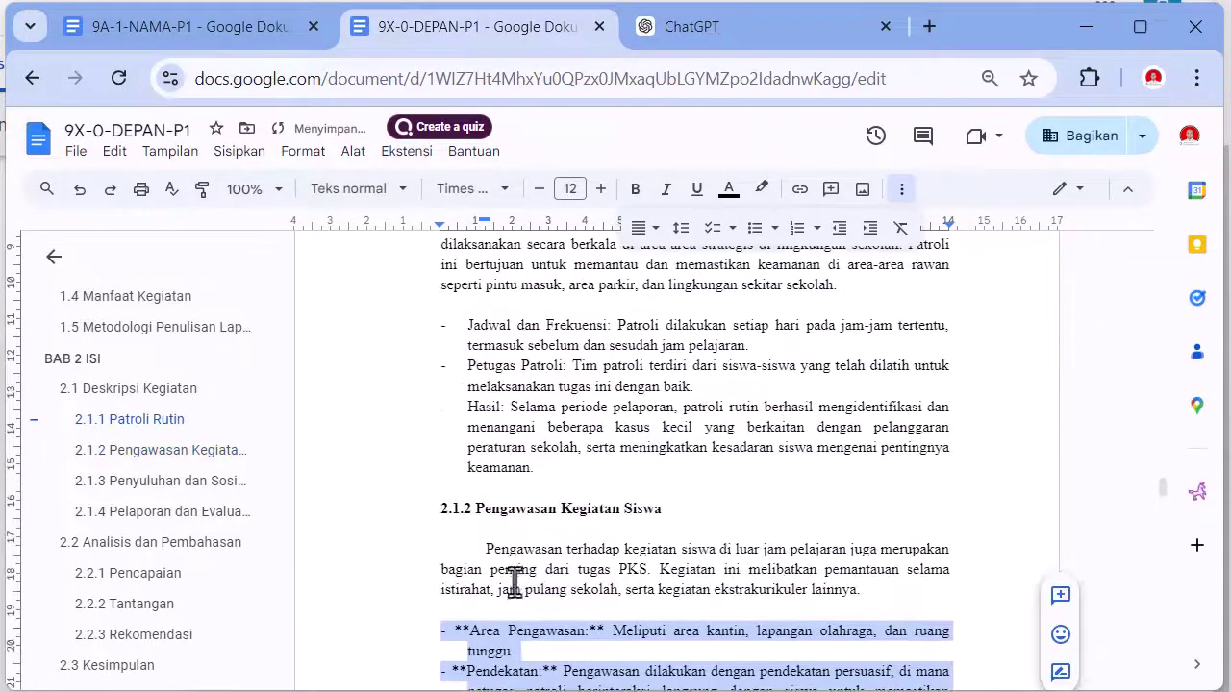
{"action": "scroll", "coordinate": [483, 596], "scroll_direction": "down", "scroll_amount": 1}
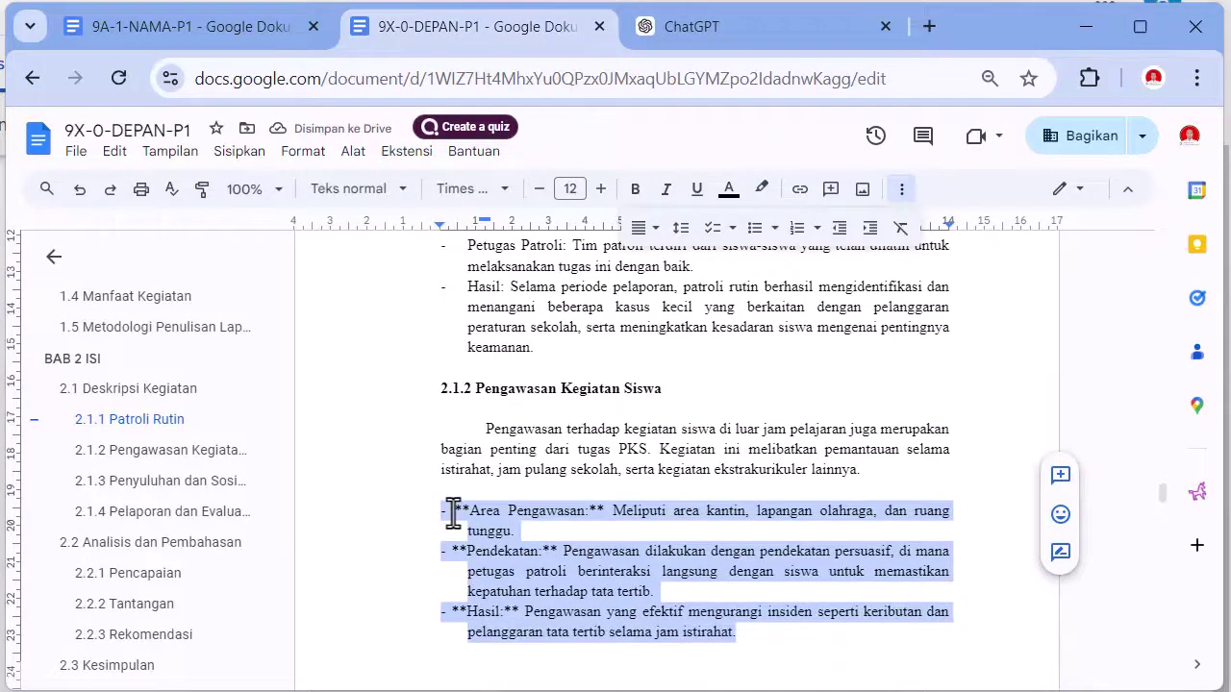
{"action": "left_click", "coordinate": [453, 513]}
{"action": "key", "text": "Delete"}
{"action": "key", "text": "Delete"}
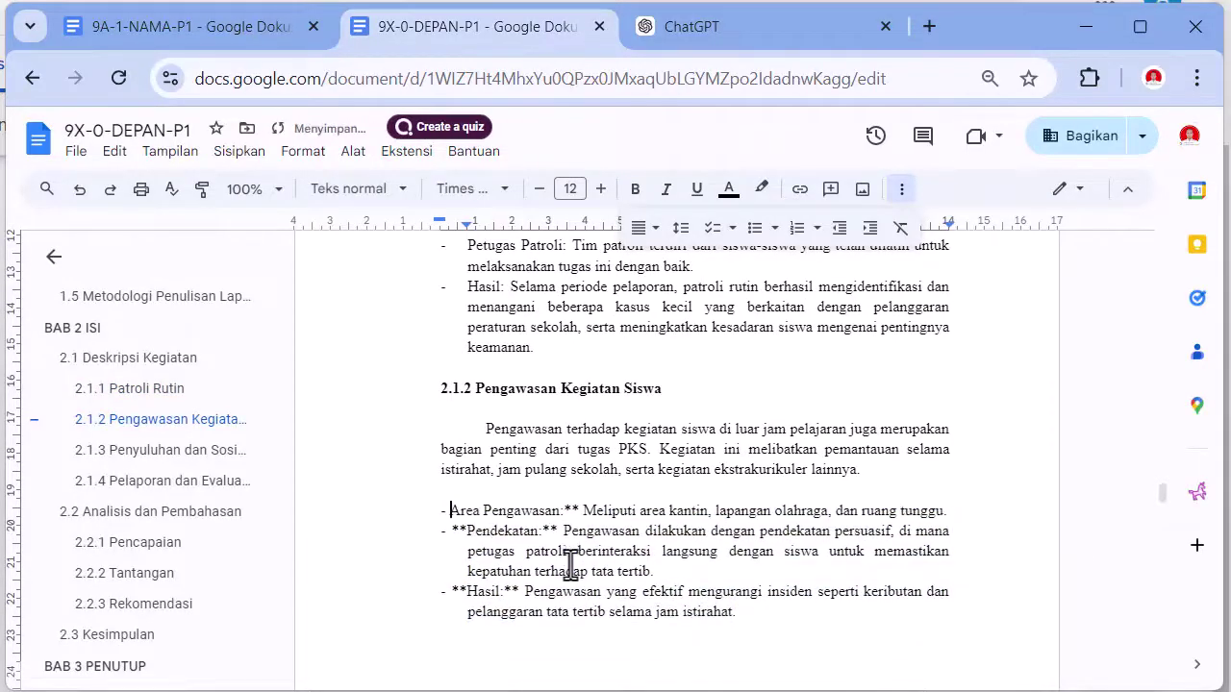
{"action": "key", "text": "Tab"}
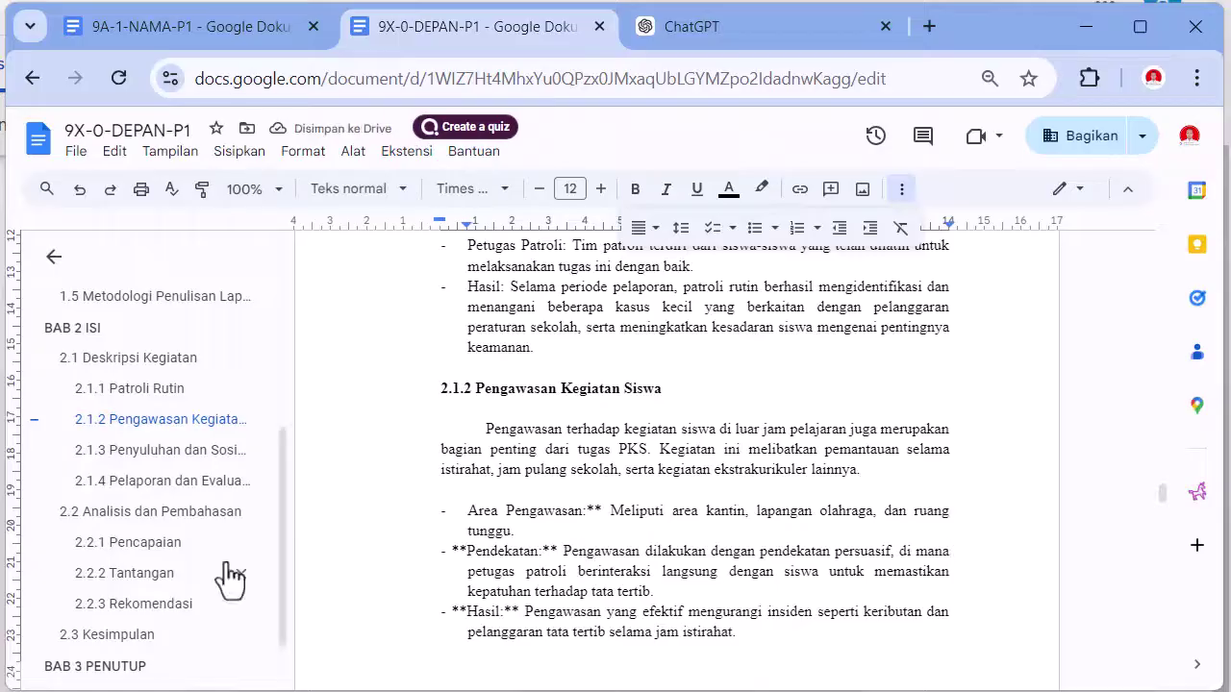
{"action": "left_click", "coordinate": [453, 551]}
{"action": "key", "text": "Delete"}
{"action": "key", "text": "Delete"}
{"action": "key", "text": "Tab"}
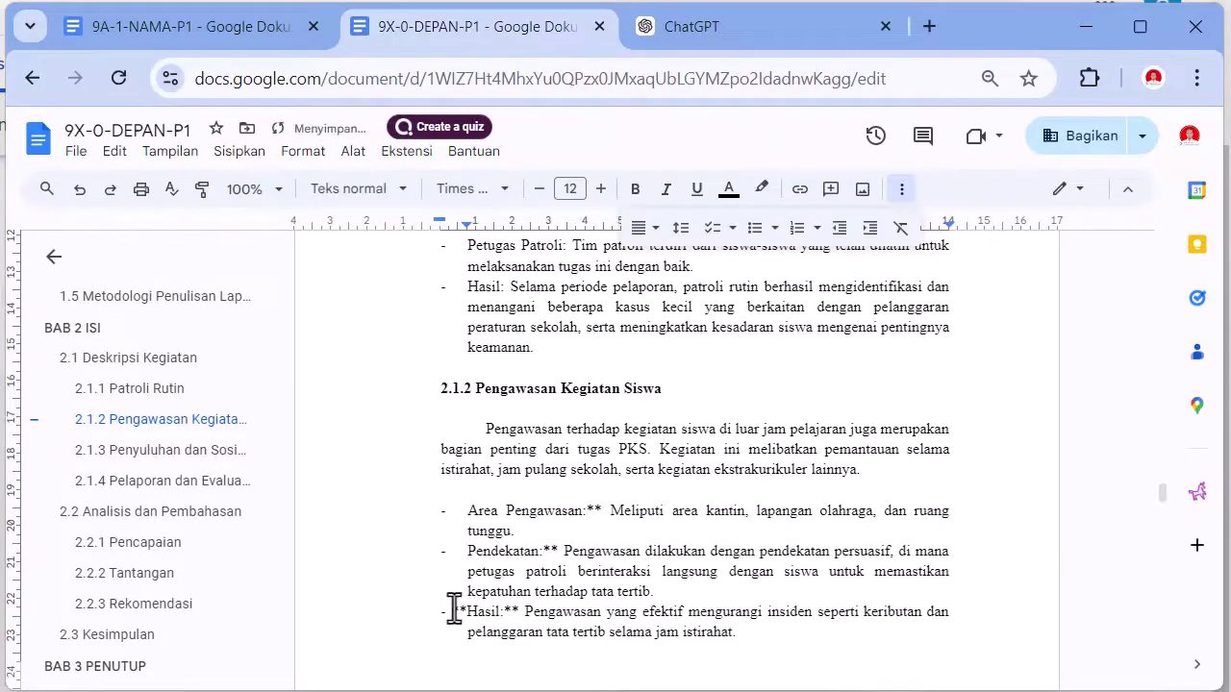
{"action": "left_click", "coordinate": [453, 611]}
{"action": "key", "text": "Delete"}
{"action": "key", "text": "Delete"}
{"action": "key", "text": "Tab"}
- Remove the ** after Area Pengawasan:, Pendekatan: and Hasil:, then select Area Pengawasan as format source
{"action": "left_click", "coordinate": [587, 517]}
{"action": "key", "text": "Delete"}
{"action": "key", "text": "Delete"}
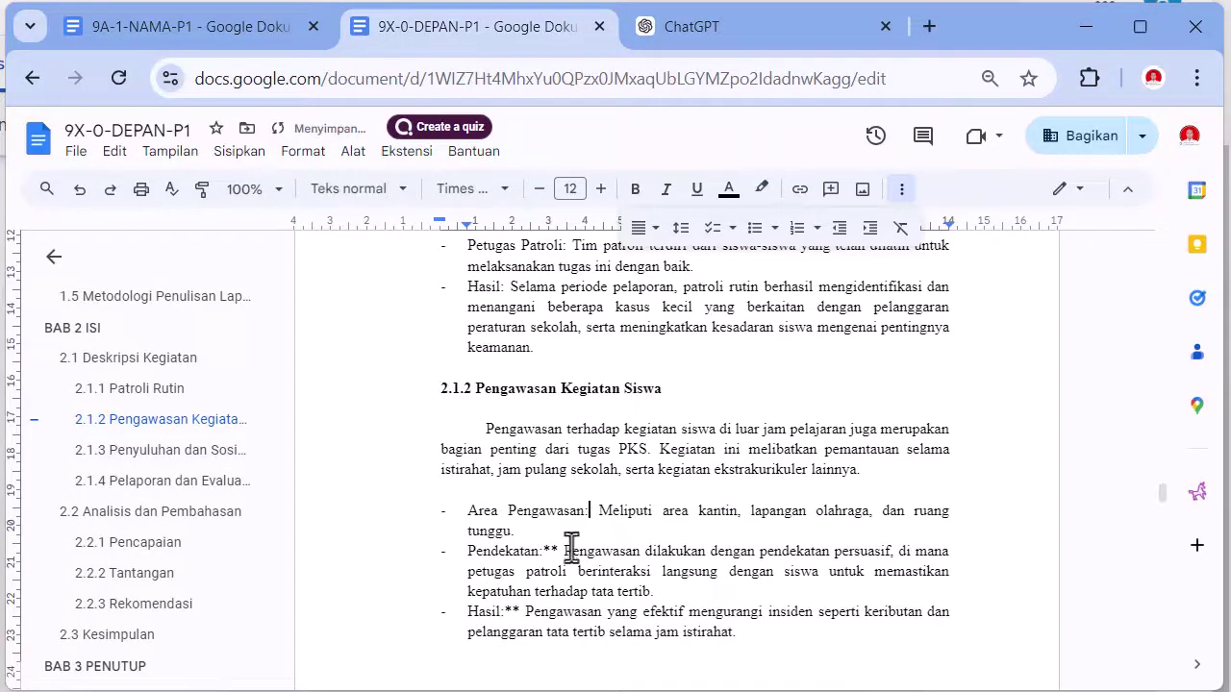
{"action": "key", "text": "Delete"}
{"action": "key", "text": "Delete"}
{"action": "left_click", "coordinate": [504, 612]}
{"action": "key", "text": "Delete"}
{"action": "key", "text": "Delete"}
{"action": "scroll", "coordinate": [582, 458], "scroll_direction": "down", "scroll_amount": 5}
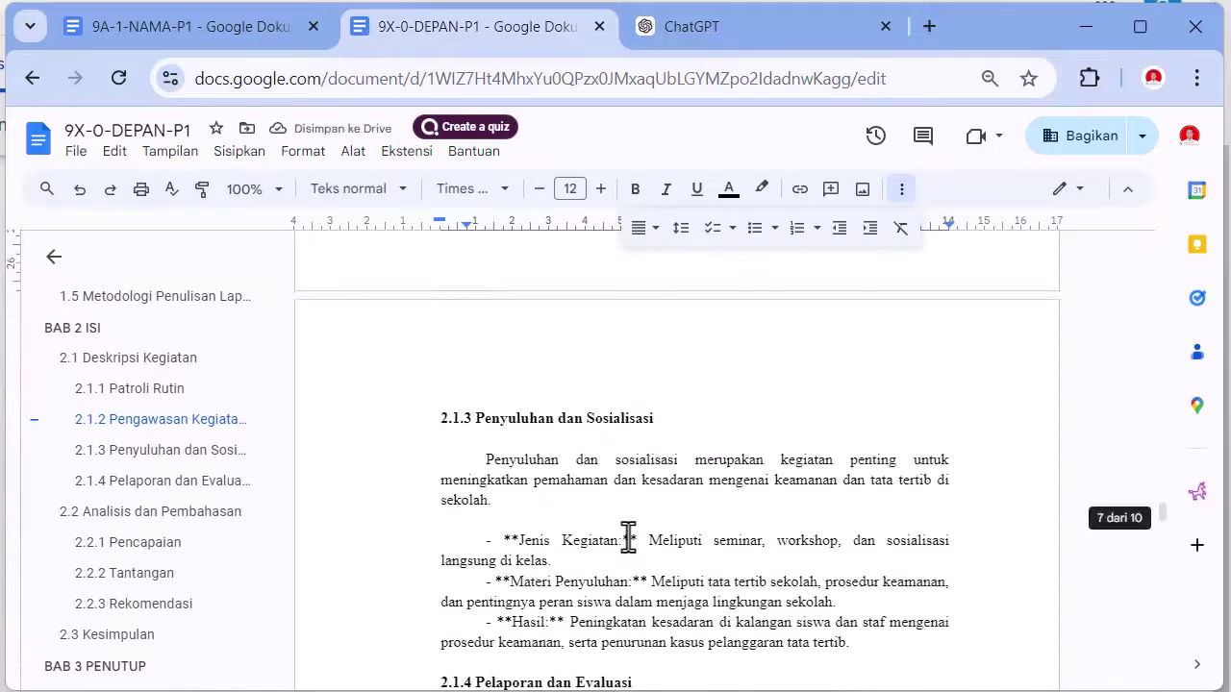
{"action": "scroll", "coordinate": [580, 459], "scroll_direction": "up", "scroll_amount": 10}
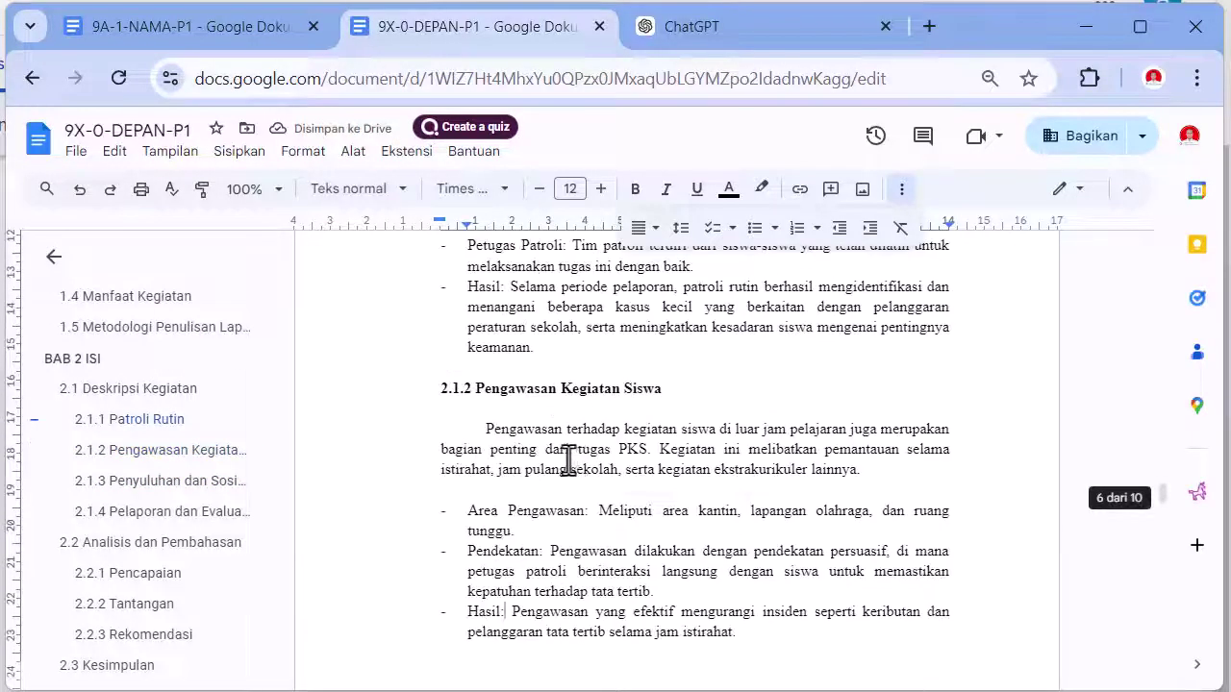
{"action": "scroll", "coordinate": [568, 459], "scroll_direction": "down", "scroll_amount": 3}
{"action": "scroll", "coordinate": [420, 319], "scroll_direction": "up", "scroll_amount": 1}
{"action": "left_click_drag", "start_coordinate": [421, 383], "coordinate": [556, 408]}
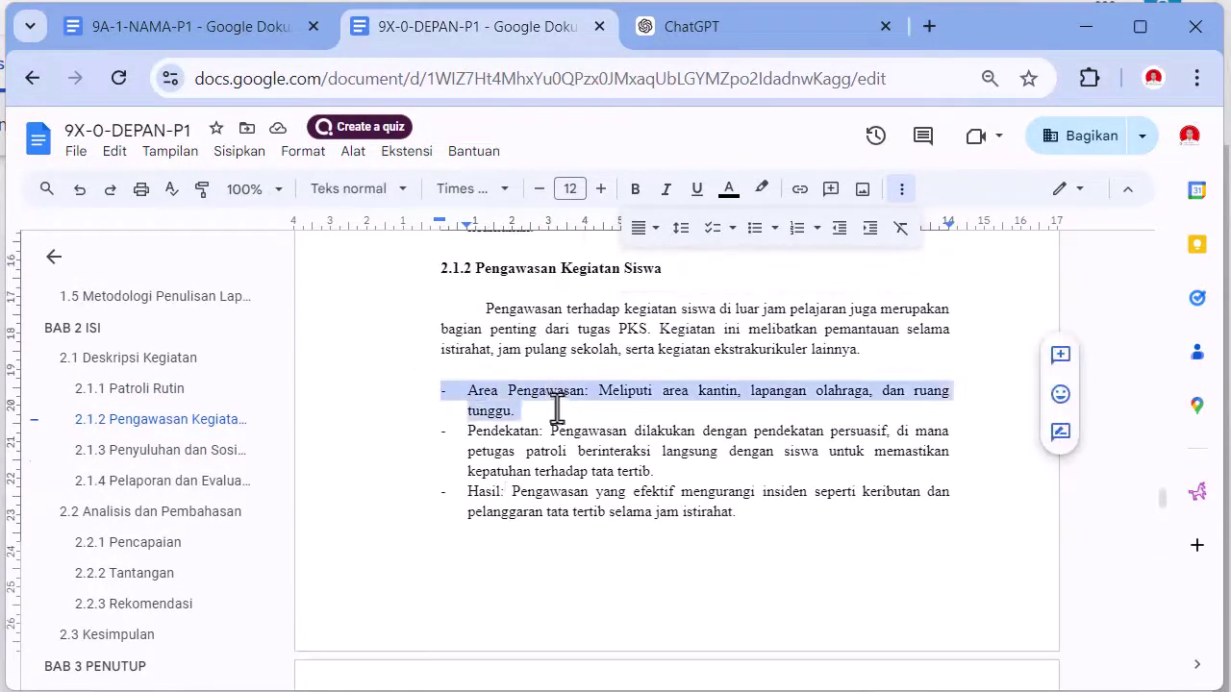
- Paint the hanging-indent list formatting onto the 2.1.3 and 2.1.4 points
{"action": "left_click", "coordinate": [202, 189]}
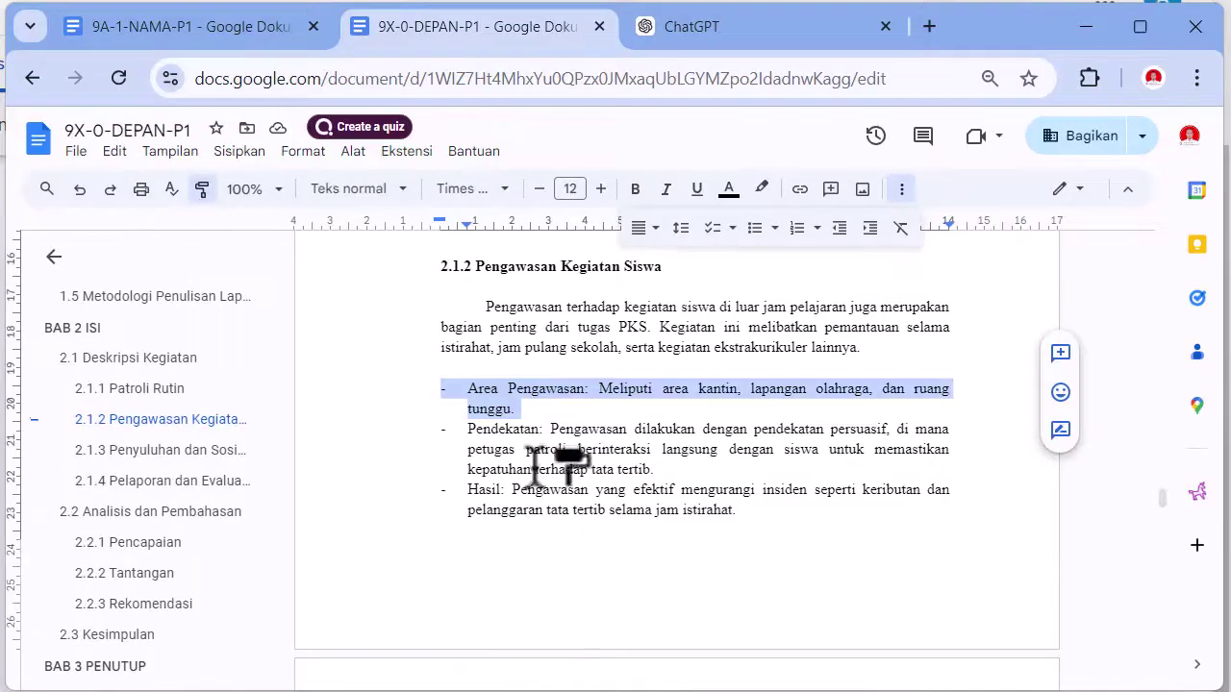
{"action": "scroll", "coordinate": [538, 461], "scroll_direction": "down", "scroll_amount": 5}
{"action": "mouse_move", "coordinate": [462, 421]}
{"action": "left_mouse_down"}
{"action": "mouse_move", "coordinate": [857, 511]}
{"action": "mouse_move", "coordinate": [876, 537]}
{"action": "left_mouse_up"}
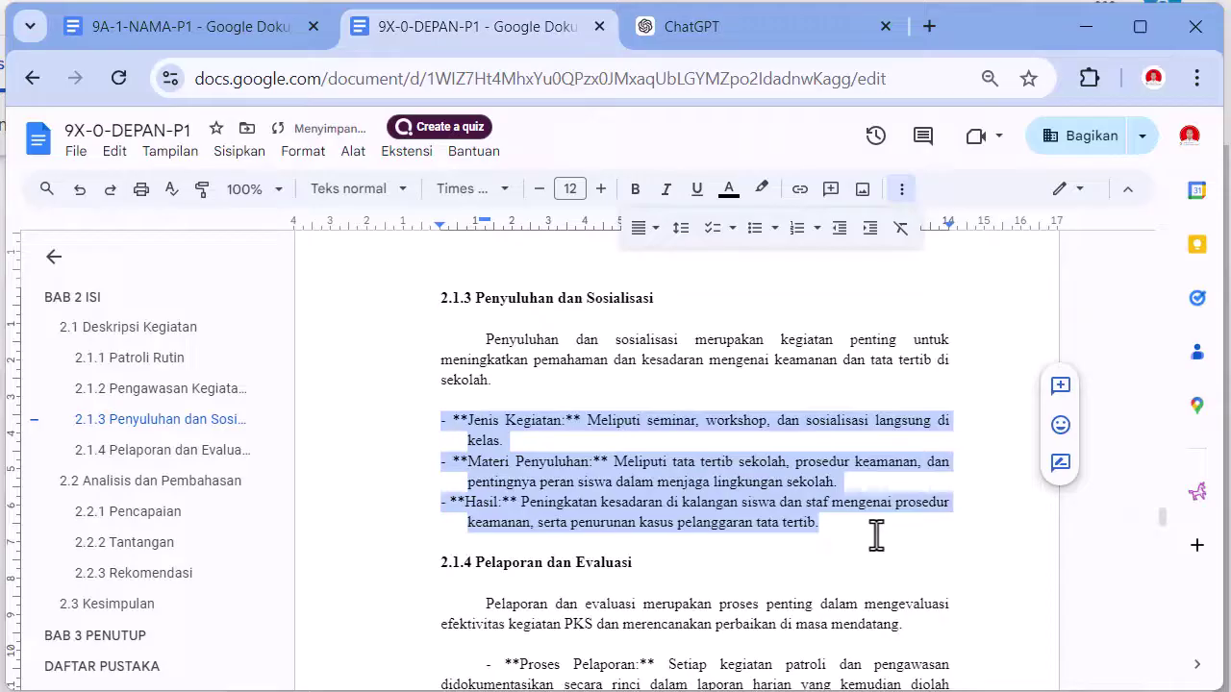
{"action": "left_click", "coordinate": [202, 189]}
{"action": "scroll", "coordinate": [452, 389], "scroll_direction": "down", "scroll_amount": 3}
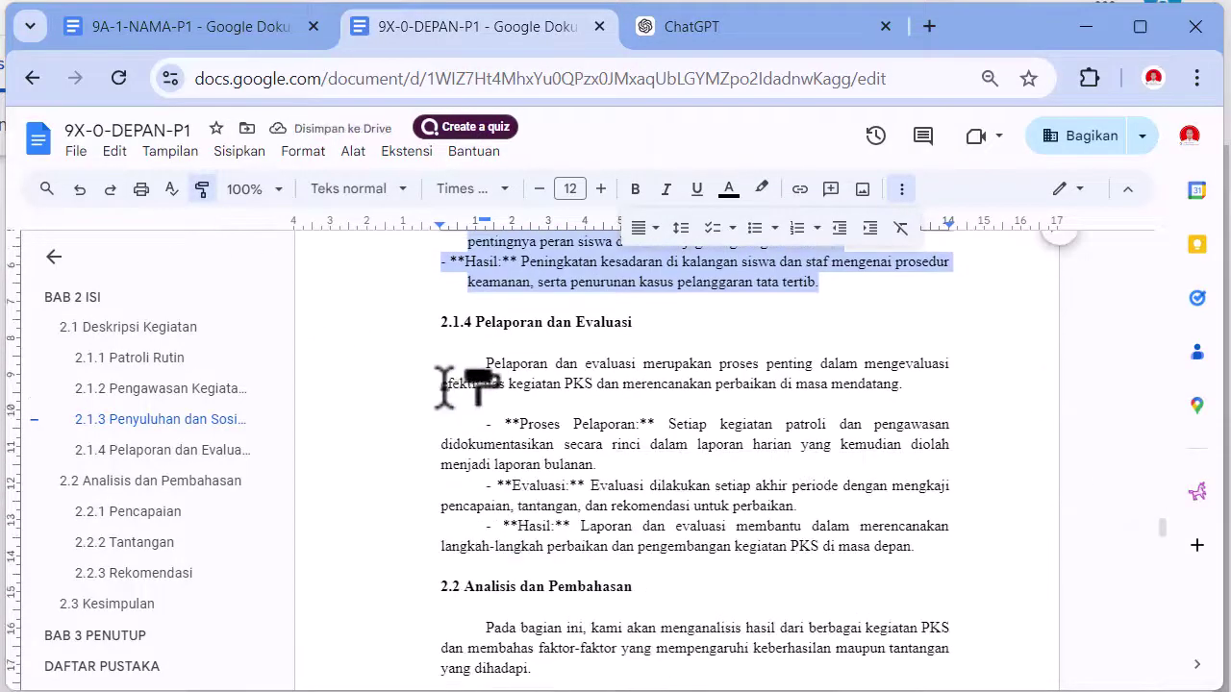
{"action": "left_click_drag", "start_coordinate": [471, 421], "coordinate": [929, 555]}
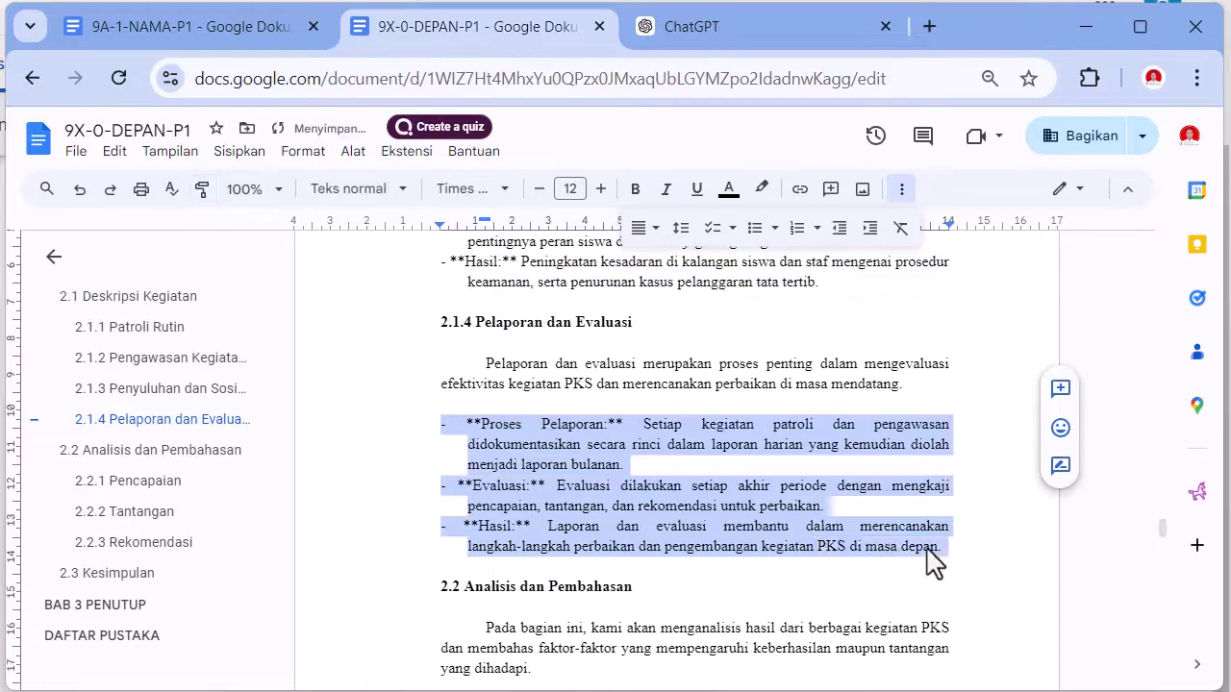
- Copy the same hanging indent onto the next list and the Tantangan and Rekomendasi bullets
{"action": "scroll", "coordinate": [637, 484], "scroll_direction": "down", "scroll_amount": 4}
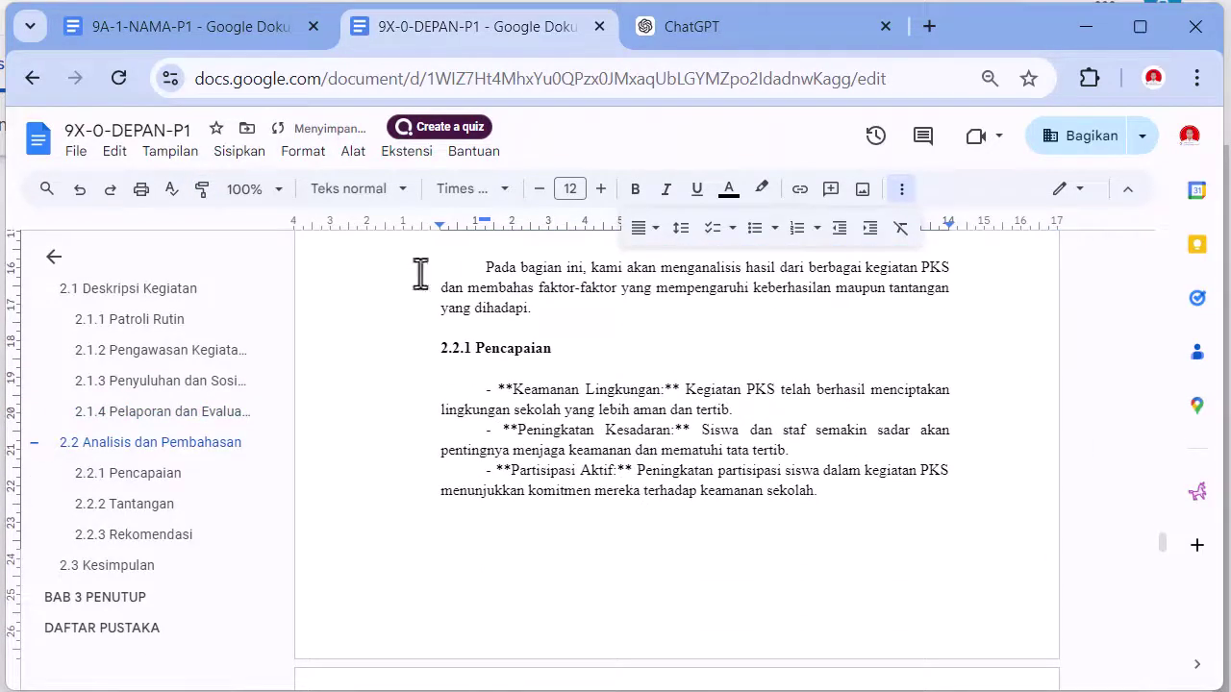
{"action": "left_click", "coordinate": [202, 189]}
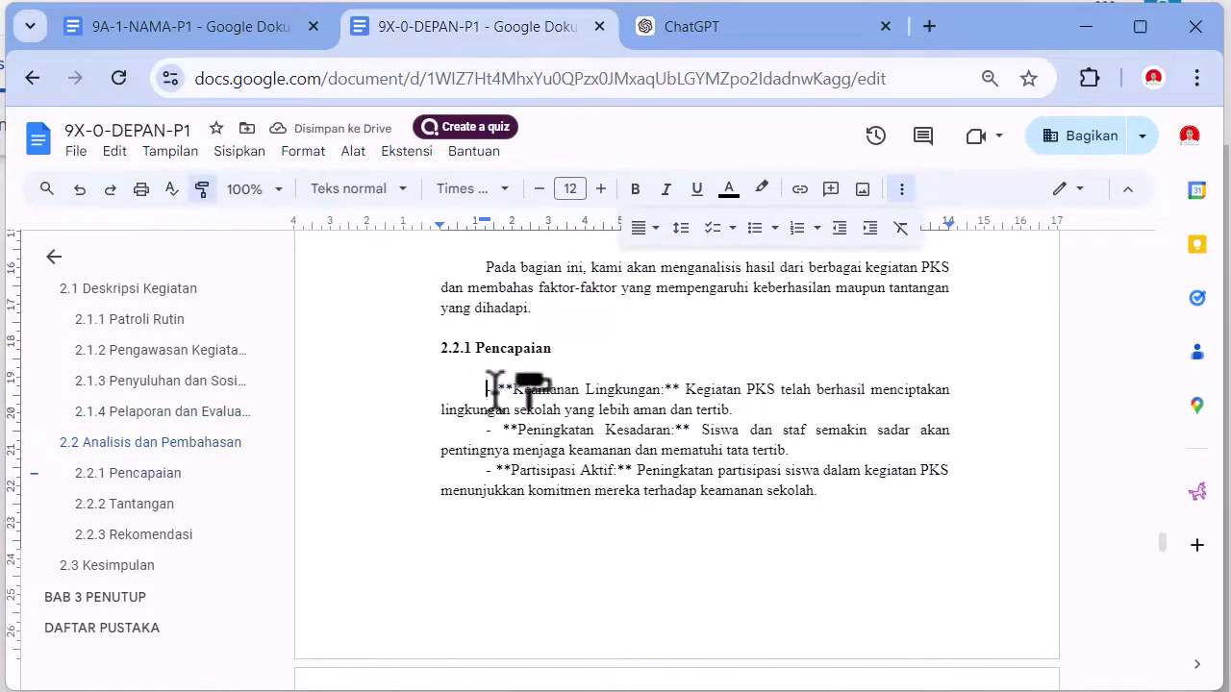
{"action": "left_click_drag", "start_coordinate": [491, 388], "coordinate": [879, 487]}
{"action": "scroll", "coordinate": [790, 486], "scroll_direction": "down", "scroll_amount": 2}
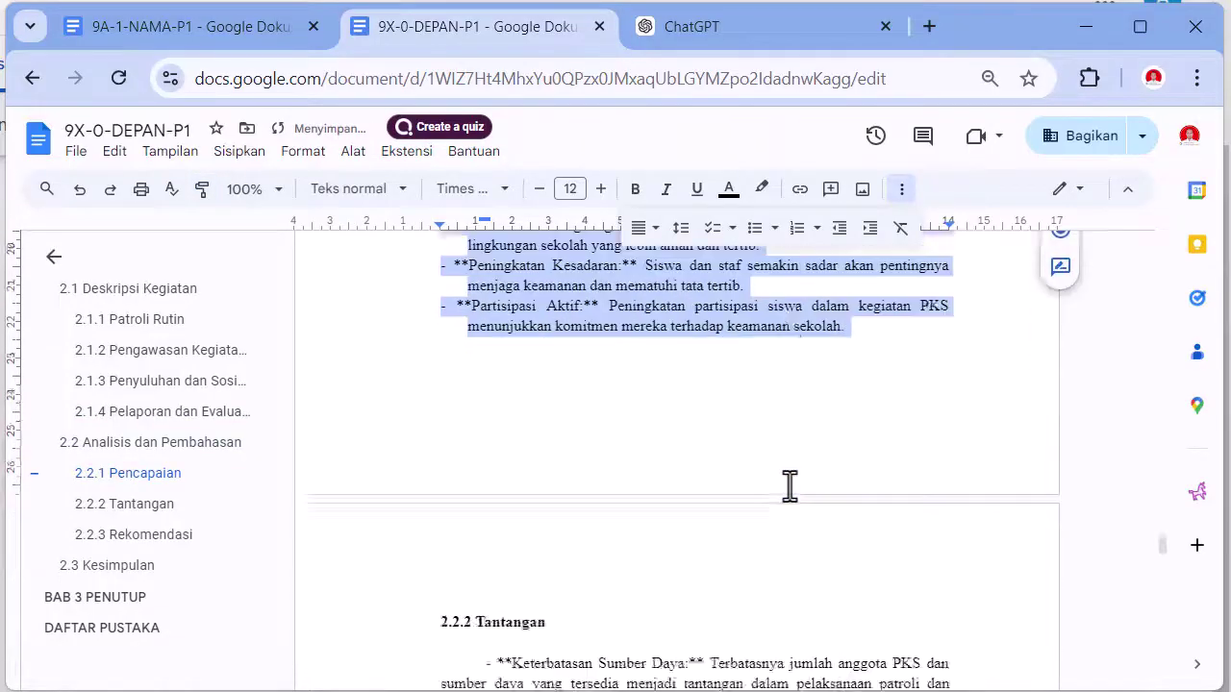
{"action": "scroll", "coordinate": [789, 486], "scroll_direction": "down", "scroll_amount": 2}
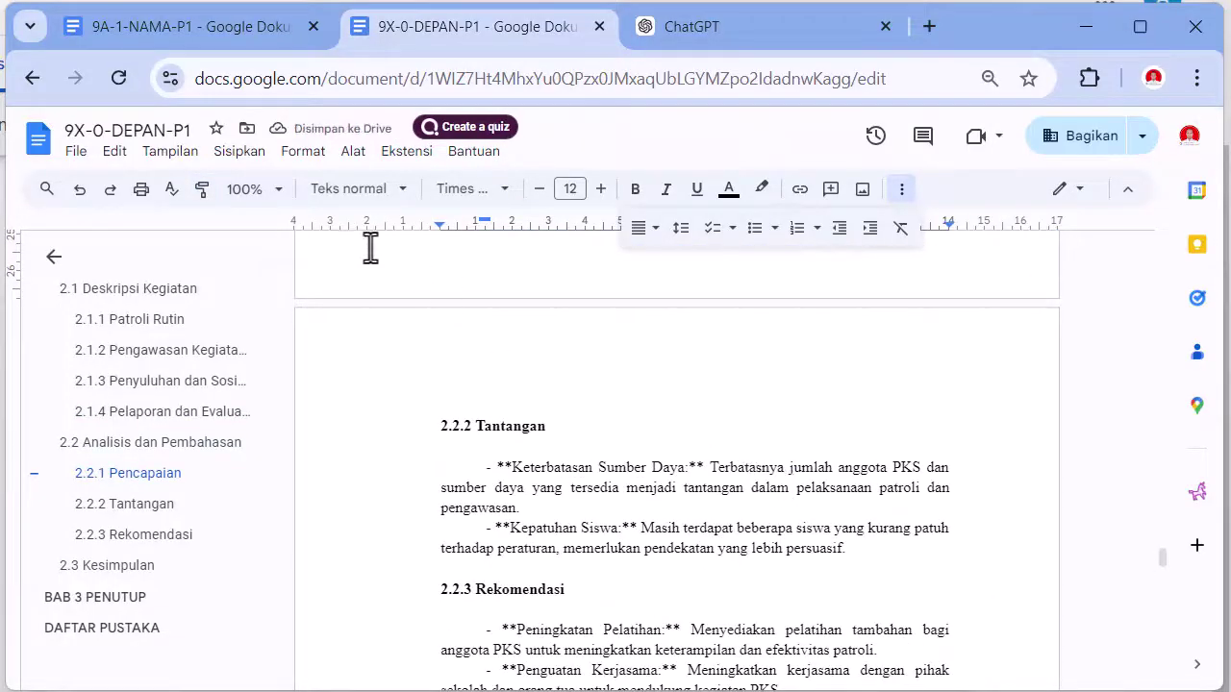
{"action": "left_click", "coordinate": [202, 188]}
{"action": "left_click_drag", "start_coordinate": [465, 469], "coordinate": [870, 555]}
{"action": "scroll", "coordinate": [419, 362], "scroll_direction": "down", "scroll_amount": 4}
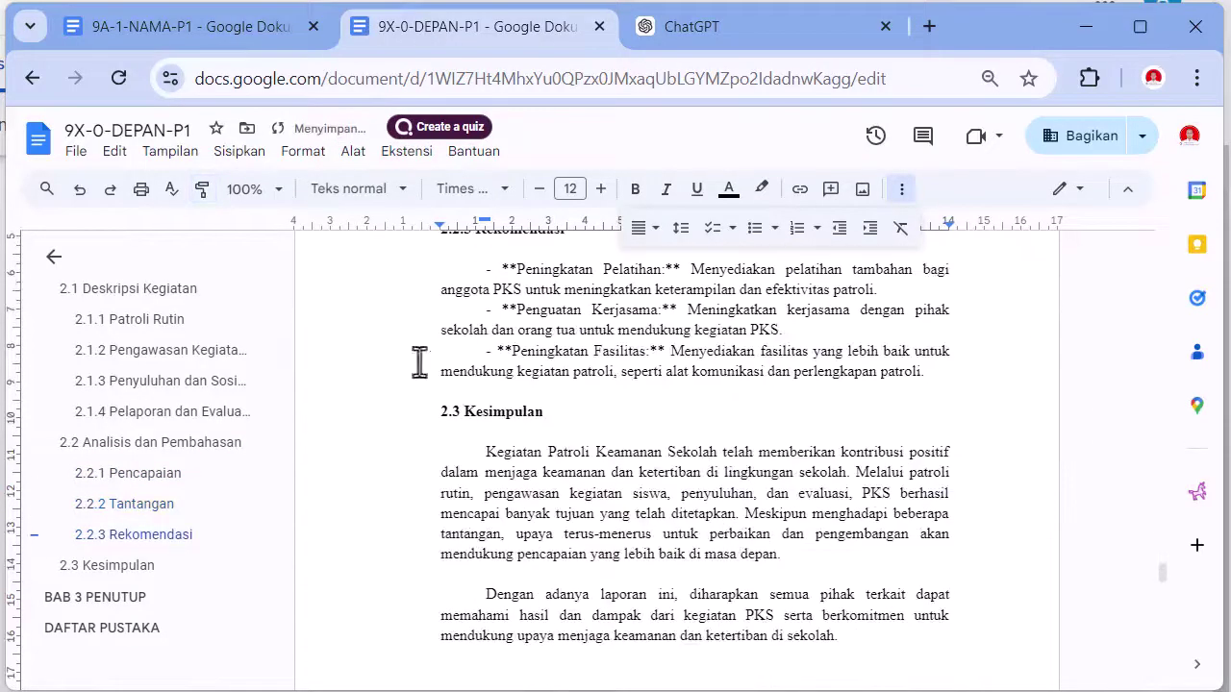
{"action": "left_click", "coordinate": [202, 188]}
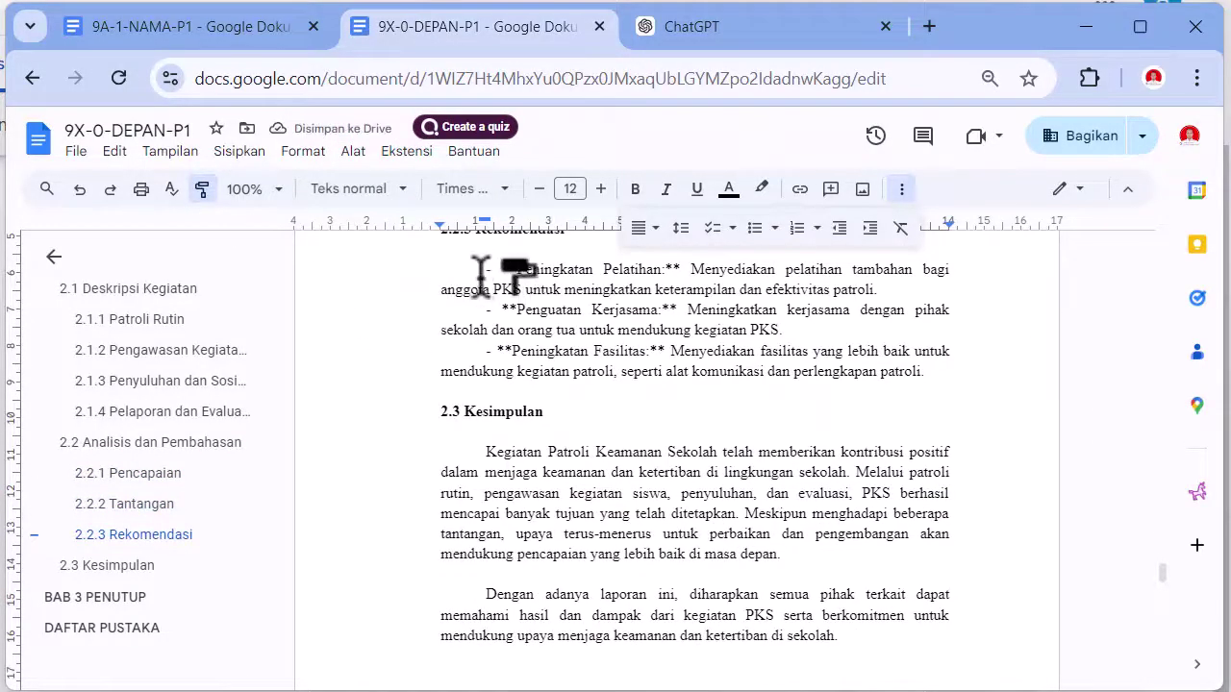
{"action": "left_click_drag", "start_coordinate": [499, 269], "coordinate": [939, 394]}
- Delete the asterisks around Jenis Kegiatan, Materi Penyuluhan and Hasil
{"action": "scroll", "coordinate": [778, 439], "scroll_direction": "up", "scroll_amount": 15}
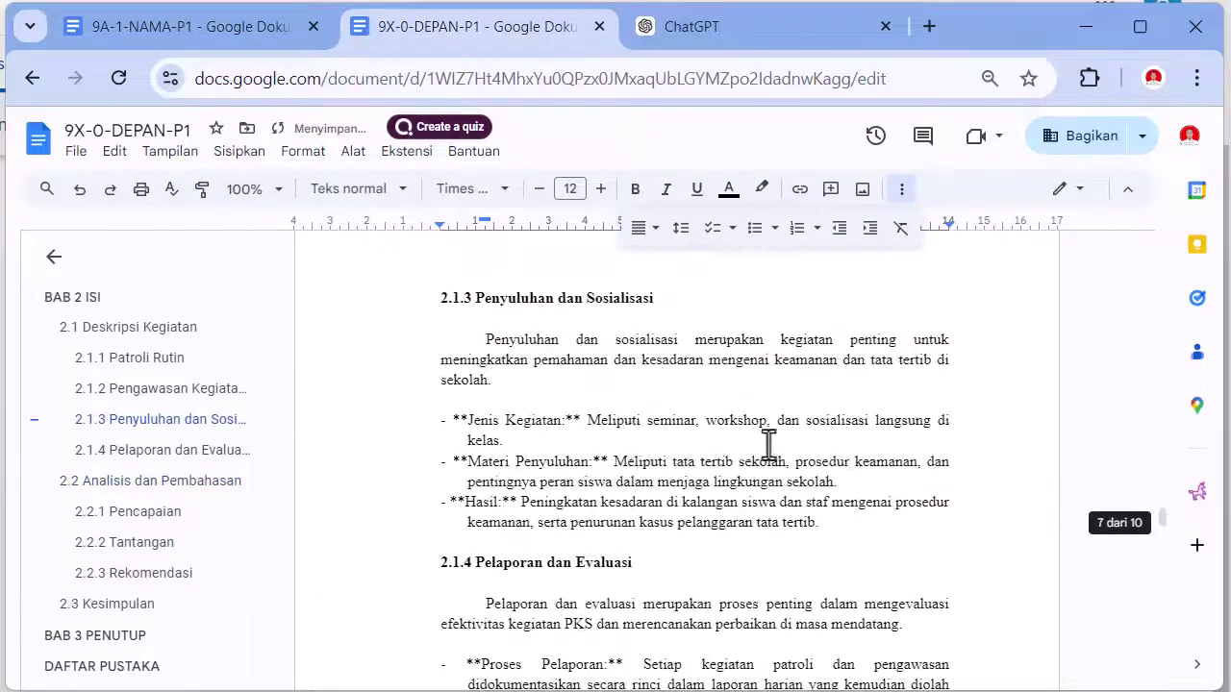
{"action": "scroll", "coordinate": [578, 419], "scroll_direction": "up", "scroll_amount": 10}
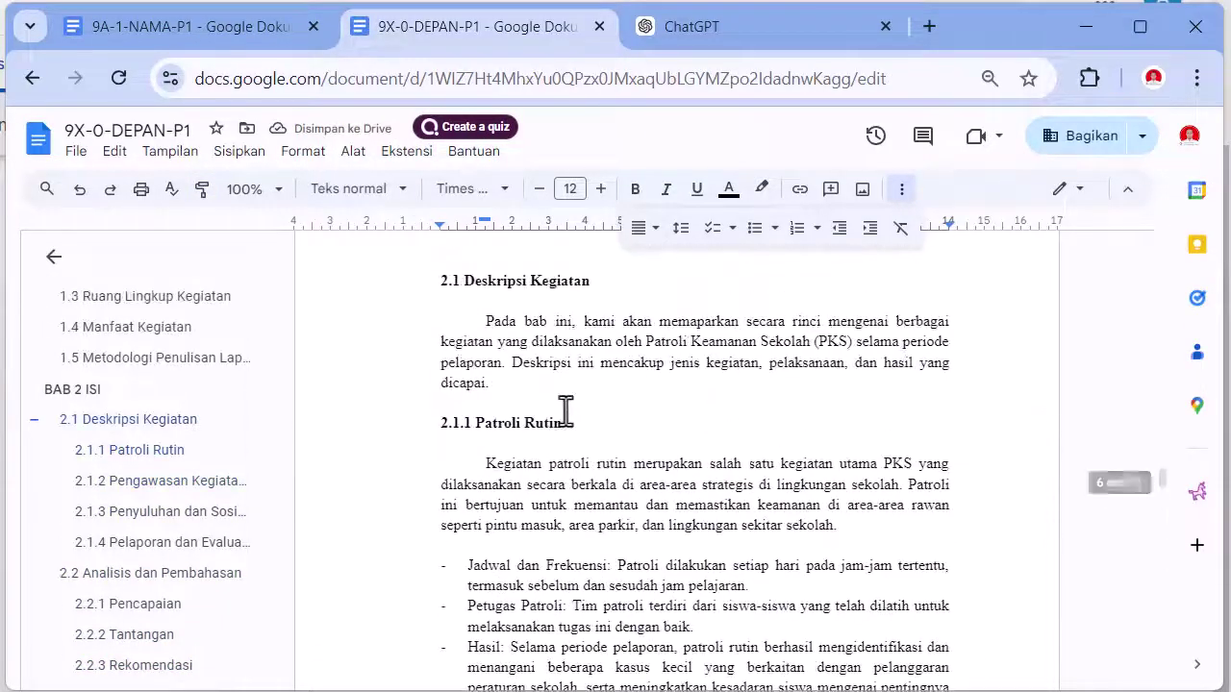
{"action": "scroll", "coordinate": [566, 409], "scroll_direction": "down", "scroll_amount": 10}
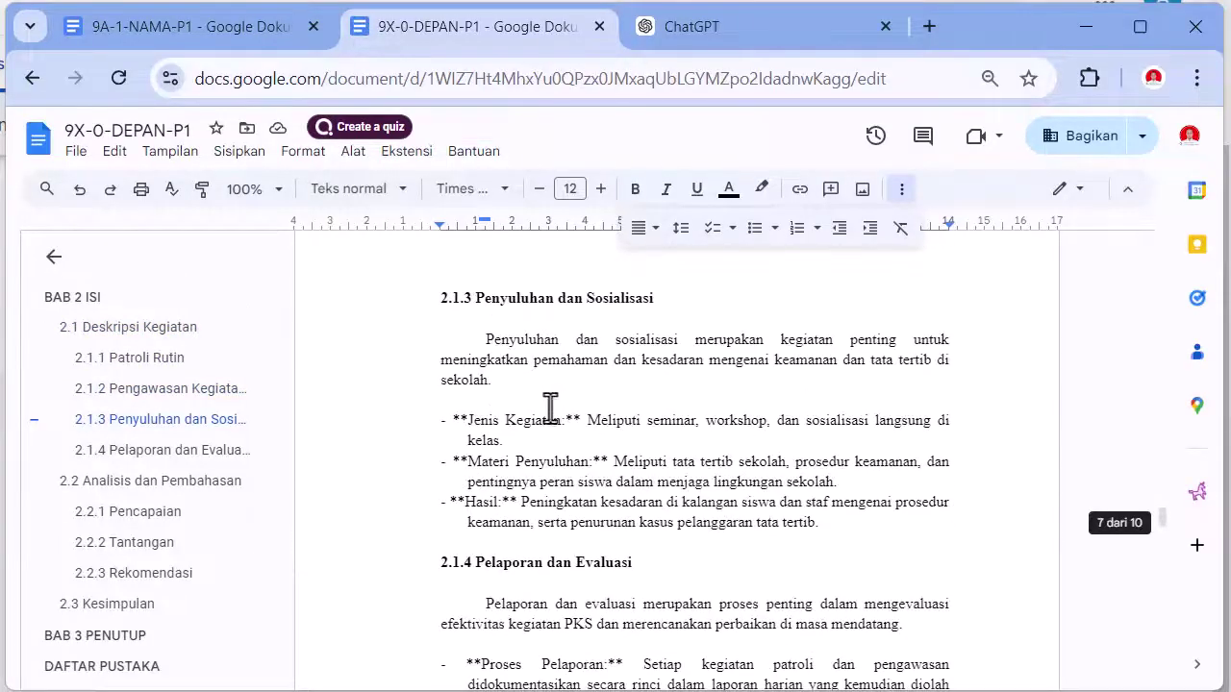
{"action": "left_click", "coordinate": [454, 421]}
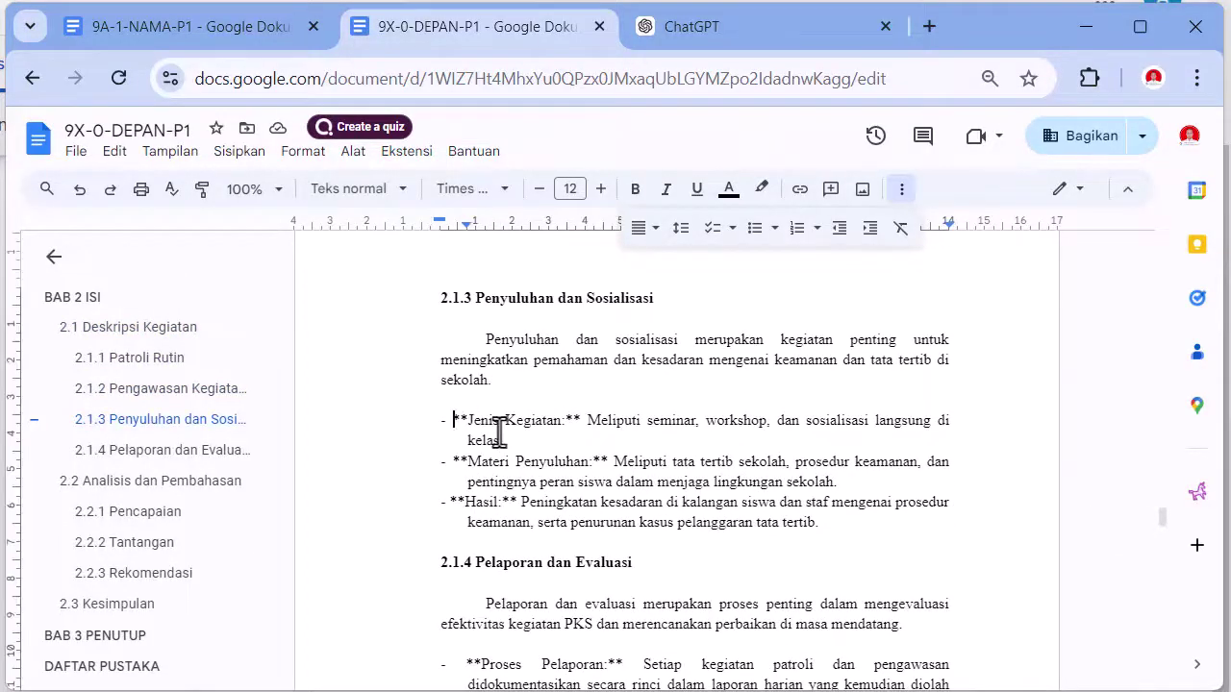
{"action": "key", "text": "Delete"}
{"action": "key", "text": "Delete"}
{"action": "left_click", "coordinate": [545, 420]}
{"action": "key", "text": "Delete"}
{"action": "key", "text": "Delete"}
{"action": "left_click", "coordinate": [455, 440]}
{"action": "key", "text": "Delete"}
{"action": "key", "text": "Delete"}
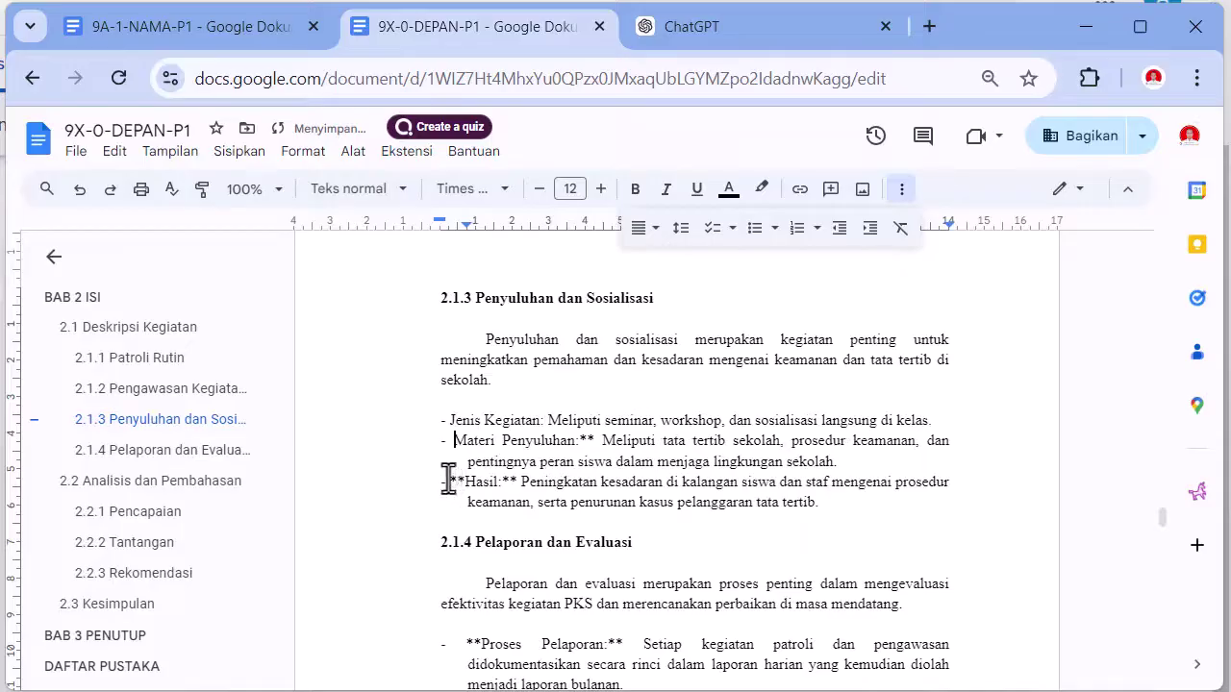
{"action": "left_click", "coordinate": [452, 482]}
{"action": "key", "text": "Delete"}
{"action": "key", "text": "Delete"}
{"action": "left_click", "coordinate": [582, 441]}
- Indent the Jenis Kegiatan, Materi Penyuluhan and Hasil bullet text to the hanging position
{"action": "left_click", "coordinate": [505, 482]}
{"action": "key", "text": "BackSpace"}
{"action": "key", "text": "BackSpace"}
{"action": "left_click", "coordinate": [451, 423]}
{"action": "key", "text": "Tab"}
{"action": "left_click", "coordinate": [453, 461]}
{"action": "key", "text": "Tab"}
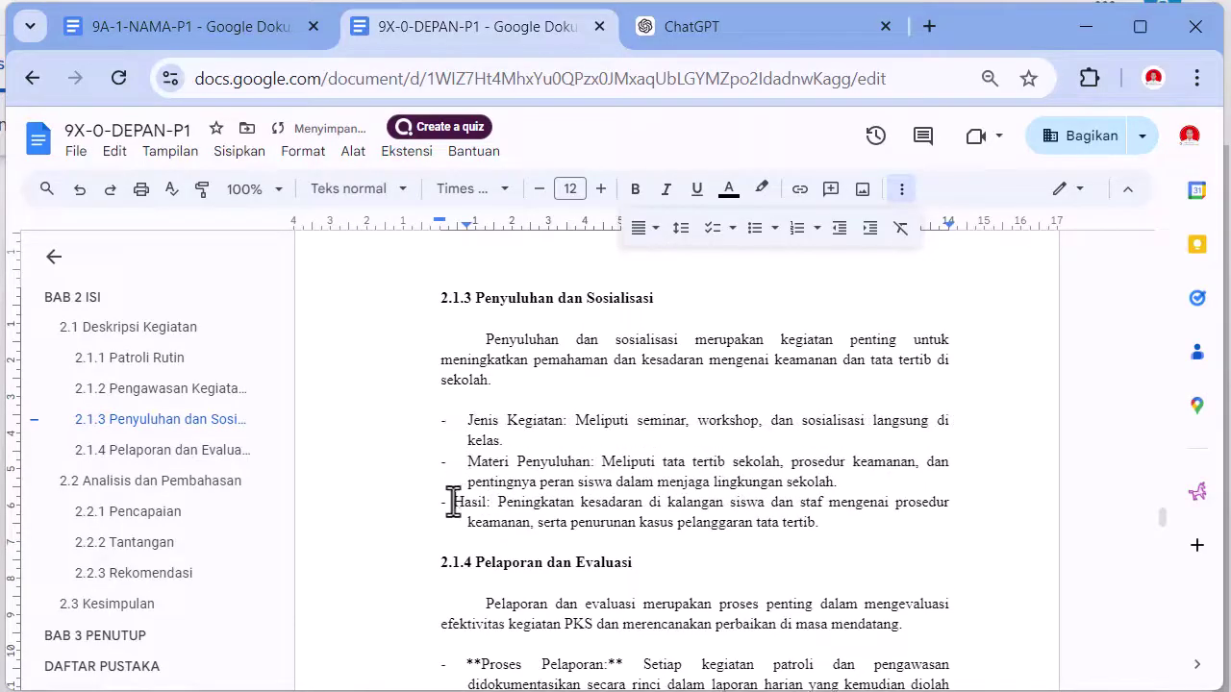
{"action": "left_click", "coordinate": [452, 502]}
{"action": "key", "text": "Tab"}
- Strip the asterisks before Proses Pelaporan and Evaluasi and tab-align the Evaluasi and Hasil bullets
{"action": "left_click", "coordinate": [460, 426]}
{"action": "key", "text": "Delete"}
{"action": "key", "text": "Delete"}
{"action": "key", "text": "Down"}
{"action": "key", "text": "Down"}
{"action": "key", "text": "Down"}
{"action": "key", "text": "Delete"}
{"action": "key", "text": "Delete"}
{"action": "key", "text": "Down"}
{"action": "key", "text": "Down"}
- Delete the remaining asterisks after Pelaporan, Evaluasi and Hasil
{"action": "key", "text": "Delete"}
{"action": "key", "text": "Delete"}
{"action": "key", "text": "Tab"}
{"action": "left_click", "coordinate": [450, 479]}
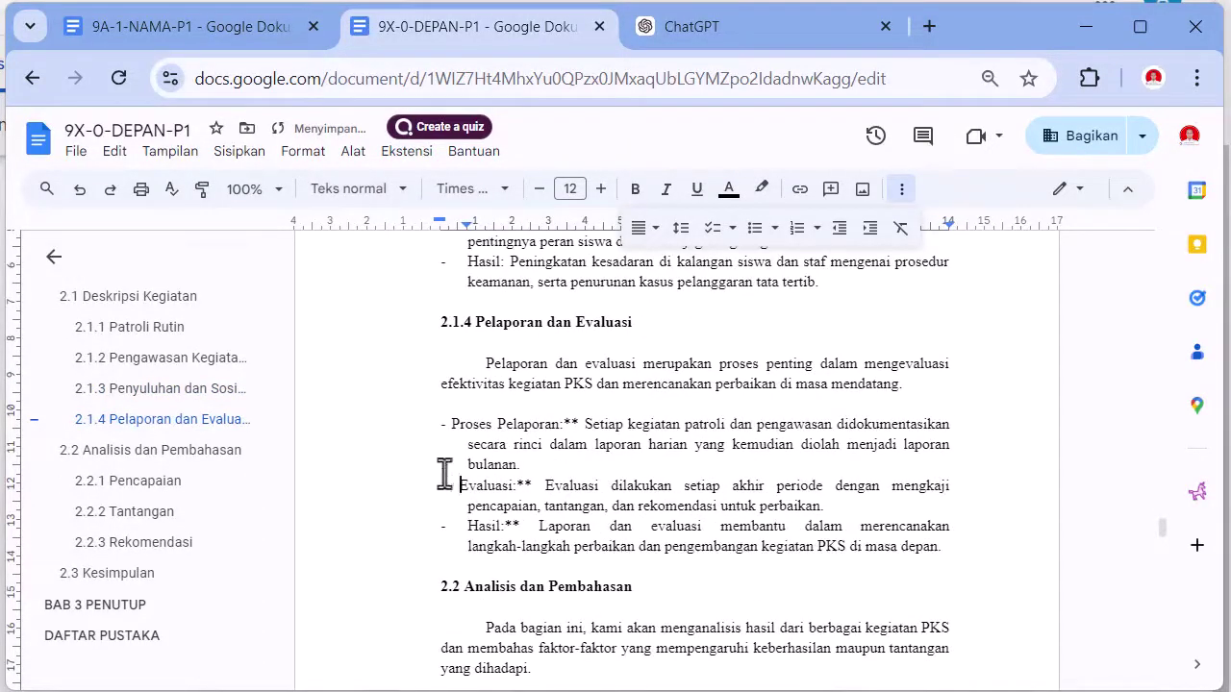
{"action": "key", "text": "Tab"}
{"action": "left_click", "coordinate": [451, 426]}
{"action": "key", "text": "Tab"}
{"action": "left_click", "coordinate": [597, 426]}
{"action": "key", "text": "Delete"}
{"action": "key", "text": "Delete"}
{"action": "left_click", "coordinate": [525, 487]}
{"action": "key", "text": "Delete"}
{"action": "key", "text": "Delete"}
{"action": "left_click", "coordinate": [505, 527]}
{"action": "key", "text": "Delete"}
{"action": "key", "text": "Delete"}
- Remove every remaining ** from the document with Find and replace, Replace all
{"action": "scroll", "coordinate": [619, 535], "scroll_direction": "down", "scroll_amount": 3}
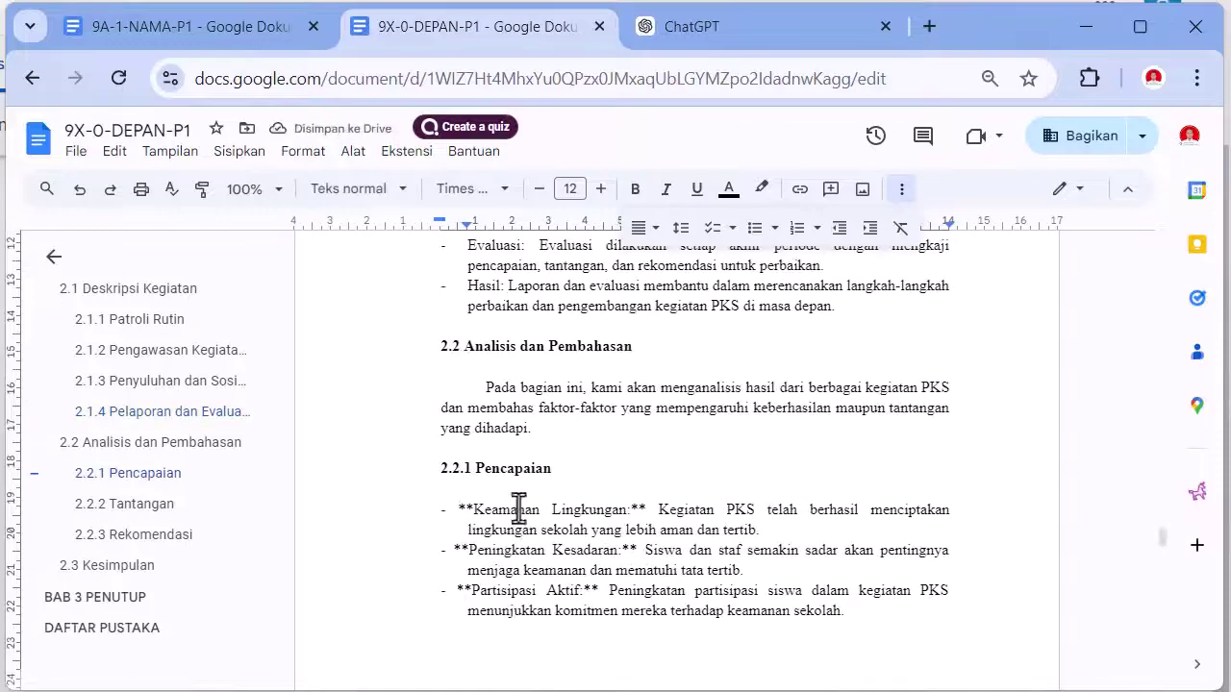
{"action": "left_click", "coordinate": [461, 512]}
{"action": "key", "text": "ctrl+h"}
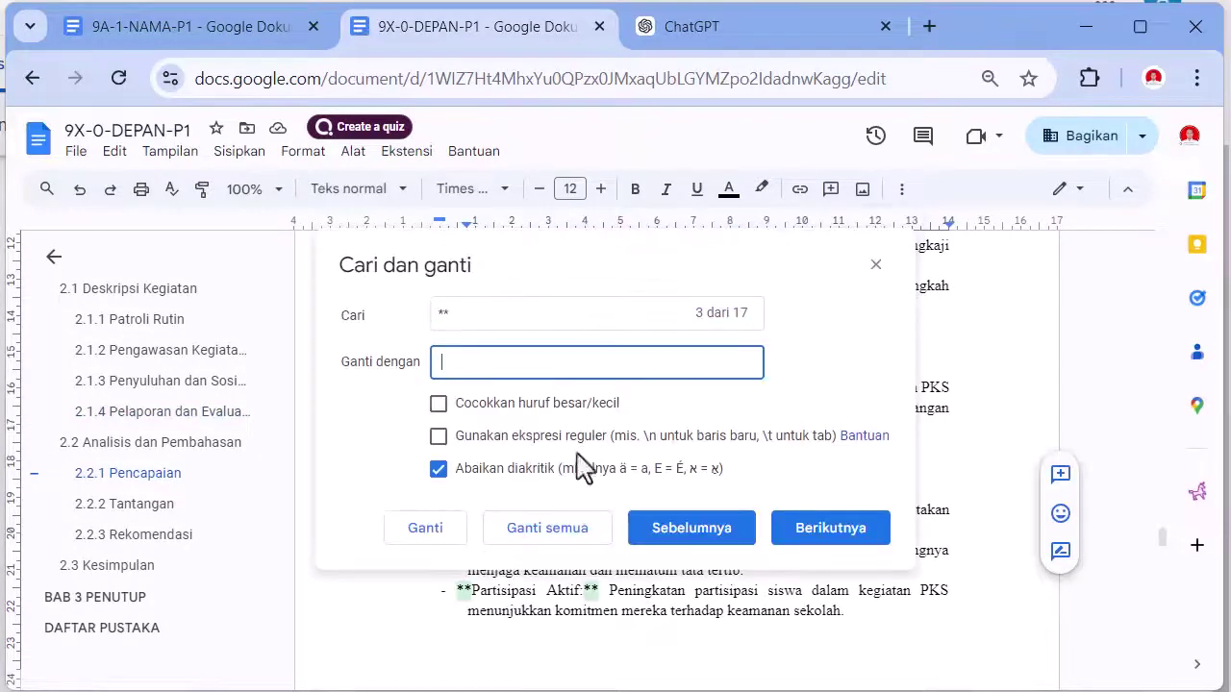
{"action": "left_click", "coordinate": [484, 599]}
{"action": "key", "text": "Escape"}
- Tab-indent the Peningkatan Fasilitas, Peningkatan Pelatihan, Keterbatasan Sumber Daya and Kepatuhan Siswa bullets
{"action": "scroll", "coordinate": [577, 404], "scroll_direction": "down", "scroll_amount": 3}
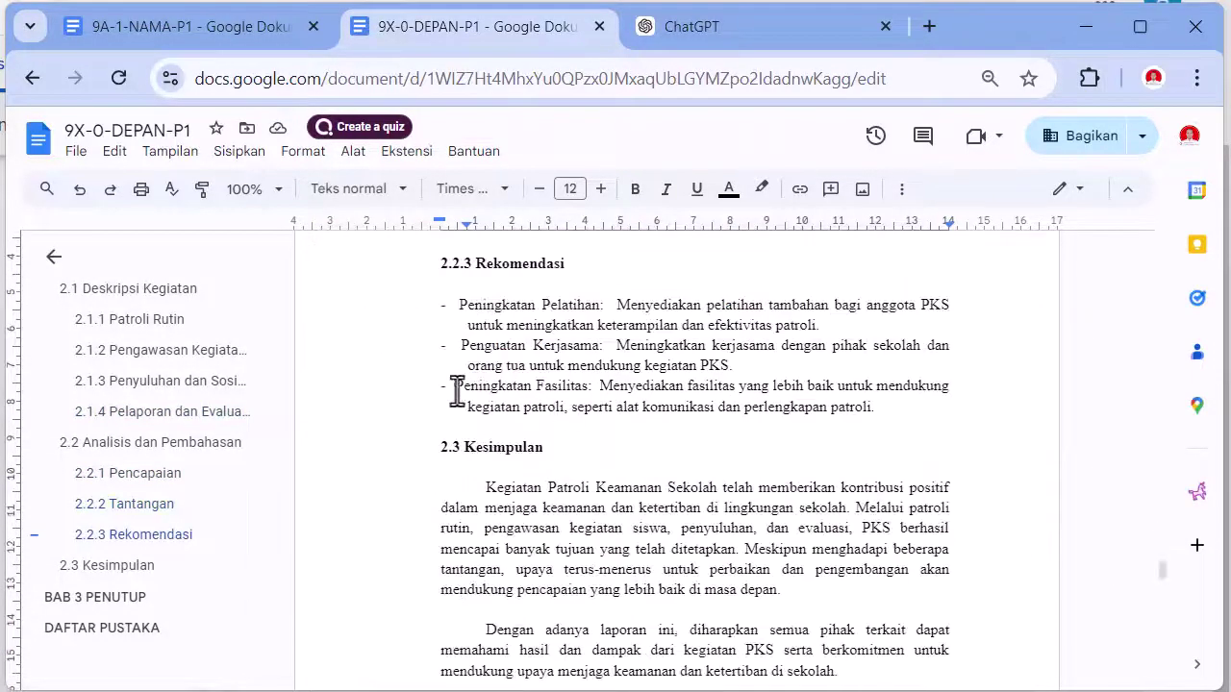
{"action": "left_click", "coordinate": [459, 388]}
{"action": "key", "text": "Tab"}
{"action": "left_click", "coordinate": [456, 321]}
{"action": "key", "text": "Tab"}
{"action": "scroll", "coordinate": [486, 348], "scroll_direction": "up", "scroll_amount": 3}
{"action": "scroll", "coordinate": [486, 348], "scroll_direction": "up", "scroll_amount": 3}
{"action": "scroll", "coordinate": [467, 468], "scroll_direction": "down", "scroll_amount": 2}
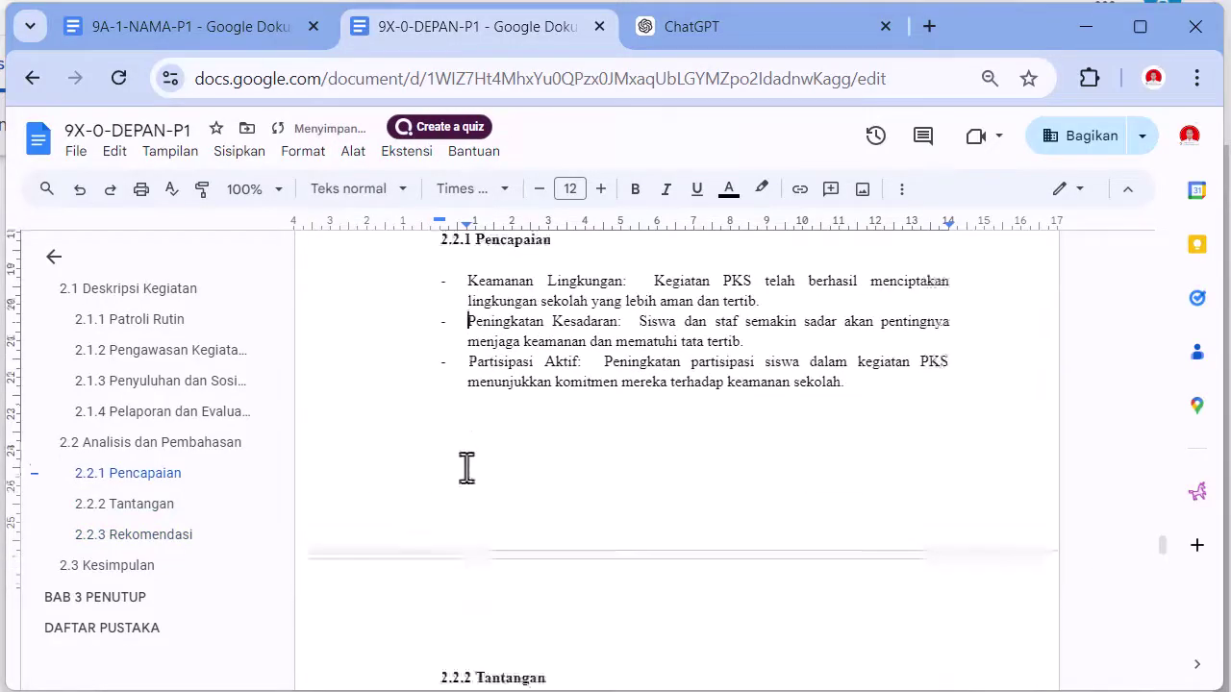
{"action": "left_click", "coordinate": [456, 503]}
{"action": "key", "text": "Tab"}
{"action": "left_click", "coordinate": [456, 580]}
{"action": "key", "text": "Tab"}
- Review the cleaned BAB 2 lists through 2.2.3 Rekomendasi and return to ChatGPT
{"action": "scroll", "coordinate": [509, 538], "scroll_direction": "down", "scroll_amount": 5}
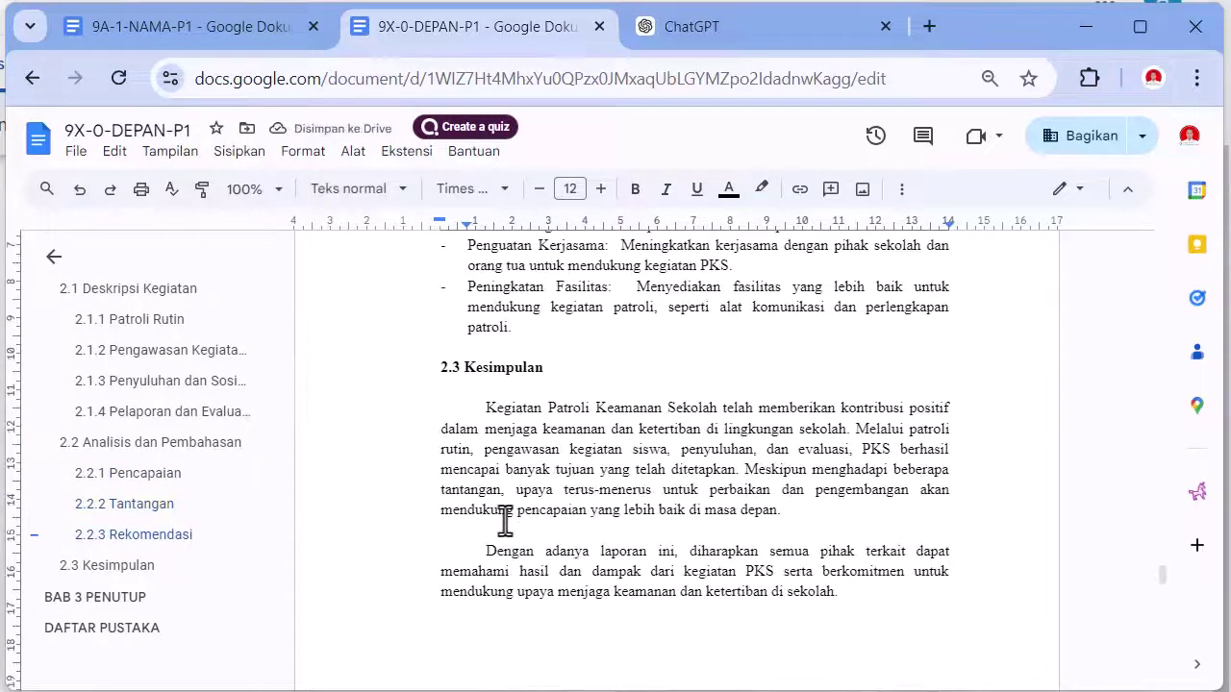
{"action": "scroll", "coordinate": [503, 516], "scroll_direction": "down", "scroll_amount": 2}
{"action": "scroll", "coordinate": [504, 522], "scroll_direction": "up", "scroll_amount": 2}
{"action": "scroll", "coordinate": [504, 522], "scroll_direction": "down", "scroll_amount": 4}
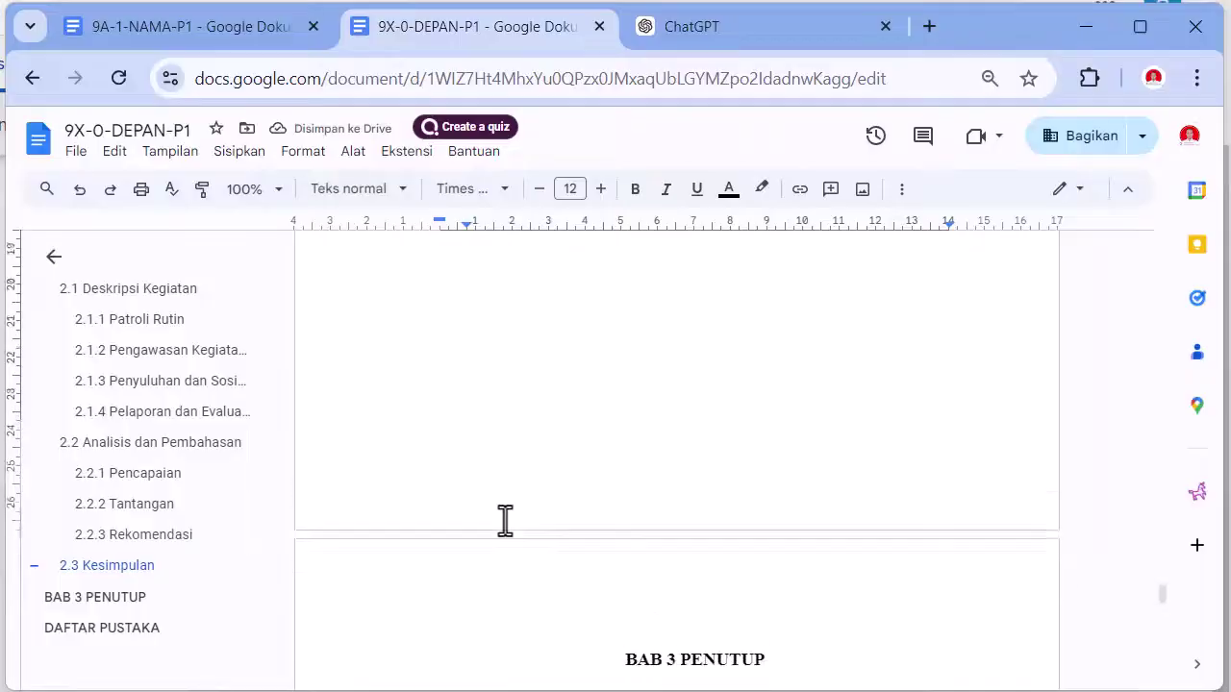
{"action": "scroll", "coordinate": [504, 523], "scroll_direction": "up", "scroll_amount": 8}
{"action": "scroll", "coordinate": [504, 522], "scroll_direction": "up", "scroll_amount": 10}
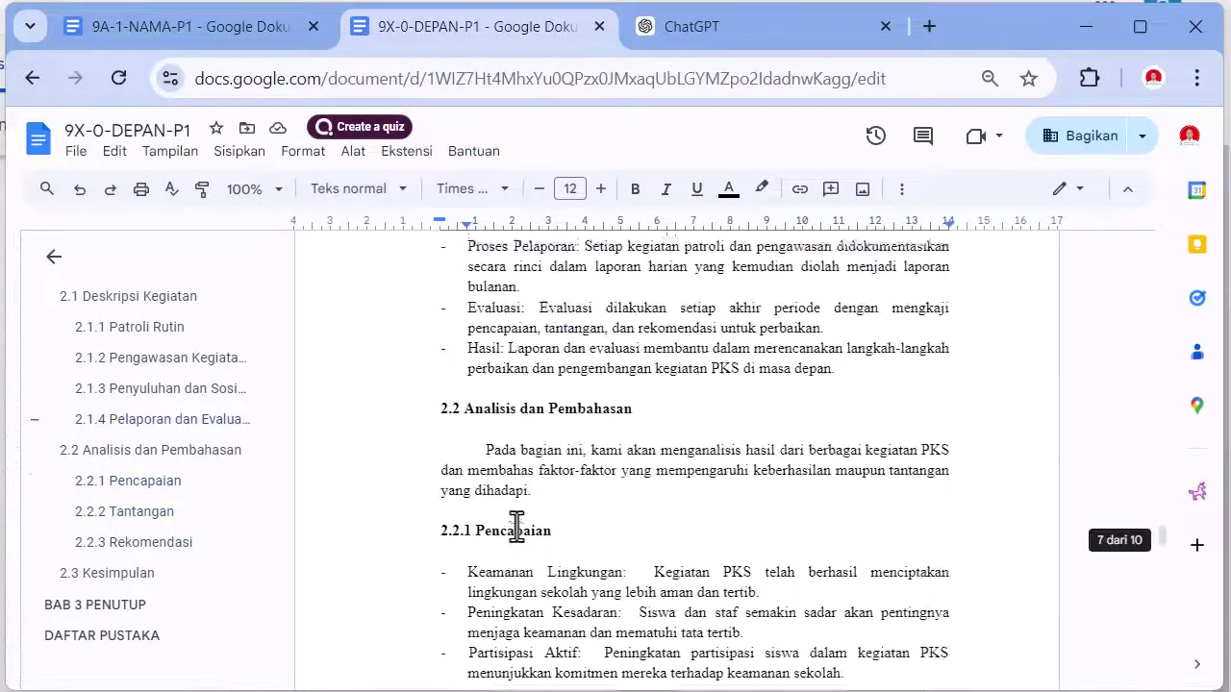
{"action": "scroll", "coordinate": [516, 525], "scroll_direction": "up", "scroll_amount": 6}
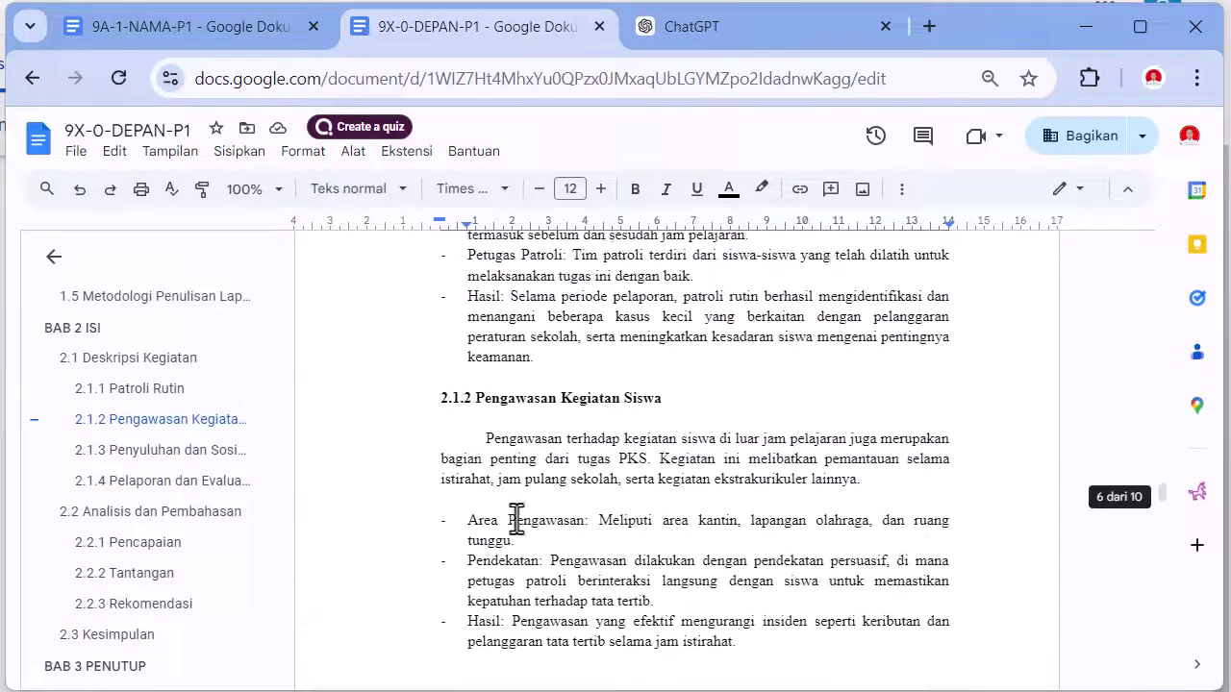
{"action": "scroll", "coordinate": [514, 516], "scroll_direction": "down", "scroll_amount": 10}
{"action": "scroll", "coordinate": [516, 519], "scroll_direction": "down", "scroll_amount": 15}
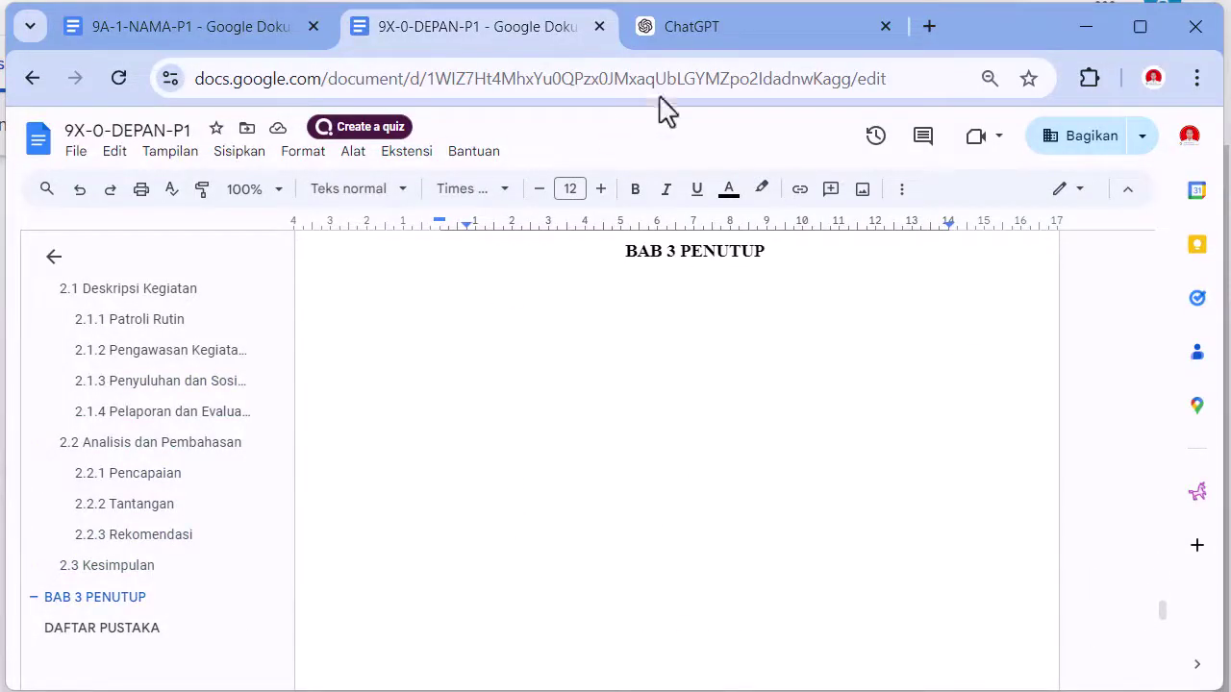
{"action": "left_click", "coordinate": [699, 34]}
- Ask ChatGPT 'Buatkan juga BAB 3 Penutup'
{"action": "left_click", "coordinate": [476, 627]}
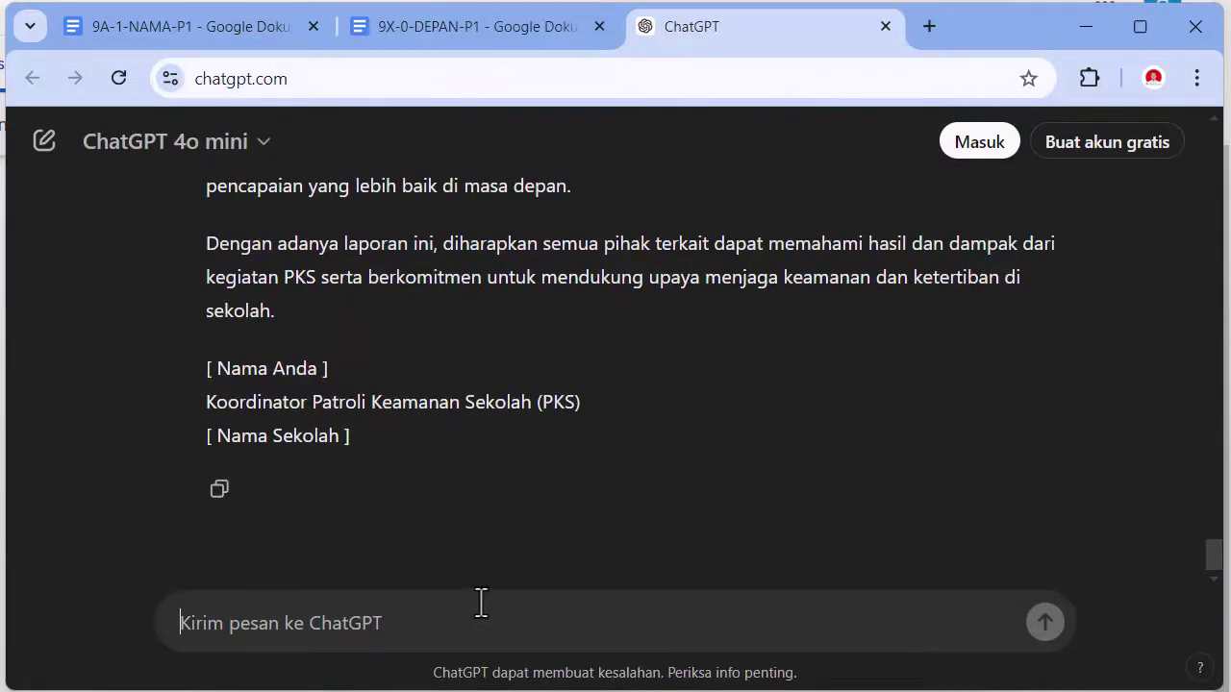
{"action": "type", "text": "Buatkan"}
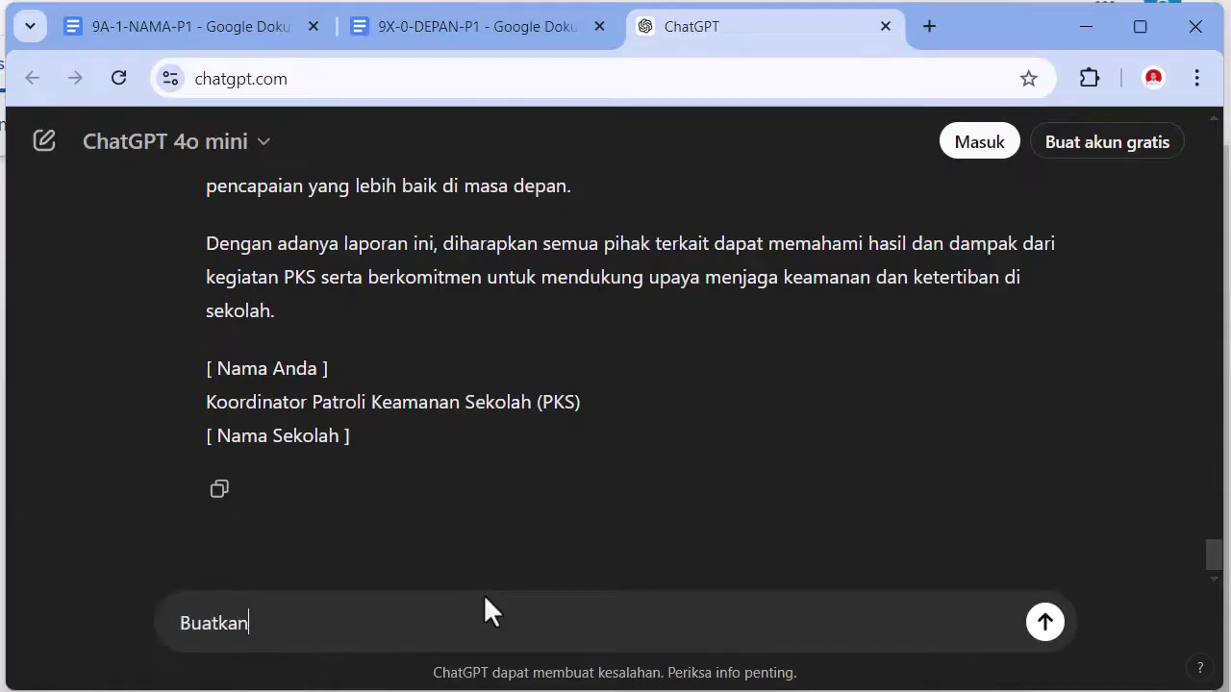
{"action": "type", "text": " juga BAB"}
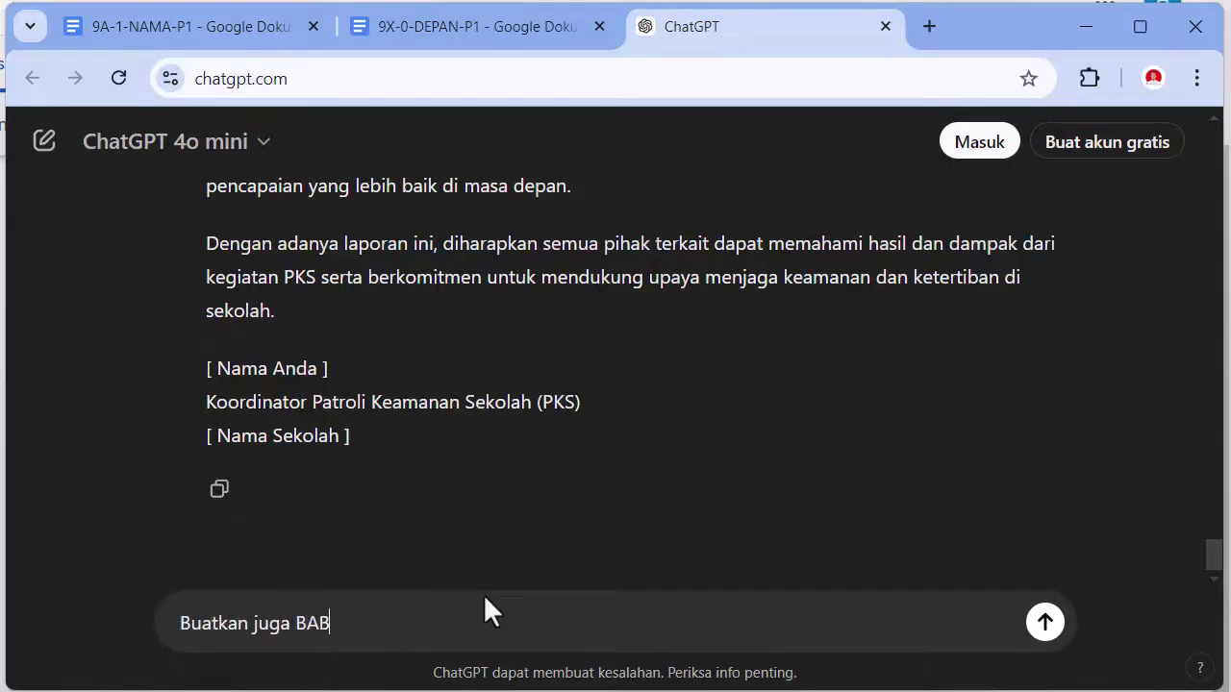
{"action": "type", "text": " 3 Penutu"}
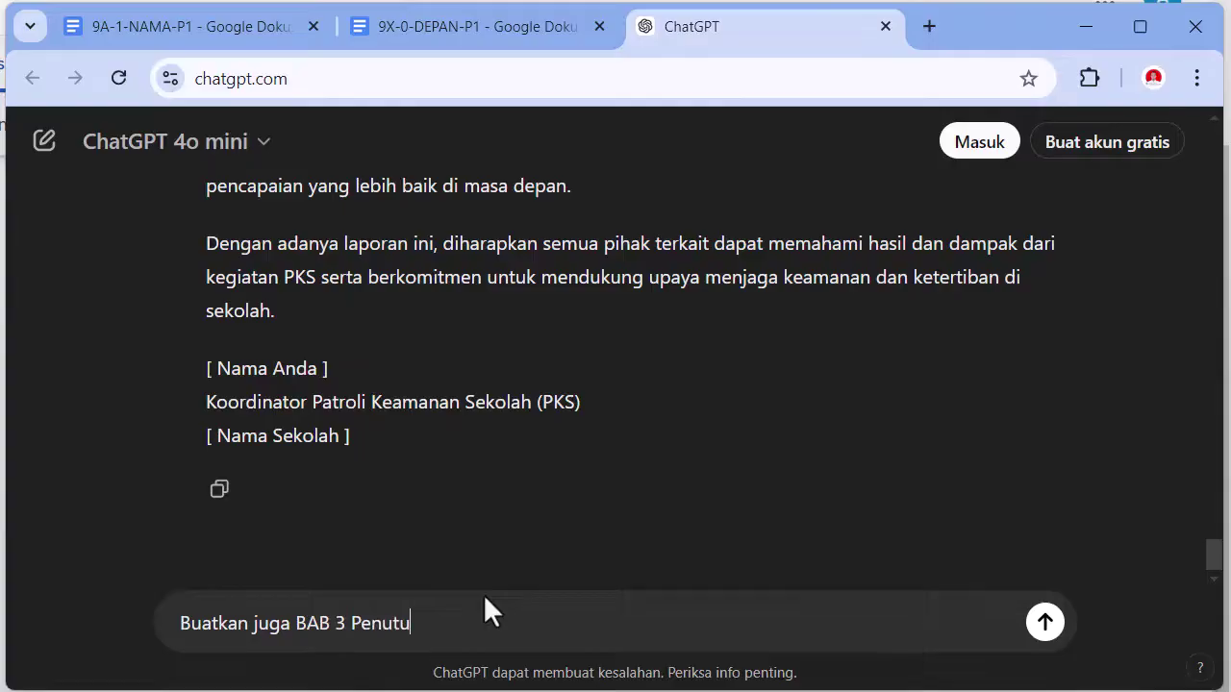
{"action": "type", "text": "p"}
{"action": "key", "text": "Return"}
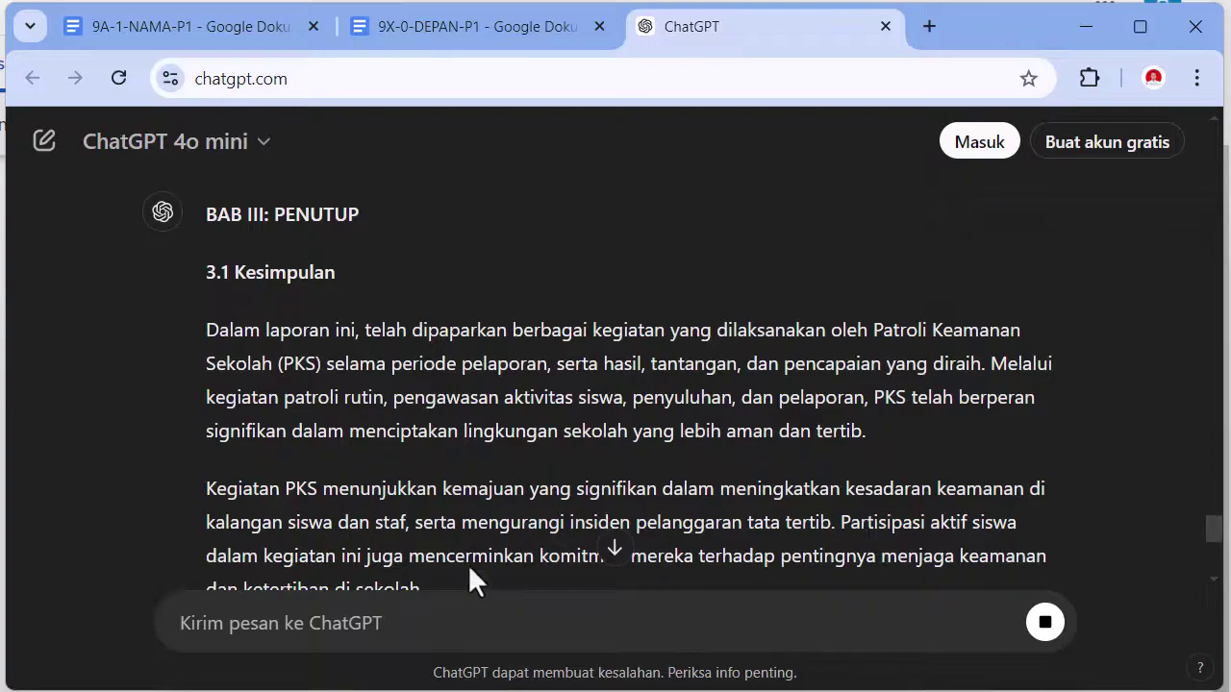
- Copy the reply from 3.1 Kesimpulan through 3.4 Ucapan Terima Kasih and go back to Docs
{"action": "scroll", "coordinate": [467, 564], "scroll_direction": "down", "scroll_amount": 5}
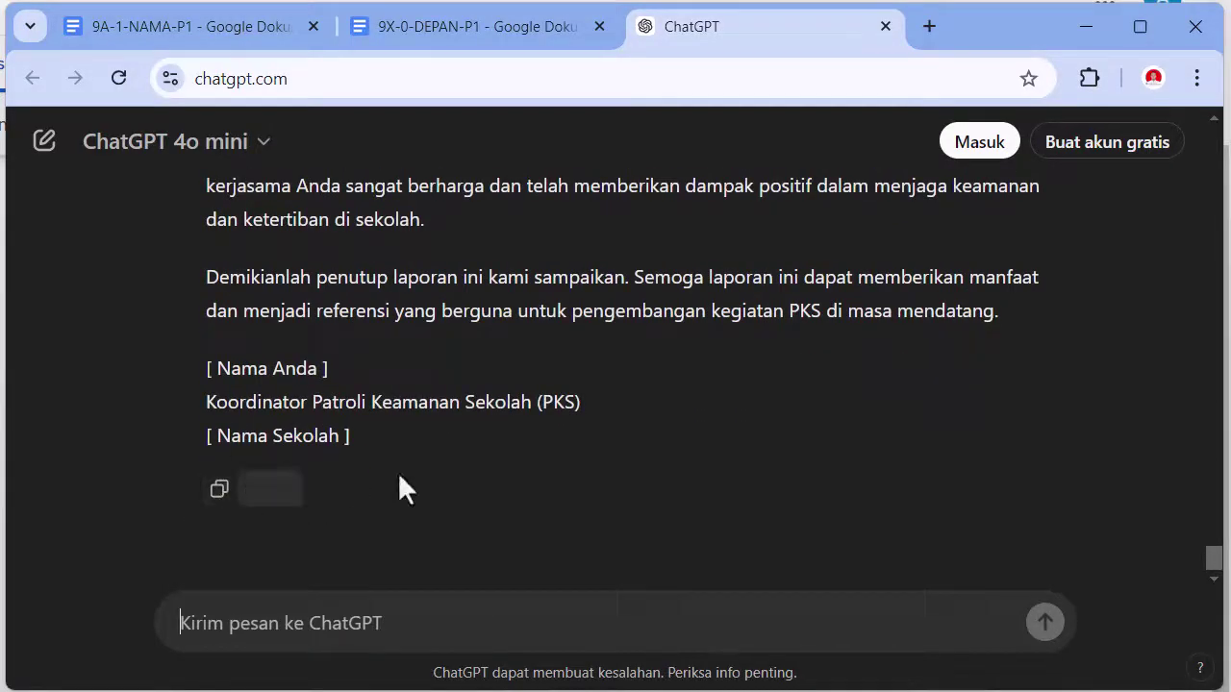
{"action": "scroll", "coordinate": [423, 462], "scroll_direction": "up", "scroll_amount": 6}
{"action": "scroll", "coordinate": [425, 454], "scroll_direction": "up", "scroll_amount": 10}
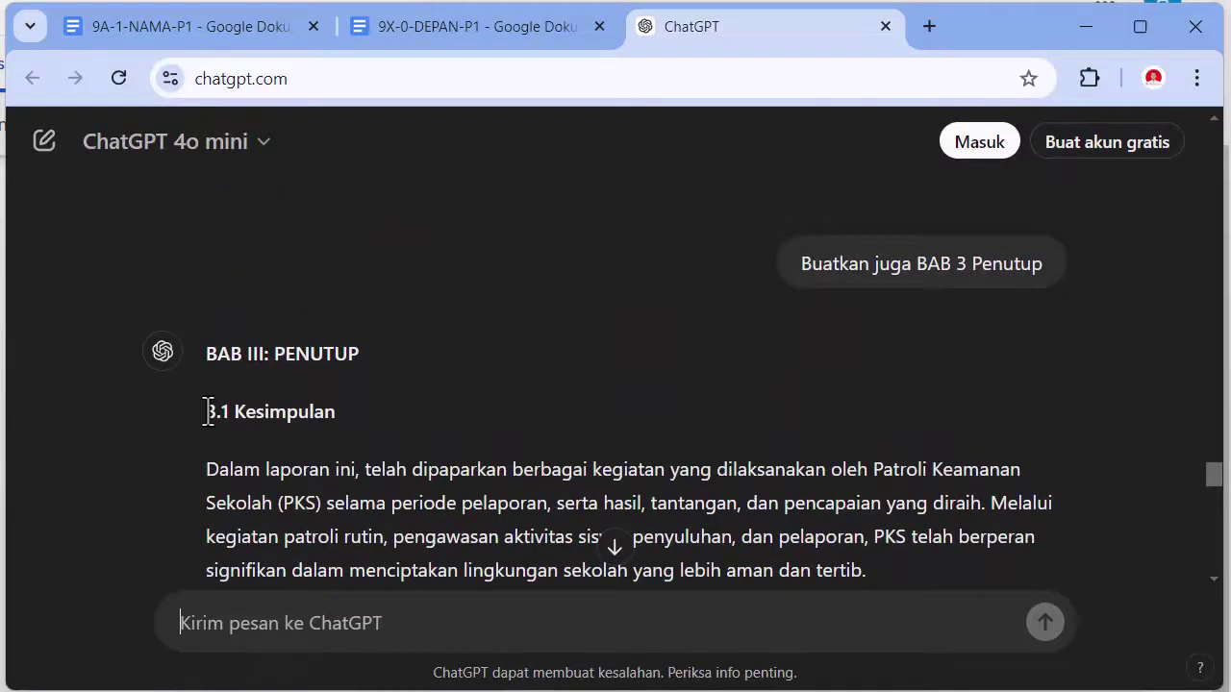
{"action": "left_click_drag", "start_coordinate": [205, 412], "coordinate": [1018, 318]}
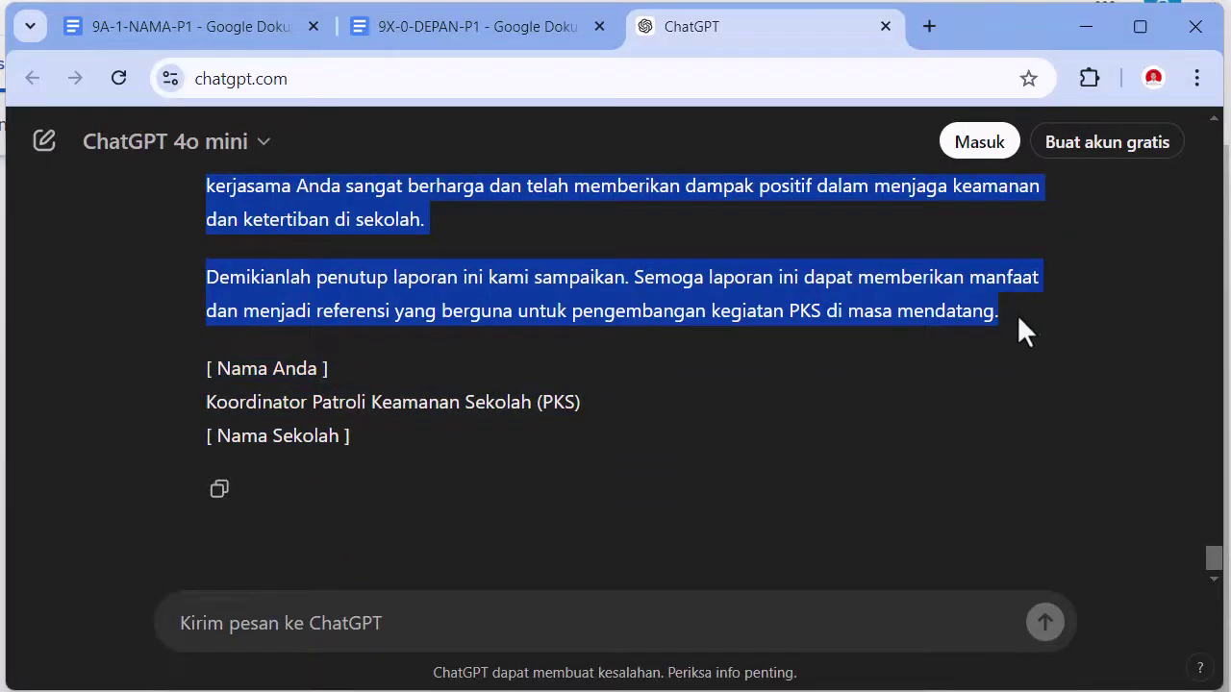
{"action": "key", "text": "ctrl+c"}
{"action": "right_click", "coordinate": [928, 301]}
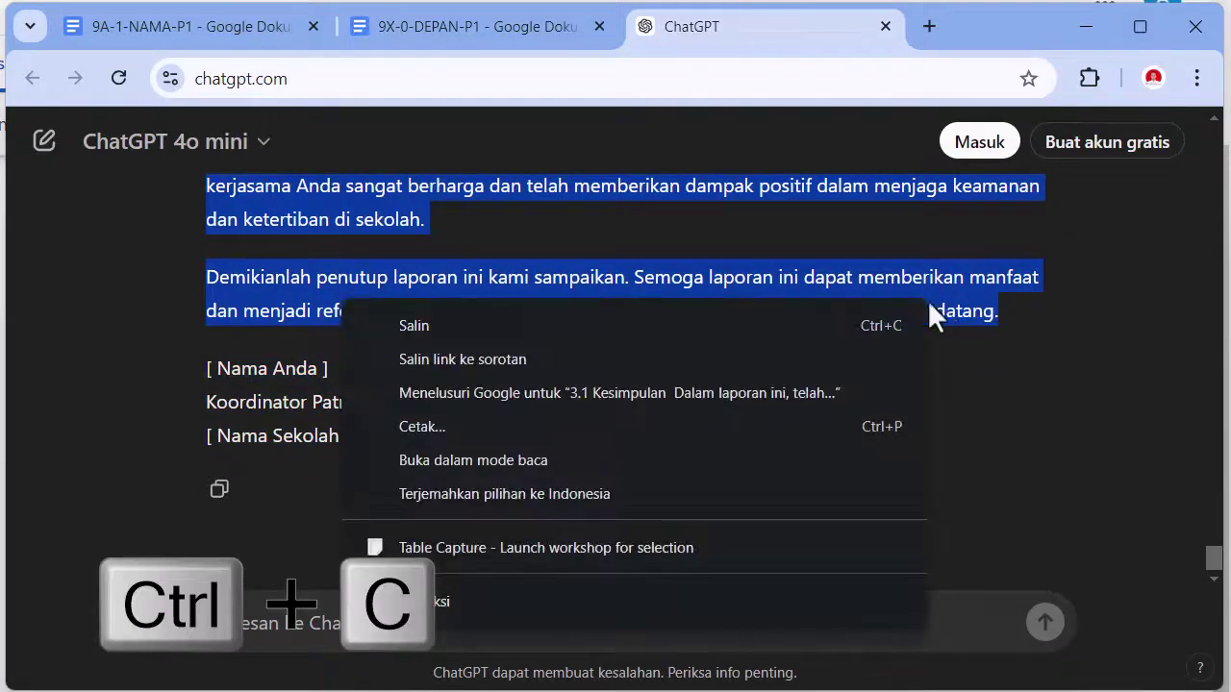
{"action": "left_click", "coordinate": [768, 322]}
{"action": "left_click", "coordinate": [478, 27]}
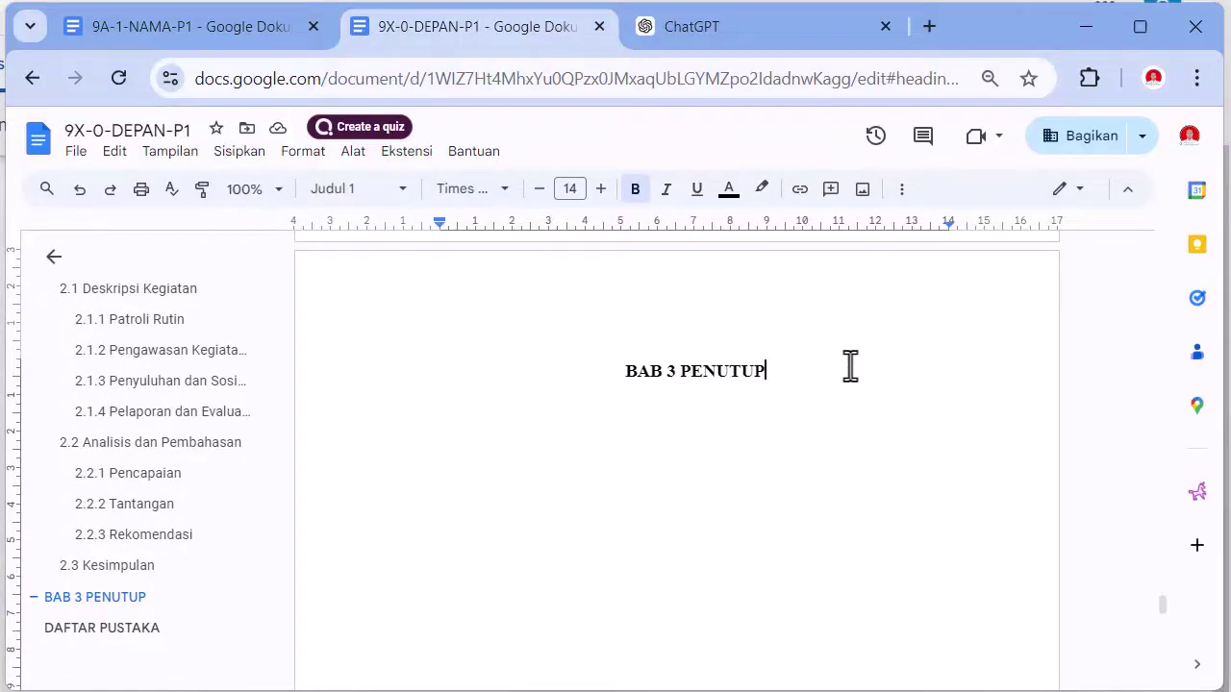
- Paste ChatGPT's BAB 3 text as Teks normal on a new line below BAB 3 PENUTUP
{"action": "key", "text": "Return"}
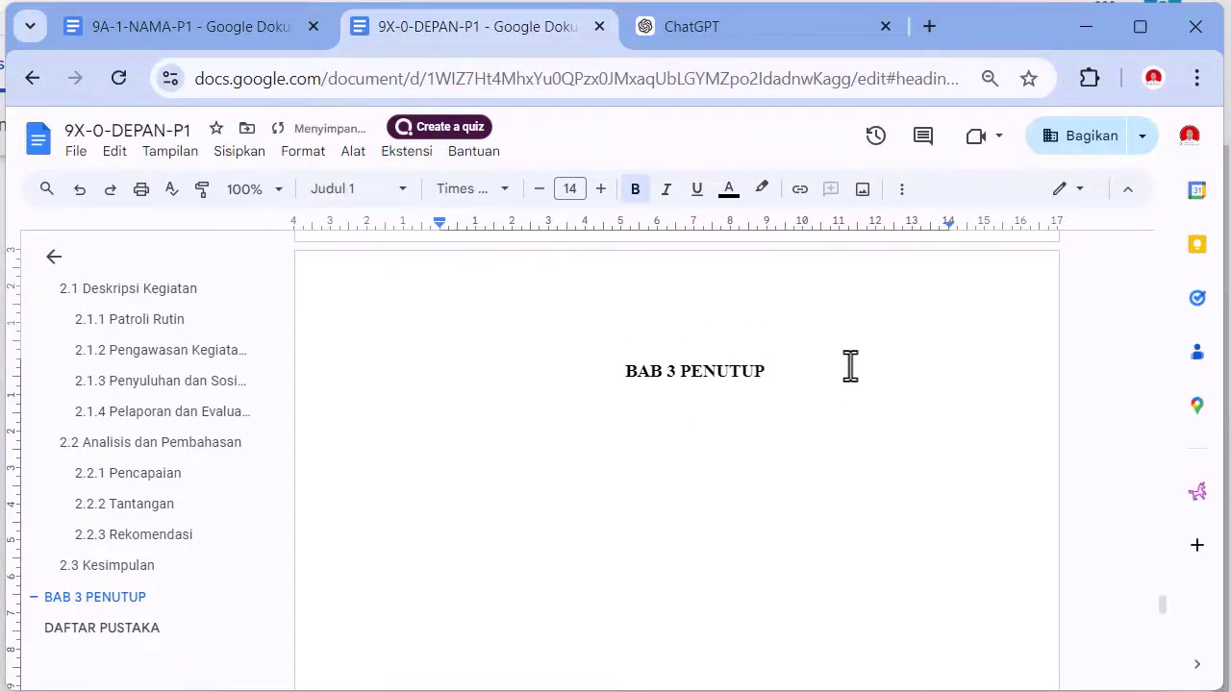
{"action": "left_click", "coordinate": [380, 189]}
{"action": "mouse_move", "coordinate": [399, 243]}
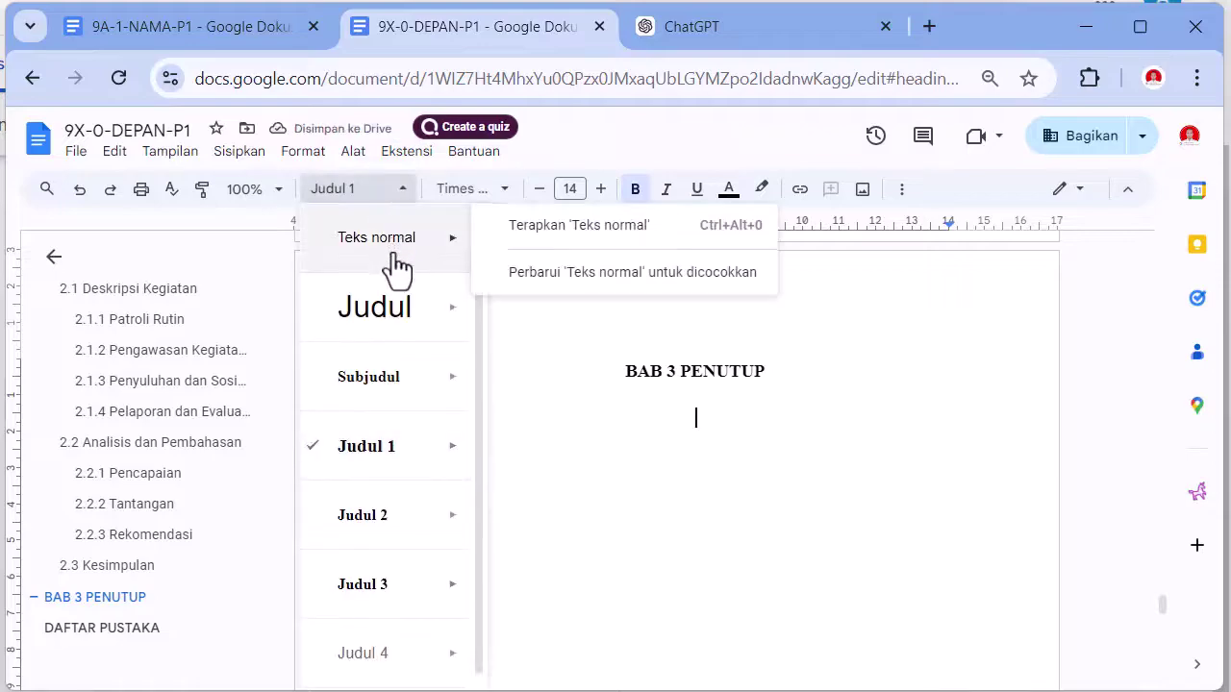
{"action": "left_click", "coordinate": [517, 230]}
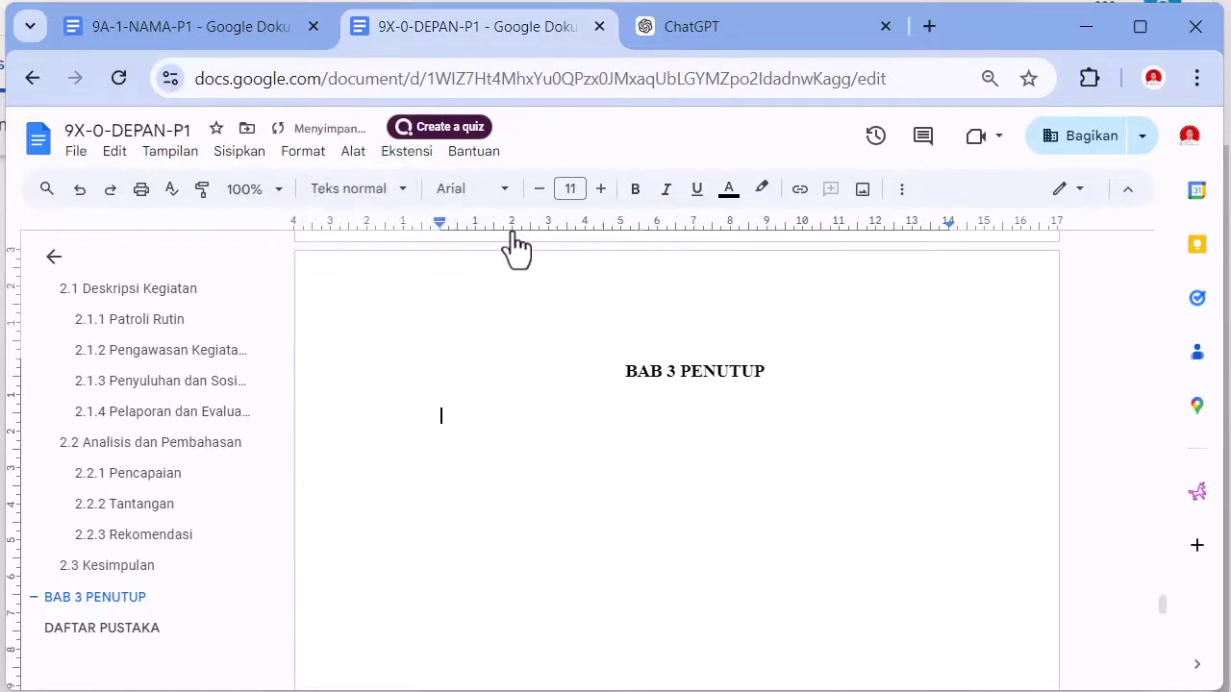
{"action": "key", "text": "ctrl+v"}
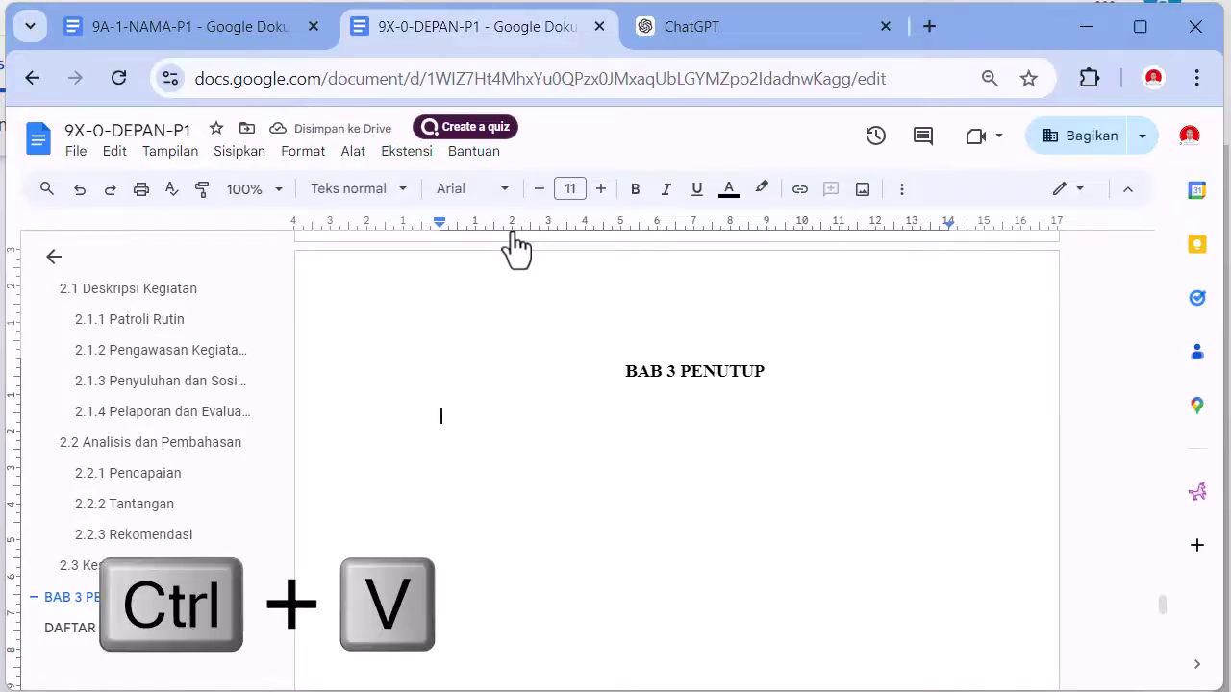
- Add an empty line between the BAB 3 PENUTUP heading and the pasted 3.1 Kesimpulan text
{"action": "scroll", "coordinate": [660, 589], "scroll_direction": "up", "scroll_amount": 10}
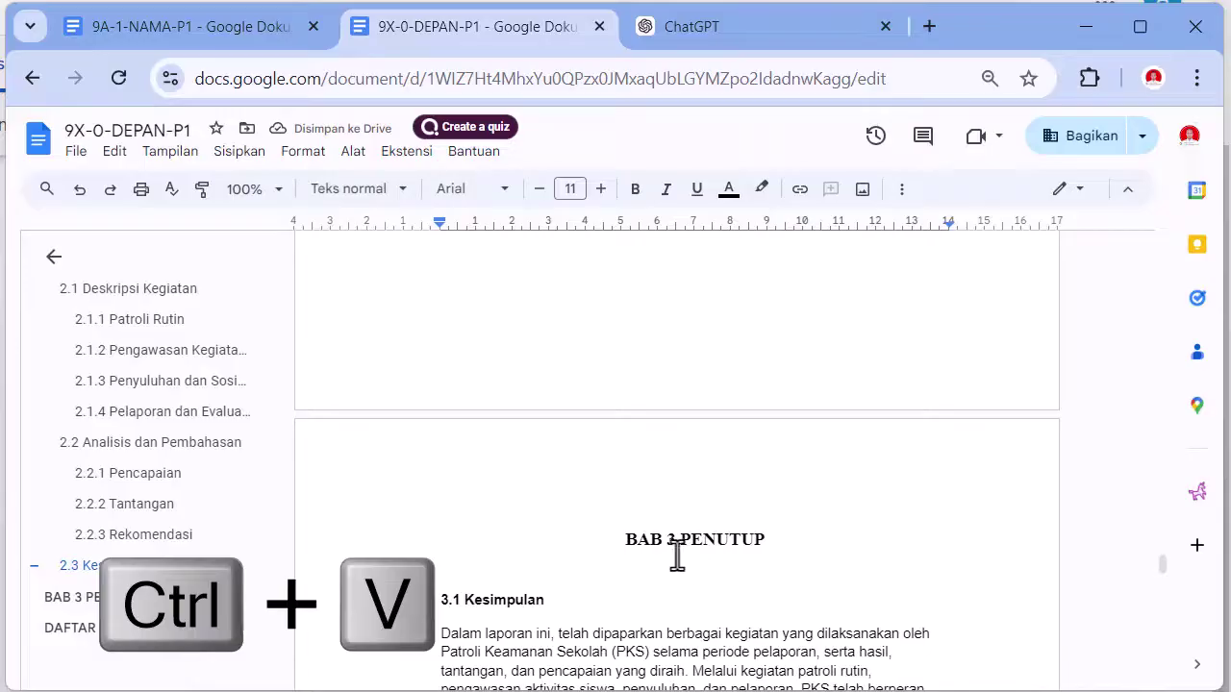
{"action": "left_click", "coordinate": [671, 521]}
{"action": "left_click", "coordinate": [627, 519]}
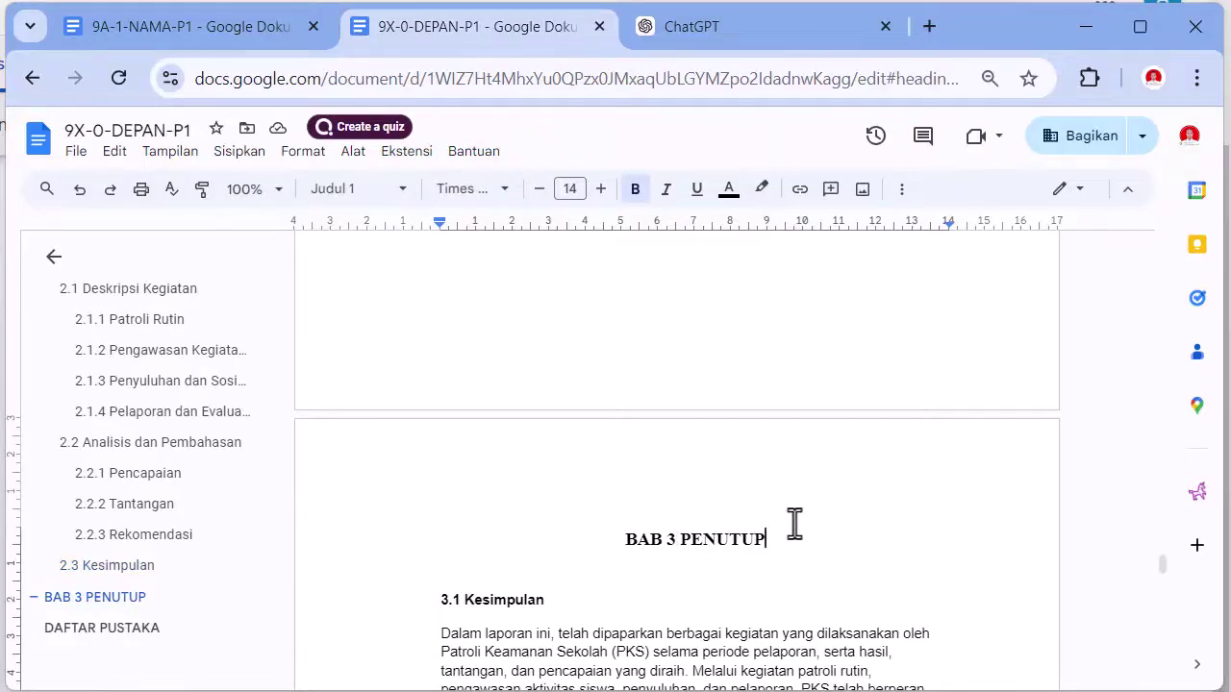
{"action": "key", "text": "Return"}
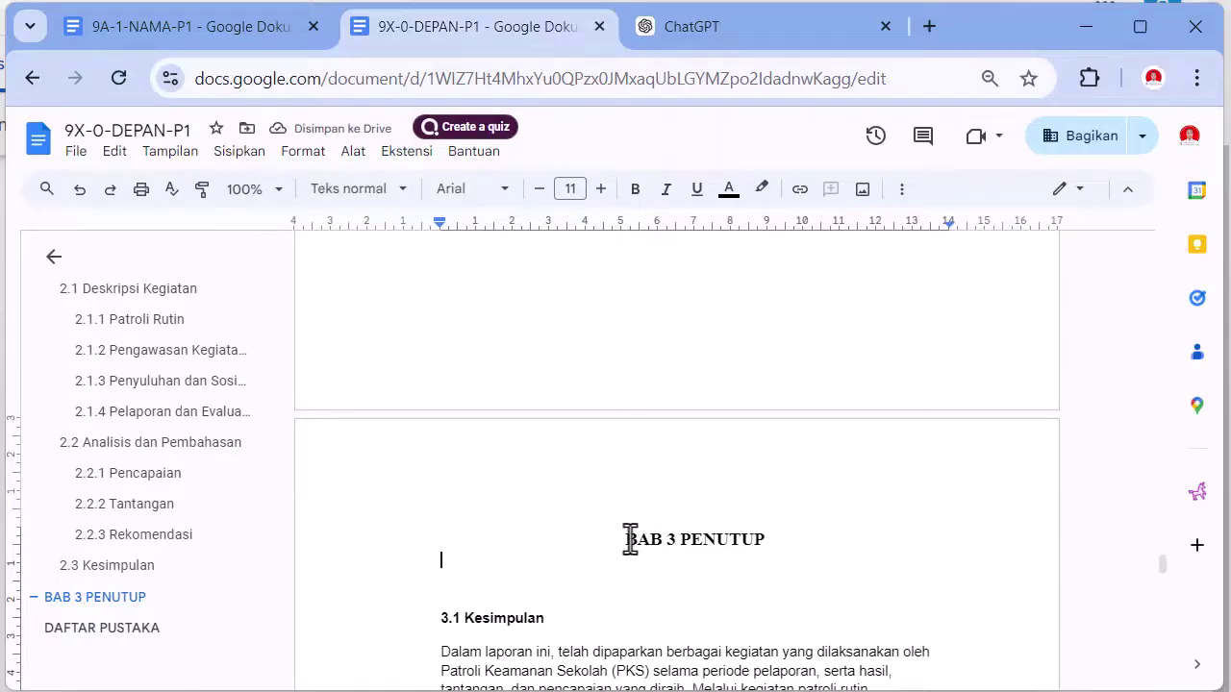
- Paste a copy of the BAB 3 PENUTUP heading below and split it into two lines
{"action": "left_click_drag", "start_coordinate": [630, 540], "coordinate": [725, 538]}
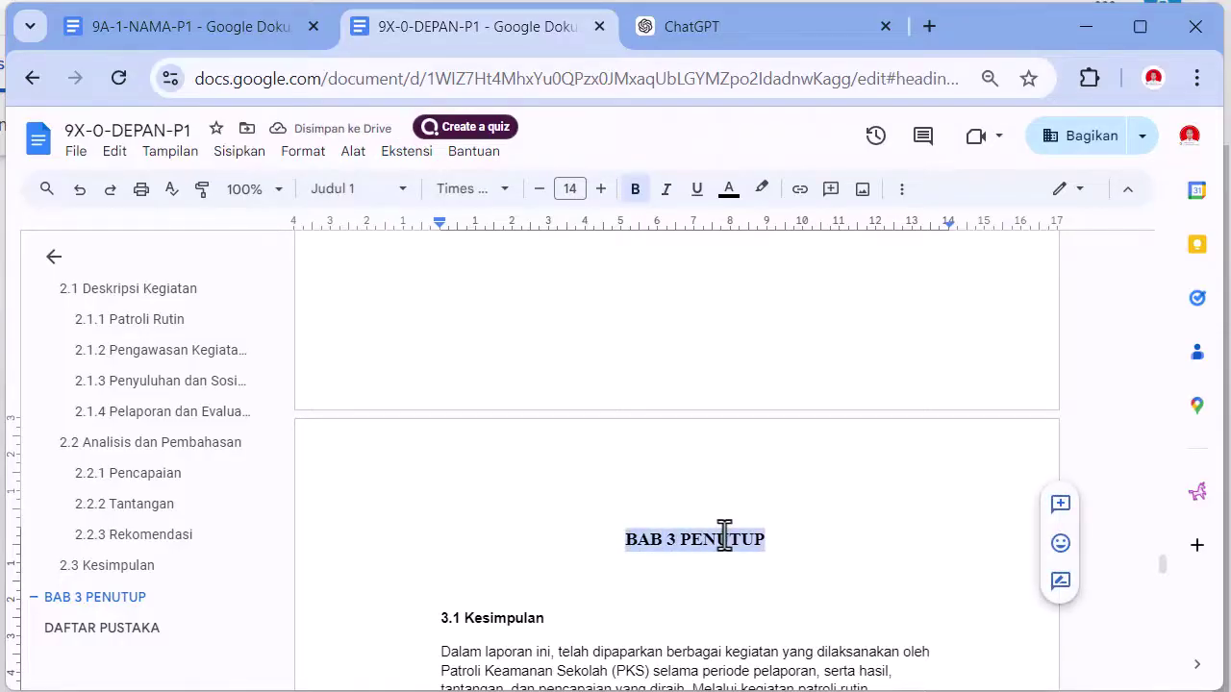
{"action": "left_click", "coordinate": [564, 569]}
{"action": "key", "text": "ctrl+v"}
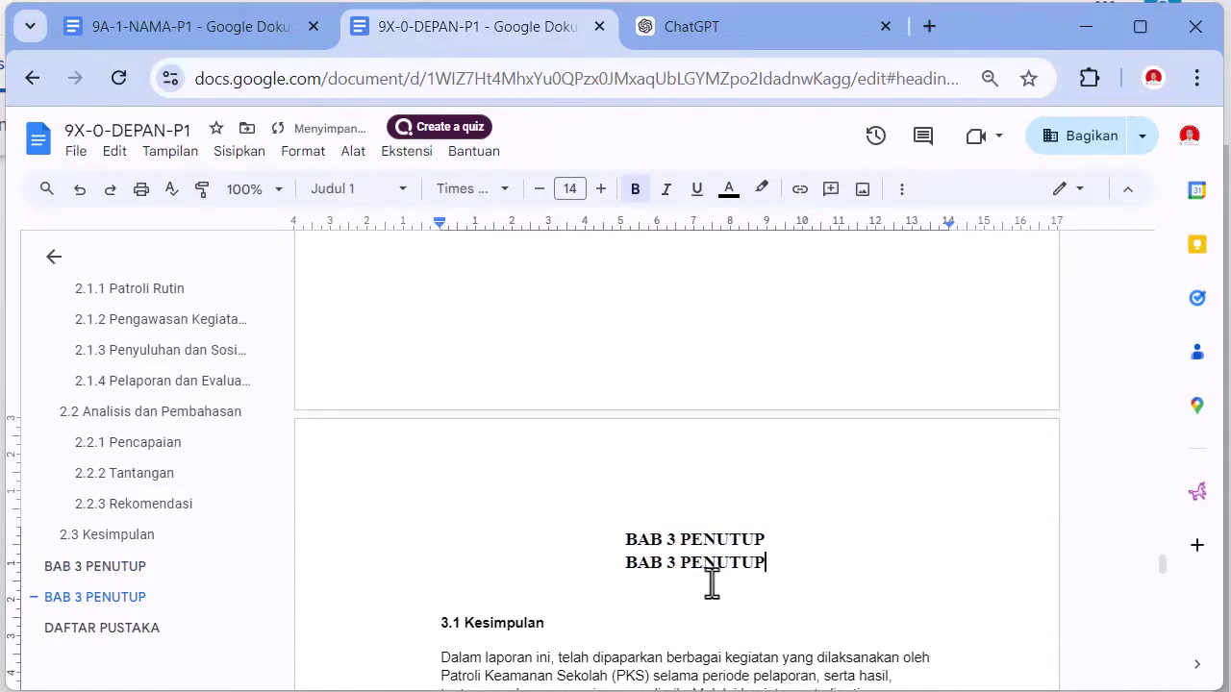
{"action": "key", "text": "ctrl+Left"}
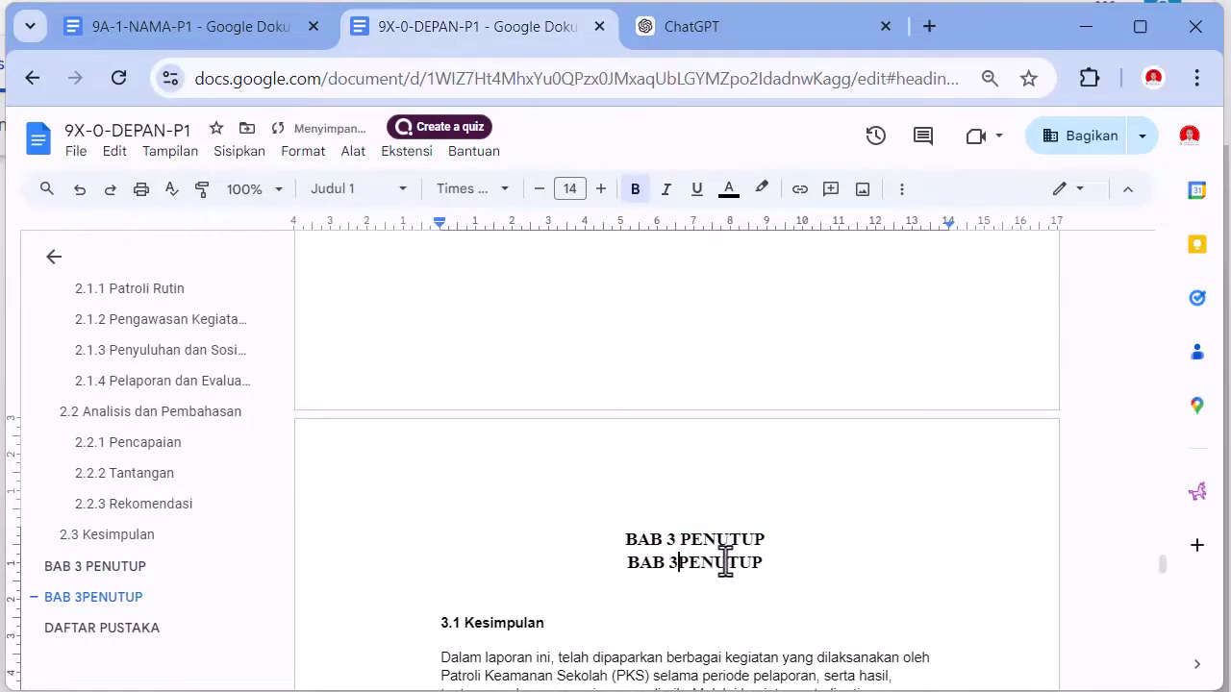
{"action": "key", "text": "Return"}
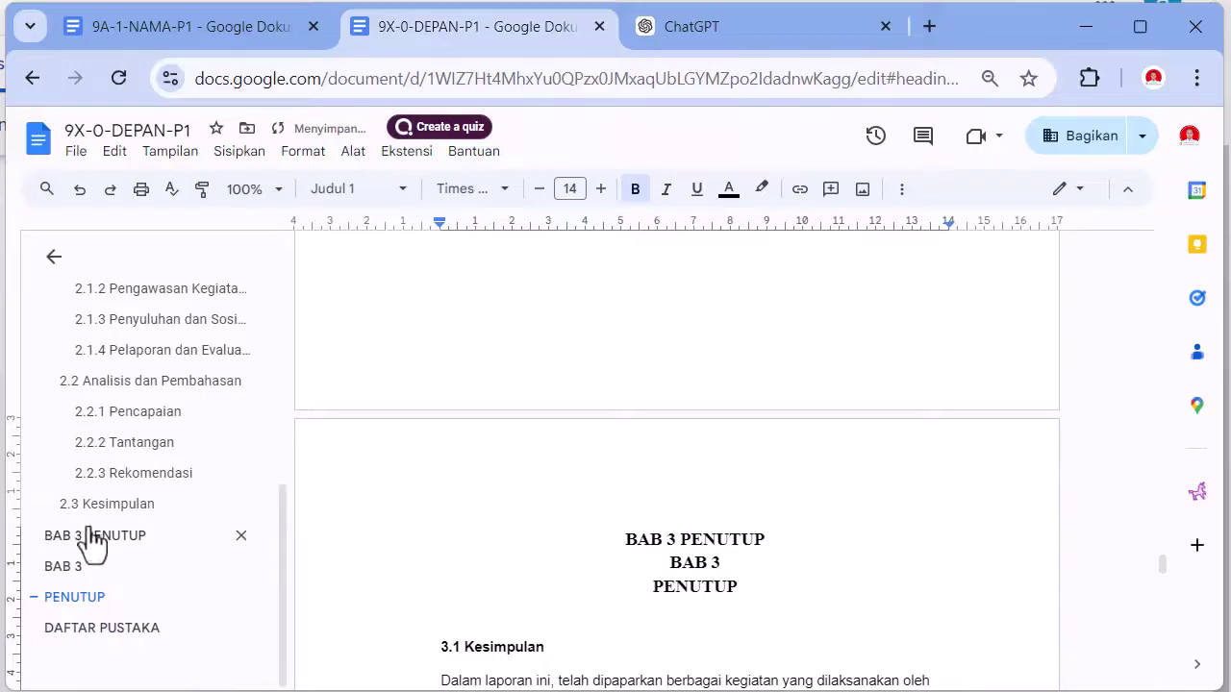
- Format the BAB 3 / PENUTUP copy as Teks normal, 14 pt, bold, Times New Roman, centred
{"action": "left_click_drag", "start_coordinate": [670, 563], "coordinate": [748, 587]}
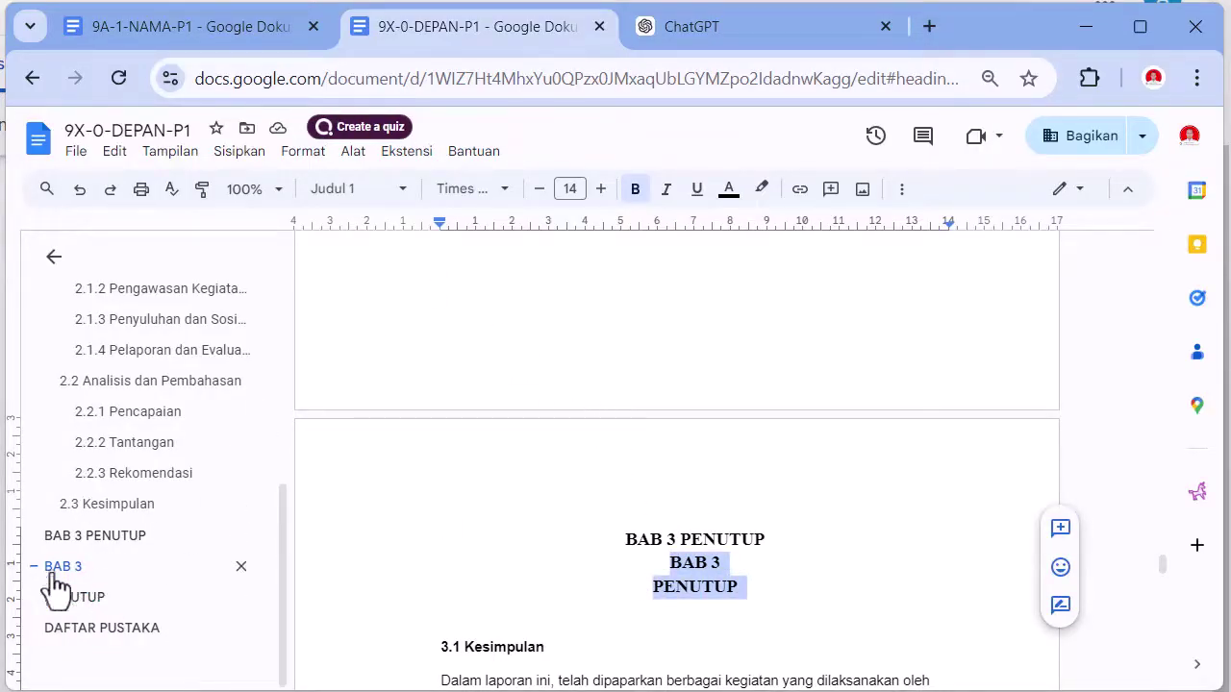
{"action": "left_click", "coordinate": [398, 191]}
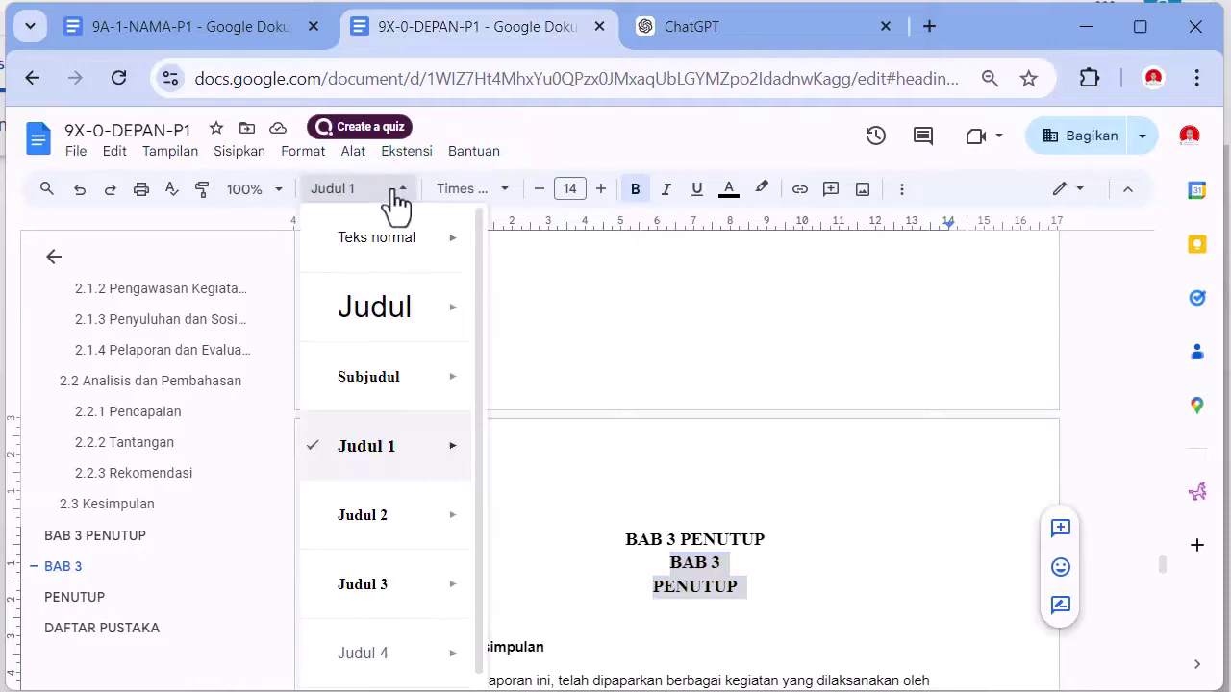
{"action": "left_click", "coordinate": [377, 251]}
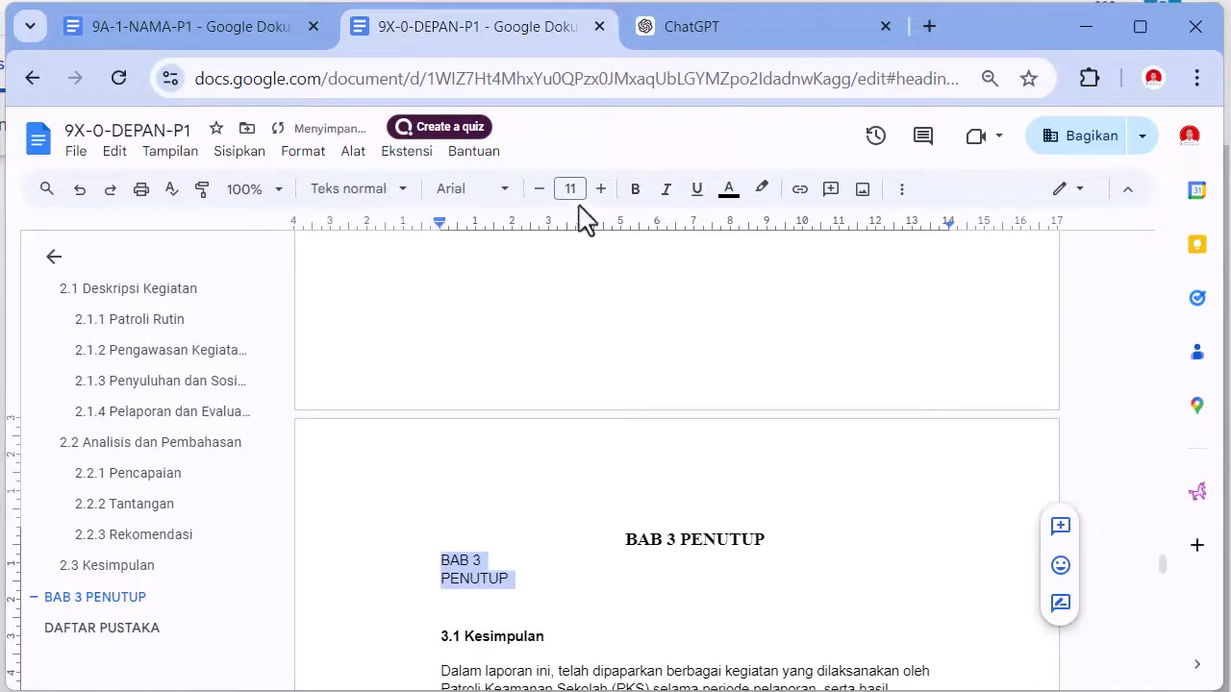
{"action": "left_click", "coordinate": [601, 190]}
{"action": "left_click", "coordinate": [600, 189]}
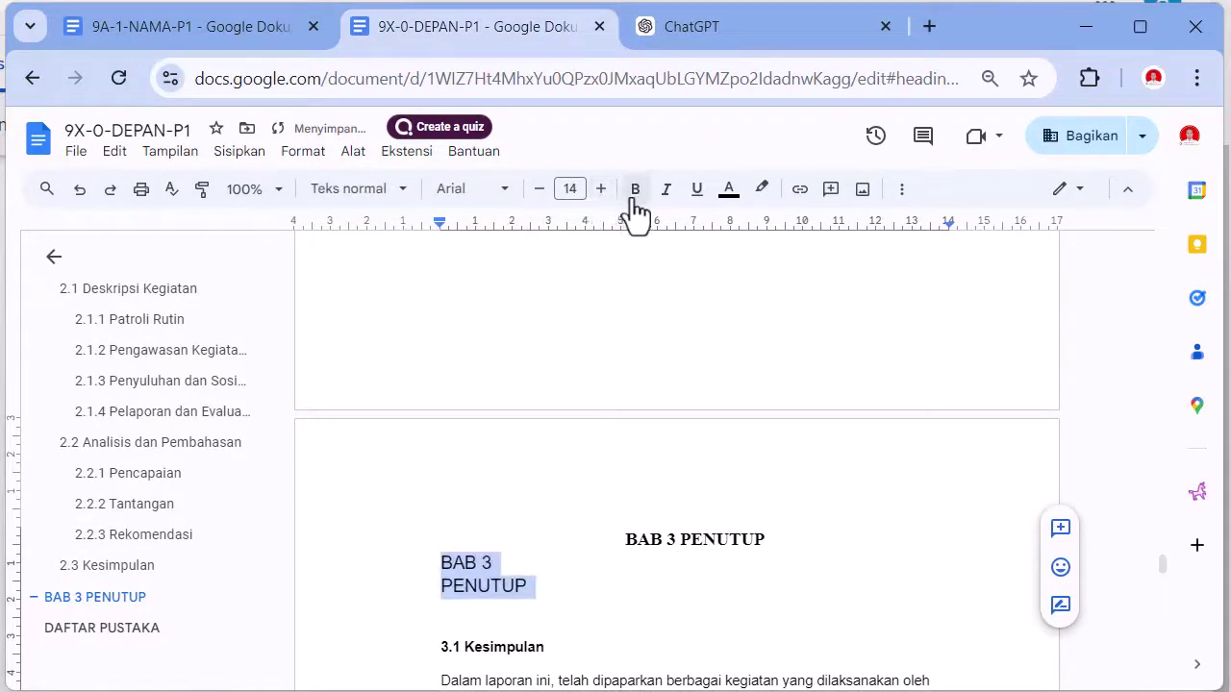
{"action": "left_click", "coordinate": [634, 193]}
{"action": "left_click", "coordinate": [476, 190]}
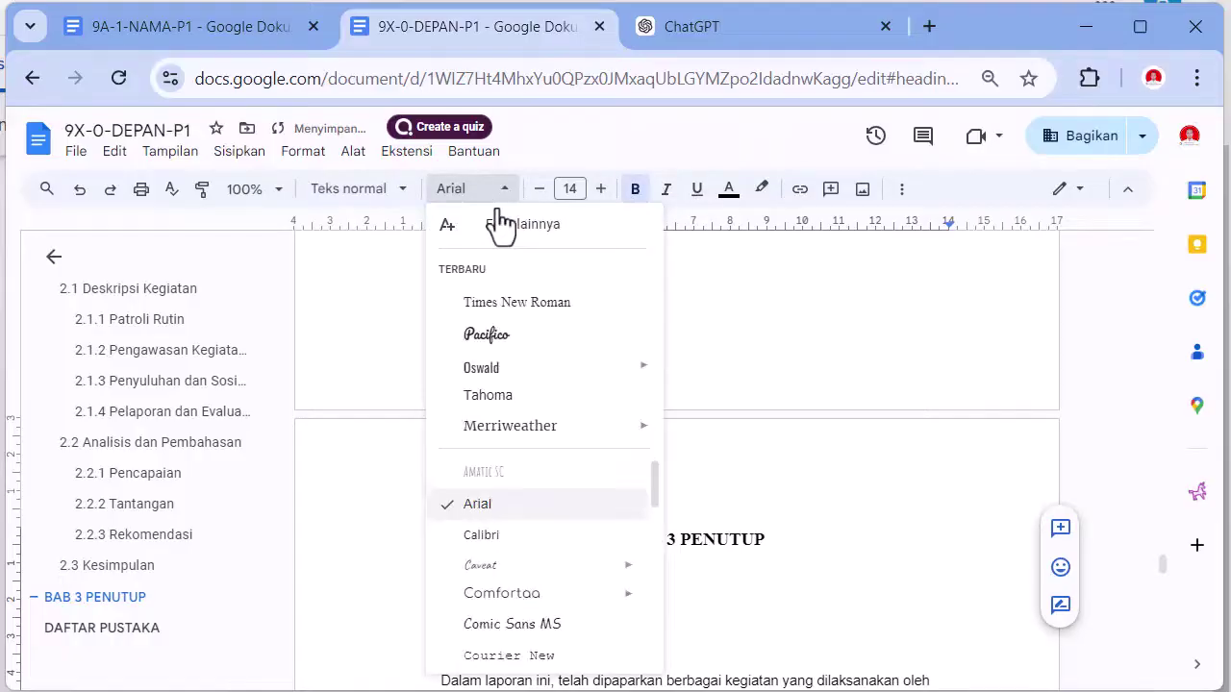
{"action": "left_click", "coordinate": [504, 304]}
{"action": "left_click", "coordinate": [902, 190]}
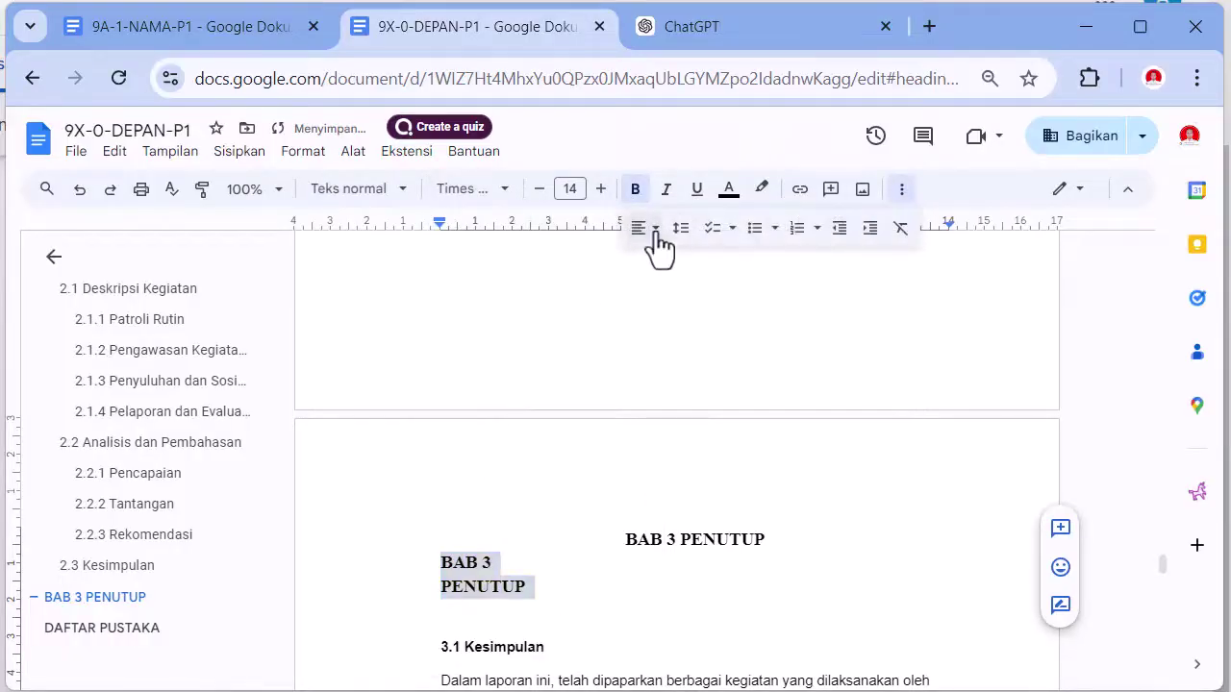
{"action": "left_click", "coordinate": [658, 236]}
{"action": "left_click", "coordinate": [670, 259]}
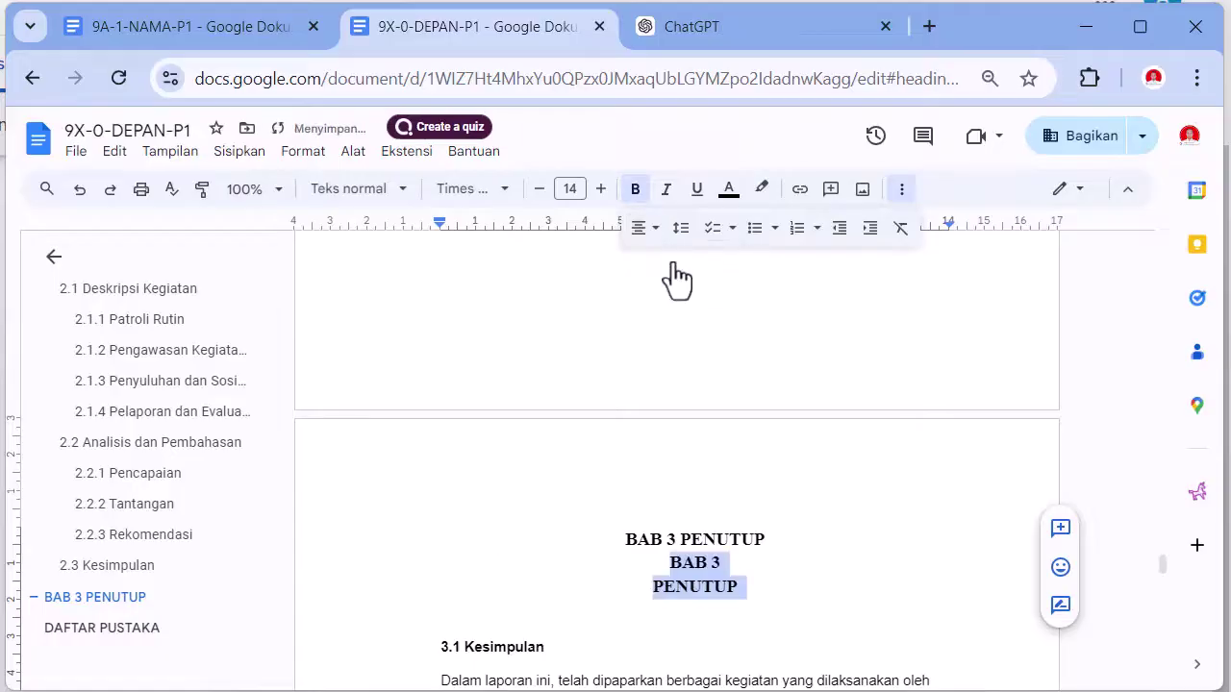
- Colour the original one-line BAB 3 PENUTUP heading white
{"action": "left_click_drag", "start_coordinate": [613, 548], "coordinate": [772, 541]}
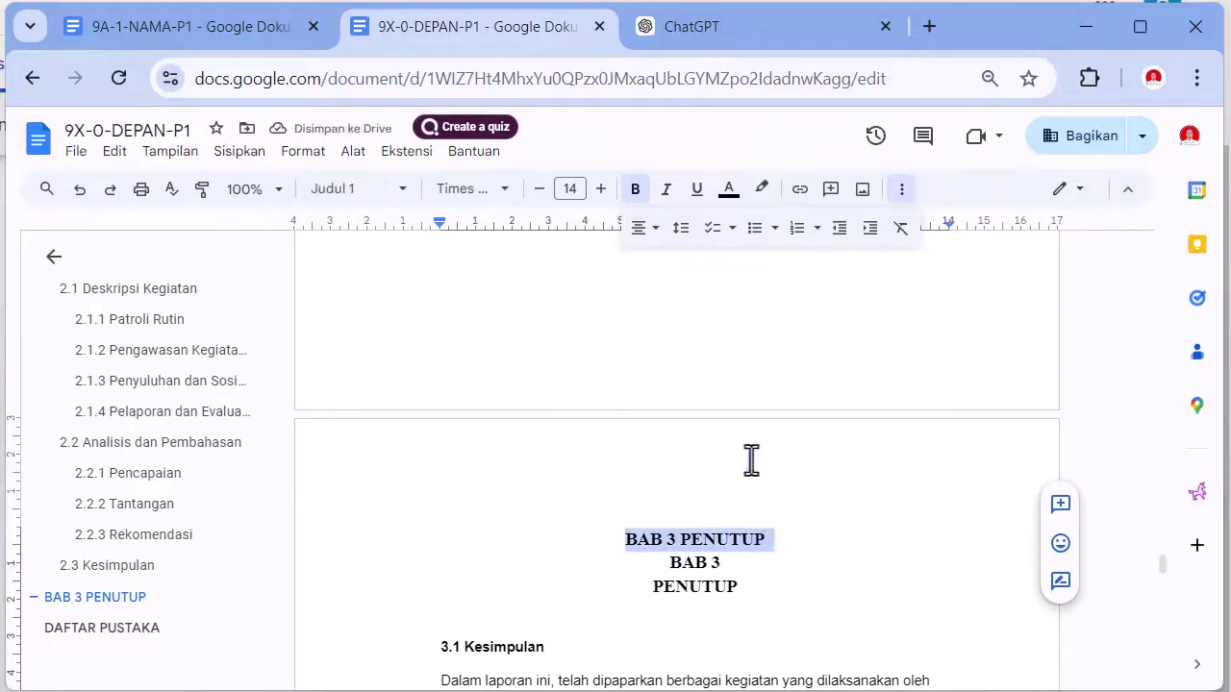
{"action": "left_click", "coordinate": [729, 191]}
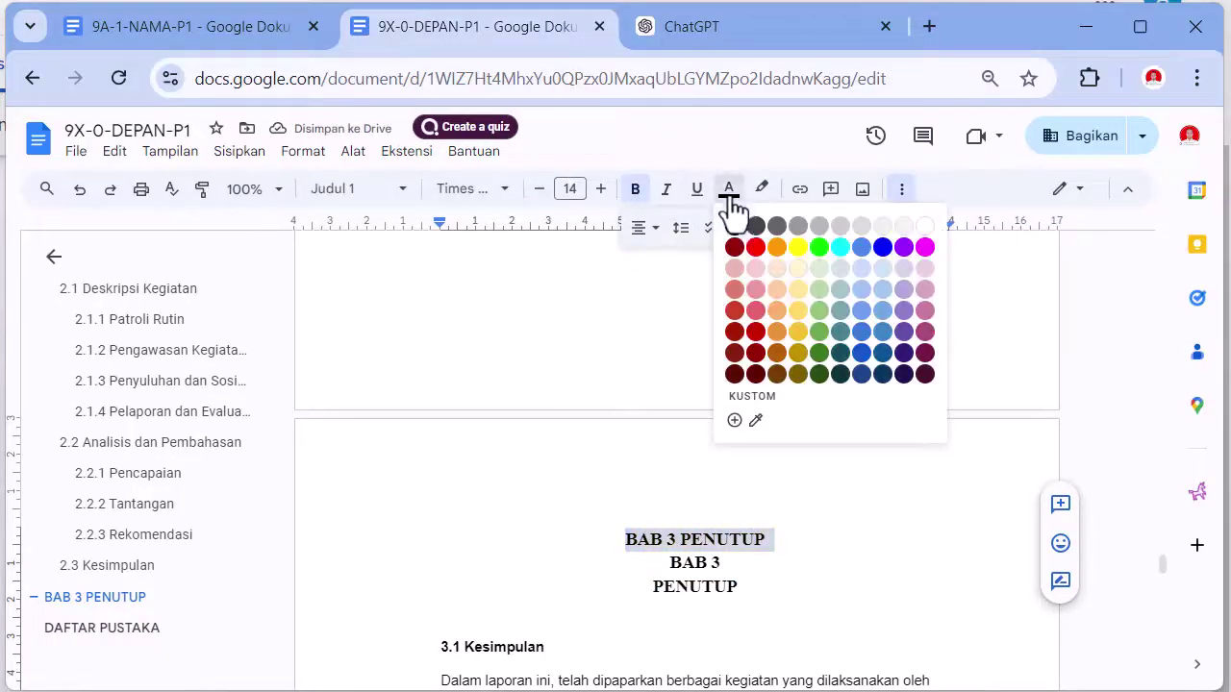
{"action": "left_click", "coordinate": [925, 226]}
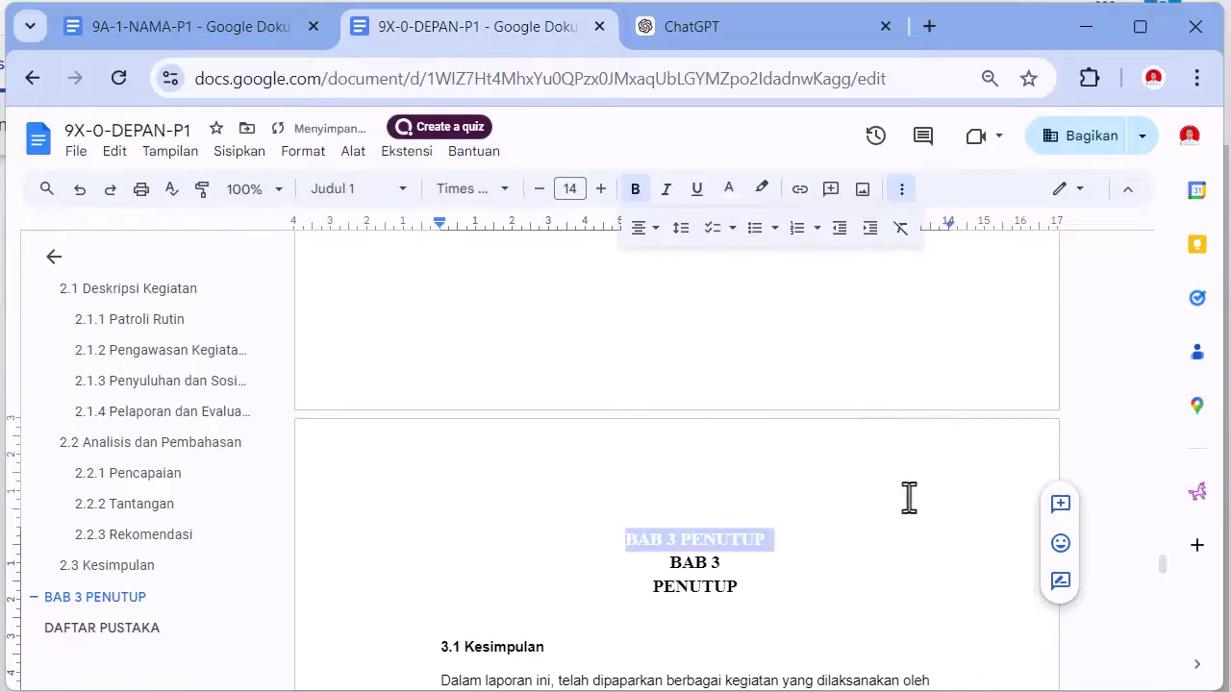
{"action": "left_click", "coordinate": [863, 583]}
{"action": "scroll", "coordinate": [851, 577], "scroll_direction": "down", "scroll_amount": 3}
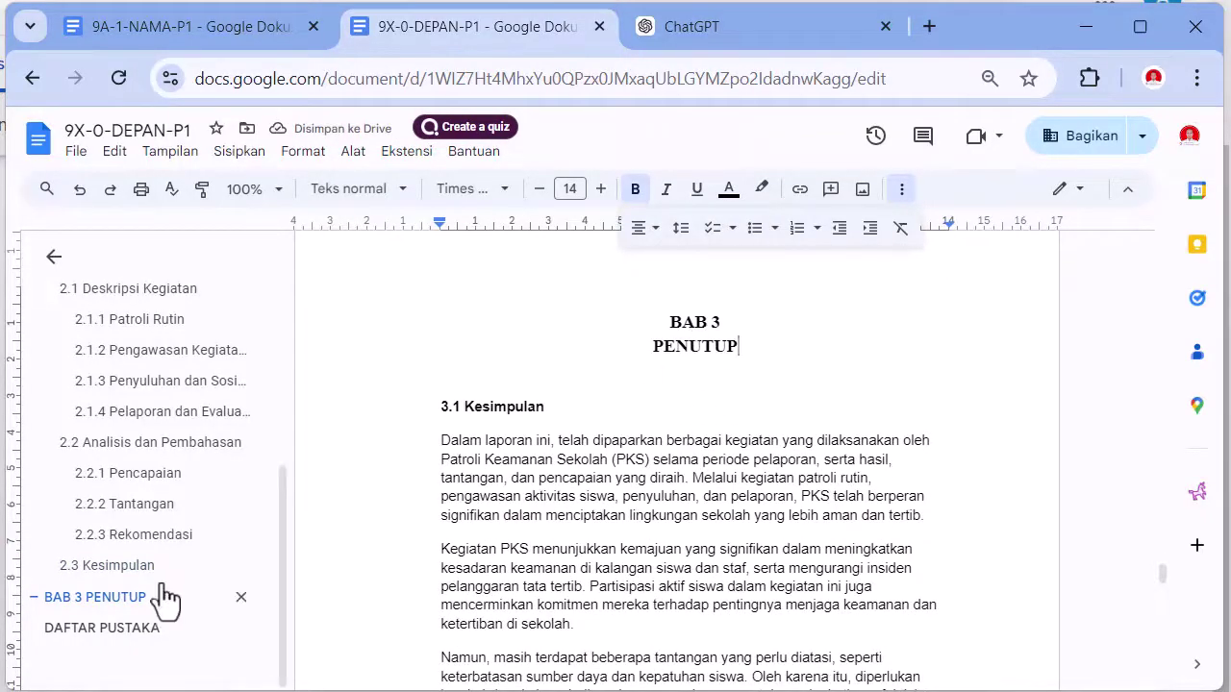
{"action": "left_click", "coordinate": [586, 382]}
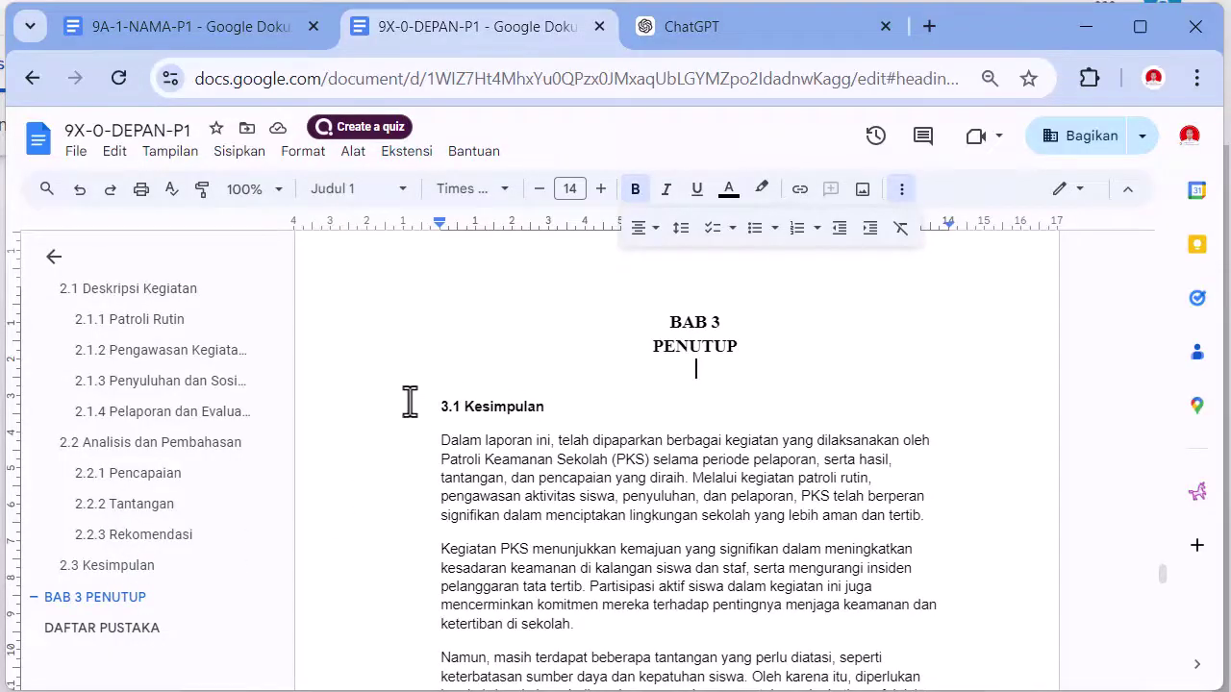
{"action": "left_click", "coordinate": [775, 575]}
{"action": "scroll", "coordinate": [868, 577], "scroll_direction": "down", "scroll_amount": 10}
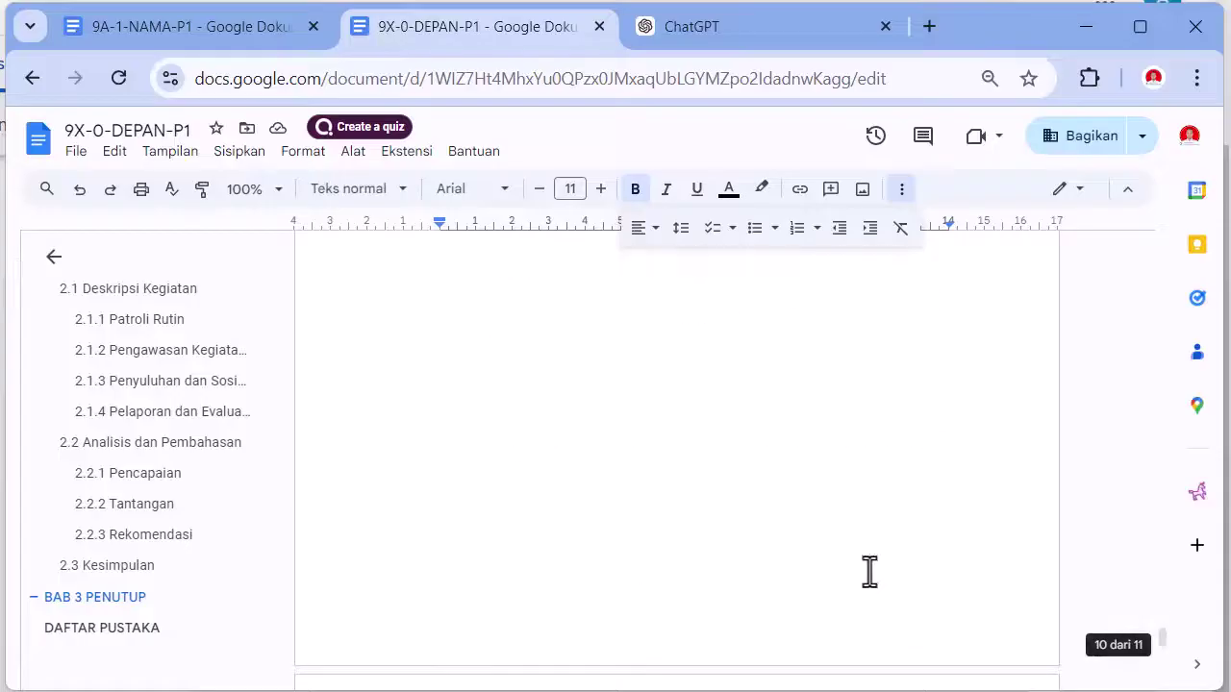
{"action": "scroll", "coordinate": [852, 557], "scroll_direction": "up", "scroll_amount": 3}
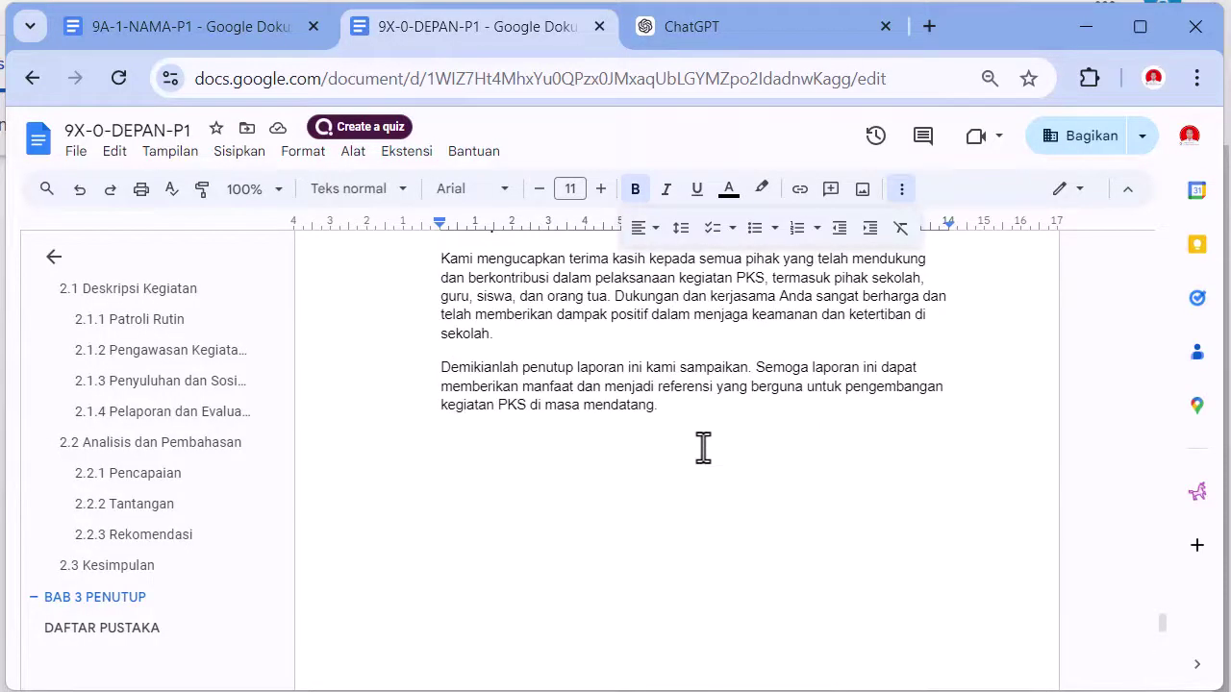
- Set the whole report to Times New Roman 12 and justify all paragraphs
{"action": "key", "text": "ctrl+a"}
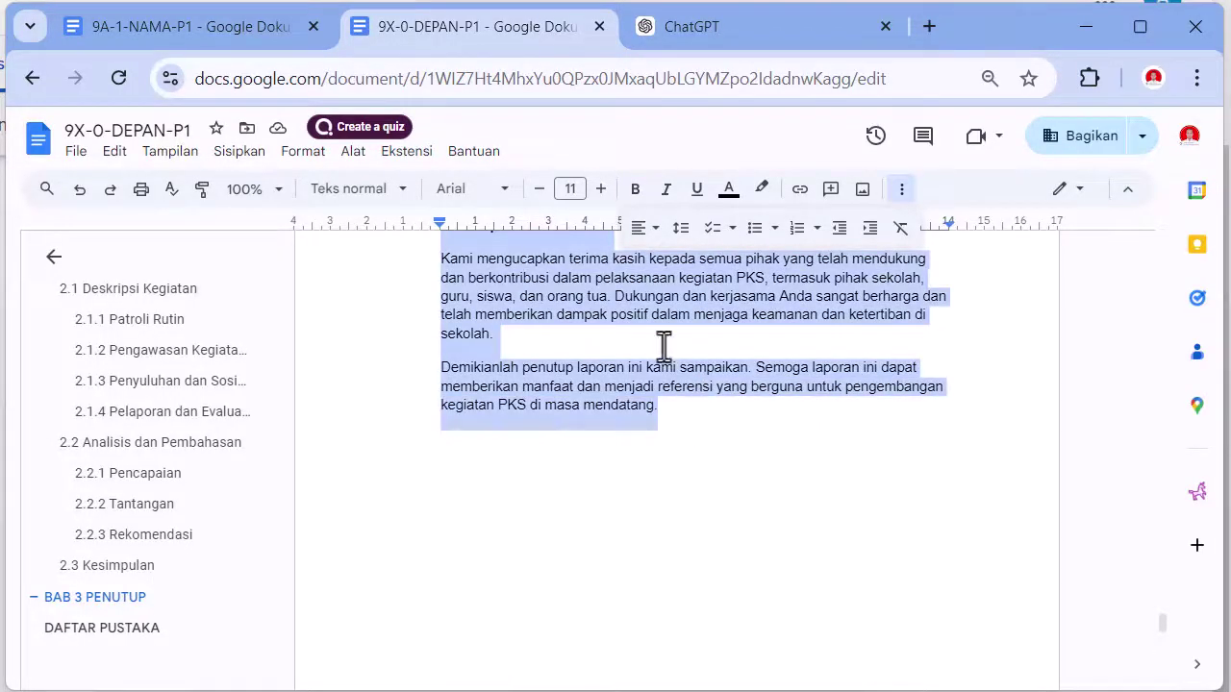
{"action": "left_click", "coordinate": [504, 189]}
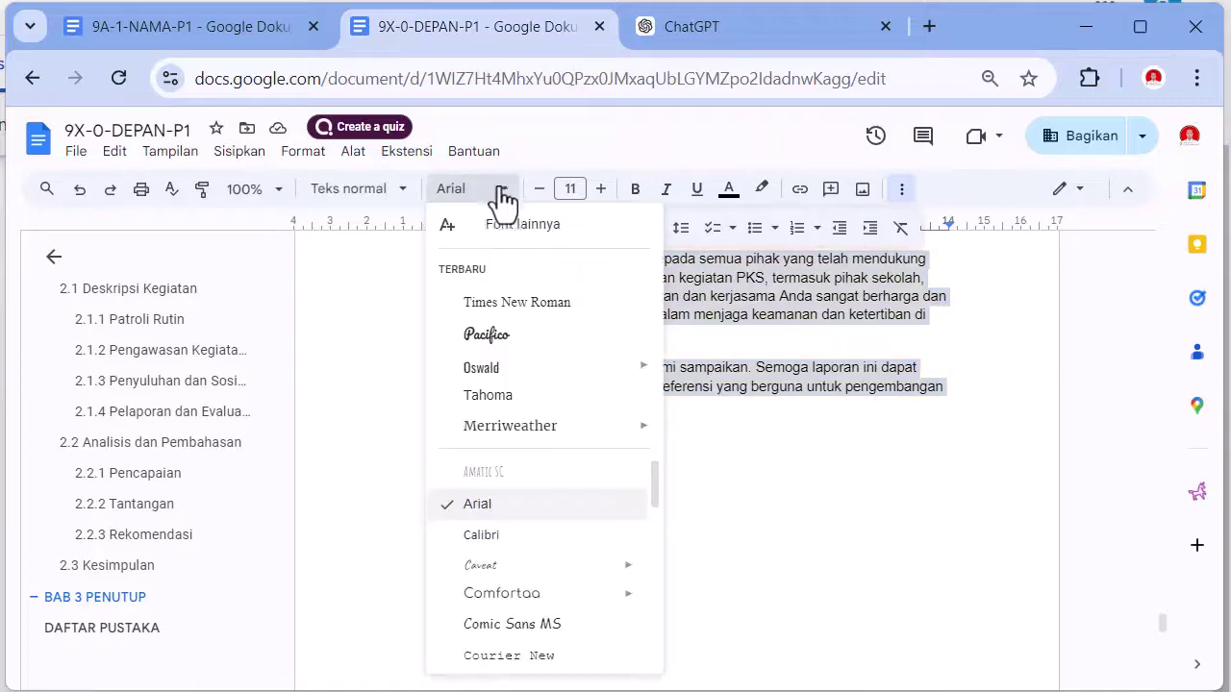
{"action": "left_click", "coordinate": [500, 302]}
{"action": "left_click", "coordinate": [600, 191]}
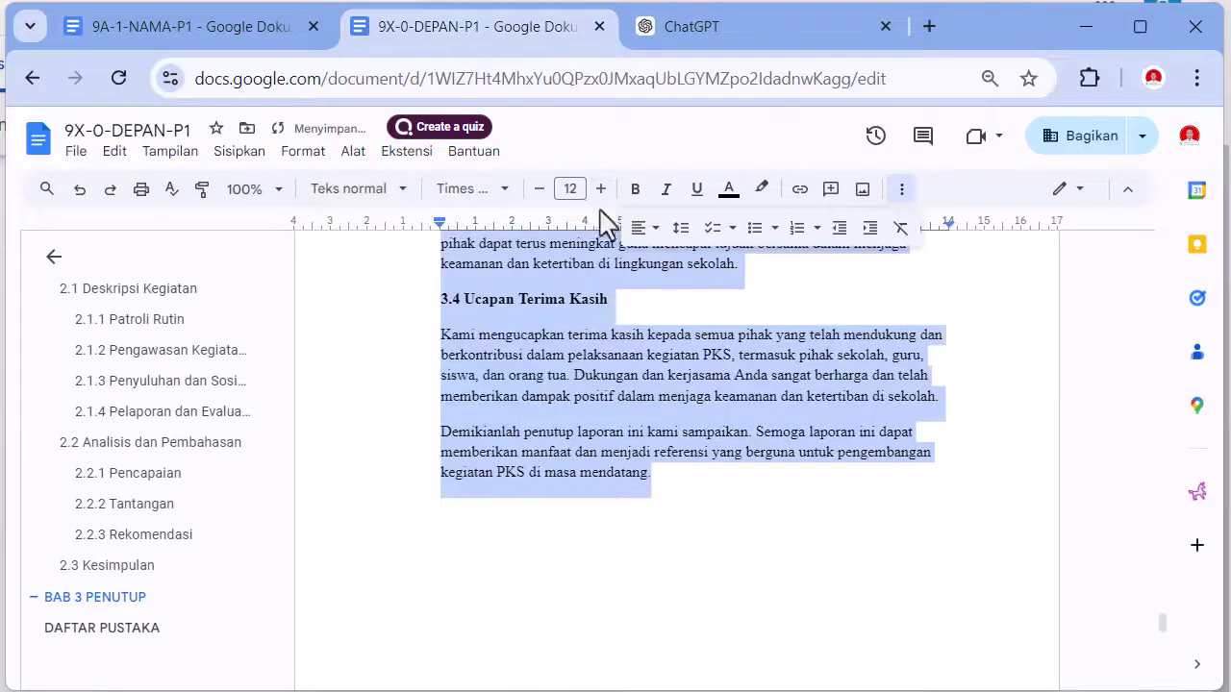
{"action": "left_click", "coordinate": [639, 231]}
{"action": "left_click", "coordinate": [723, 262]}
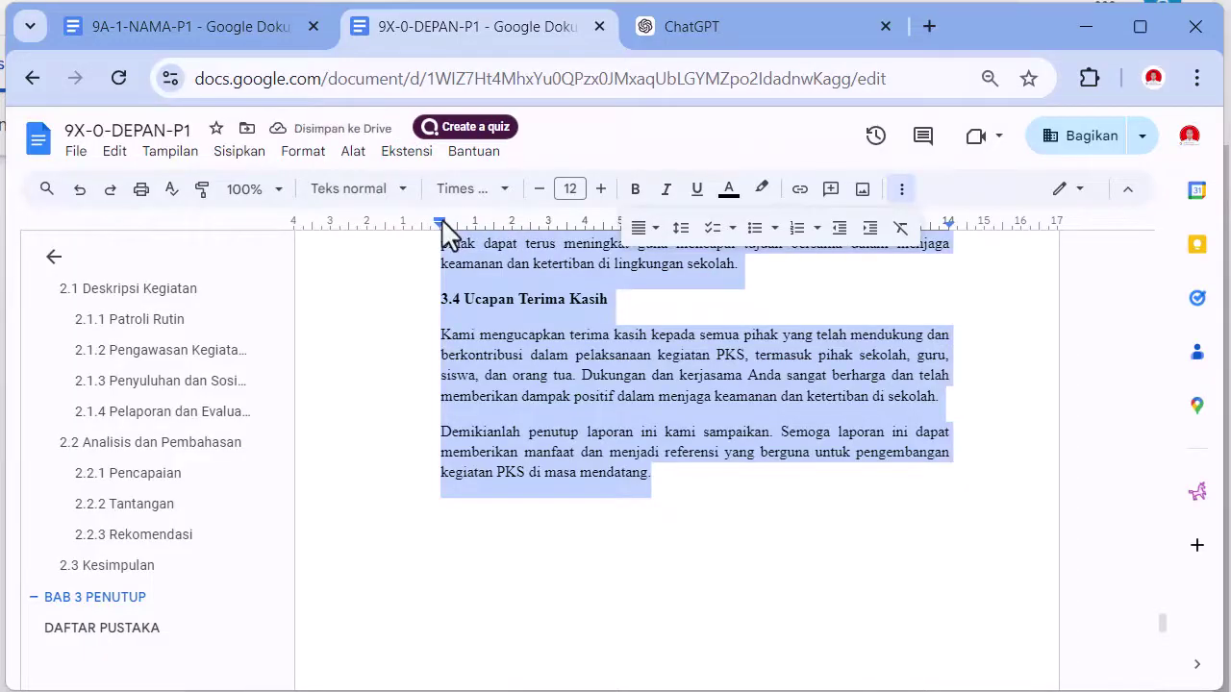
- Indent every paragraph's first line by 1,25 using the ruler
{"action": "left_click_drag", "start_coordinate": [441, 221], "coordinate": [487, 230]}
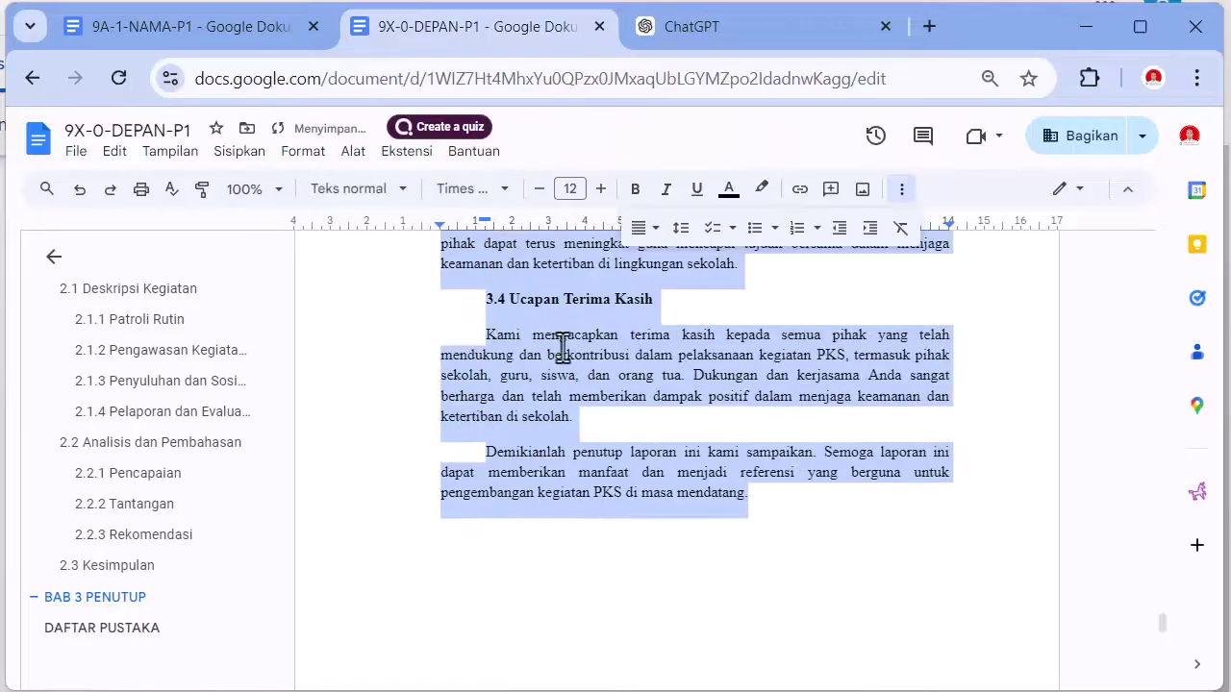
{"action": "scroll", "coordinate": [602, 423], "scroll_direction": "up", "scroll_amount": 10}
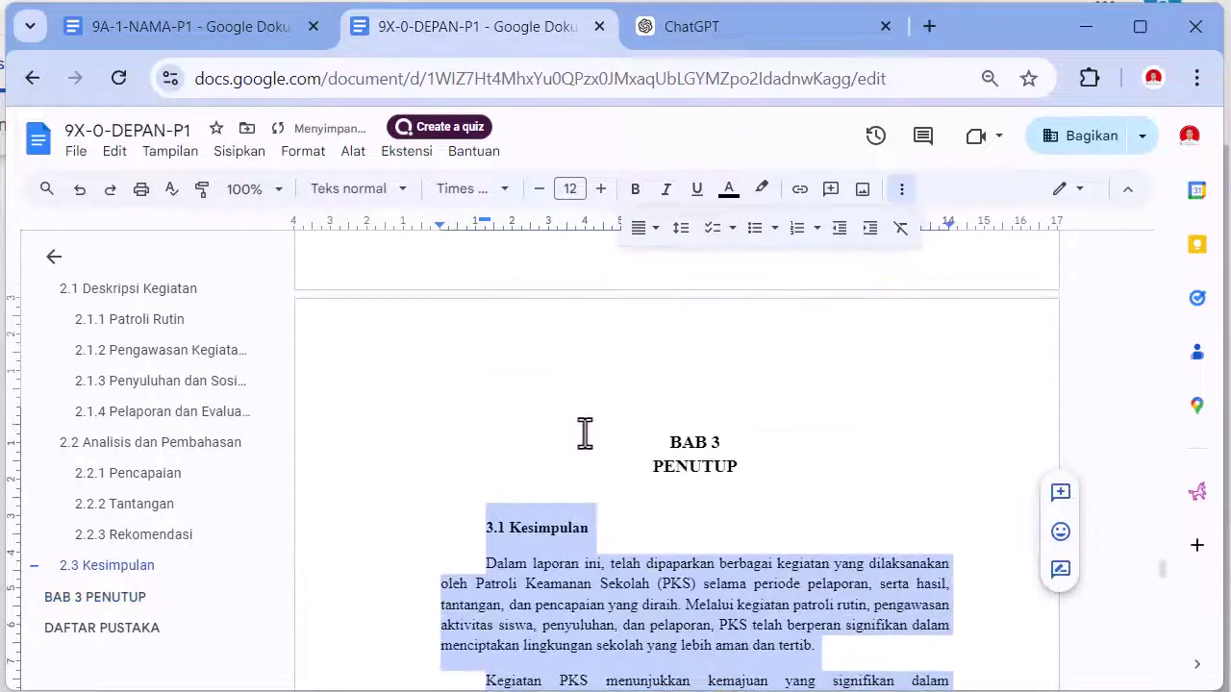
{"action": "scroll", "coordinate": [462, 426], "scroll_direction": "down", "scroll_amount": 3}
{"action": "scroll", "coordinate": [439, 411], "scroll_direction": "up", "scroll_amount": 2}
{"action": "left_click", "coordinate": [424, 408]}
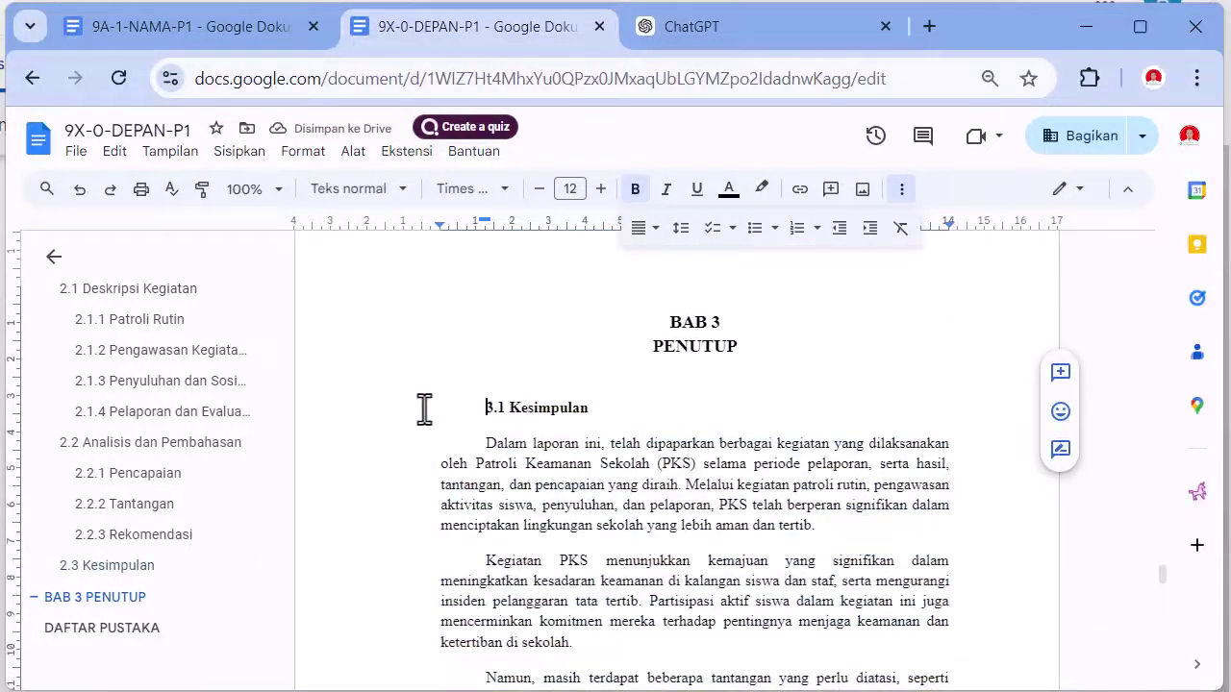
- Select the 3.3 Harapan and 3.4 Ucapan Terima Kasih subheadings
{"action": "left_click", "coordinate": [588, 412], "text": "shift"}
{"action": "scroll", "coordinate": [615, 432], "scroll_direction": "down", "scroll_amount": 5}
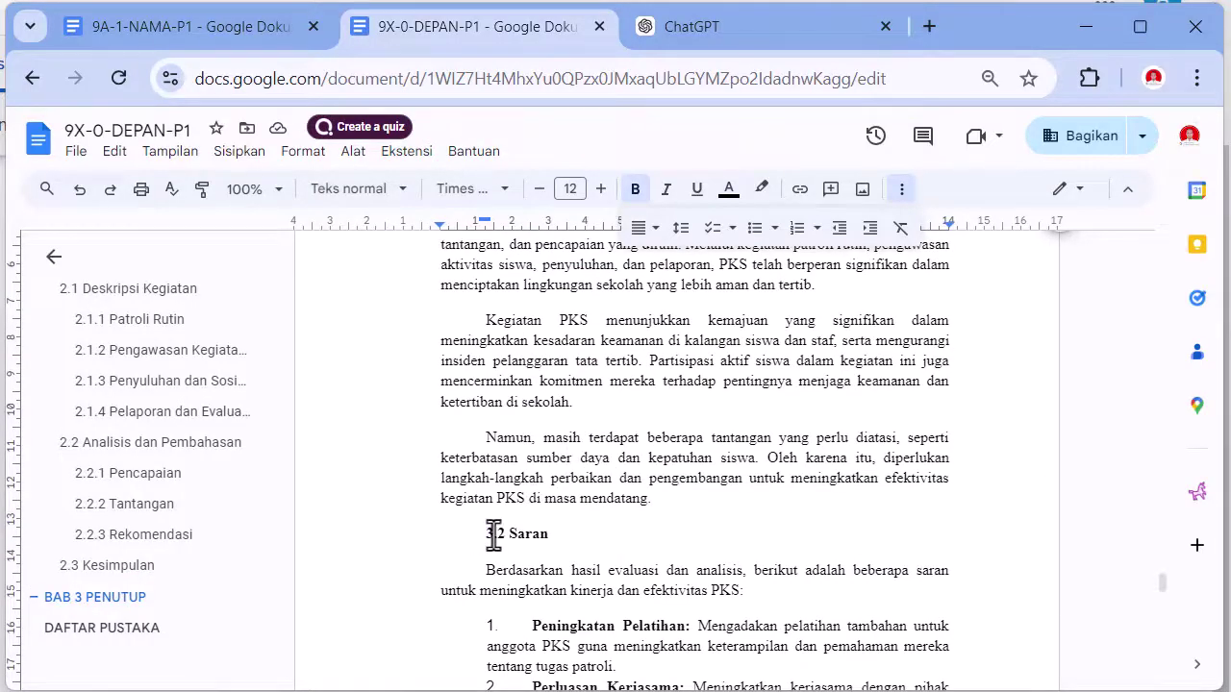
{"action": "left_click_drag", "start_coordinate": [489, 535], "coordinate": [550, 535]}
{"action": "scroll", "coordinate": [544, 534], "scroll_direction": "down", "scroll_amount": 5}
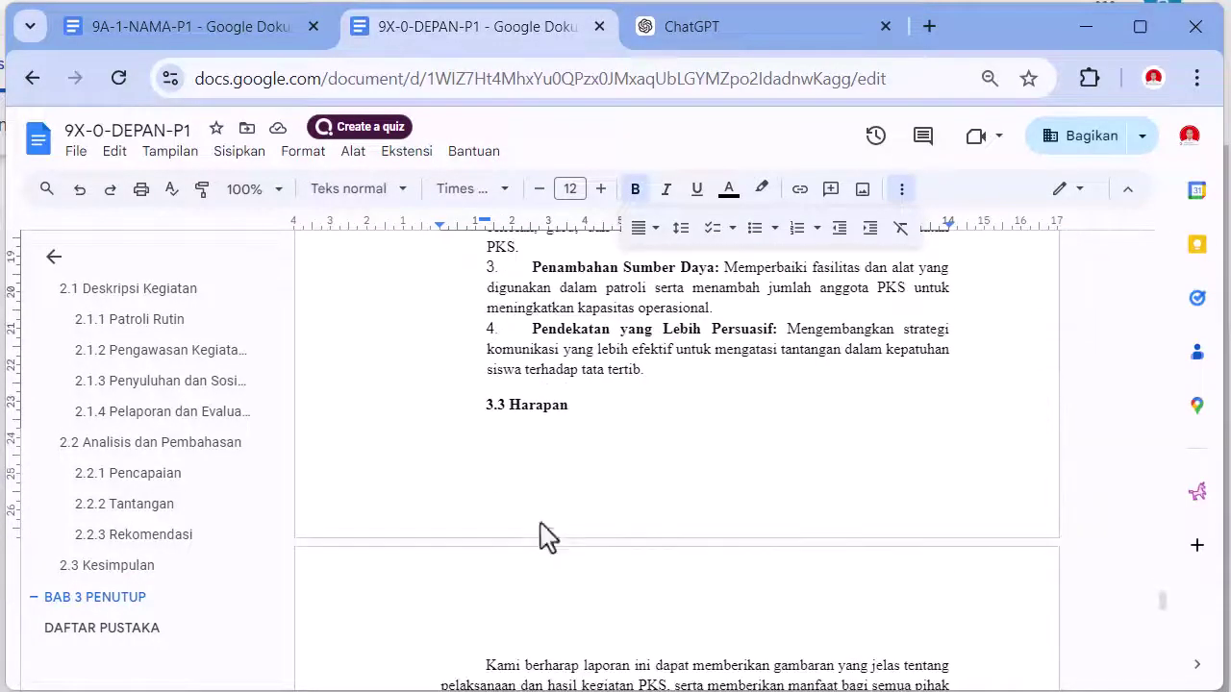
{"action": "left_click_drag", "start_coordinate": [475, 415], "coordinate": [569, 417]}
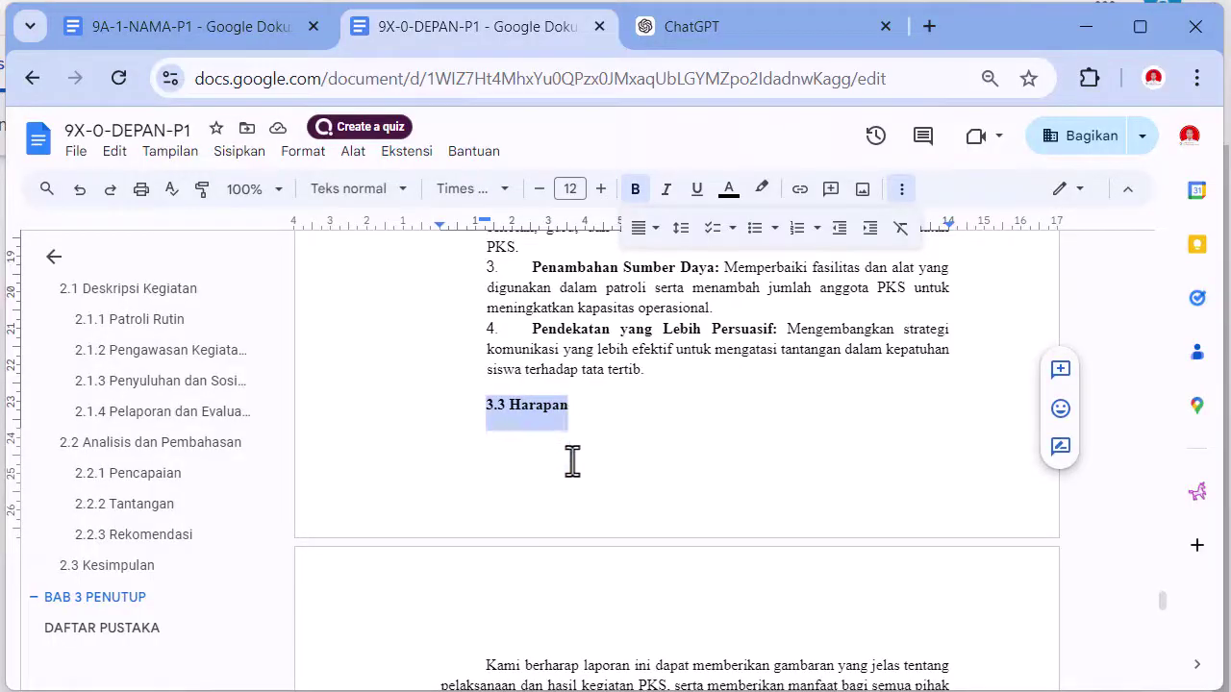
{"action": "scroll", "coordinate": [572, 461], "scroll_direction": "down", "scroll_amount": 5}
{"action": "left_click_drag", "start_coordinate": [479, 419], "coordinate": [649, 427]}
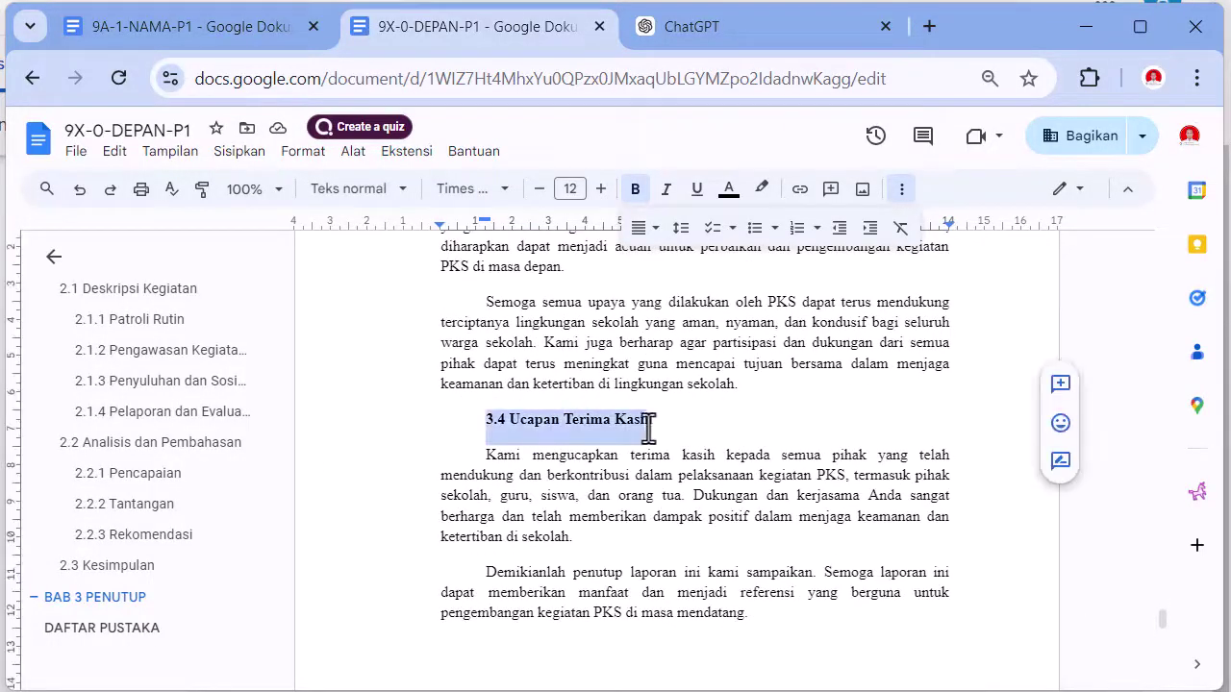
{"action": "scroll", "coordinate": [662, 506], "scroll_direction": "down", "scroll_amount": 3}
{"action": "scroll", "coordinate": [663, 577], "scroll_direction": "up", "scroll_amount": 5}
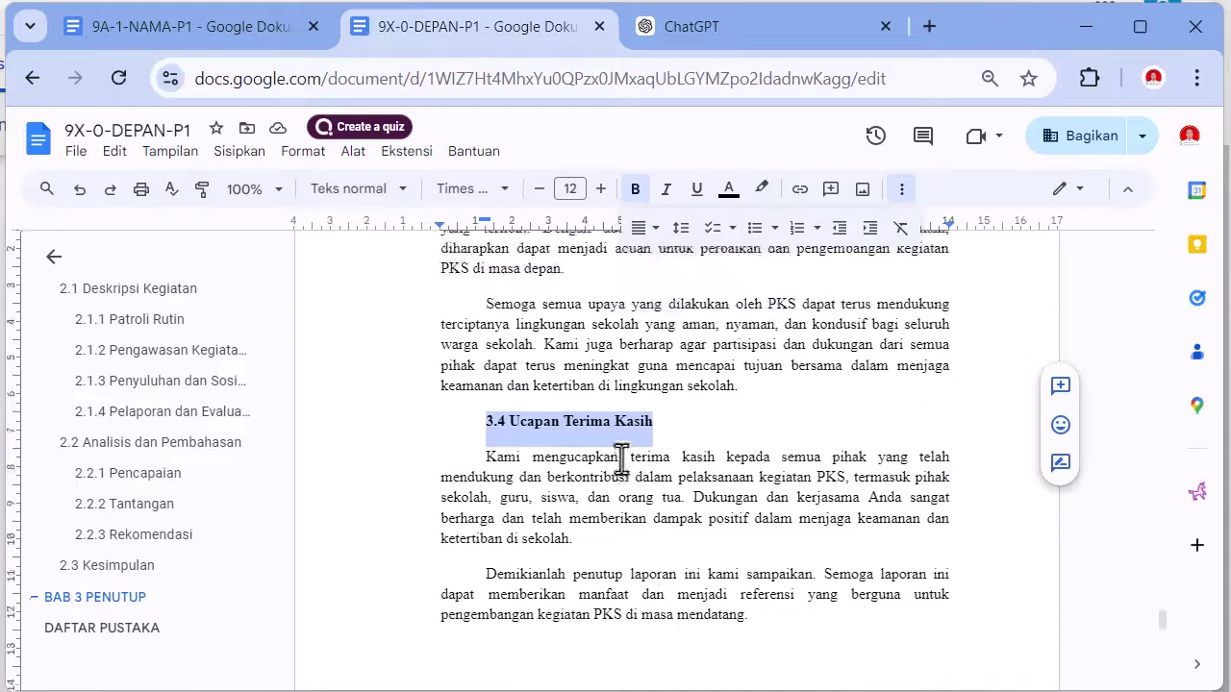
- Apply the Judul 3 style to both and remove their first-line indent
{"action": "left_click", "coordinate": [384, 190]}
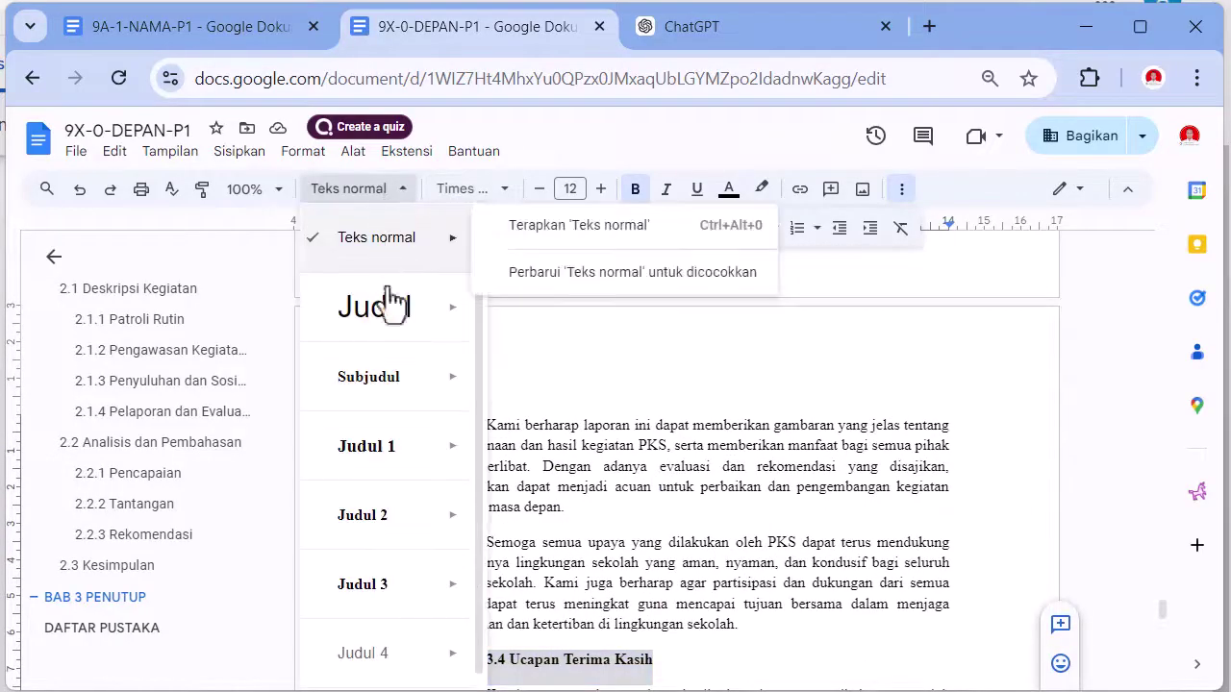
{"action": "mouse_move", "coordinate": [391, 589]}
{"action": "left_click", "coordinate": [558, 575]}
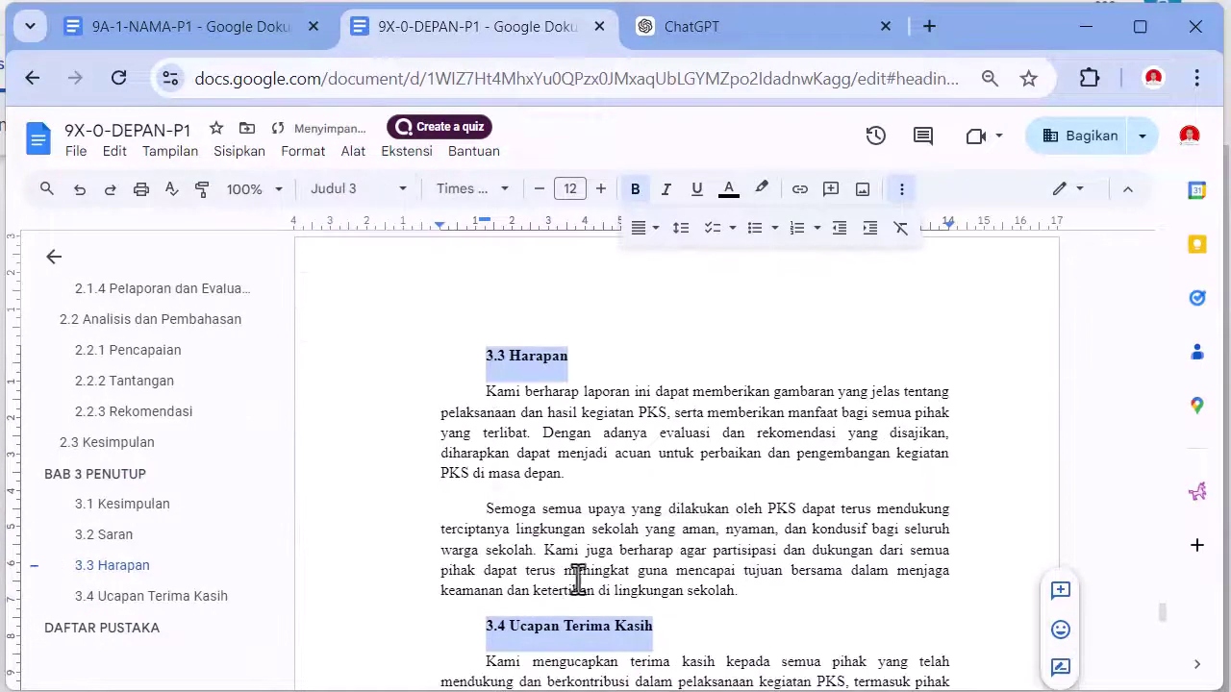
{"action": "left_click_drag", "start_coordinate": [487, 220], "coordinate": [439, 222]}
{"action": "scroll", "coordinate": [577, 390], "scroll_direction": "up", "scroll_amount": 10}
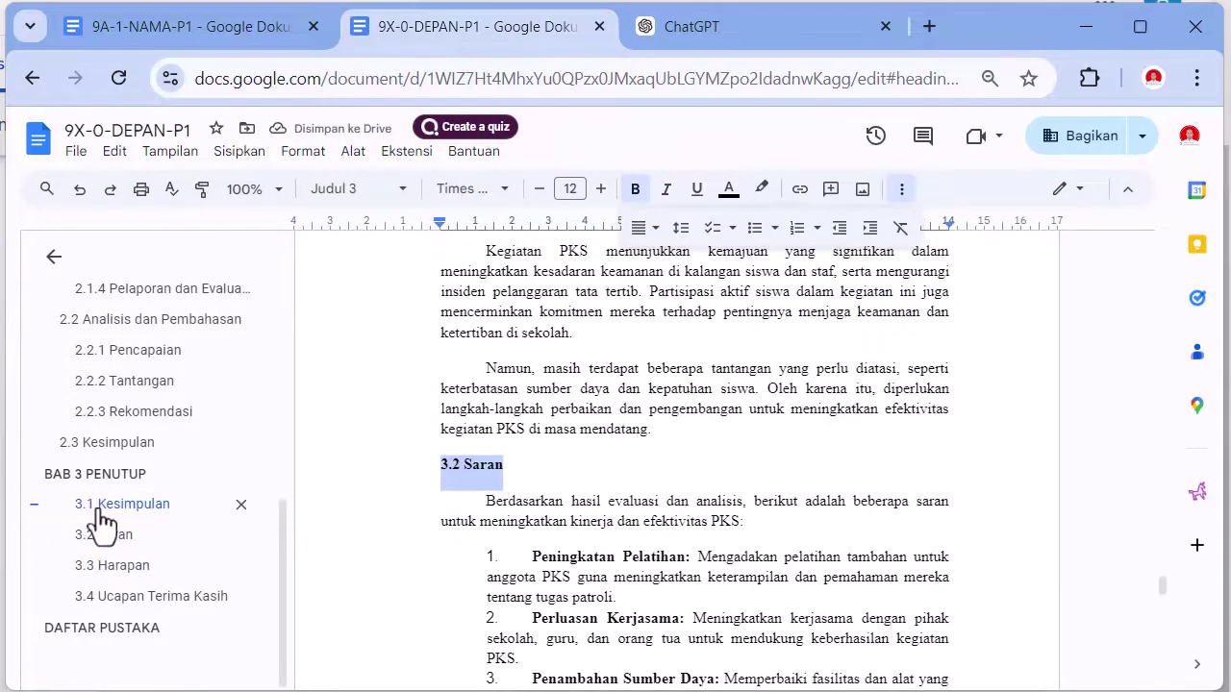
- Move Saran list items 1–4 to the left margin with a 1,00 cm hanging indent
{"action": "scroll", "coordinate": [618, 458], "scroll_direction": "down", "scroll_amount": 1}
{"action": "scroll", "coordinate": [617, 458], "scroll_direction": "down", "scroll_amount": 3}
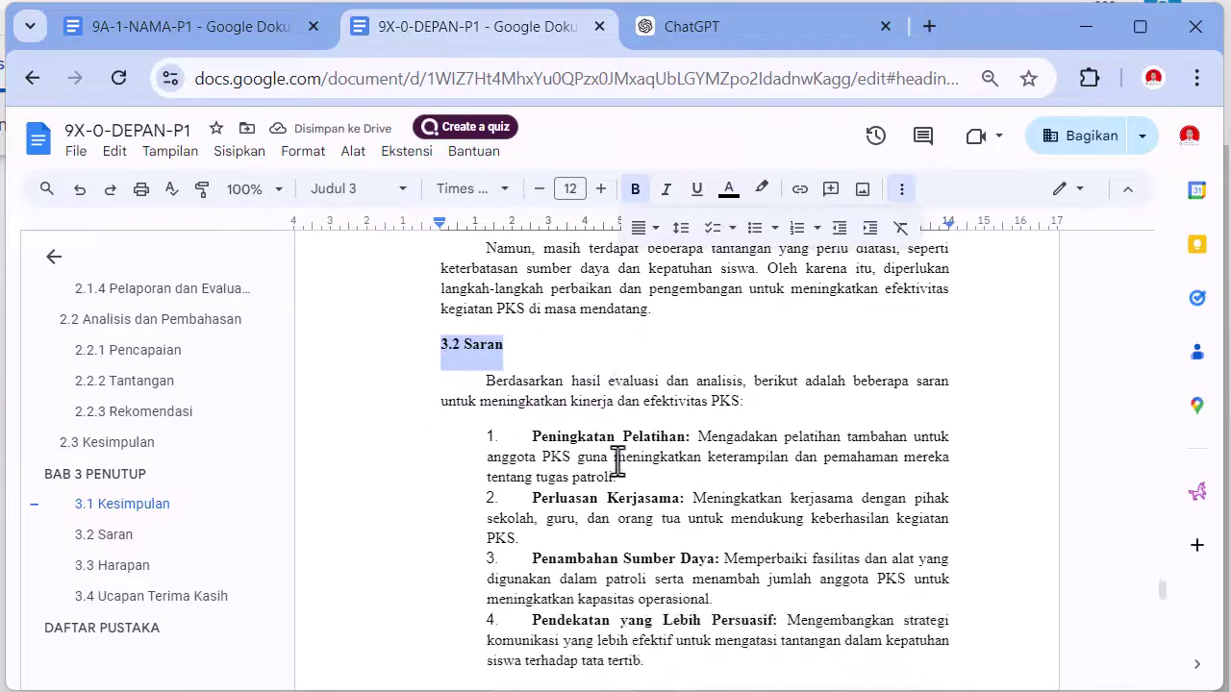
{"action": "scroll", "coordinate": [618, 459], "scroll_direction": "up", "scroll_amount": 4}
{"action": "scroll", "coordinate": [617, 459], "scroll_direction": "up", "scroll_amount": 4}
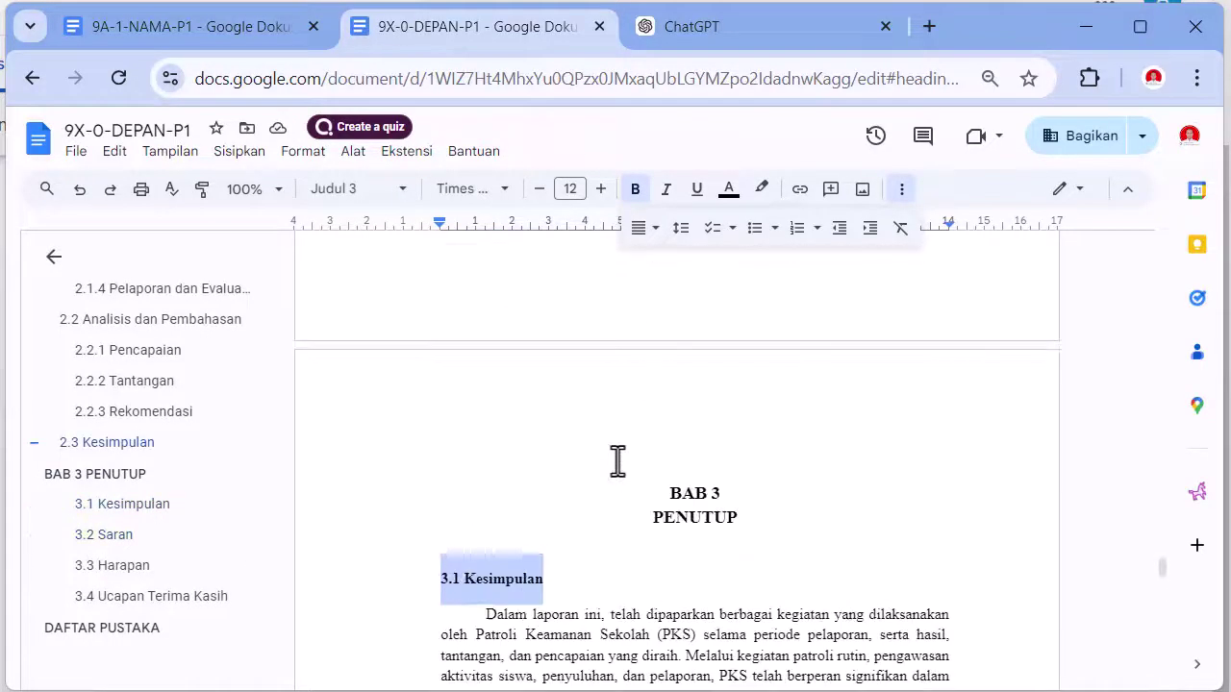
{"action": "scroll", "coordinate": [617, 459], "scroll_direction": "down", "scroll_amount": 4}
{"action": "scroll", "coordinate": [693, 510], "scroll_direction": "down", "scroll_amount": 4}
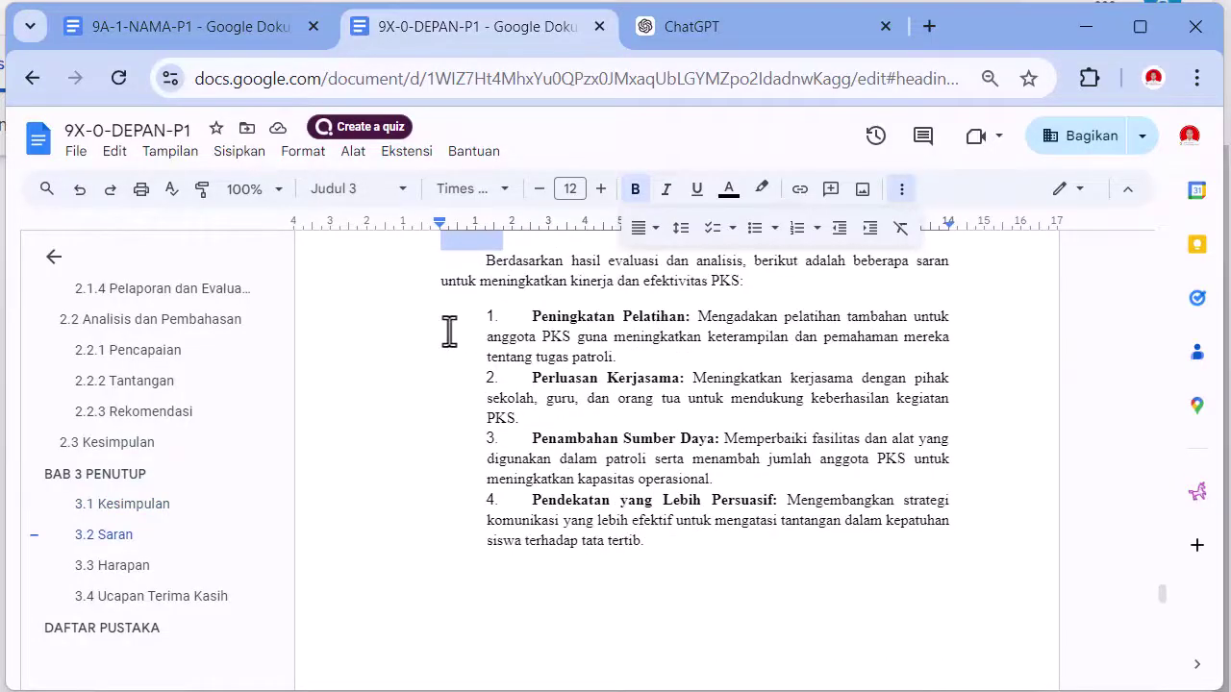
{"action": "left_click_drag", "start_coordinate": [449, 330], "coordinate": [735, 553]}
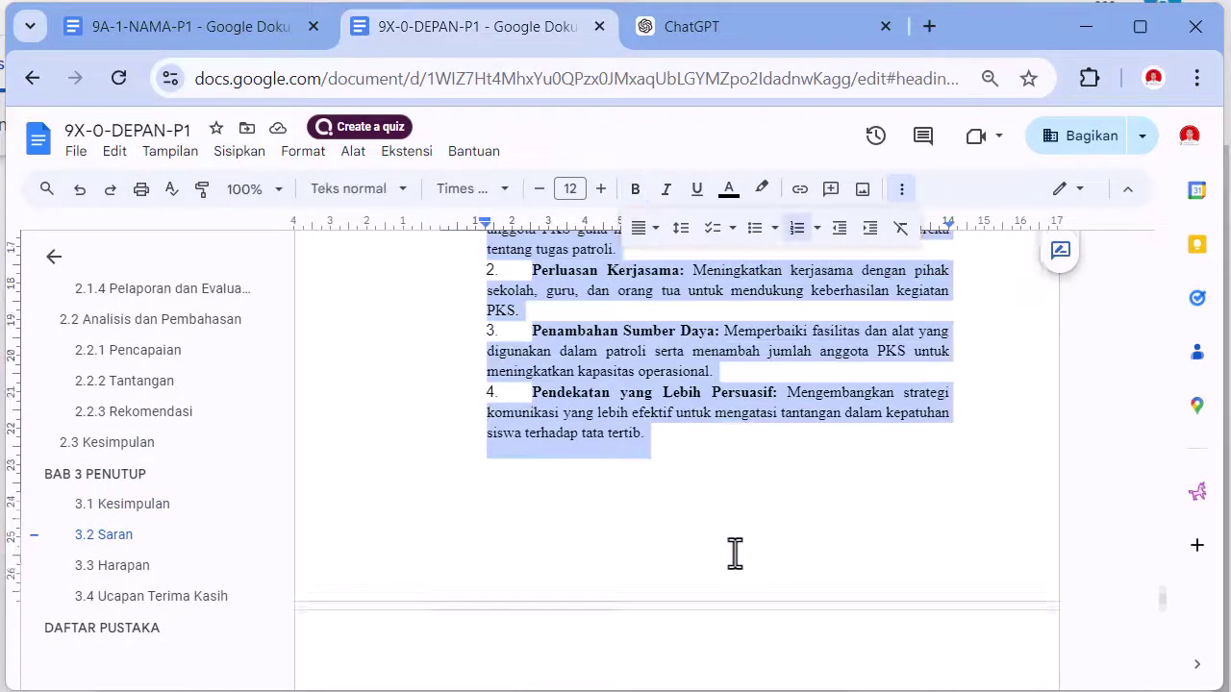
{"action": "scroll", "coordinate": [735, 553], "scroll_direction": "down", "scroll_amount": 3}
{"action": "scroll", "coordinate": [709, 500], "scroll_direction": "up", "scroll_amount": 5}
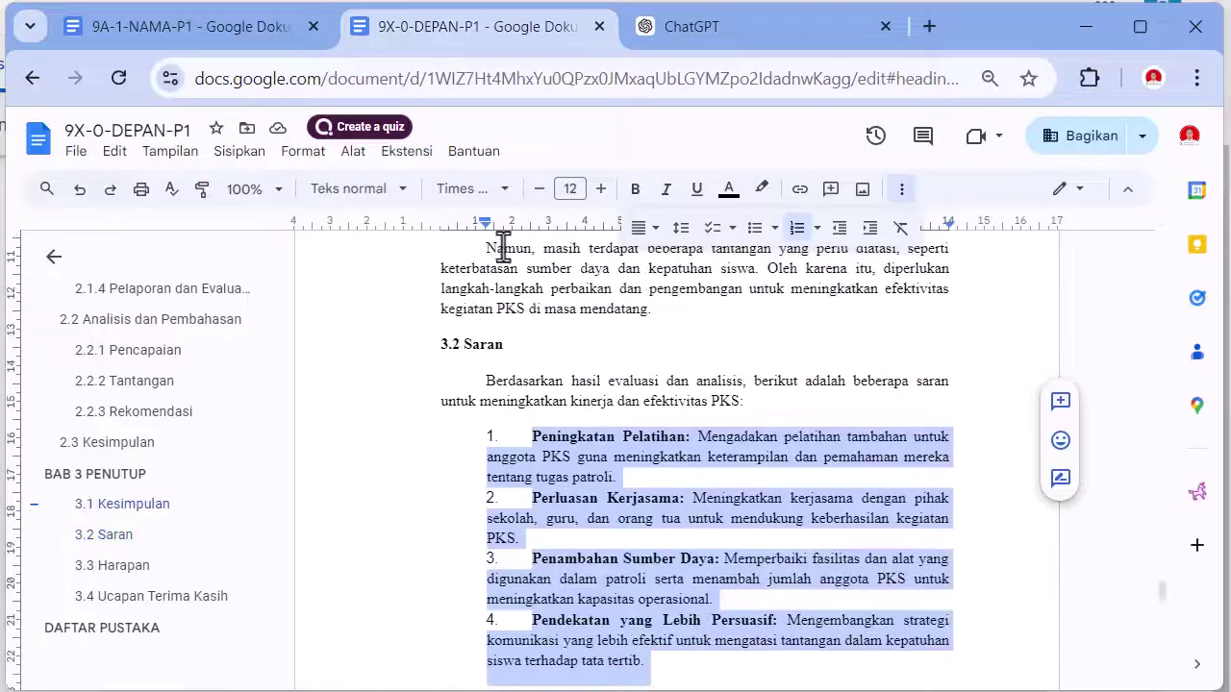
{"action": "left_click_drag", "start_coordinate": [486, 234], "coordinate": [439, 234]}
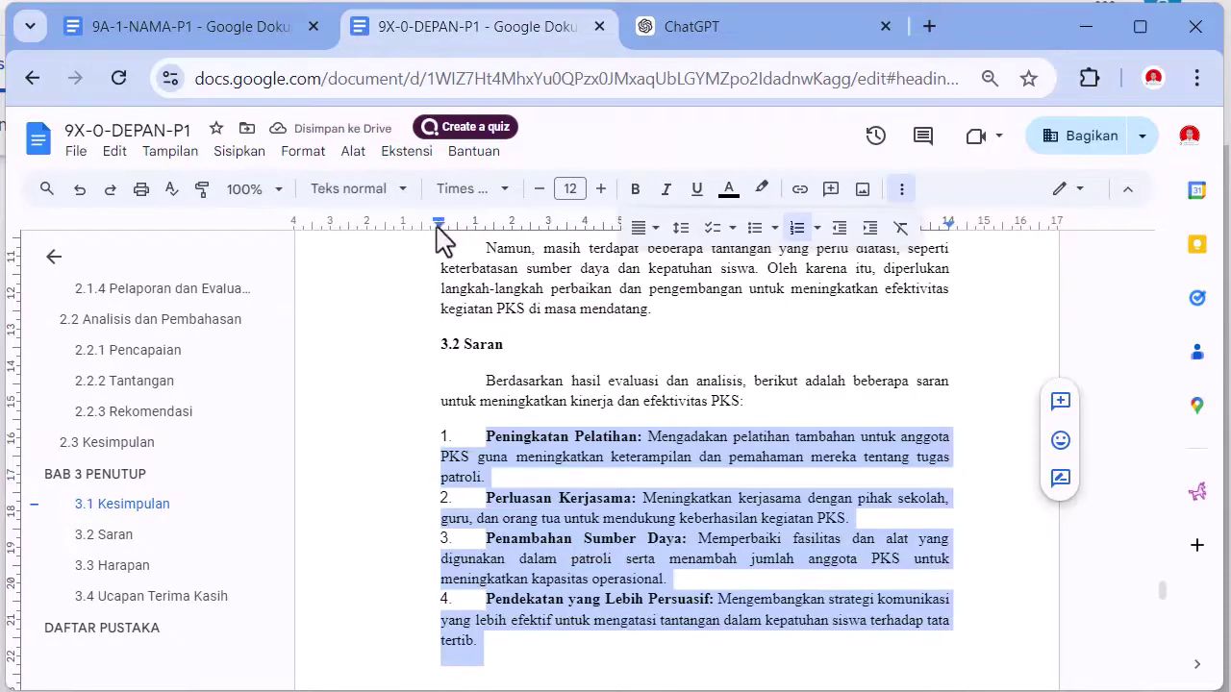
{"action": "mouse_move", "coordinate": [437, 228]}
{"action": "left_mouse_down"}
{"action": "mouse_move", "coordinate": [472, 236]}
{"action": "mouse_move", "coordinate": [464, 220]}
{"action": "mouse_move", "coordinate": [438, 219]}
{"action": "left_mouse_up"}
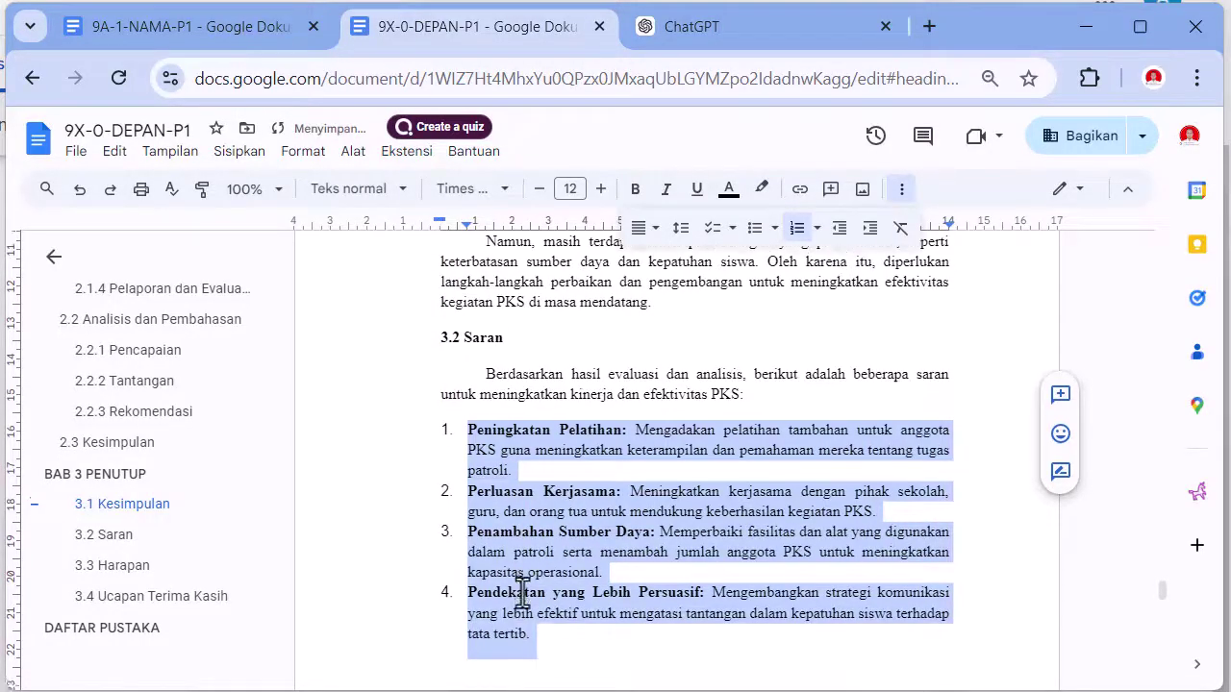
{"action": "scroll", "coordinate": [520, 625], "scroll_direction": "down", "scroll_amount": 9}
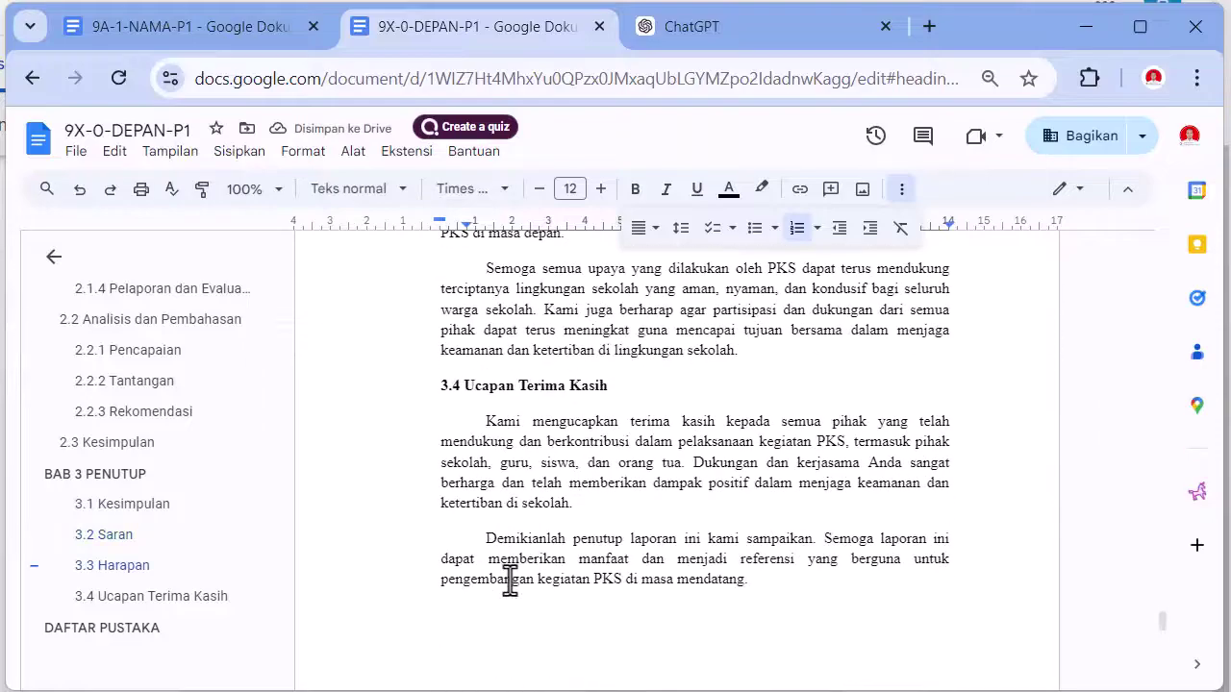
{"action": "scroll", "coordinate": [510, 578], "scroll_direction": "up", "scroll_amount": 3}
{"action": "scroll", "coordinate": [510, 577], "scroll_direction": "up", "scroll_amount": 10}
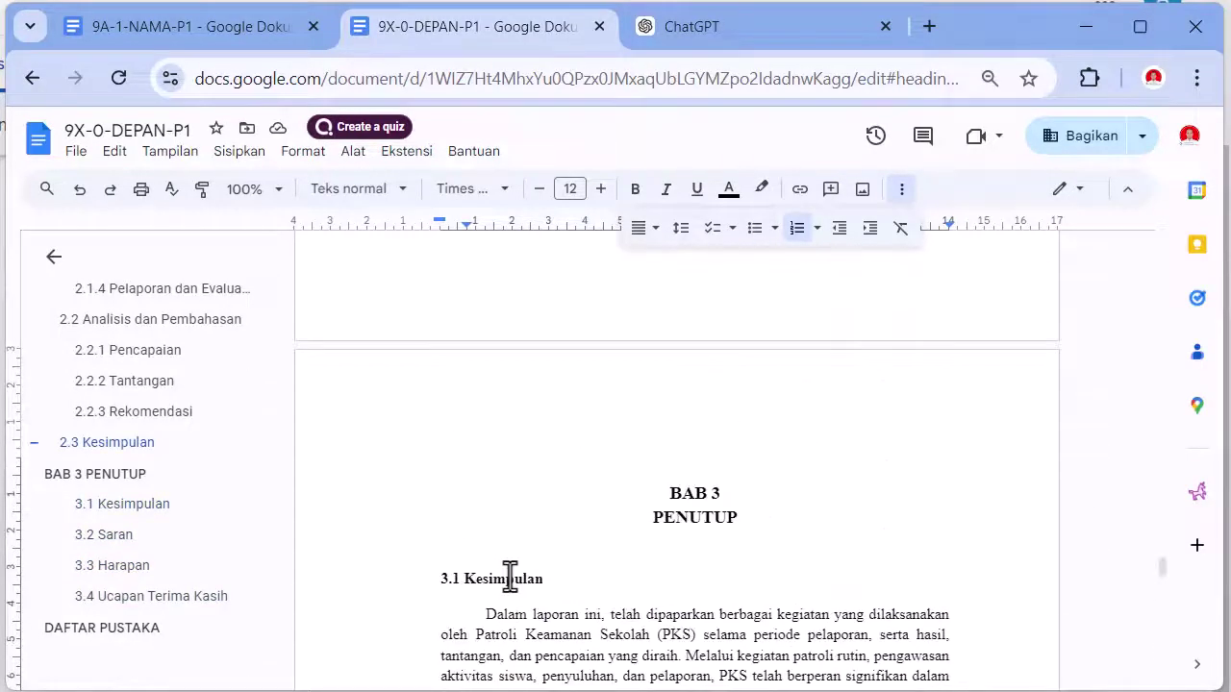
- Add an empty line below the DAFTAR PUSTAKA heading, then return to ChatGPT
{"action": "scroll", "coordinate": [509, 577], "scroll_direction": "down", "scroll_amount": 15}
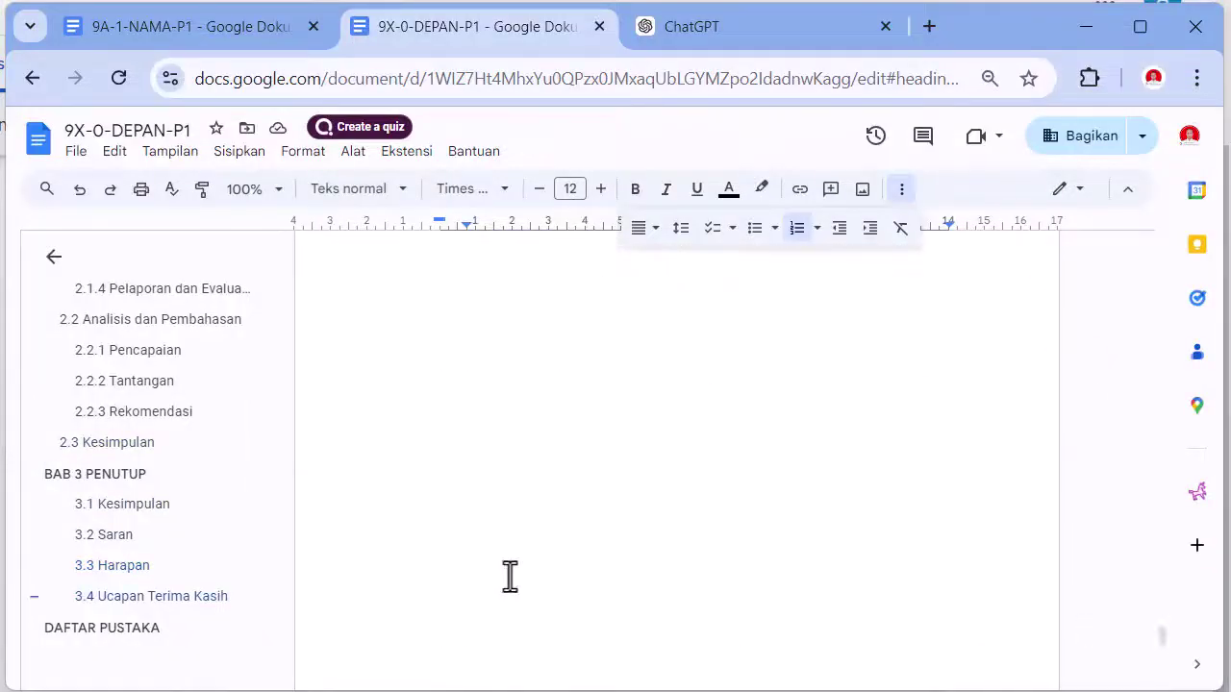
{"action": "scroll", "coordinate": [510, 577], "scroll_direction": "down", "scroll_amount": 5}
{"action": "scroll", "coordinate": [510, 577], "scroll_direction": "up", "scroll_amount": 3}
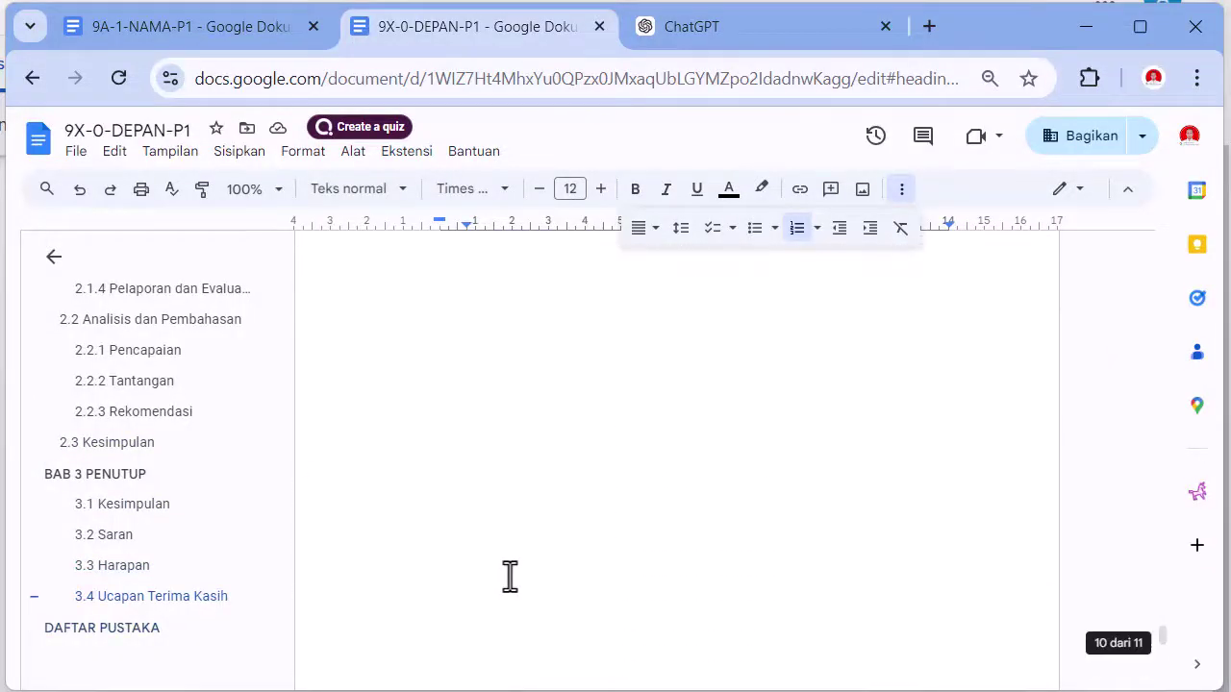
{"action": "scroll", "coordinate": [510, 577], "scroll_direction": "down", "scroll_amount": 3}
{"action": "left_click", "coordinate": [726, 445]}
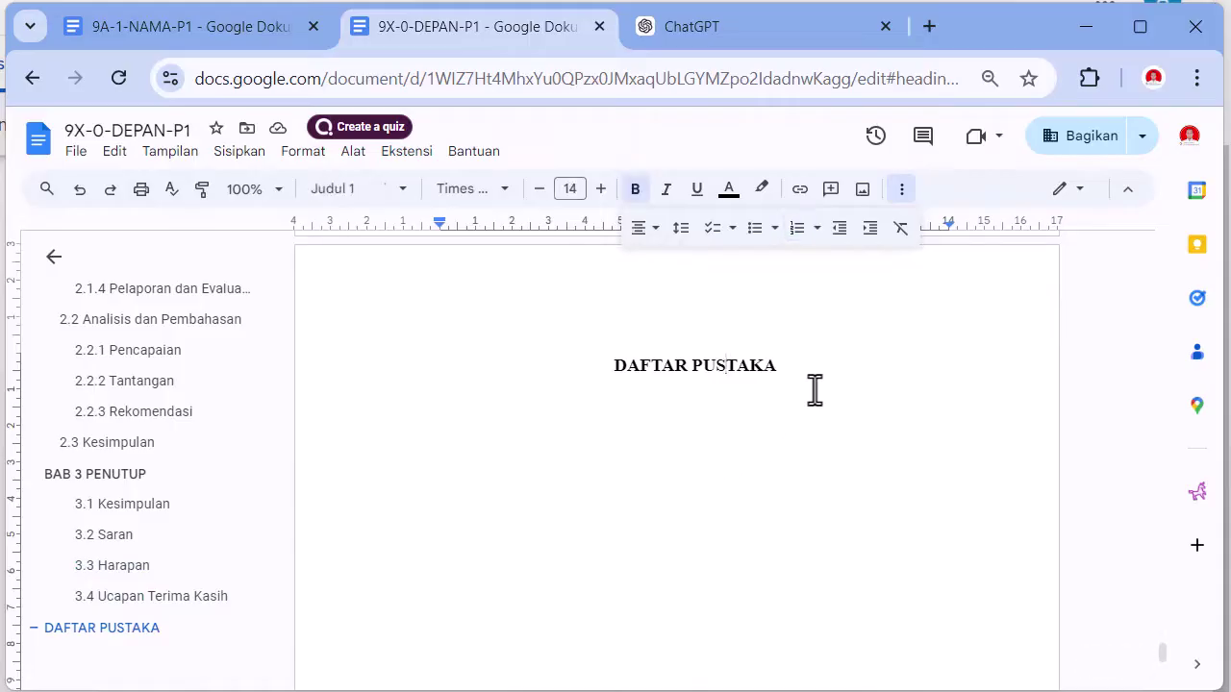
{"action": "left_click", "coordinate": [774, 366]}
{"action": "key", "text": "Return"}
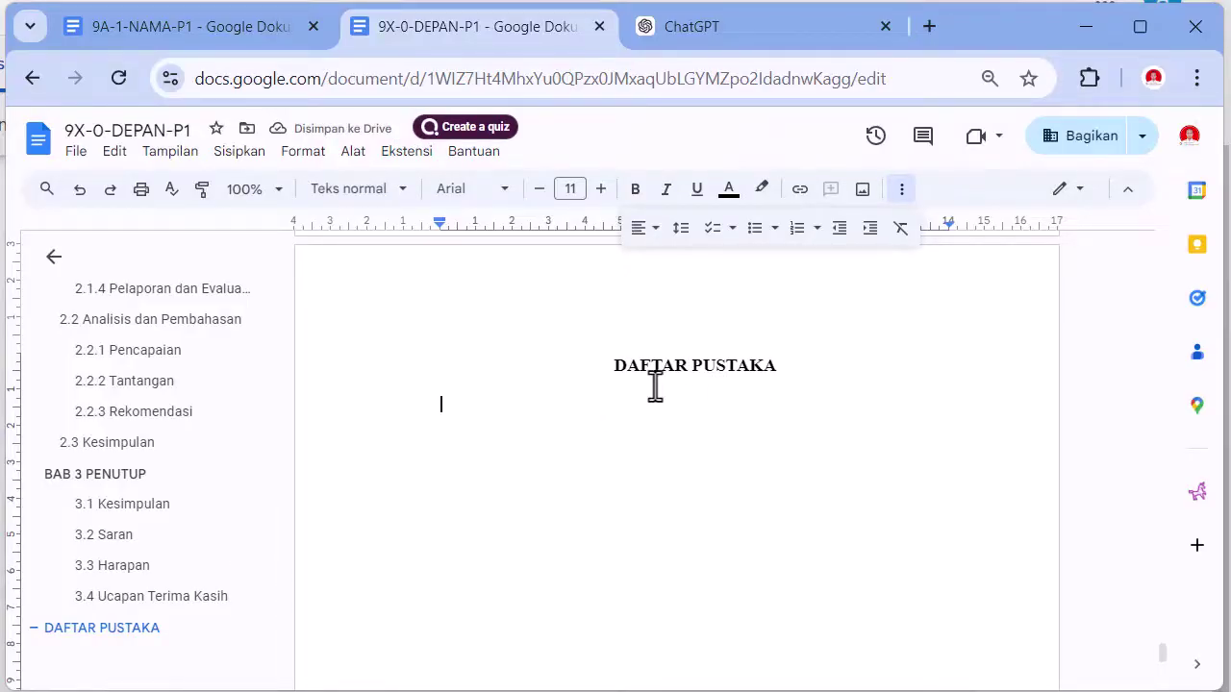
{"action": "left_click", "coordinate": [705, 27]}
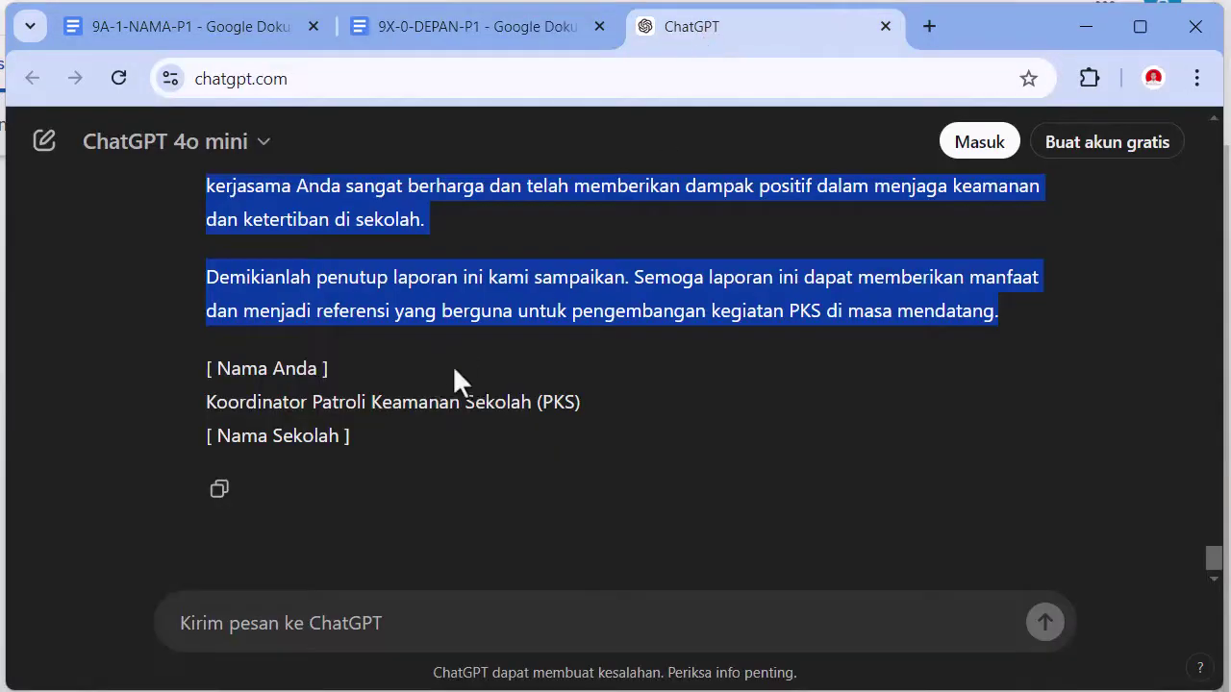
- Send ChatGPT the request 'Buatkan juga daftar pustakanya'
{"action": "left_click", "coordinate": [434, 623]}
{"action": "type", "text": "Buatkan juga daft"}
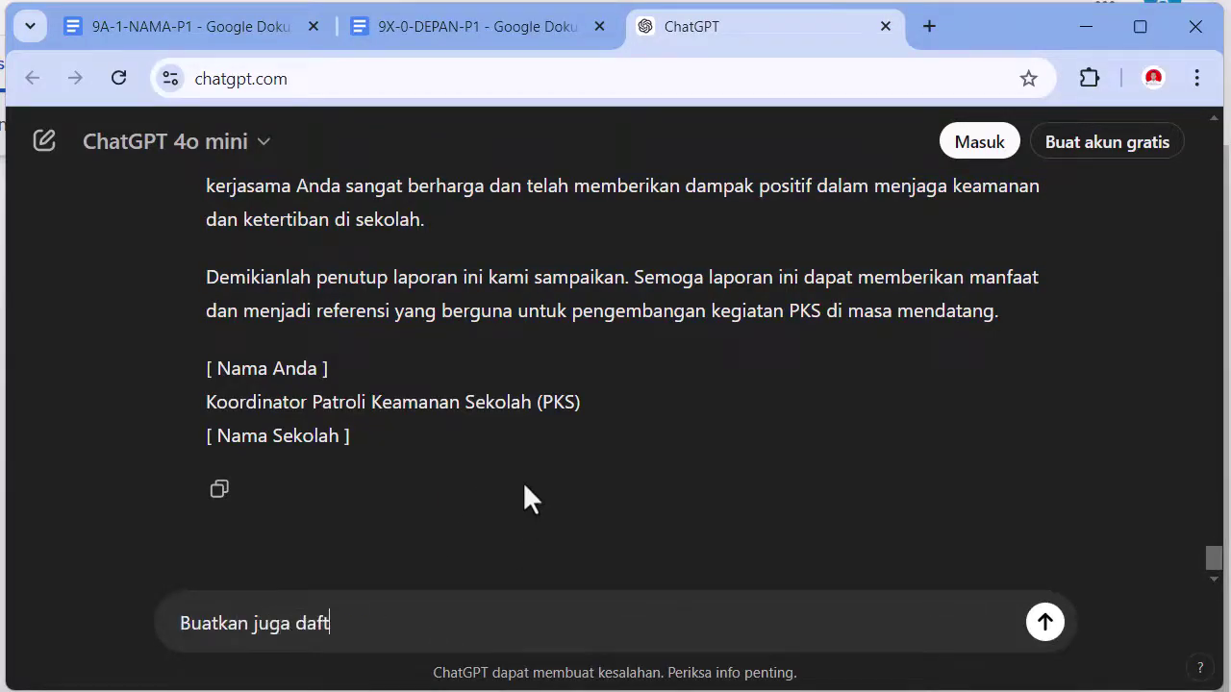
{"action": "type", "text": "ar pustakanya"}
{"action": "key", "text": "Return"}
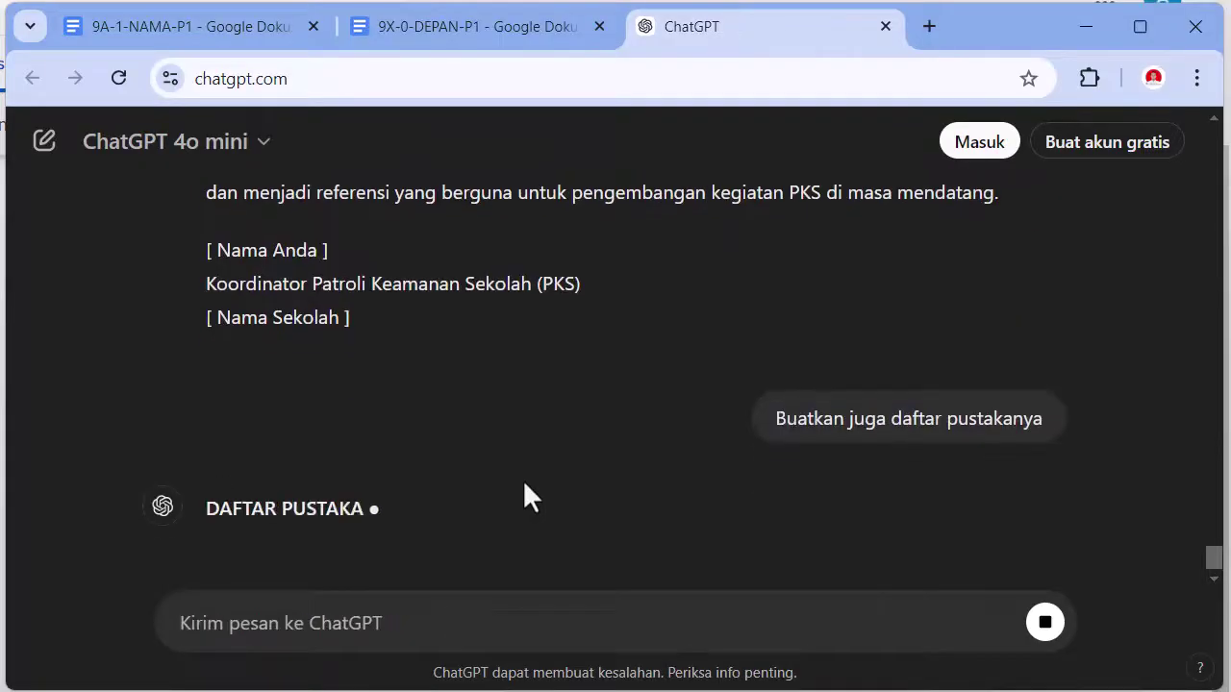
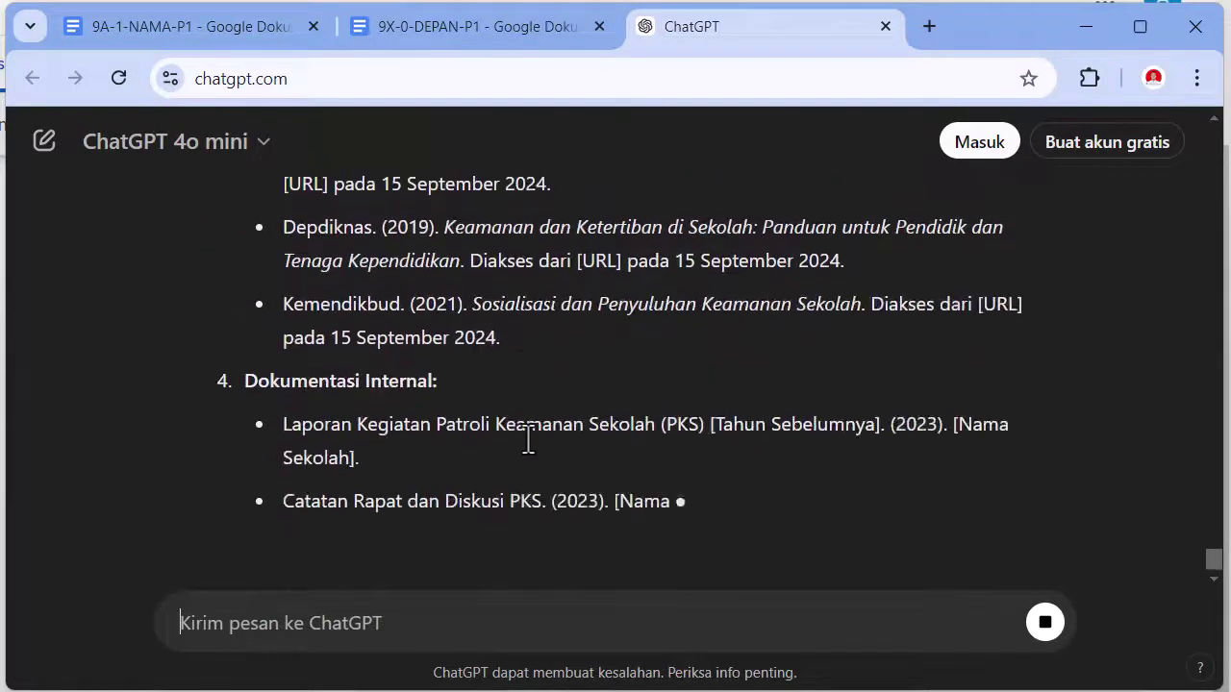
- Copy the Arikunto book reference from ChatGPT's DAFTAR PUSTAKA answer and return to 9X-0-DEPAN-P1
{"action": "scroll", "coordinate": [527, 435], "scroll_direction": "up", "scroll_amount": 12}
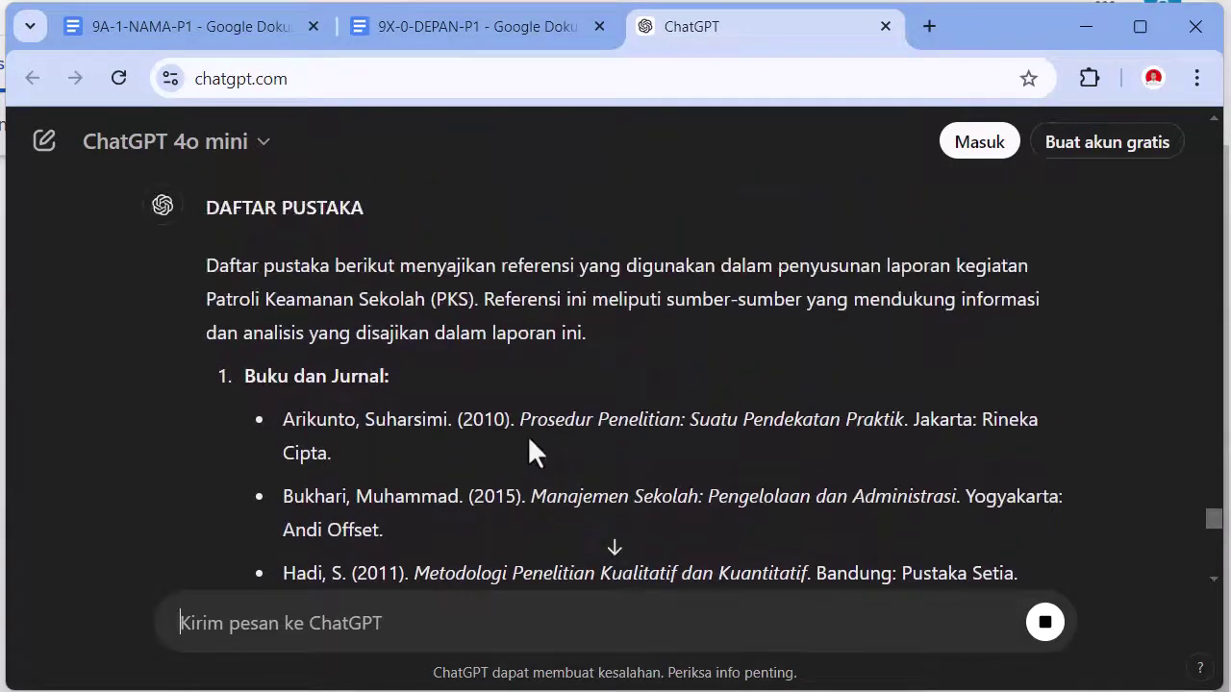
{"action": "scroll", "coordinate": [529, 442], "scroll_direction": "up", "scroll_amount": 3}
{"action": "scroll", "coordinate": [527, 437], "scroll_direction": "down", "scroll_amount": 1}
{"action": "left_click_drag", "start_coordinate": [296, 433], "coordinate": [327, 446]}
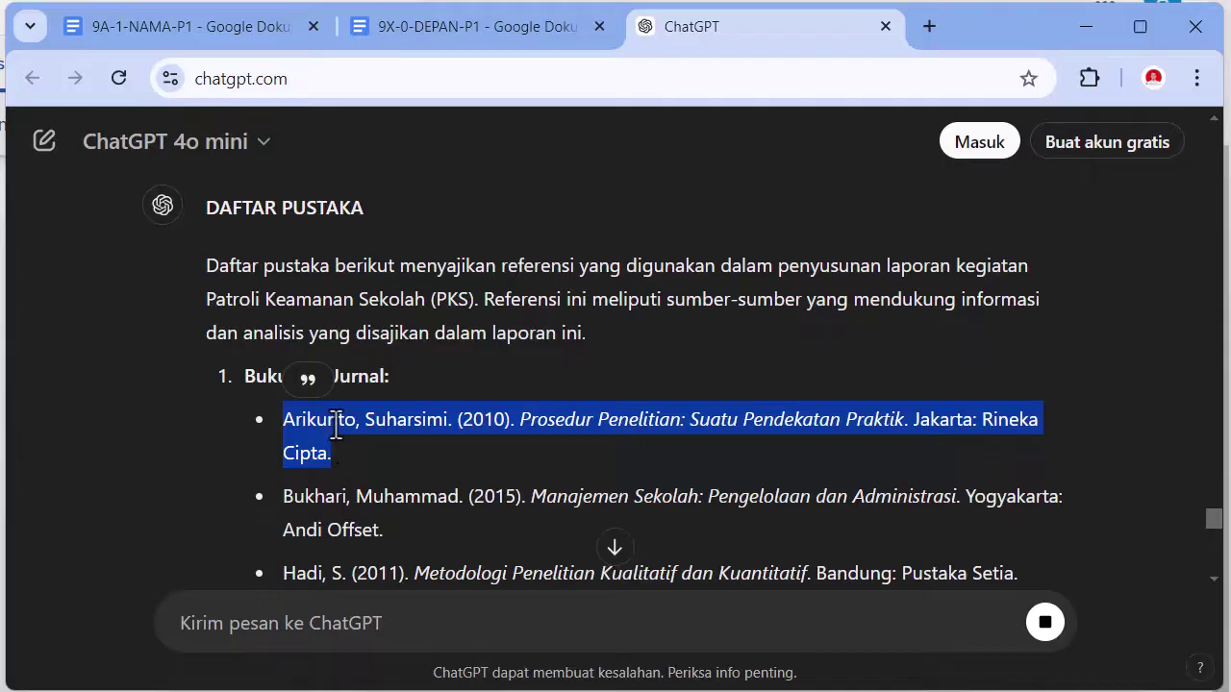
{"action": "right_click", "coordinate": [336, 424]}
{"action": "left_click", "coordinate": [385, 442]}
{"action": "left_click", "coordinate": [404, 38]}
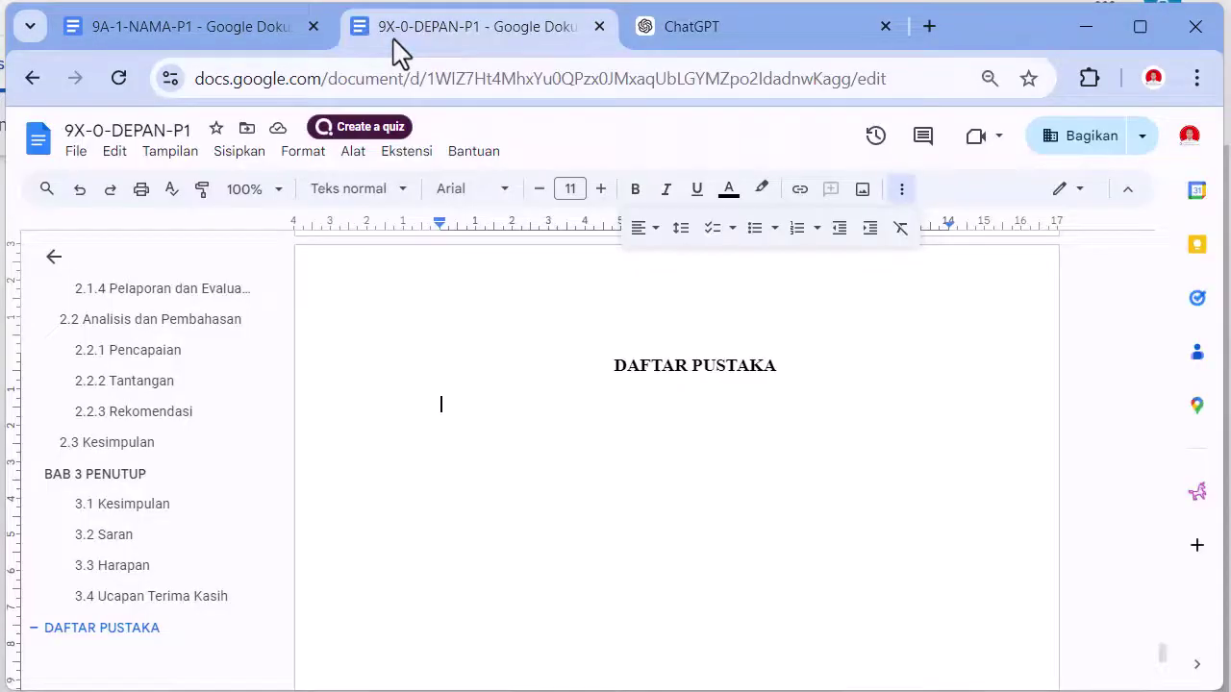
- Paste the reference as plain text under DAFTAR PUSTAKA in Times New Roman, size 12
{"action": "right_click", "coordinate": [497, 404]}
{"action": "left_click", "coordinate": [562, 467]}
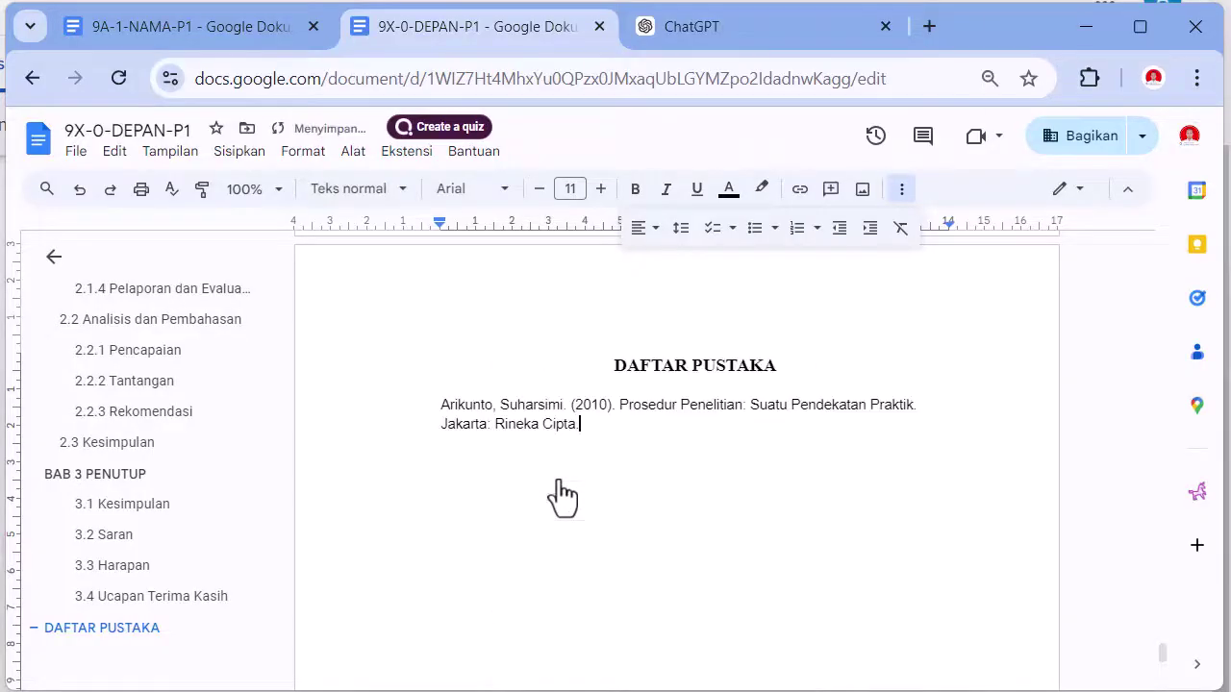
{"action": "triple_click", "coordinate": [444, 394]}
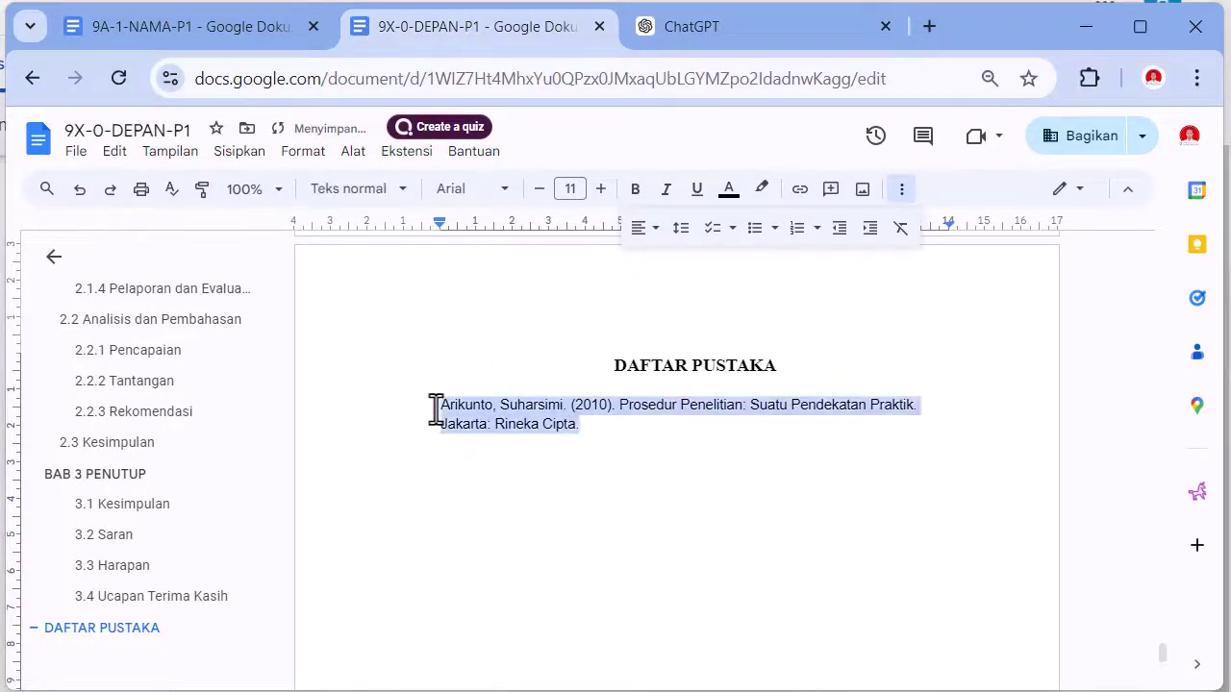
{"action": "left_click", "coordinate": [465, 197]}
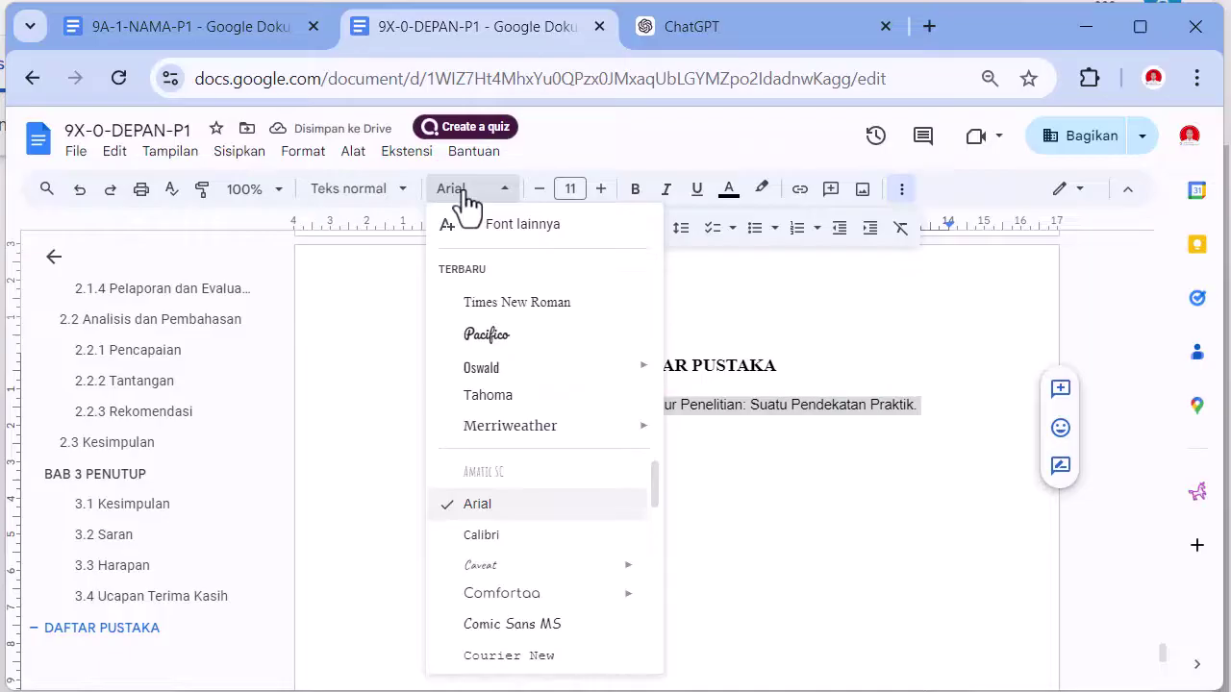
{"action": "left_click", "coordinate": [510, 304]}
{"action": "left_click", "coordinate": [600, 189]}
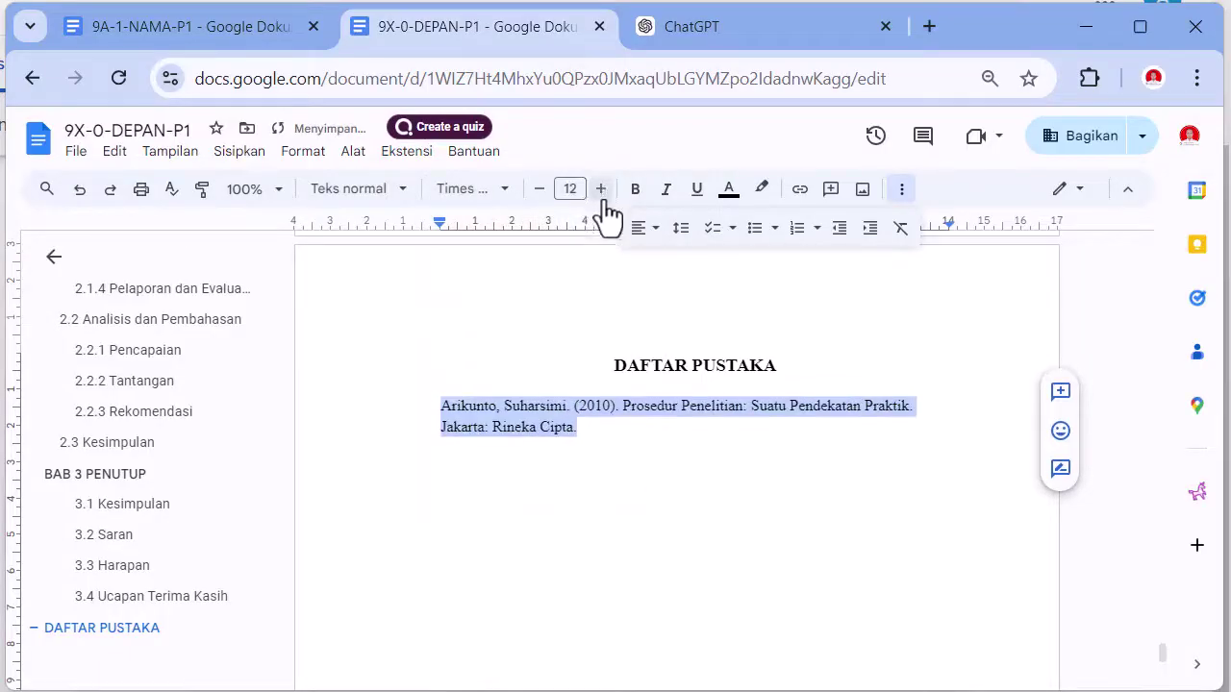
{"action": "left_click", "coordinate": [602, 431]}
- Replace the reference's author surname and given name with a new author, and the year 2010 with 2024
{"action": "double_click", "coordinate": [460, 402]}
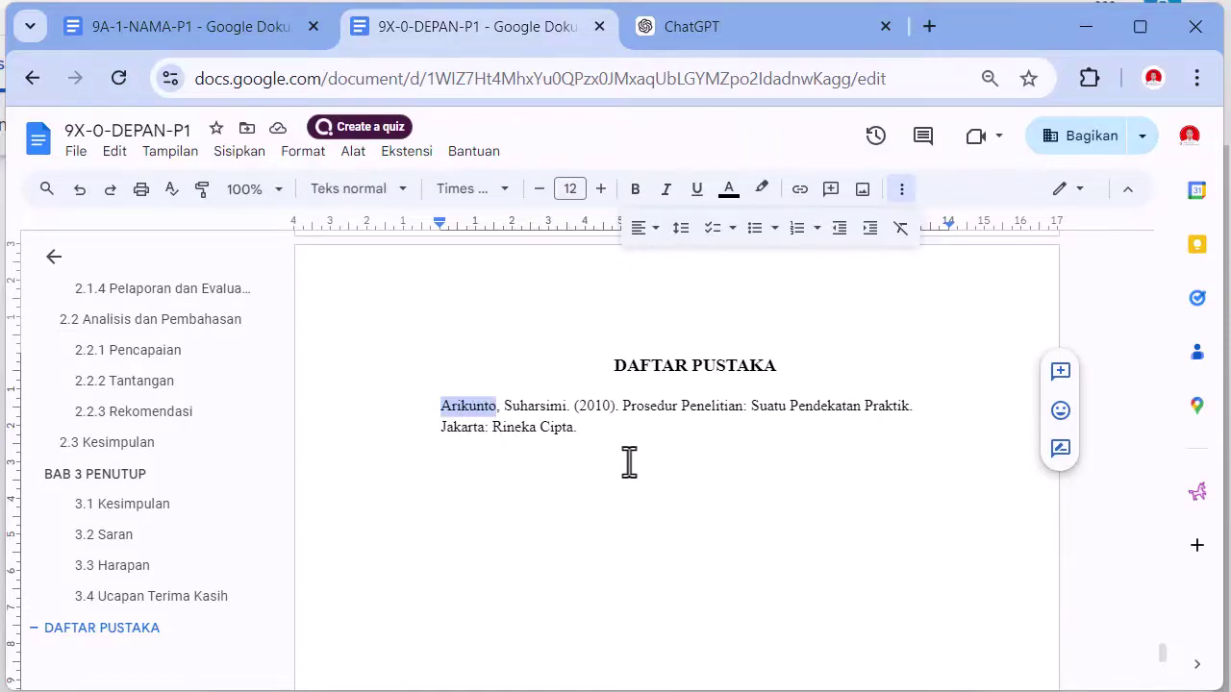
{"action": "type", "text": "Adiguna"}
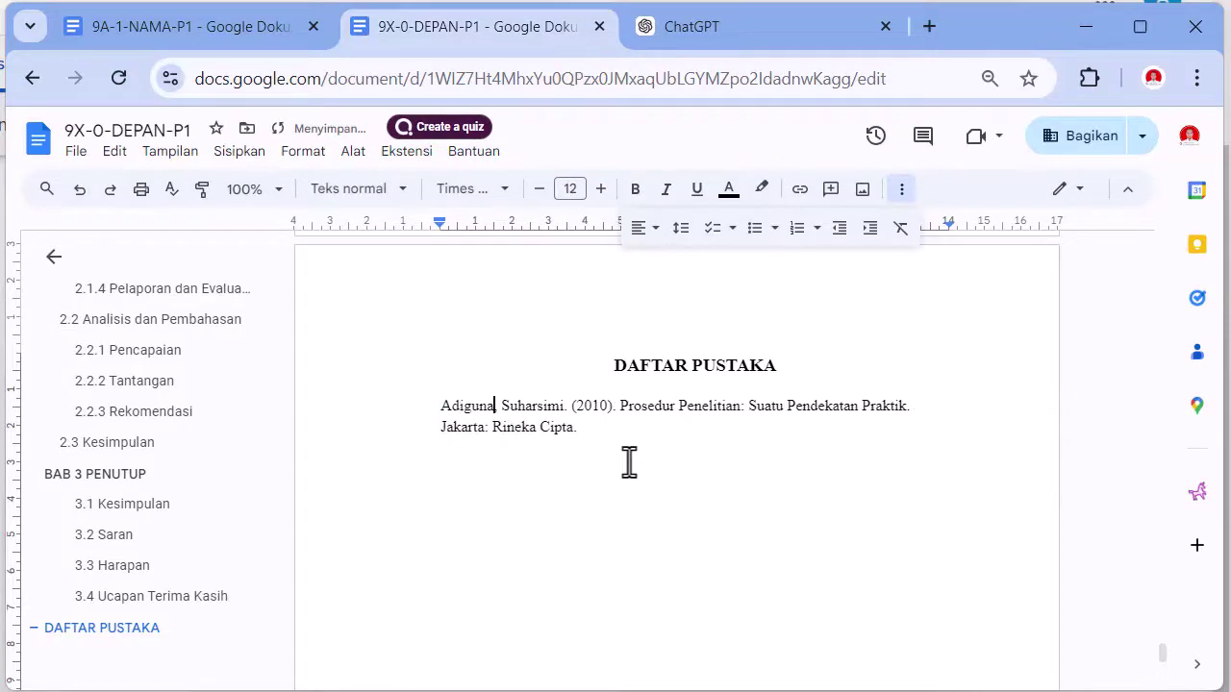
{"action": "type", "text": ","}
{"action": "double_click", "coordinate": [510, 406]}
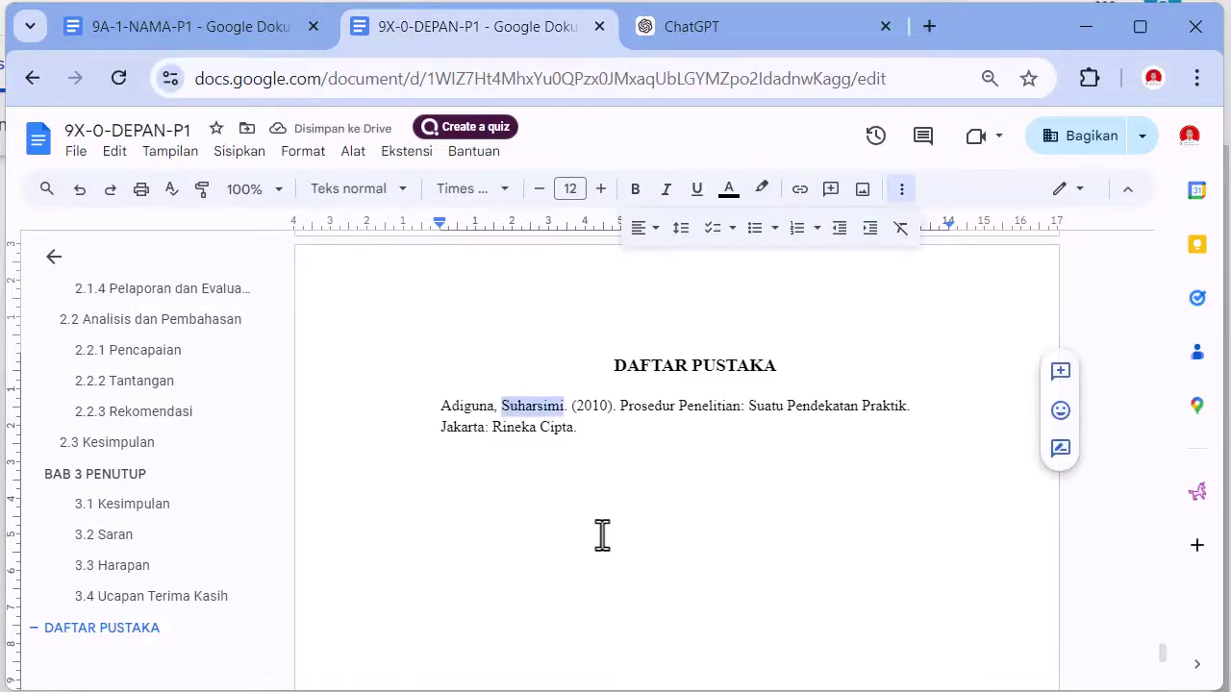
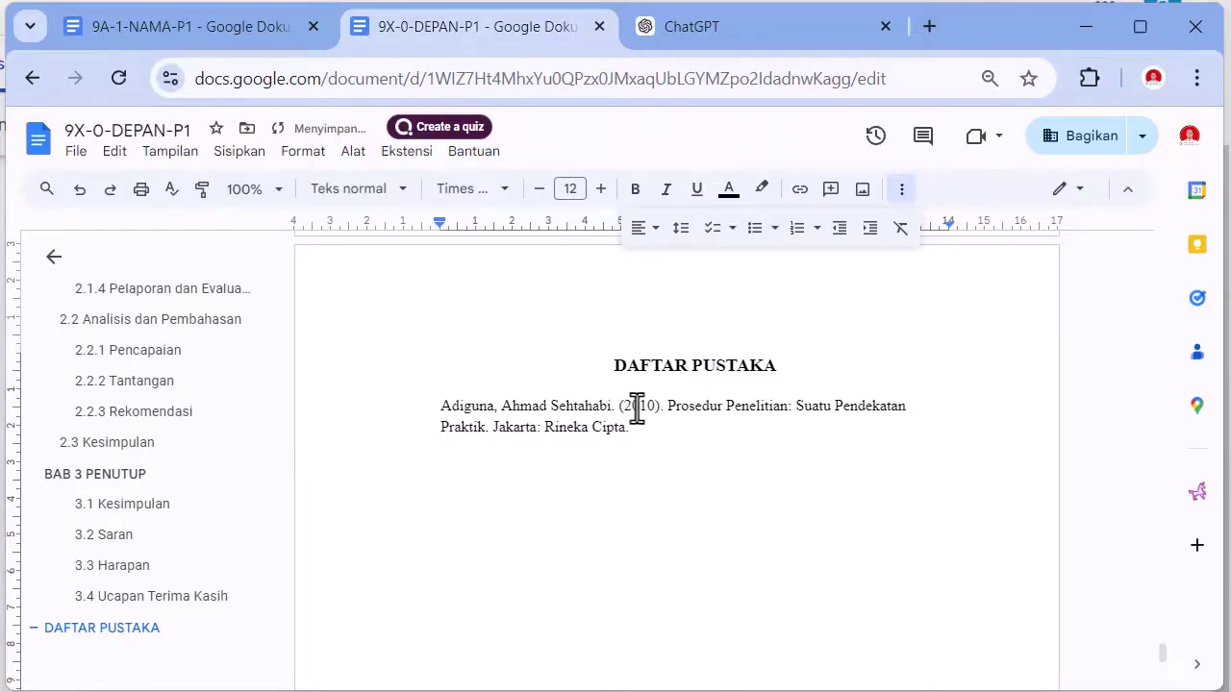
{"action": "double_click", "coordinate": [637, 406]}
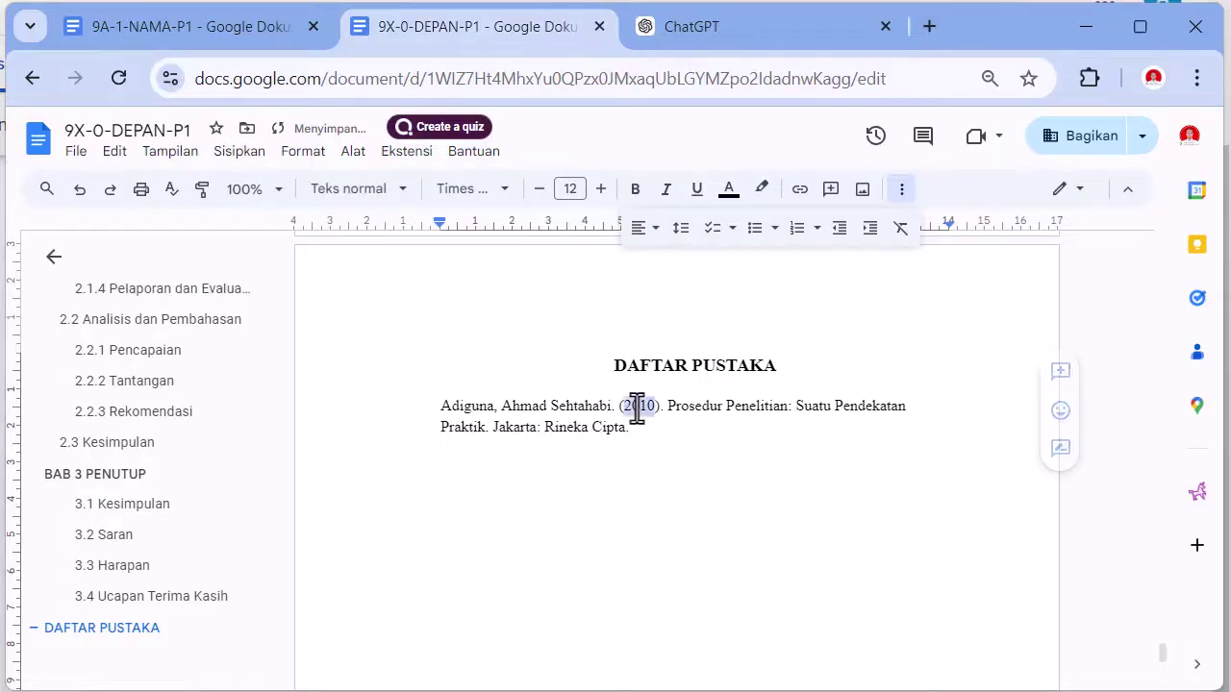
{"action": "type", "text": "2024"}
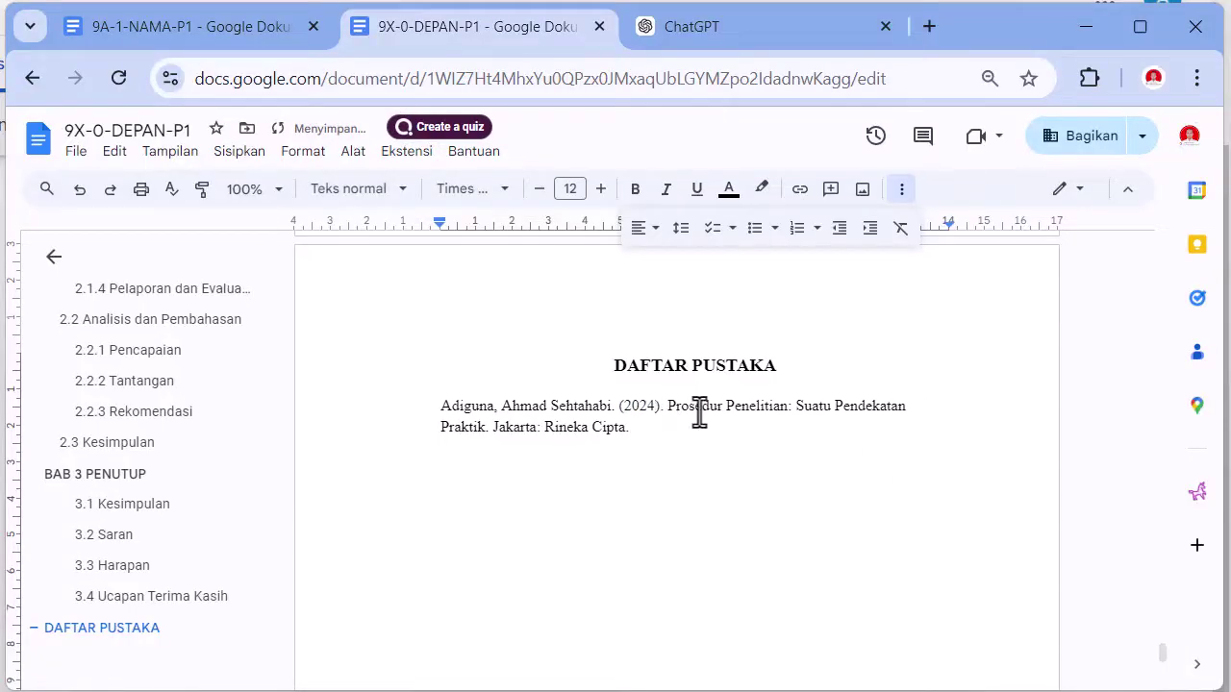
- Retitle it 'Membuat Laporan Kegiatan Ekstrakurikuler PKS.' with city Barat and publisher SMP Negeri 1 Barat
{"action": "left_click_drag", "start_coordinate": [699, 412], "coordinate": [905, 407]}
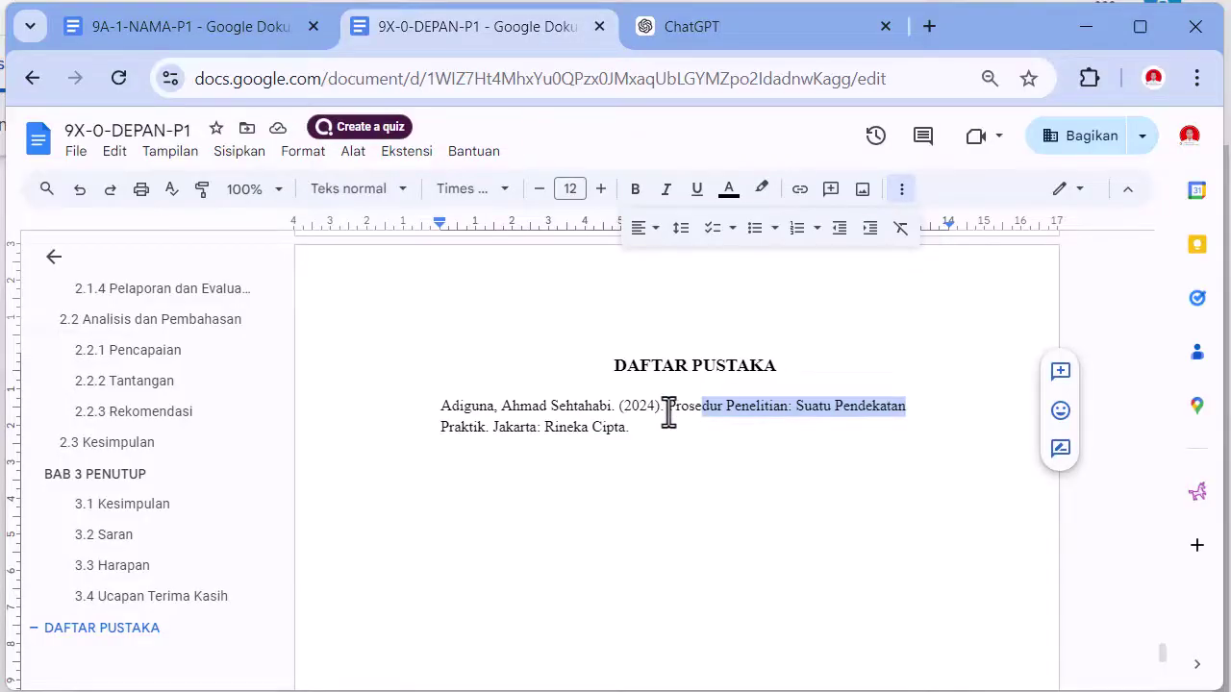
{"action": "left_click_drag", "start_coordinate": [667, 412], "coordinate": [482, 444]}
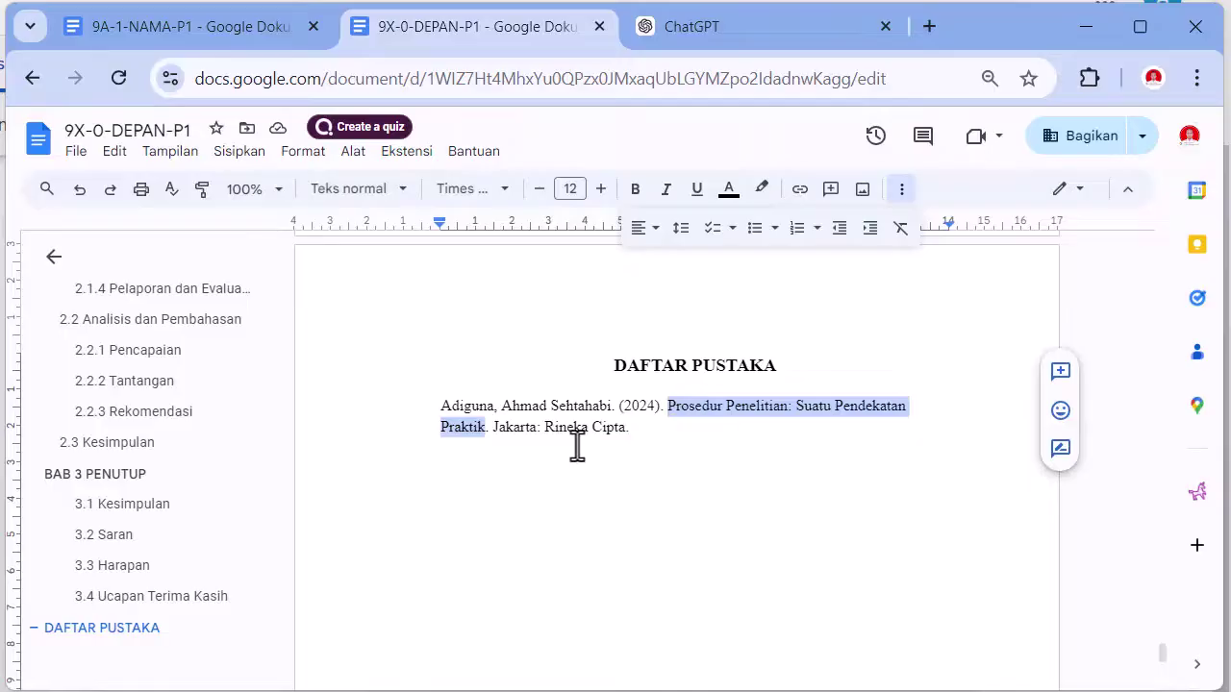
{"action": "type", "text": "Membuat Lap"}
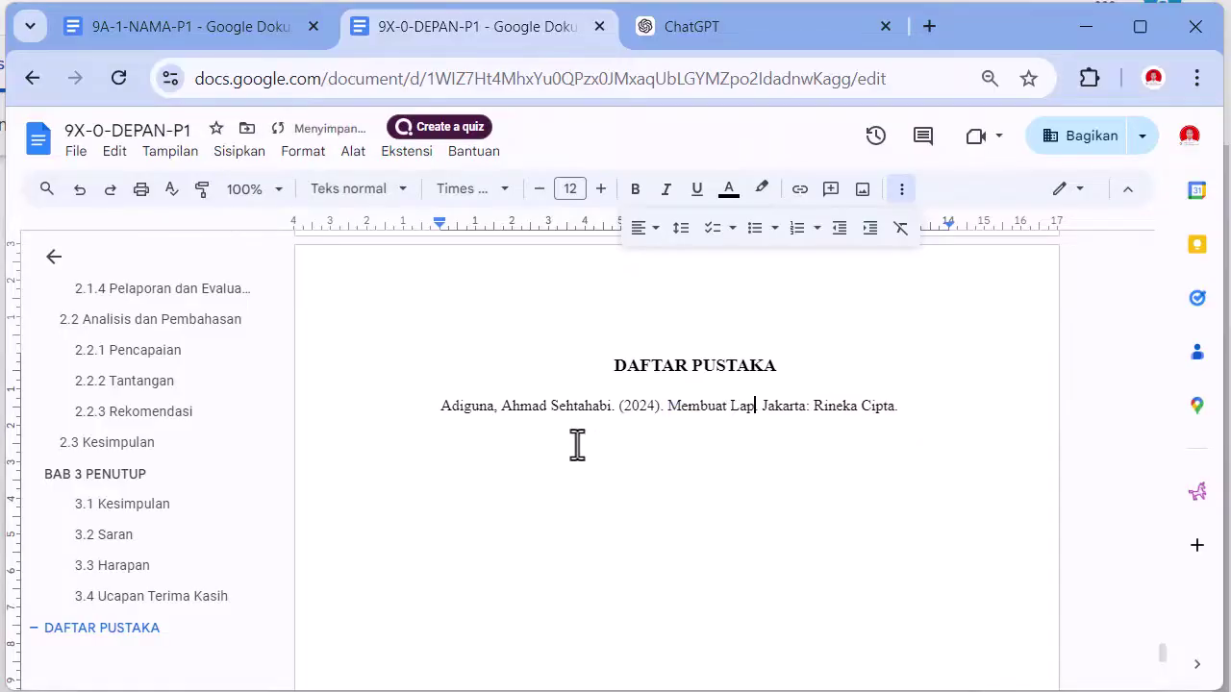
{"action": "type", "text": "oran Kegiatan "}
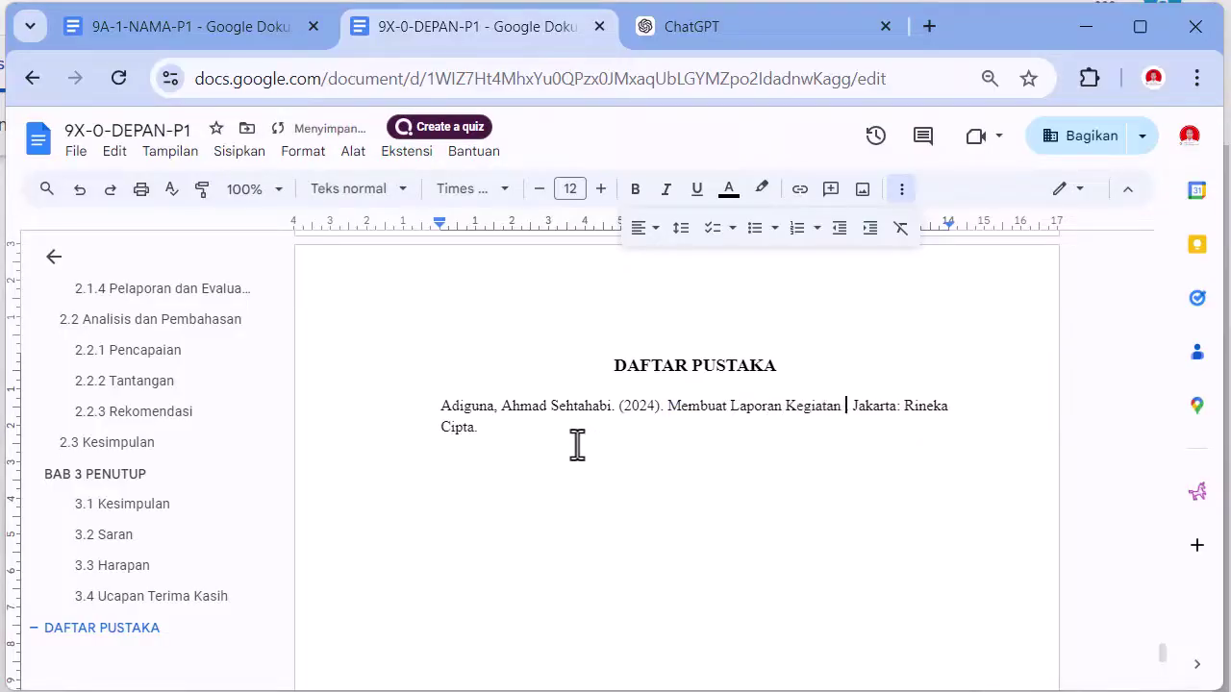
{"action": "type", "text": "Ekstraku"}
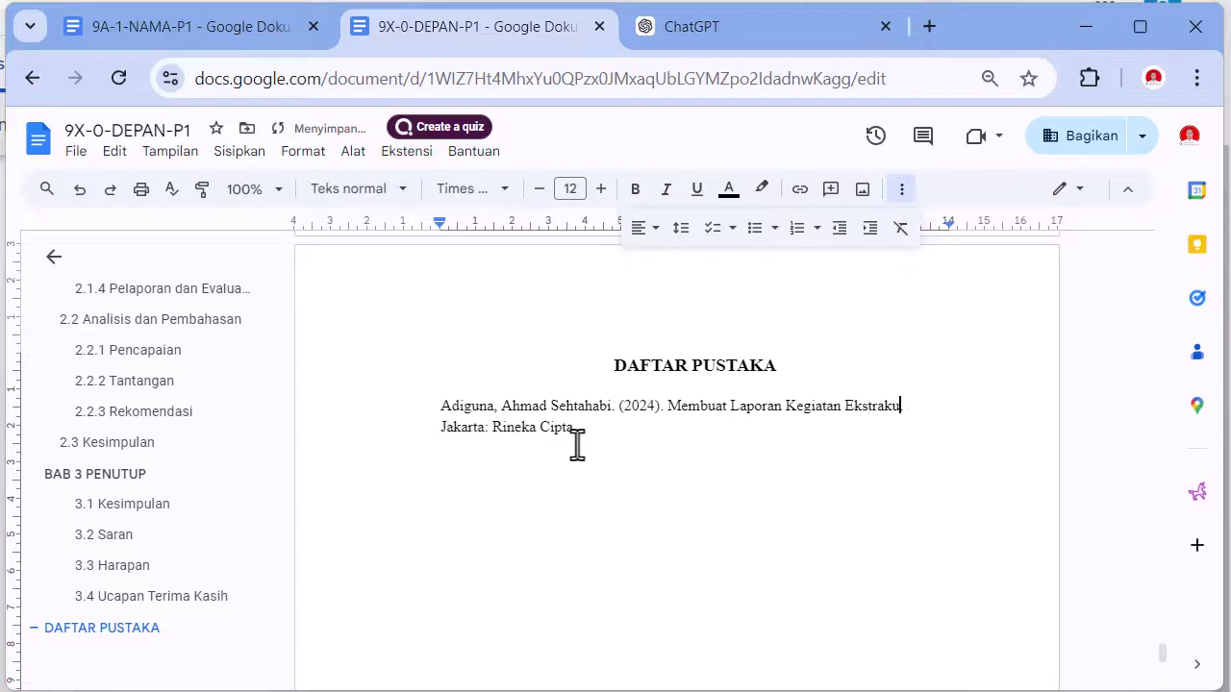
{"action": "type", "text": "rikuler PKS"}
{"action": "type", "text": "."}
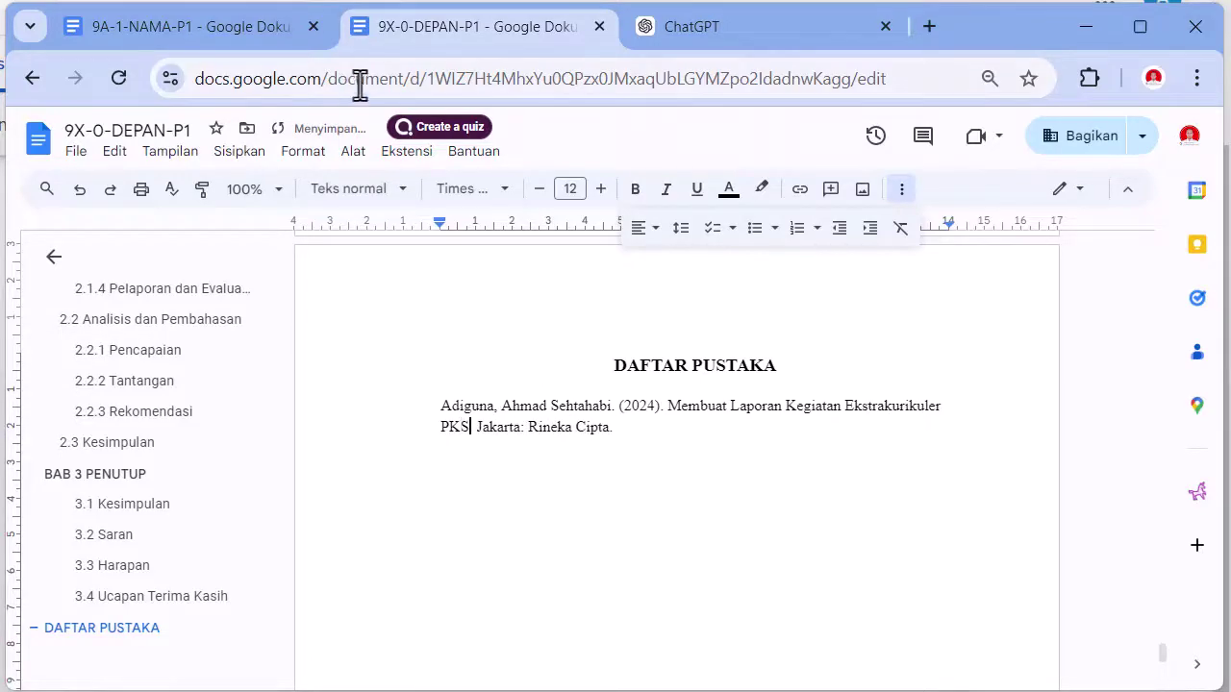
{"action": "double_click", "coordinate": [495, 426]}
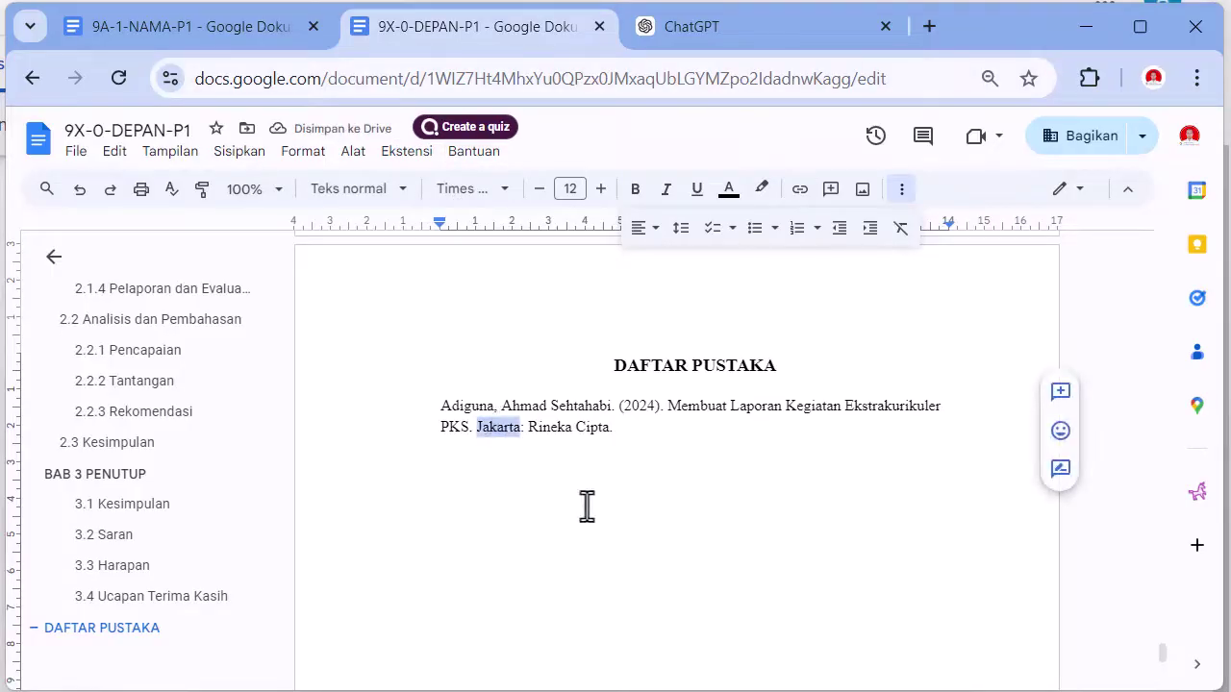
{"action": "type", "text": "Barat"}
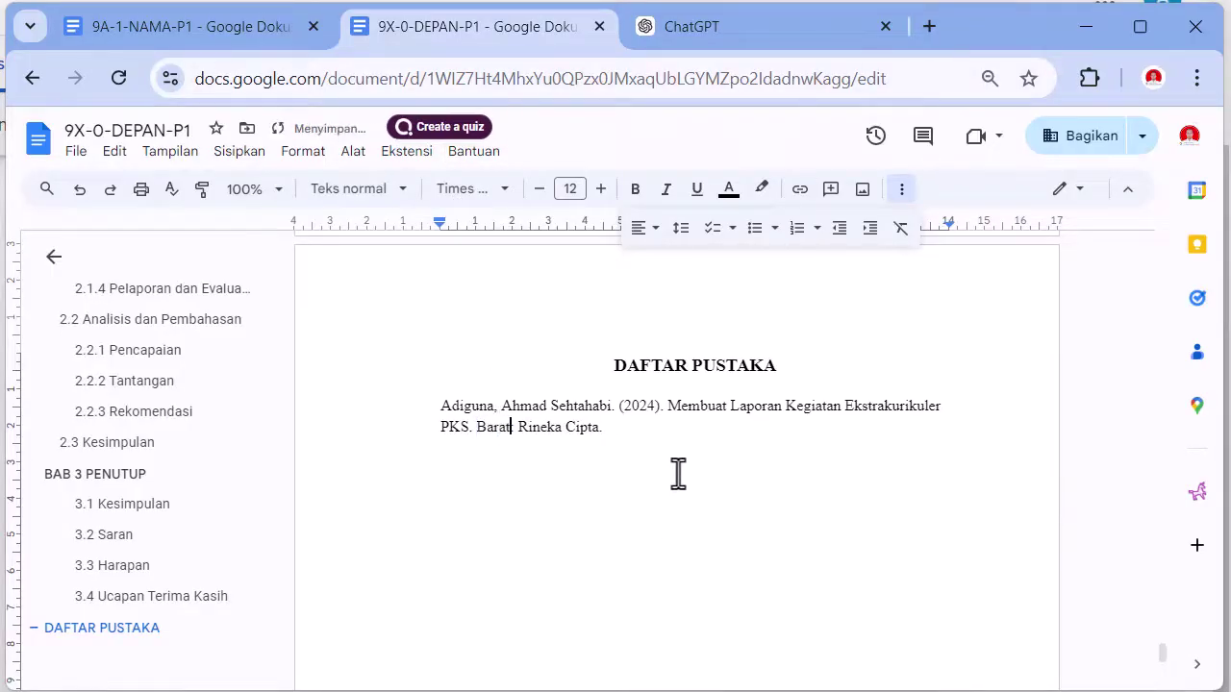
{"action": "left_click_drag", "start_coordinate": [533, 430], "coordinate": [573, 435]}
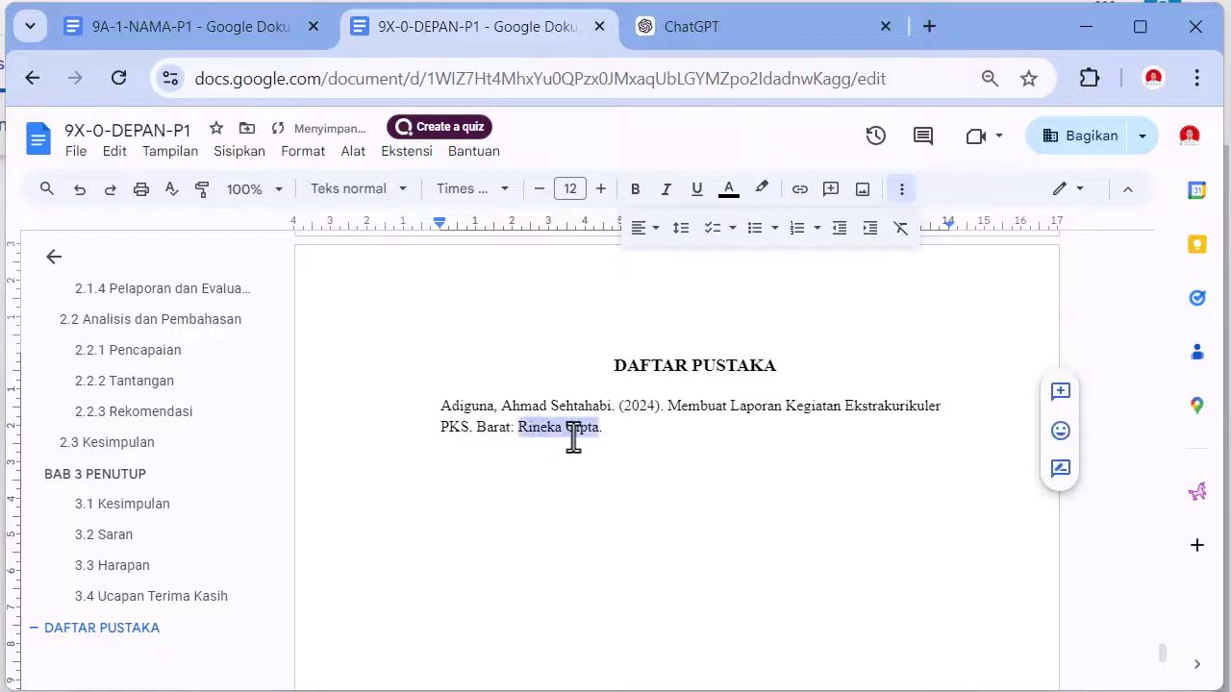
{"action": "type", "text": "SMP Negeri 1 Bara"}
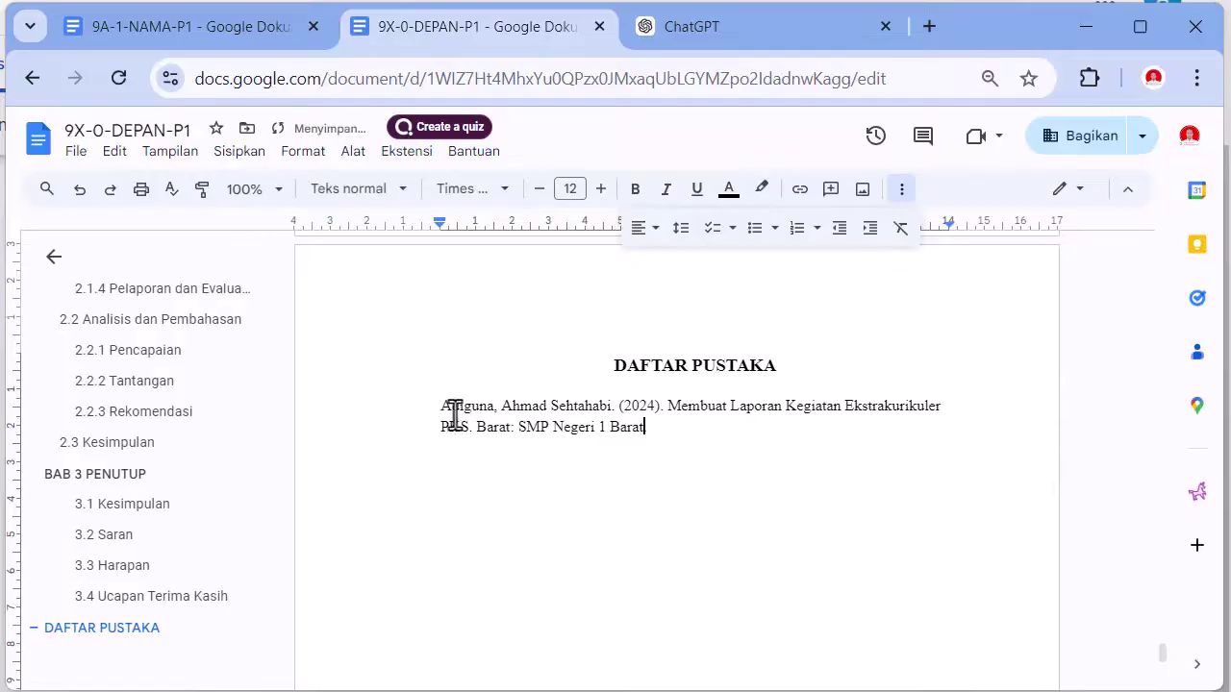
{"action": "left_click_drag", "start_coordinate": [423, 406], "coordinate": [637, 434]}
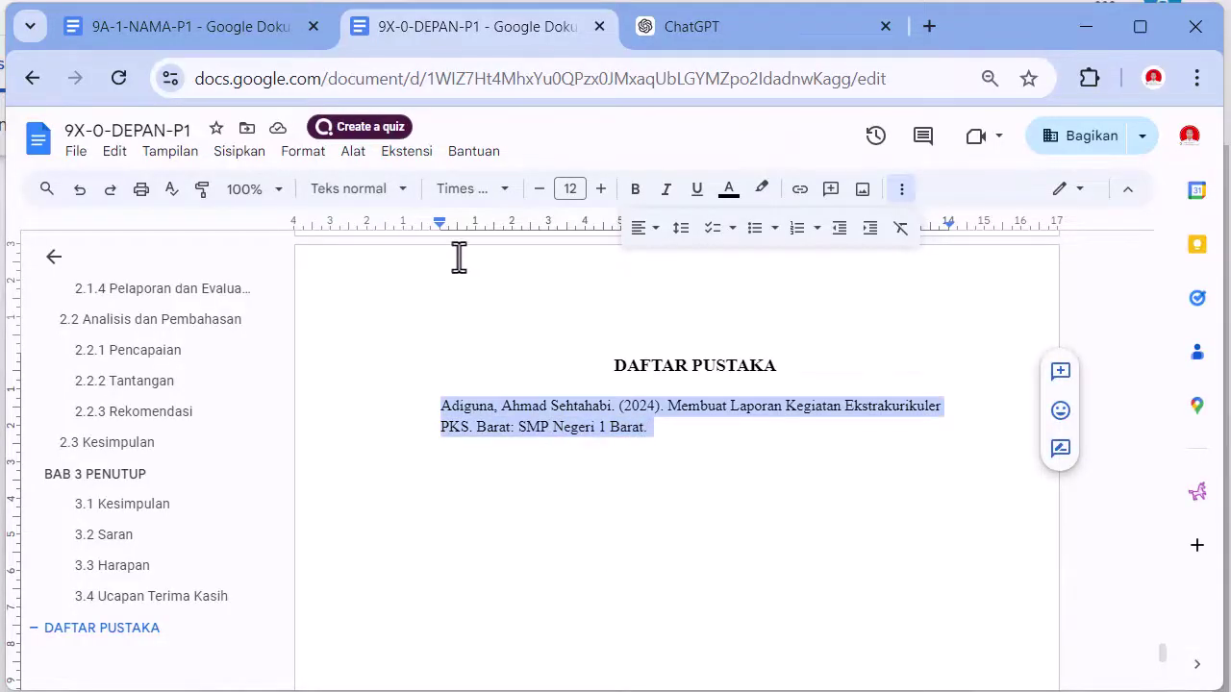
- Give the reference a 1.25 hanging indent and start a new empty line beneath it
{"action": "mouse_move", "coordinate": [434, 228]}
{"action": "left_mouse_down"}
{"action": "mouse_move", "coordinate": [488, 234]}
{"action": "mouse_move", "coordinate": [485, 223]}
{"action": "mouse_move", "coordinate": [447, 233]}
{"action": "left_mouse_up"}
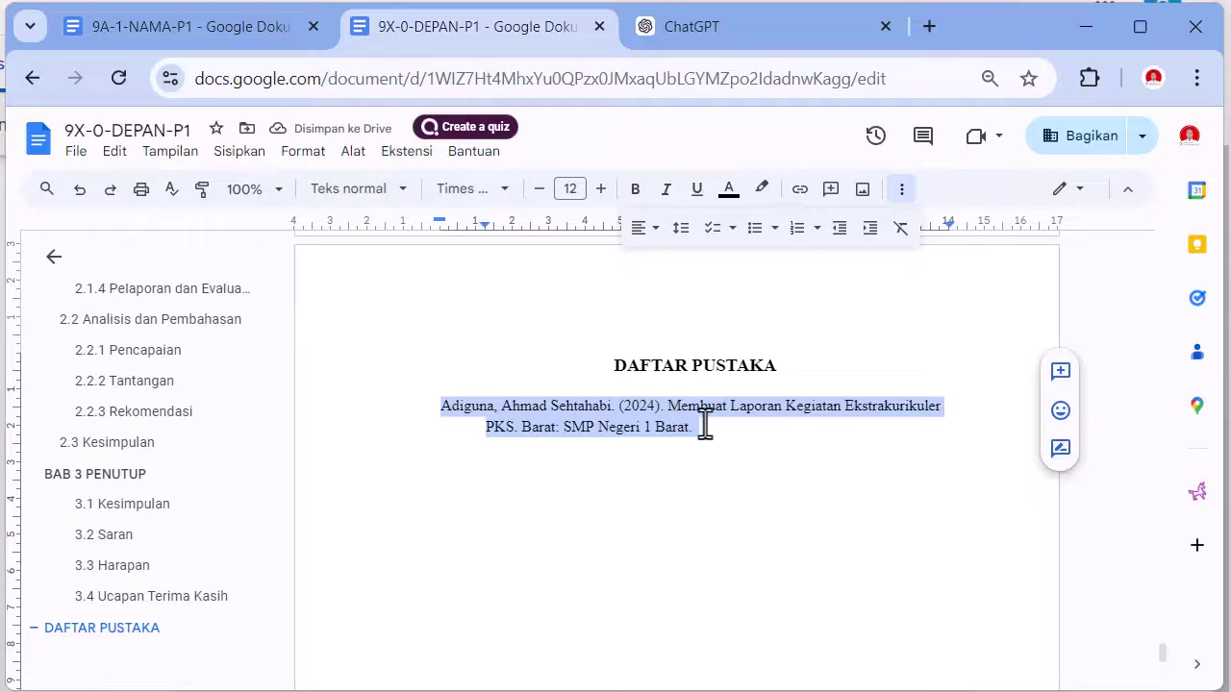
{"action": "left_click", "coordinate": [705, 427]}
{"action": "triple_click", "coordinate": [440, 406]}
{"action": "key", "text": "ctrl+c"}
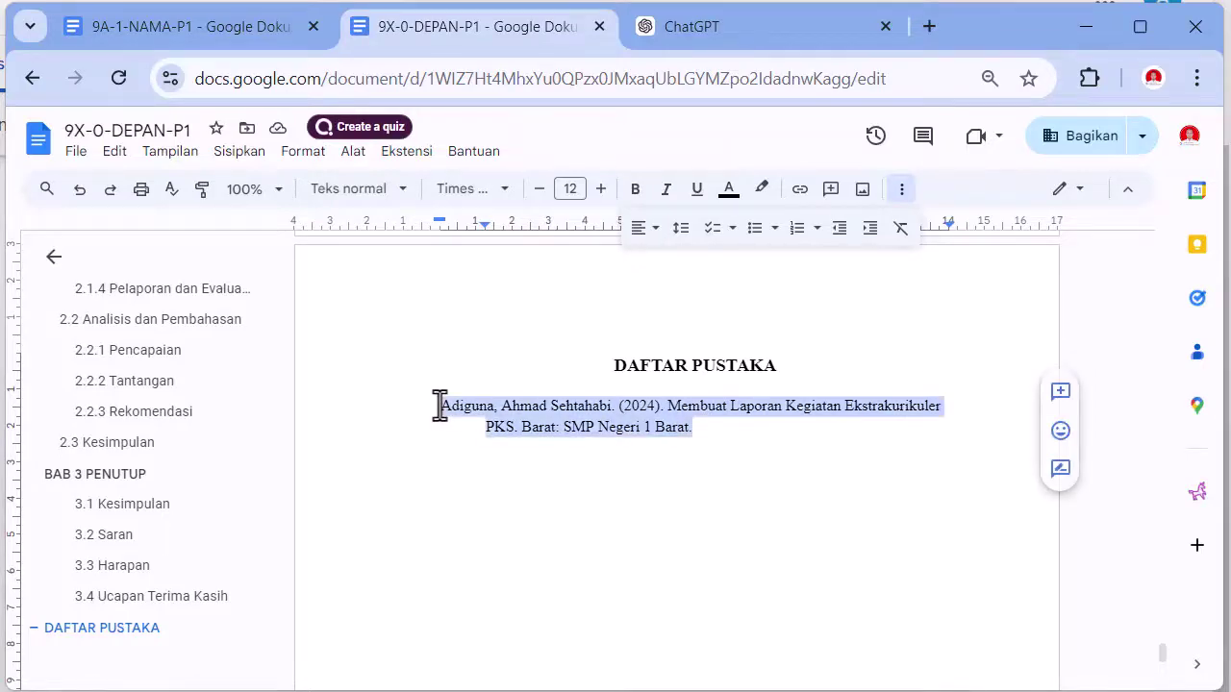
{"action": "left_click", "coordinate": [717, 438]}
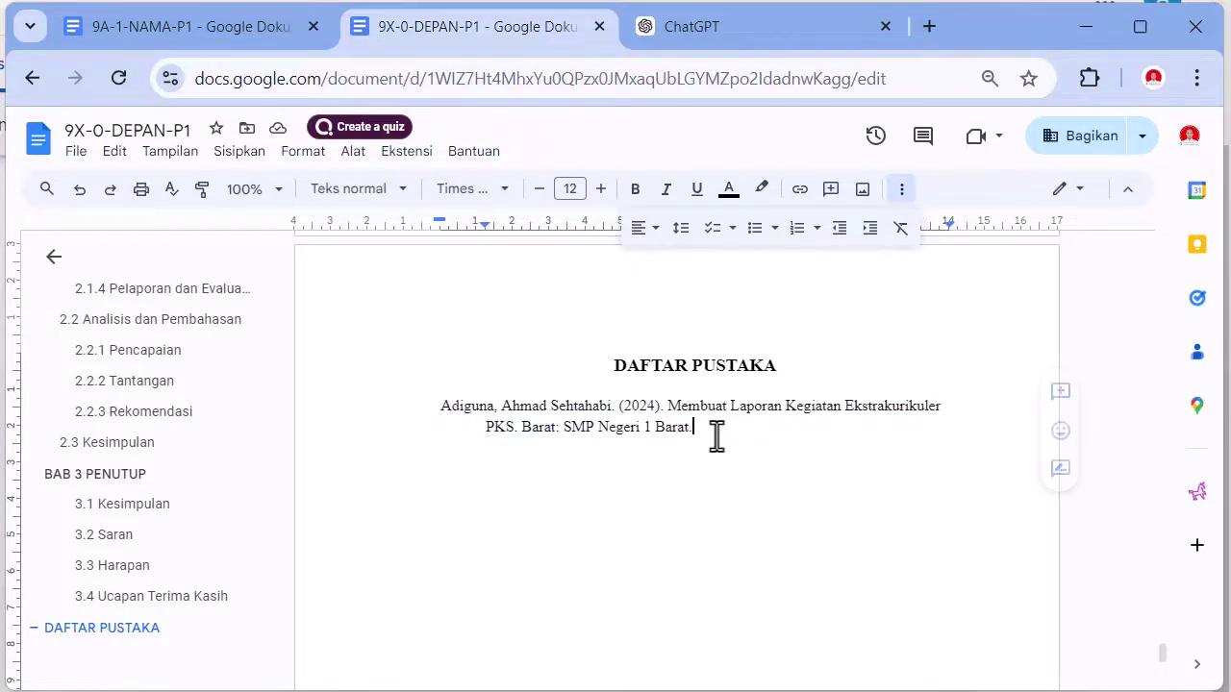
{"action": "key", "text": "Return"}
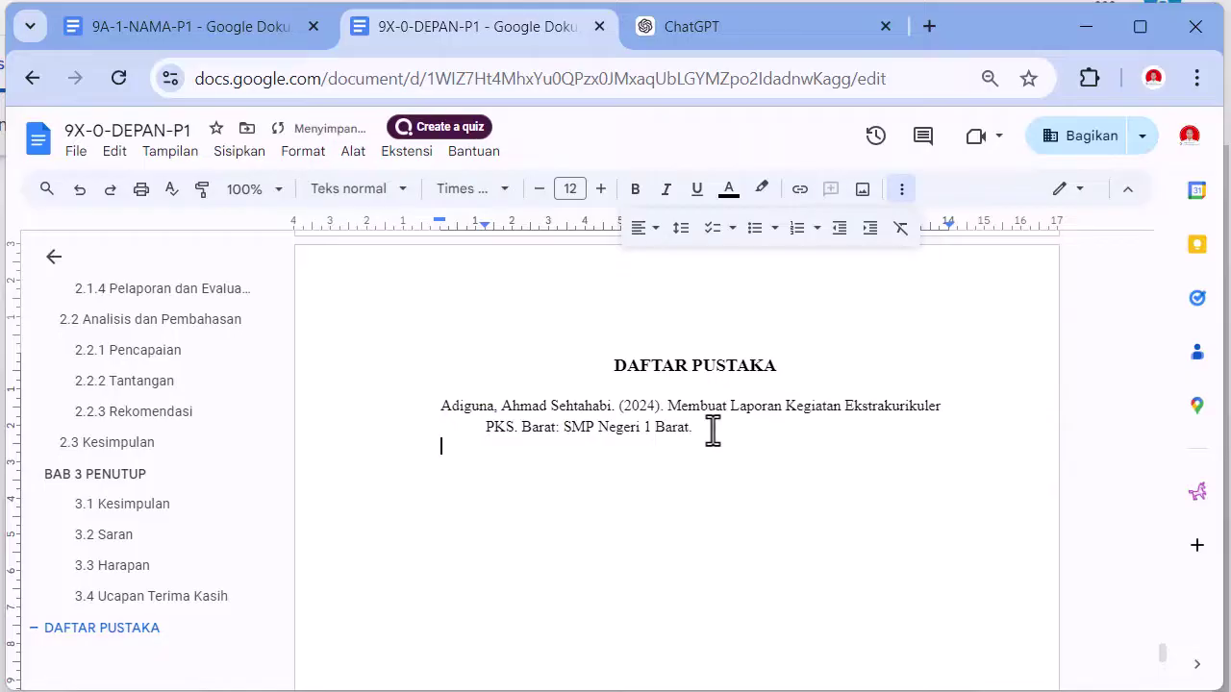
- Paste a copy of the reference below and give it a new author surname, dropping the given name
{"action": "key", "text": "ctrl+v"}
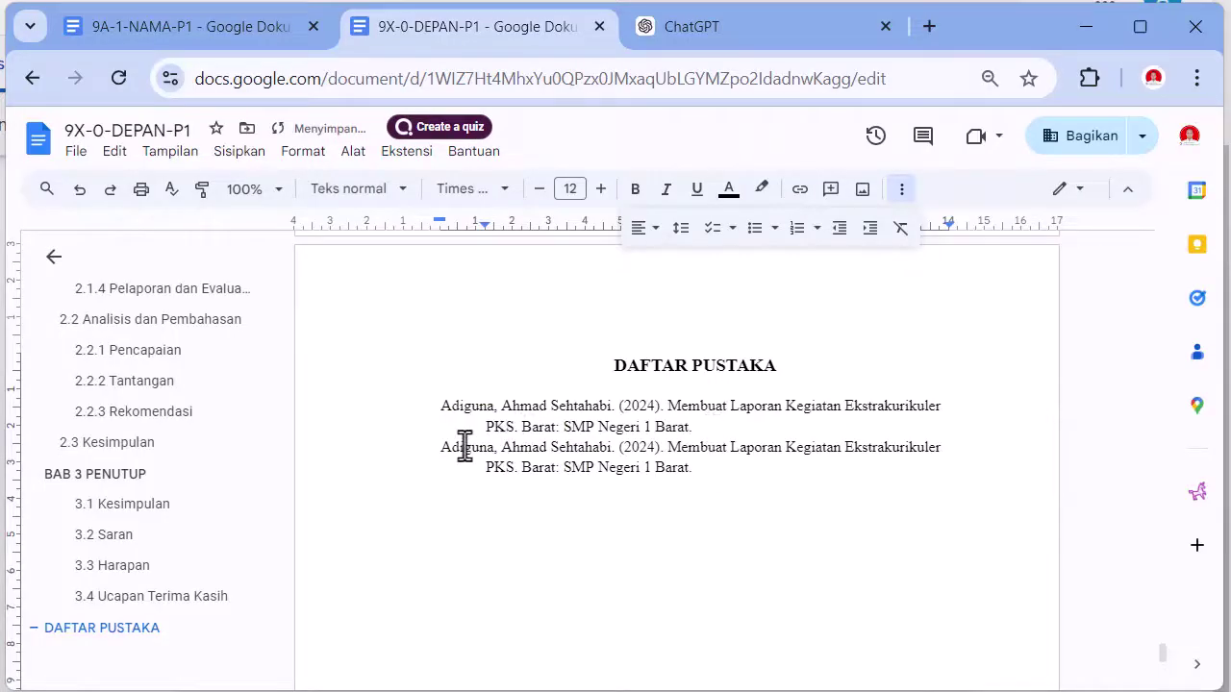
{"action": "double_click", "coordinate": [467, 447]}
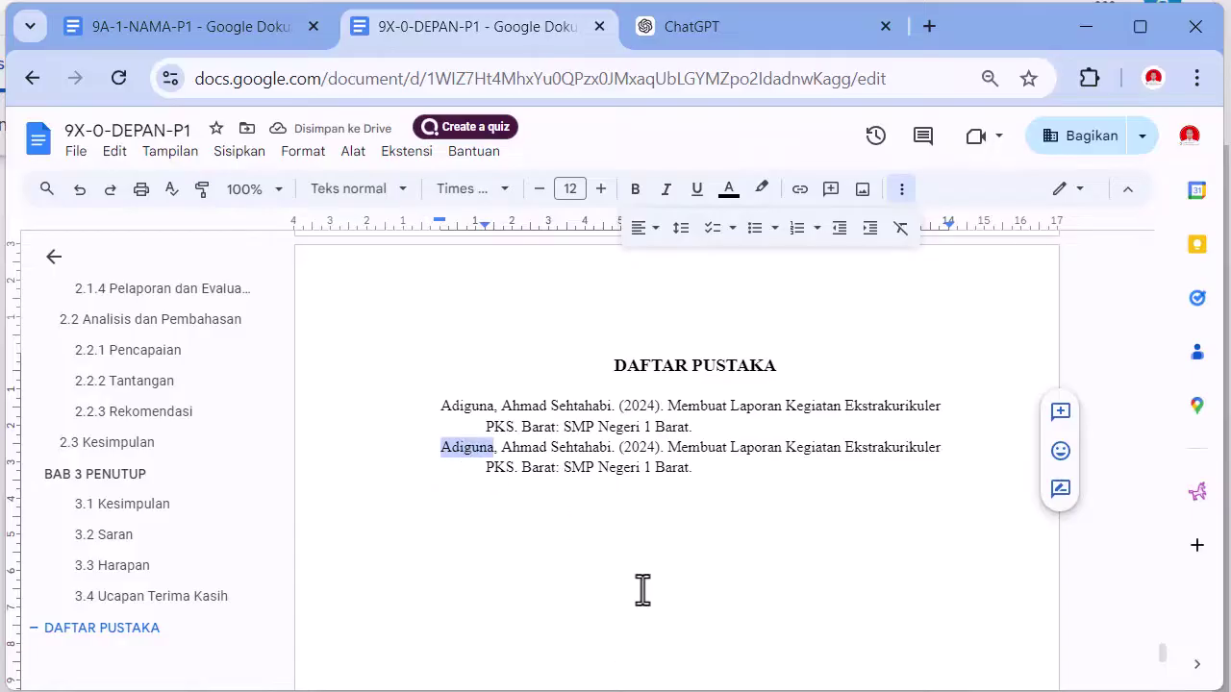
{"action": "type", "text": "Sutoyo"}
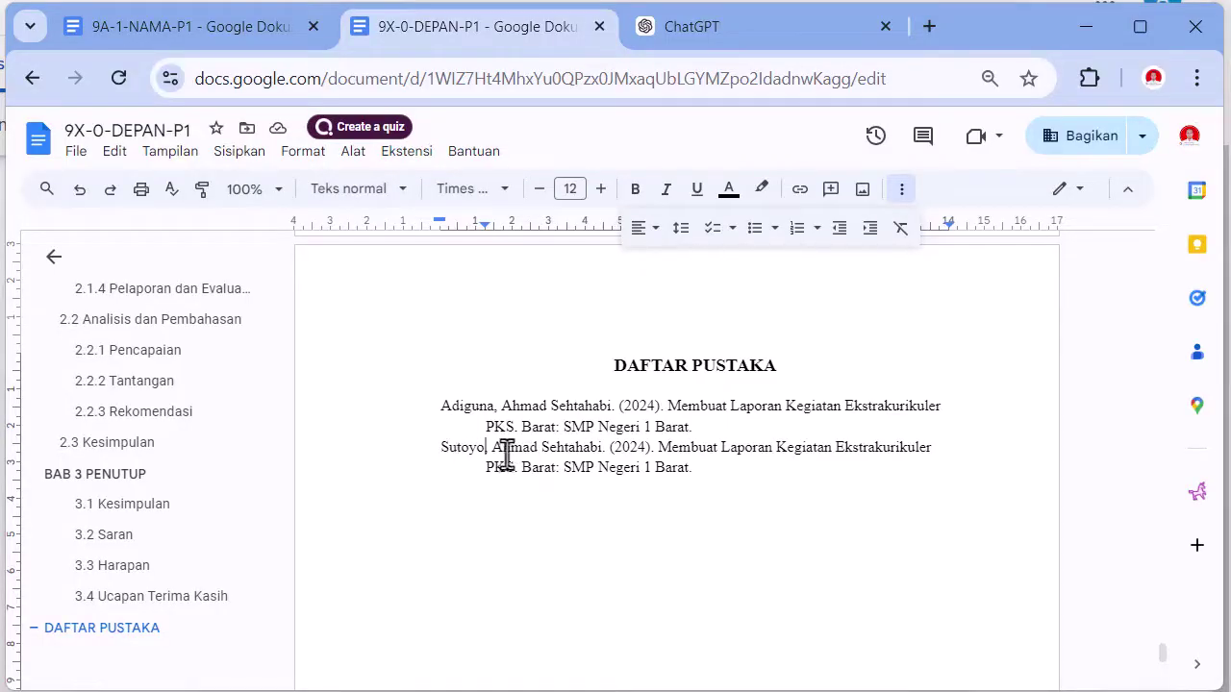
{"action": "left_click_drag", "start_coordinate": [494, 450], "coordinate": [575, 456]}
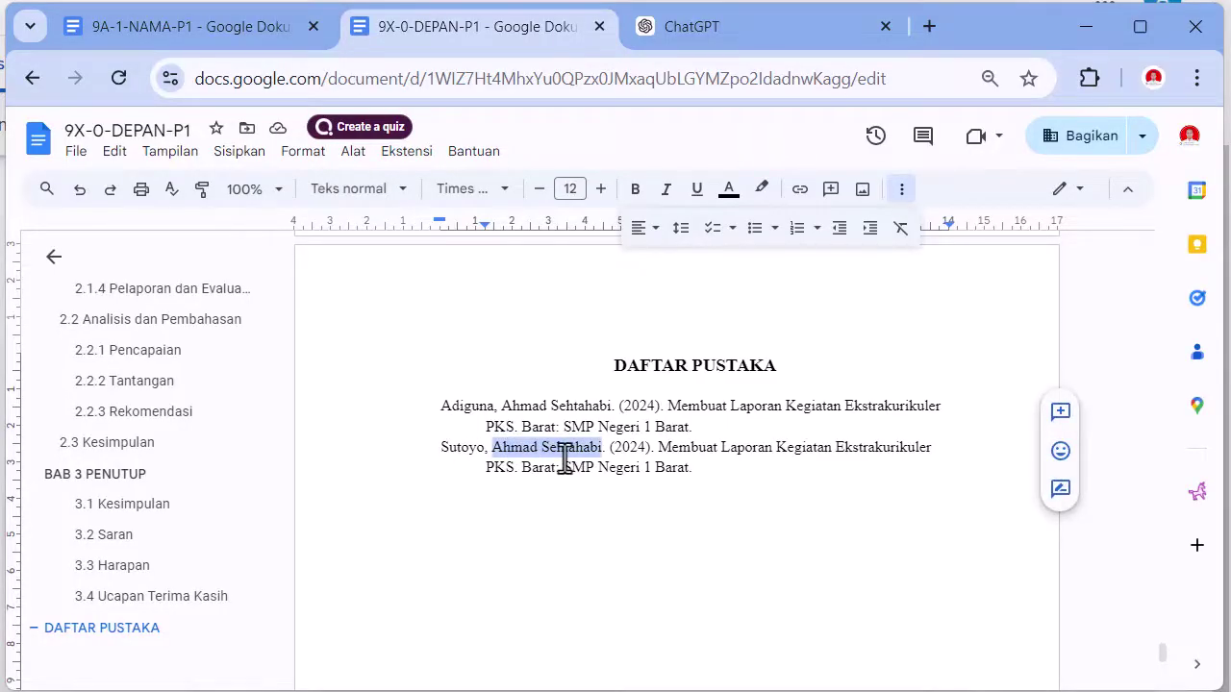
{"action": "key", "text": "BackSpace"}
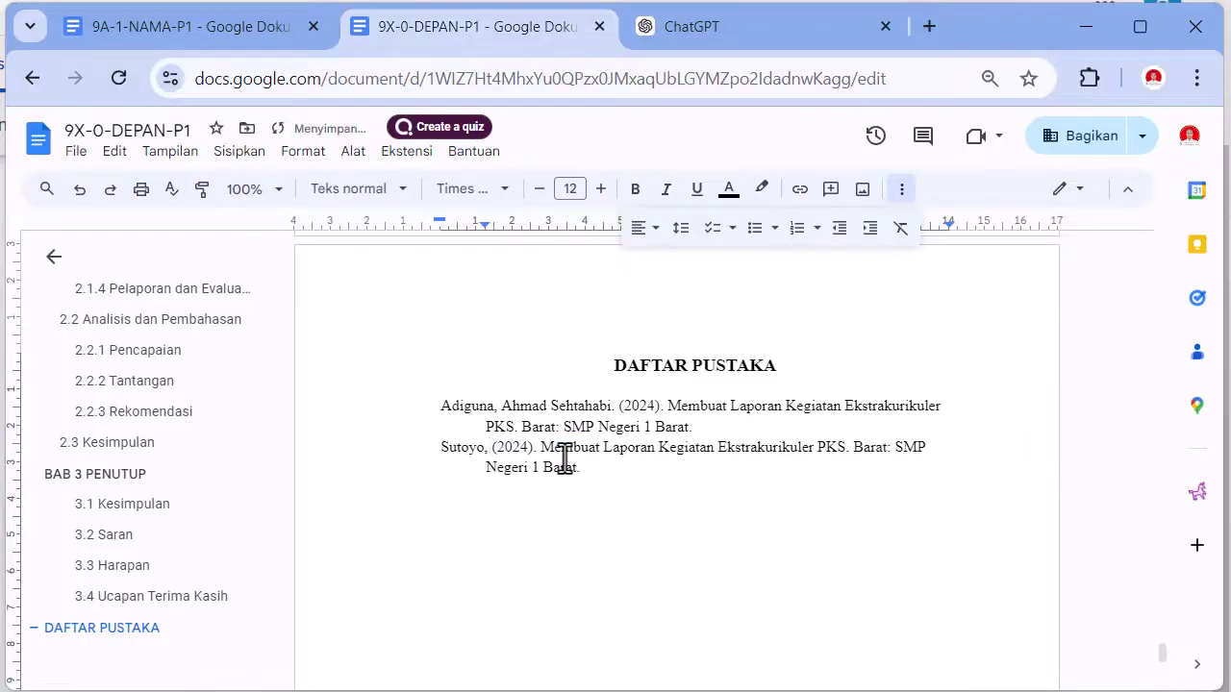
{"action": "key", "text": "BackSpace"}
{"action": "type", "text": "."}
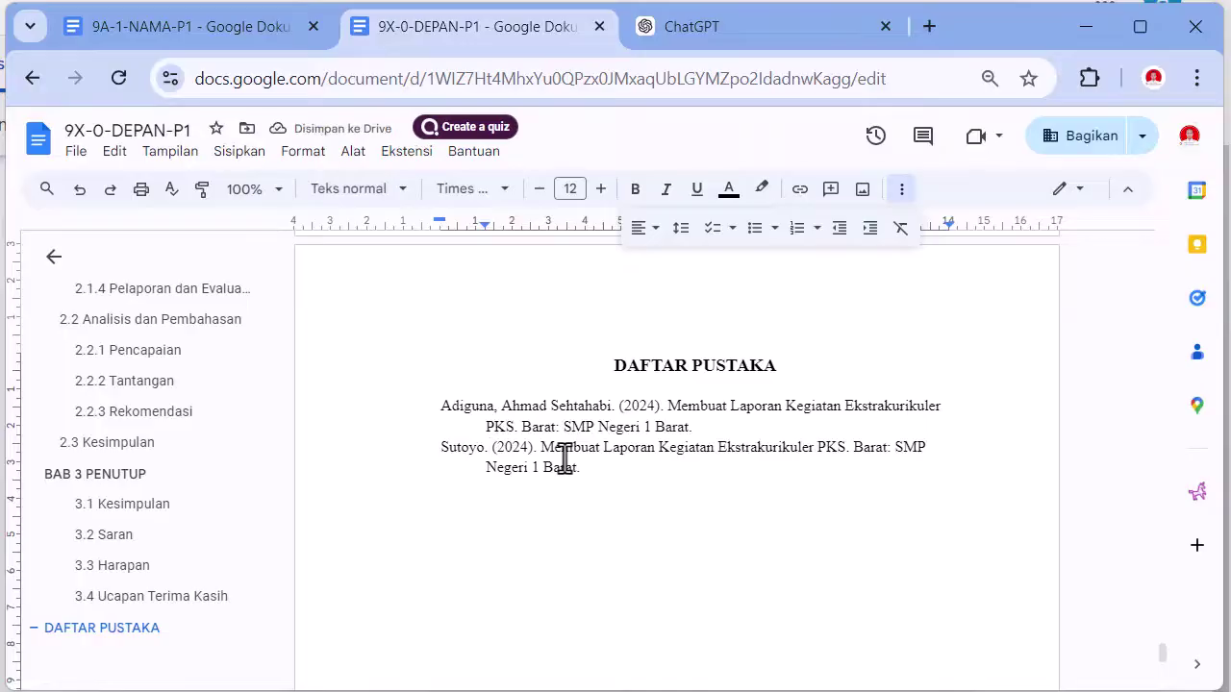
- Retitle the second reference 'Membuat Daftar Isi pada' followed by the copied Laporan Kegiatan Ekstrakurikuler PKS wording
{"action": "left_click_drag", "start_coordinate": [561, 457], "coordinate": [843, 458]}
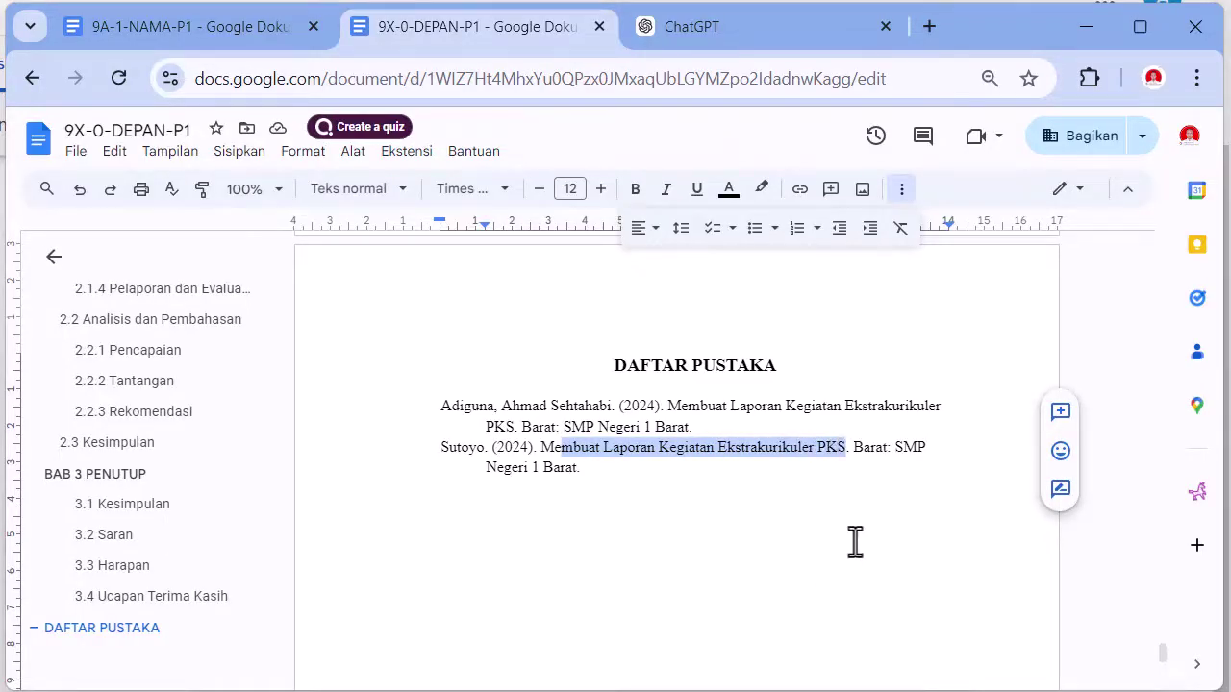
{"action": "mouse_move", "coordinate": [543, 449]}
{"action": "left_mouse_down"}
{"action": "mouse_move", "coordinate": [814, 449]}
{"action": "mouse_move", "coordinate": [565, 460]}
{"action": "left_mouse_up"}
{"action": "type", "text": "Membuat D"}
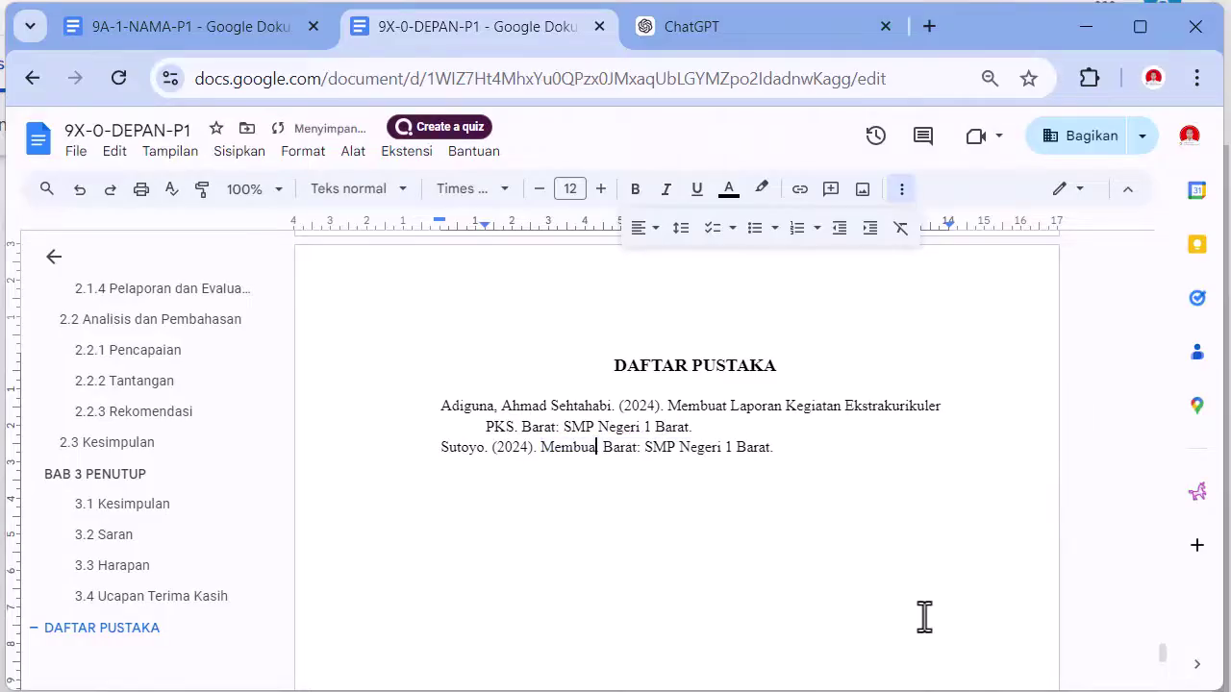
{"action": "type", "text": "aftar "}
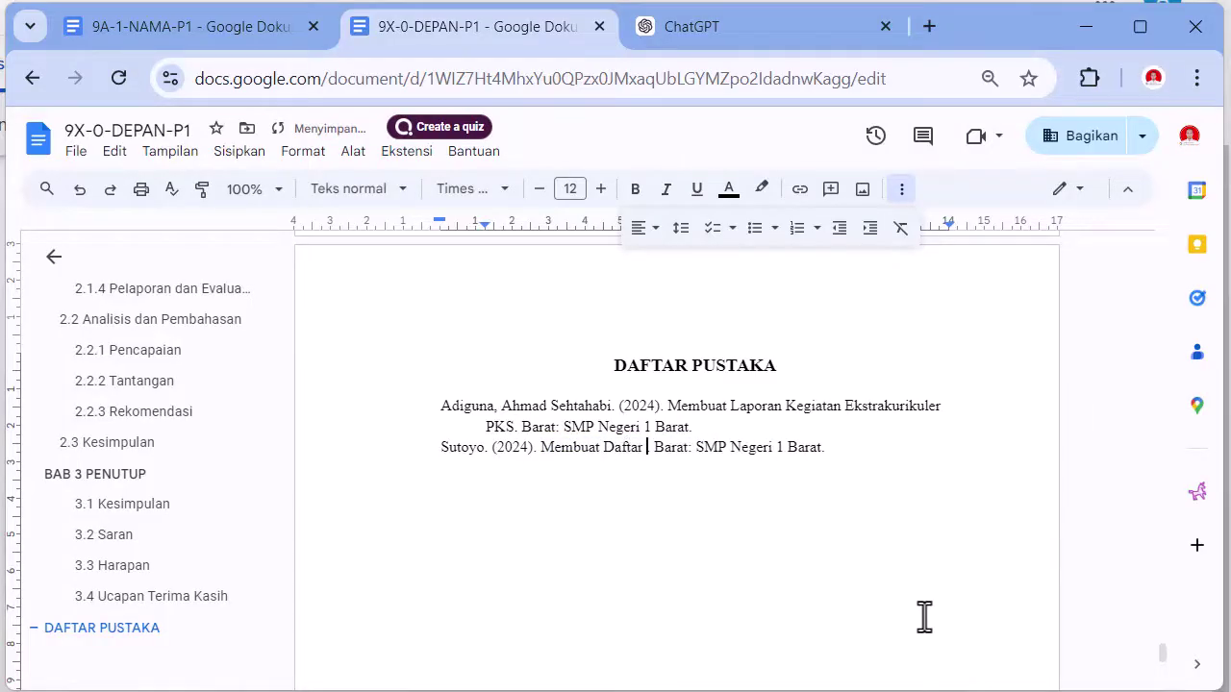
{"action": "type", "text": "Isi."}
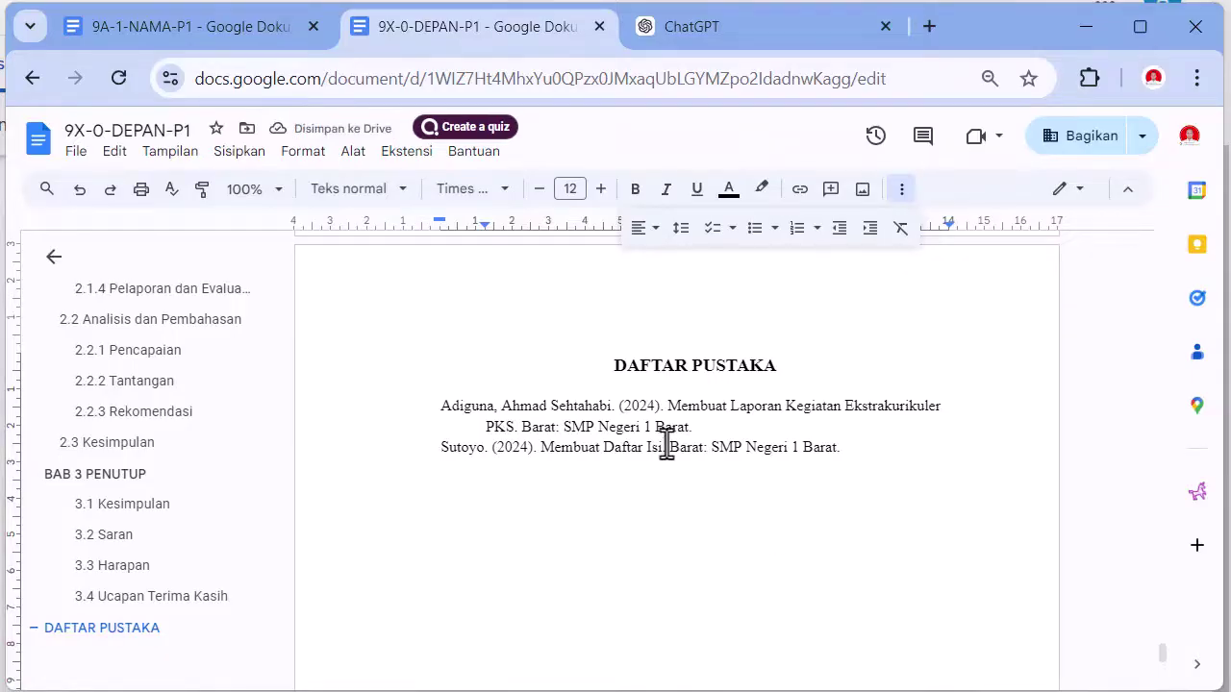
{"action": "type", "text": " pada laporan"}
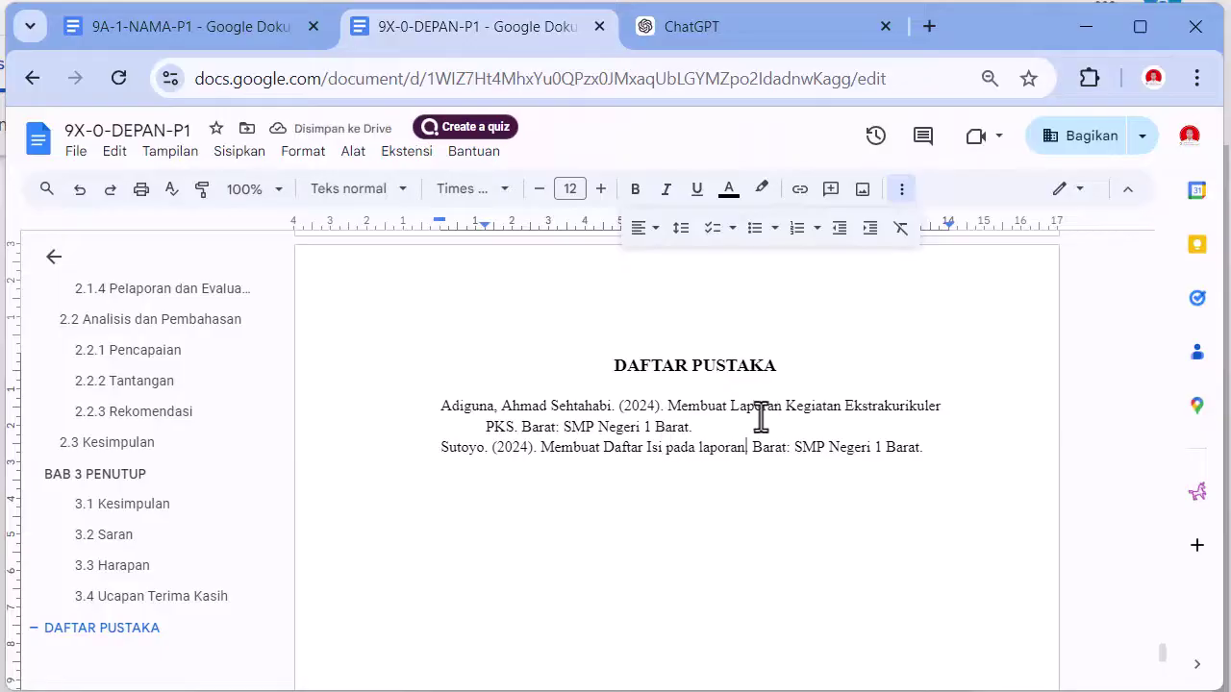
{"action": "left_click_drag", "start_coordinate": [757, 406], "coordinate": [512, 433]}
{"action": "key", "text": "ctrl+c"}
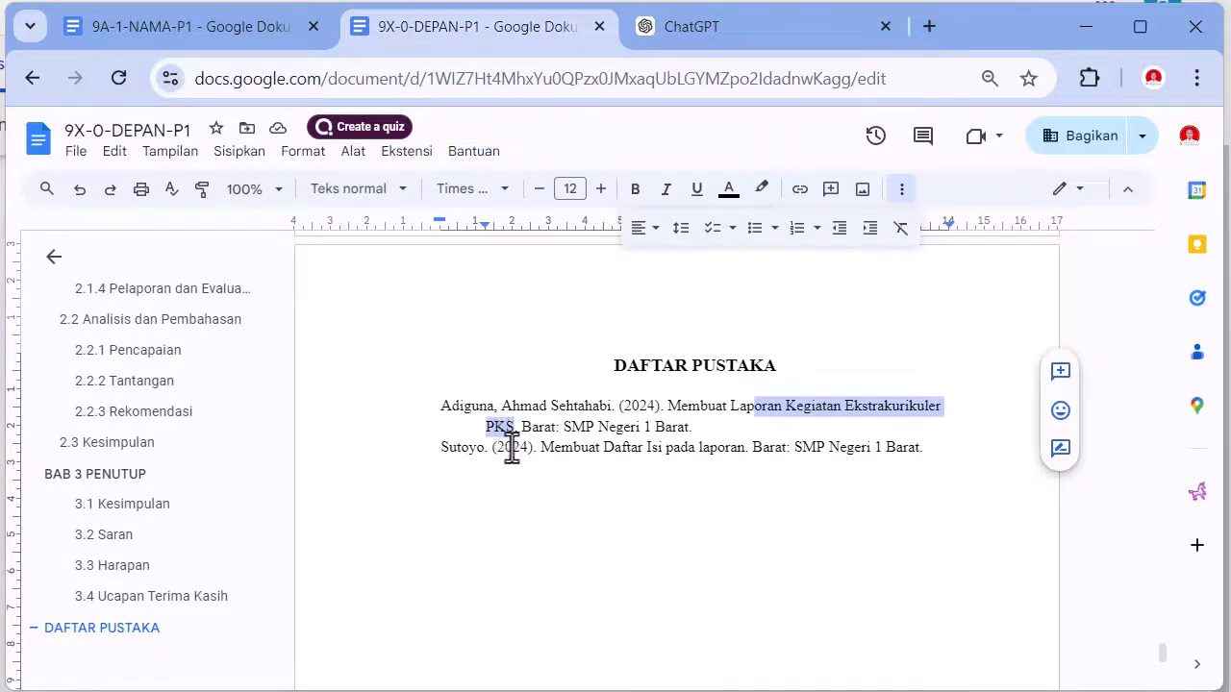
{"action": "double_click", "coordinate": [709, 457]}
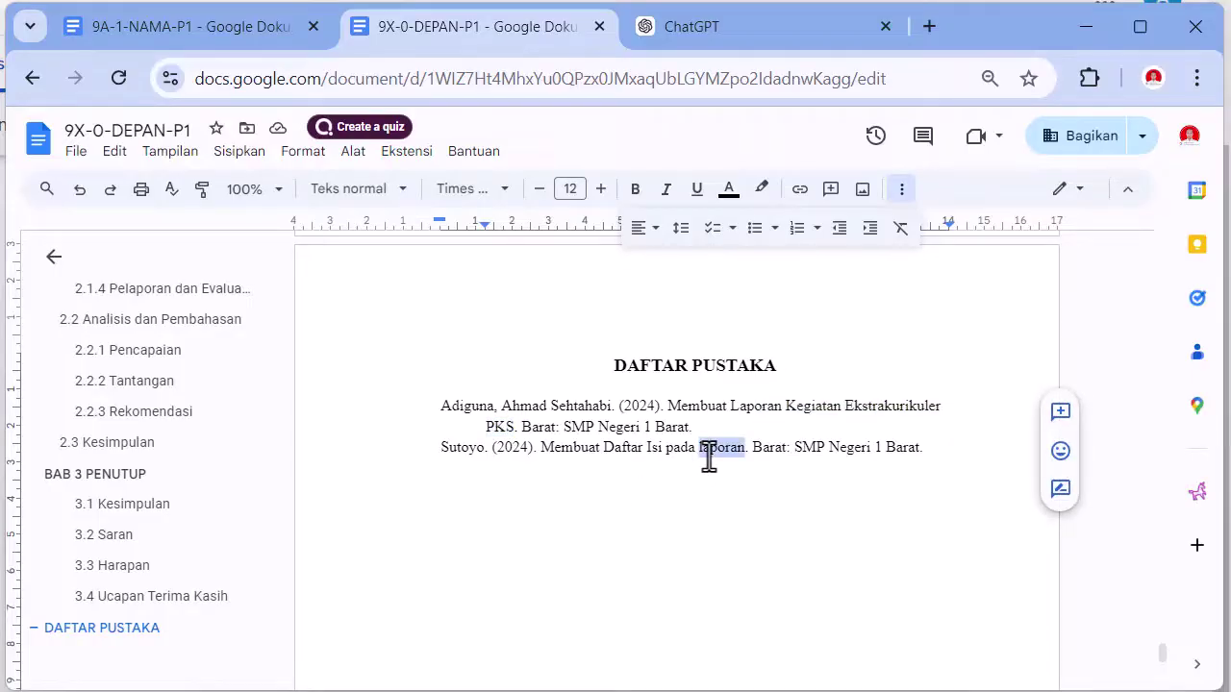
{"action": "key", "text": "ctrl+v"}
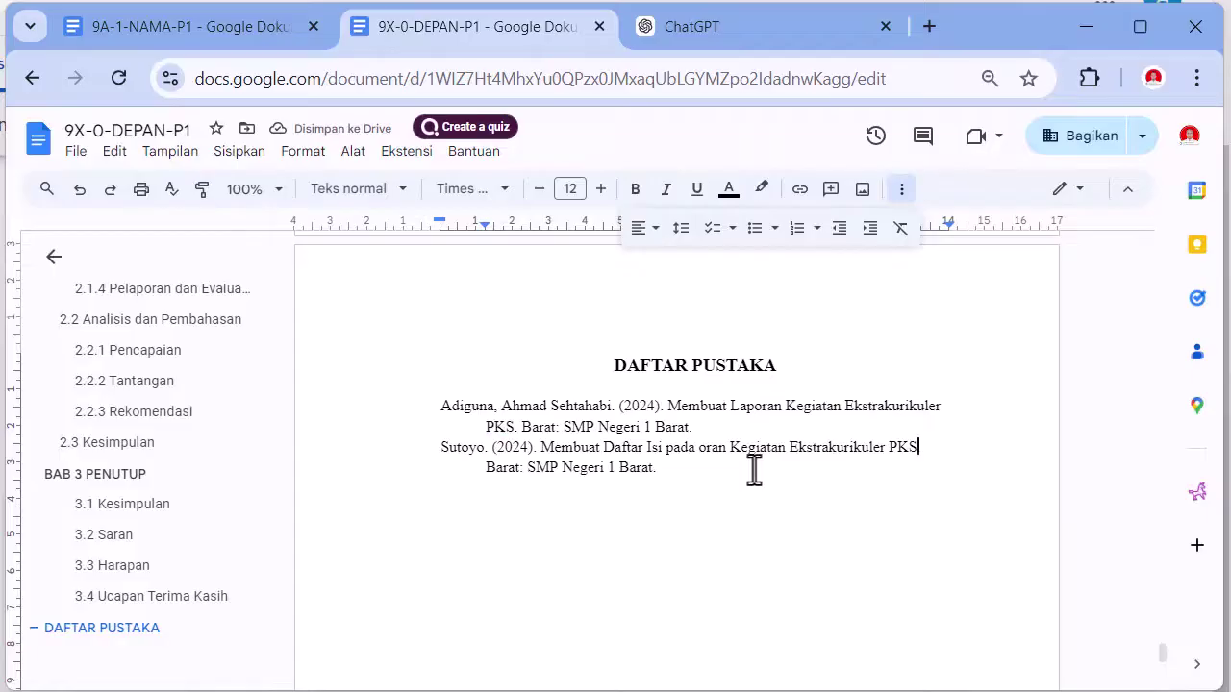
- Close the second reference with '..' and refresh the DAFTAR ISI, now showing DAFTAR PUSTAKA on page 11
{"action": "type", "text": "."}
{"action": "type", "text": "."}
{"action": "scroll", "coordinate": [756, 529], "scroll_direction": "up", "scroll_amount": 15}
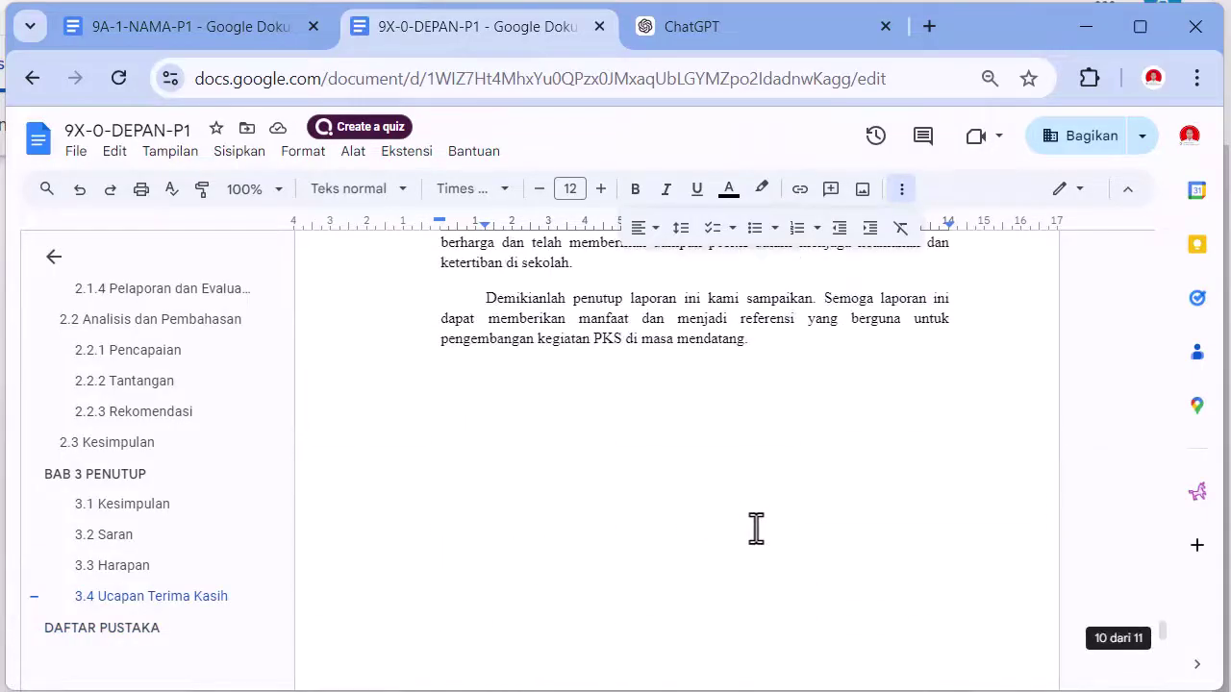
{"action": "scroll", "coordinate": [756, 527], "scroll_direction": "up", "scroll_amount": 15}
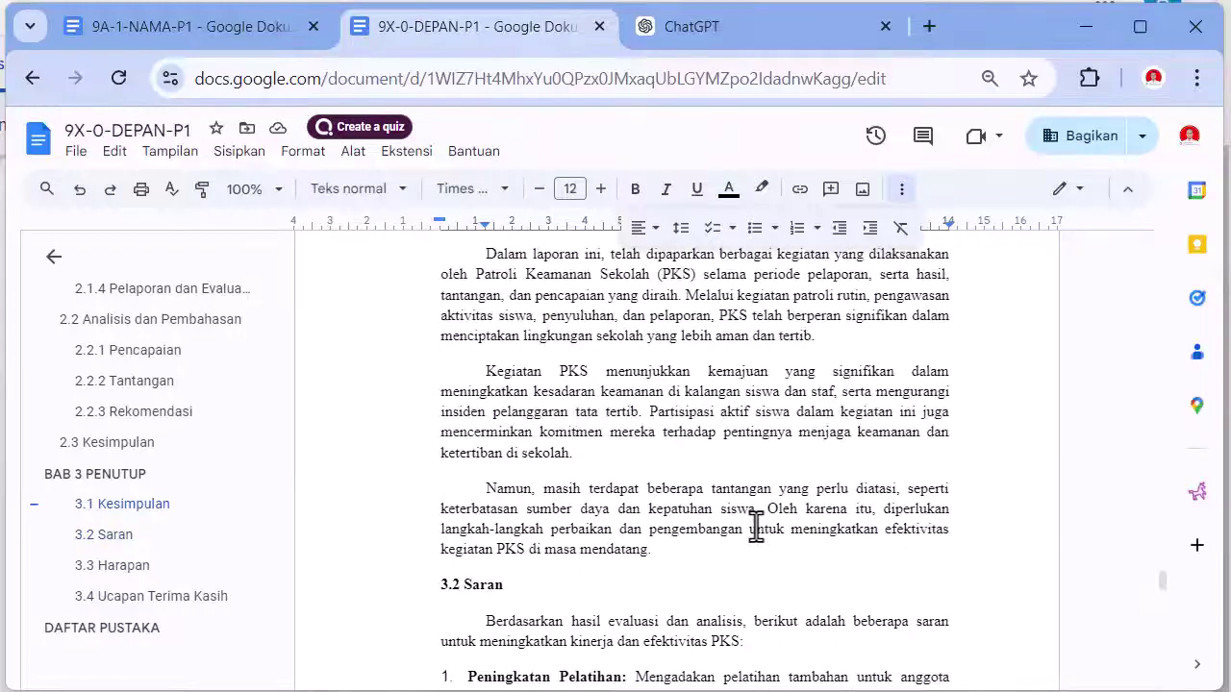
{"action": "scroll", "coordinate": [756, 527], "scroll_direction": "up", "scroll_amount": 15}
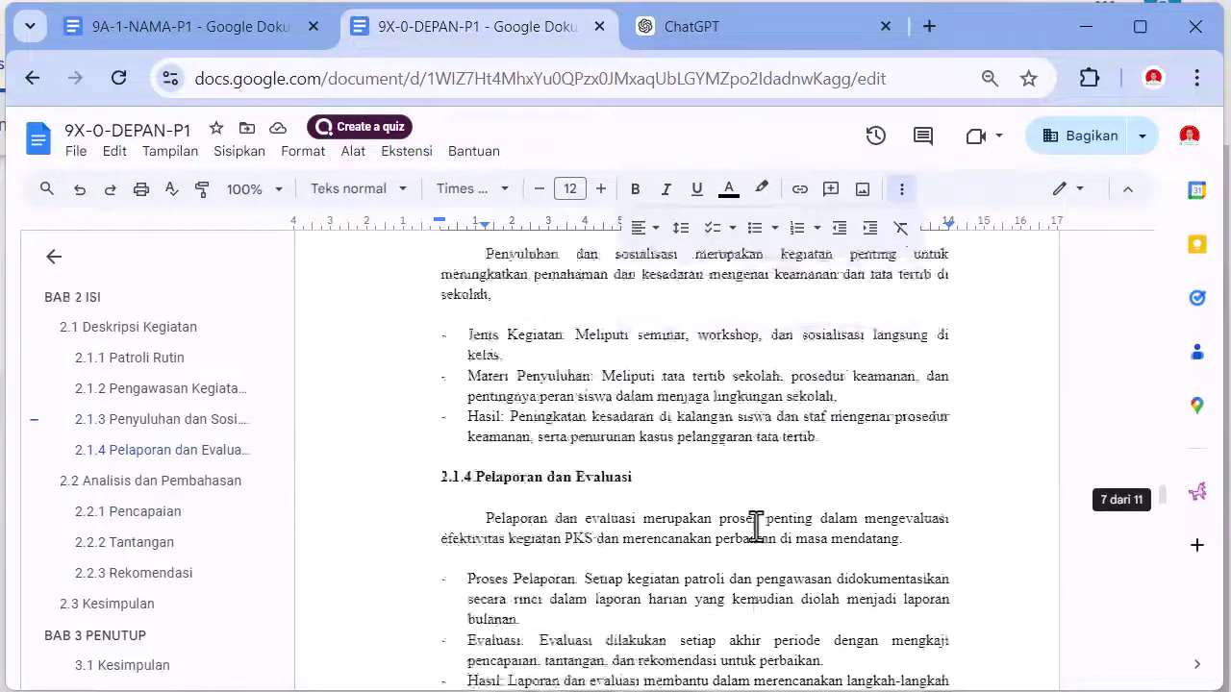
{"action": "scroll", "coordinate": [755, 527], "scroll_direction": "up", "scroll_amount": 20}
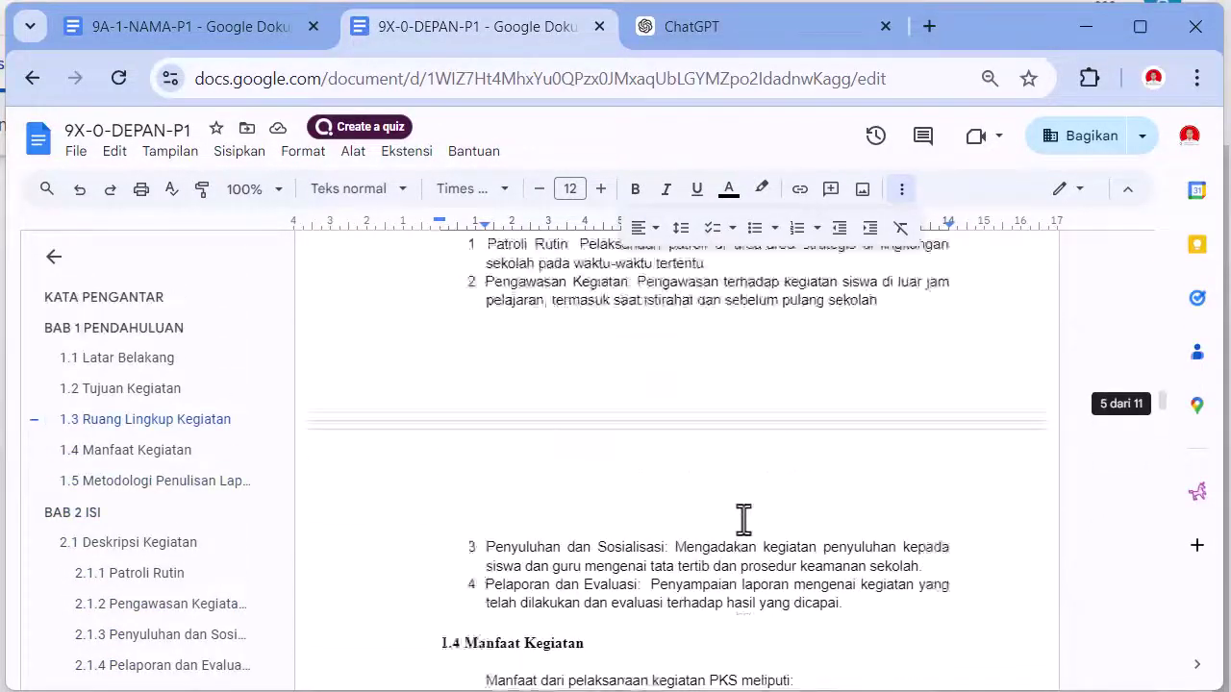
{"action": "scroll", "coordinate": [743, 519], "scroll_direction": "up", "scroll_amount": 15}
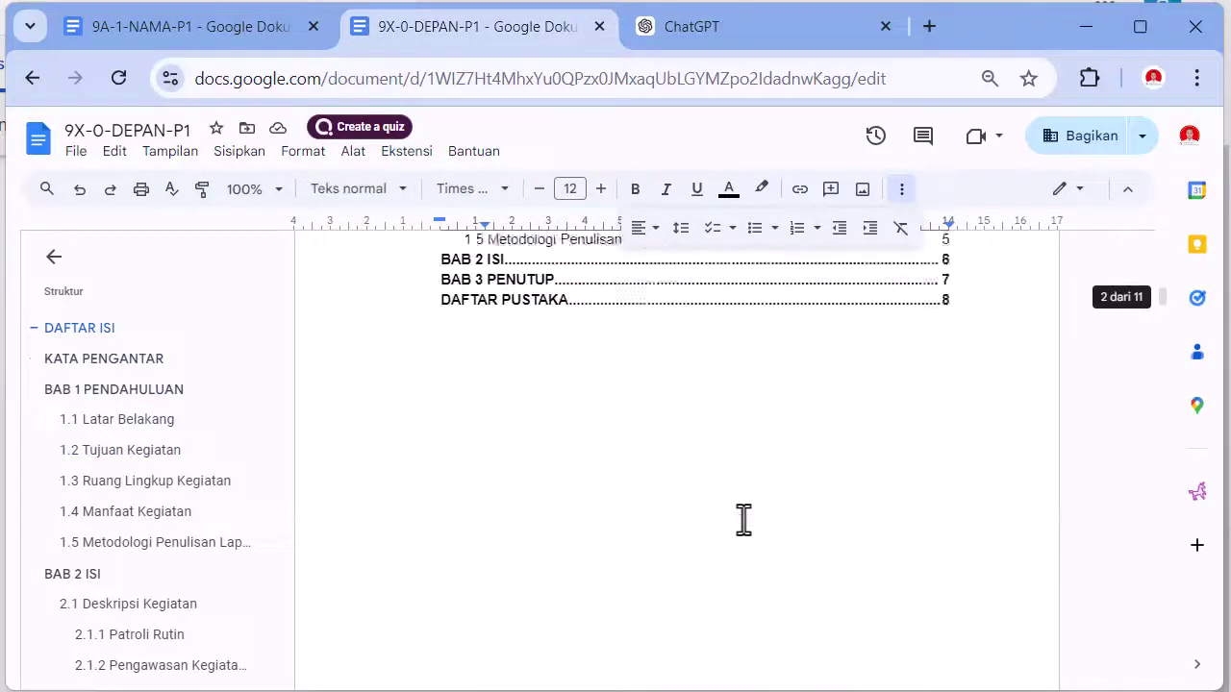
{"action": "scroll", "coordinate": [606, 557], "scroll_direction": "down", "scroll_amount": 3}
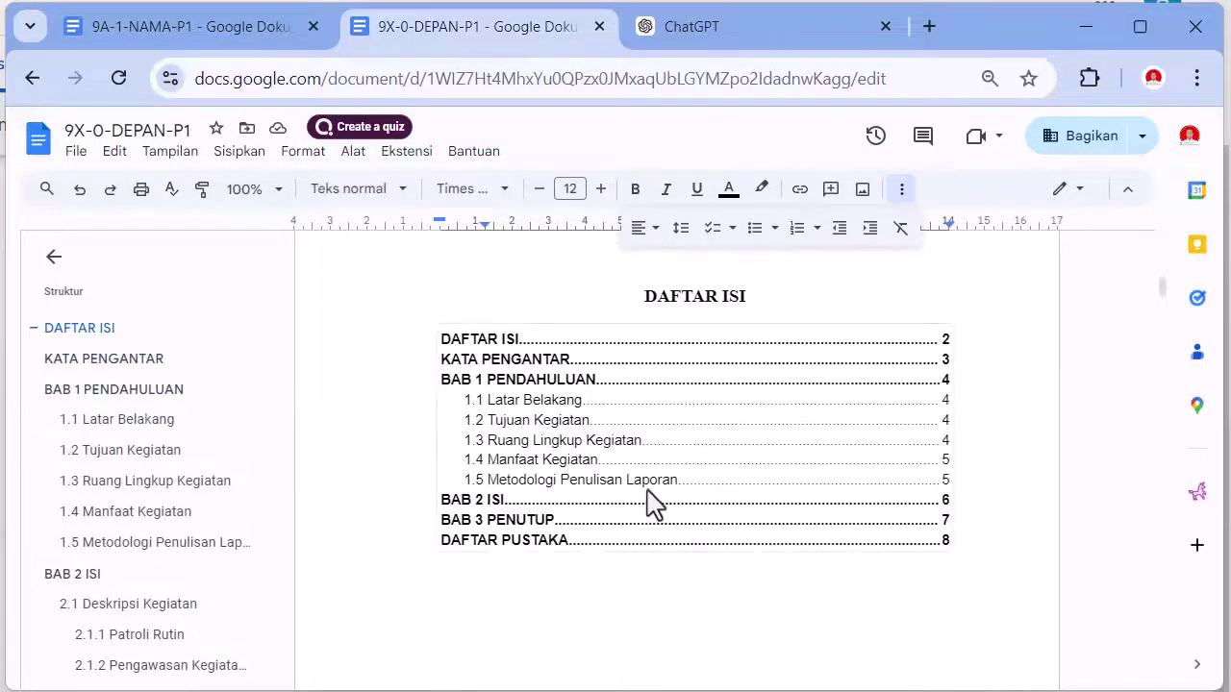
{"action": "left_click", "coordinate": [650, 498]}
{"action": "left_click", "coordinate": [385, 346]}
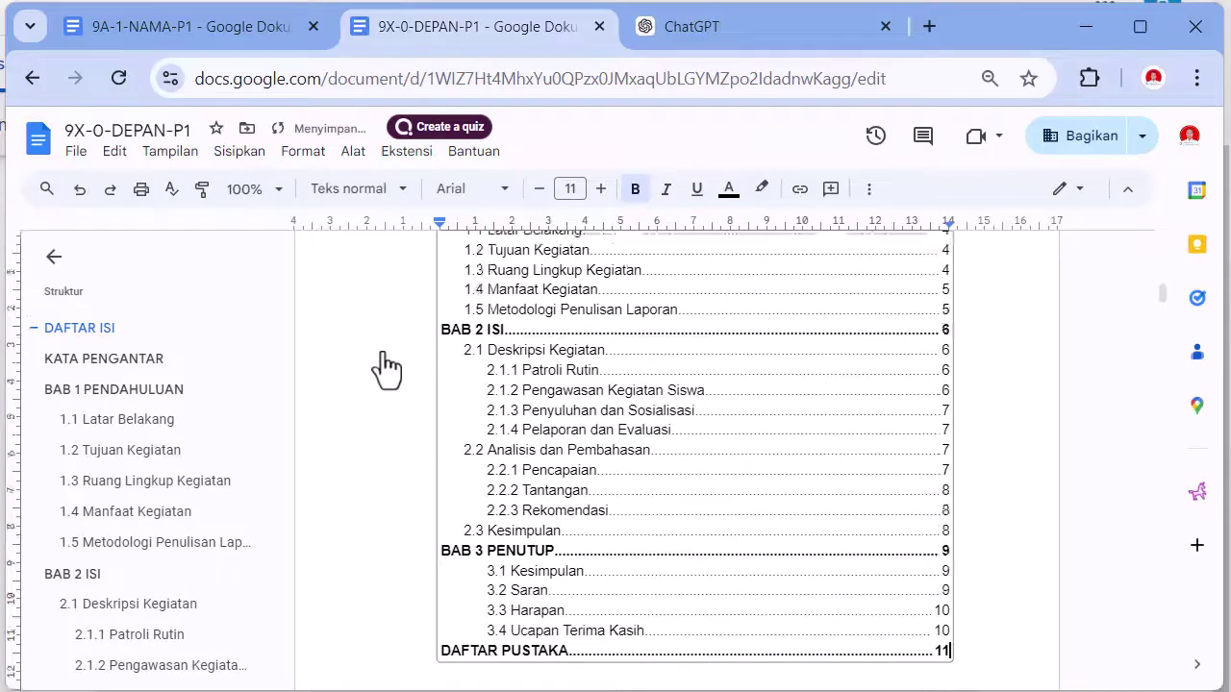
{"action": "scroll", "coordinate": [992, 497], "scroll_direction": "up", "scroll_amount": 3}
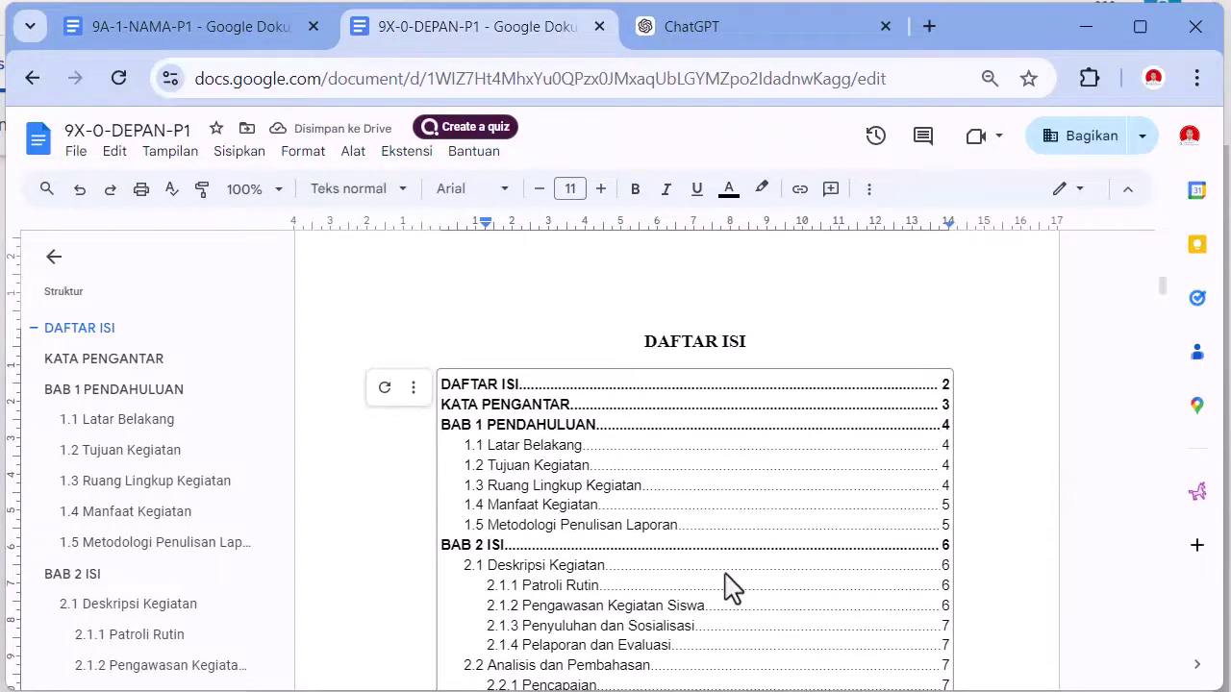
{"action": "left_click", "coordinate": [946, 484]}
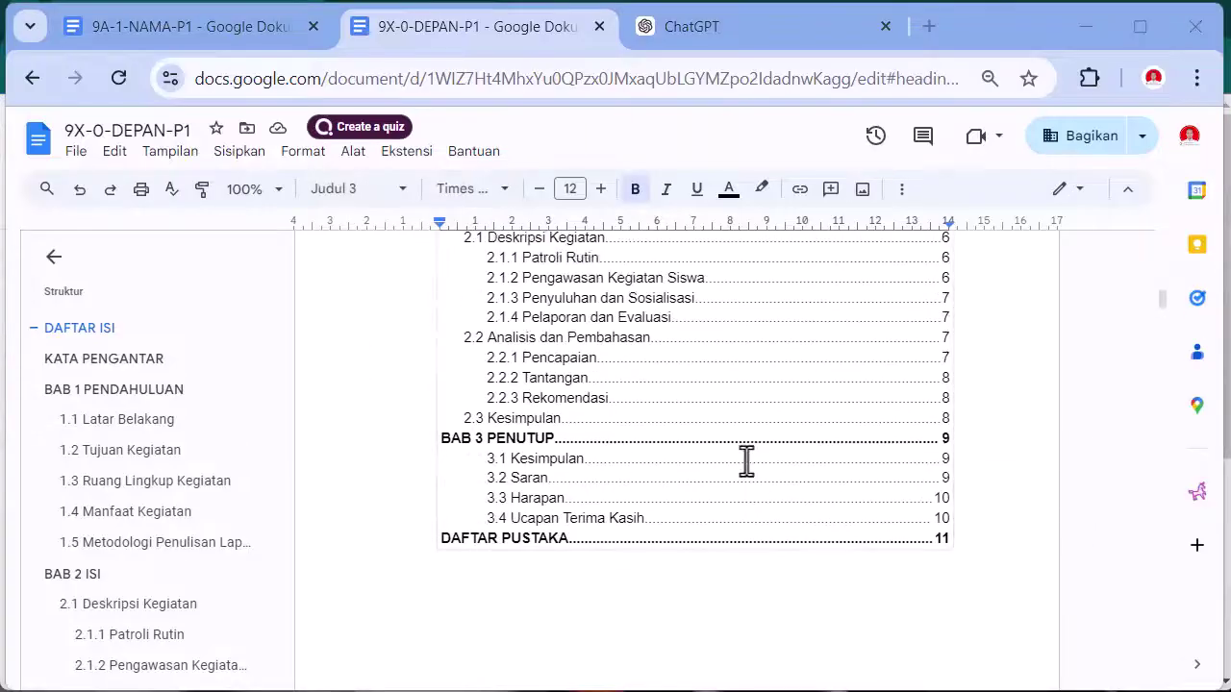
{"action": "scroll", "coordinate": [746, 462], "scroll_direction": "up", "scroll_amount": 2}
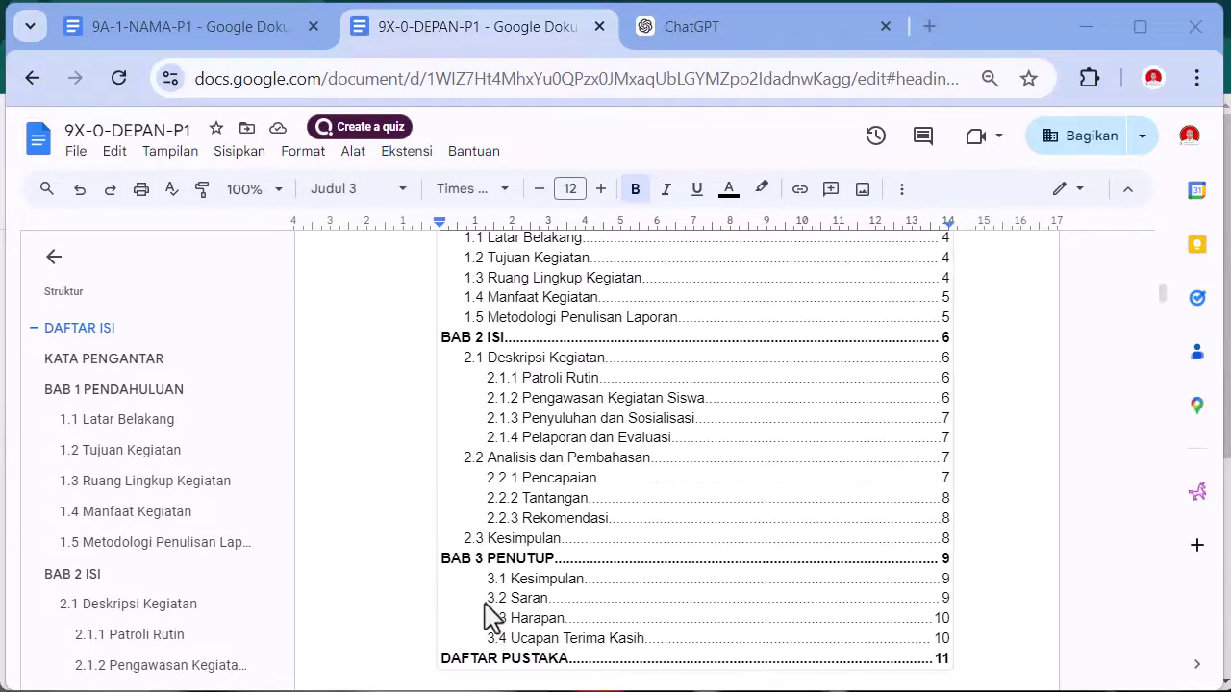
- Jump from the table of contents to 3.1 Kesimpulan and select the BAB 3 subheadings through 3.4
{"action": "left_click", "coordinate": [539, 578]}
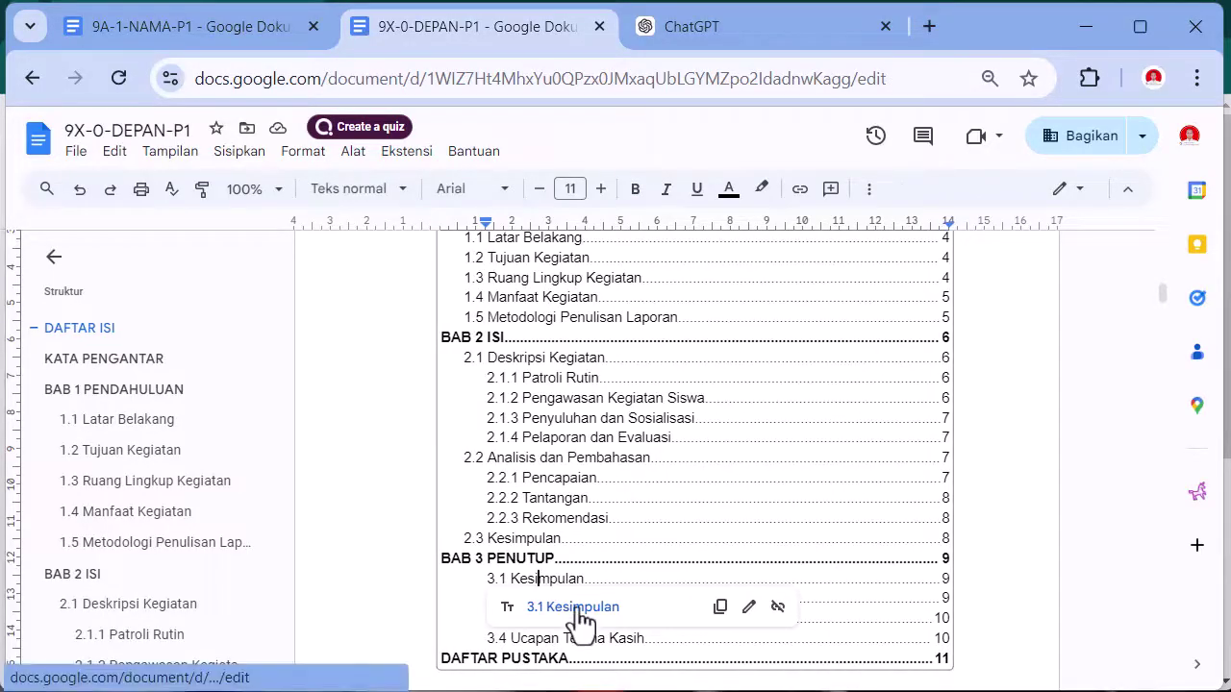
{"action": "left_click", "coordinate": [578, 610]}
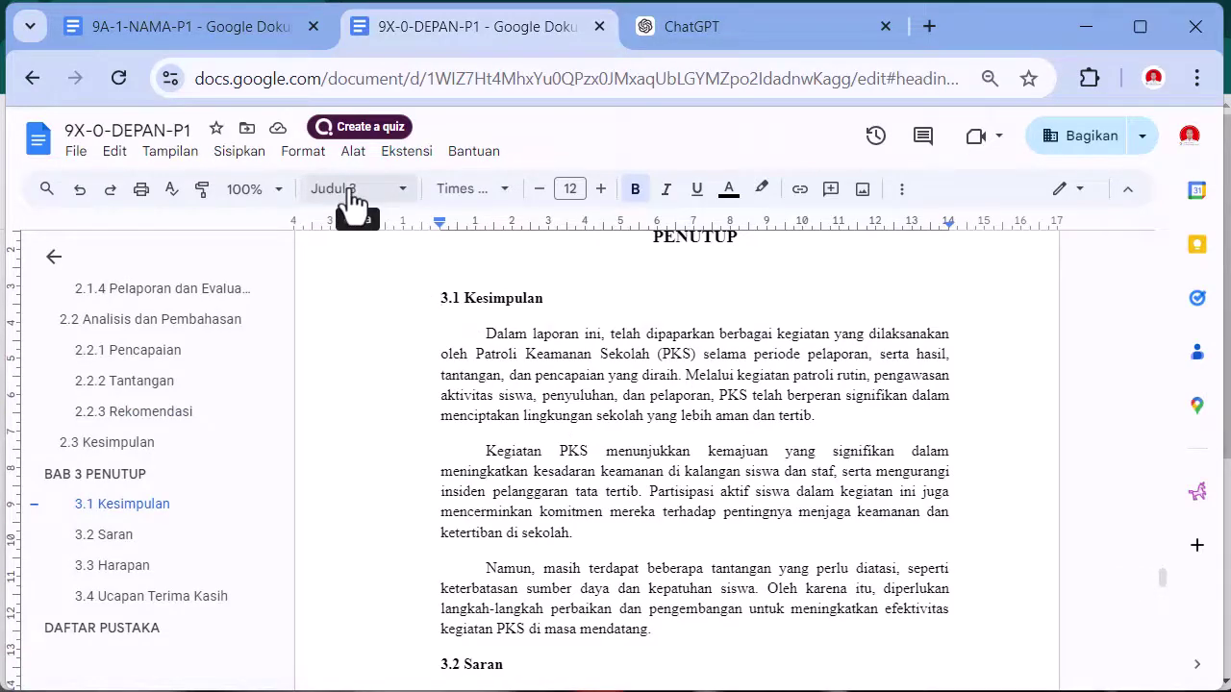
{"action": "left_click_drag", "start_coordinate": [432, 296], "coordinate": [545, 299]}
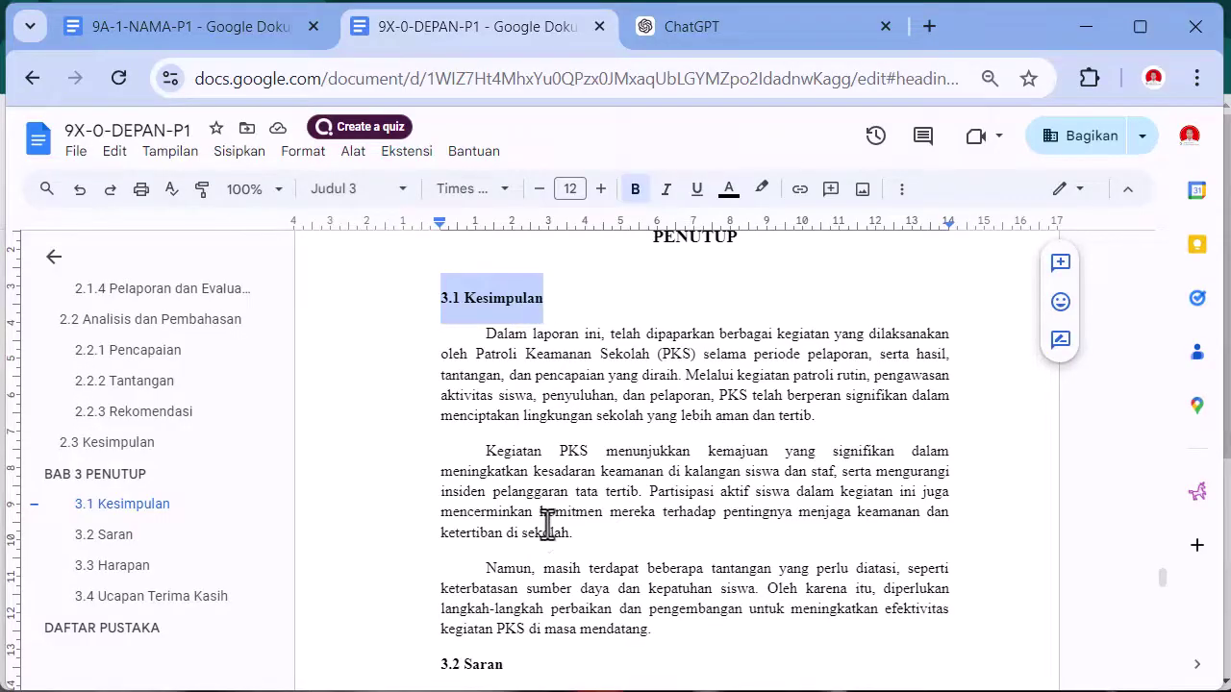
{"action": "scroll", "coordinate": [541, 529], "scroll_direction": "down", "scroll_amount": 2}
{"action": "left_click_drag", "start_coordinate": [434, 546], "coordinate": [506, 547]}
{"action": "scroll", "coordinate": [505, 547], "scroll_direction": "down", "scroll_amount": 6}
{"action": "scroll", "coordinate": [496, 540], "scroll_direction": "down", "scroll_amount": 3}
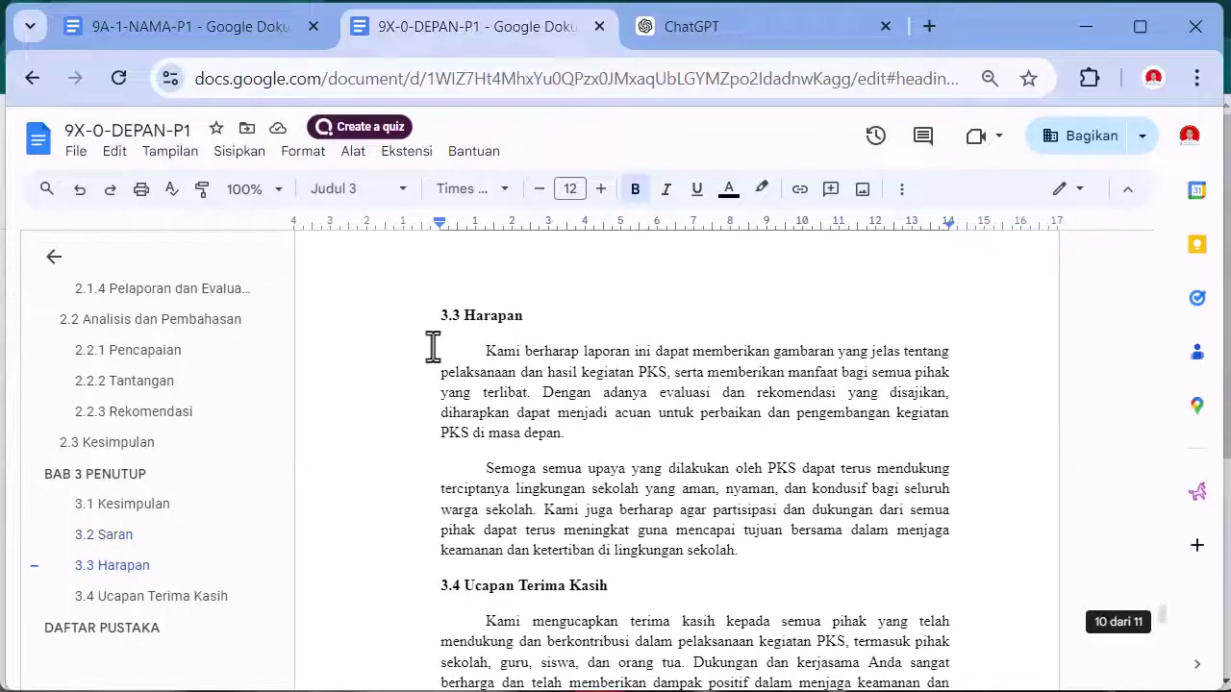
{"action": "left_click_drag", "start_coordinate": [437, 317], "coordinate": [519, 319]}
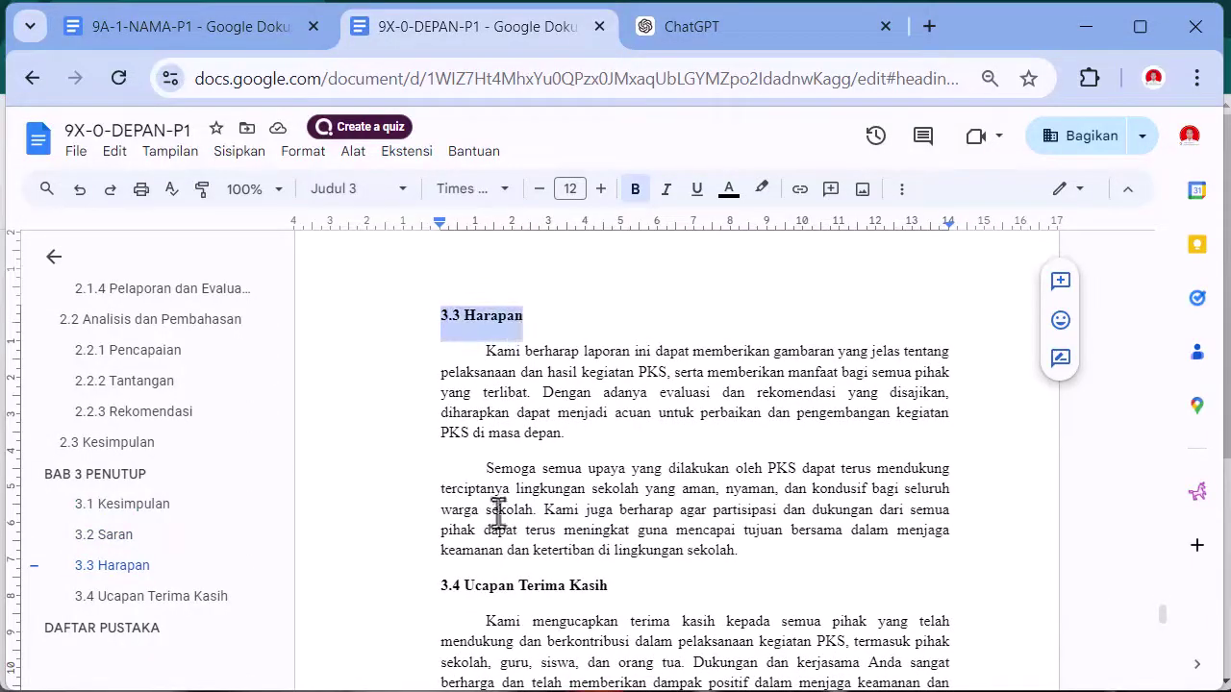
{"action": "left_click_drag", "start_coordinate": [443, 586], "coordinate": [597, 586]}
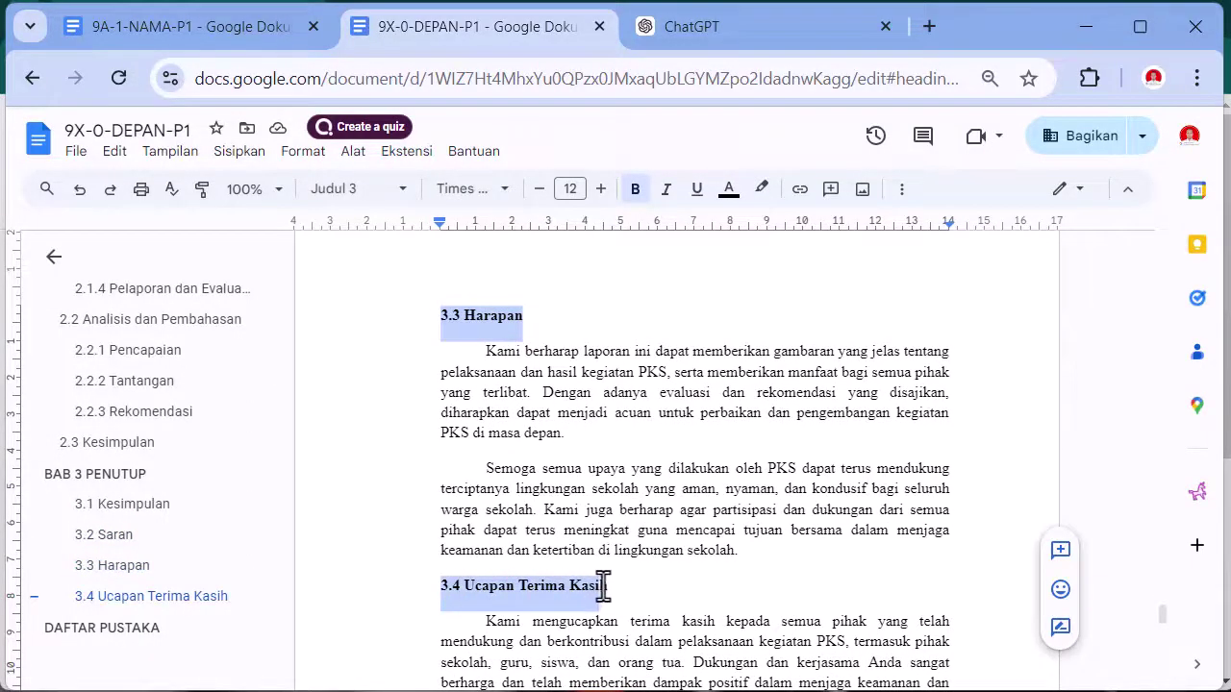
- Apply the Judul 2 paragraph style to the selected 3.x subheadings
{"action": "scroll", "coordinate": [607, 586], "scroll_direction": "down", "scroll_amount": 5}
{"action": "scroll", "coordinate": [607, 585], "scroll_direction": "up", "scroll_amount": 5}
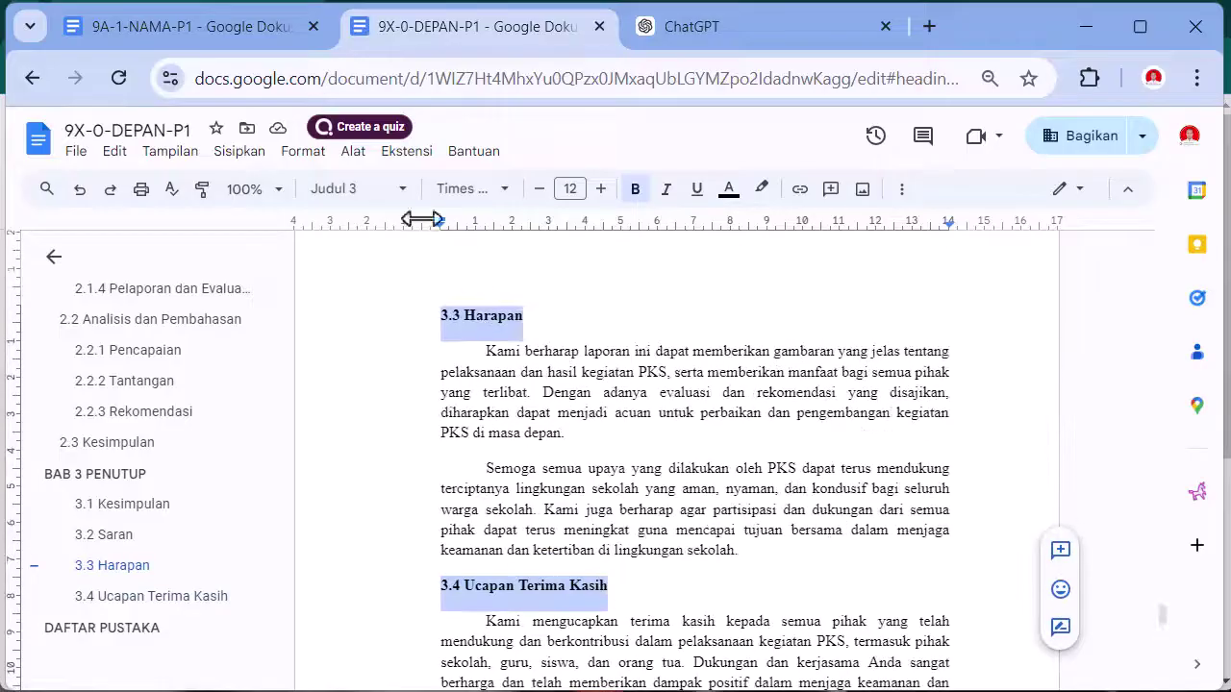
{"action": "left_click", "coordinate": [389, 197]}
{"action": "mouse_move", "coordinate": [407, 531]}
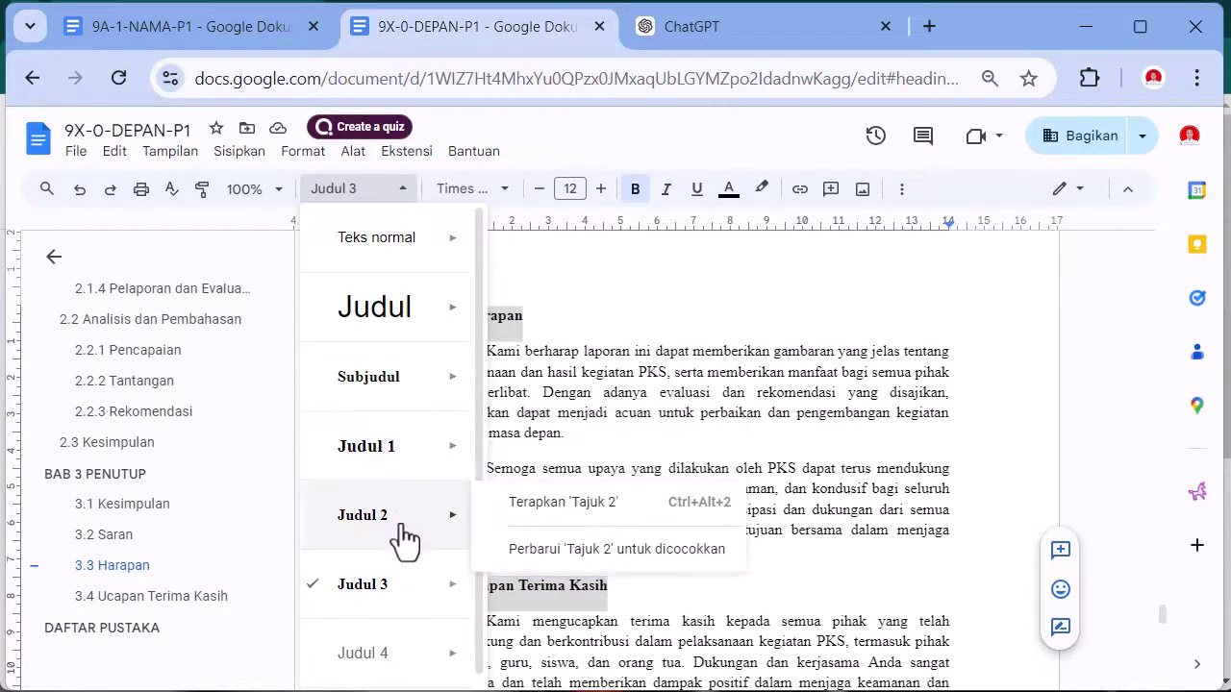
{"action": "left_click", "coordinate": [560, 502]}
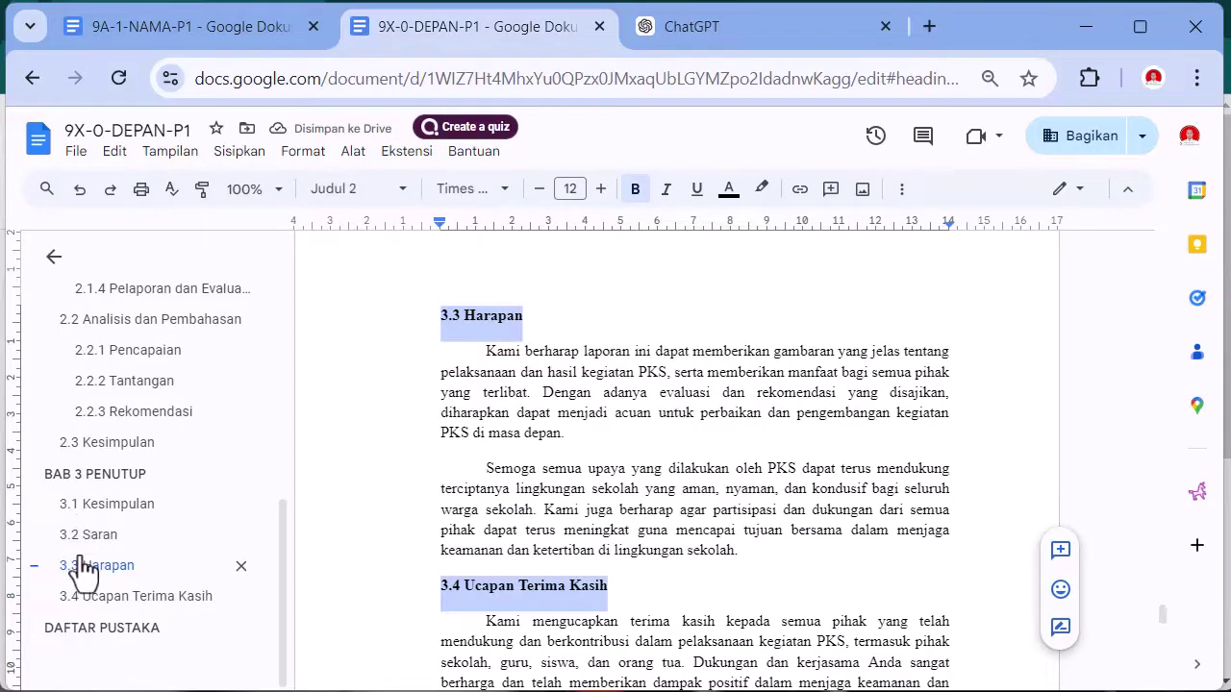
- Refresh the DAFTAR ISI so 3.1–3.4 sit level with 2.1–2.3 and DAFTAR PUSTAKA shows page 11
{"action": "scroll", "coordinate": [883, 562], "scroll_direction": "up", "scroll_amount": 20}
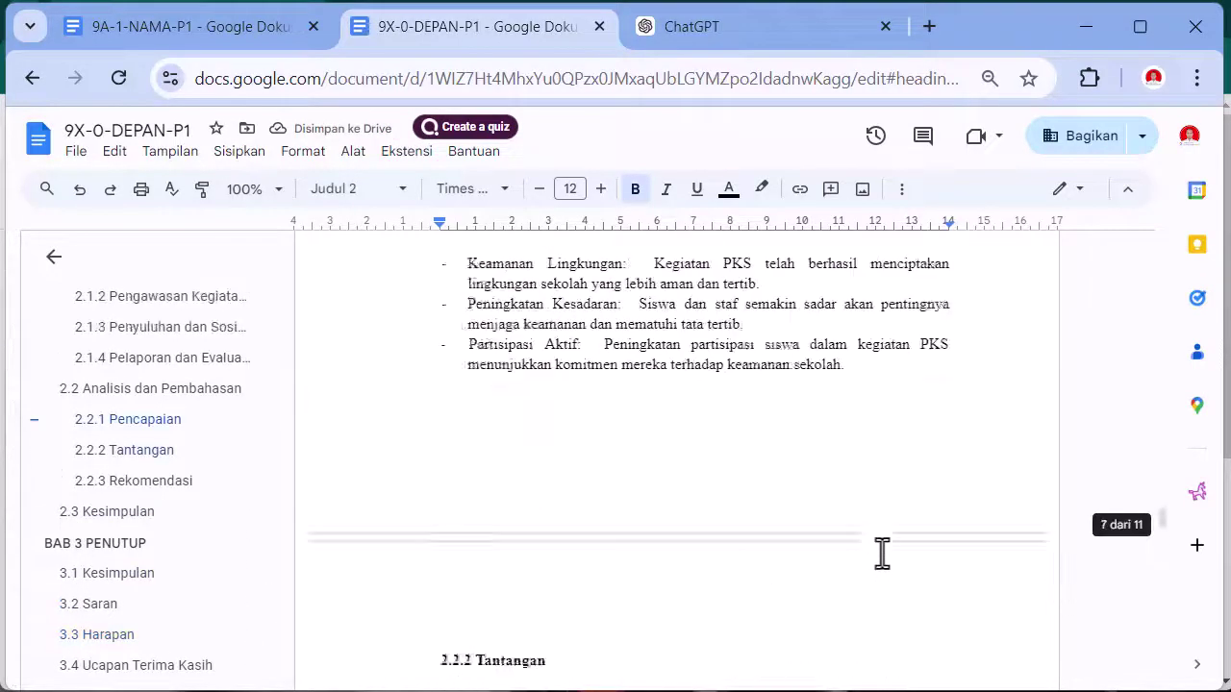
{"action": "scroll", "coordinate": [875, 544], "scroll_direction": "up", "scroll_amount": 15}
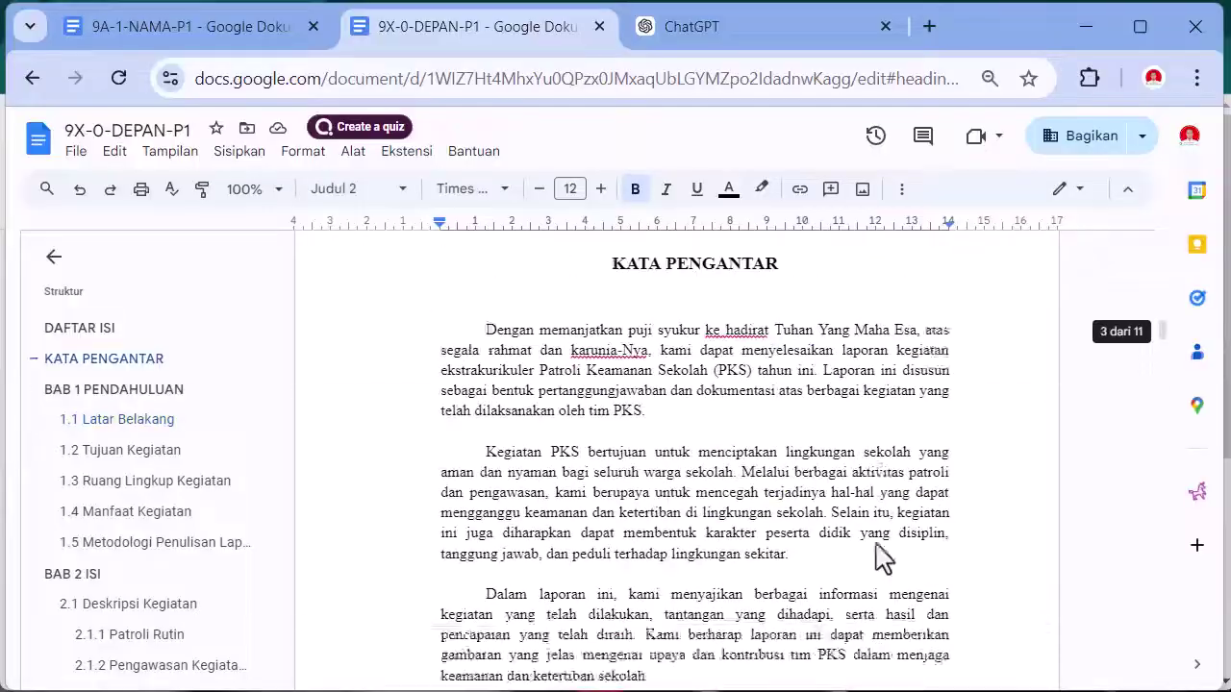
{"action": "scroll", "coordinate": [856, 538], "scroll_direction": "up", "scroll_amount": 3}
{"action": "scroll", "coordinate": [750, 500], "scroll_direction": "down", "scroll_amount": 5}
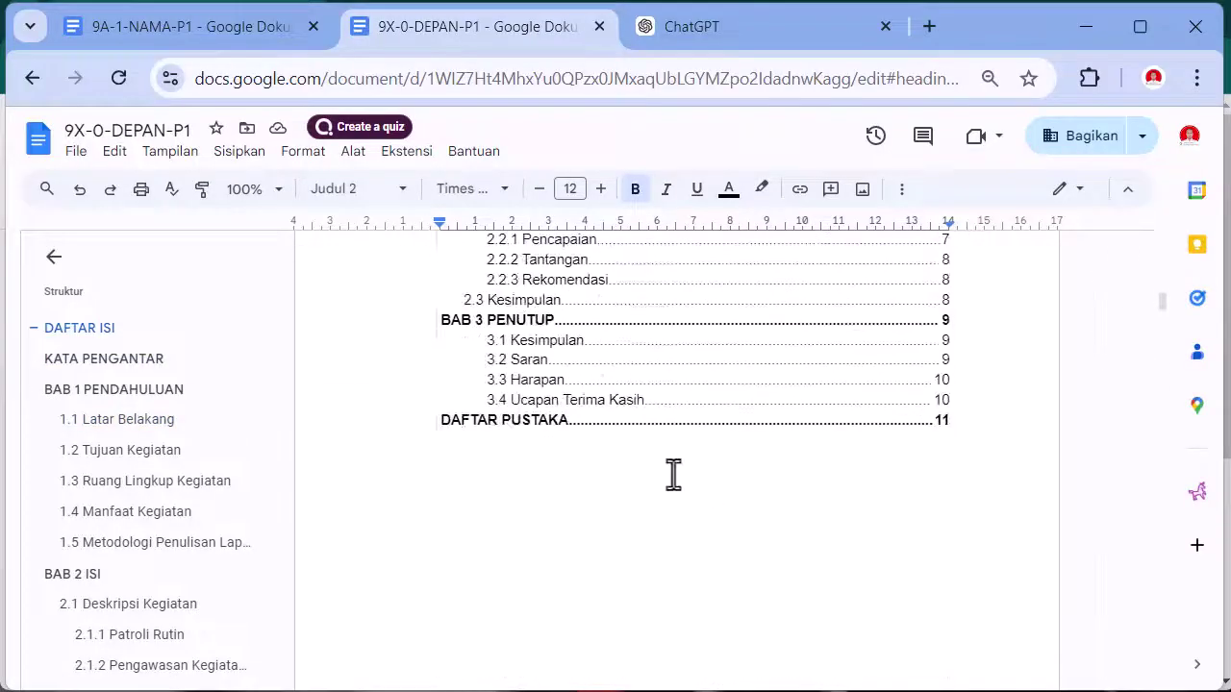
{"action": "scroll", "coordinate": [587, 524], "scroll_direction": "up", "scroll_amount": 4}
{"action": "scroll", "coordinate": [504, 592], "scroll_direction": "down", "scroll_amount": 1}
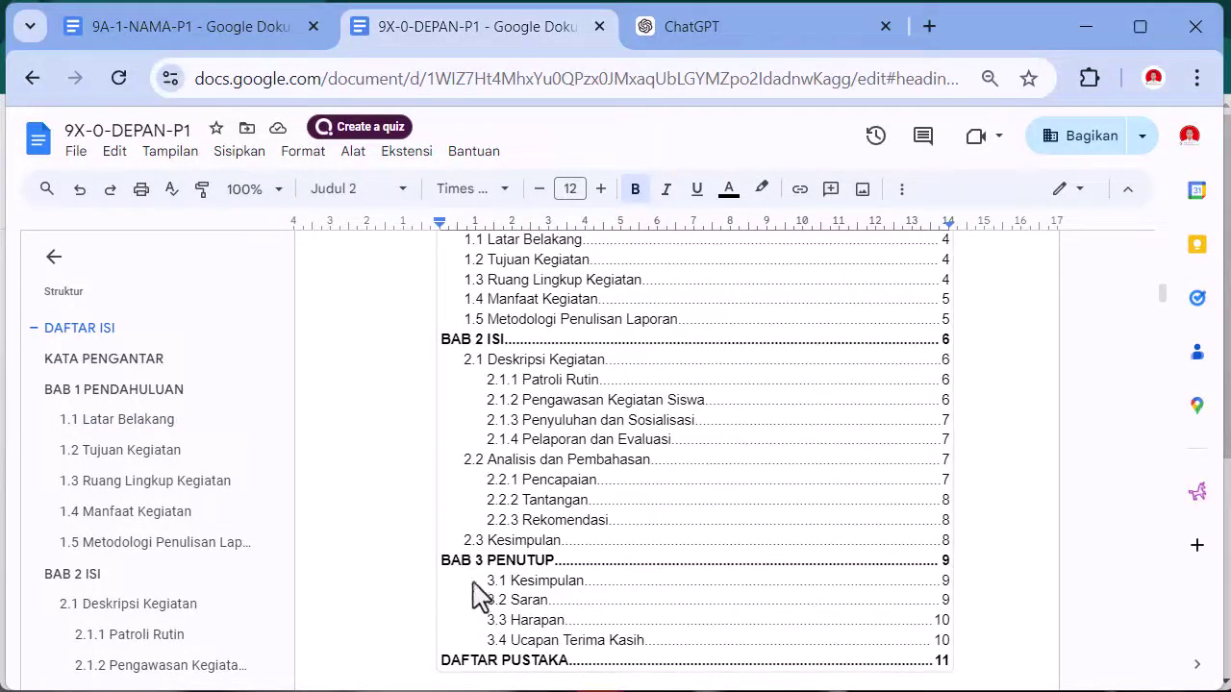
{"action": "scroll", "coordinate": [481, 591], "scroll_direction": "up", "scroll_amount": 2}
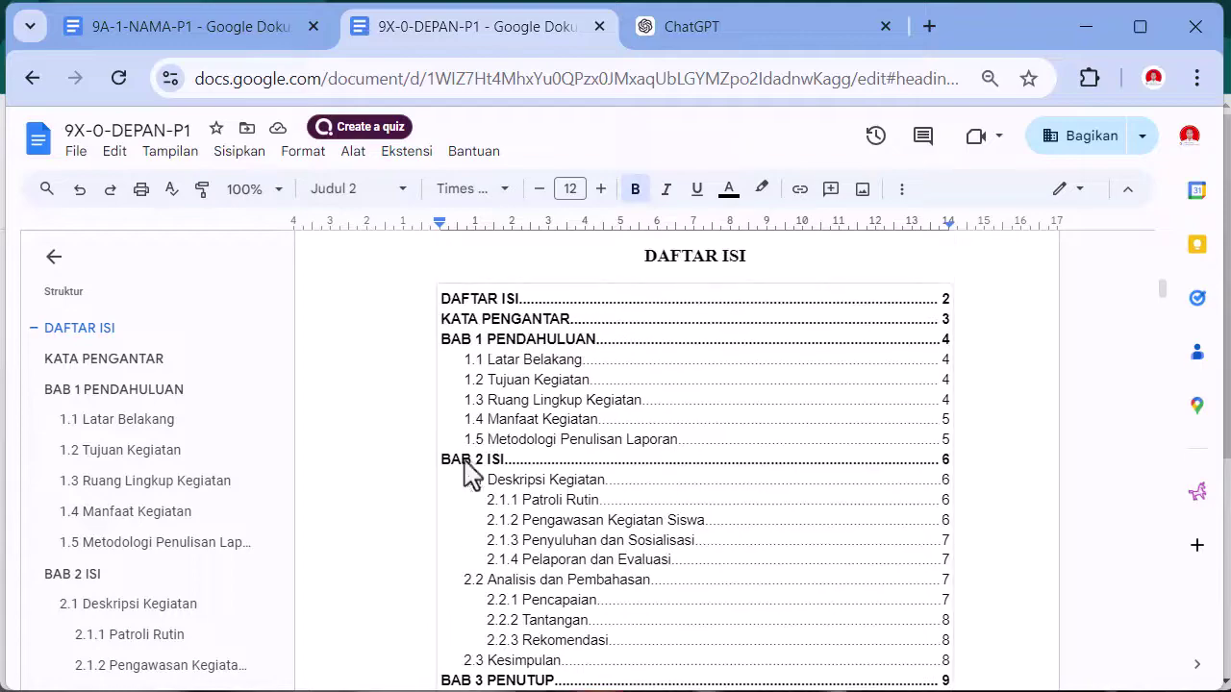
{"action": "left_click", "coordinate": [452, 325]}
{"action": "left_click", "coordinate": [383, 304]}
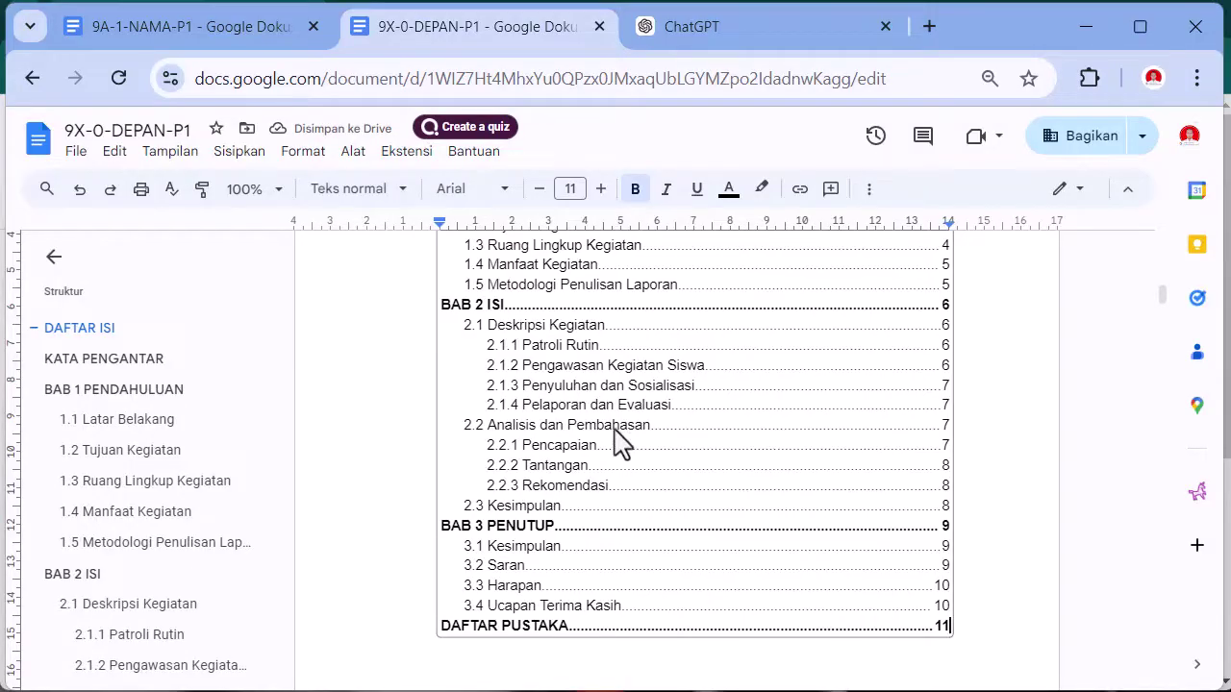
{"action": "scroll", "coordinate": [623, 452], "scroll_direction": "up", "scroll_amount": 13}
{"action": "scroll", "coordinate": [625, 450], "scroll_direction": "down", "scroll_amount": 11}
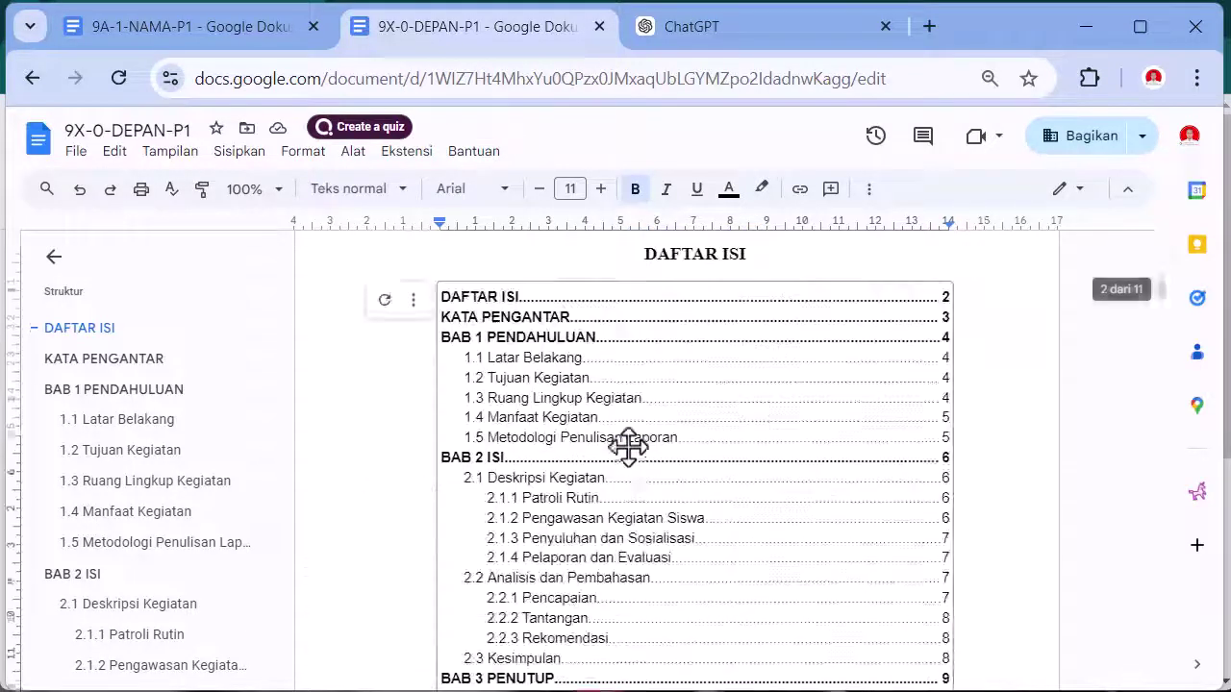
{"action": "scroll", "coordinate": [628, 446], "scroll_direction": "down", "scroll_amount": 5}
{"action": "scroll", "coordinate": [632, 462], "scroll_direction": "up", "scroll_amount": 7}
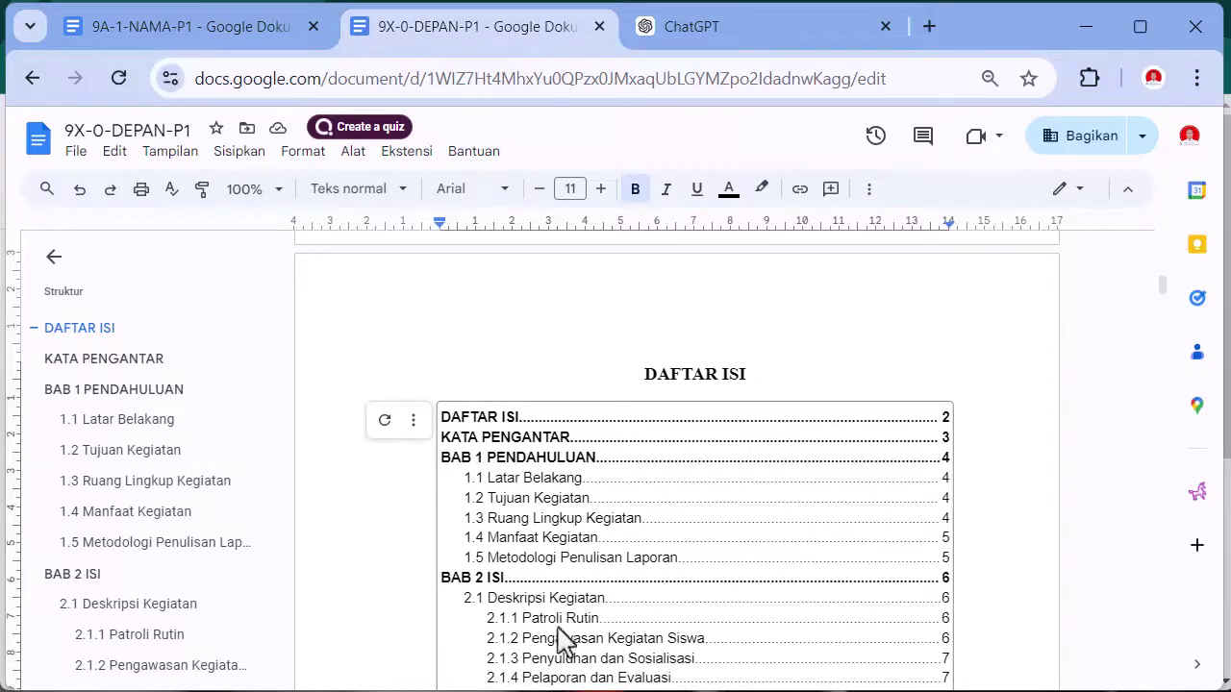
{"action": "mouse_move", "coordinate": [466, 691]}
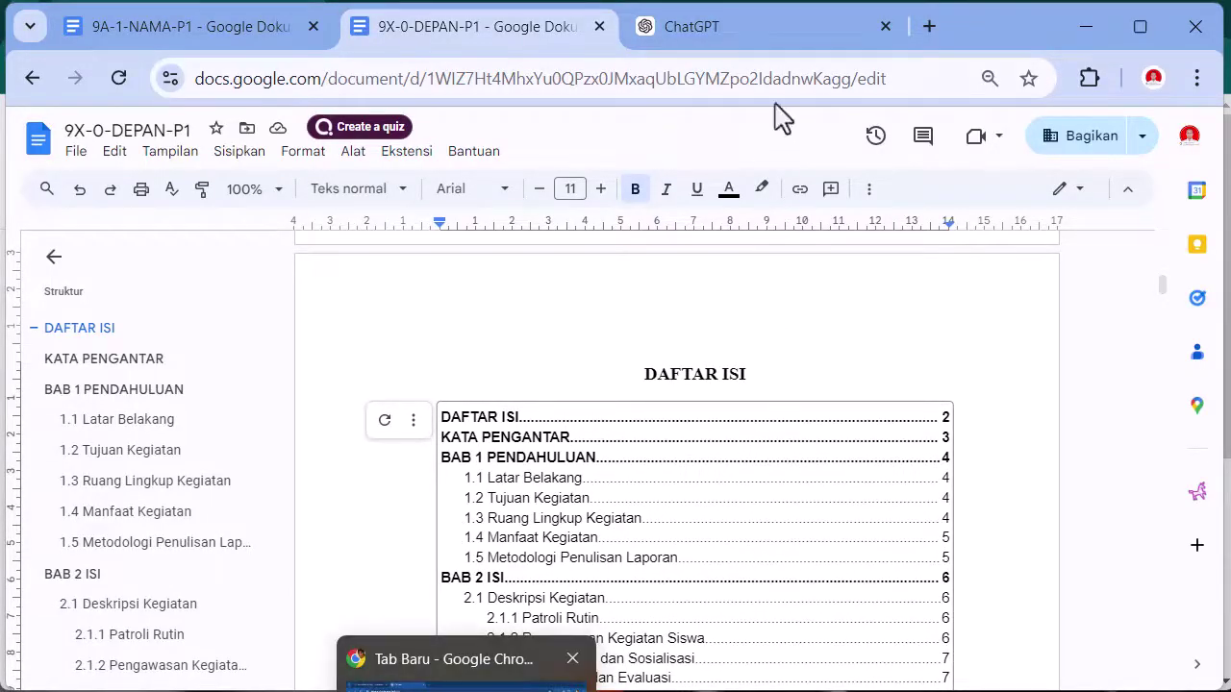
- Open the INFORMATIKA - 9E class in Google Classroom from the GC shortcut in a new tab
{"action": "left_click", "coordinate": [930, 27]}
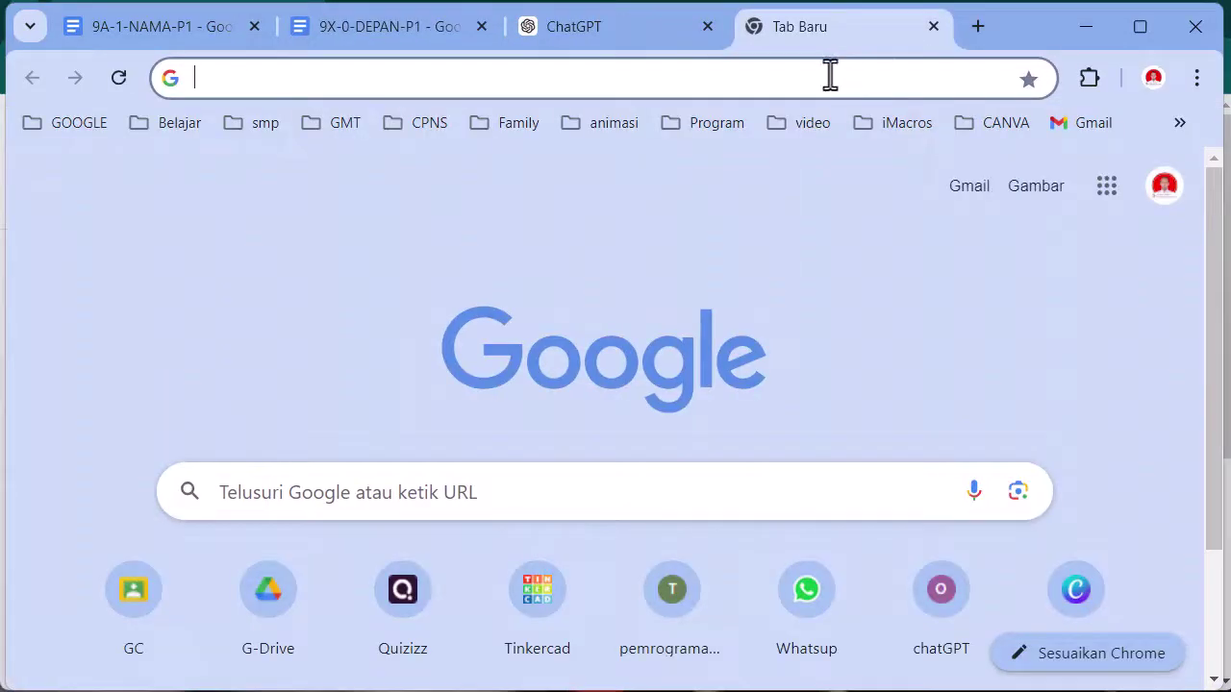
{"action": "left_click", "coordinate": [134, 598]}
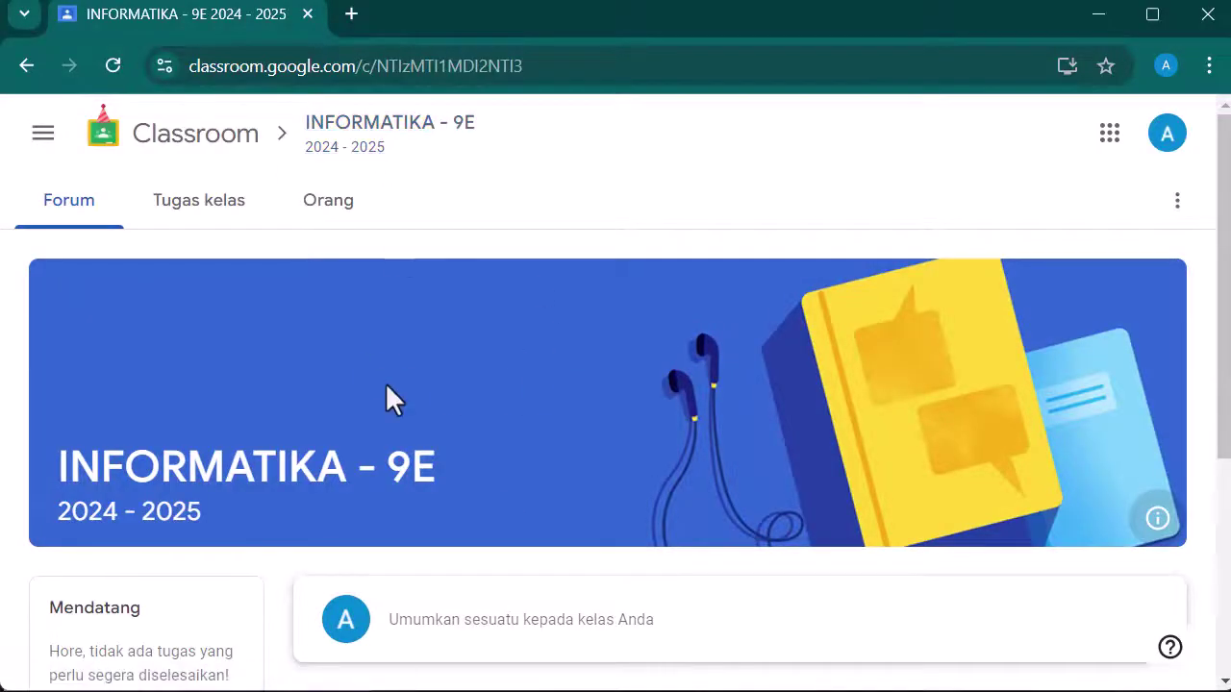
- From Tugas kelas, open the 100-point Ekskul report assignment's details and show the Tambah atau buat options
{"action": "scroll", "coordinate": [517, 365], "scroll_direction": "down", "scroll_amount": 1}
{"action": "scroll", "coordinate": [517, 380], "scroll_direction": "down", "scroll_amount": 2}
{"action": "scroll", "coordinate": [516, 379], "scroll_direction": "up", "scroll_amount": 3}
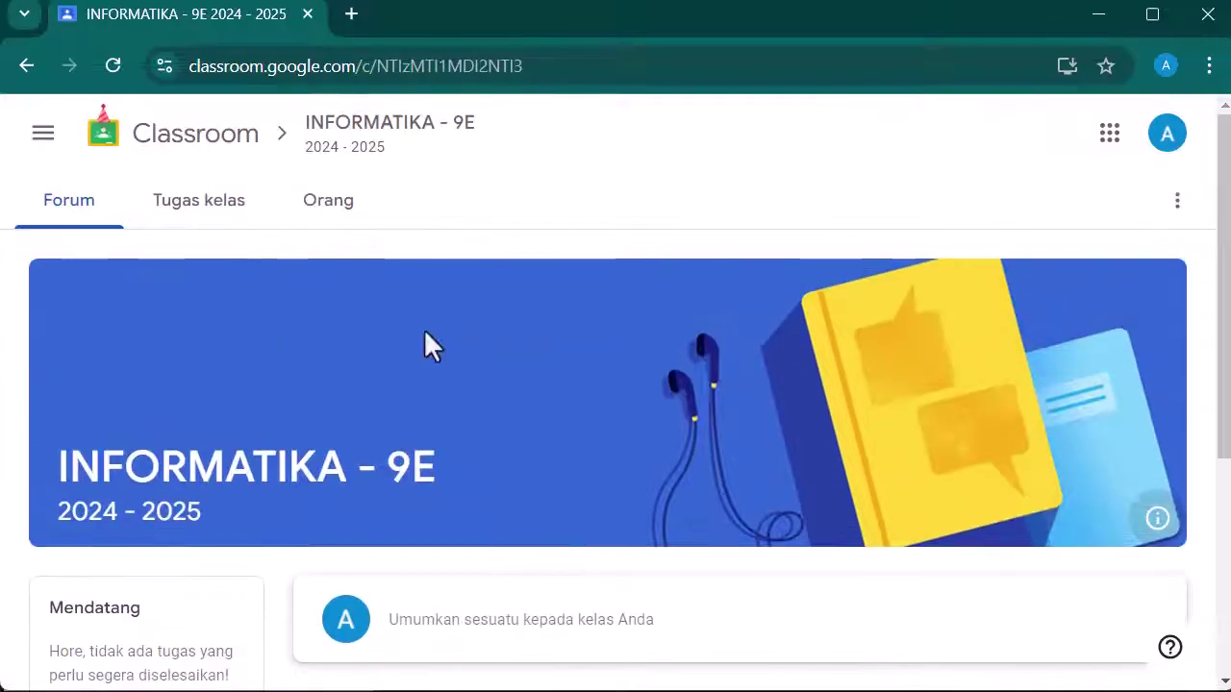
{"action": "left_click", "coordinate": [192, 212]}
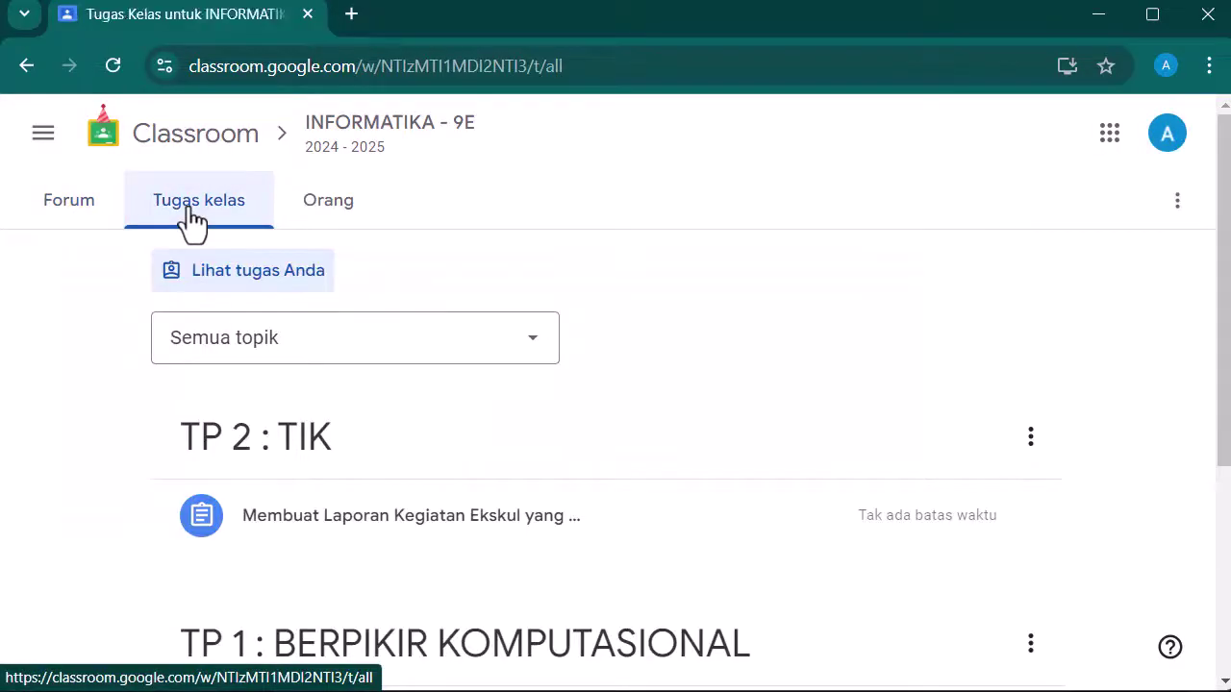
{"action": "left_click", "coordinate": [328, 528]}
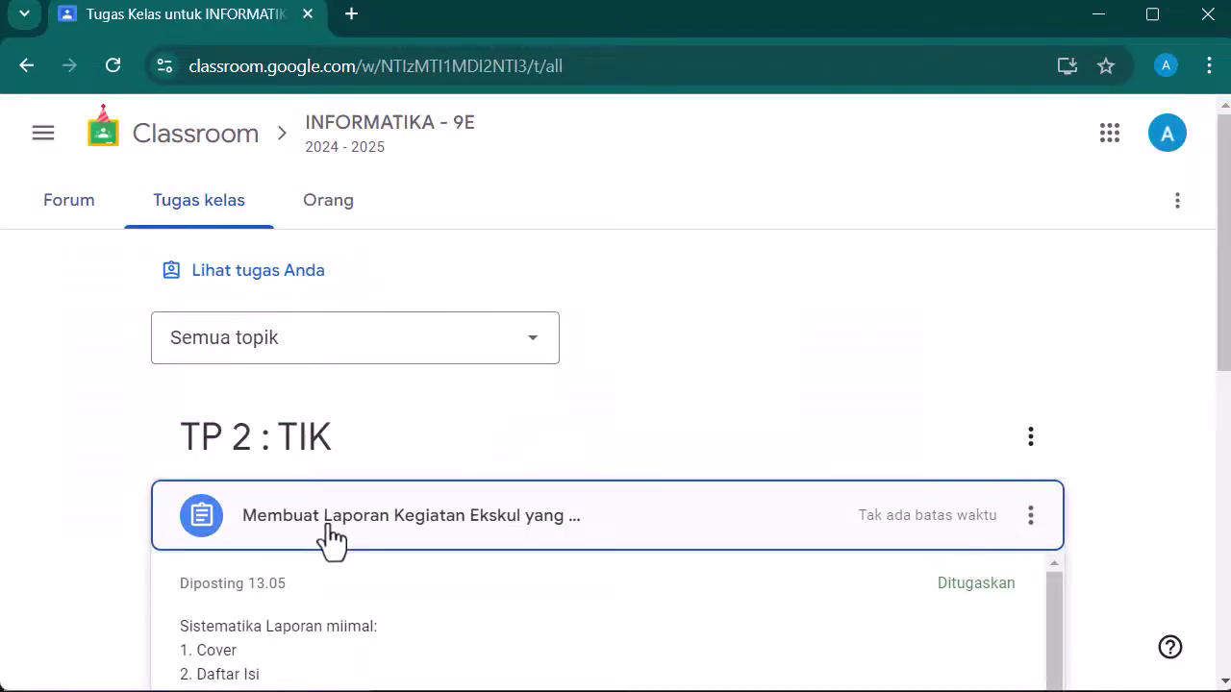
{"action": "scroll", "coordinate": [415, 525], "scroll_direction": "down", "scroll_amount": 2}
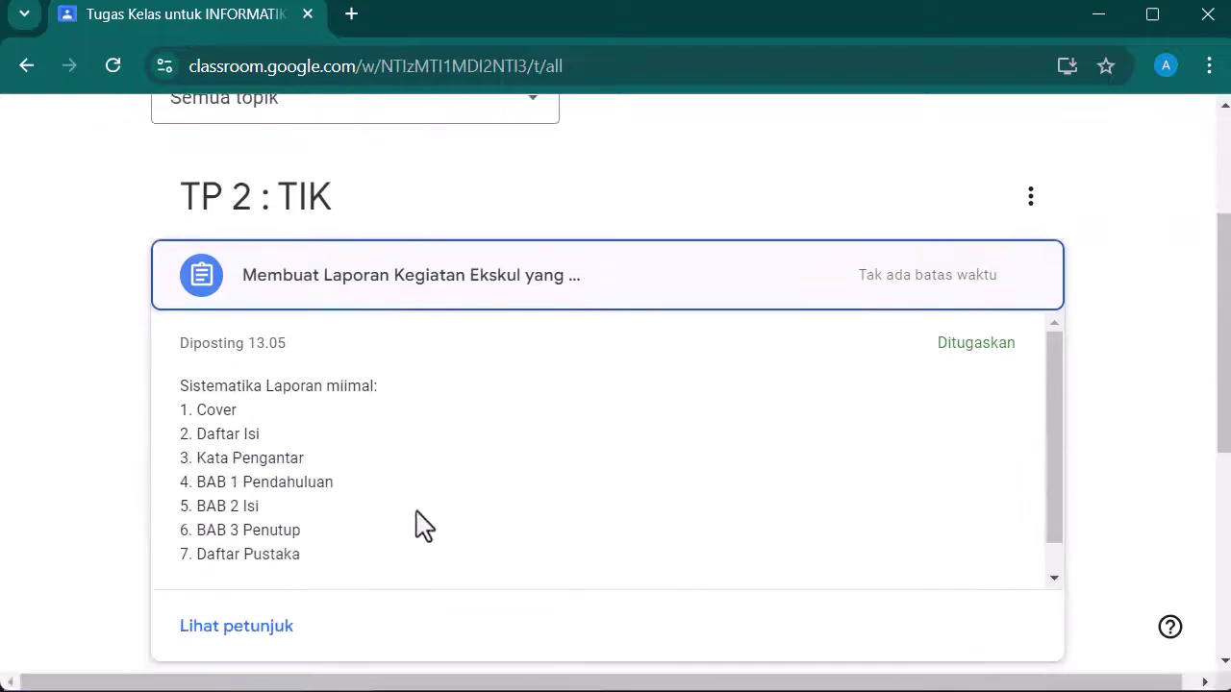
{"action": "left_click", "coordinate": [269, 650]}
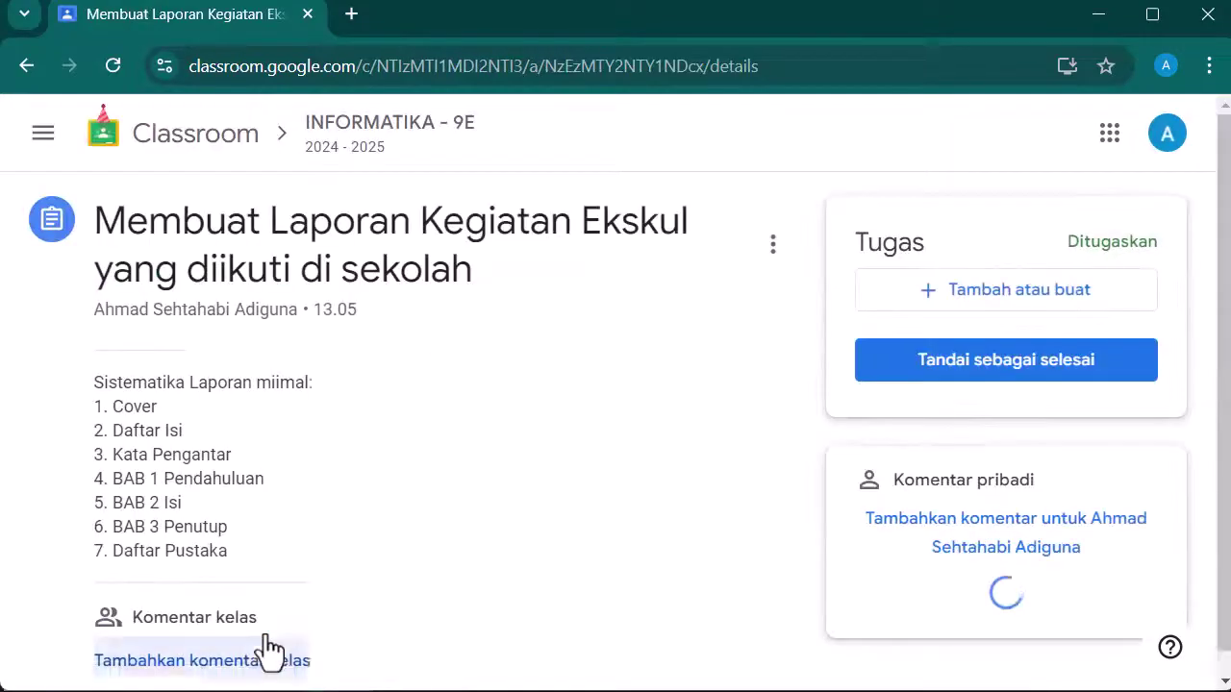
{"action": "scroll", "coordinate": [890, 316], "scroll_direction": "down", "scroll_amount": 1}
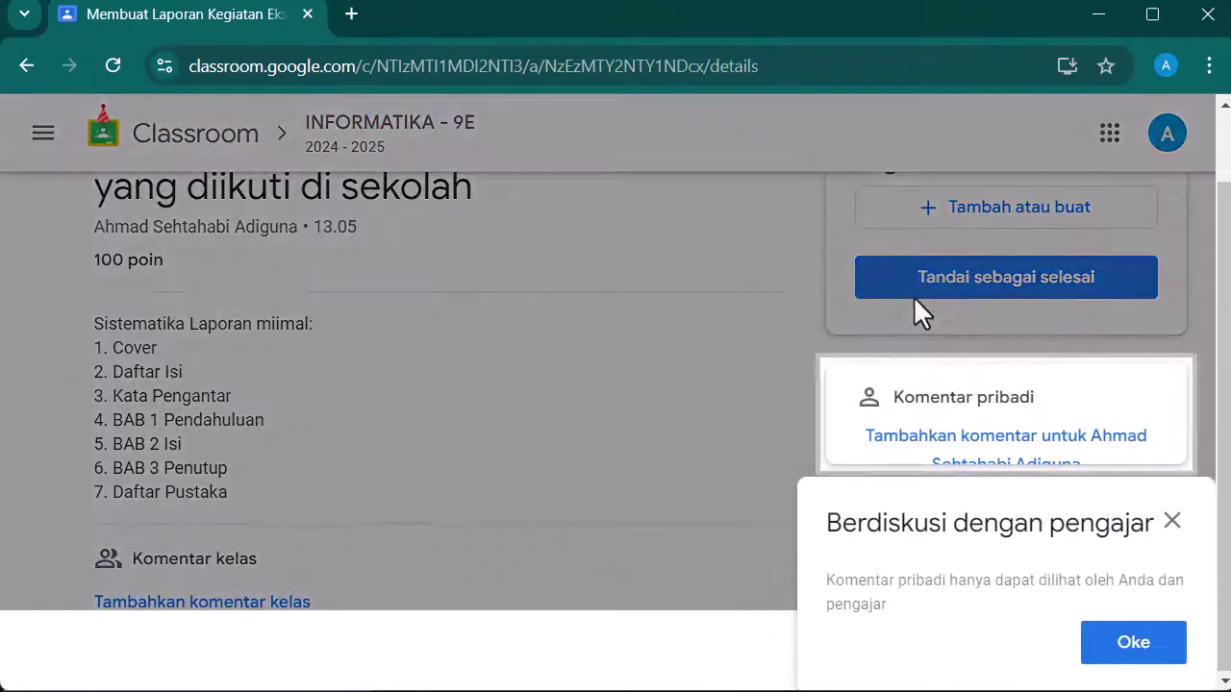
{"action": "left_click", "coordinate": [1171, 524]}
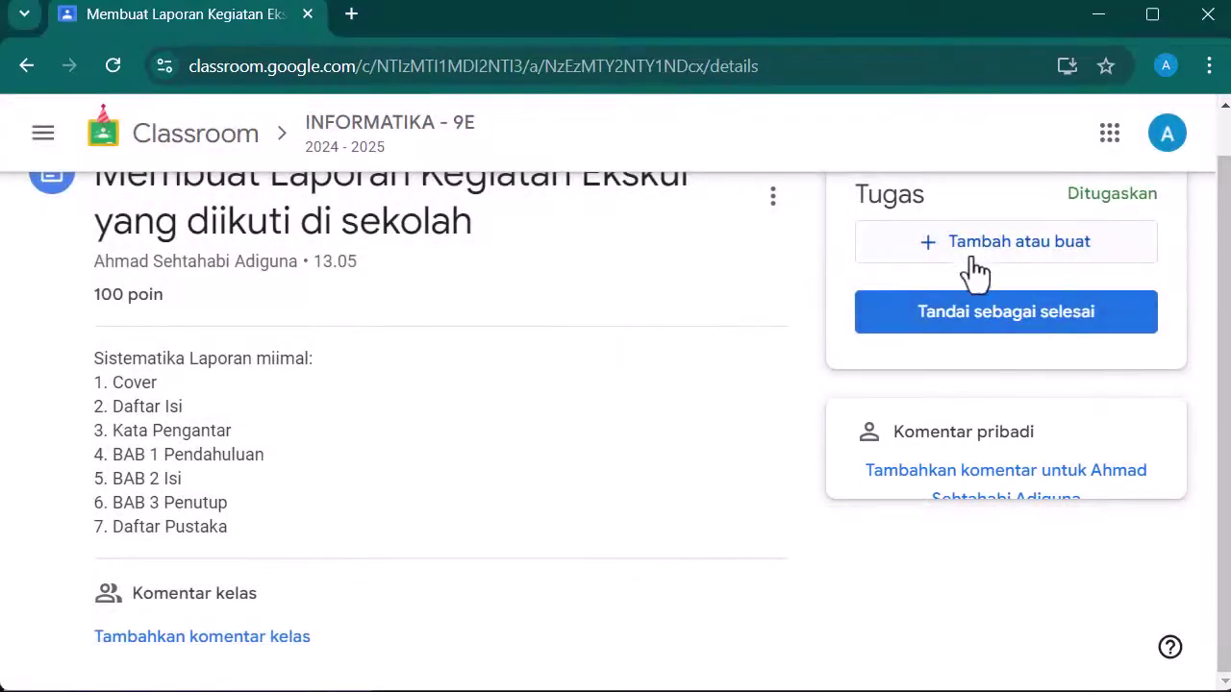
{"action": "left_click", "coordinate": [962, 252]}
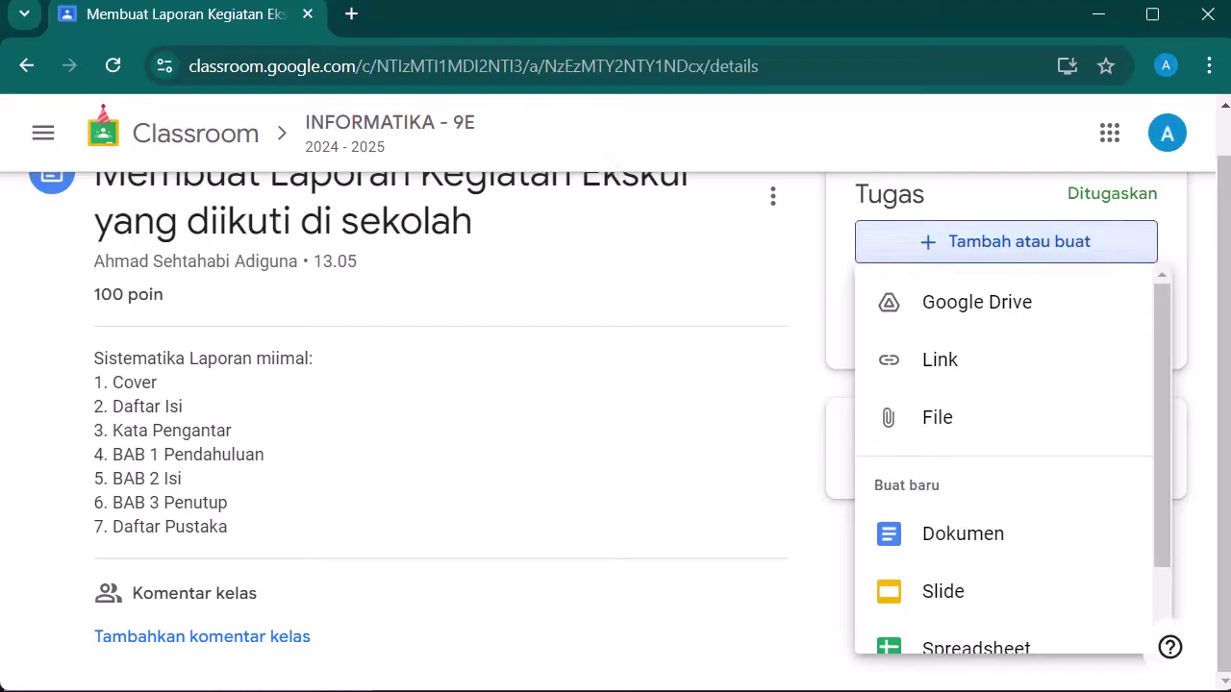